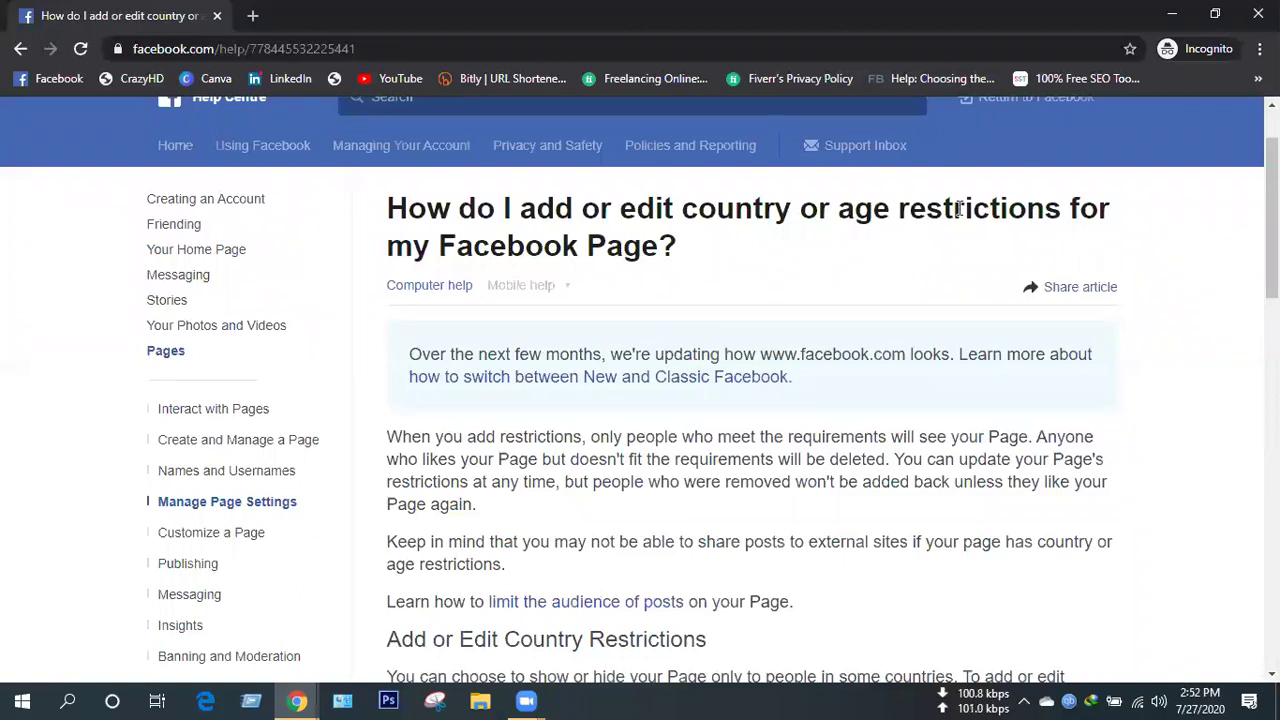
Read through the help article on country and age restrictions for Pages and return to the Facebook home feed.
scroll(948, 250, down, 5)
scroll(948, 250, down, 6)
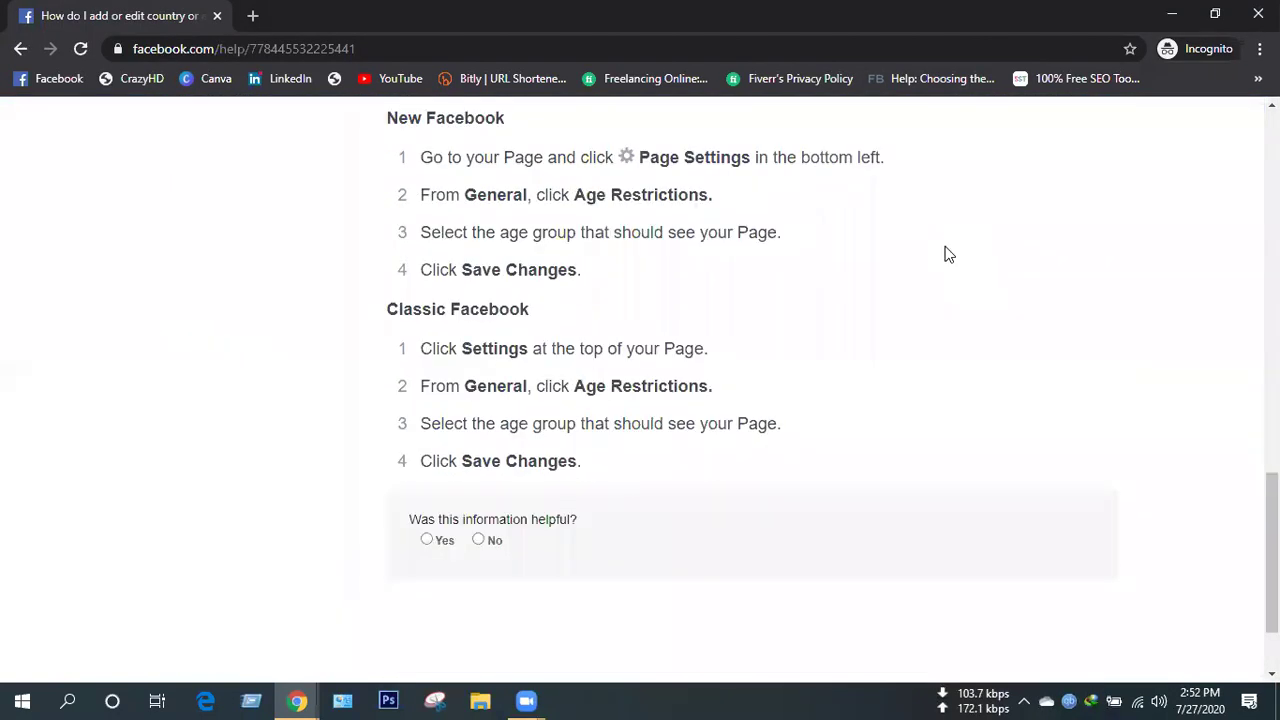
scroll(946, 252, up, 3)
scroll(948, 254, up, 8)
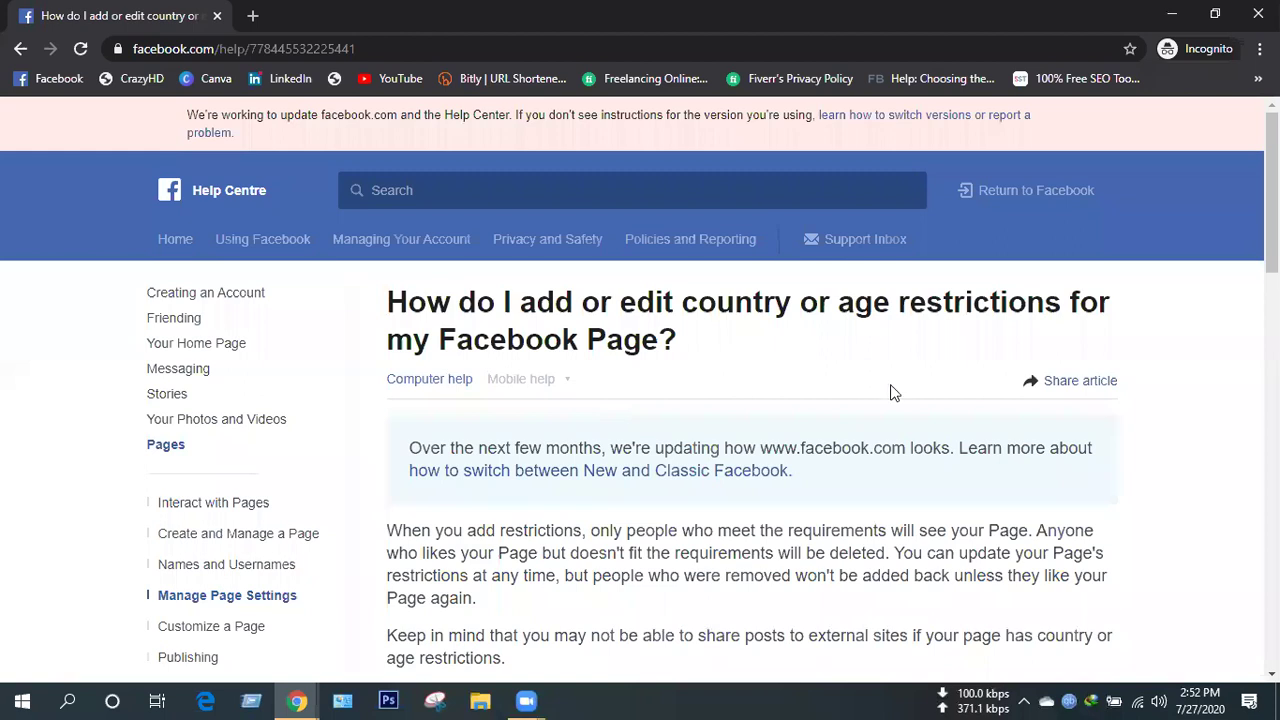
click(997, 198)
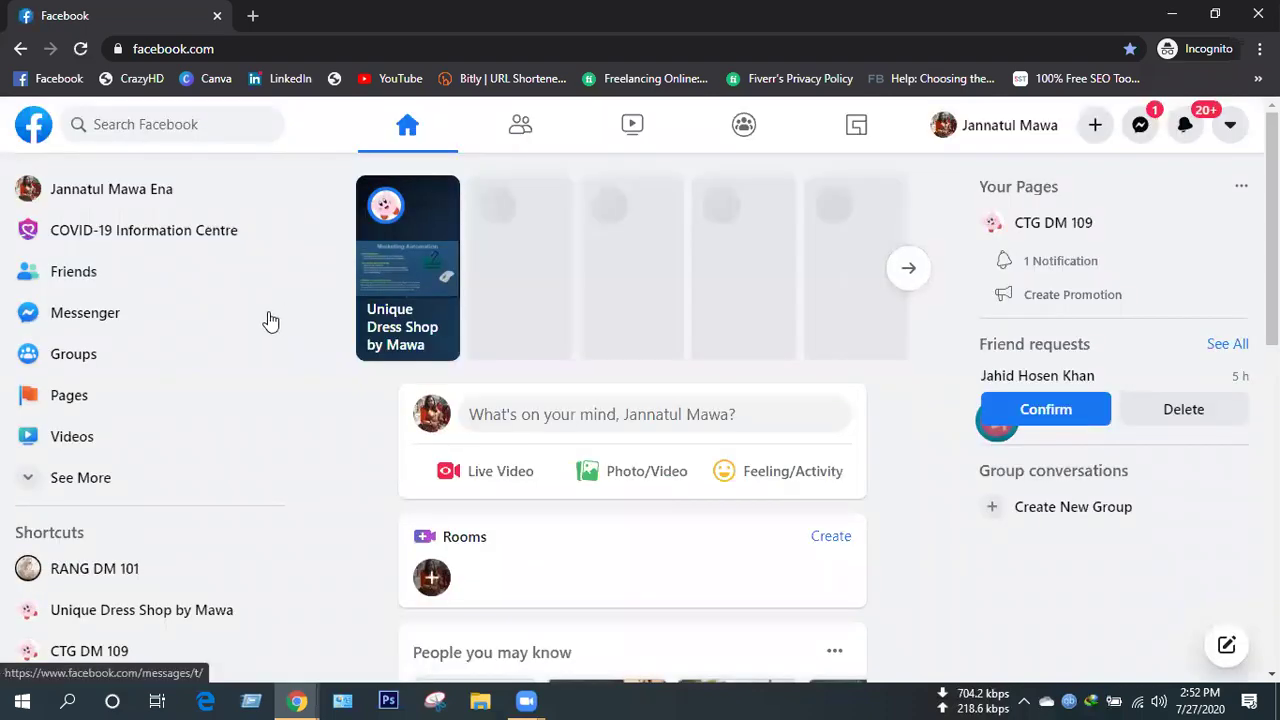
Open the settings of the CTG DM 109 Page.
scroll(262, 320, down, 1)
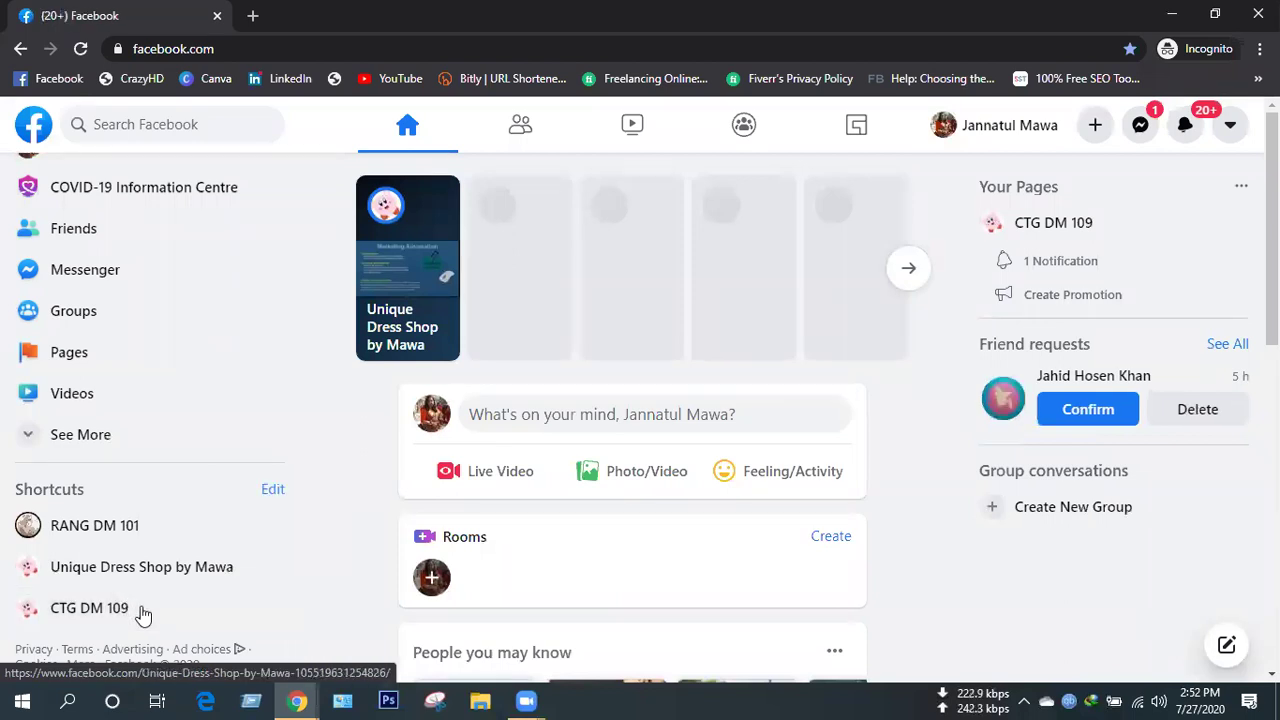
click(122, 615)
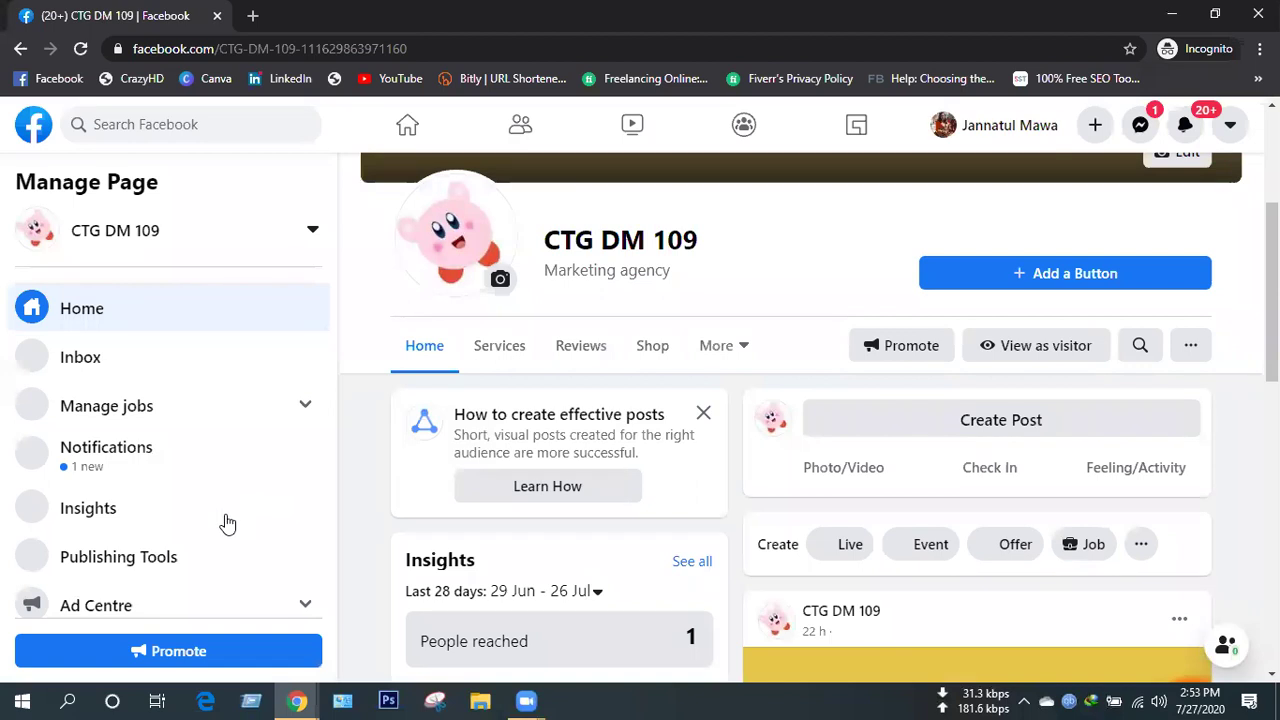
scroll(226, 523, down, 2)
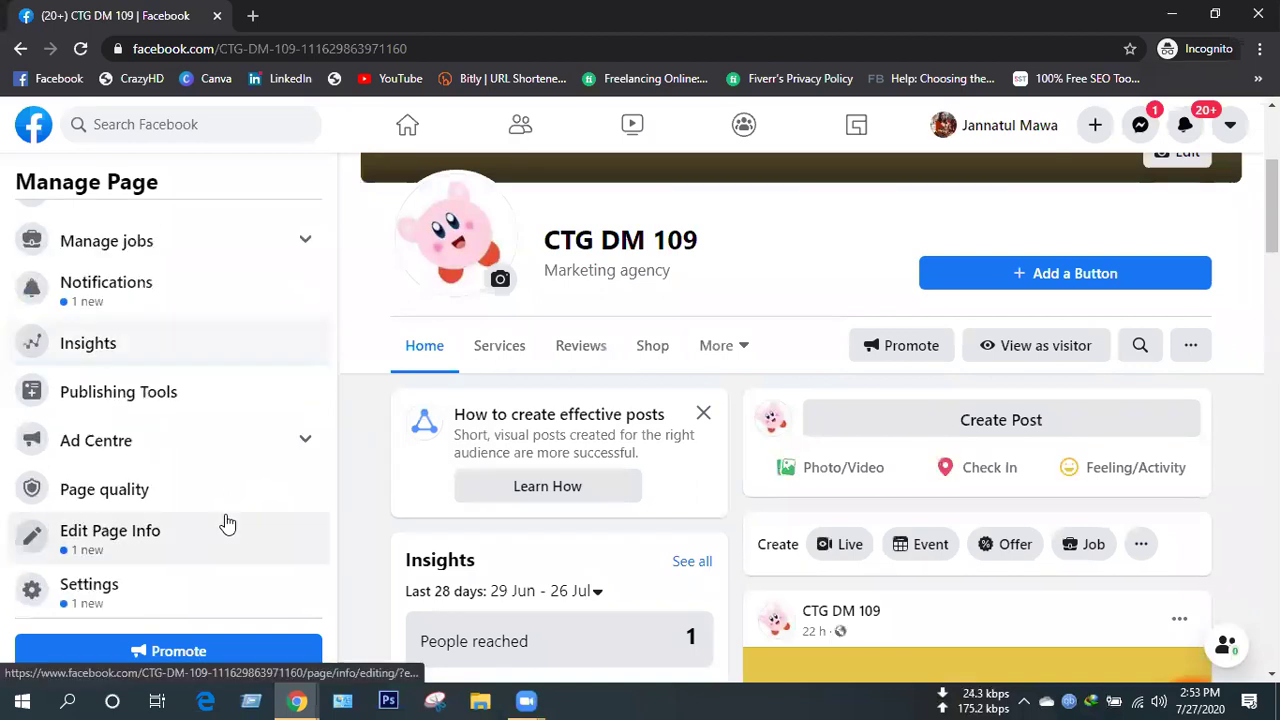
click(92, 598)
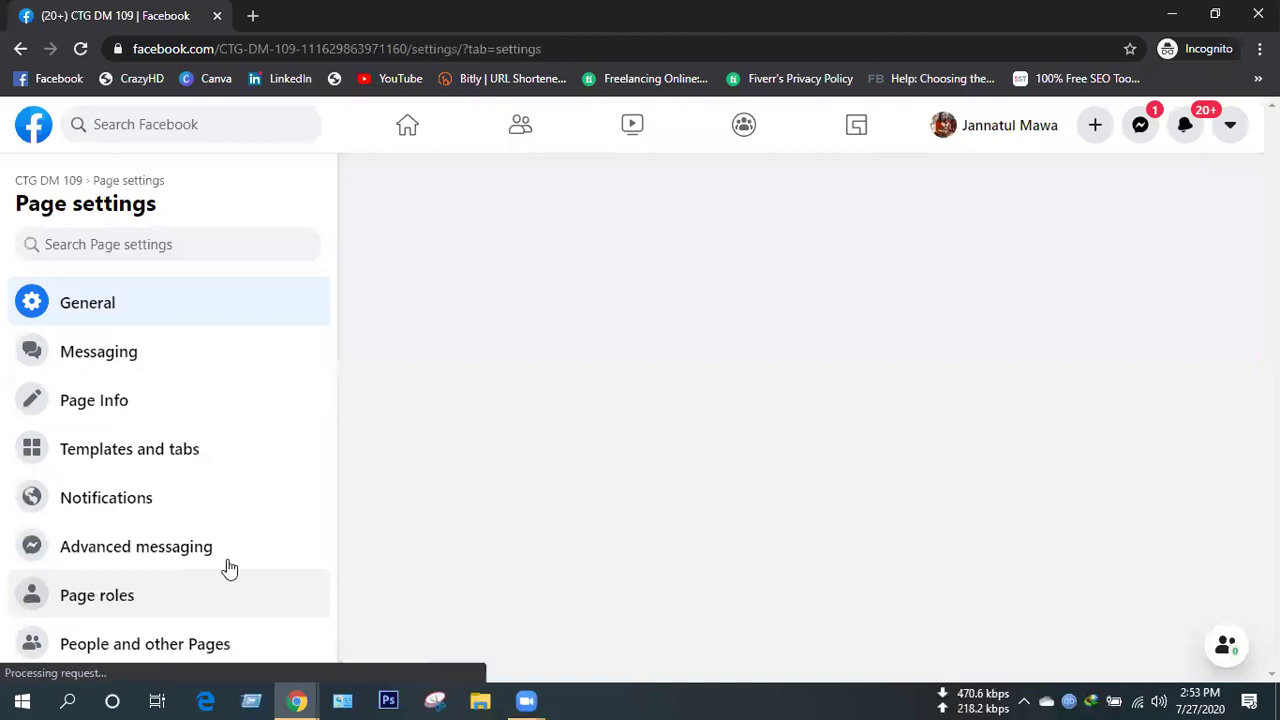
Look through the Page settings categories and show the Preferred Page Audience settings.
scroll(150, 540, down, 4)
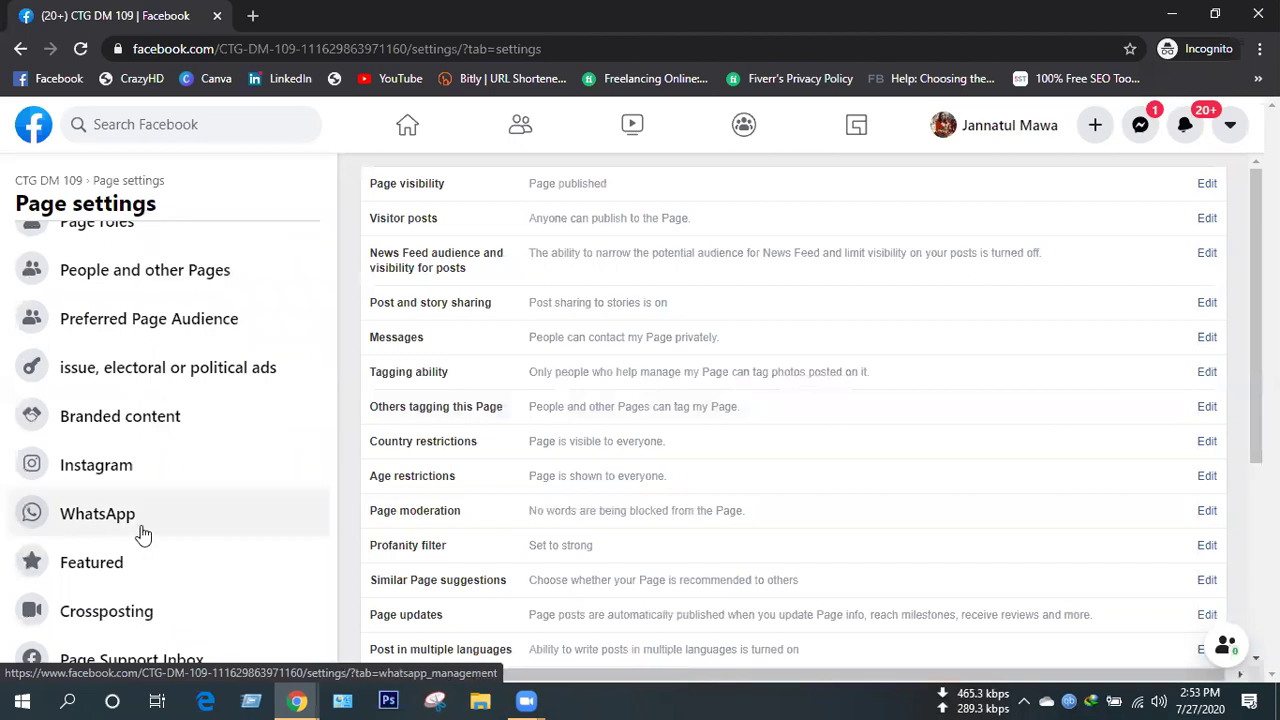
scroll(143, 535, up, 4)
scroll(192, 490, down, 2)
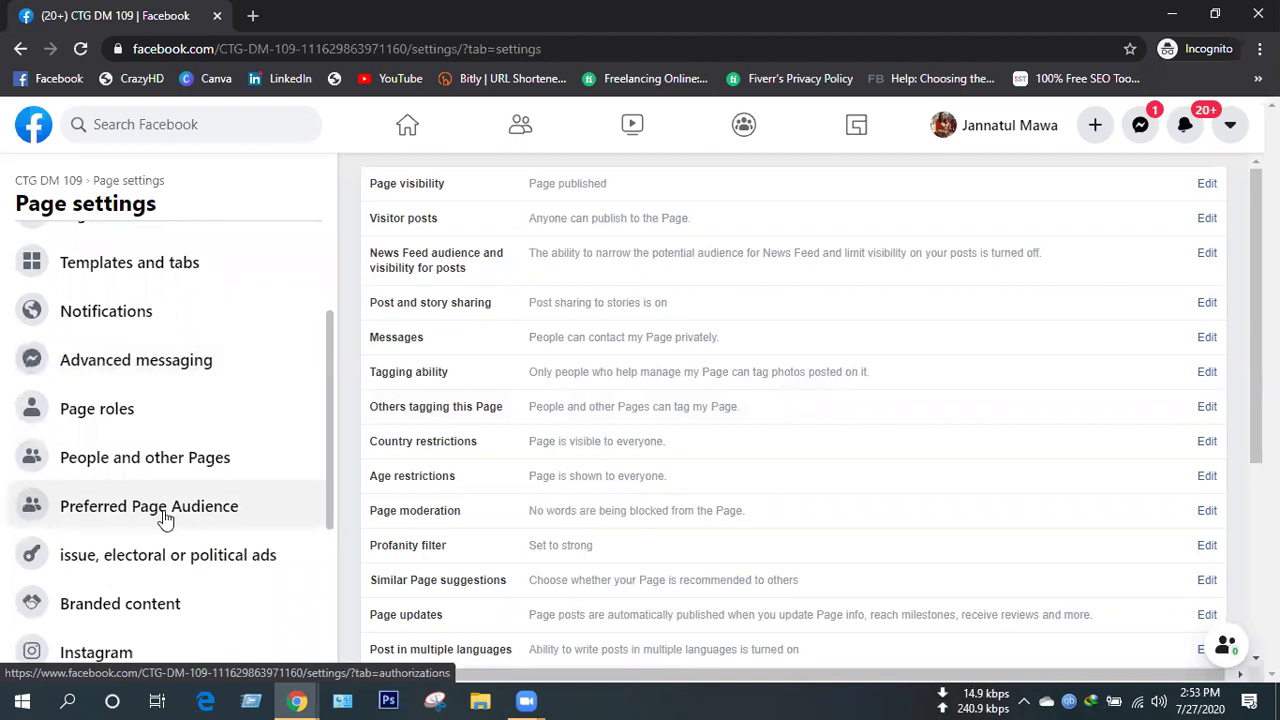
click(164, 514)
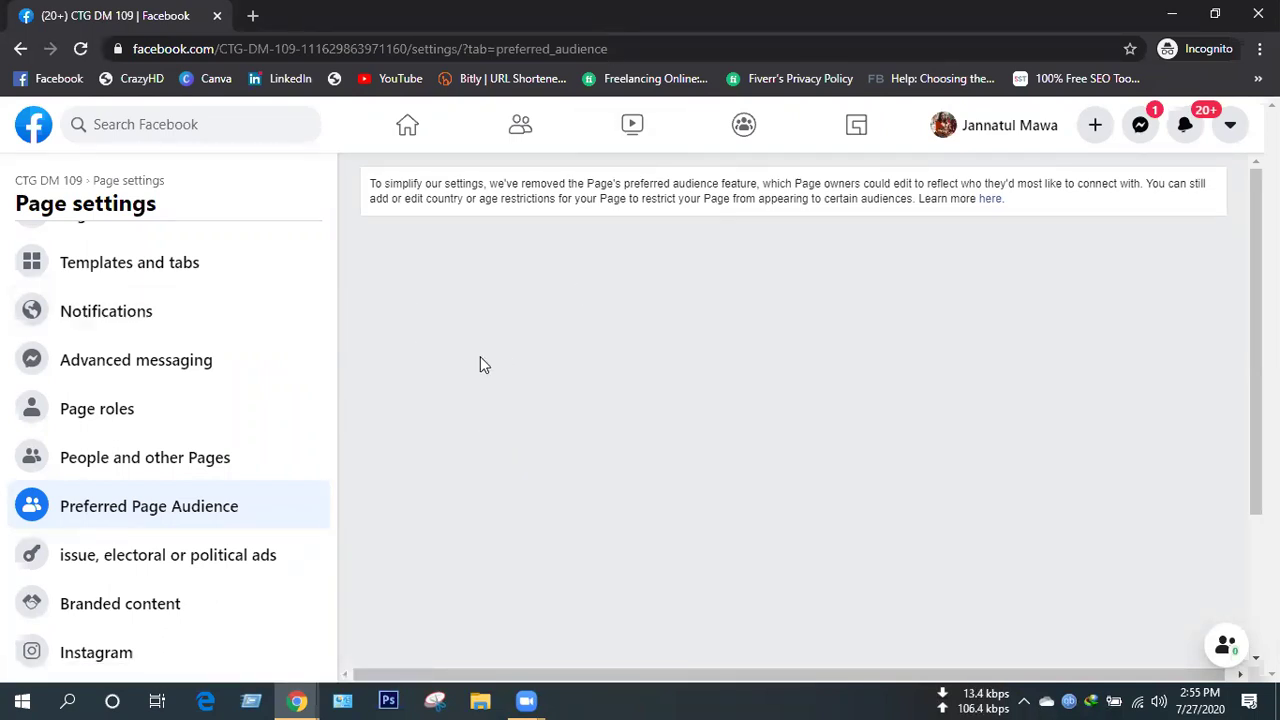
Show the Page's Instagram connection settings.
scroll(320, 433, down, 2)
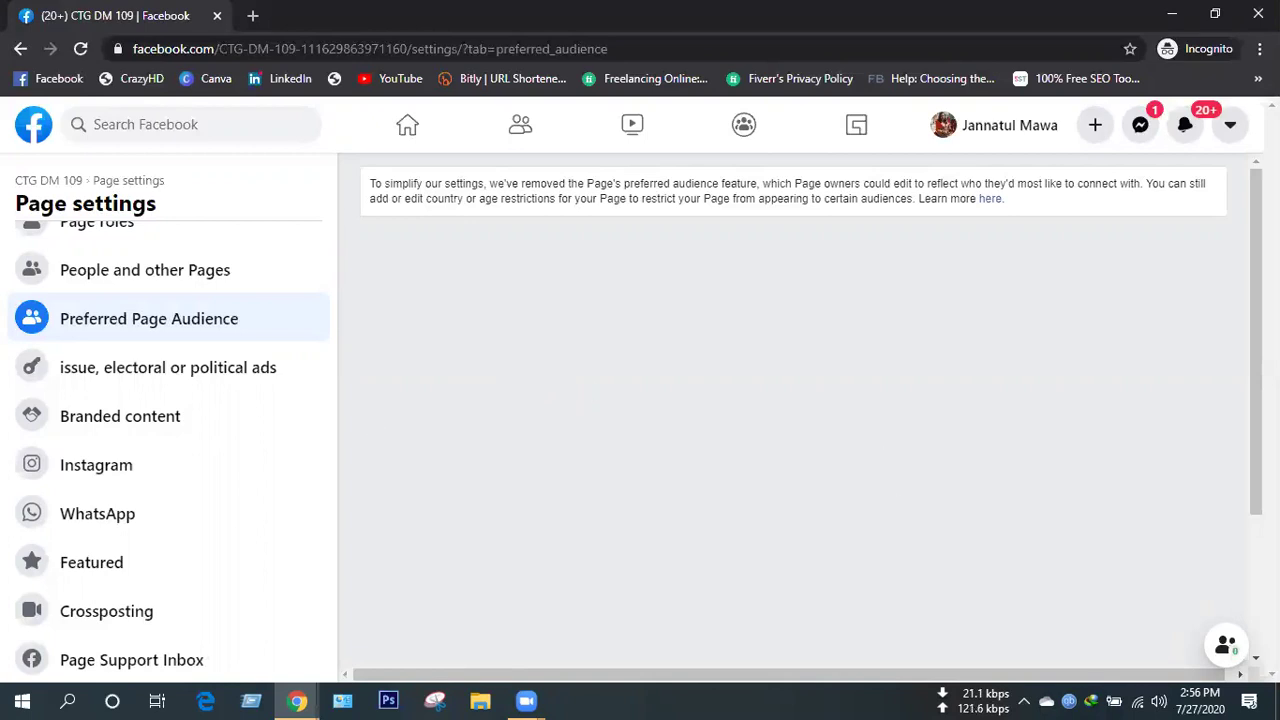
scroll(137, 465, down, 1)
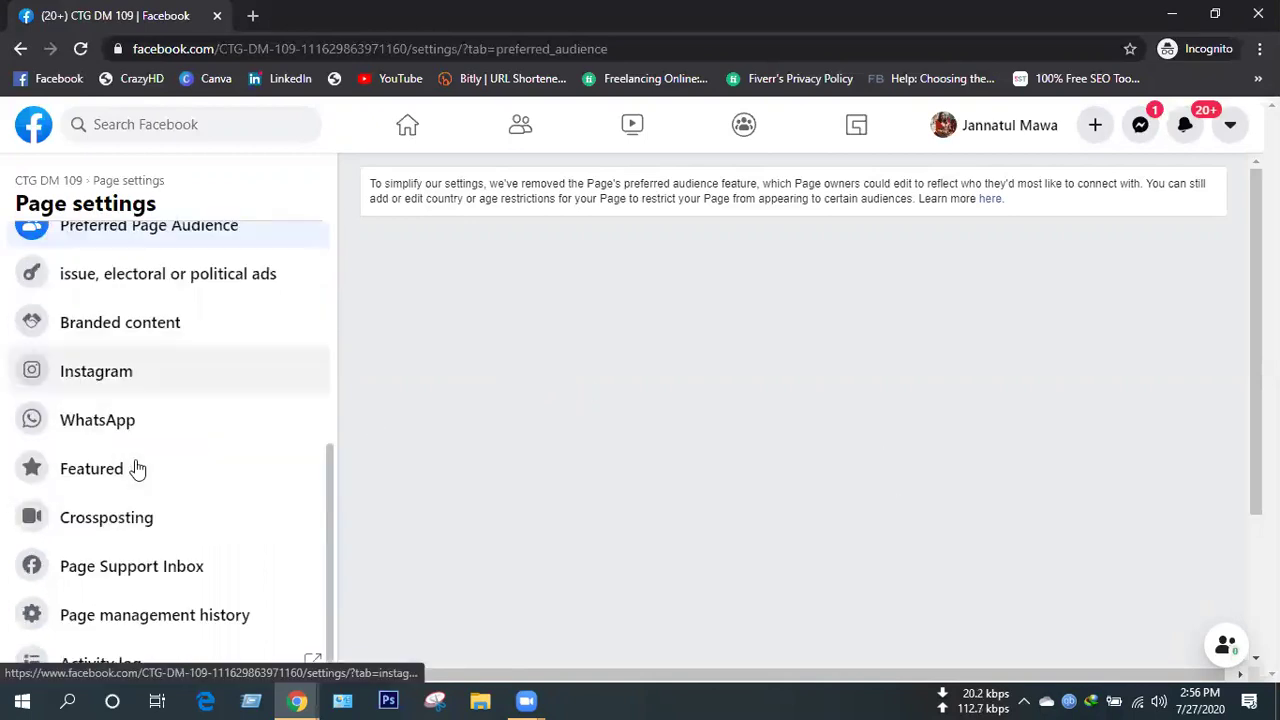
click(124, 380)
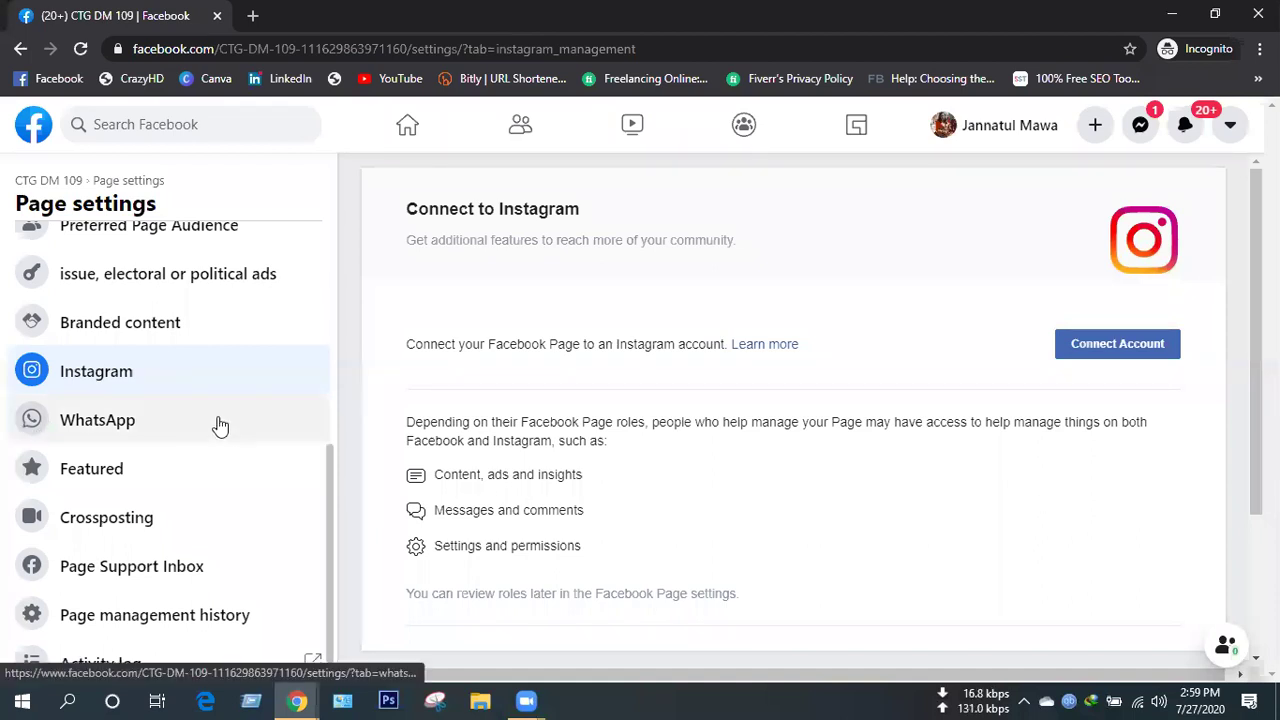
Open the Page's WhatsApp settings and review the account connection form and its listed benefits.
click(102, 421)
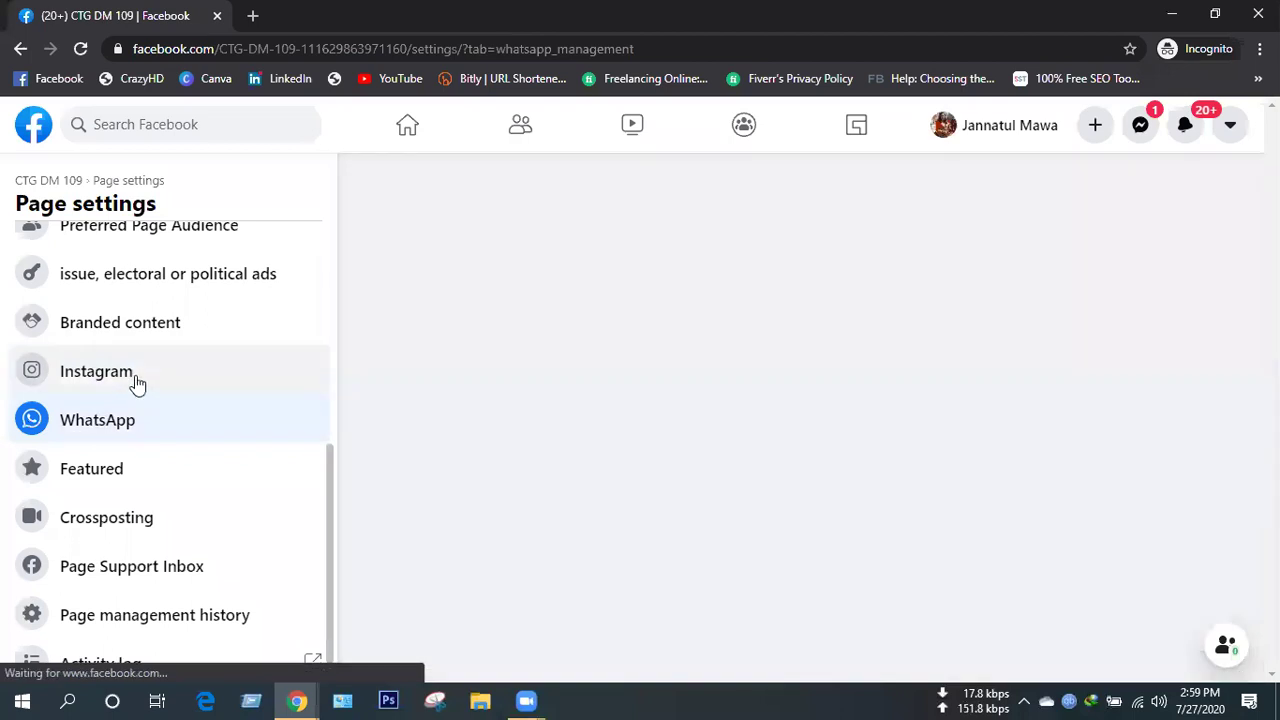
click(135, 384)
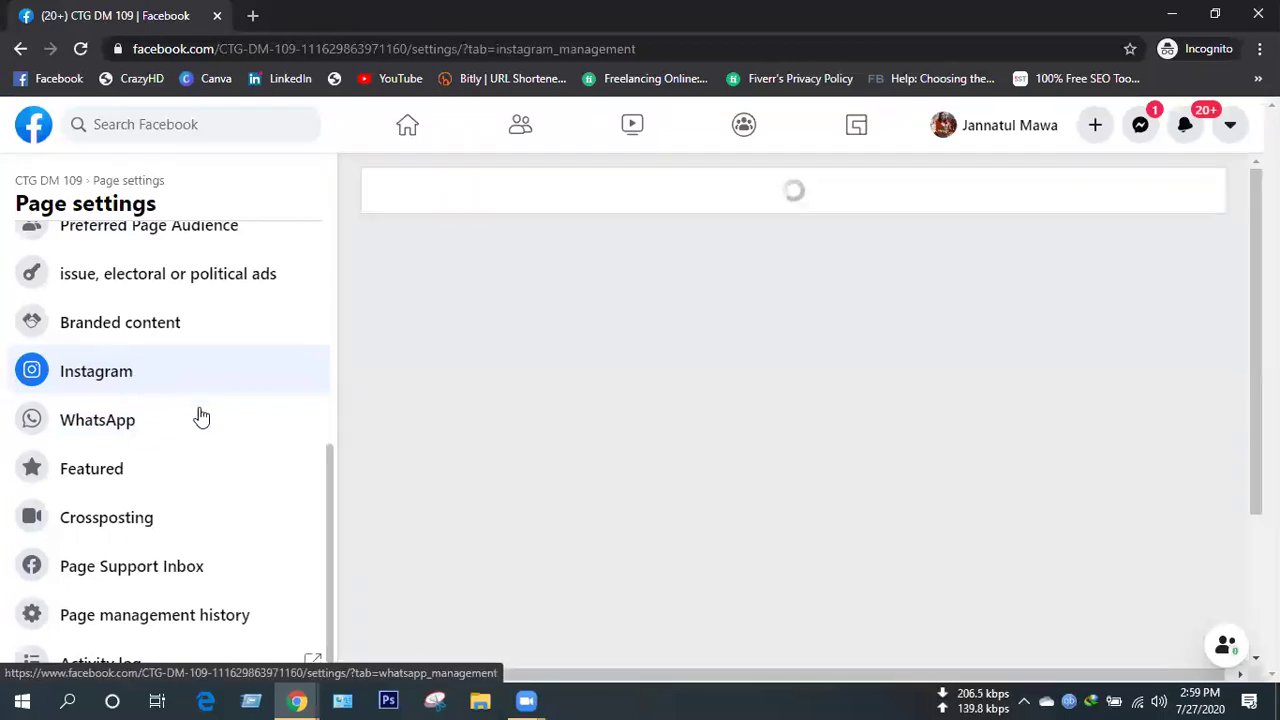
click(125, 421)
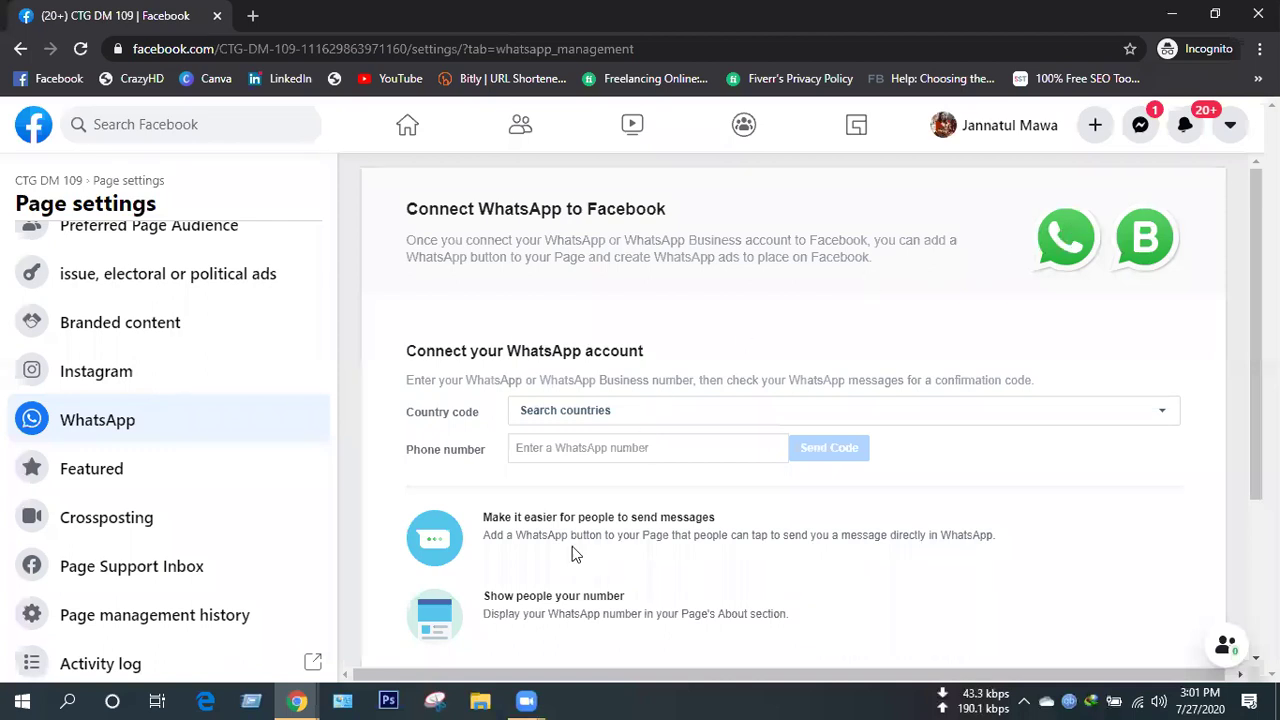
scroll(504, 498, down, 2)
scroll(504, 498, up, 2)
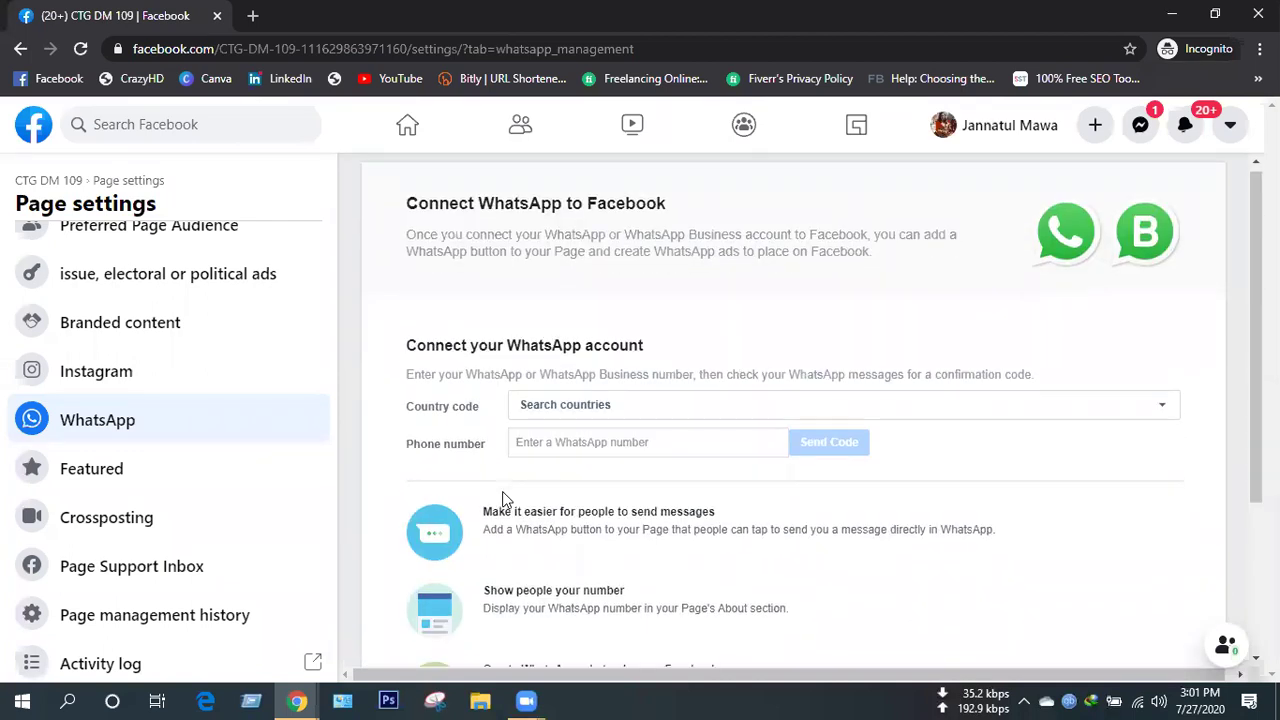
scroll(506, 496, down, 1)
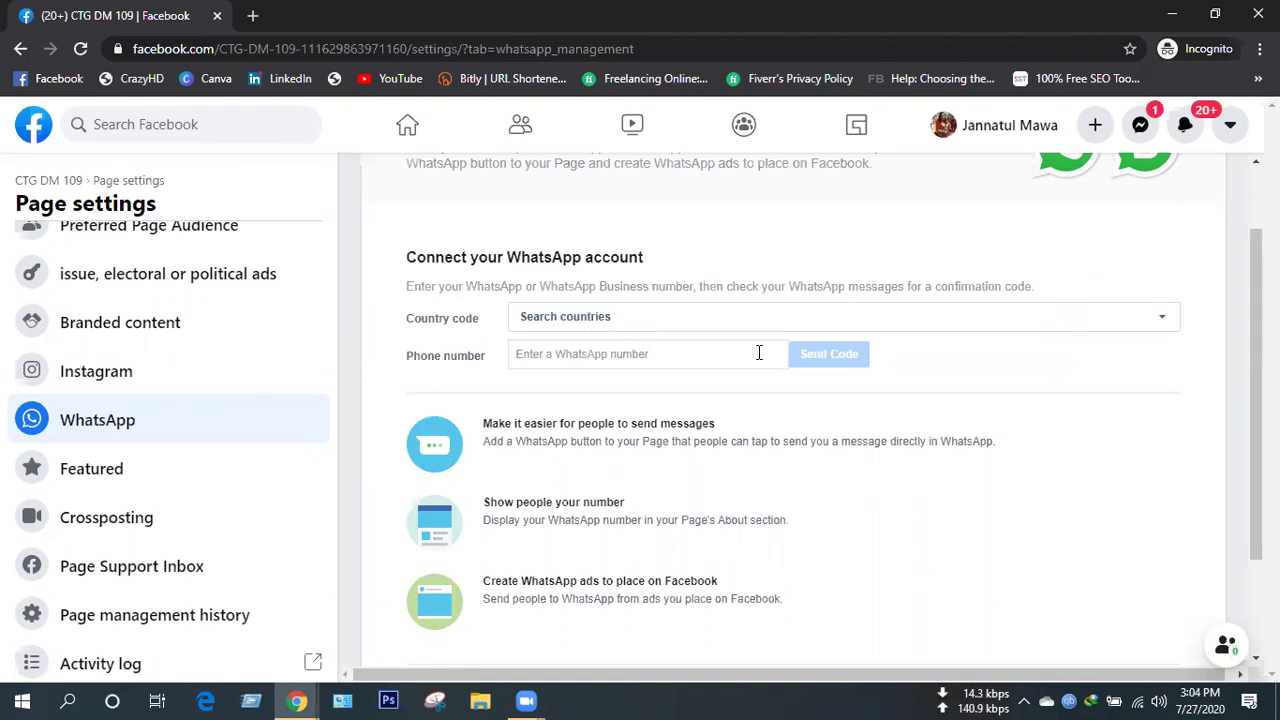
Set the country code for the WhatsApp connection to Bangladesh +880.
click(607, 320)
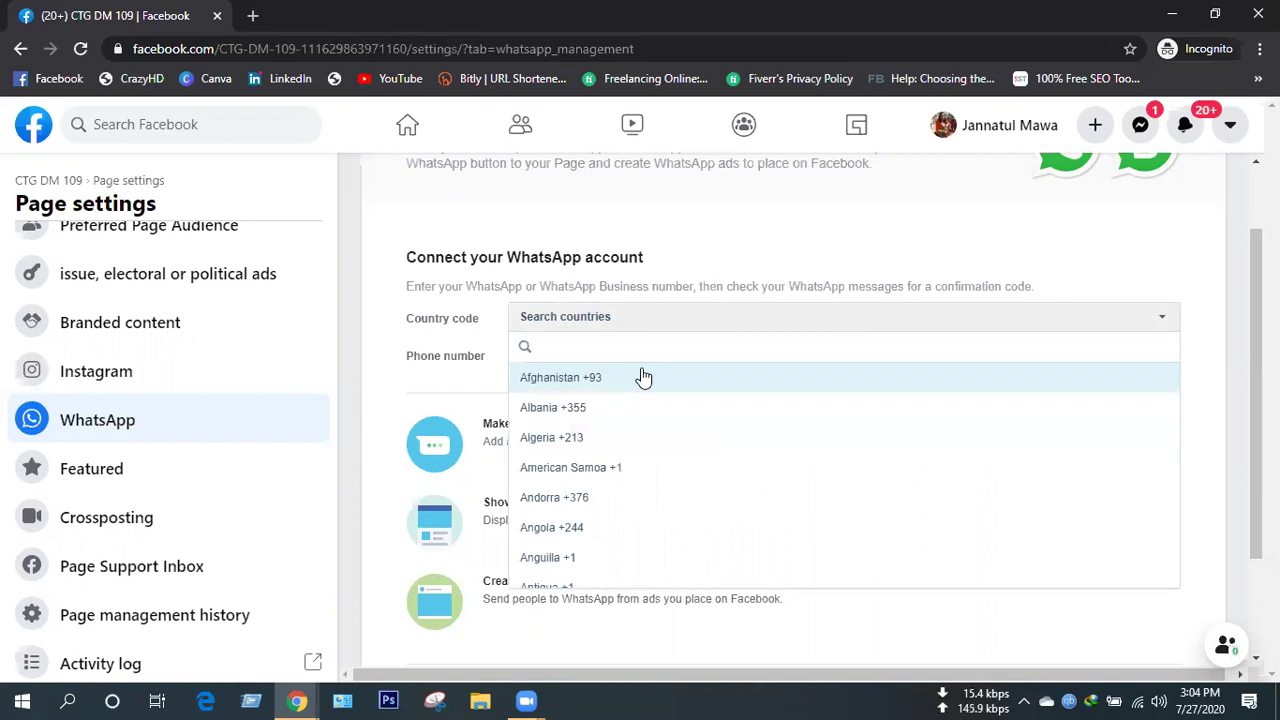
text(b)
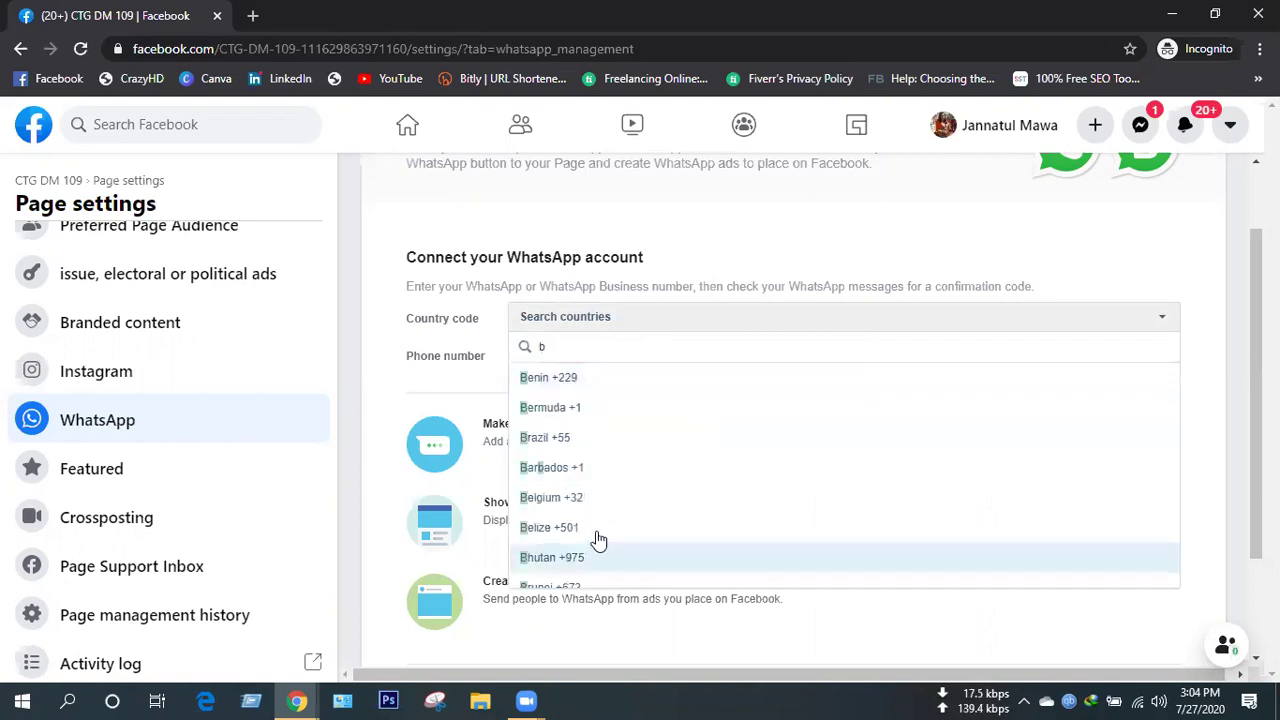
text(a)
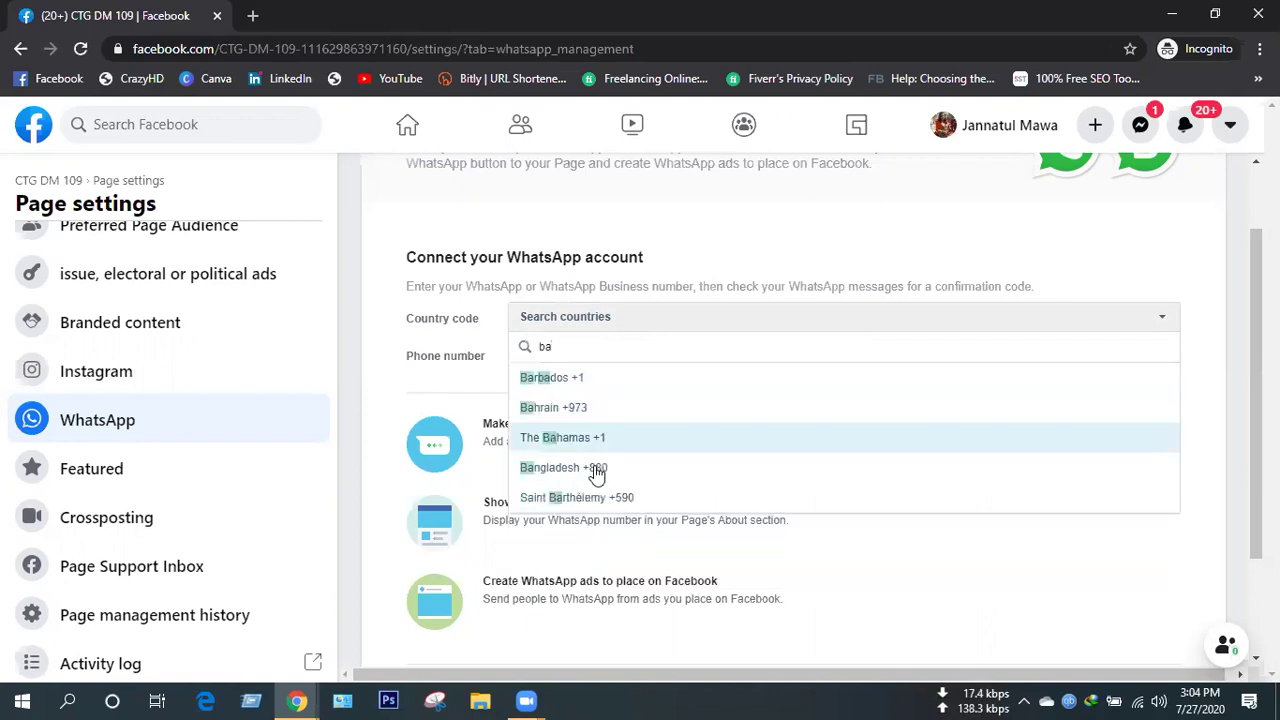
click(596, 468)
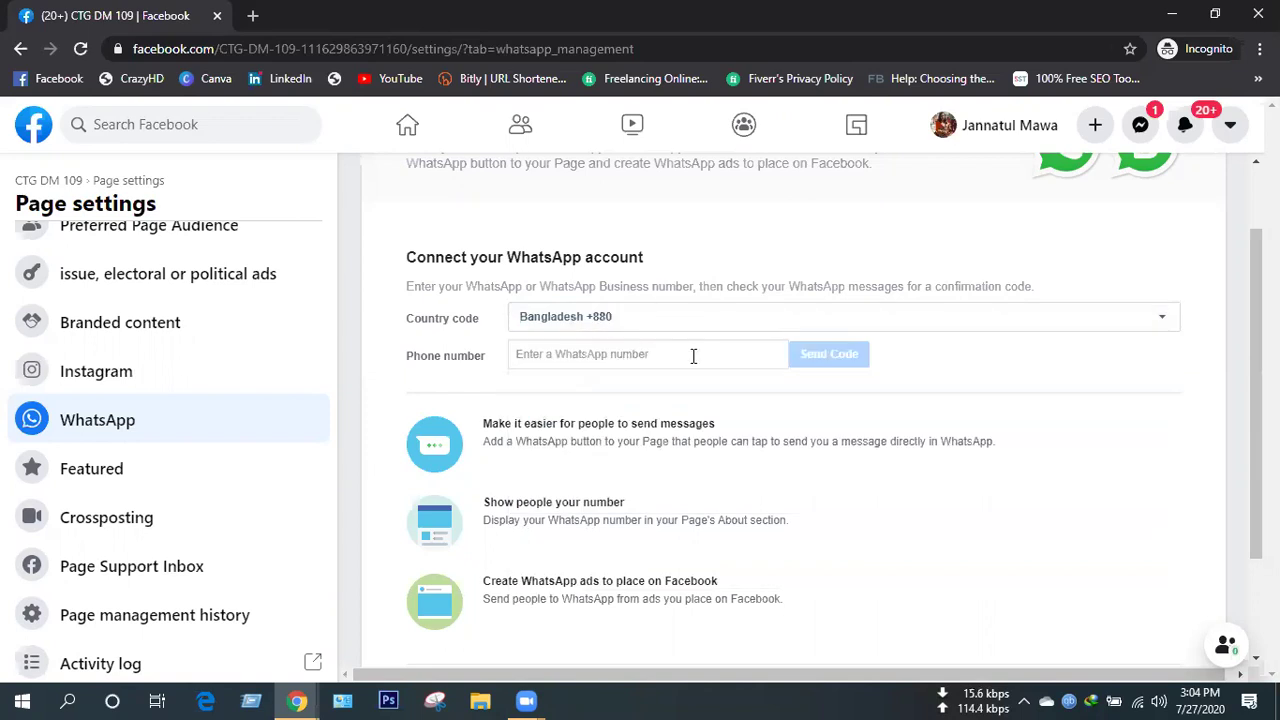
click(650, 356)
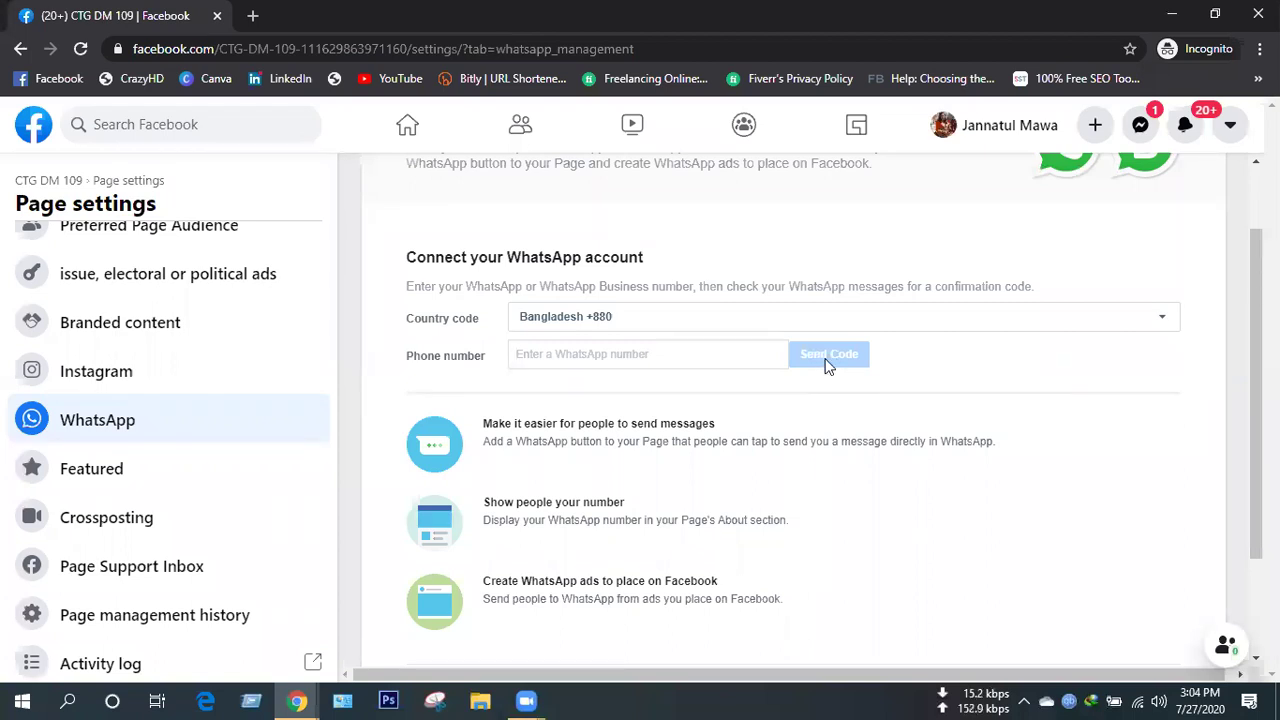
click(651, 356)
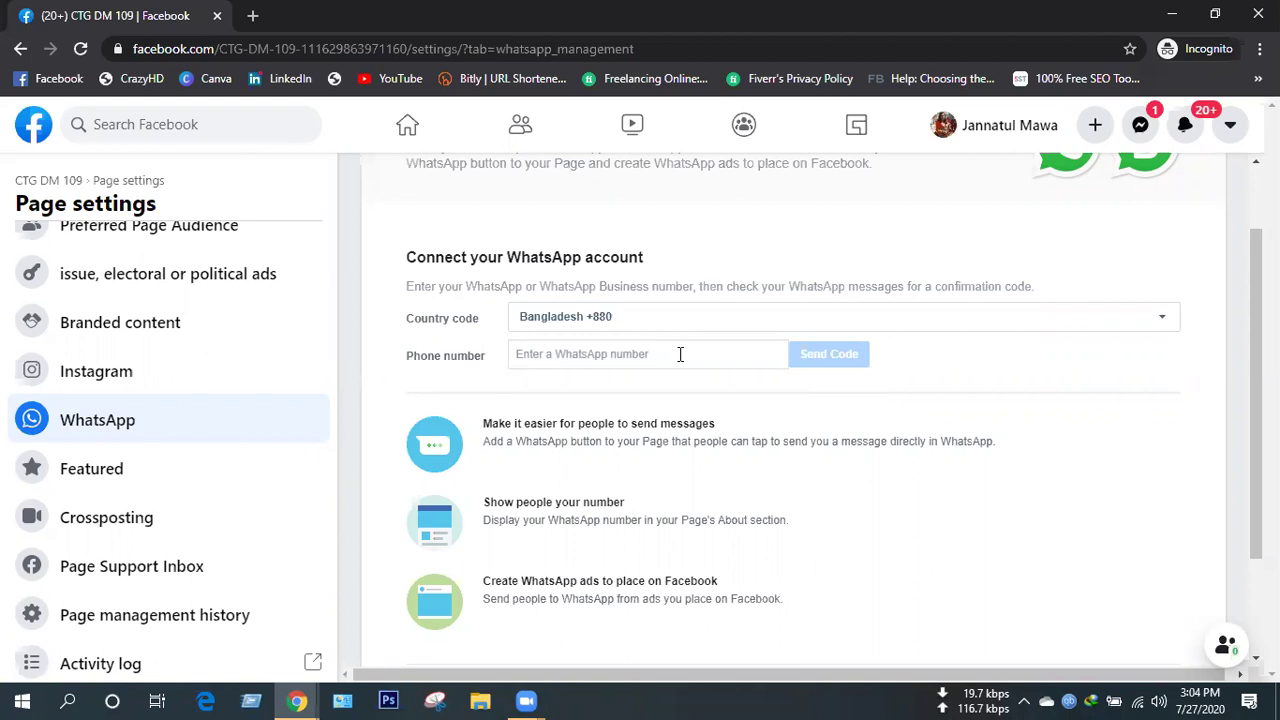
text(4)
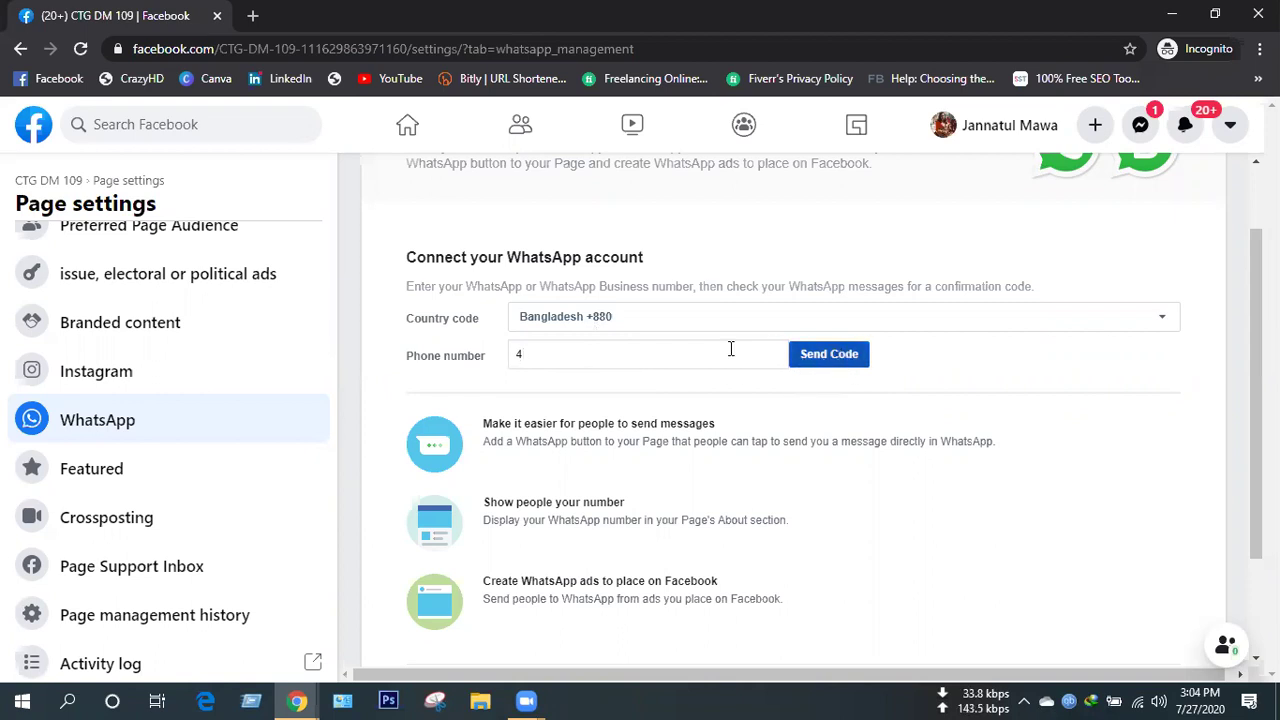
click(676, 360)
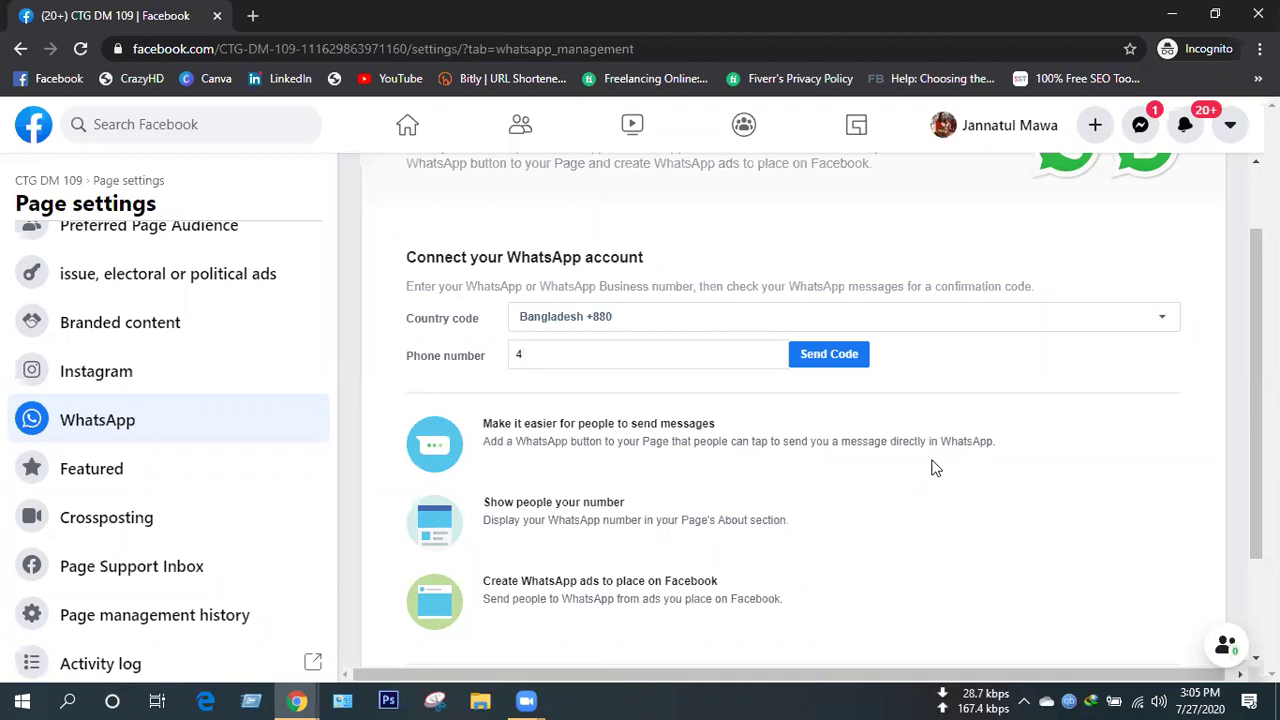
key(BackSpace)
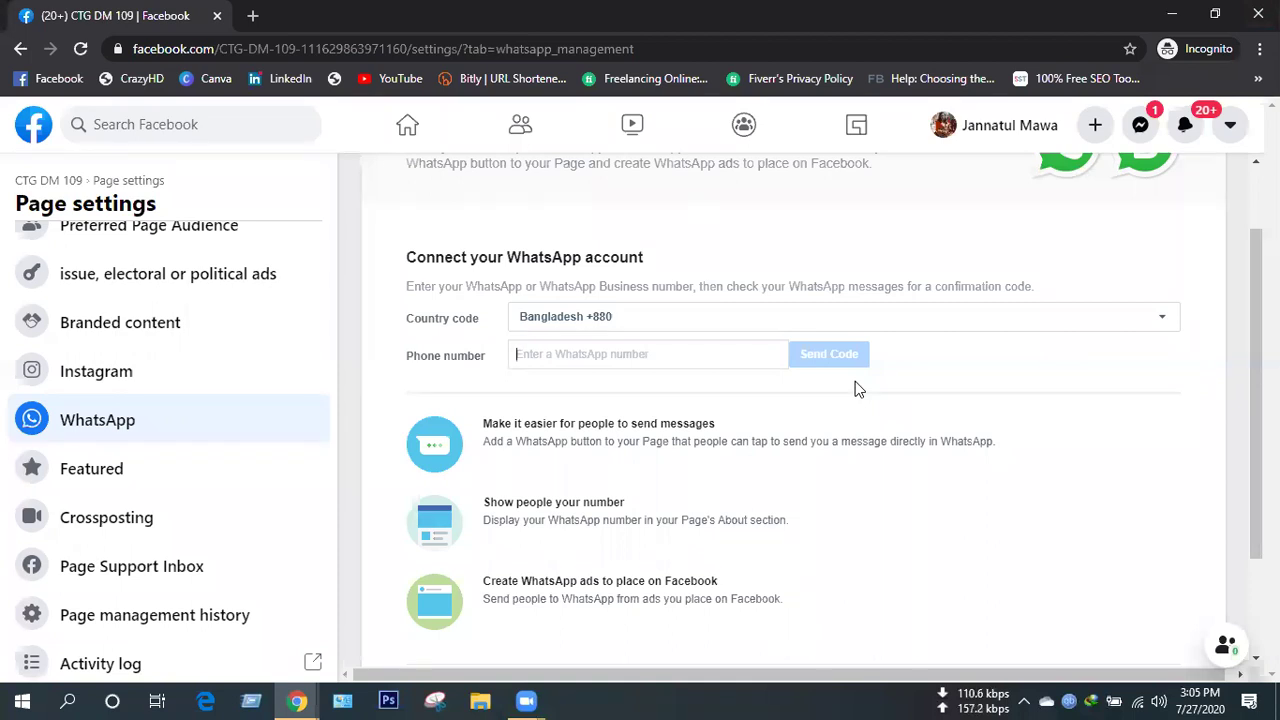
Open the Page's Featured settings and read the linked help article about liking and featuring other Pages.
click(83, 478)
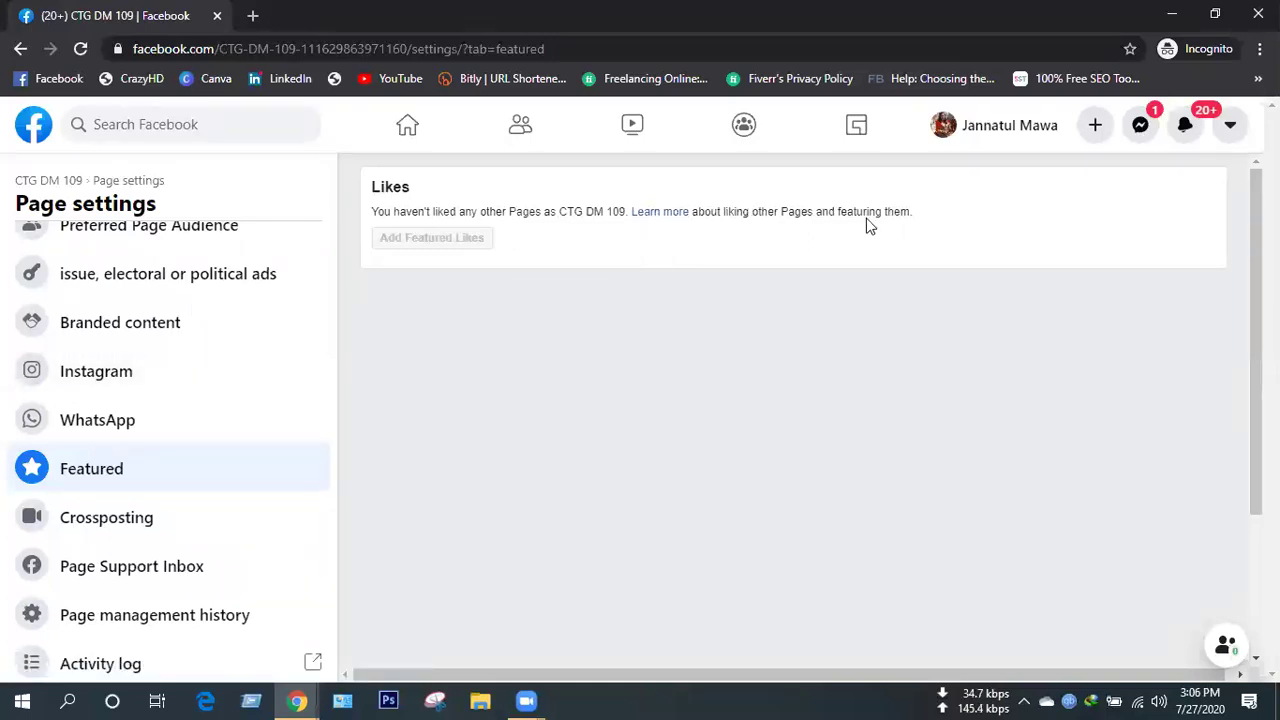
click(659, 212)
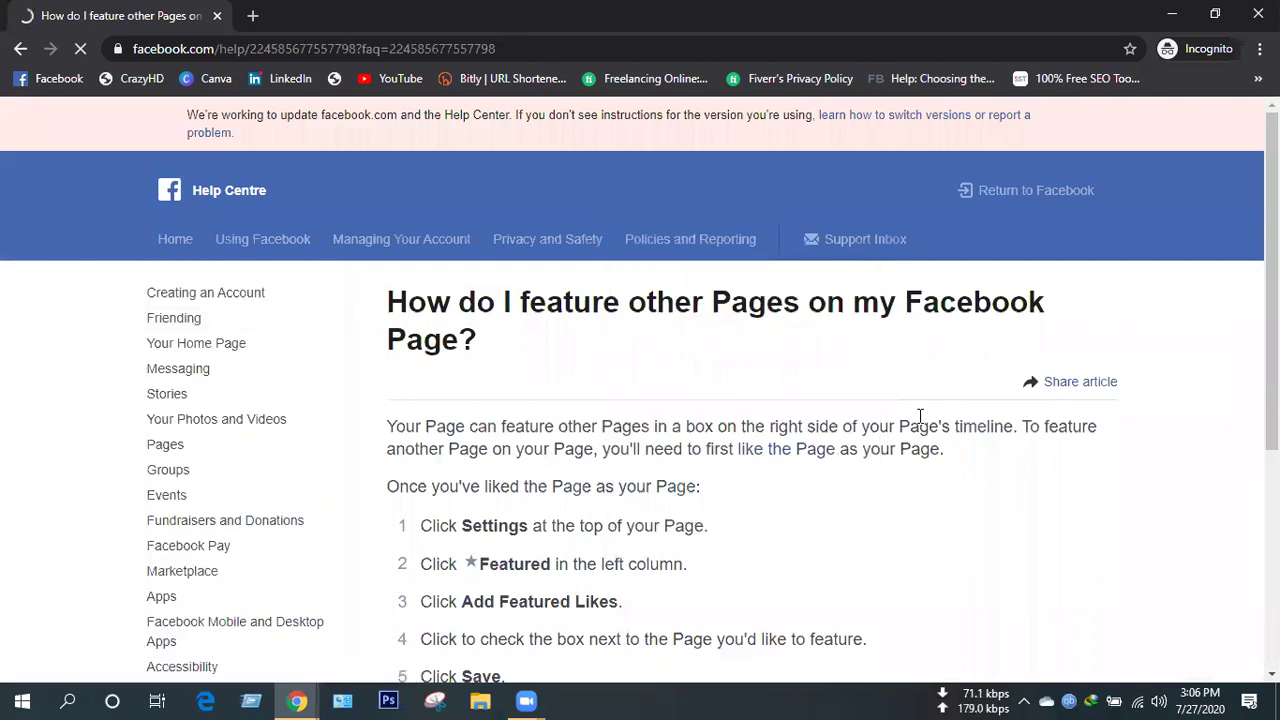
scroll(596, 440, down, 1)
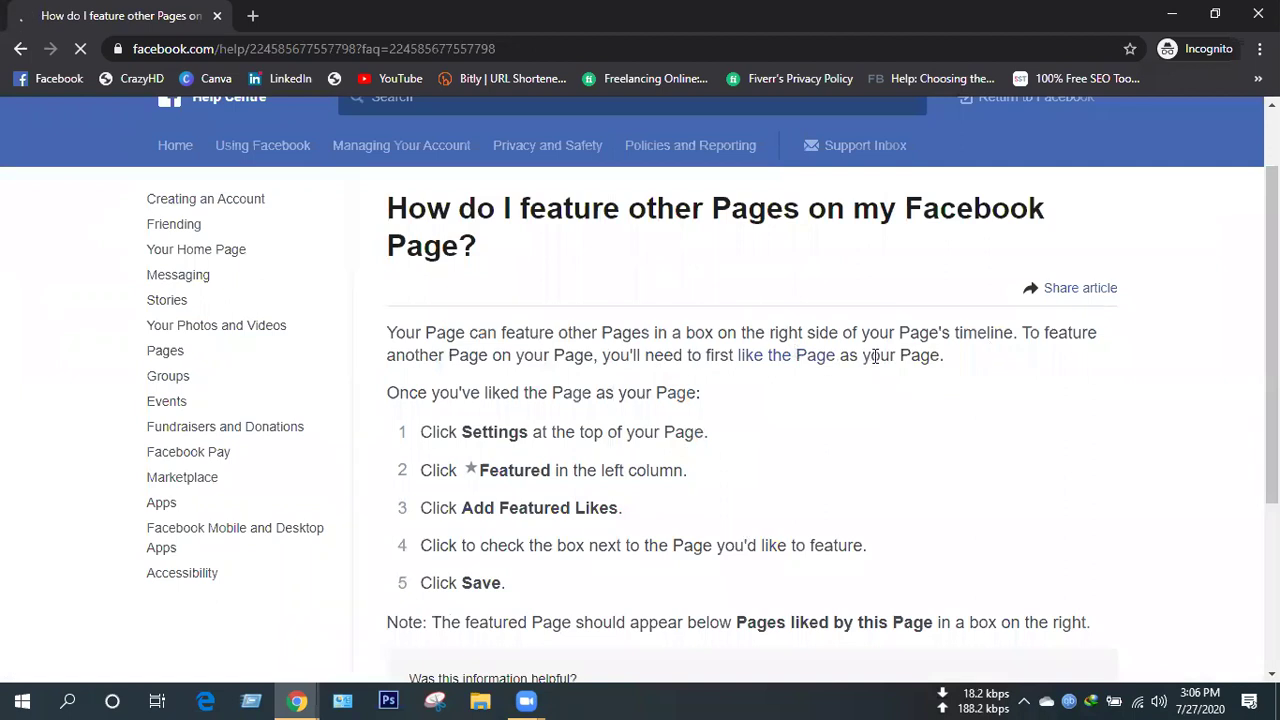
scroll(740, 510, down, 3)
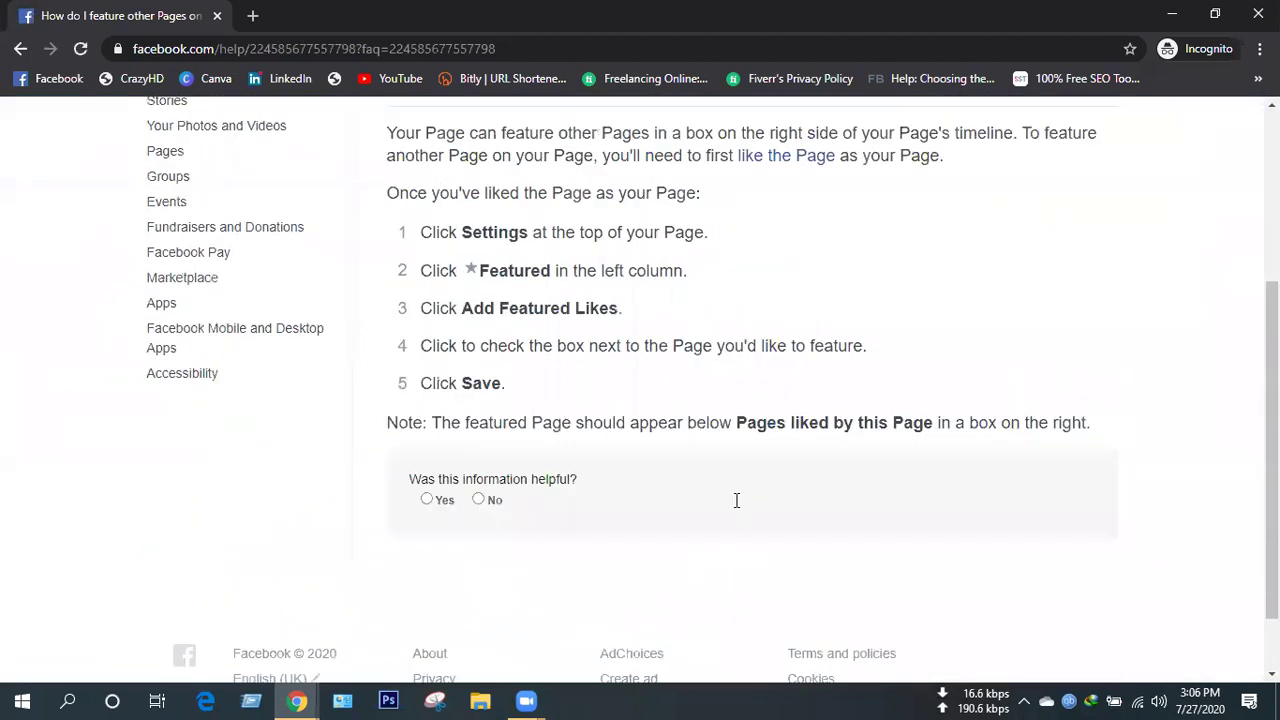
scroll(736, 500, up, 3)
scroll(1030, 516, down, 2)
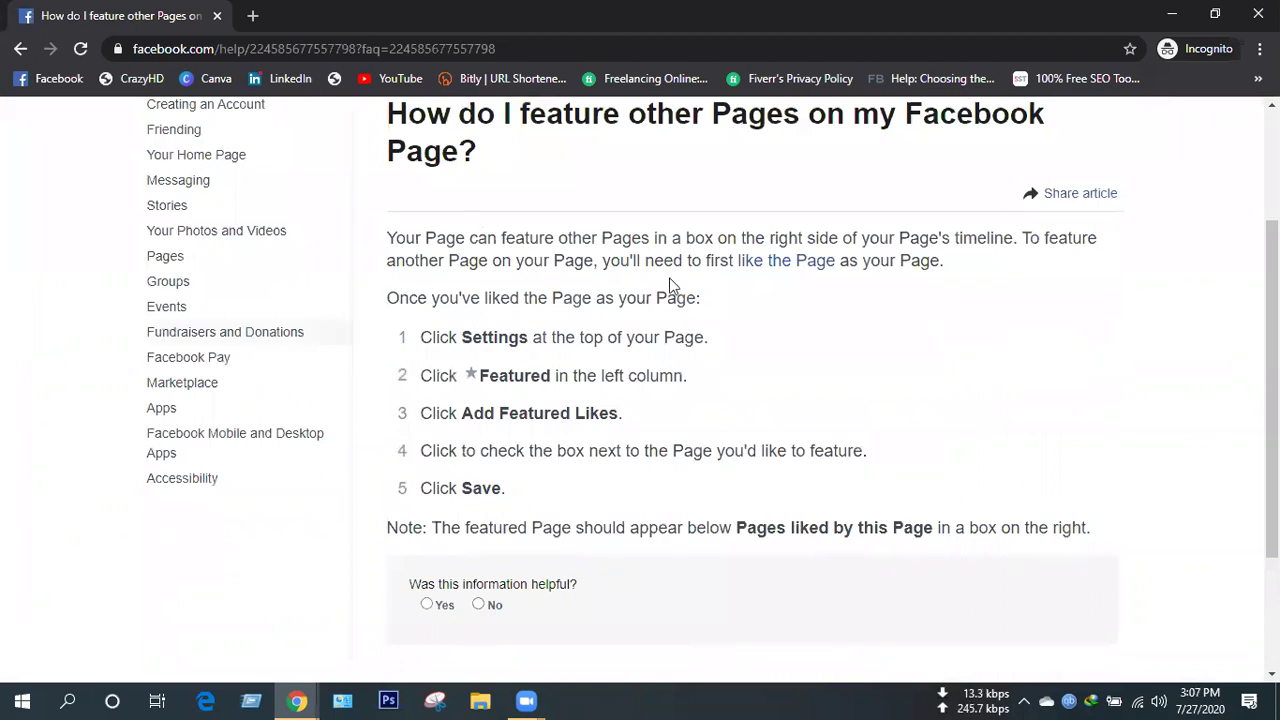
scroll(672, 290, up, 2)
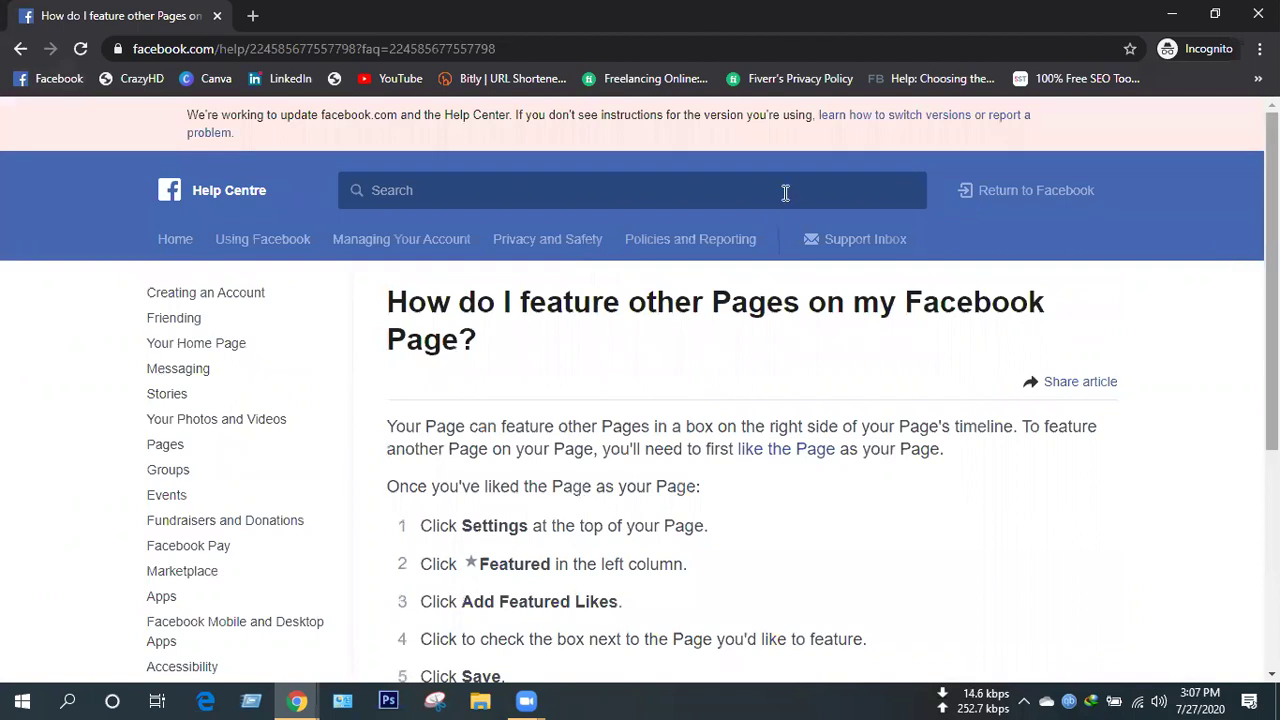
Leave the help article for the Page settings and review the Crossposting section for adding Pages to crosspost.
click(20, 50)
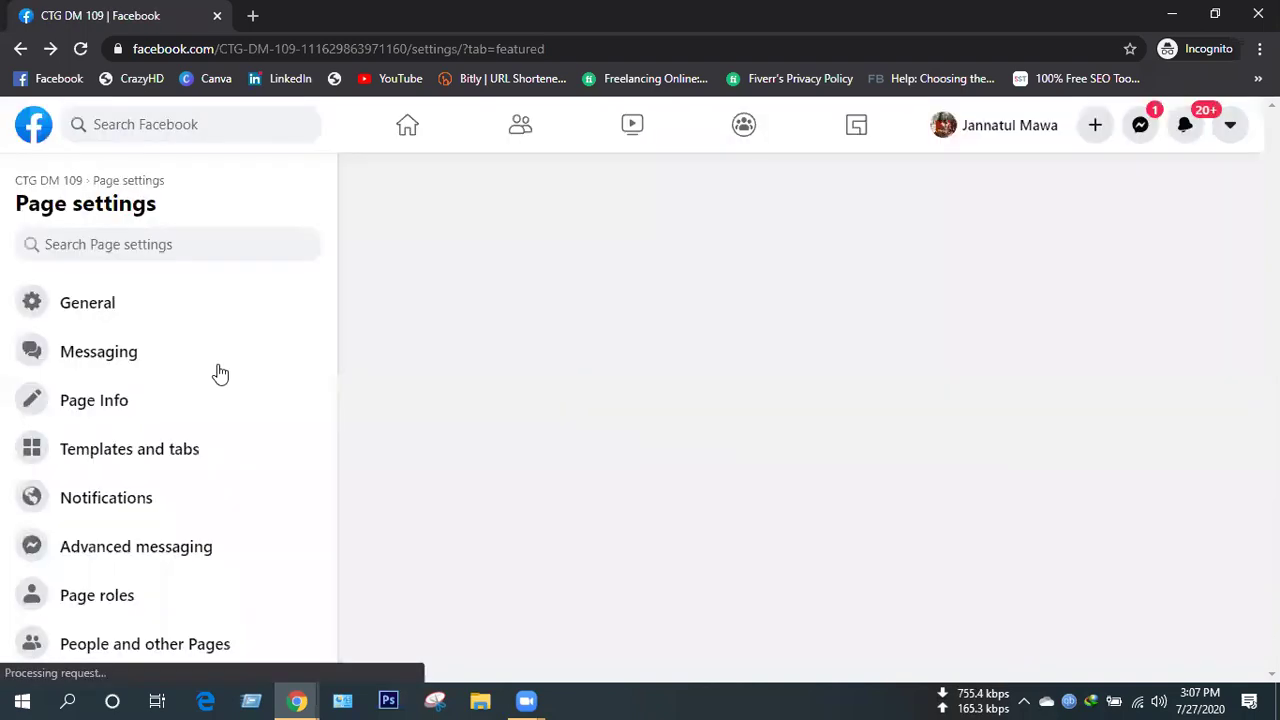
scroll(220, 373, down, 3)
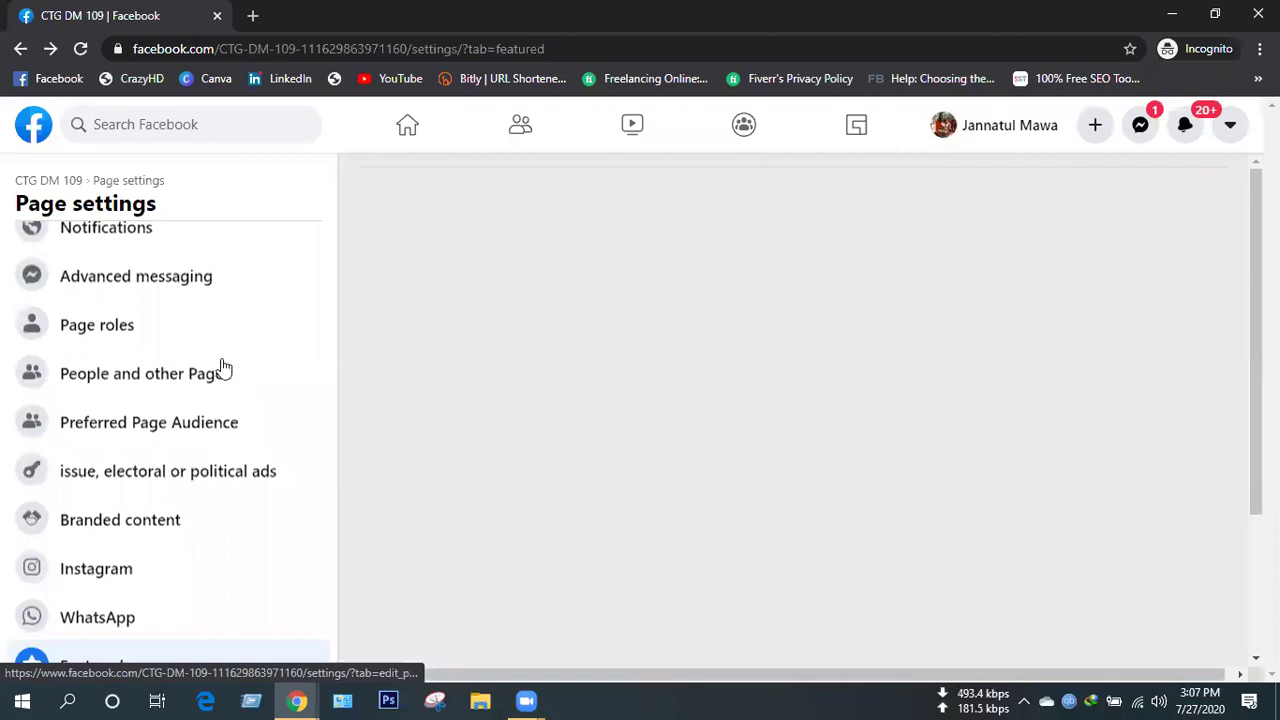
scroll(220, 375, down, 1)
scroll(225, 400, down, 2)
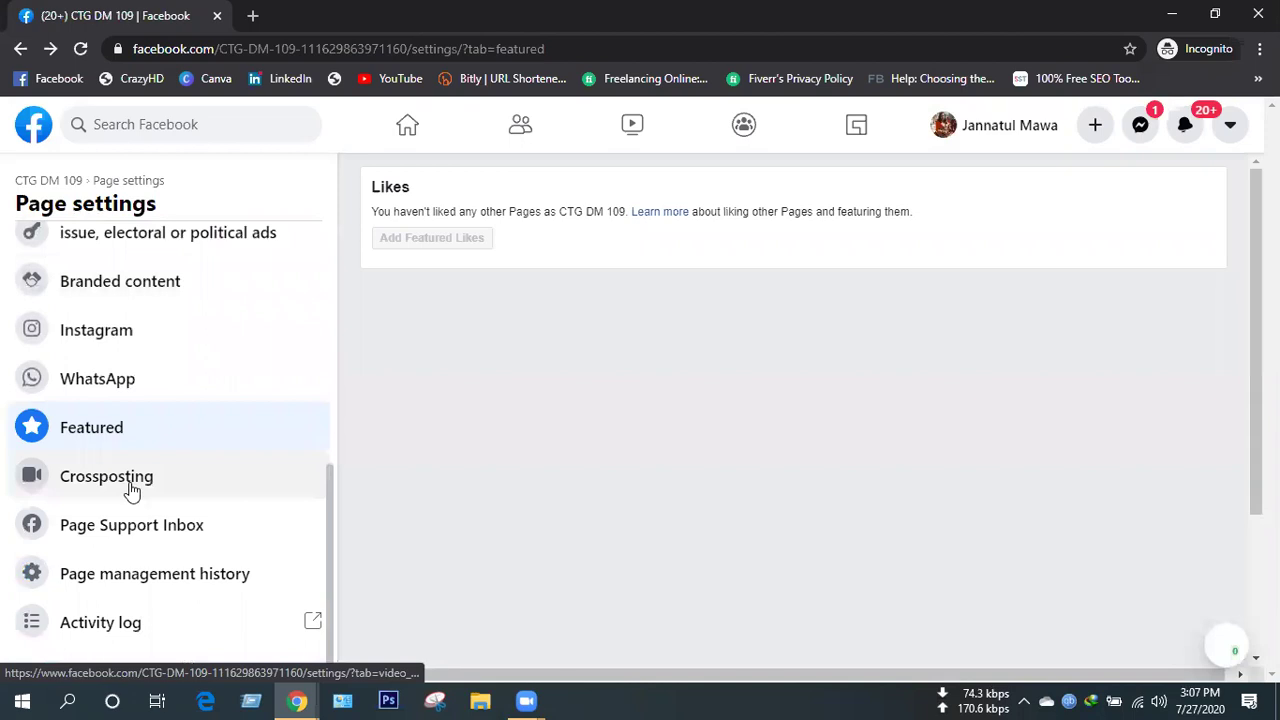
click(131, 489)
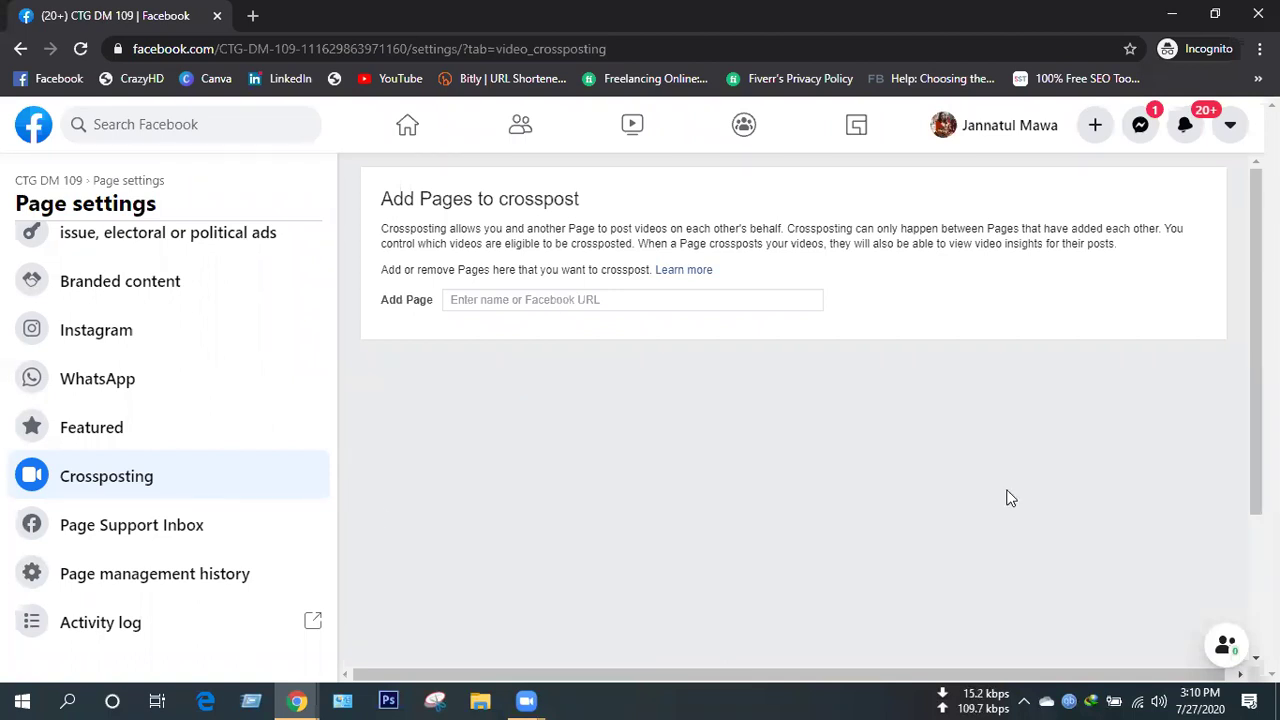
scroll(997, 491, down, 1)
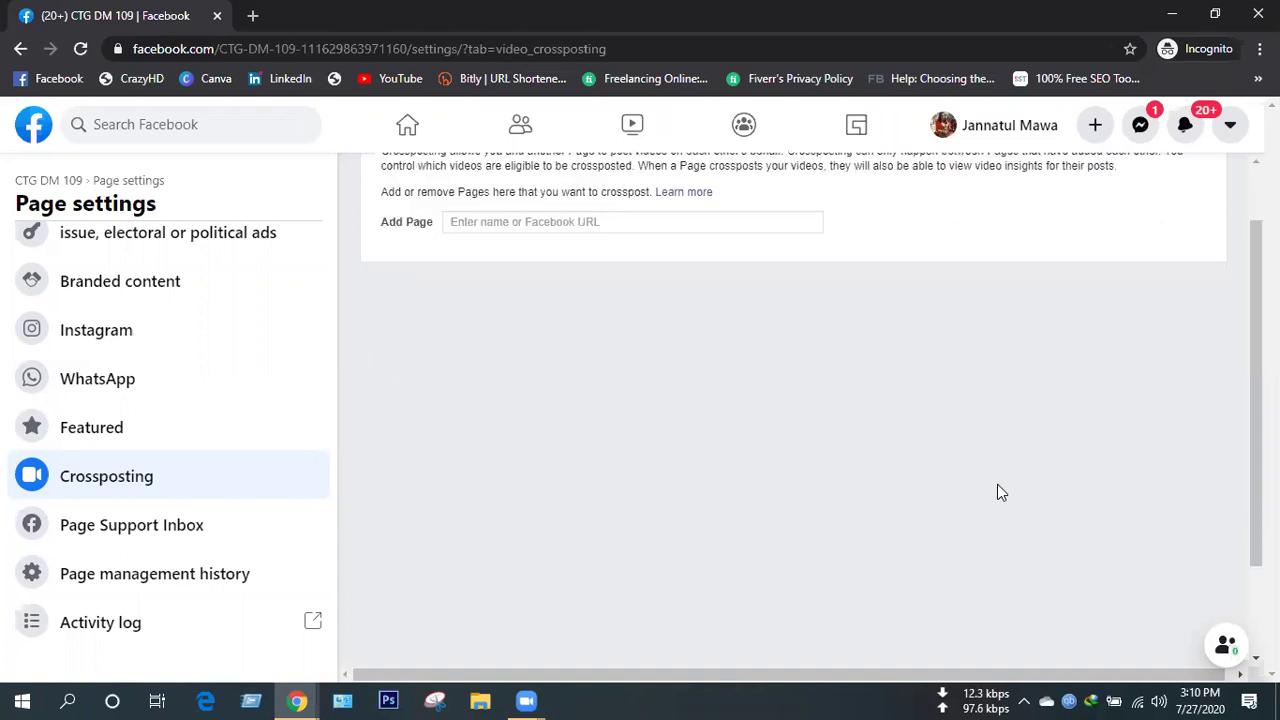
scroll(903, 480, down, 3)
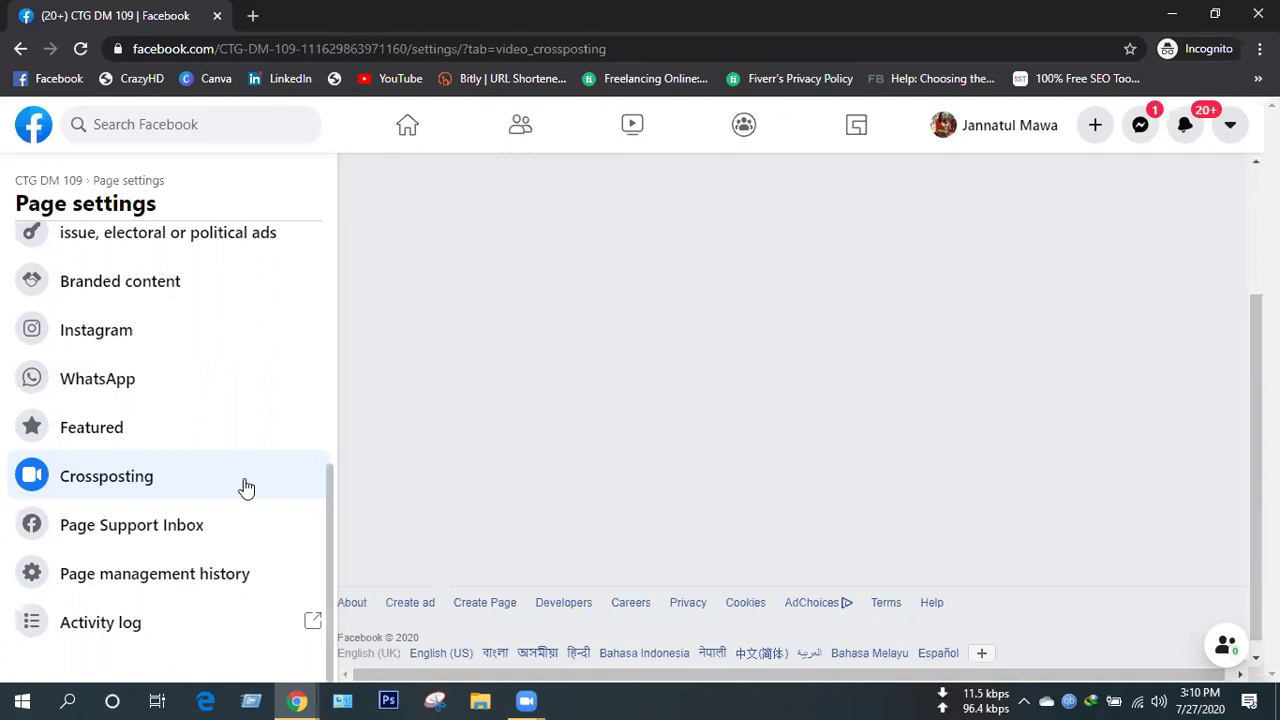
Open the Page Support Inbox and check it for support requests concerning the Page.
click(181, 527)
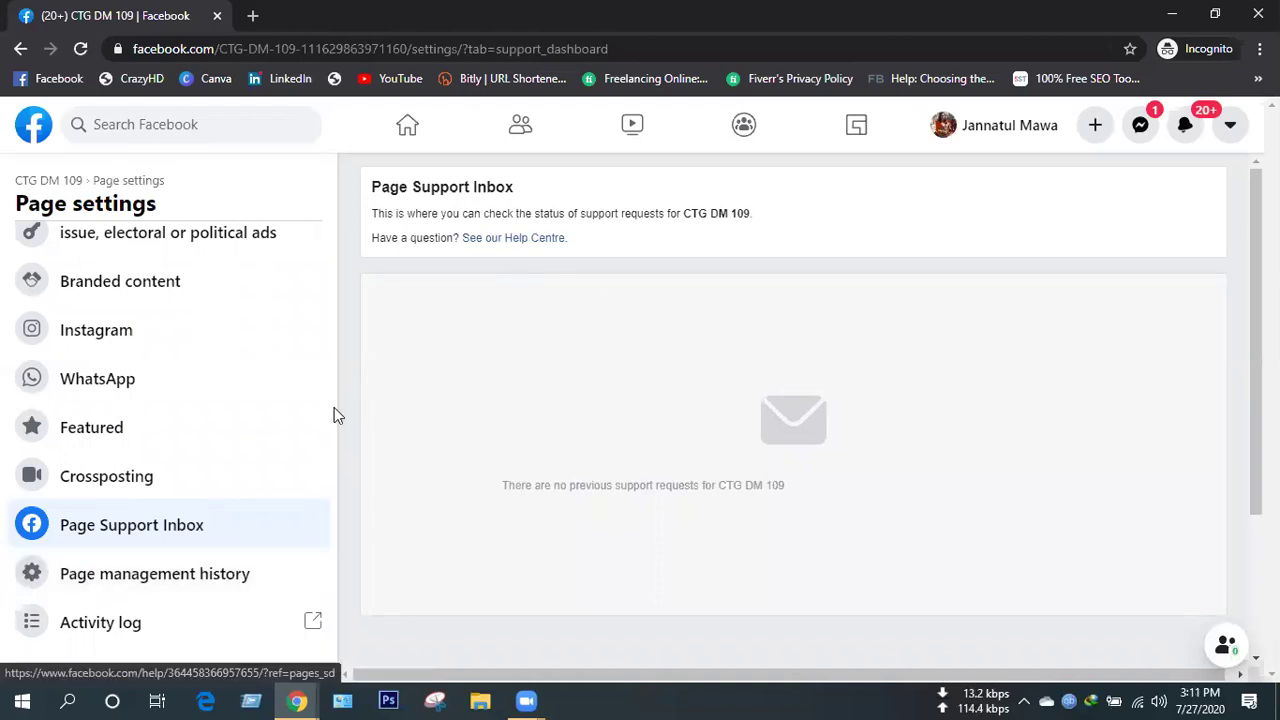
scroll(556, 314, down, 1)
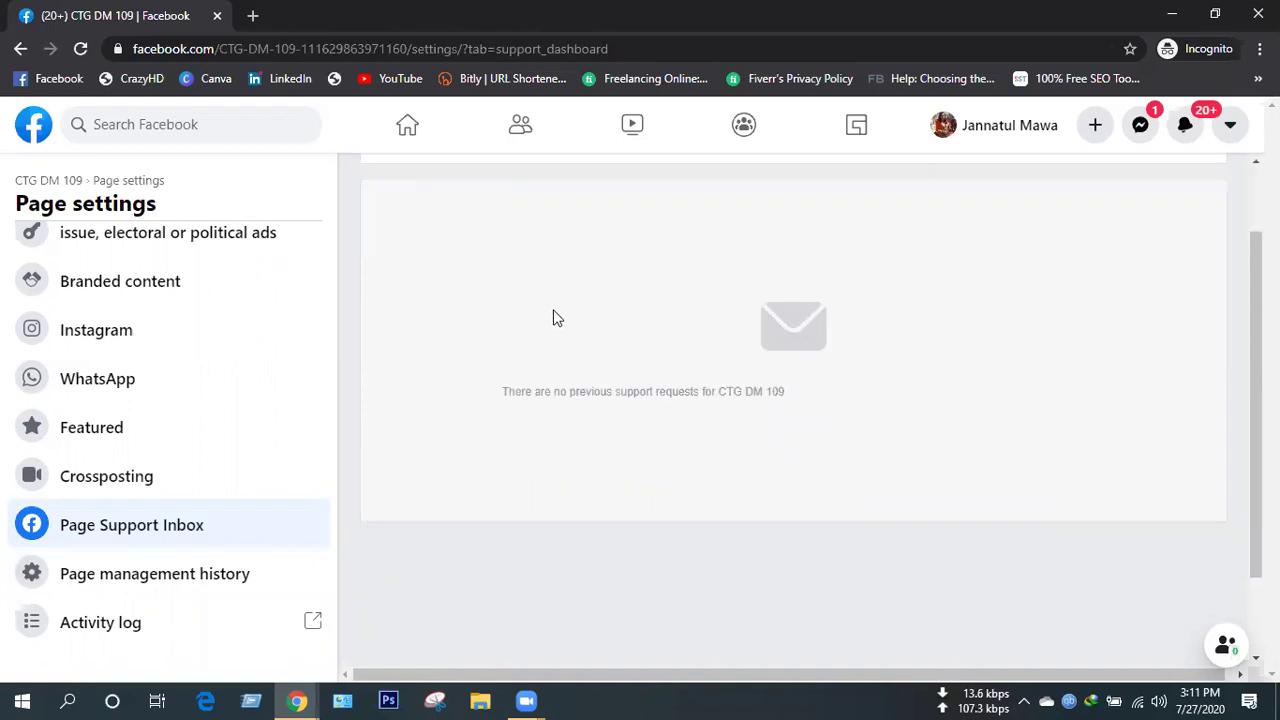
scroll(191, 486, up, 1)
click(270, 358)
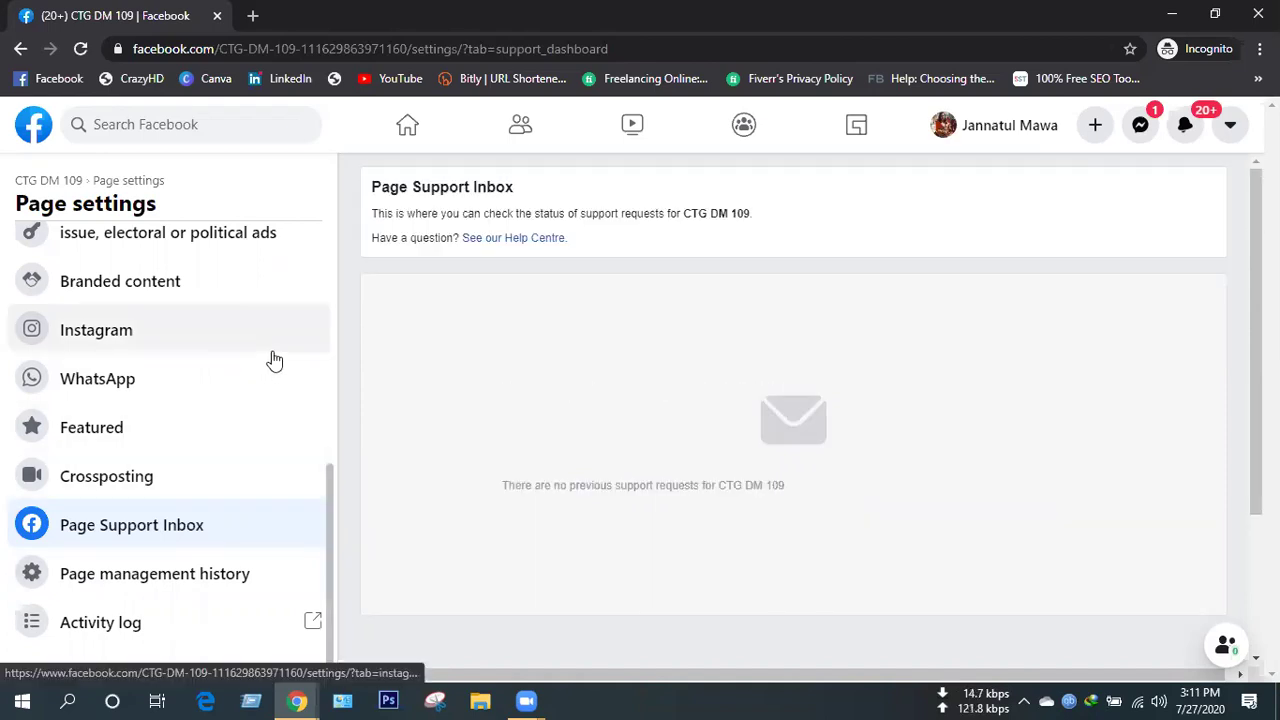
Open the Page management history, sort it by Oldest, and review the manager and action filter options.
click(147, 585)
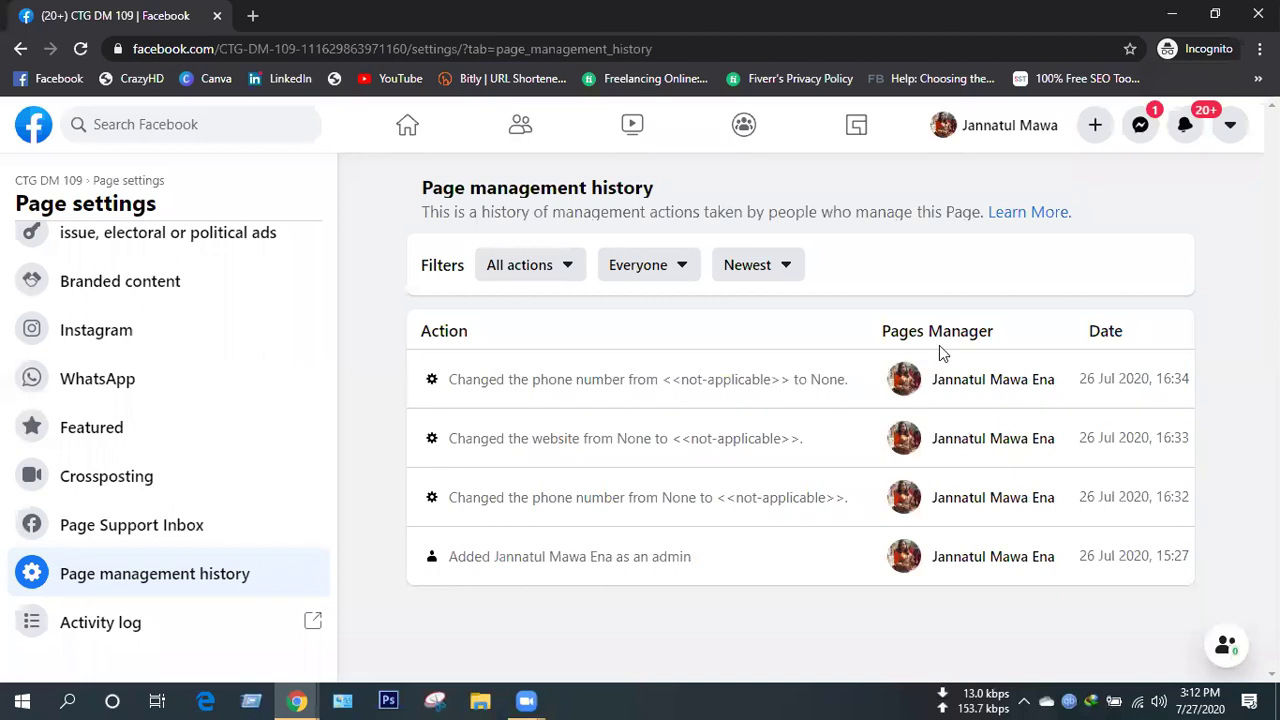
click(757, 275)
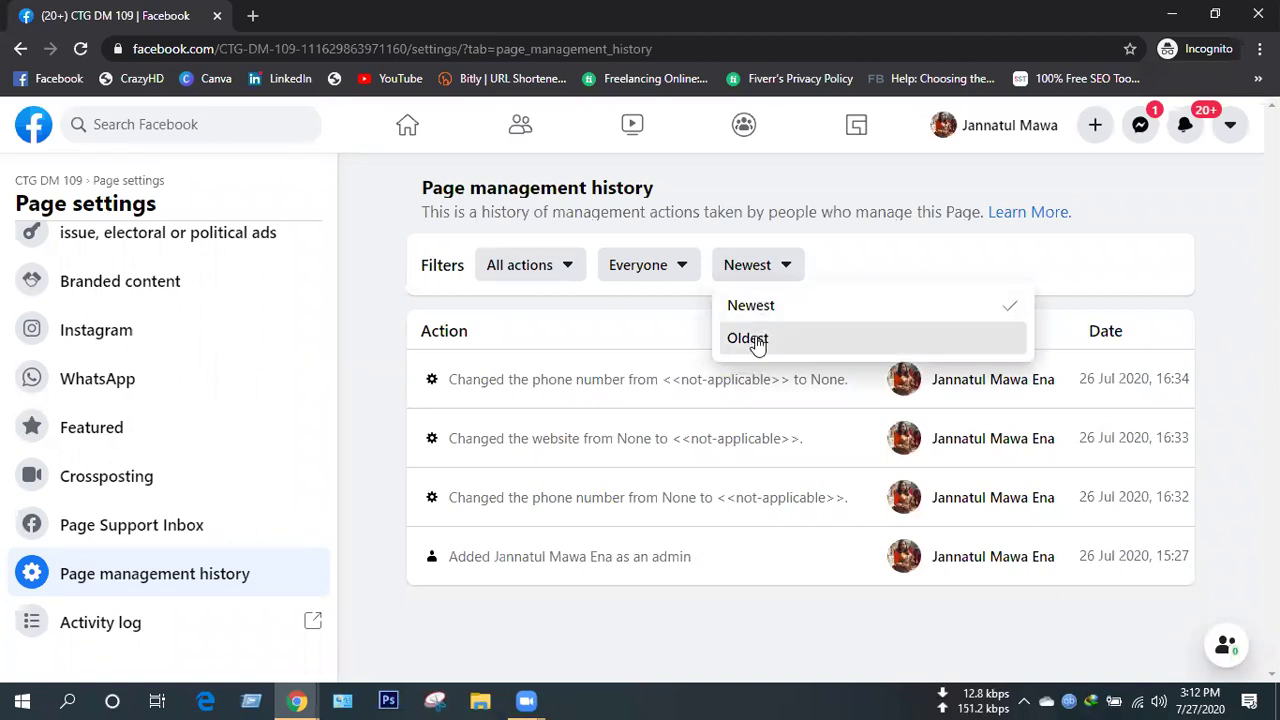
click(758, 340)
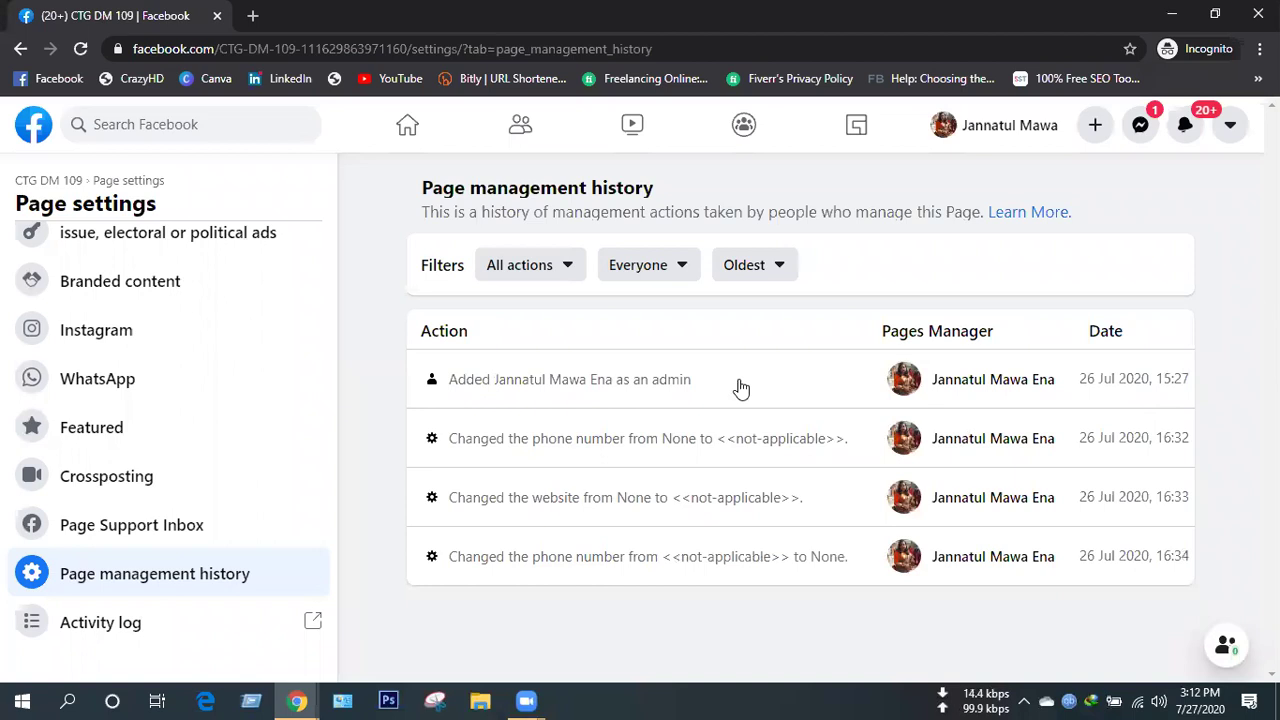
click(651, 268)
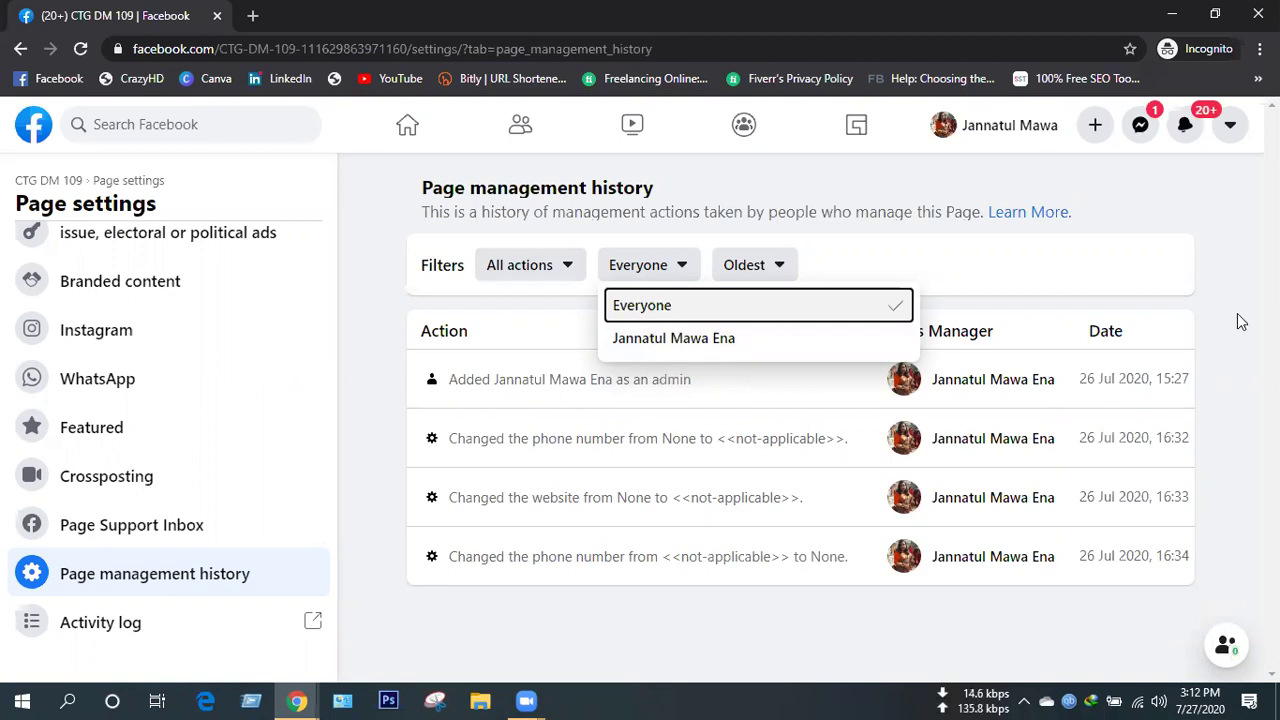
click(530, 263)
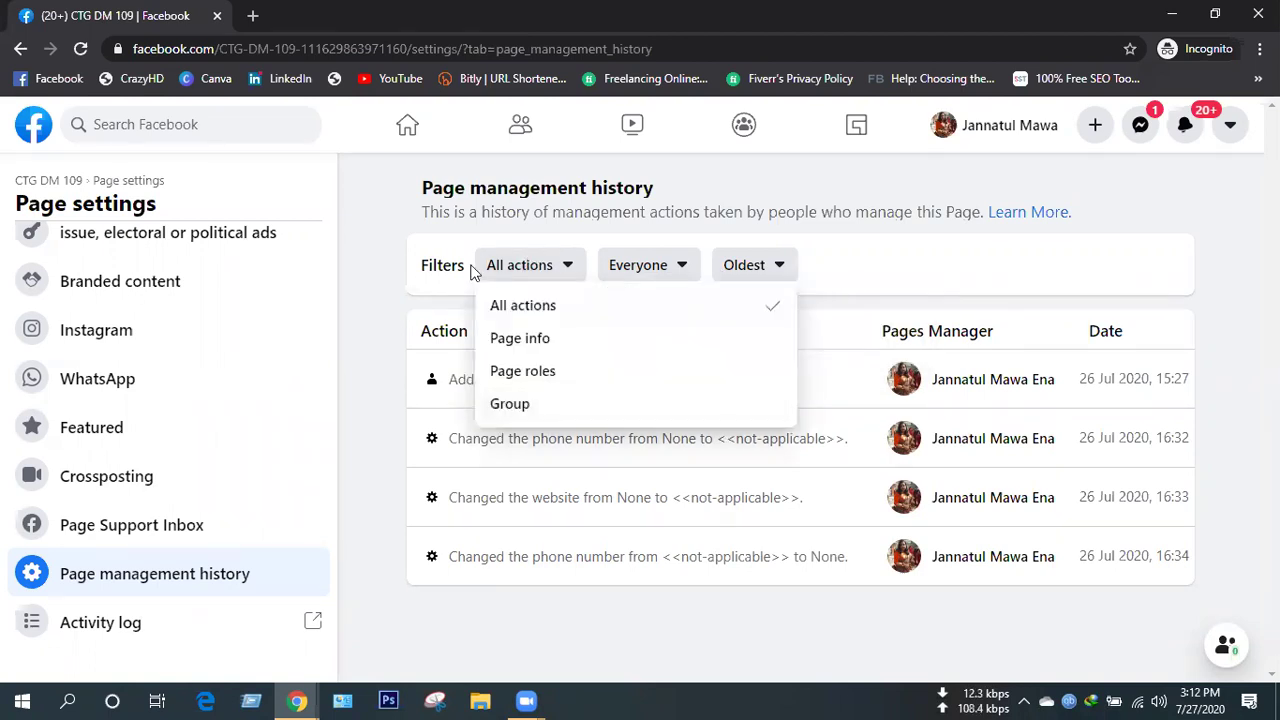
click(1030, 535)
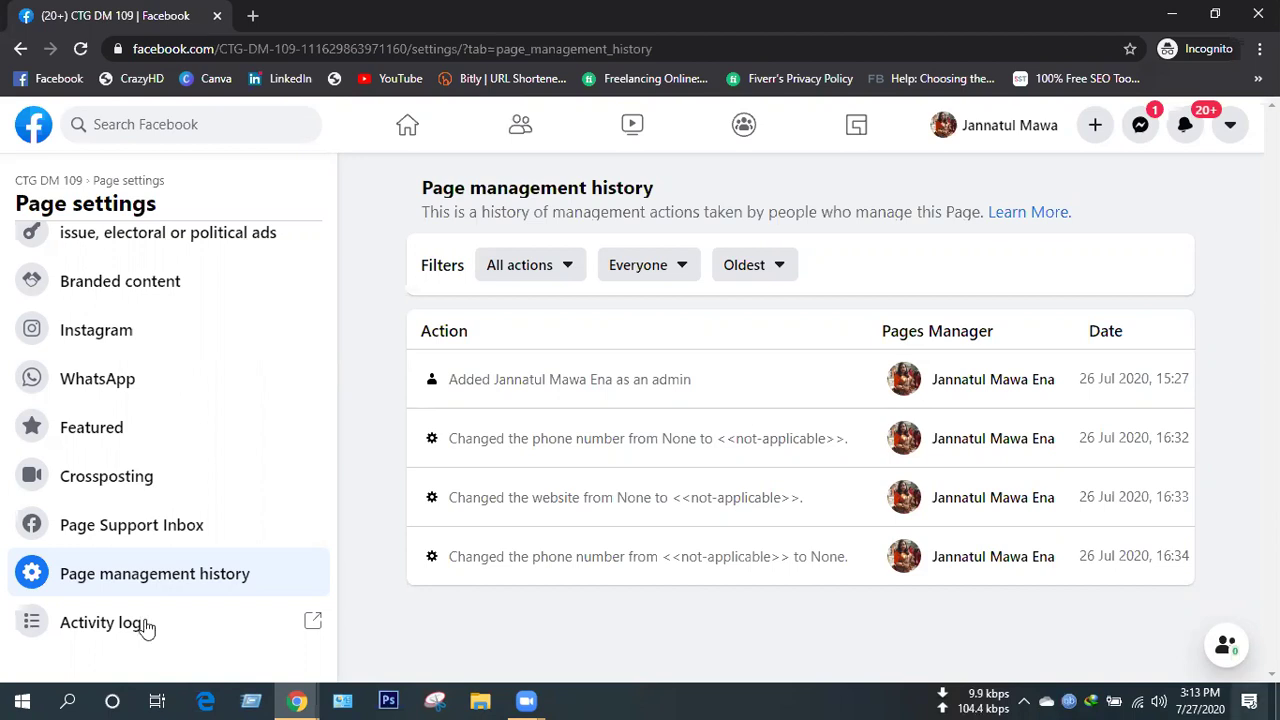
Open the Page's activity log, review its entries, and return to the Page settings.
click(113, 630)
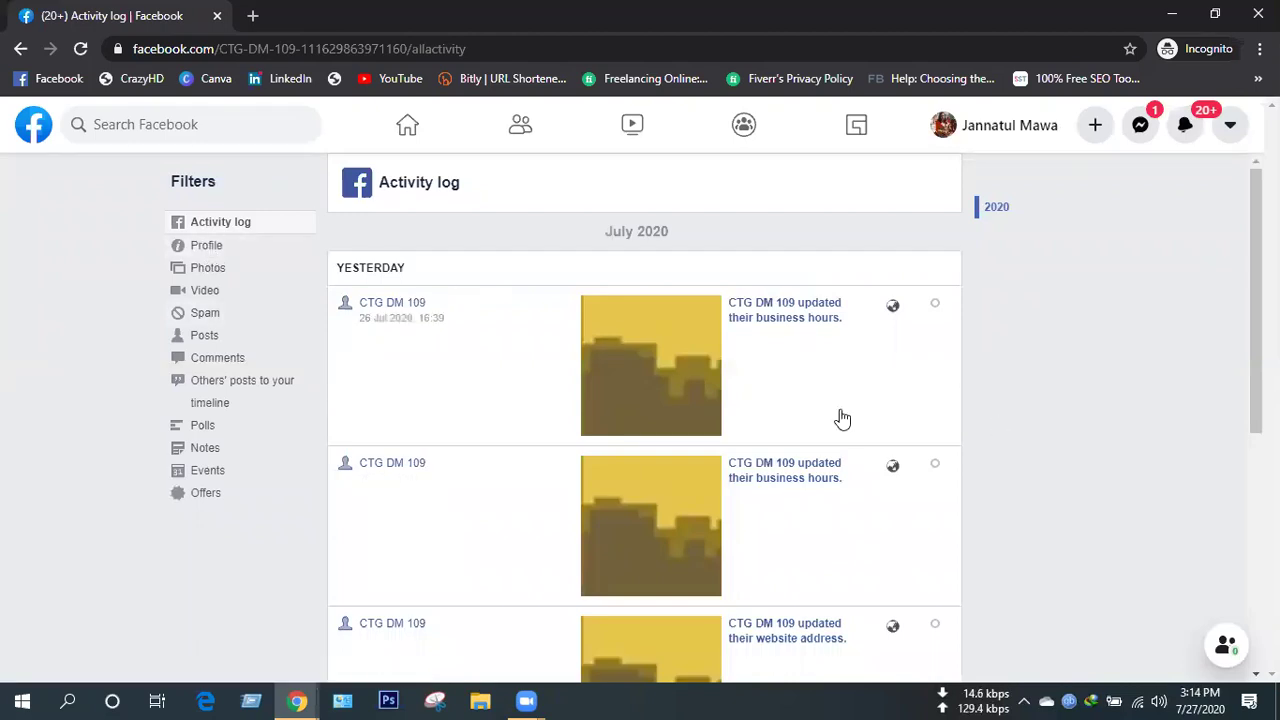
scroll(842, 418, down, 5)
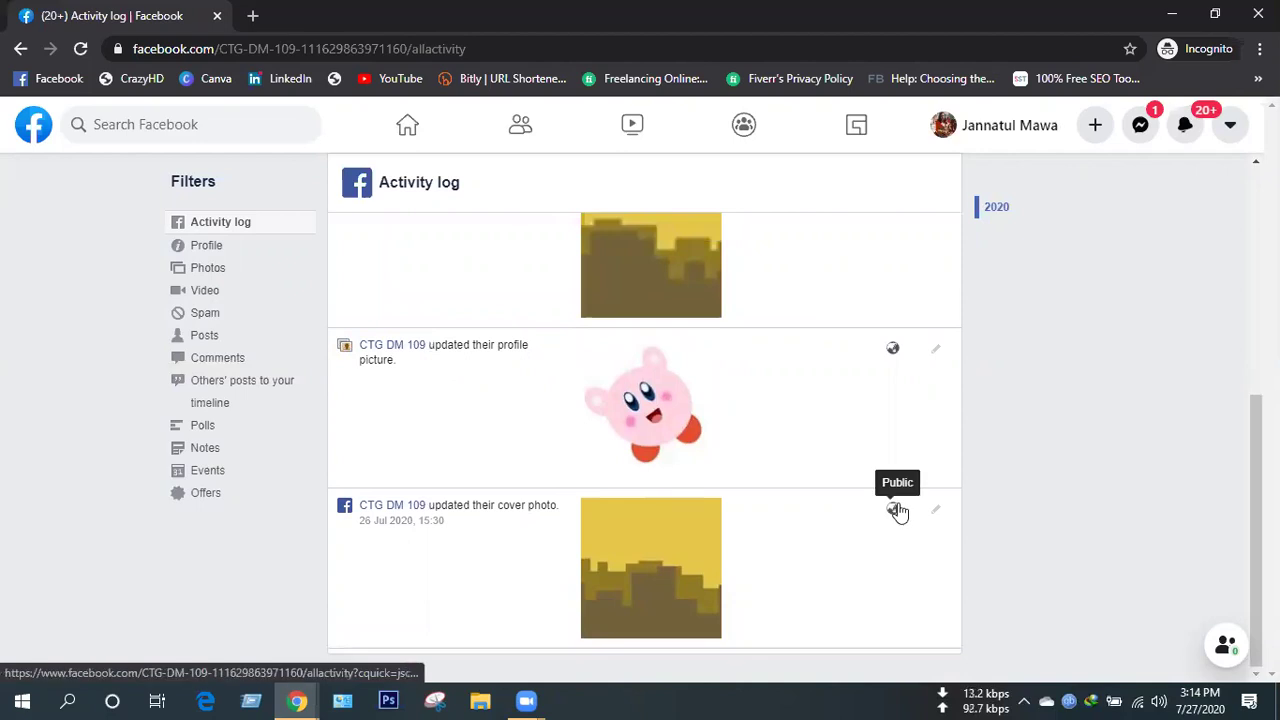
scroll(1017, 514, up, 10)
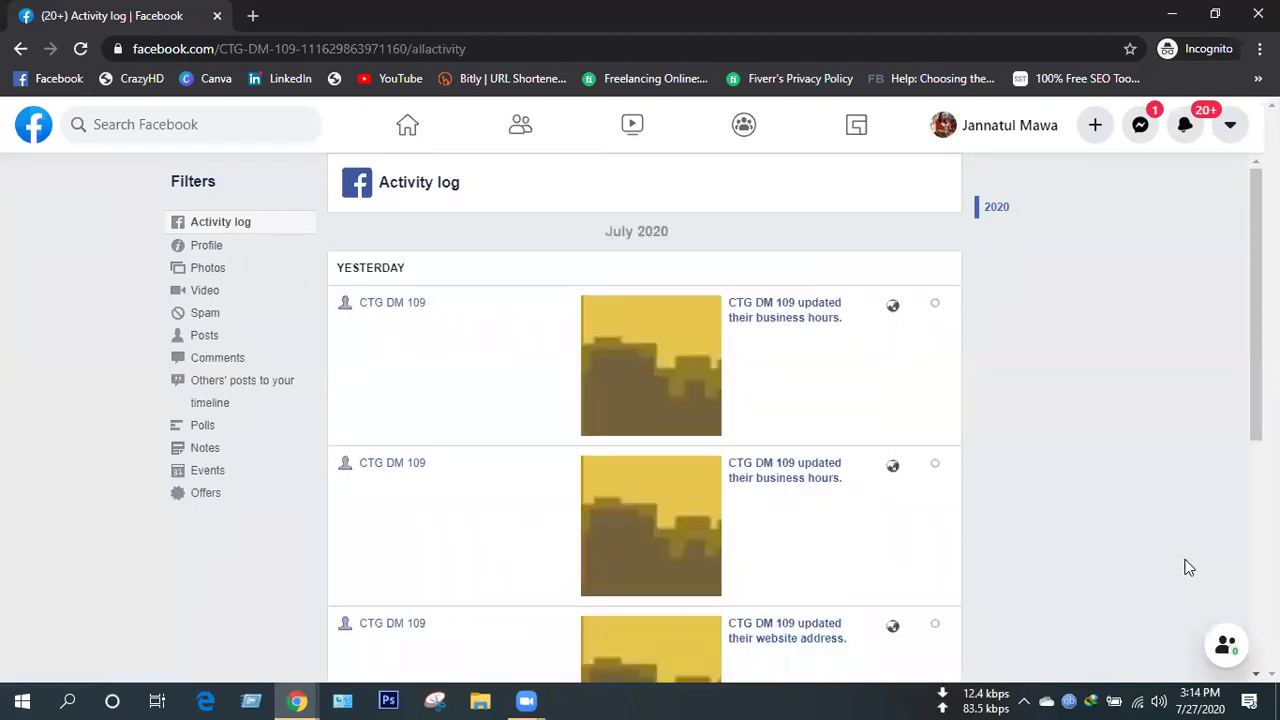
click(18, 50)
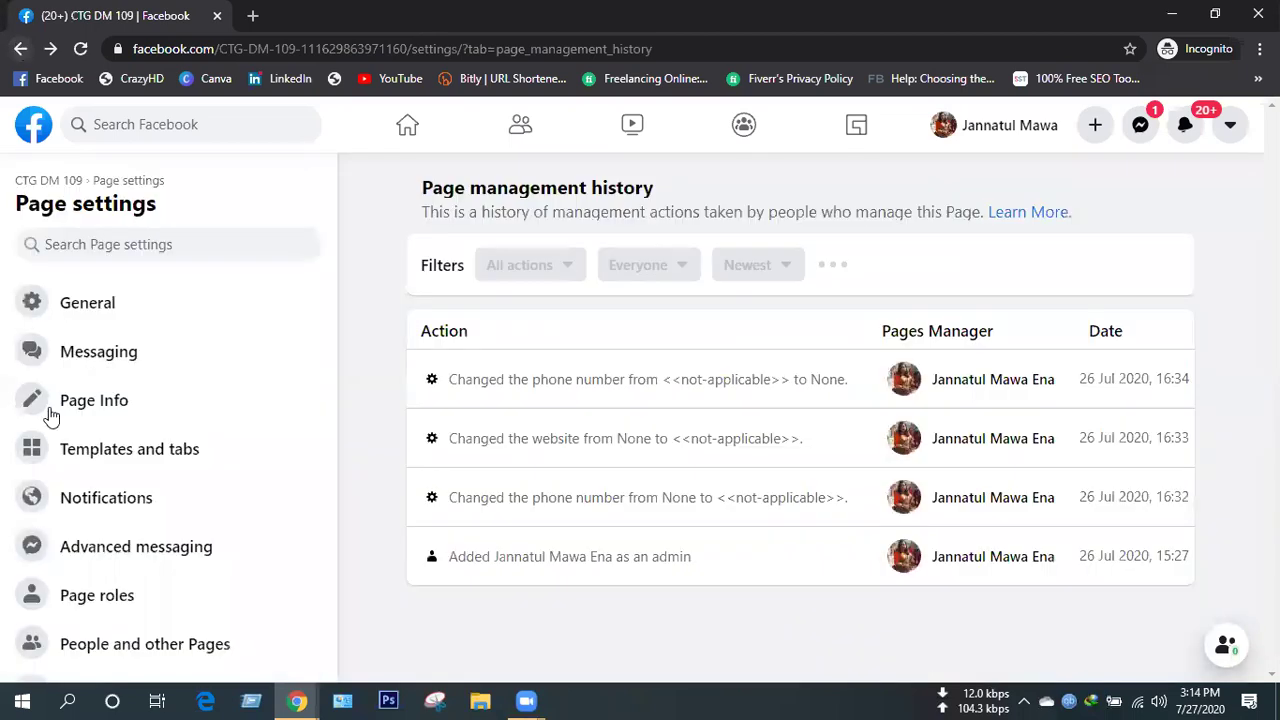
scroll(140, 490, down, 5)
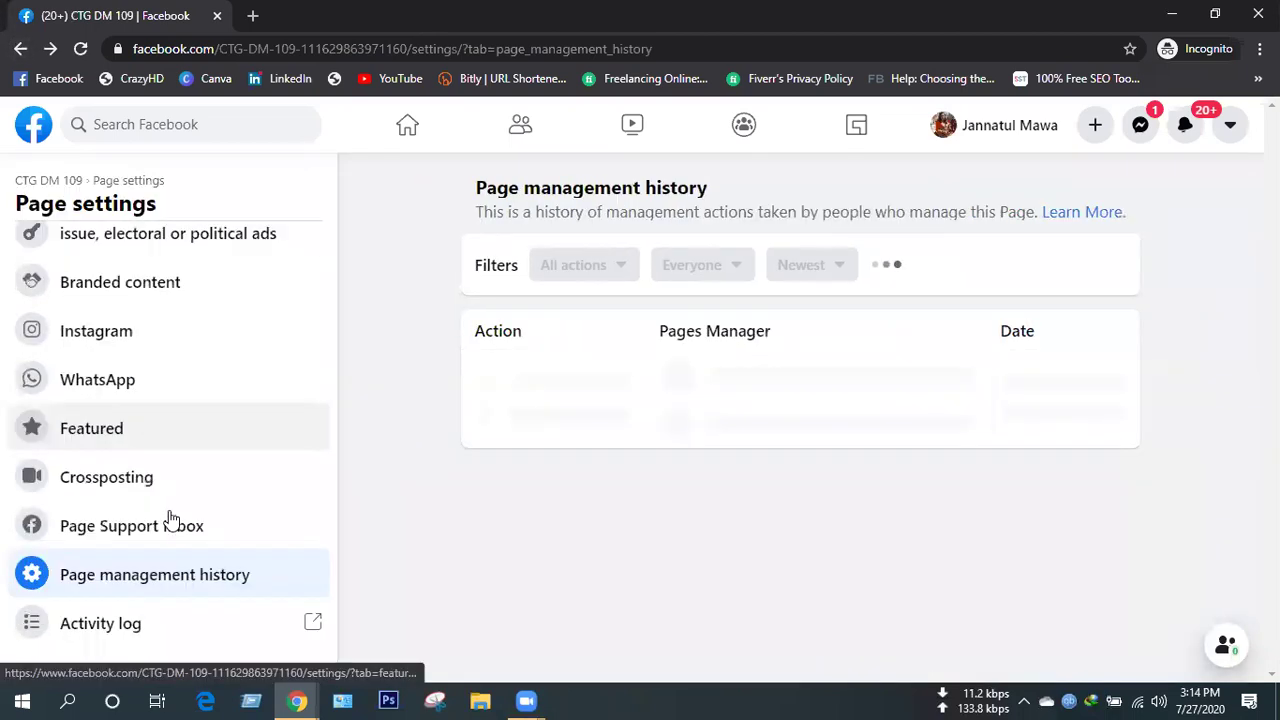
scroll(72, 228, up, 5)
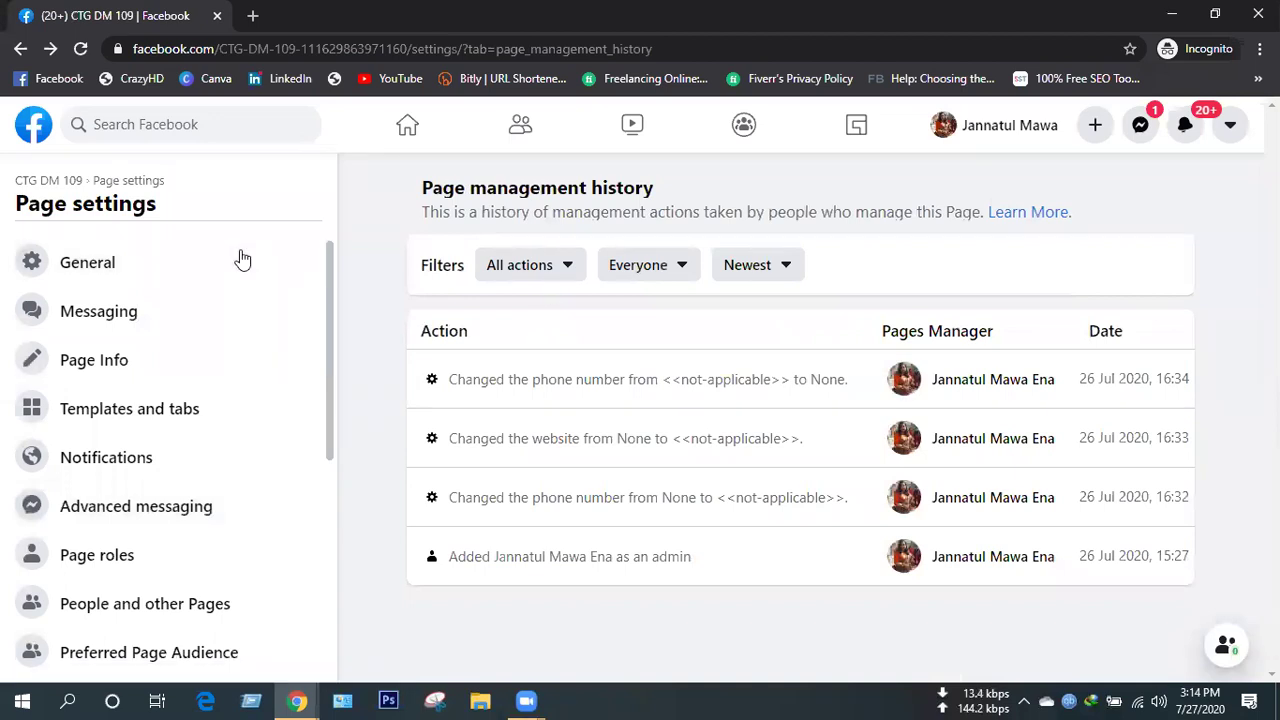
scroll(29, 195, up, 1)
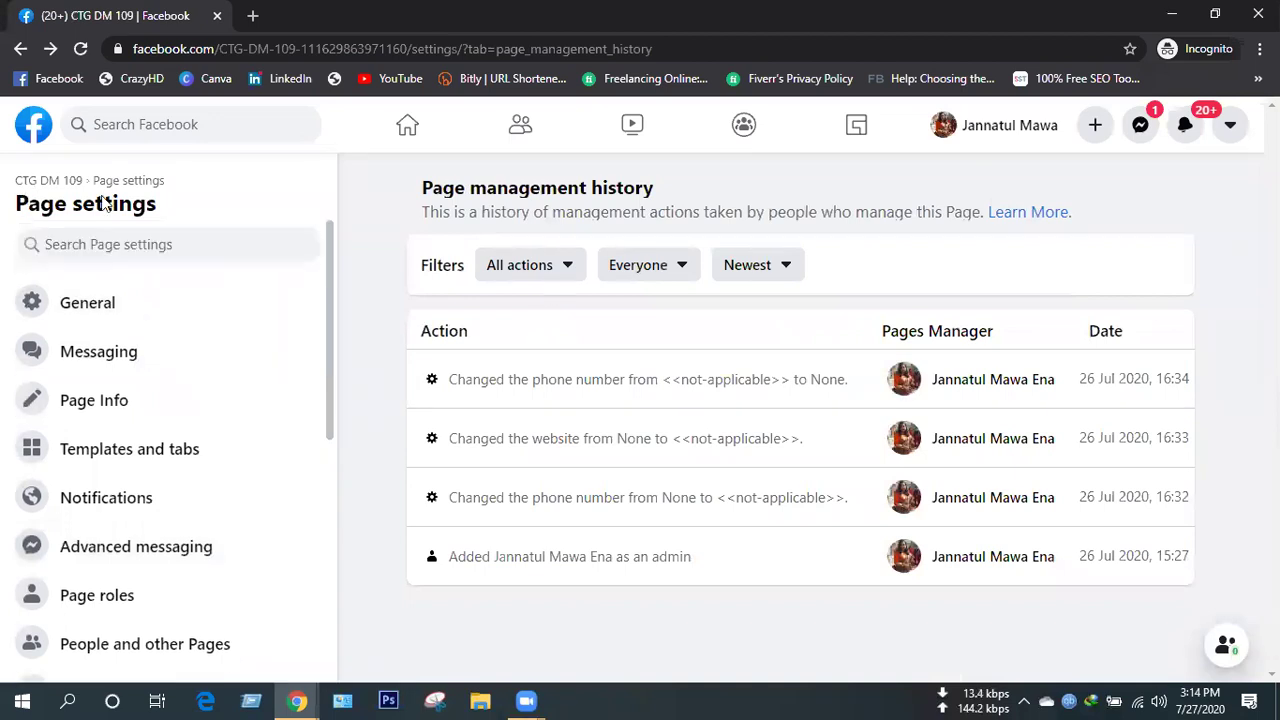
Go to the CTG DM 109 Page's home and open the Youtube Tab app Page from the recent searches.
click(44, 187)
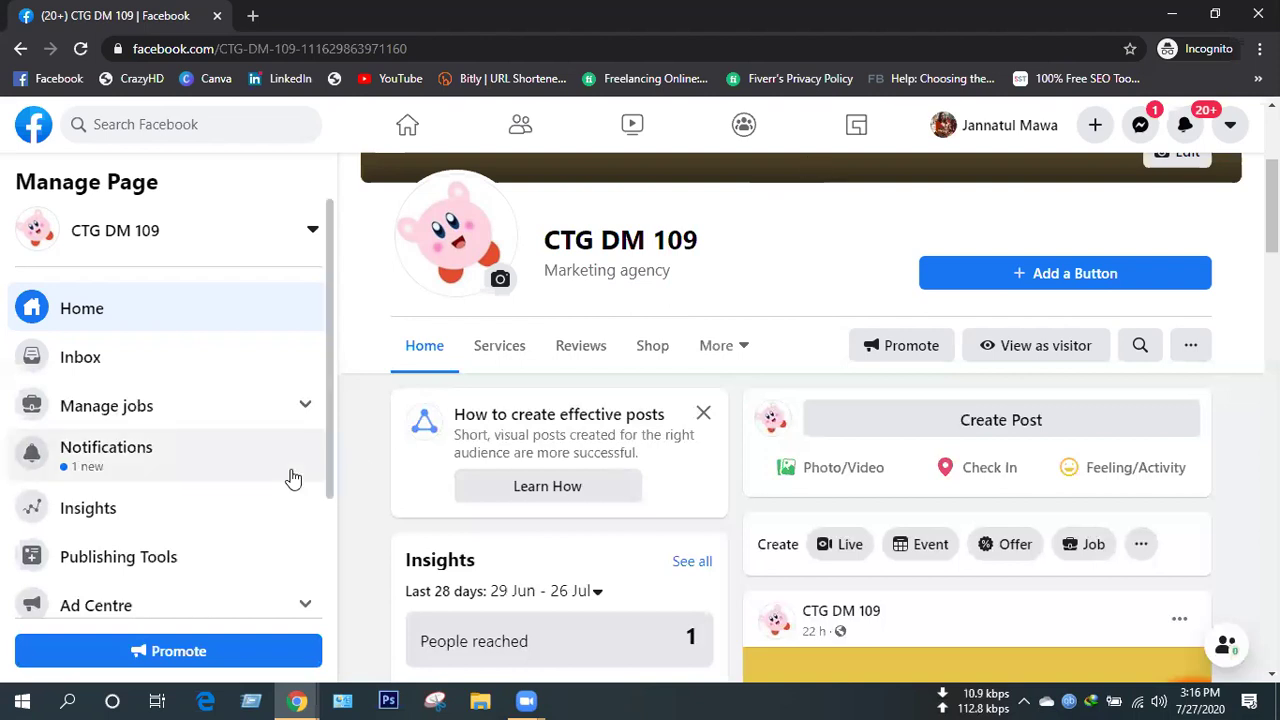
scroll(150, 585, down, 2)
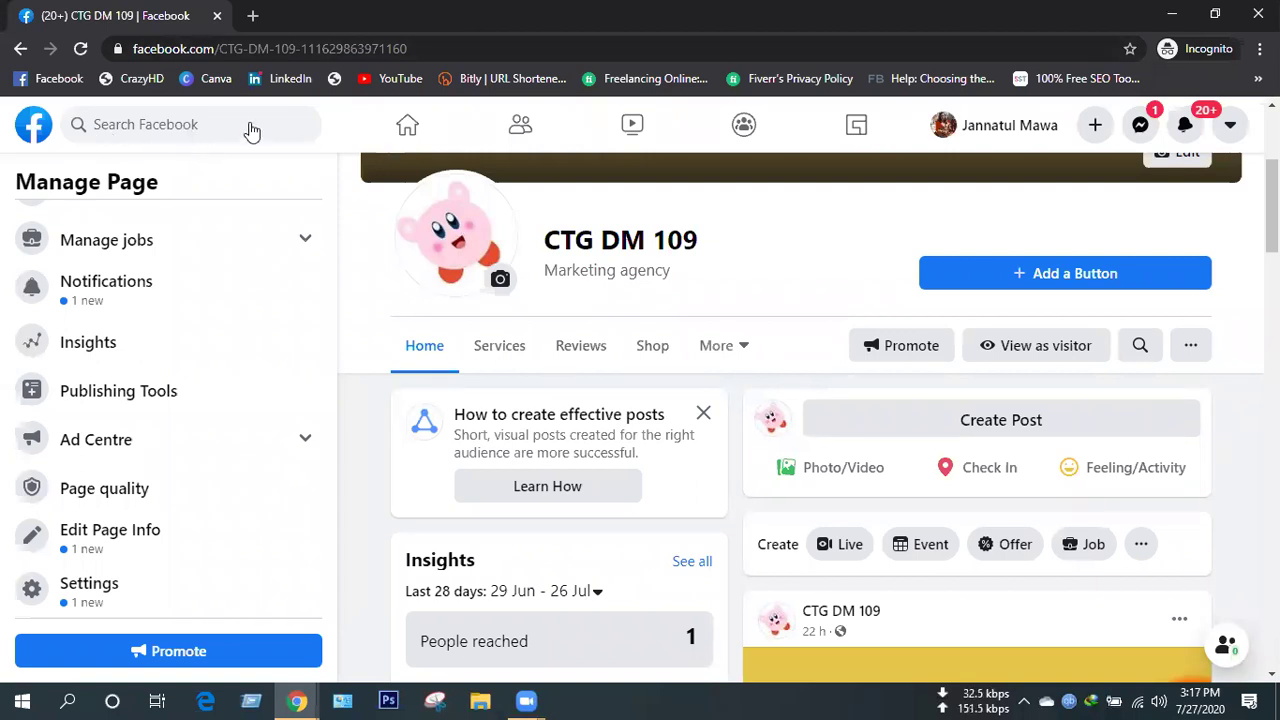
click(133, 121)
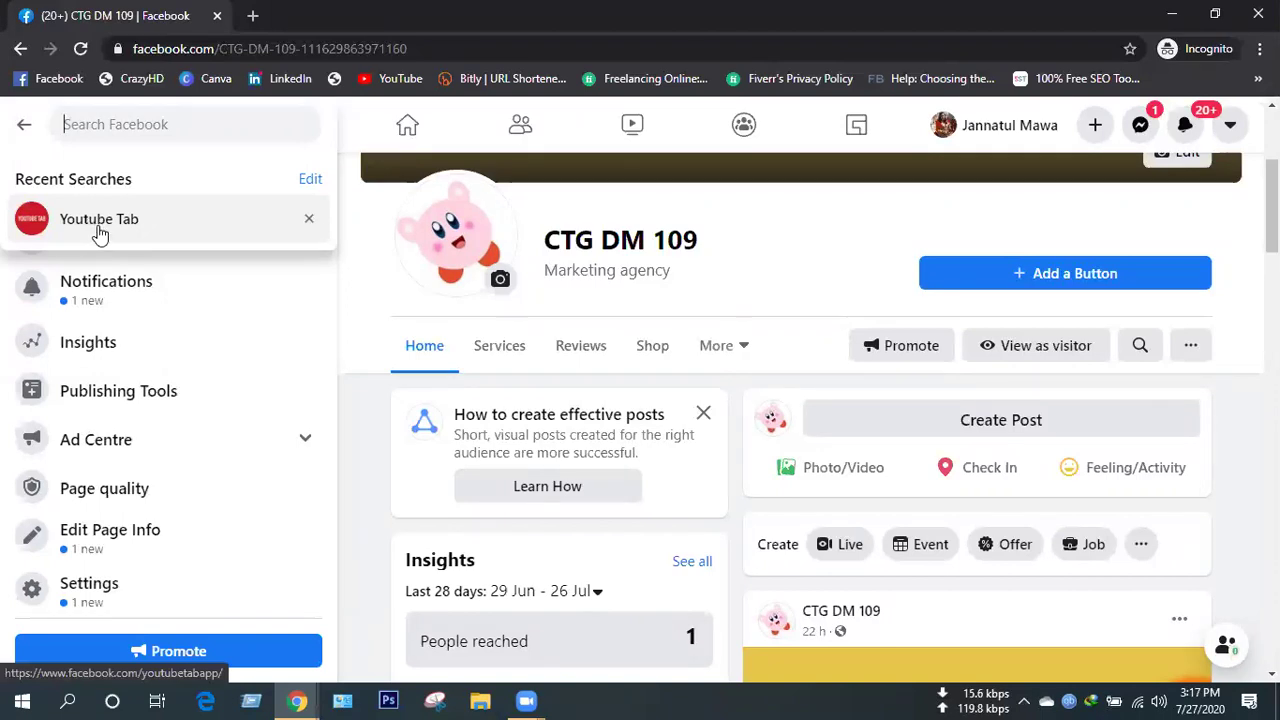
click(108, 222)
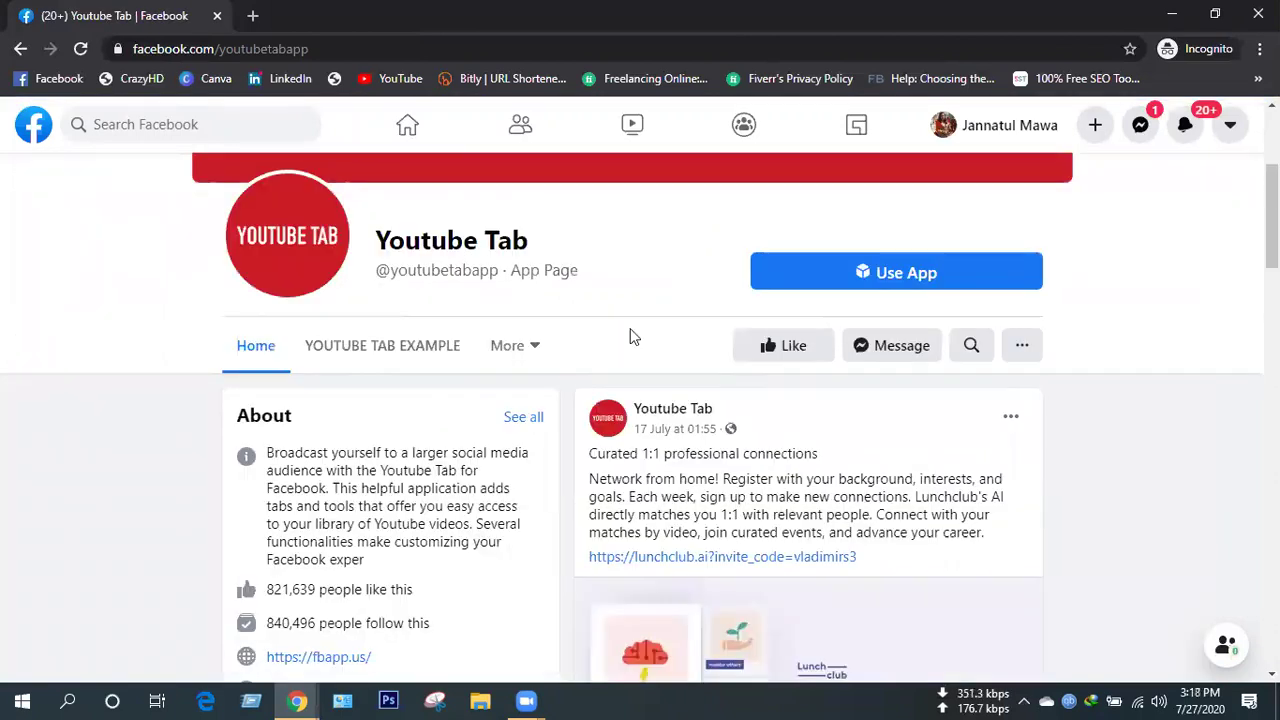
scroll(560, 310, up, 2)
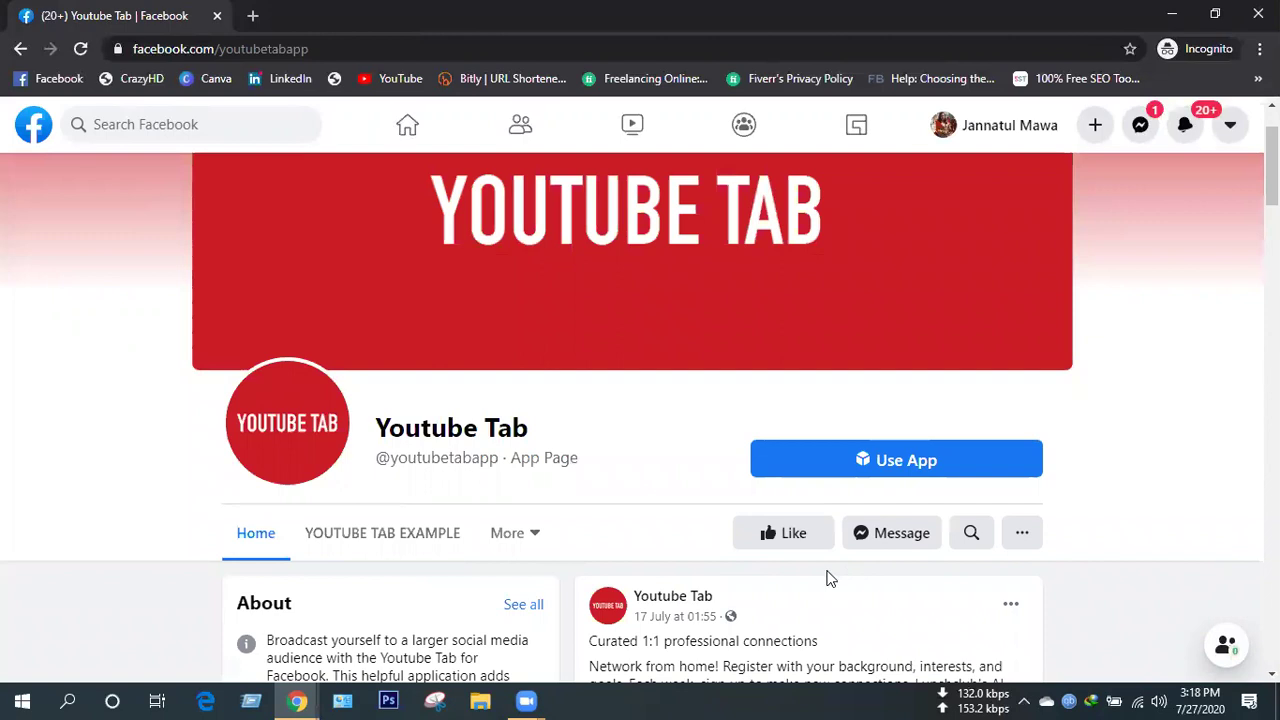
Use the Youtube Tab app to add its page tab to the CTG DM 109 Page.
click(920, 468)
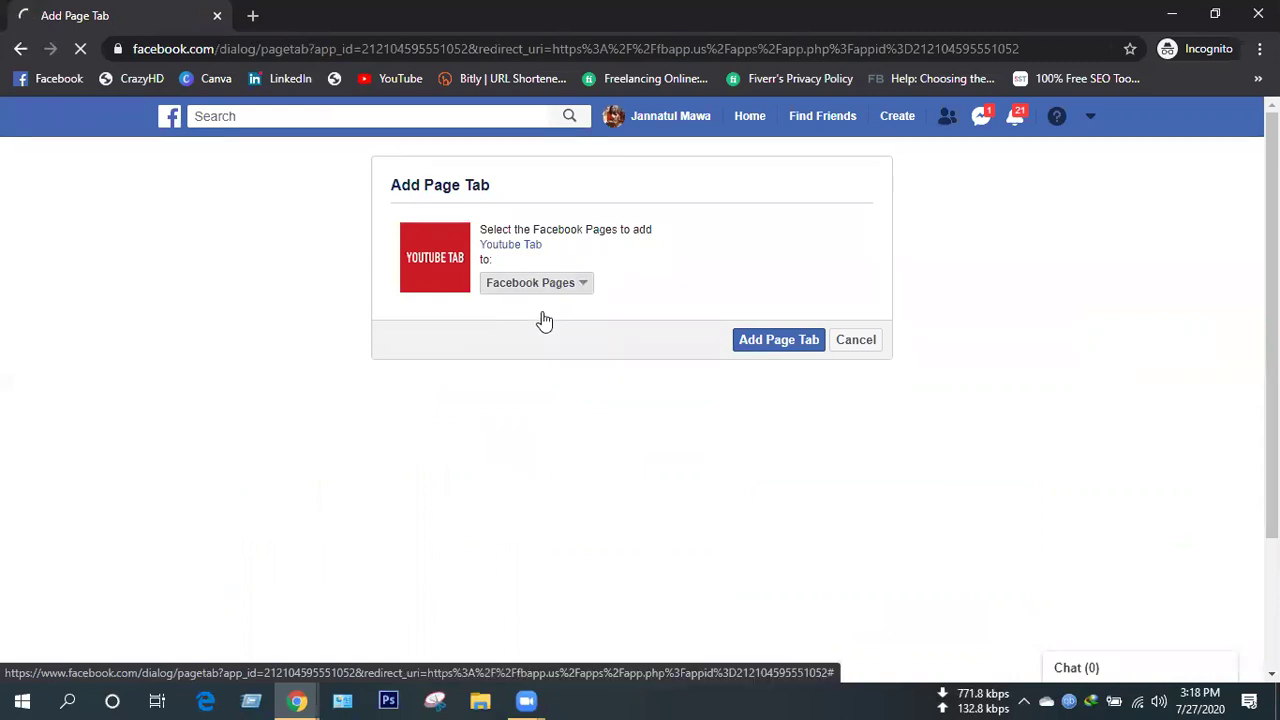
click(541, 288)
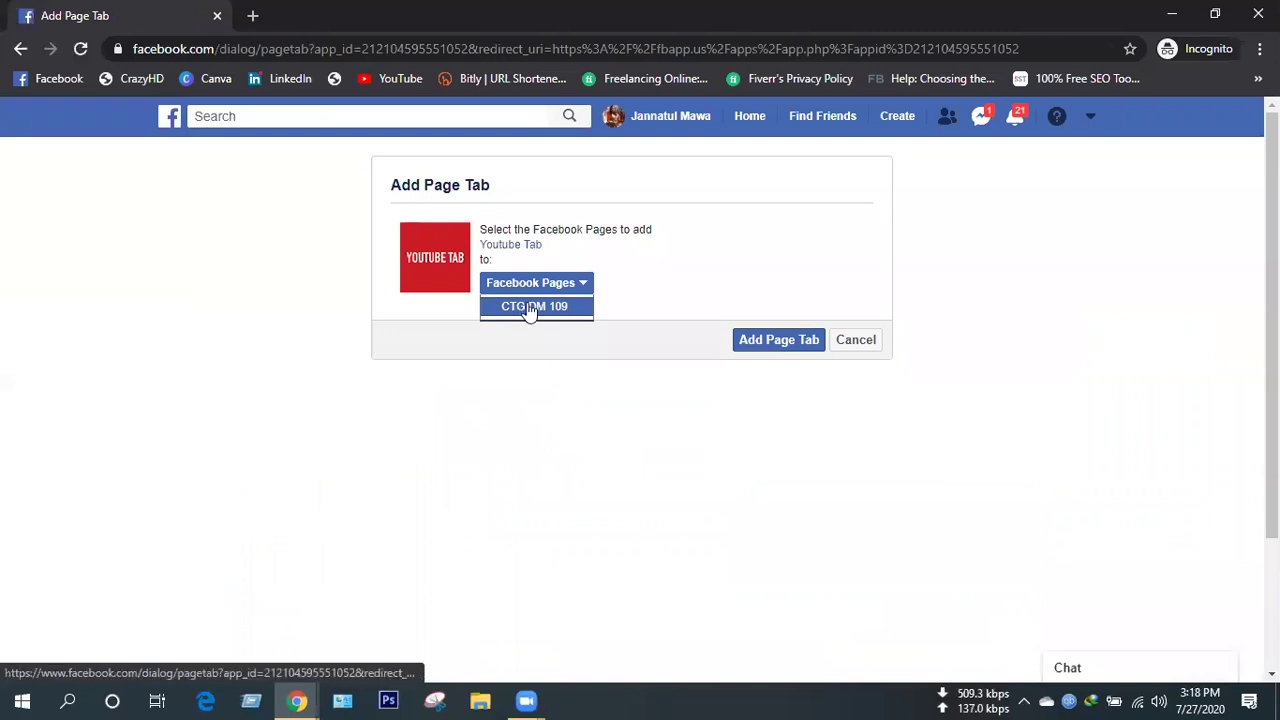
click(530, 308)
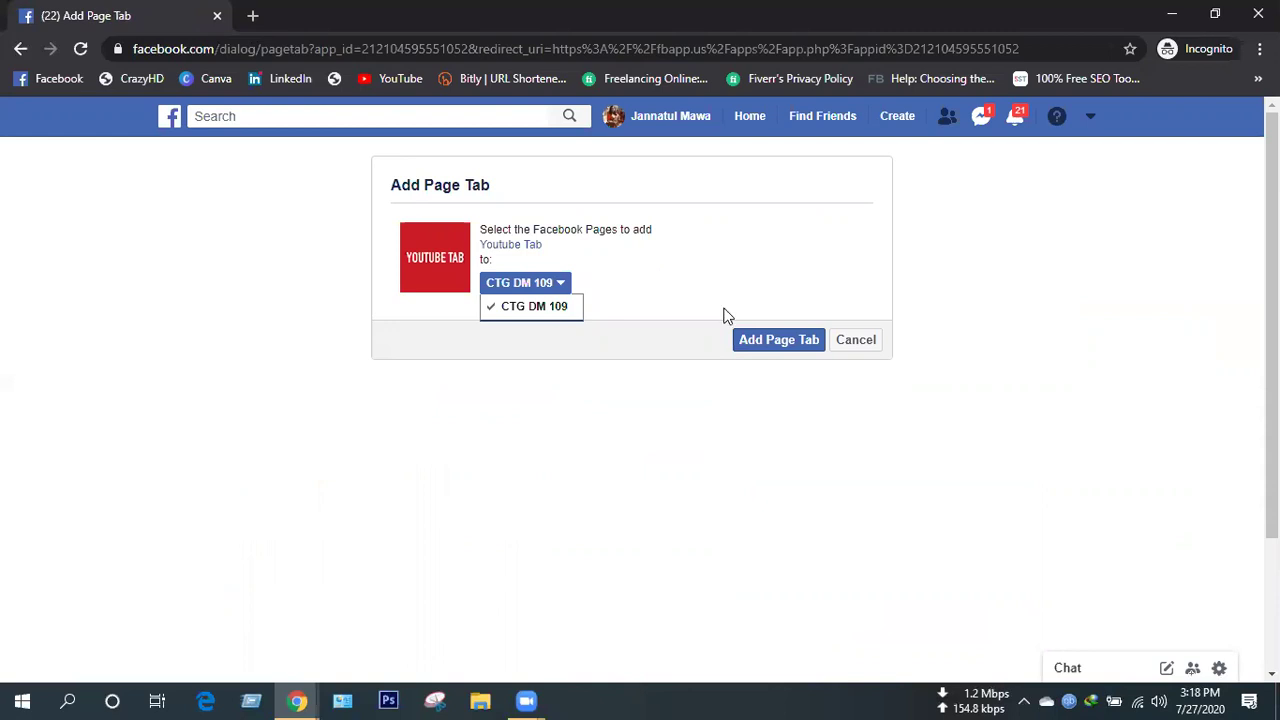
click(761, 345)
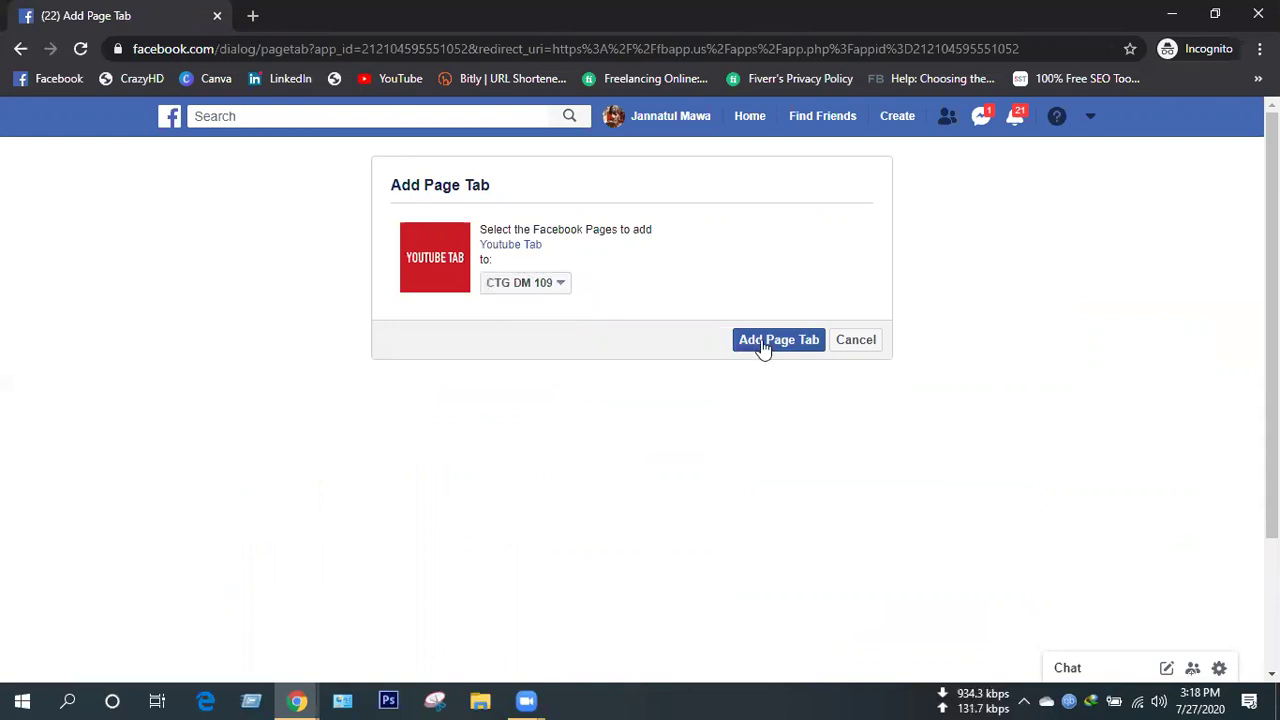
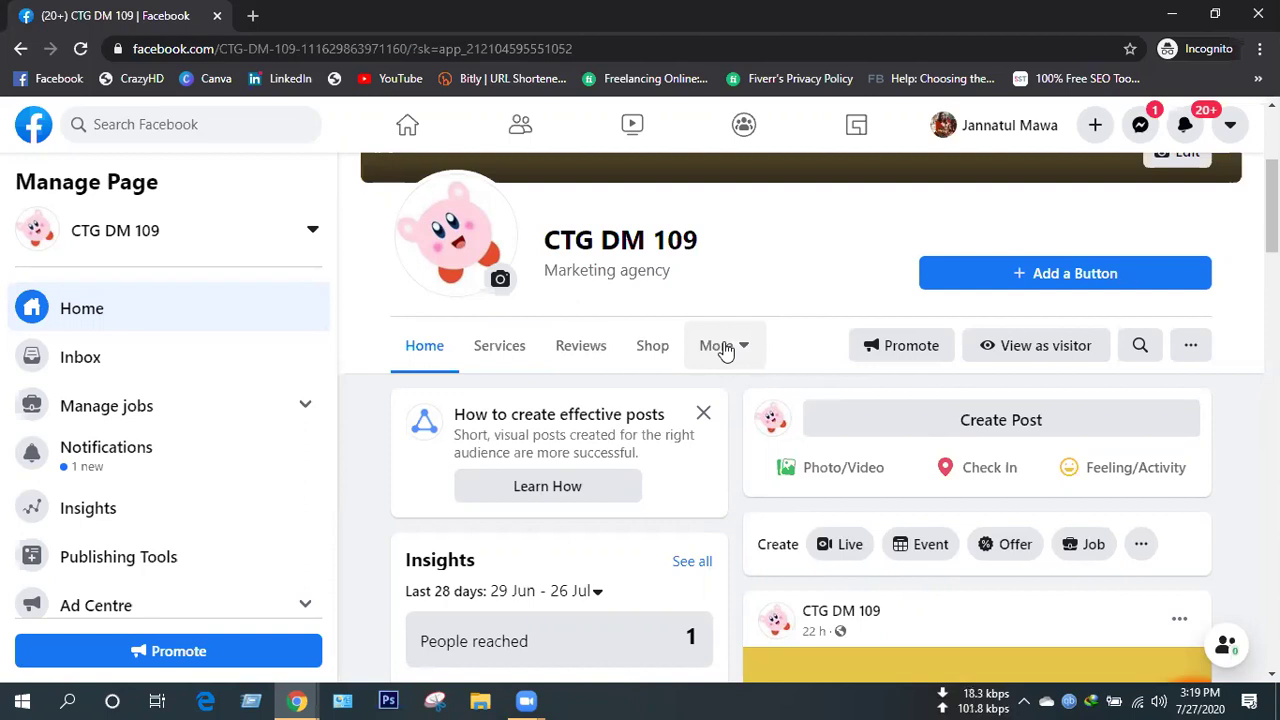
Check the CTG DM 109 Page's additional tabs for the YouTube entry.
click(720, 346)
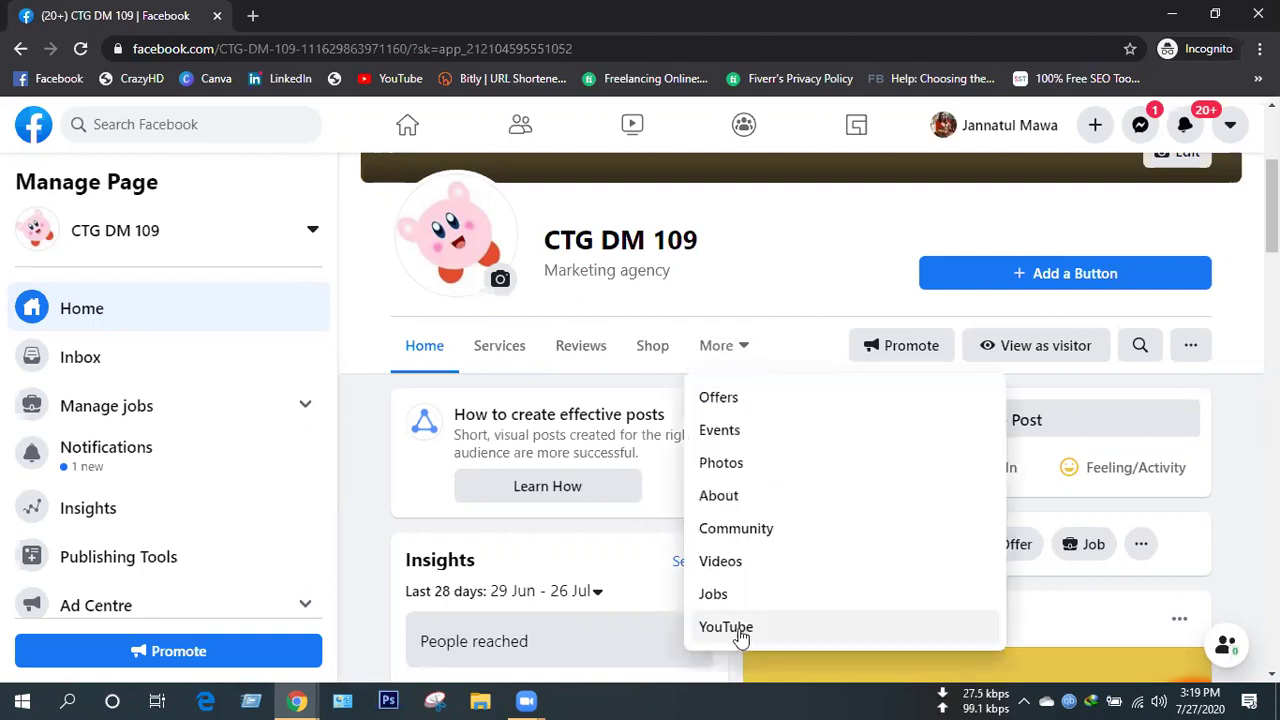
click(766, 249)
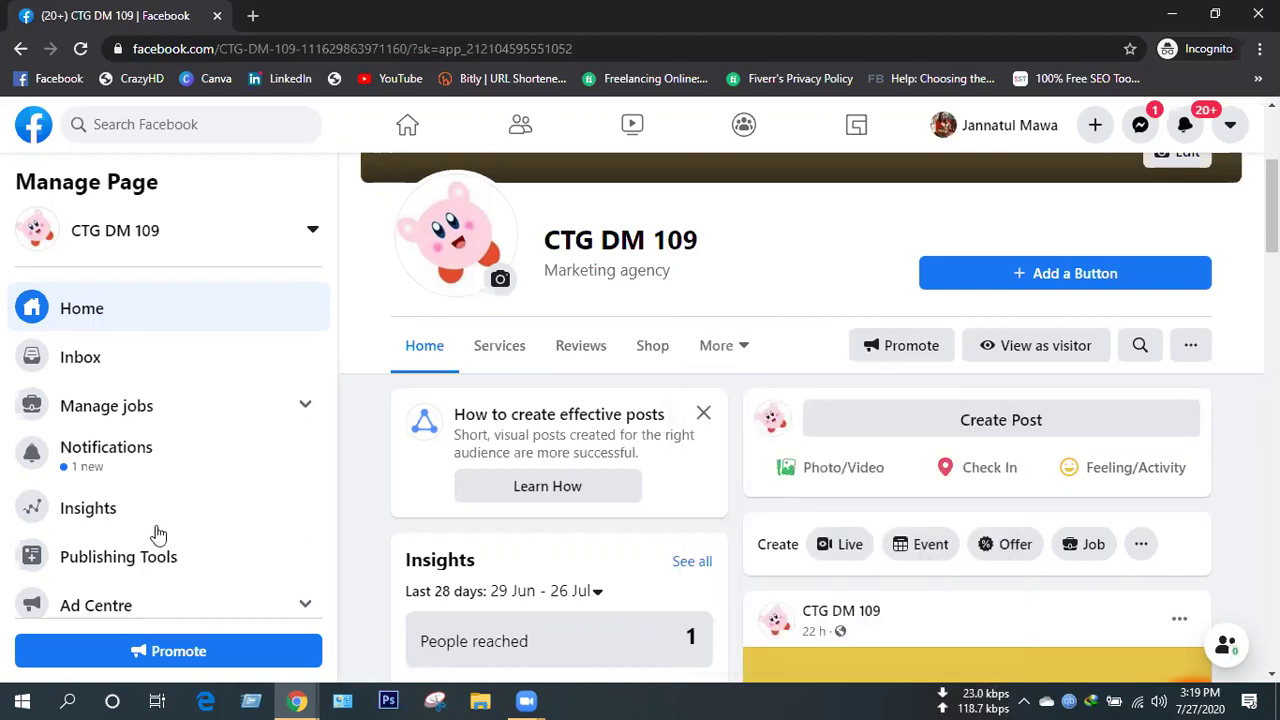
scroll(157, 531, down, 2)
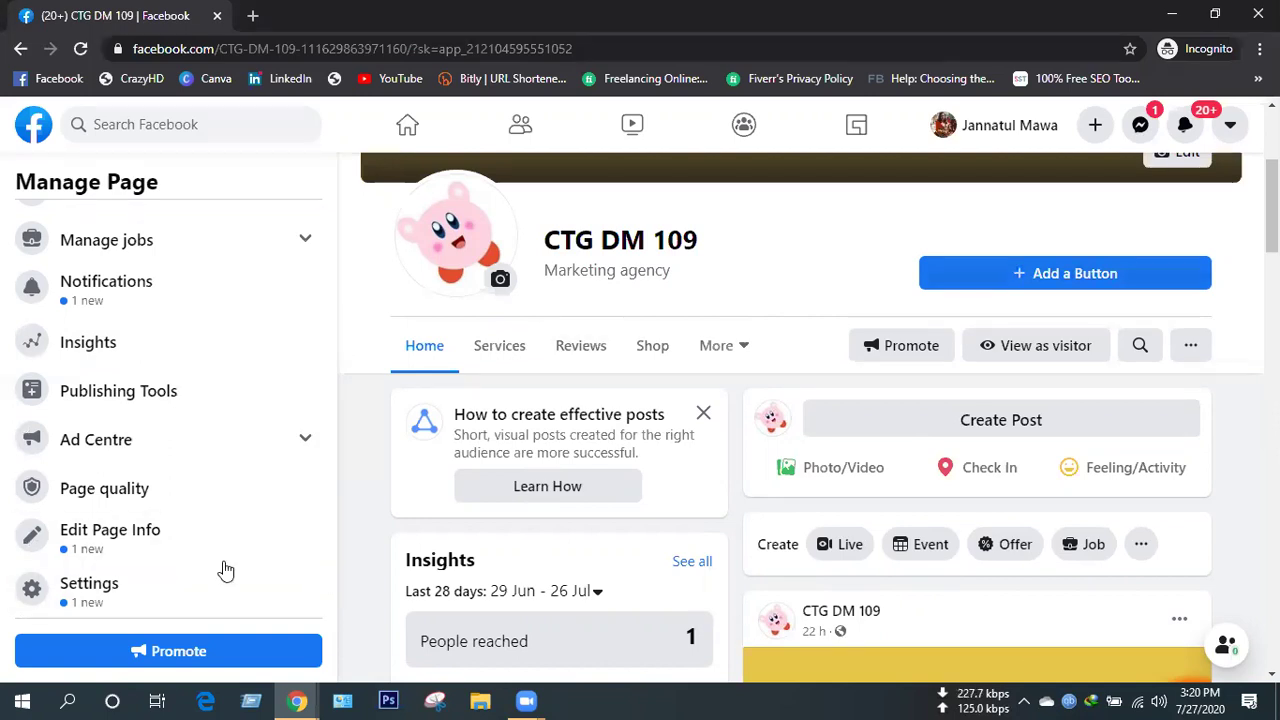
Open the Page's Templates and tabs settings and try to move the Shop tab above Reviews.
click(96, 600)
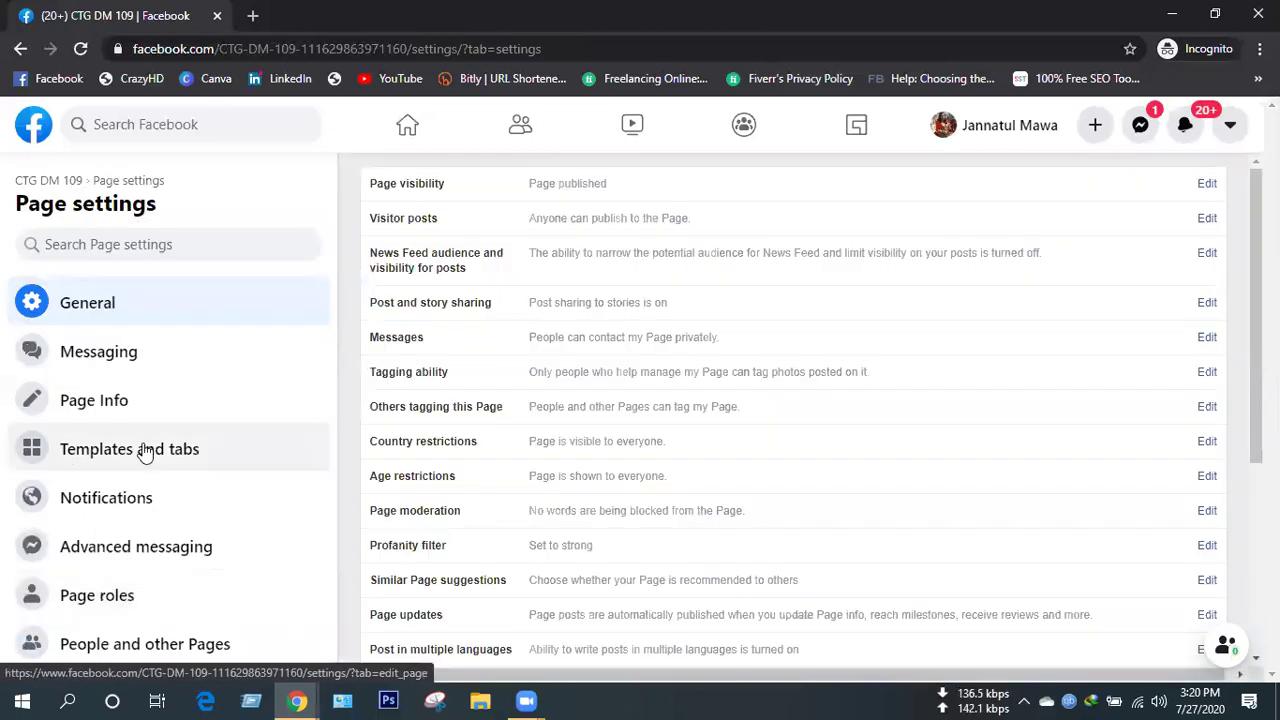
click(145, 450)
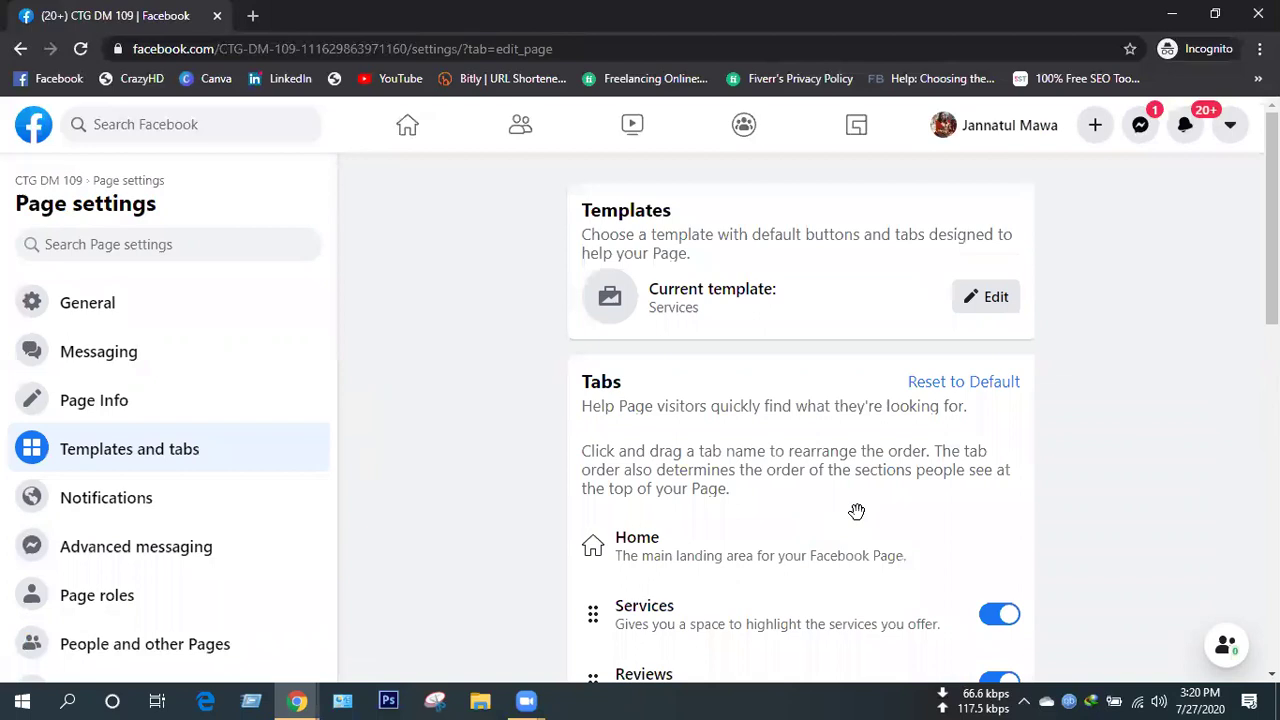
scroll(740, 531, down, 2)
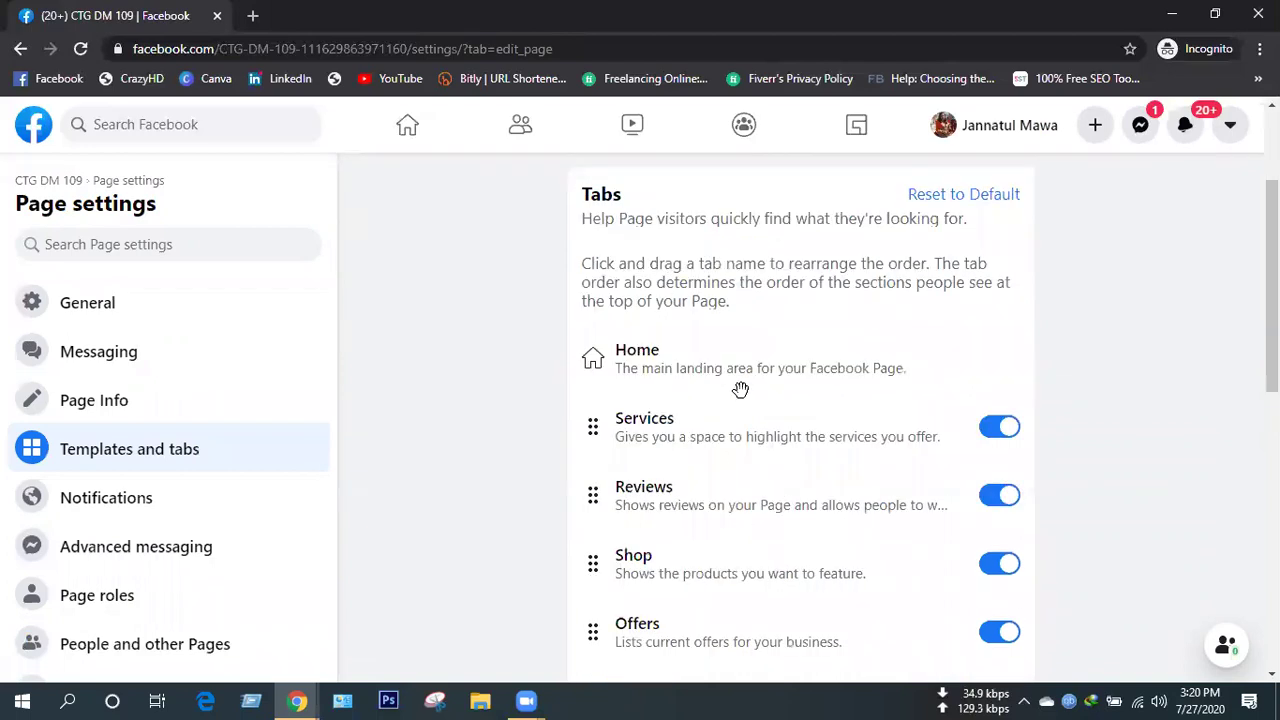
scroll(742, 389, down, 1)
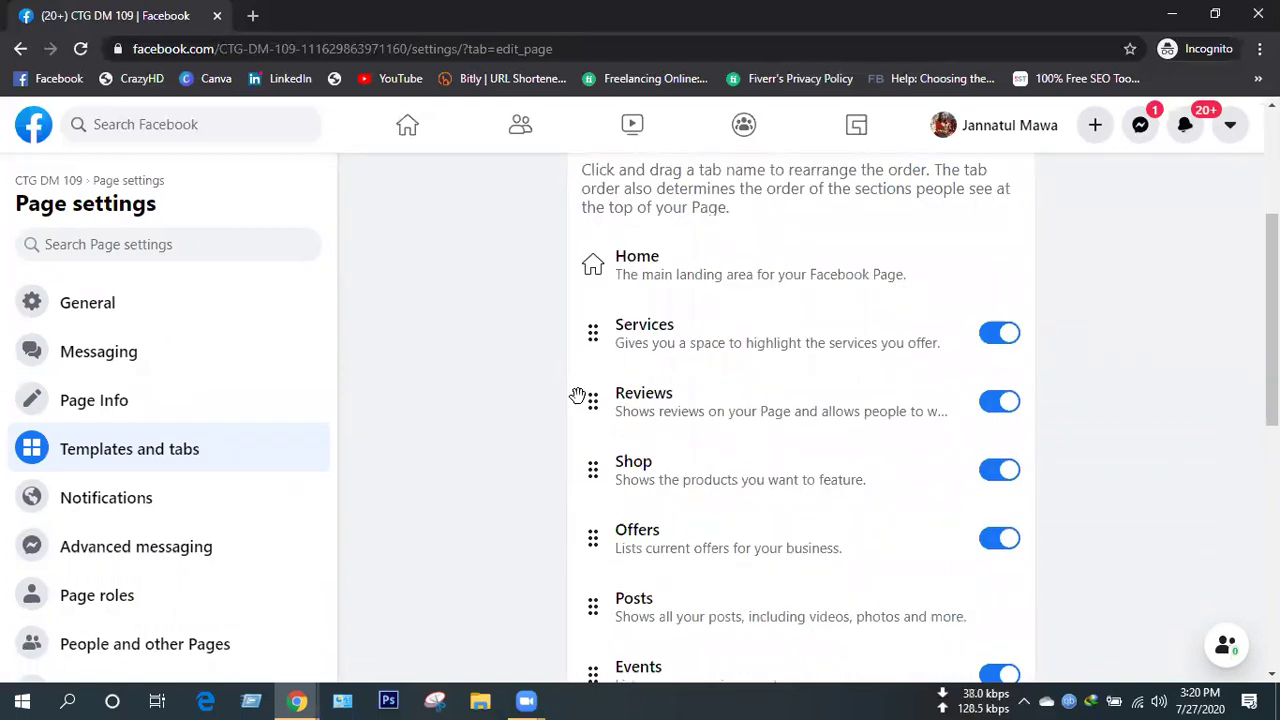
drag(648, 474, 651, 368)
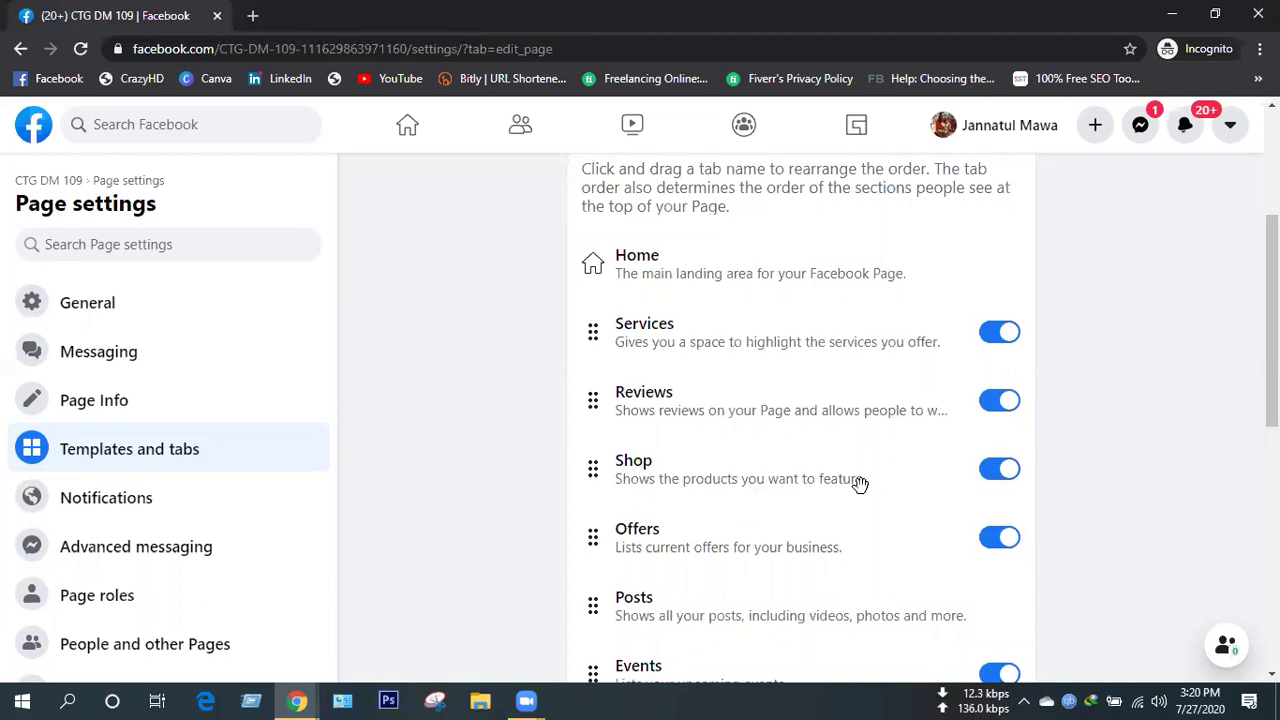
Try to move the YouTube tab above Videos in the Page's tab order.
scroll(858, 486, down, 5)
scroll(858, 486, down, 2)
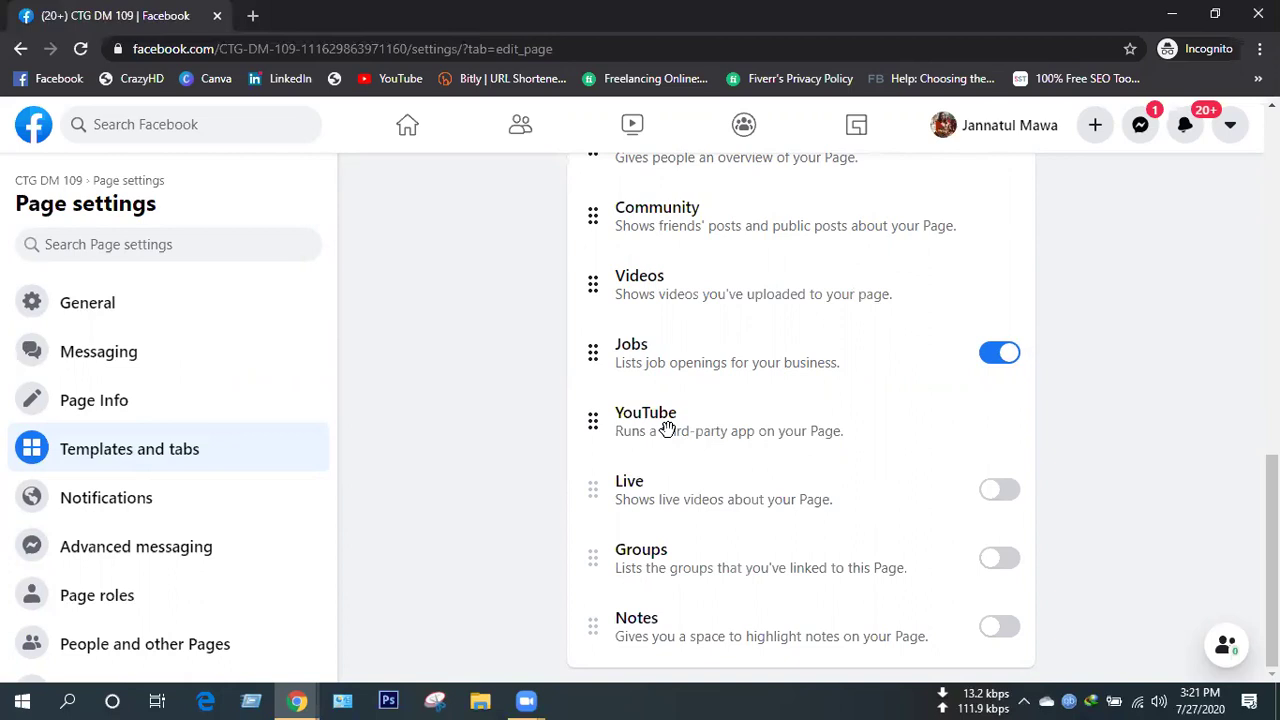
drag(669, 399, 663, 239)
scroll(419, 404, up, 5)
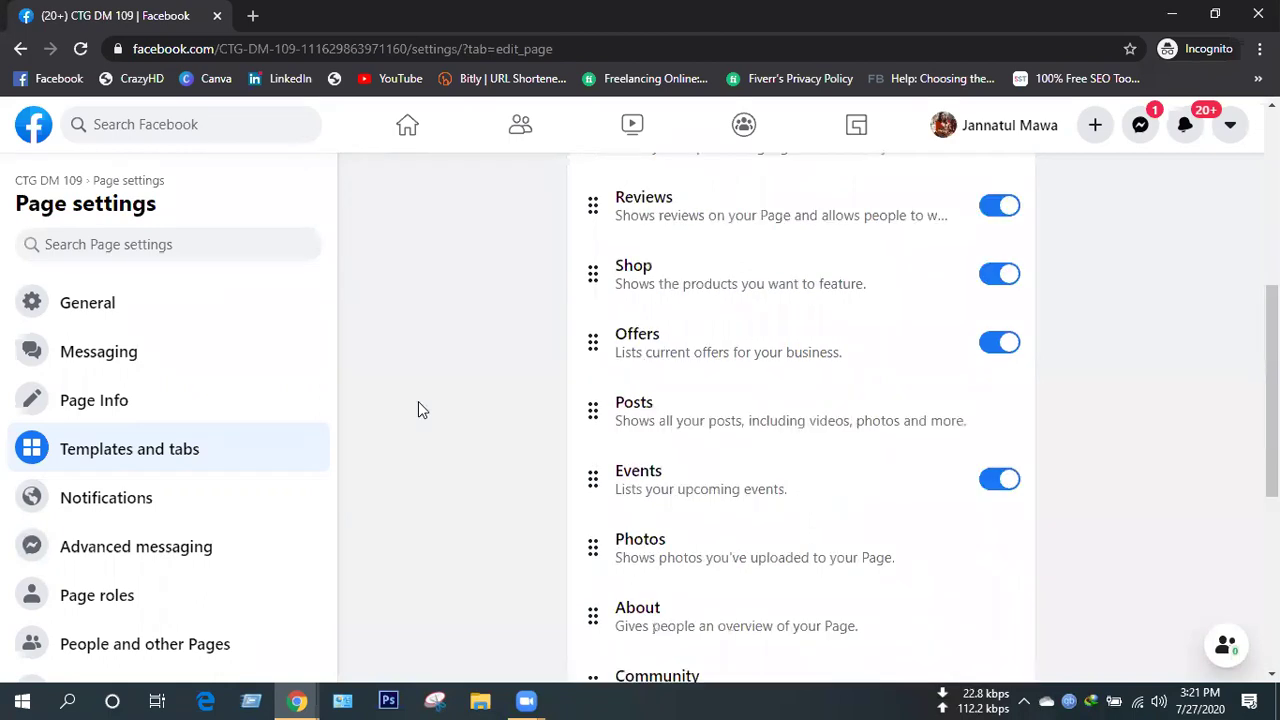
scroll(418, 408, up, 5)
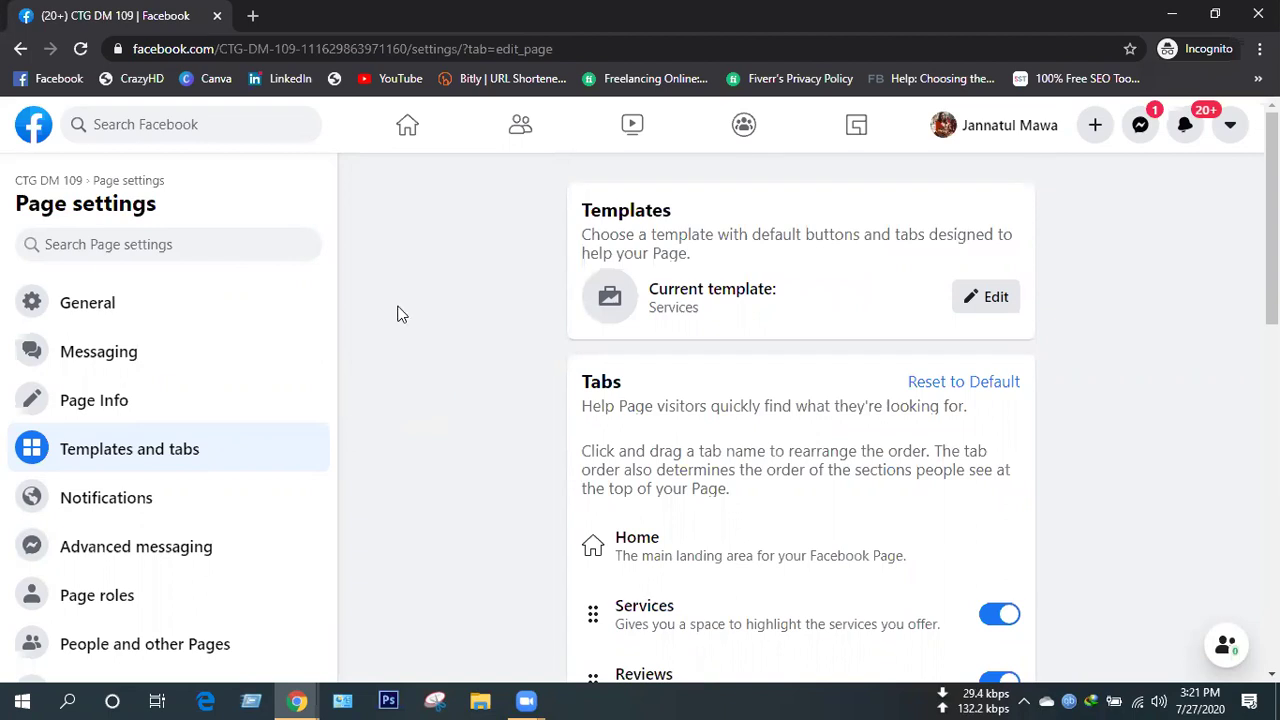
Return to the CTG DM 109 Page's home and open its YouTube tab.
click(55, 182)
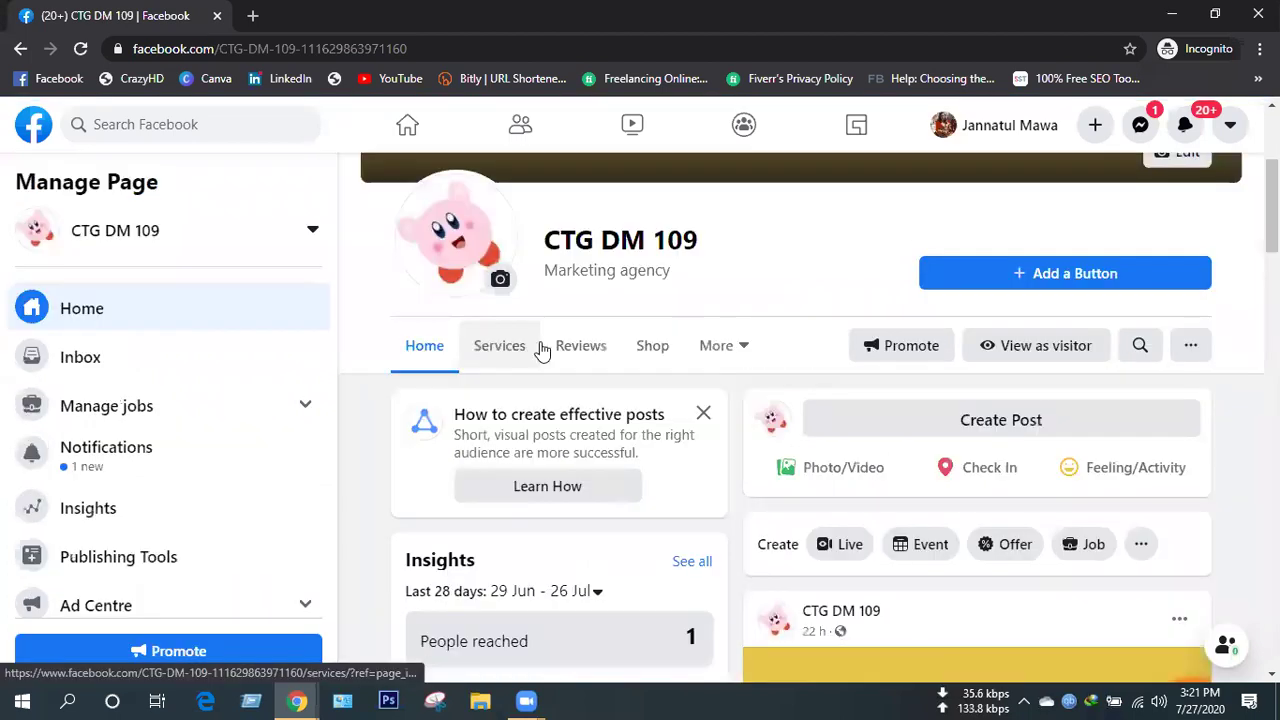
click(731, 350)
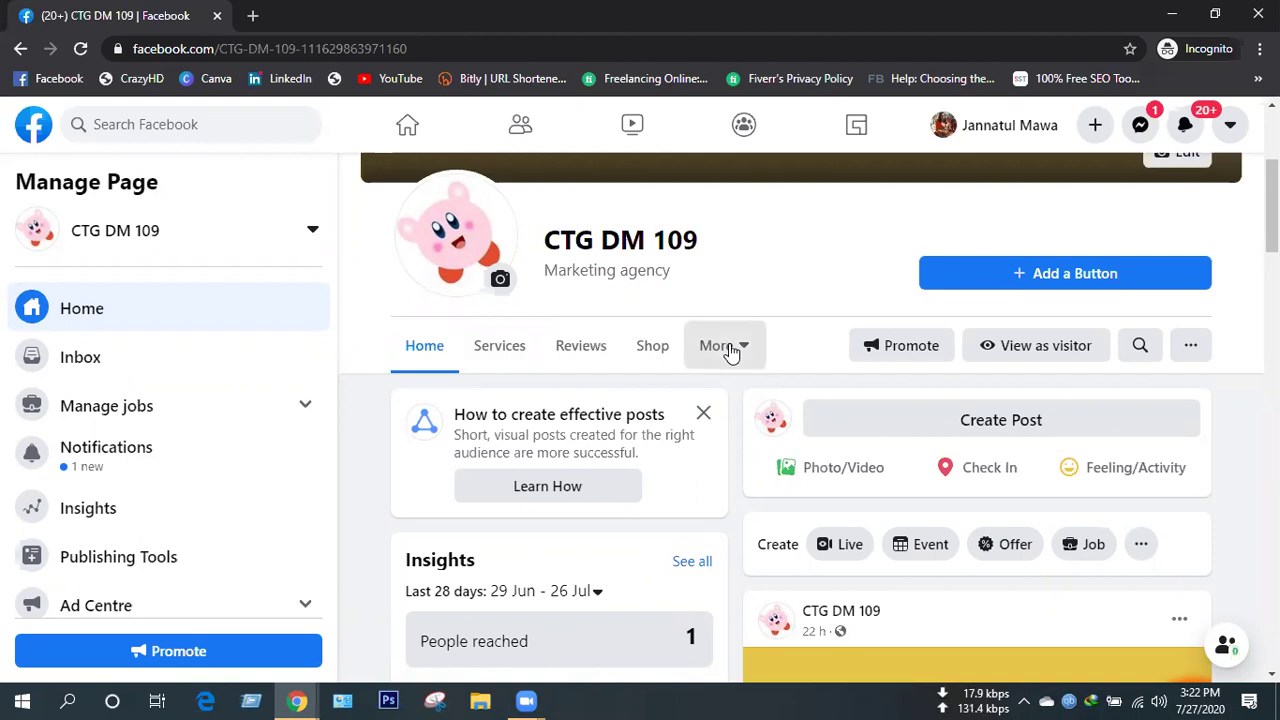
click(731, 350)
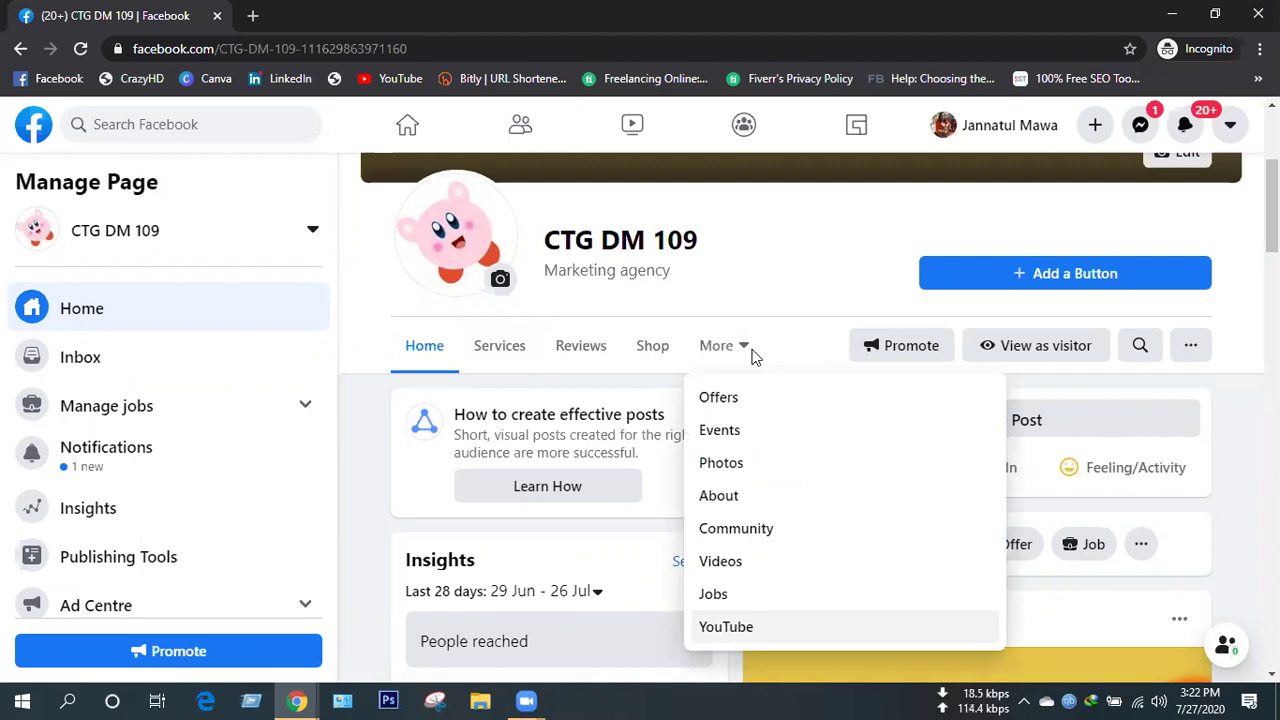
click(738, 630)
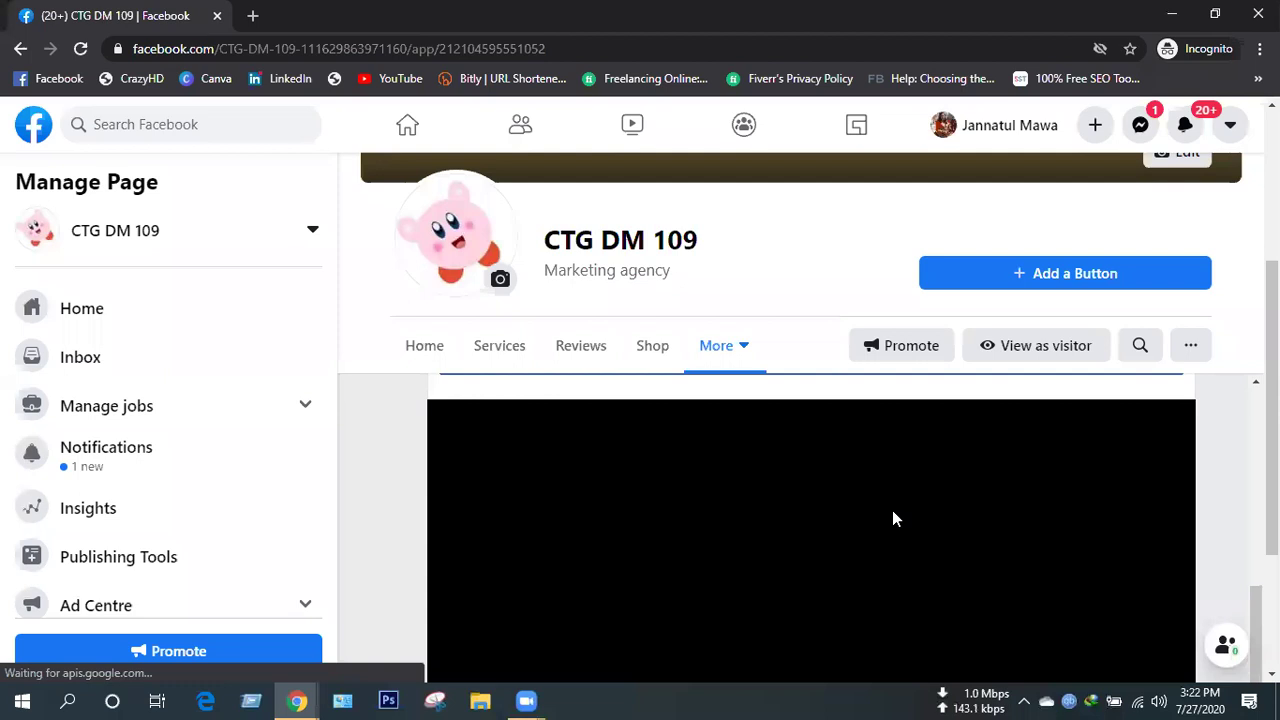
Look over the YouTube tab's application settings and its video preview.
scroll(847, 395, down, 3)
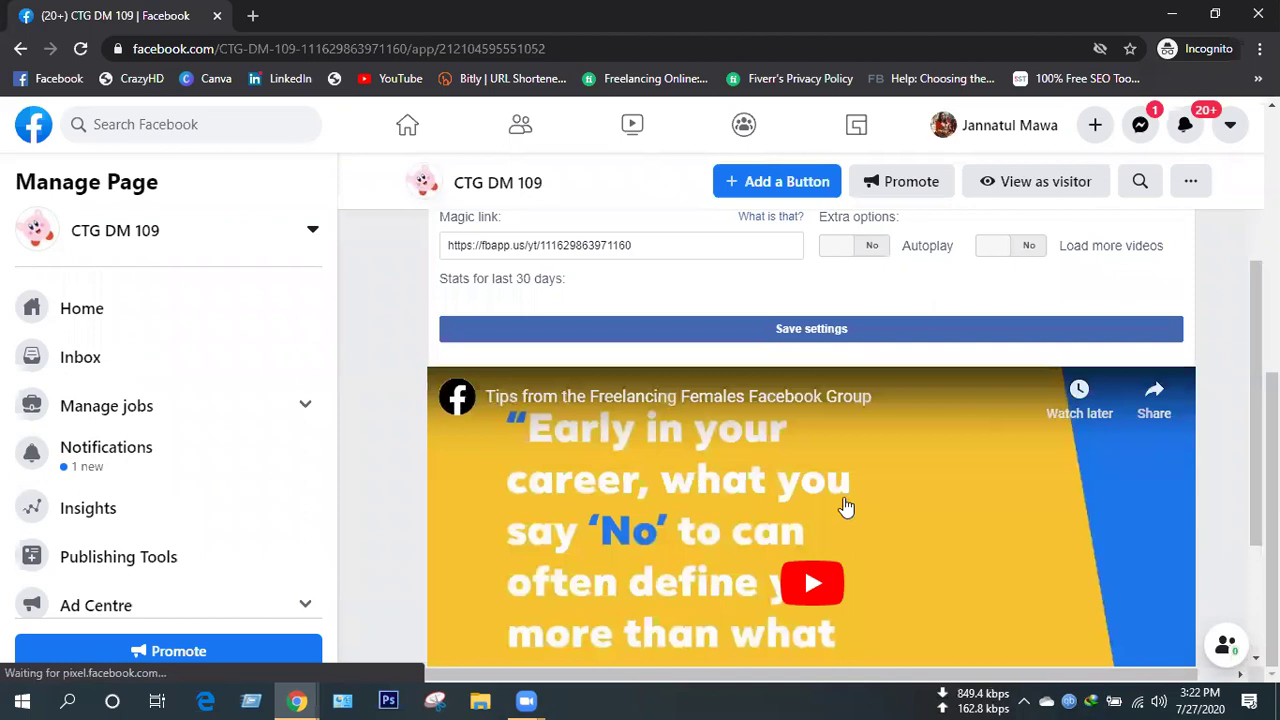
scroll(860, 505, up, 1)
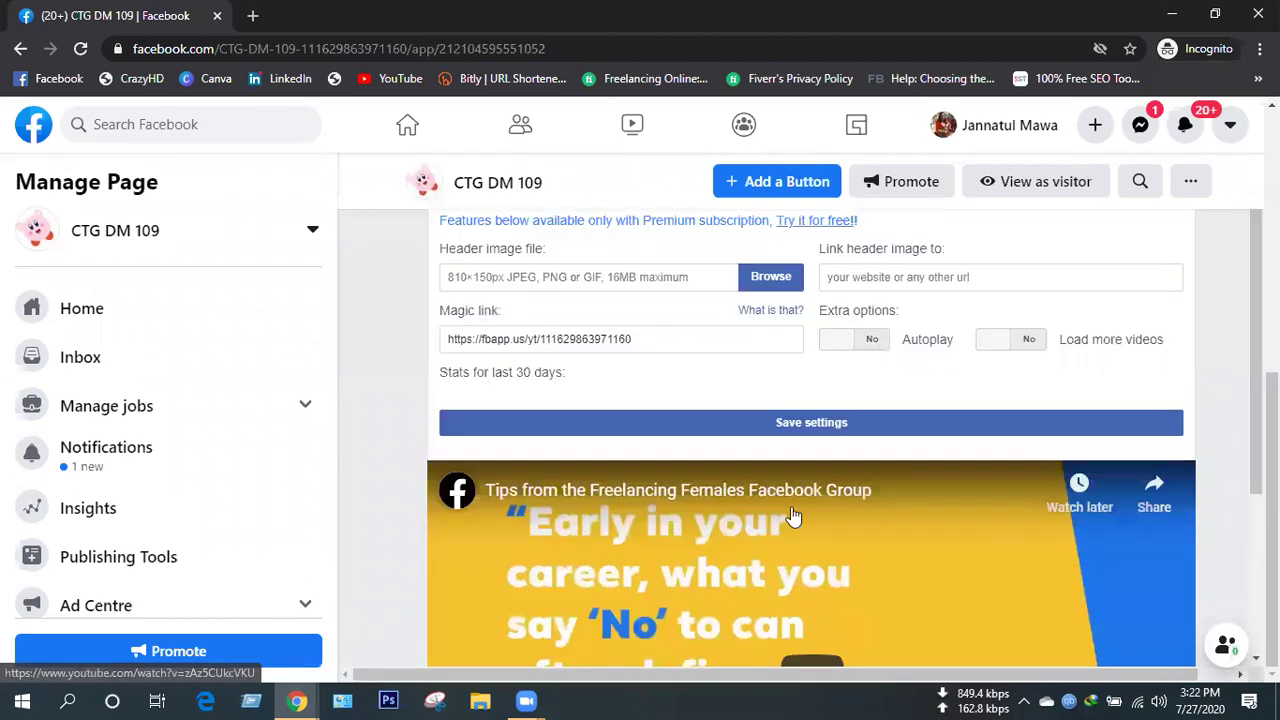
scroll(794, 508, up, 3)
scroll(794, 508, up, 1)
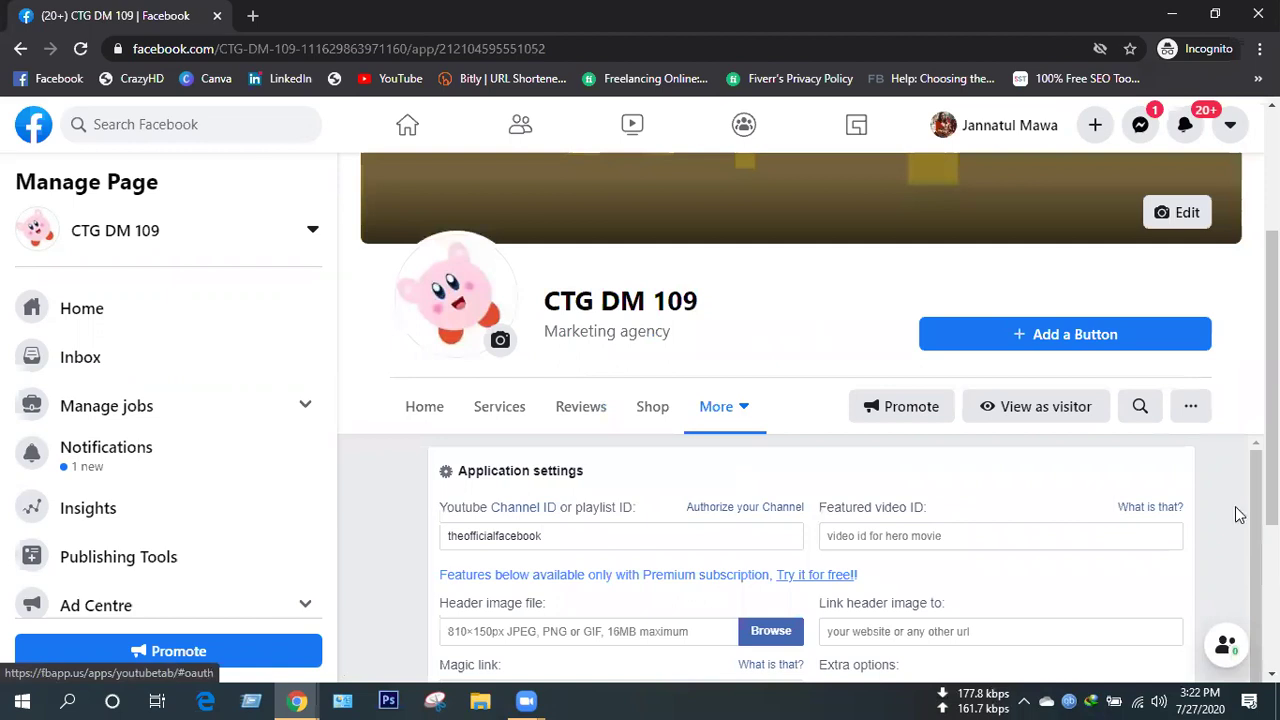
scroll(1238, 514, down, 2)
scroll(557, 563, up, 2)
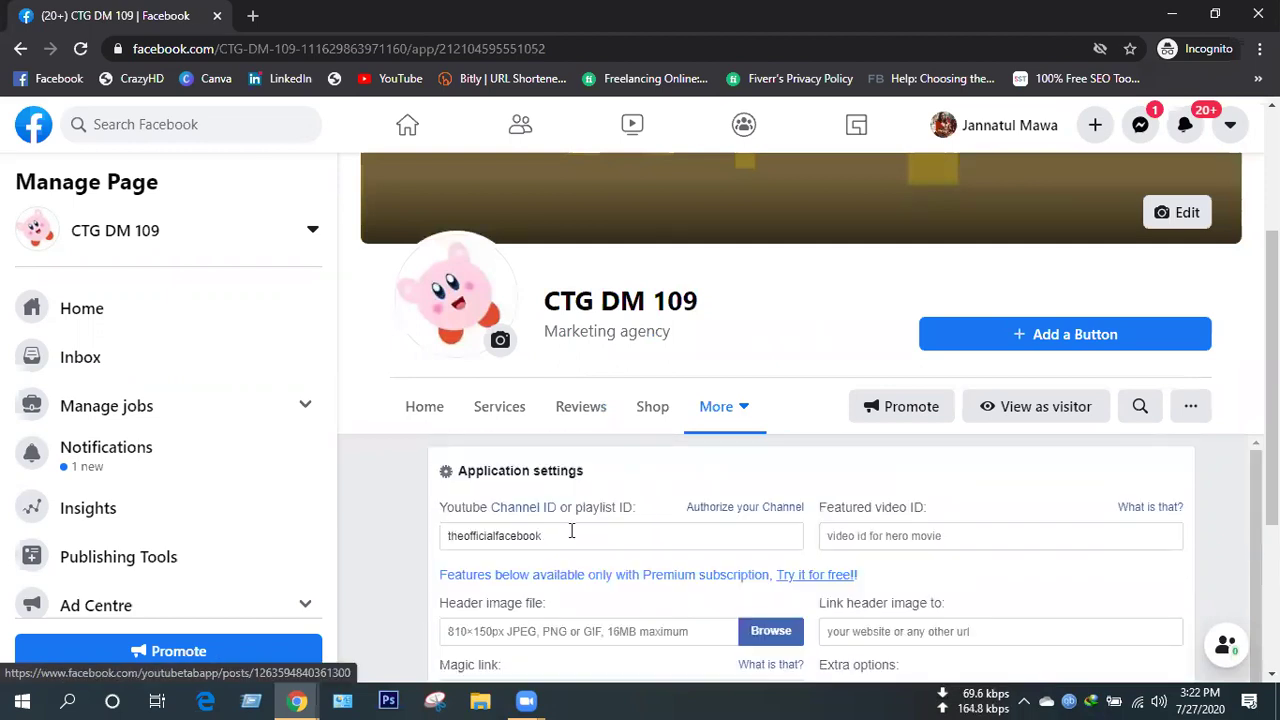
Review the channel ID, header image, magic link and extra options of the YouTube tab, and save the application settings.
click(530, 536)
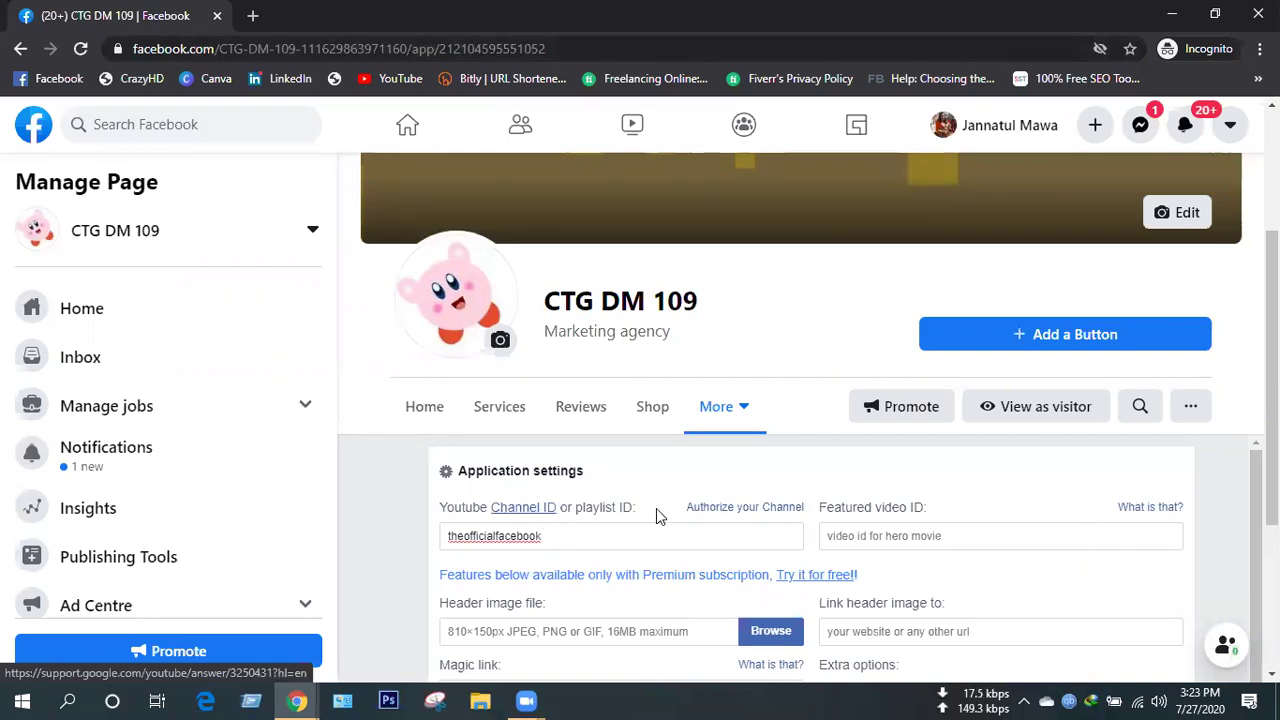
scroll(641, 509, down, 1)
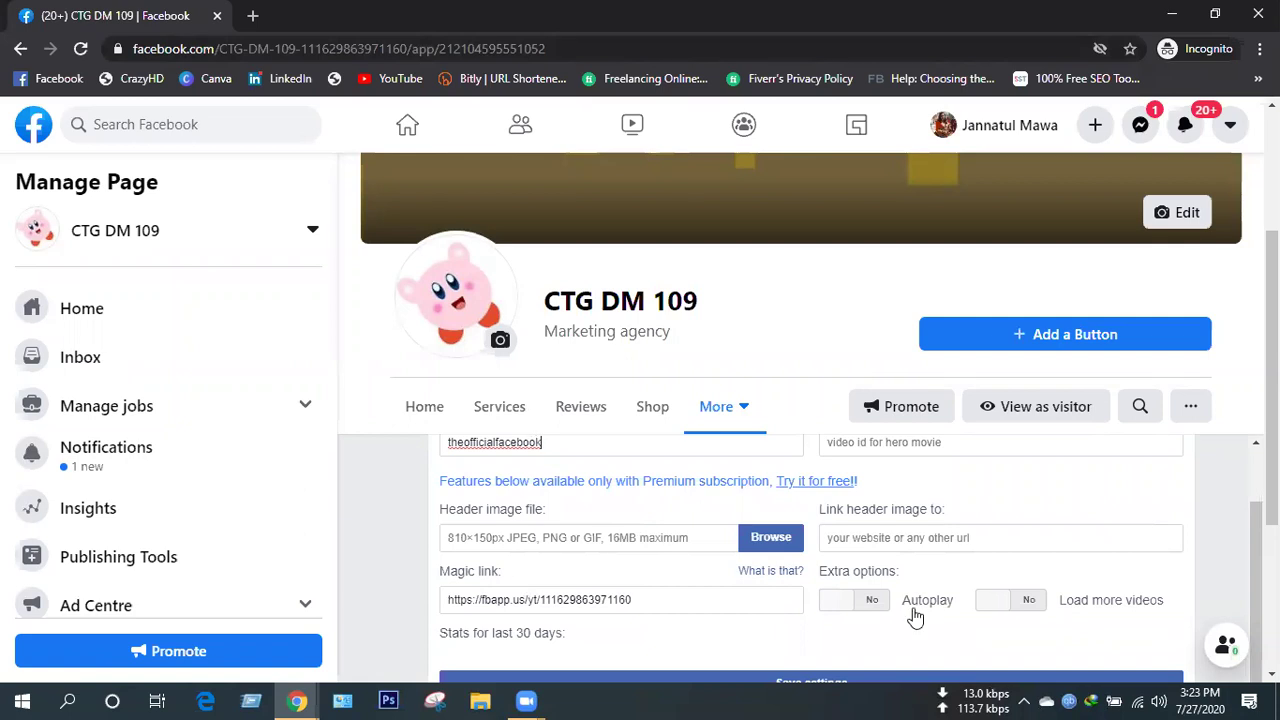
scroll(910, 617, down, 1)
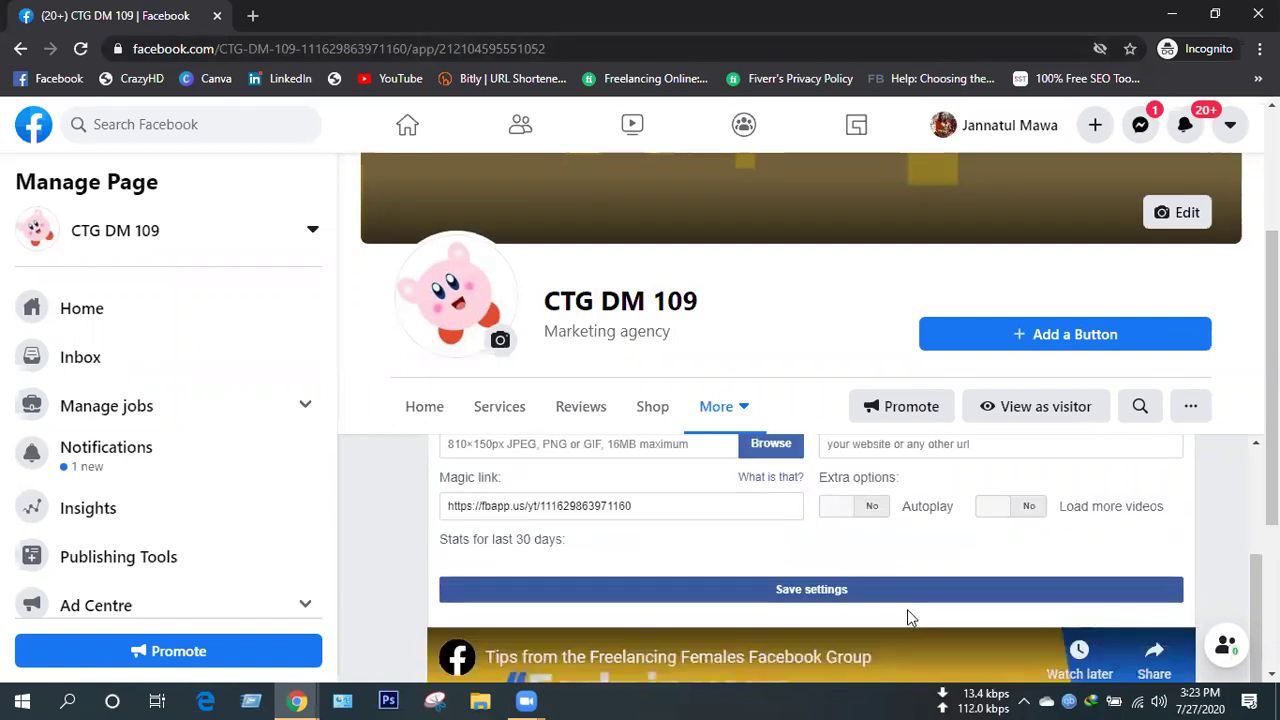
scroll(909, 616, down, 1)
scroll(686, 596, up, 3)
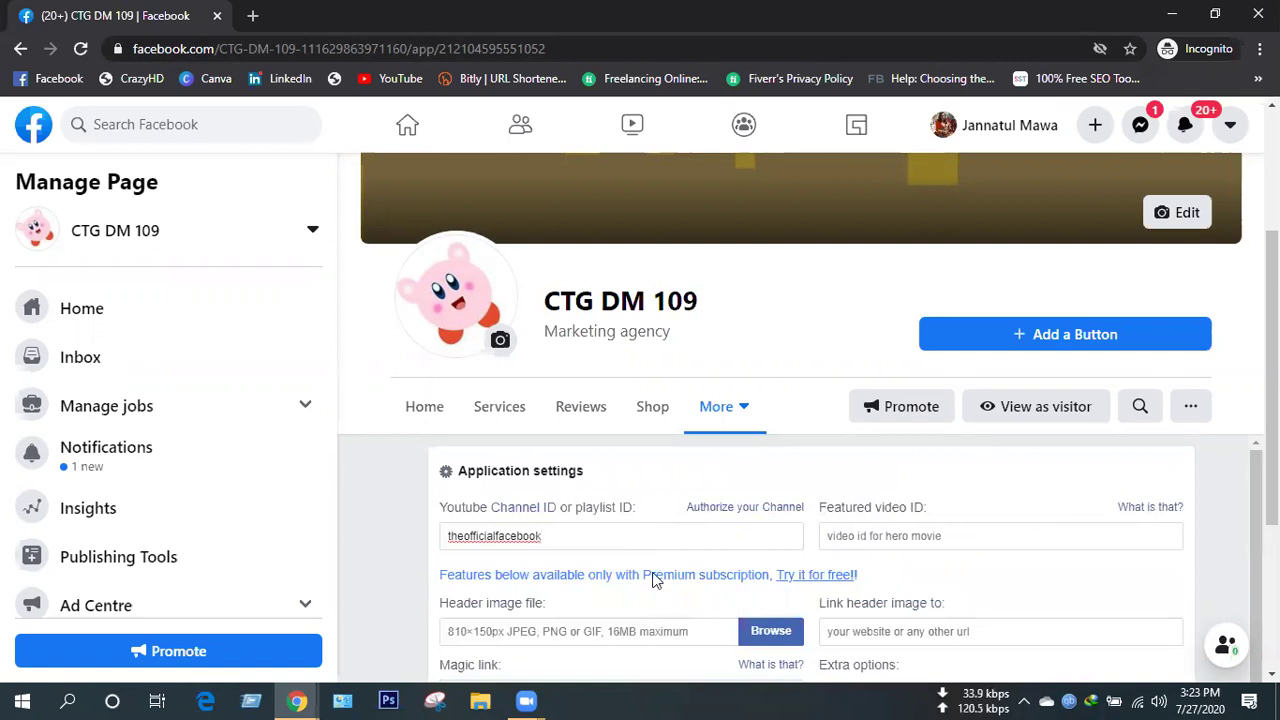
scroll(655, 580, down, 1)
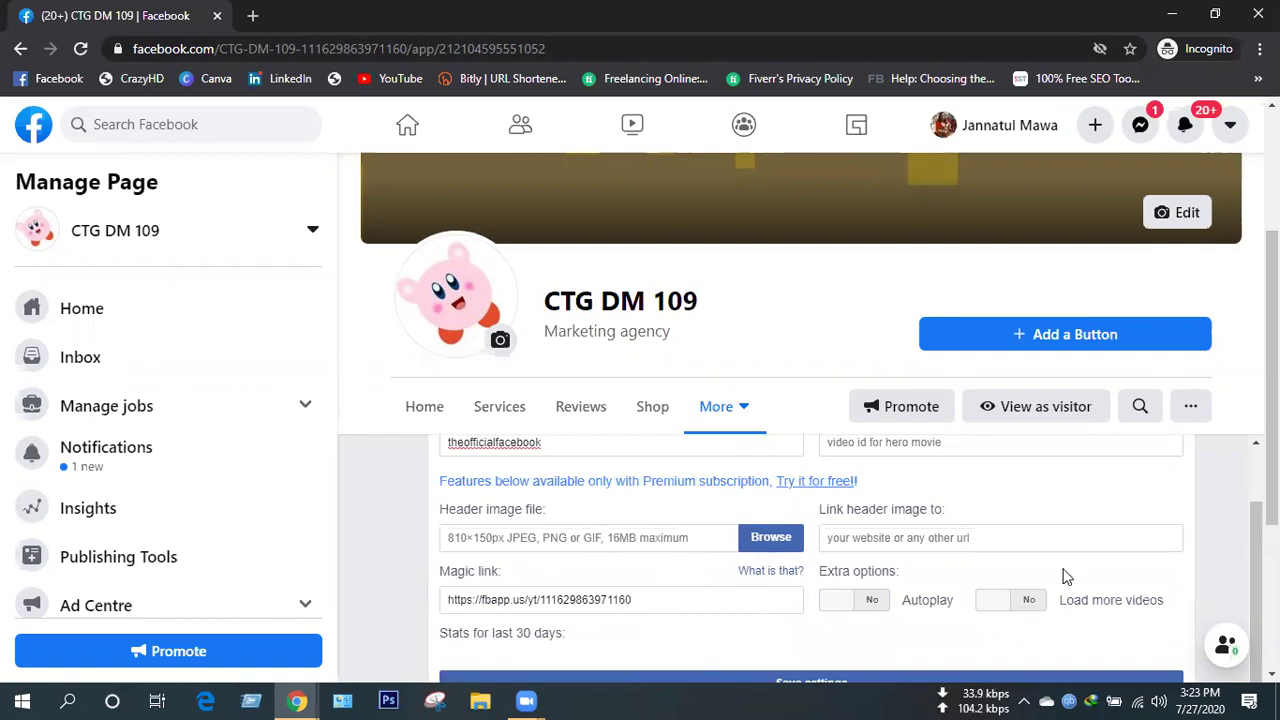
scroll(1079, 549, up, 1)
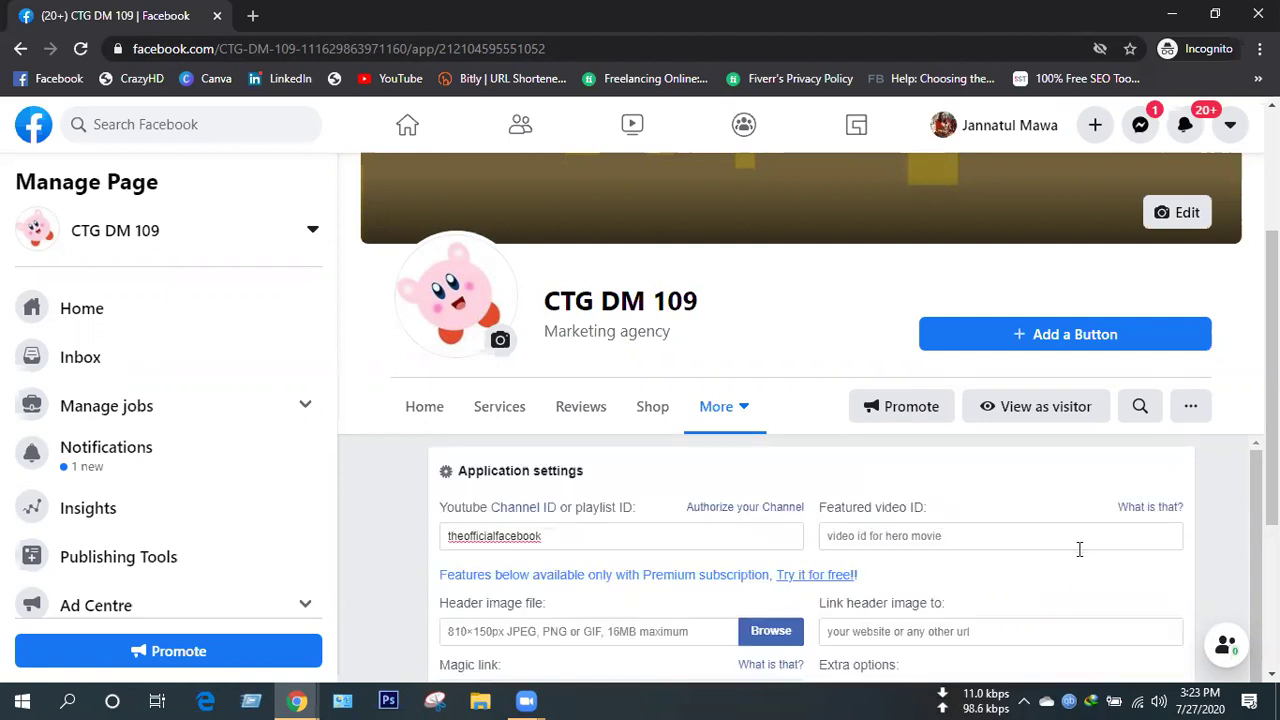
scroll(851, 560, down, 5)
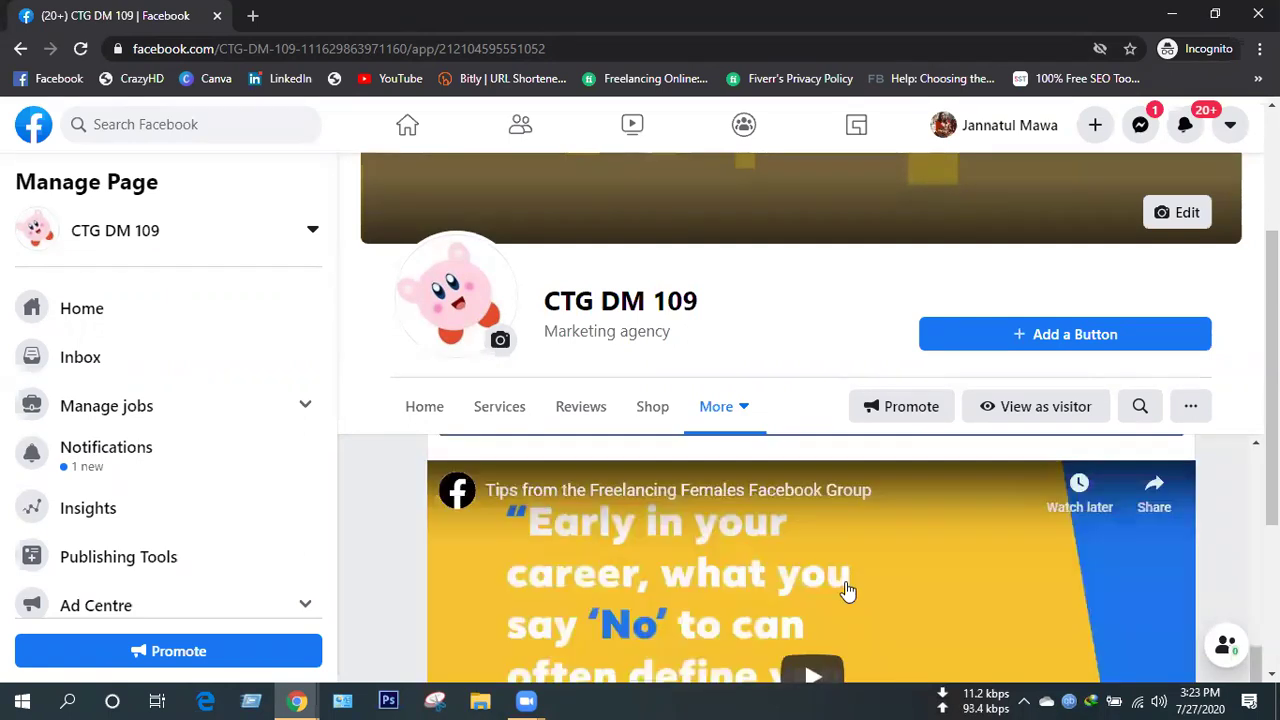
scroll(849, 583, down, 3)
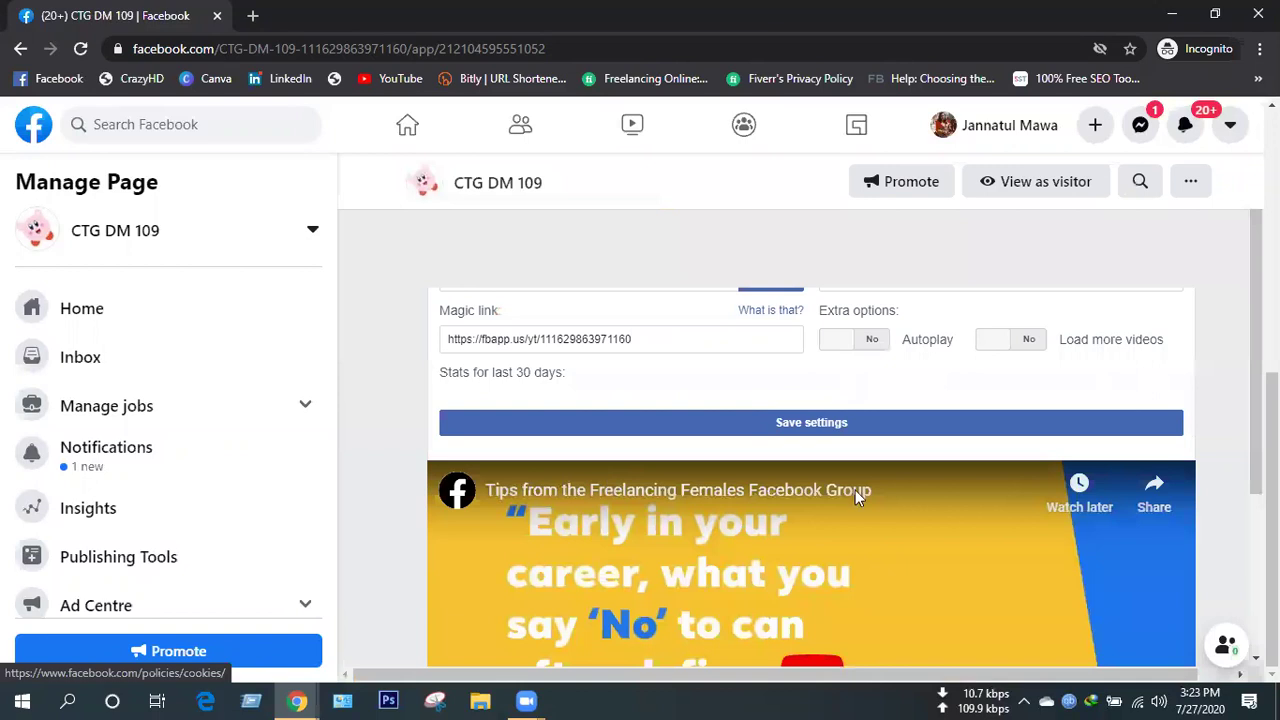
scroll(617, 272, up, 1)
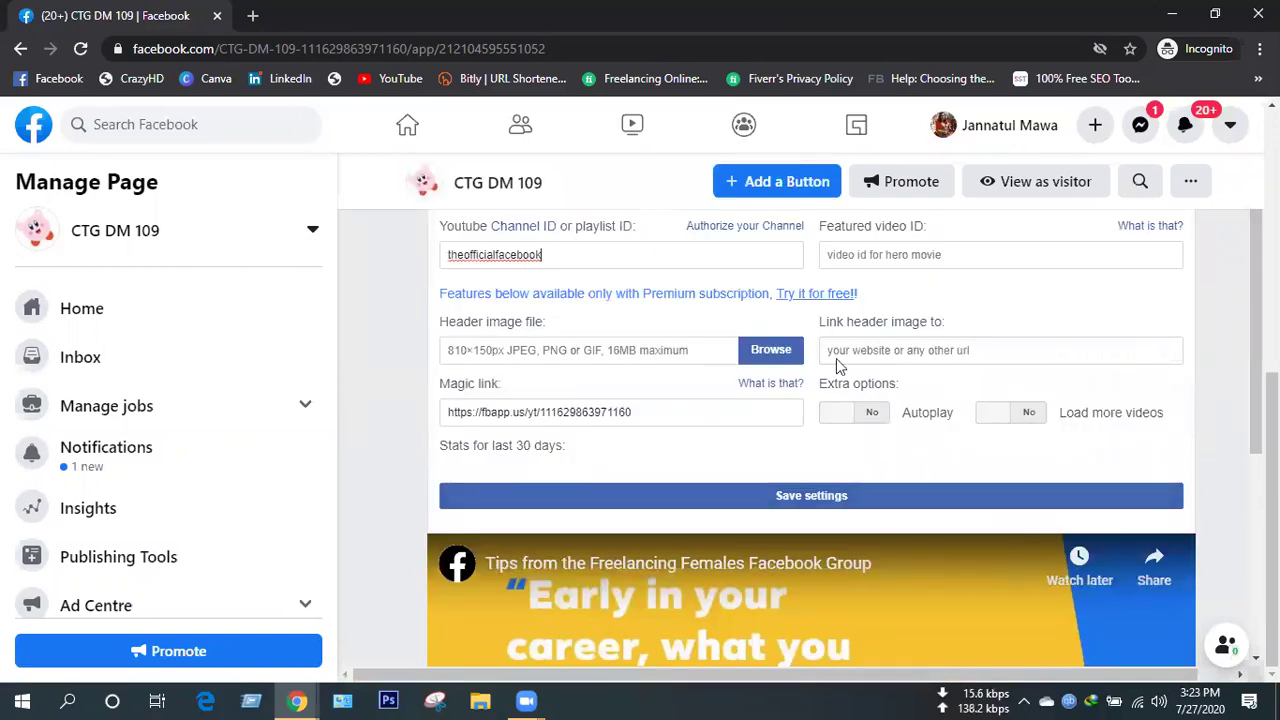
click(818, 496)
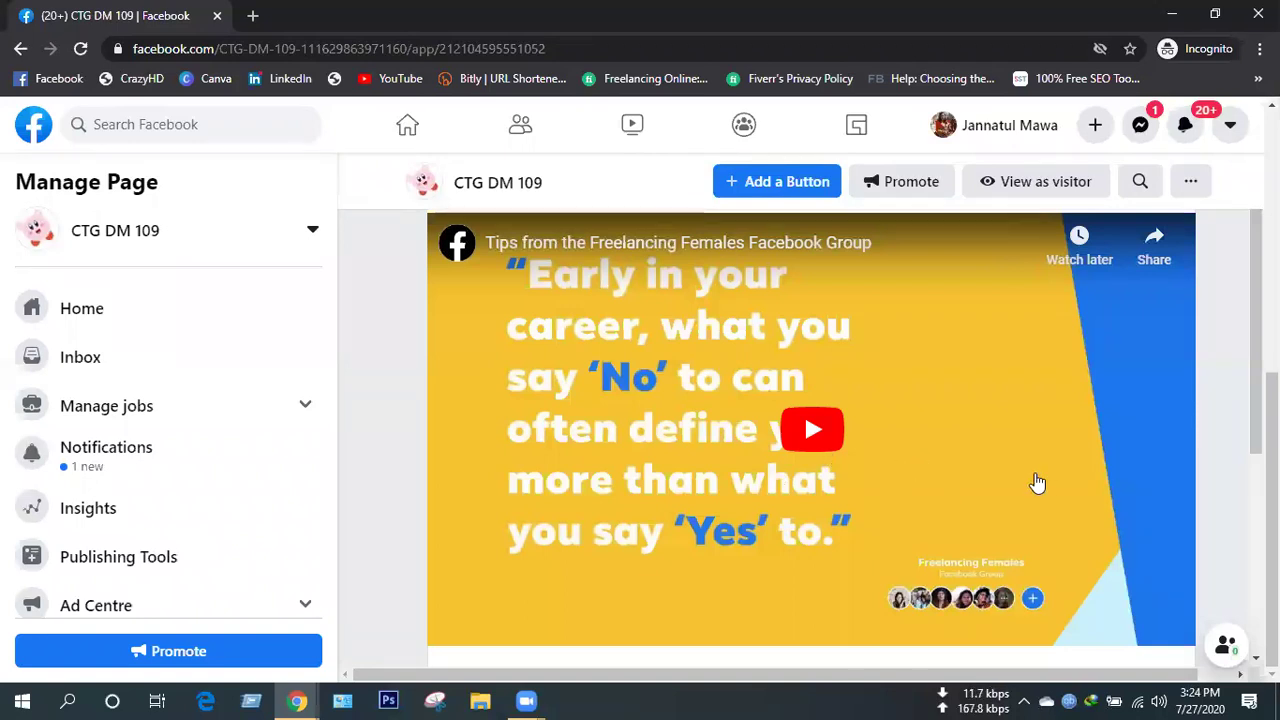
Check the saved YouTube tab's content and the Page's list of additional tabs.
scroll(1037, 483, up, 3)
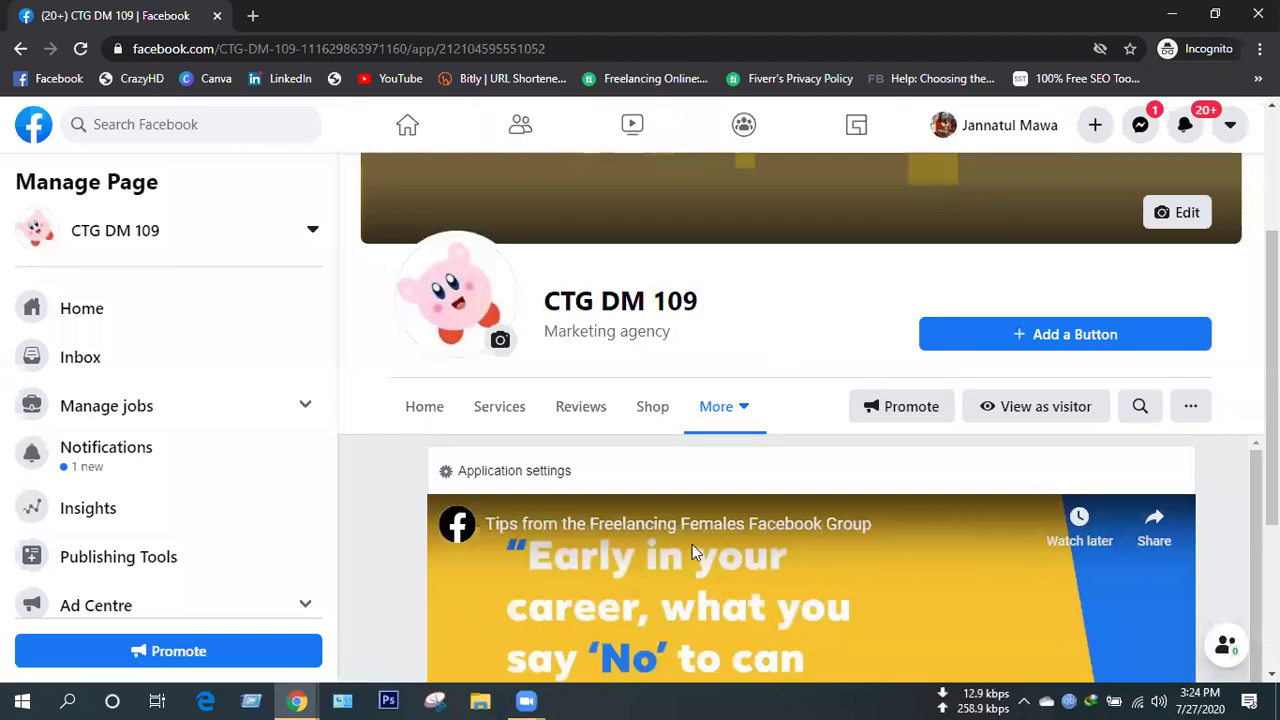
scroll(718, 553, down, 3)
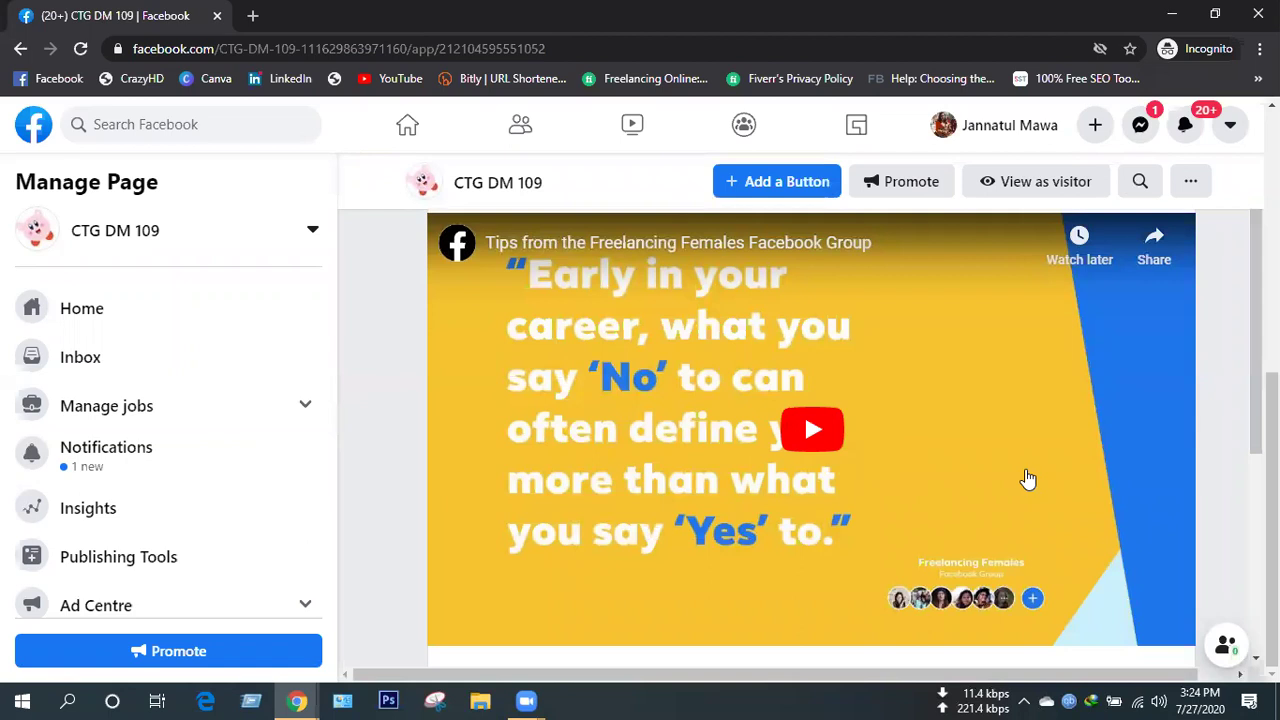
scroll(726, 430, up, 3)
click(726, 430)
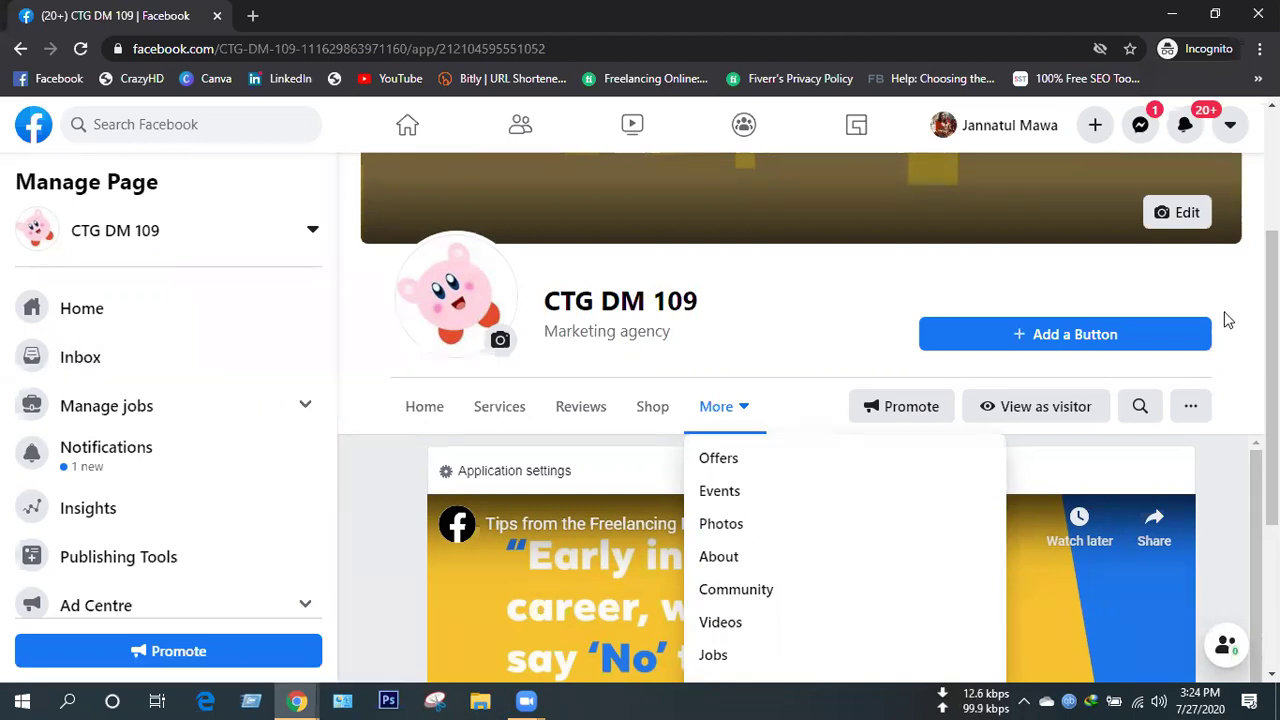
click(1055, 442)
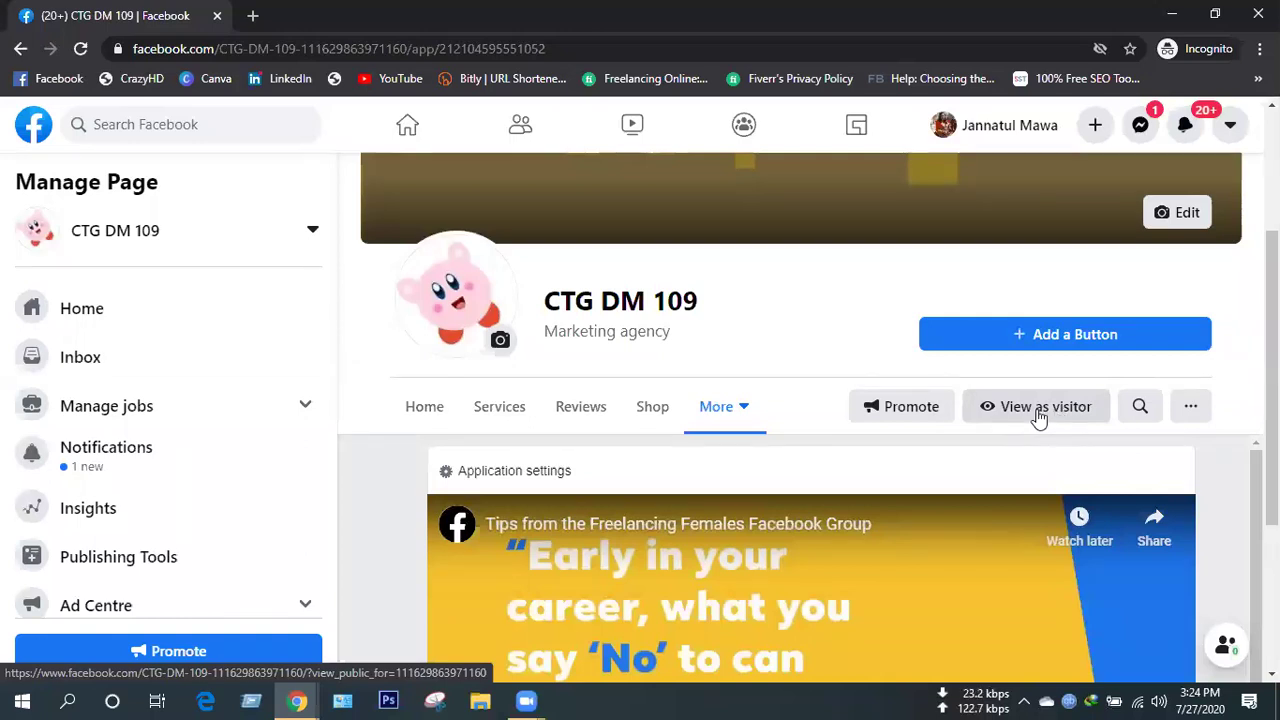
View the CTG DM 109 Page as a visitor, checking its additional tabs and its post feed.
click(1038, 418)
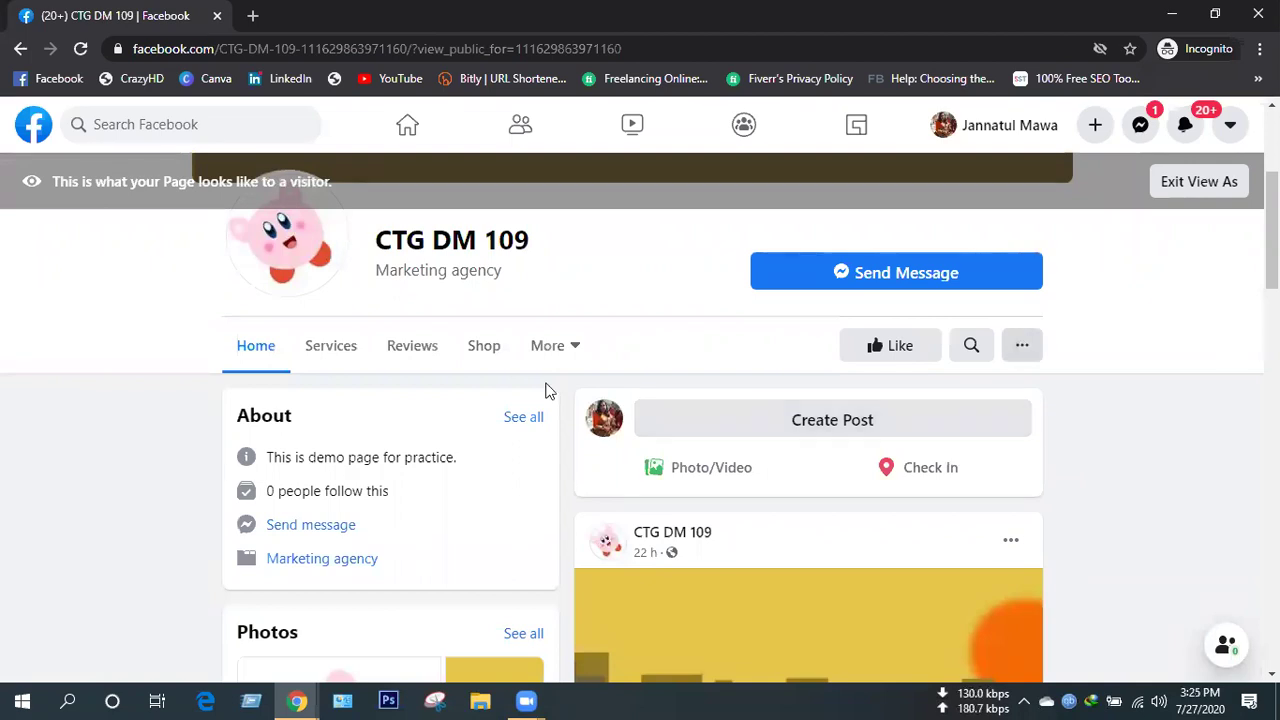
click(553, 347)
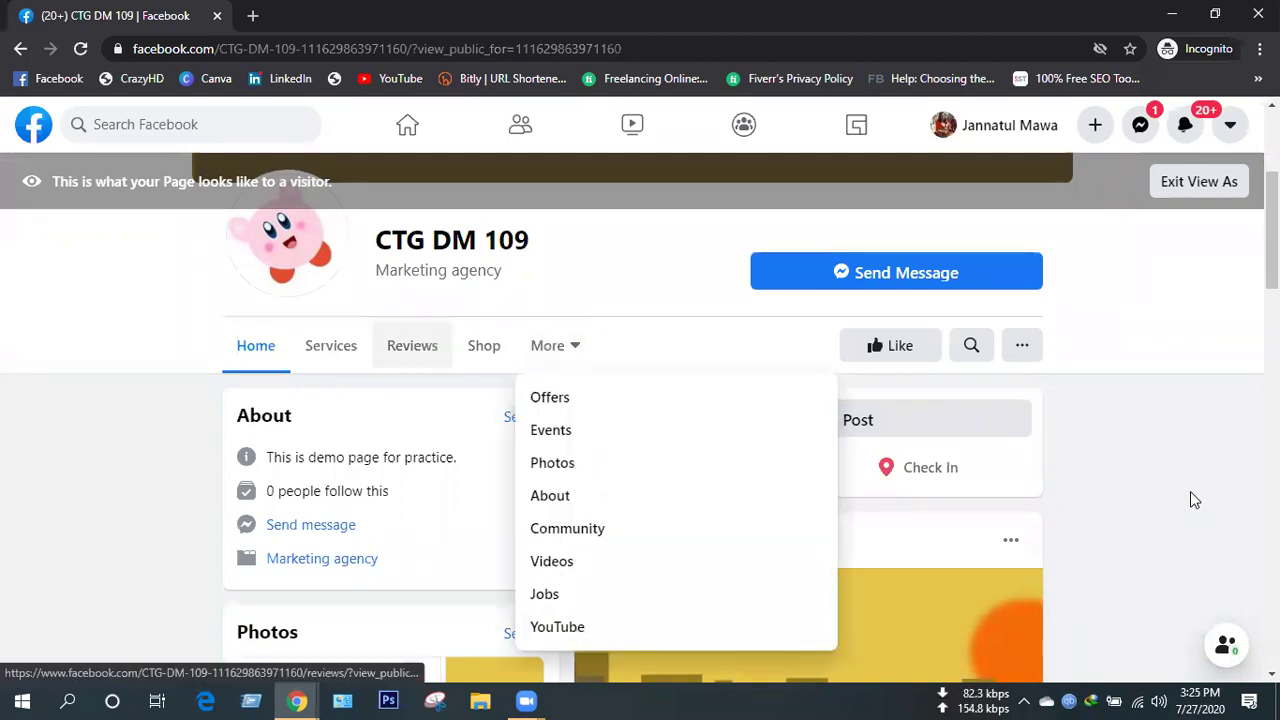
scroll(1150, 520, down, 2)
scroll(1132, 545, down, 4)
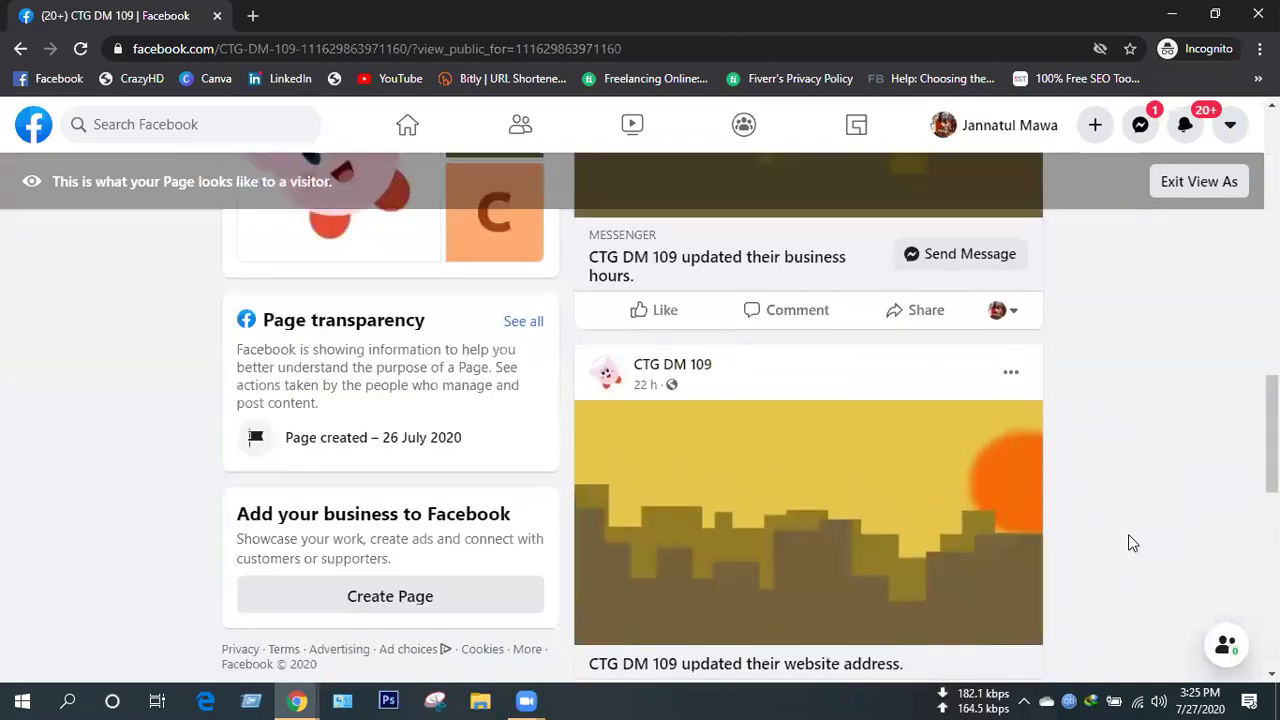
scroll(1132, 543, down, 5)
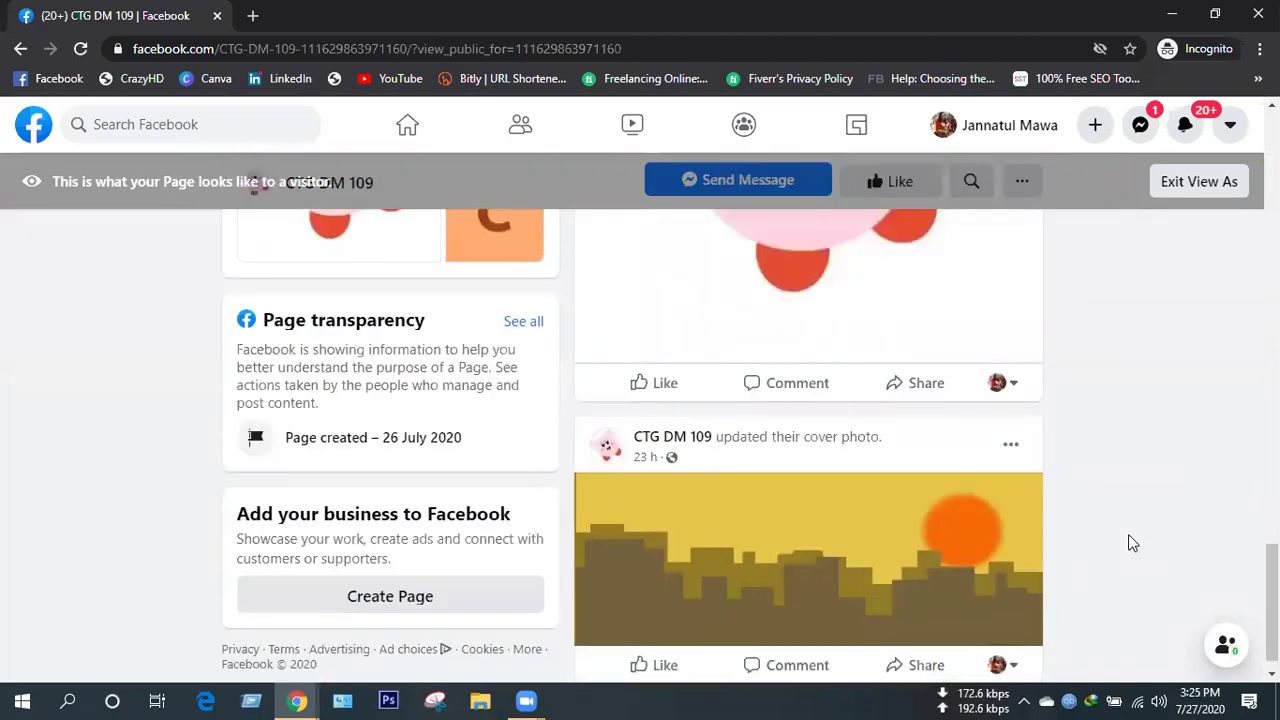
scroll(1162, 493, up, 5)
scroll(1162, 493, up, 10)
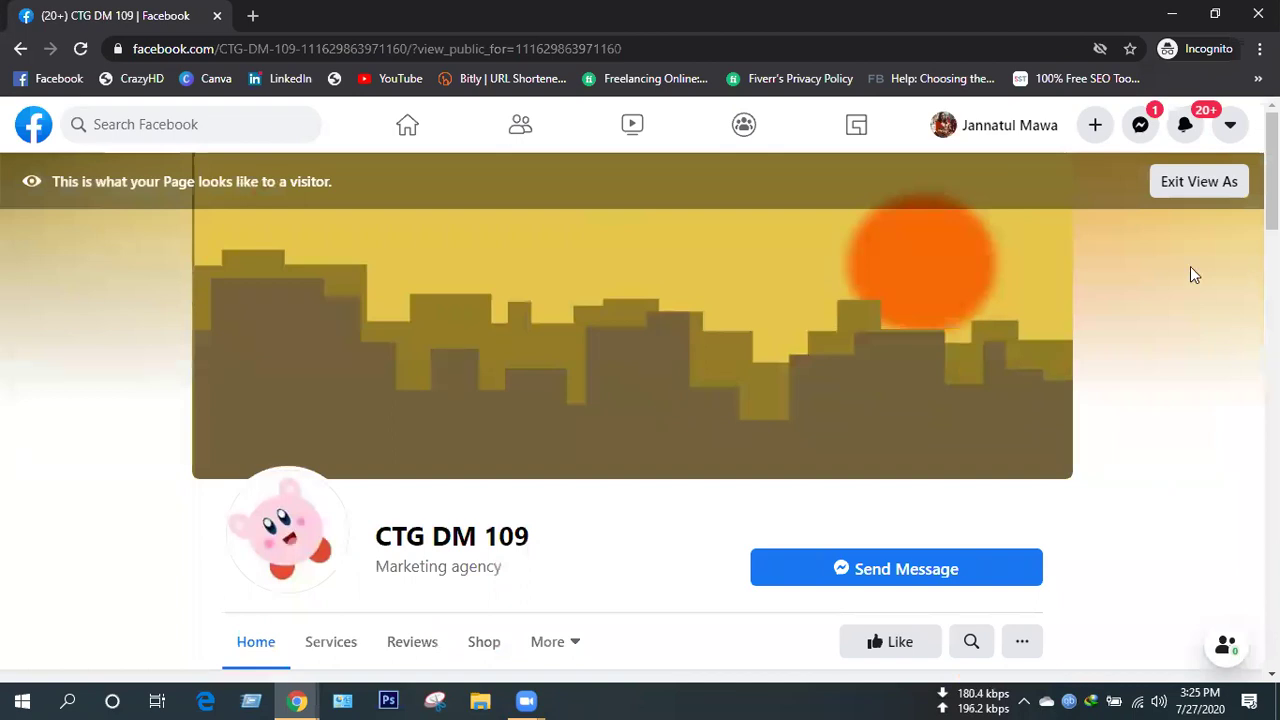
Exit the visitor view and add a Send Message action button to the Page after reviewing the available button actions.
click(1207, 193)
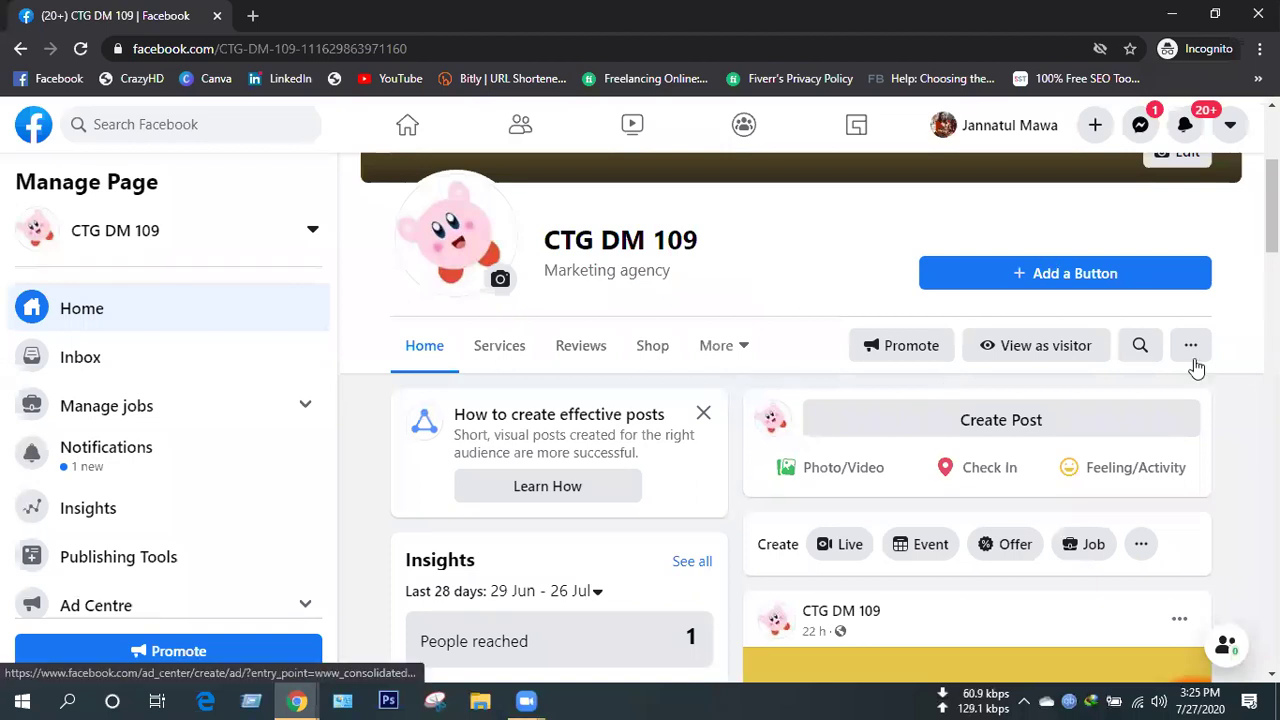
click(1071, 278)
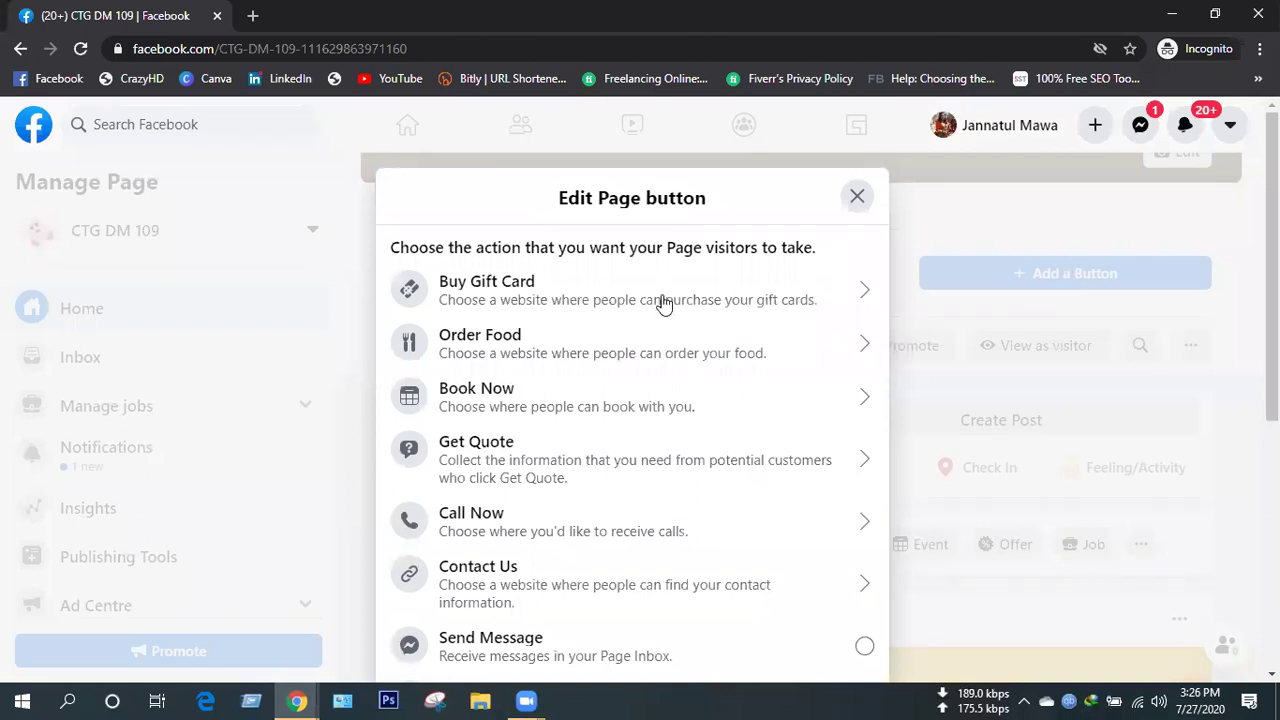
scroll(660, 300, down, 1)
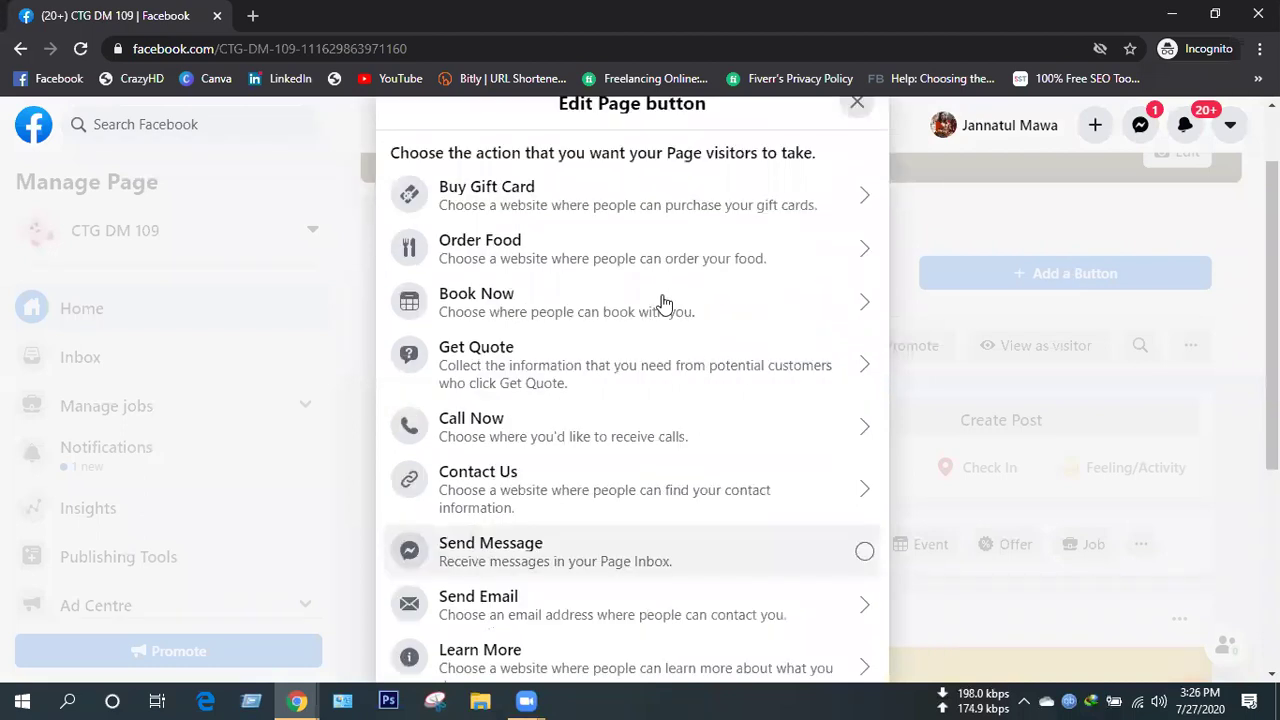
scroll(660, 380, up, 1)
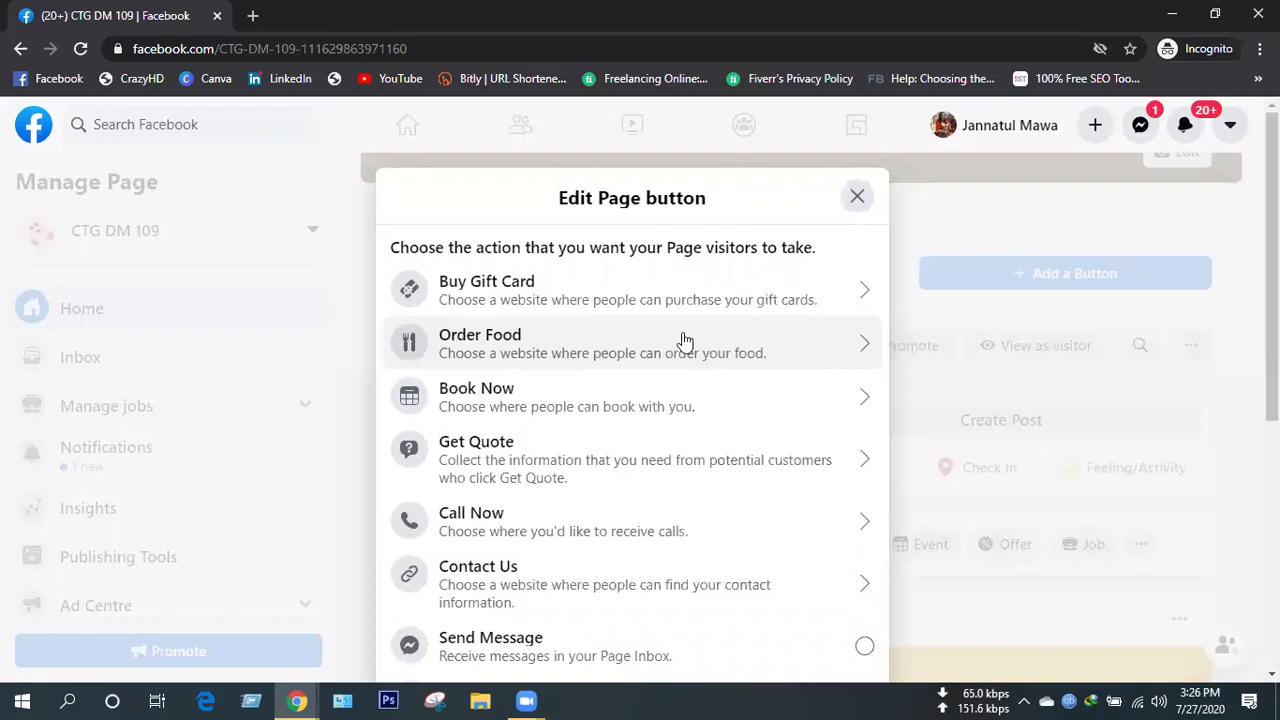
scroll(637, 498, down, 5)
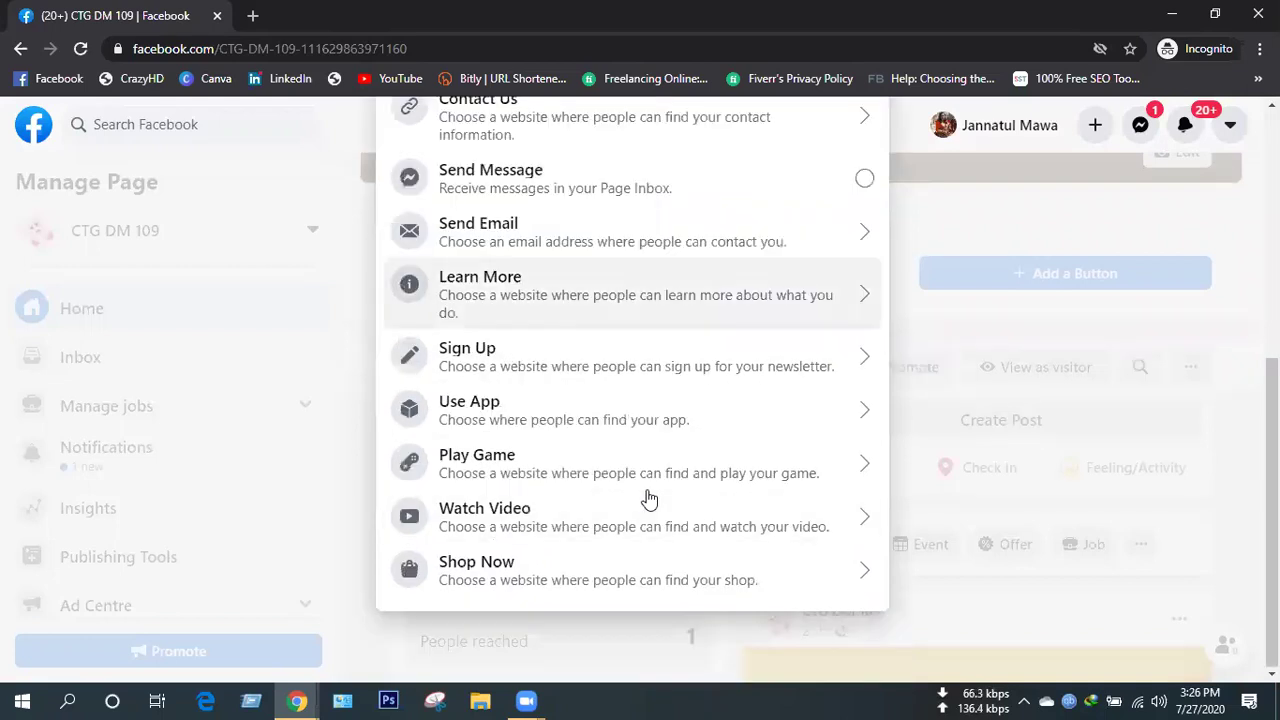
scroll(482, 484, up, 3)
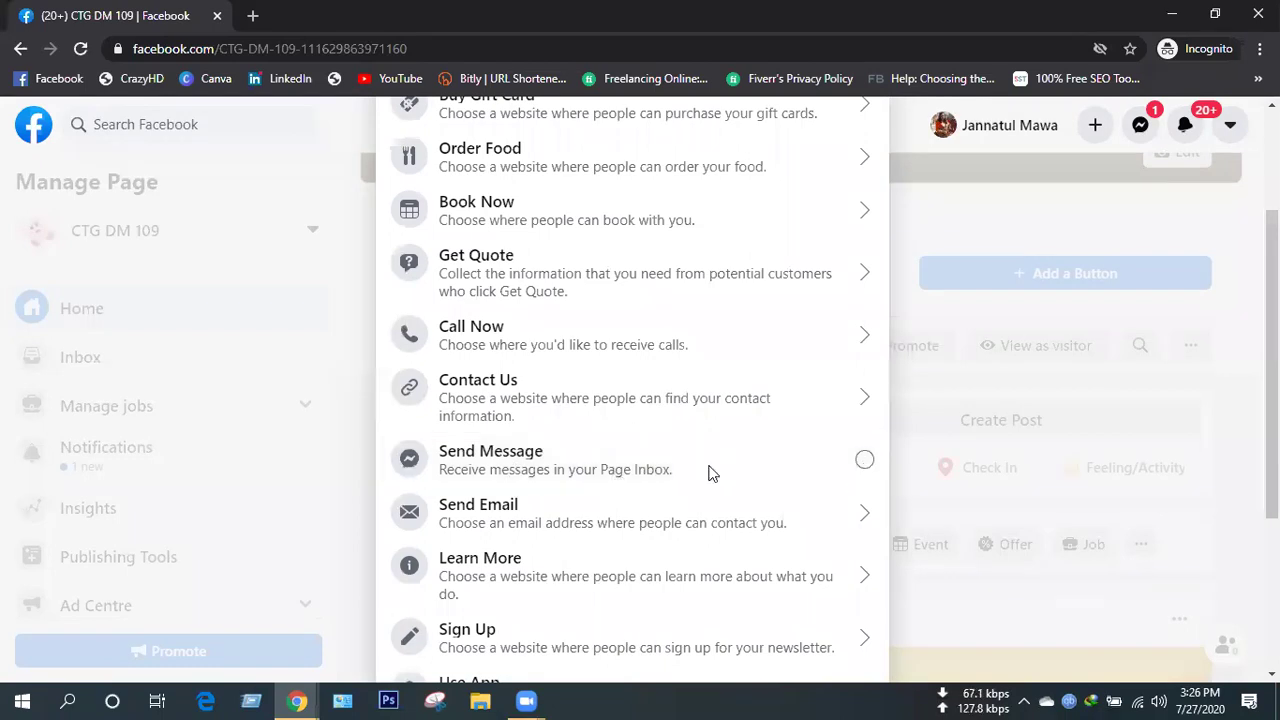
key(Escape)
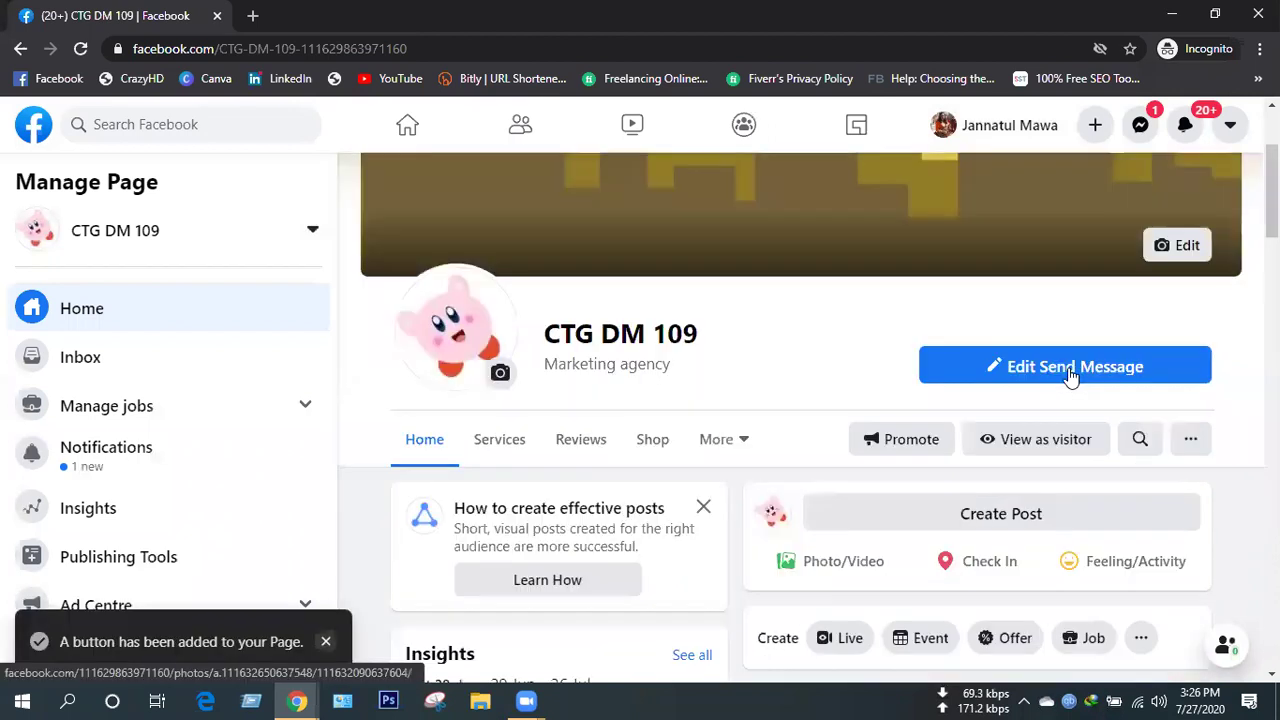
click(1070, 372)
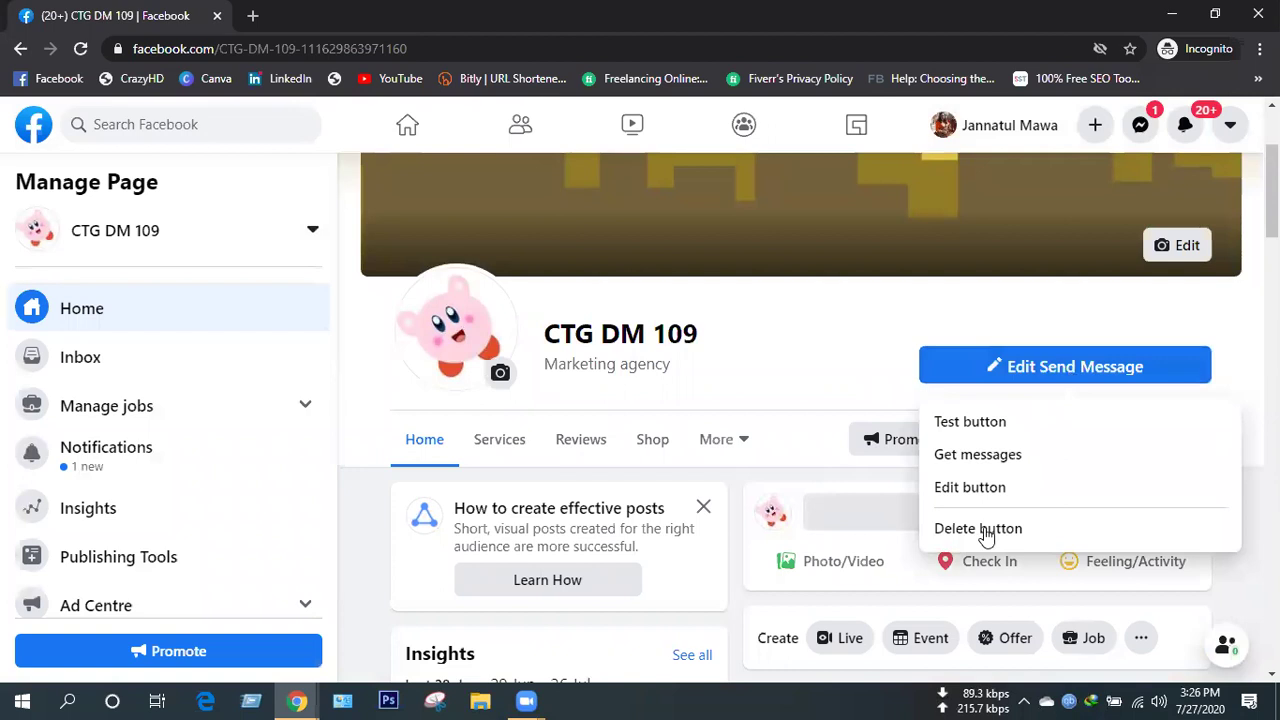
click(978, 529)
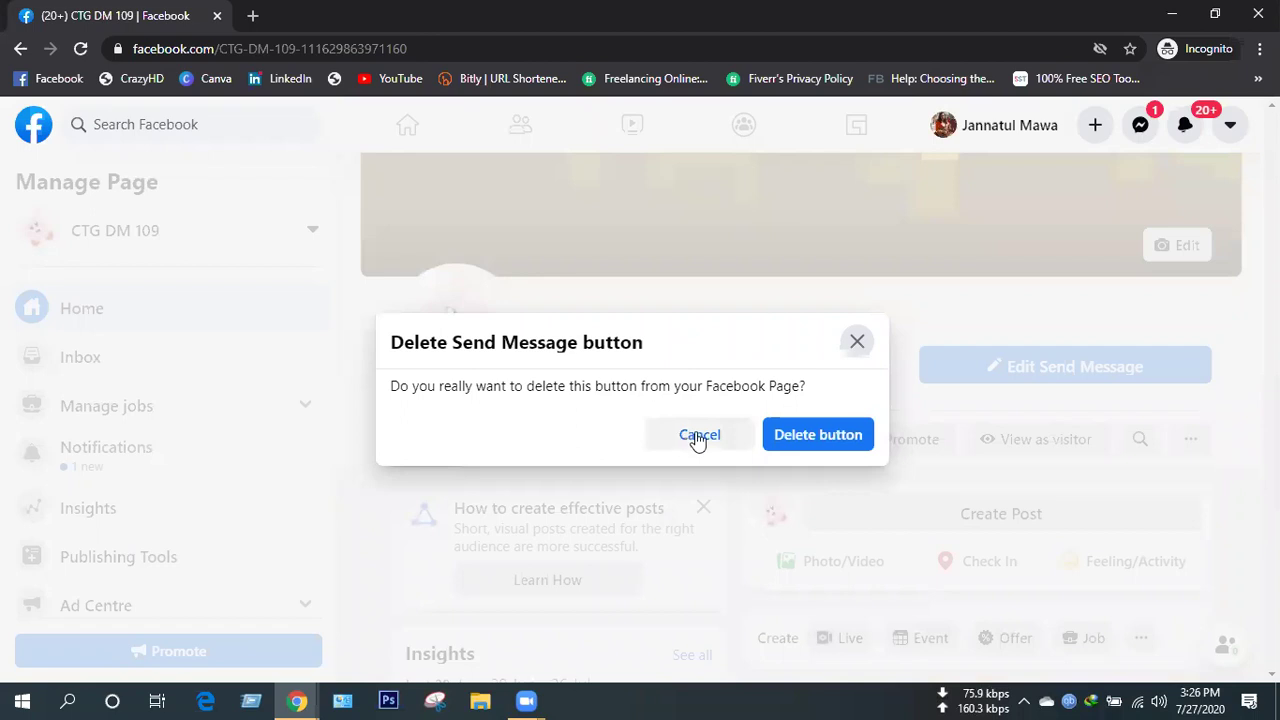
click(1128, 385)
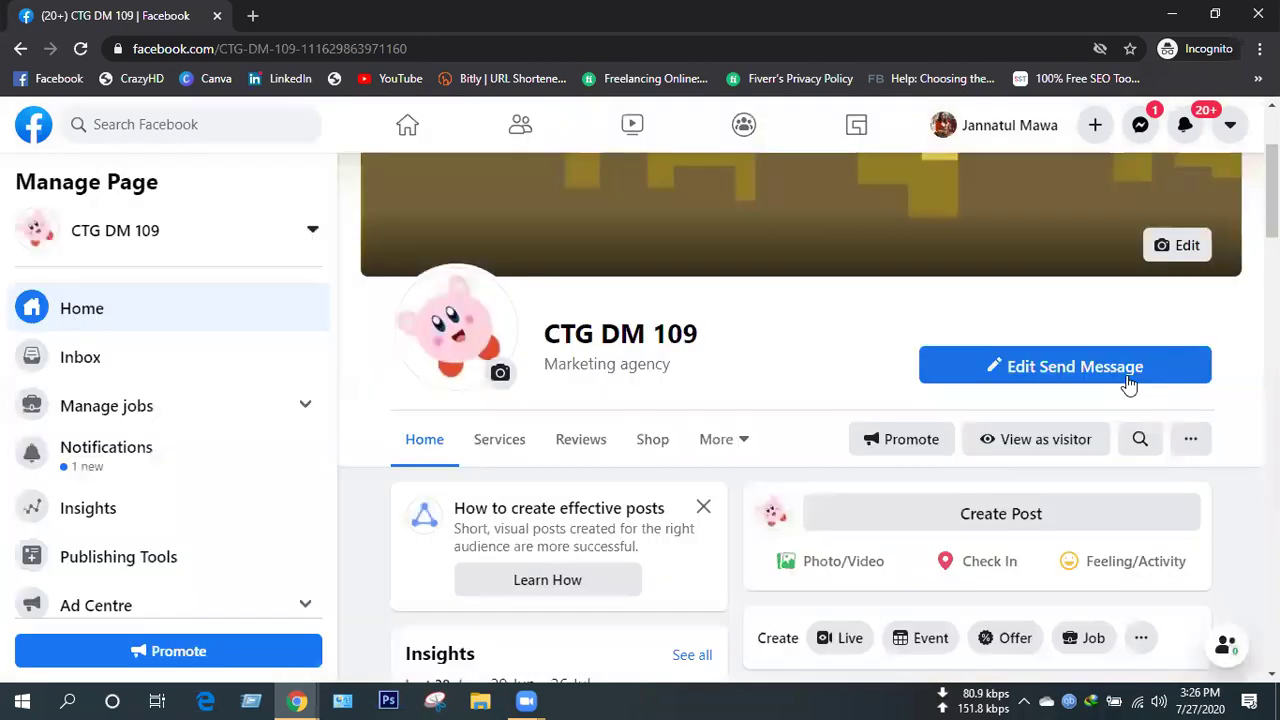
Edit the Page's action button and choose Send Message as its action again.
click(1128, 385)
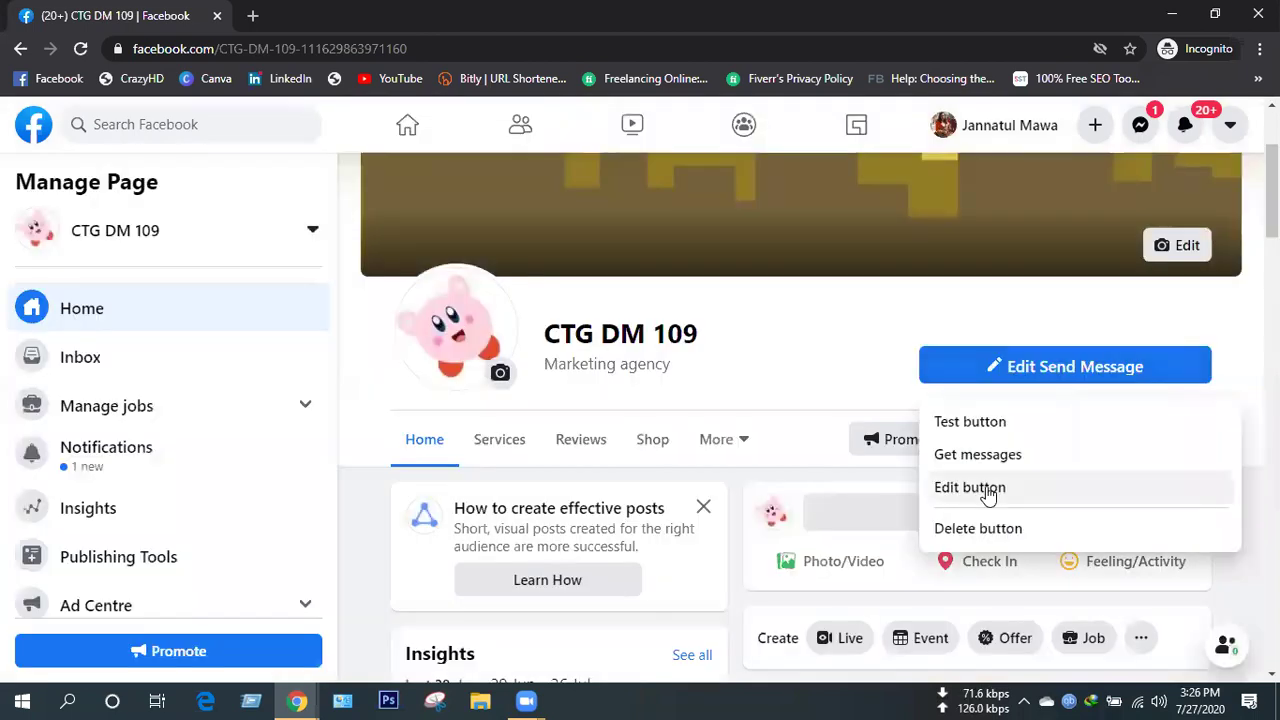
click(988, 494)
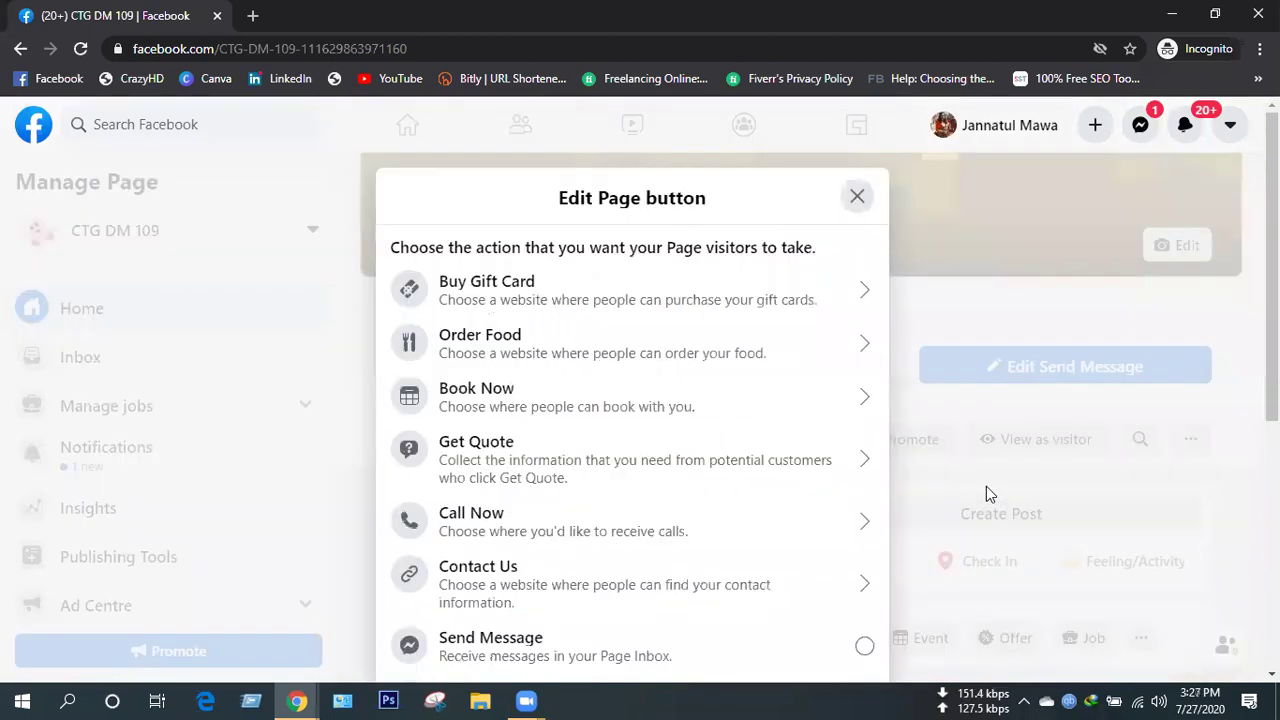
scroll(814, 460, down, 1)
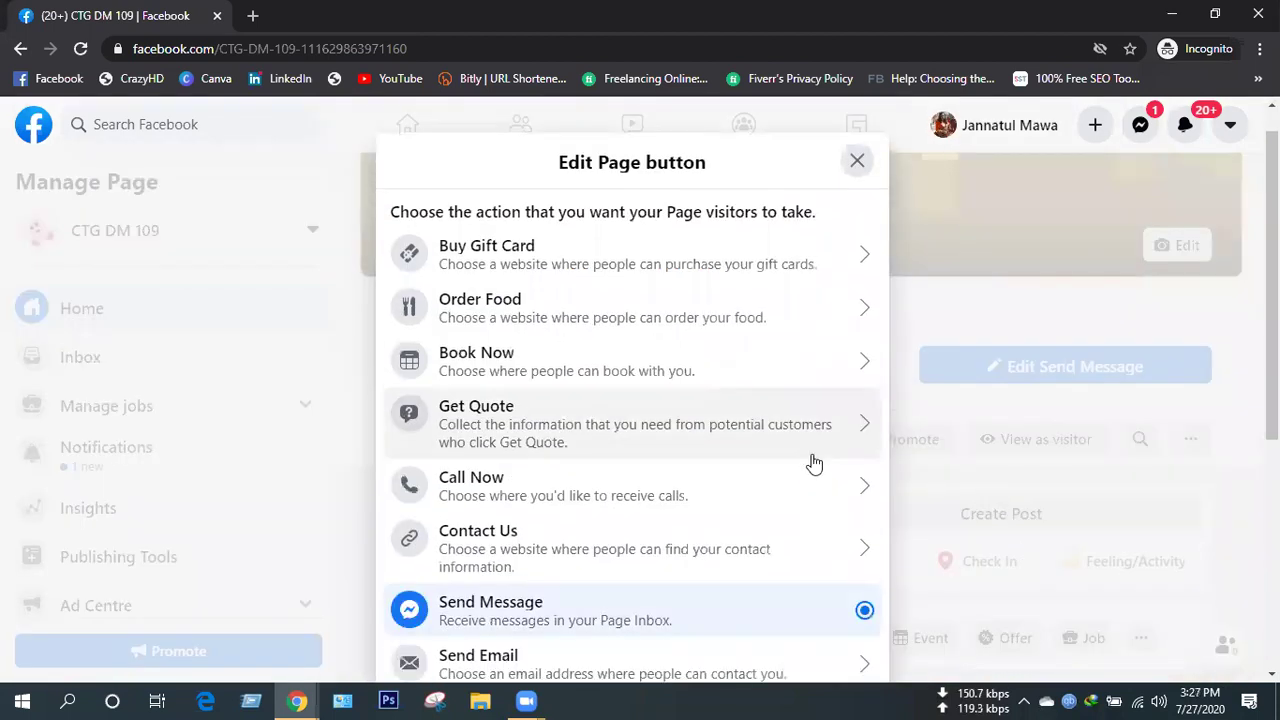
scroll(866, 466, down, 2)
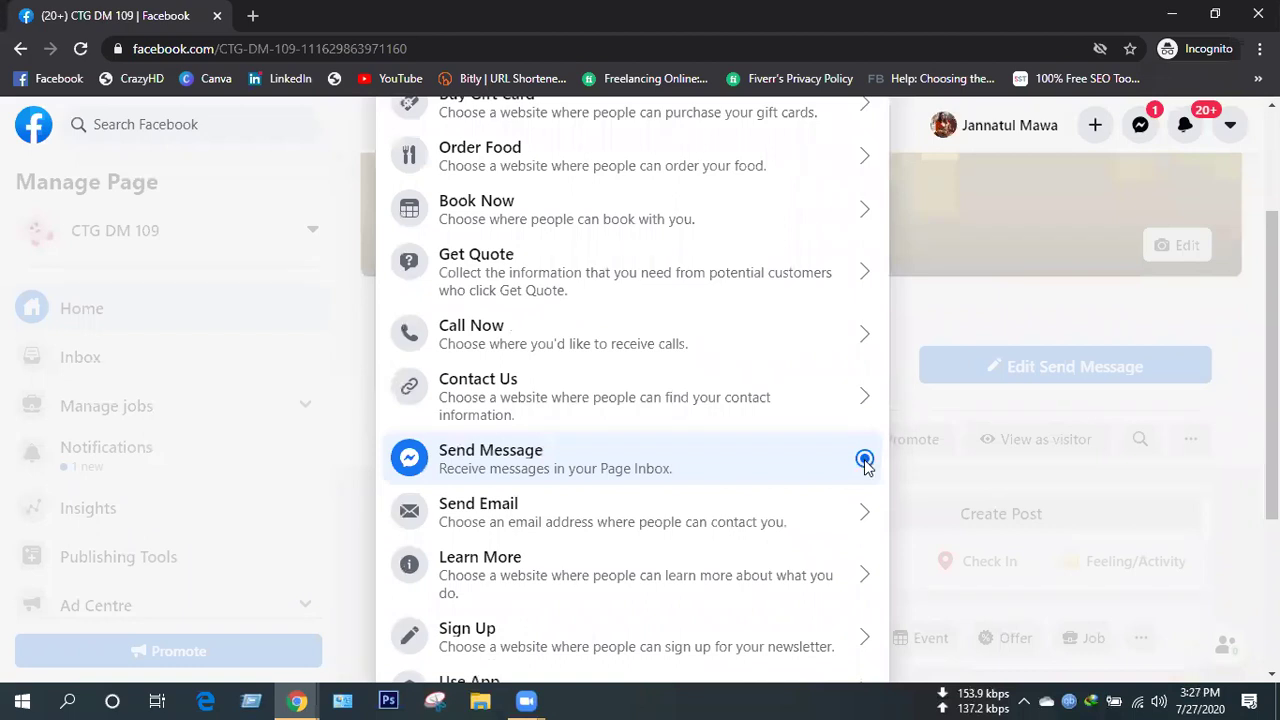
click(866, 466)
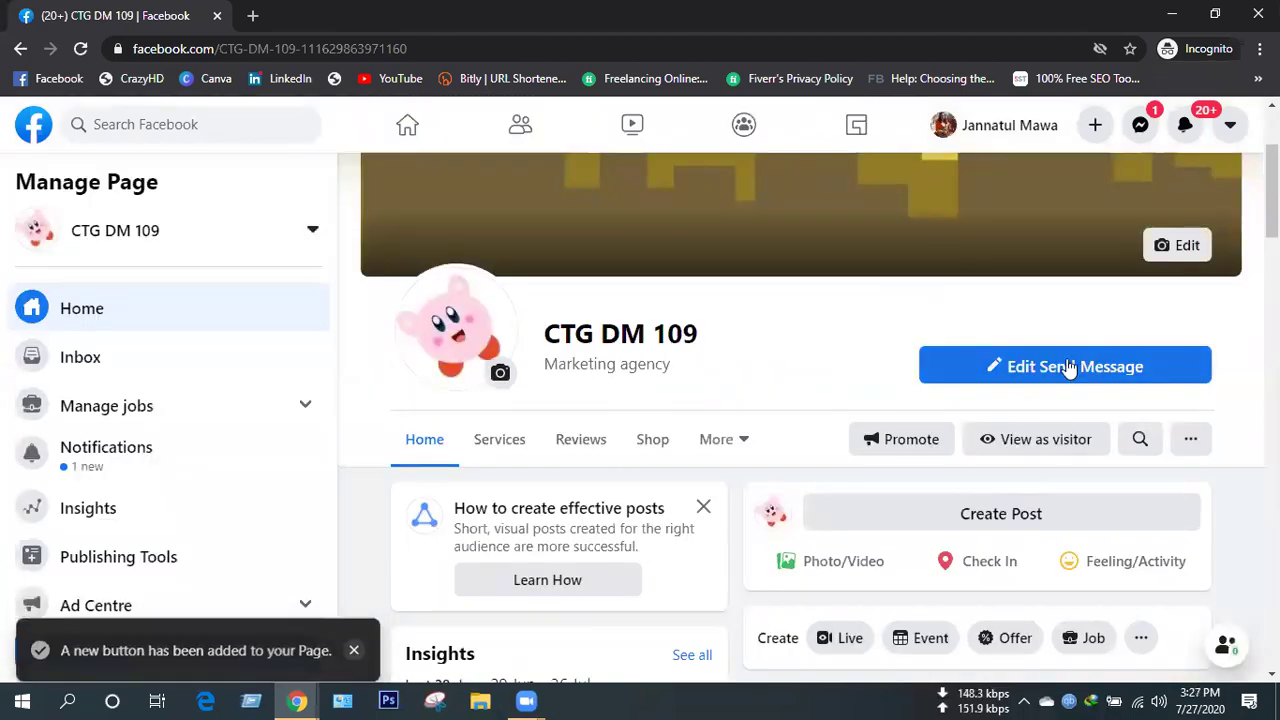
Open the Page button for editing and look at the download website field of the Use App action.
click(1068, 368)
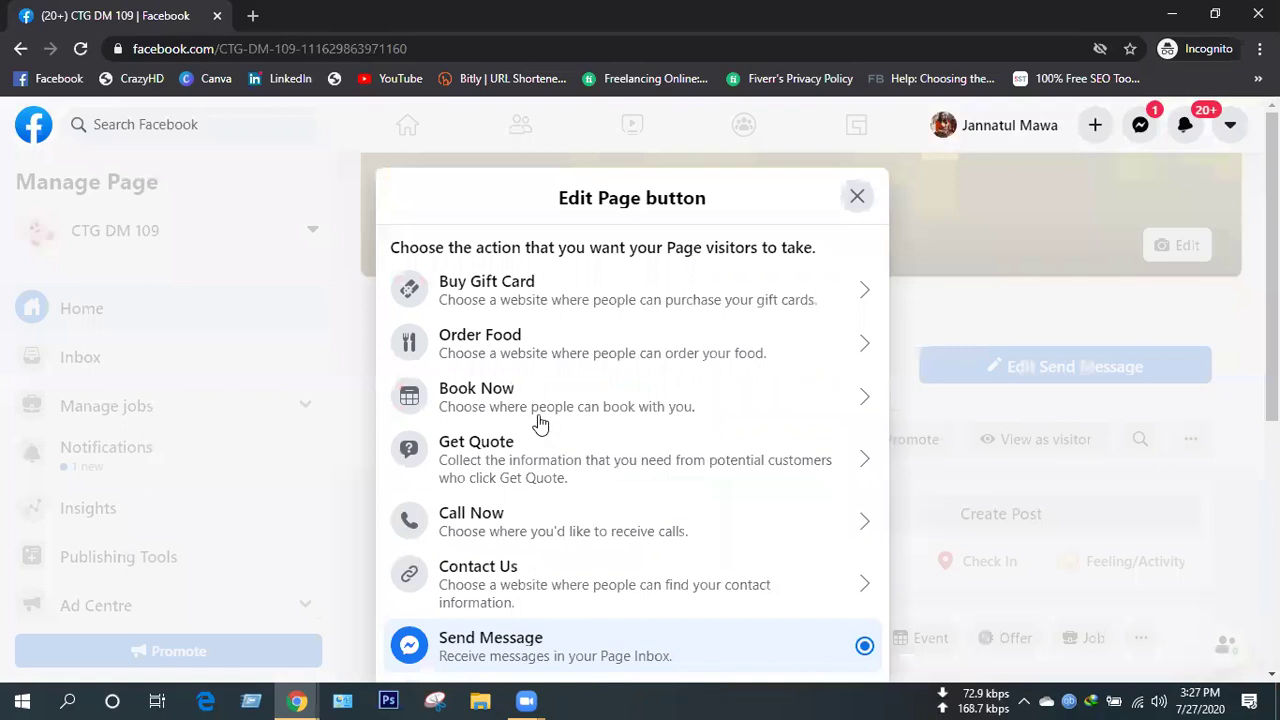
scroll(623, 375, down, 3)
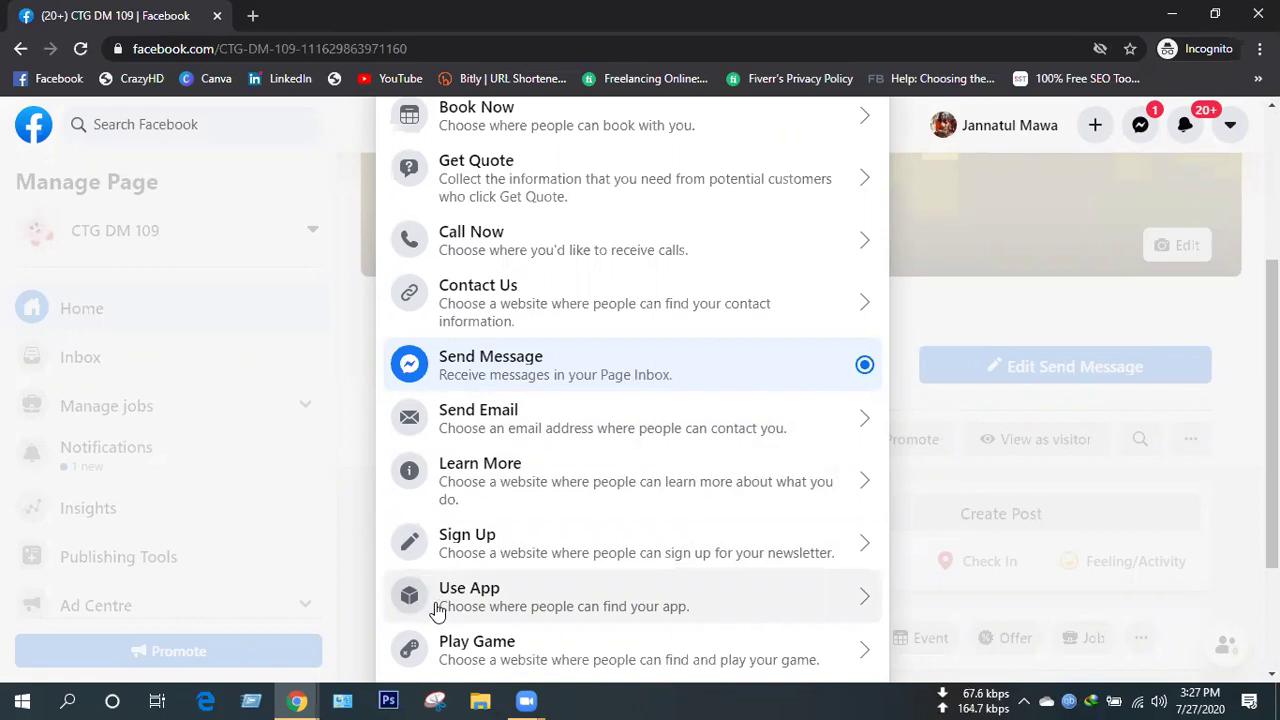
click(504, 605)
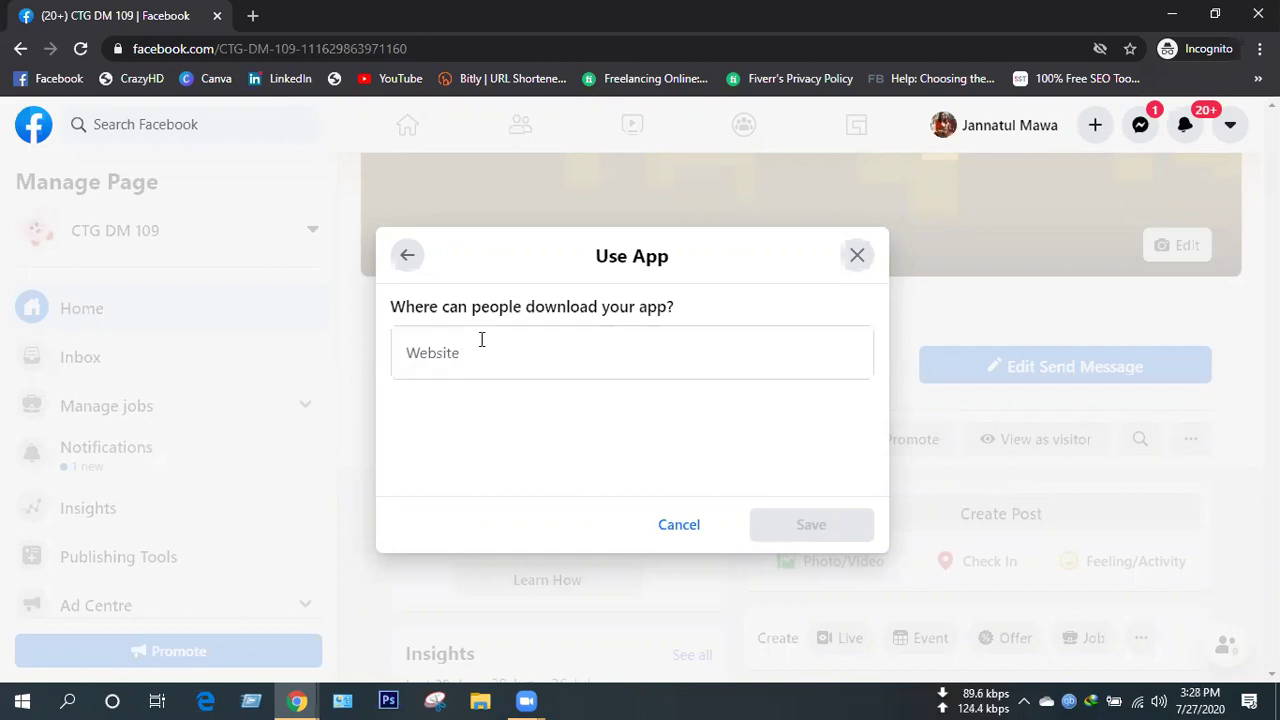
click(711, 372)
click(408, 256)
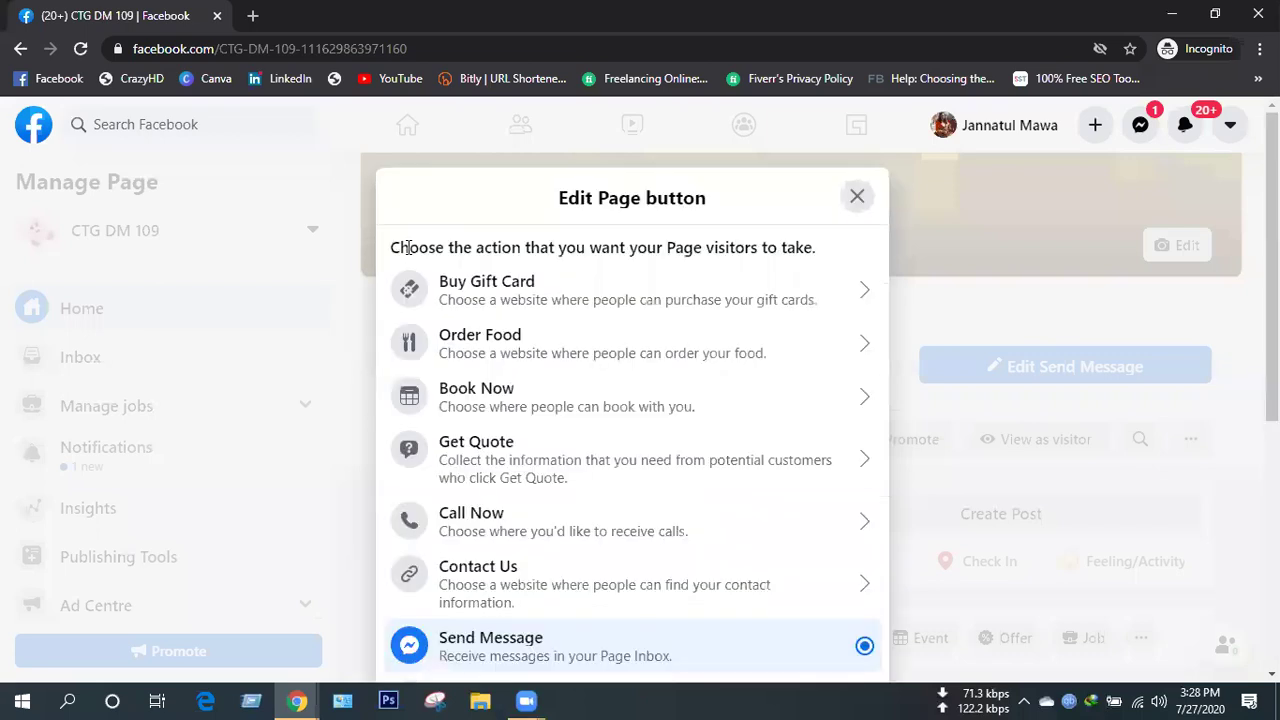
Look at the phone number form of the Call Now action and return to the list of button actions.
scroll(627, 410, down, 2)
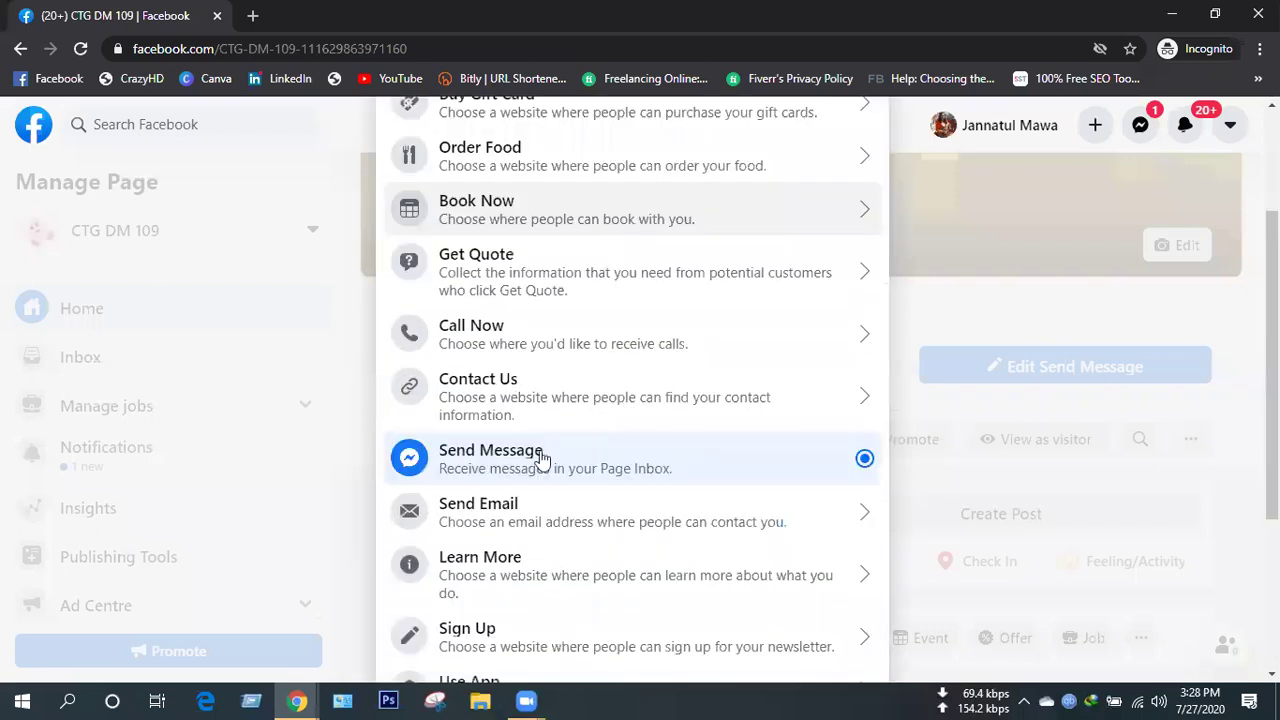
scroll(487, 447, up, 1)
click(487, 447)
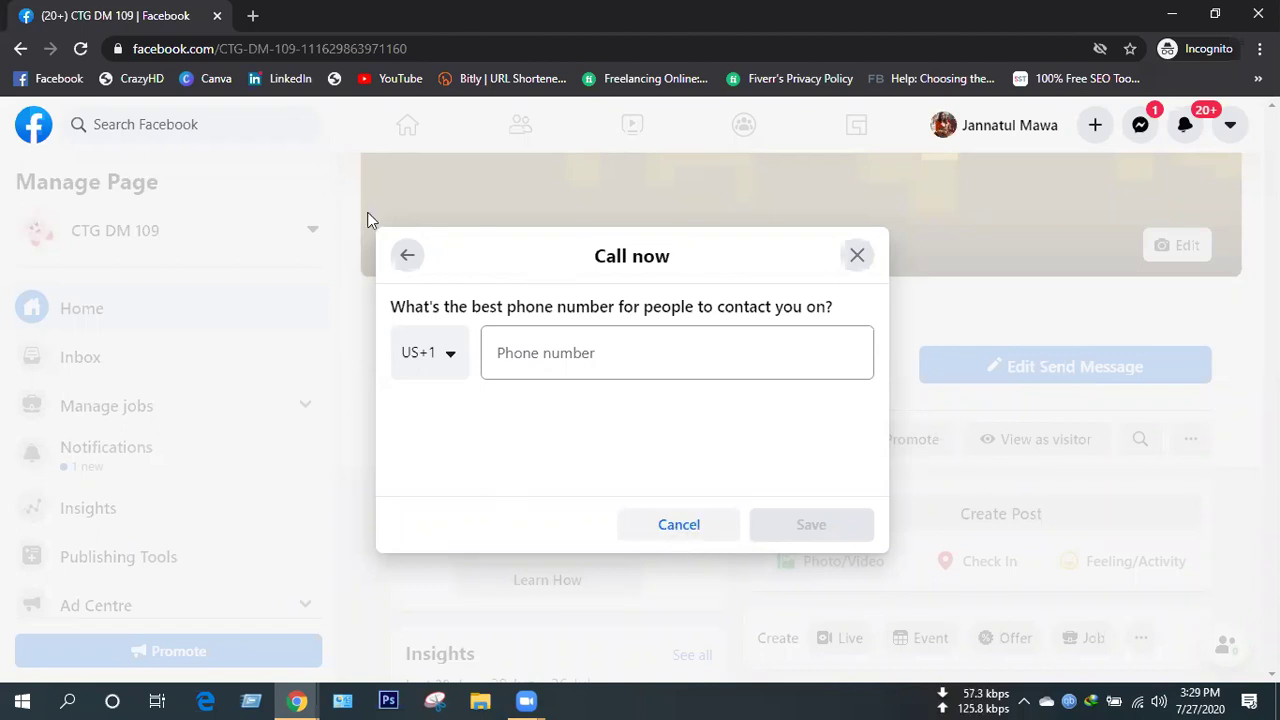
click(405, 260)
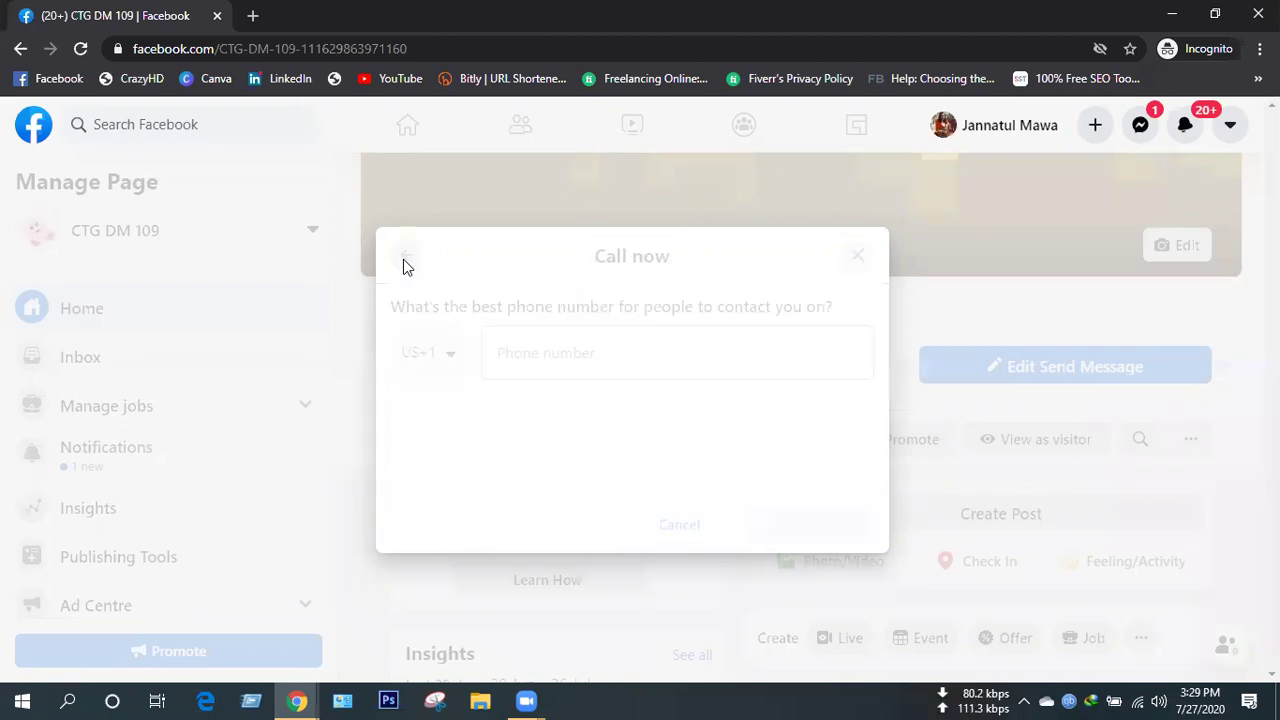
Change the Page button to Send Email, fill in the contact email address from the saved suggestions and save.
scroll(540, 370, down, 2)
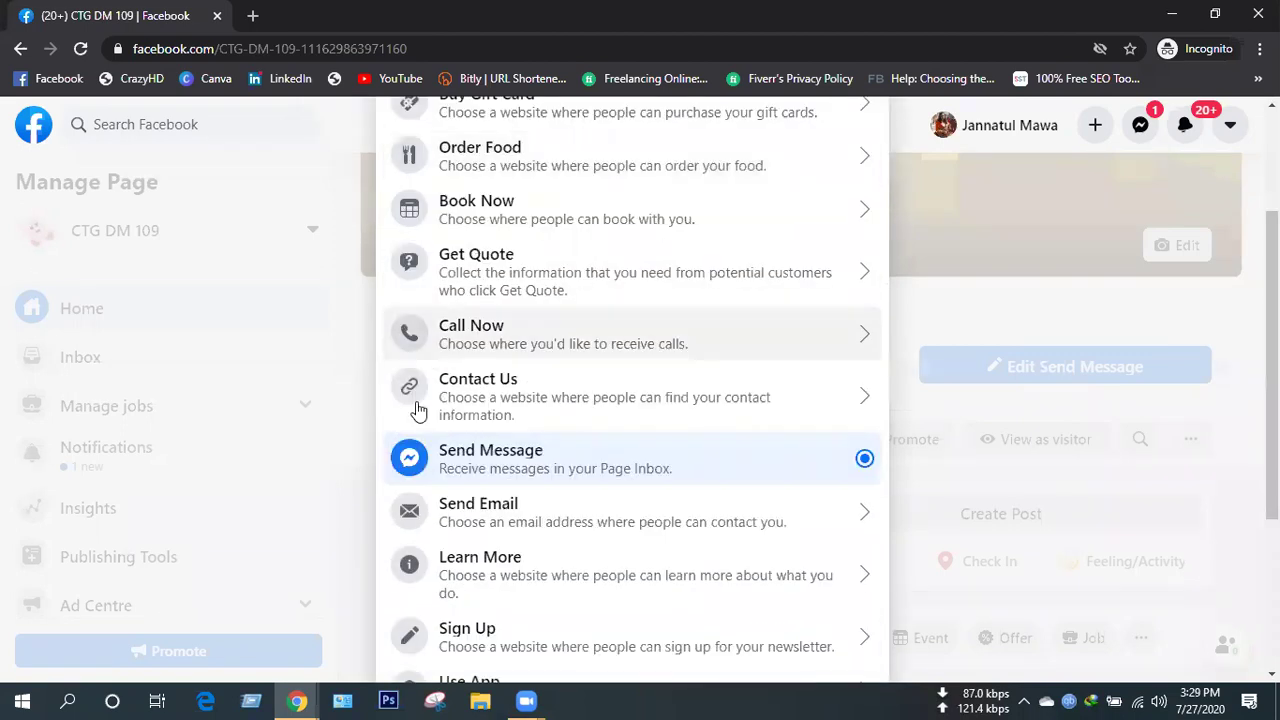
click(500, 526)
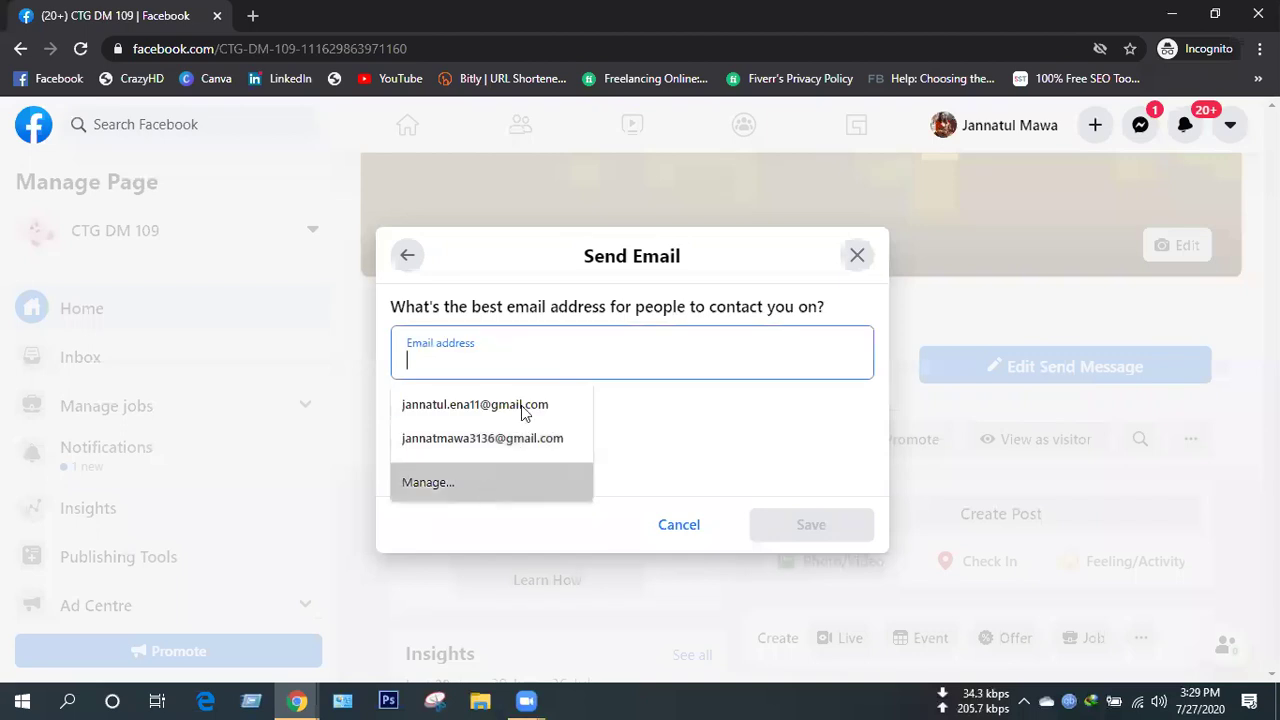
click(524, 408)
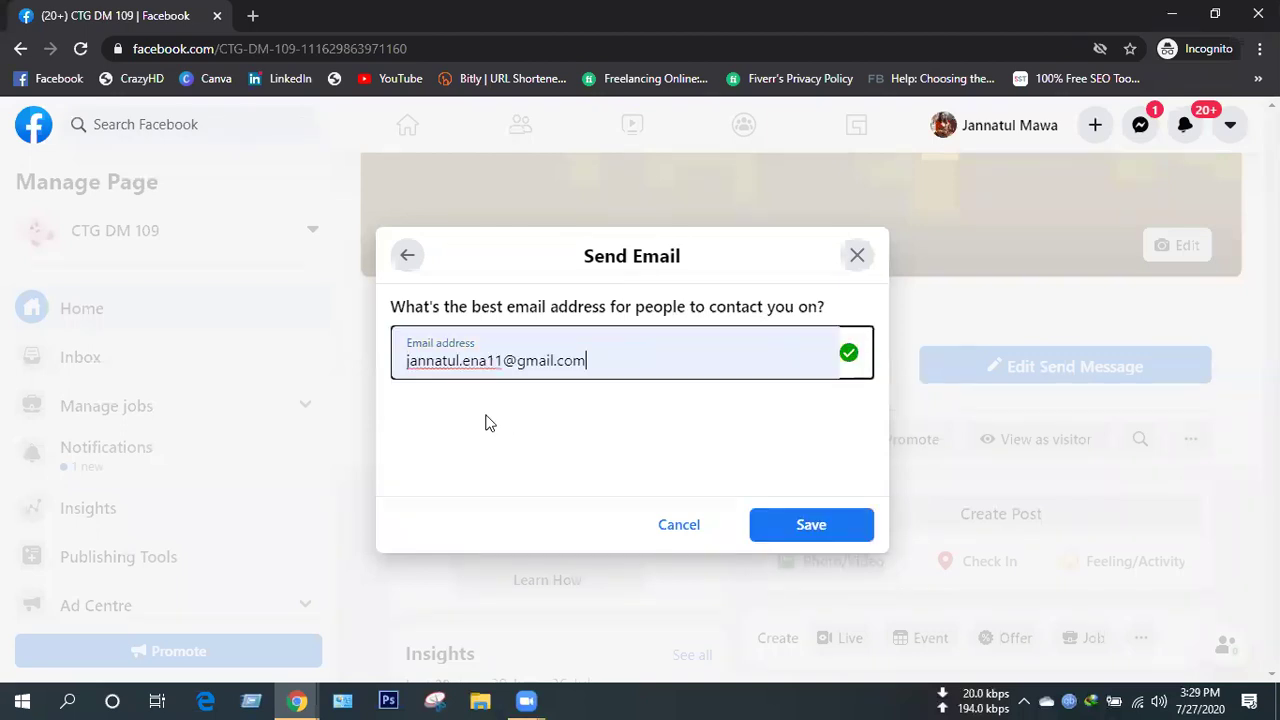
click(805, 533)
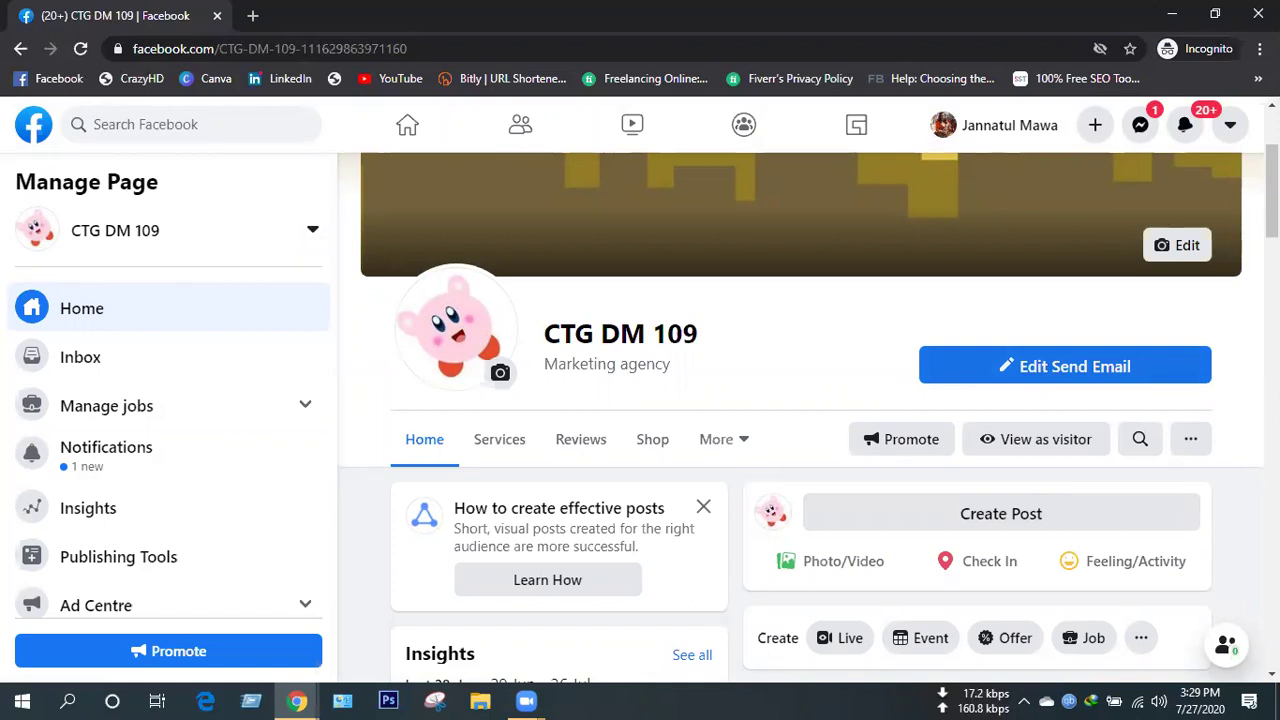
View the Page as a visitor to check its action button, and leave the visitor view.
click(1029, 445)
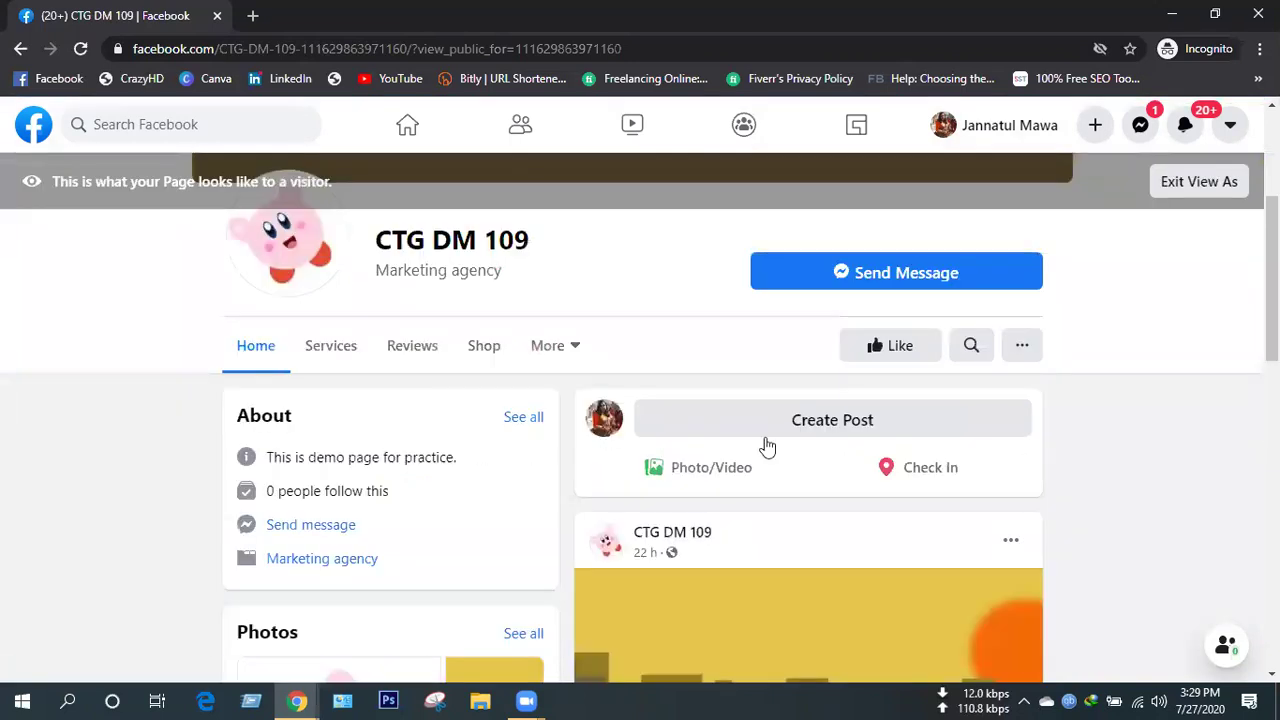
scroll(880, 330, down, 2)
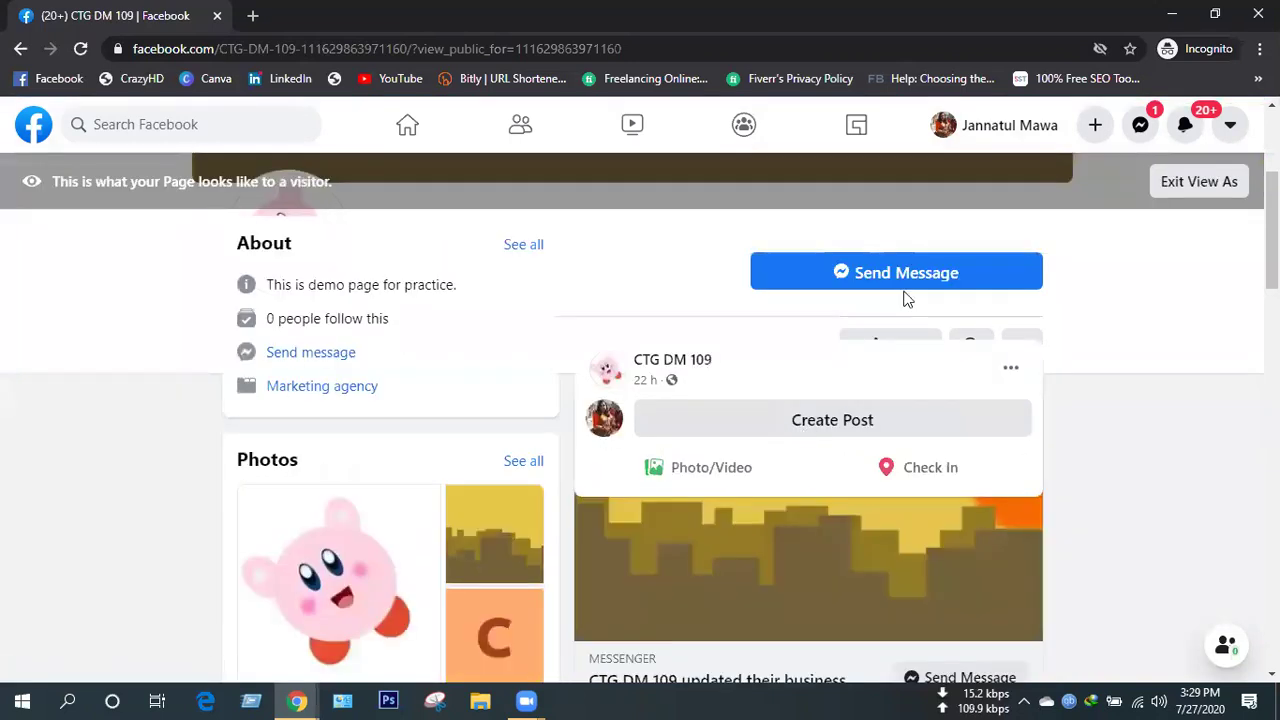
scroll(860, 366, up, 2)
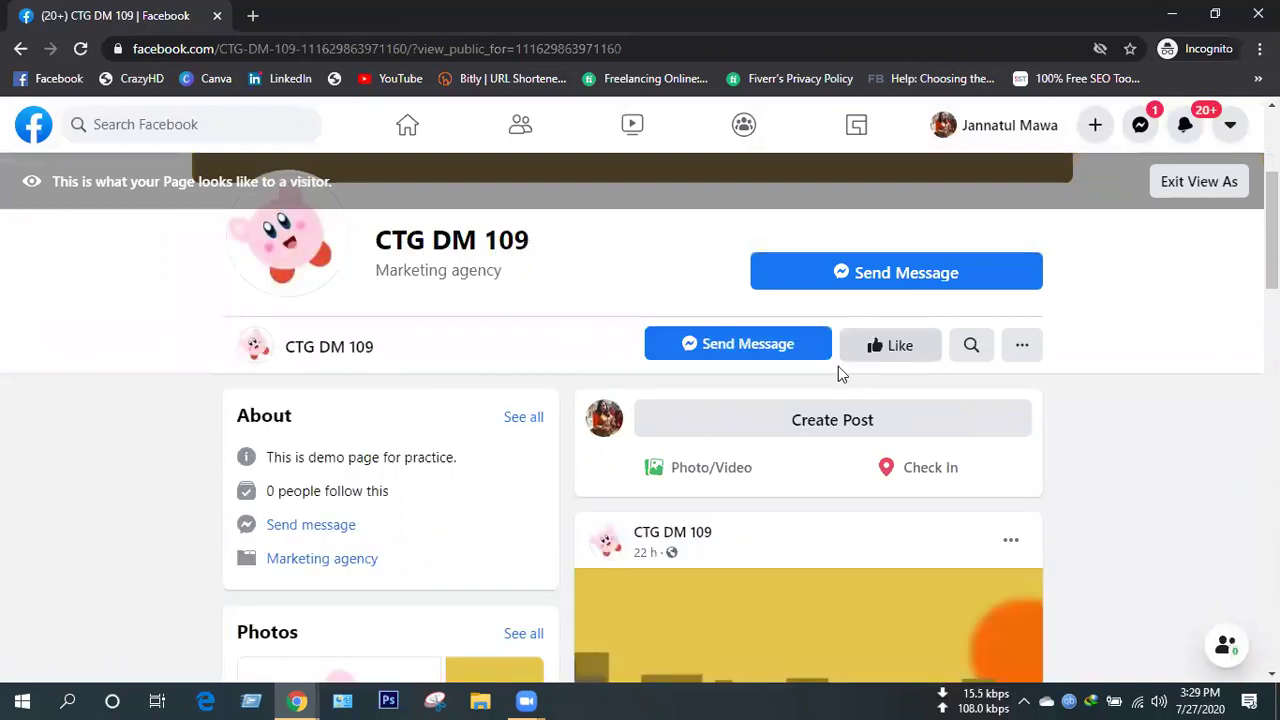
click(1213, 188)
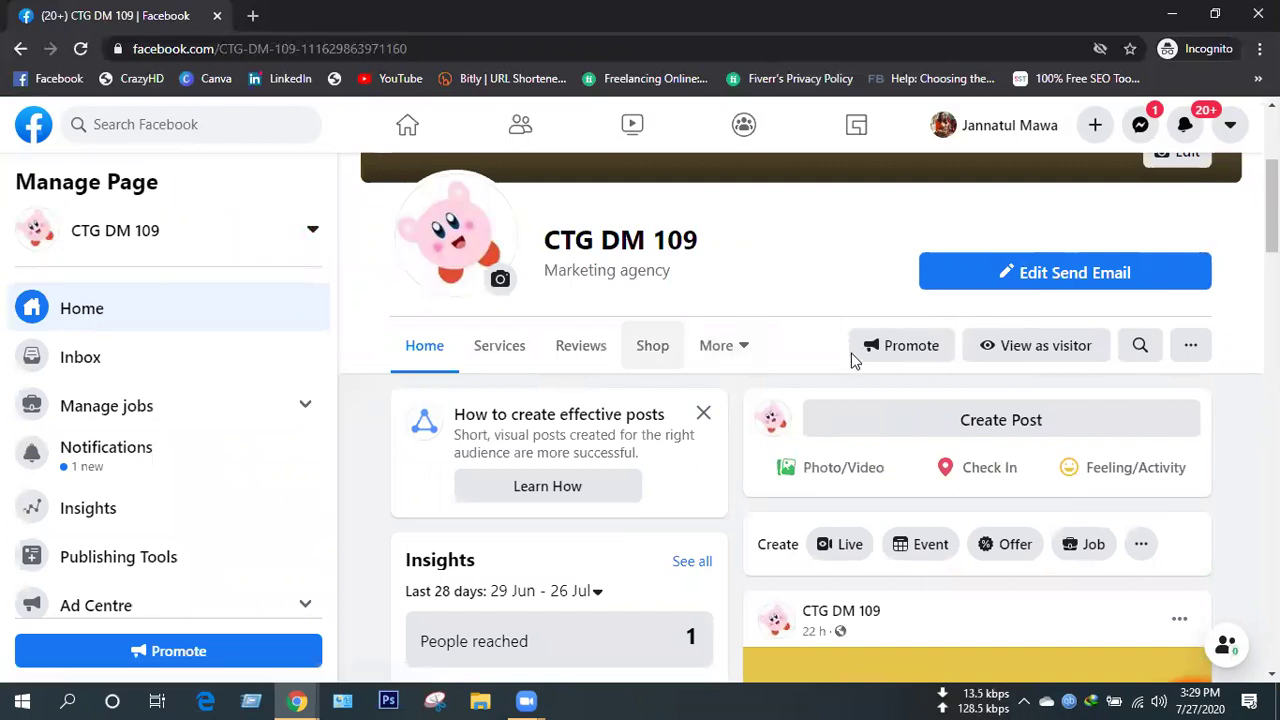
Reload the Page, check the Send Email button in the visitor view, and return to managing the Page.
scroll(853, 360, up, 3)
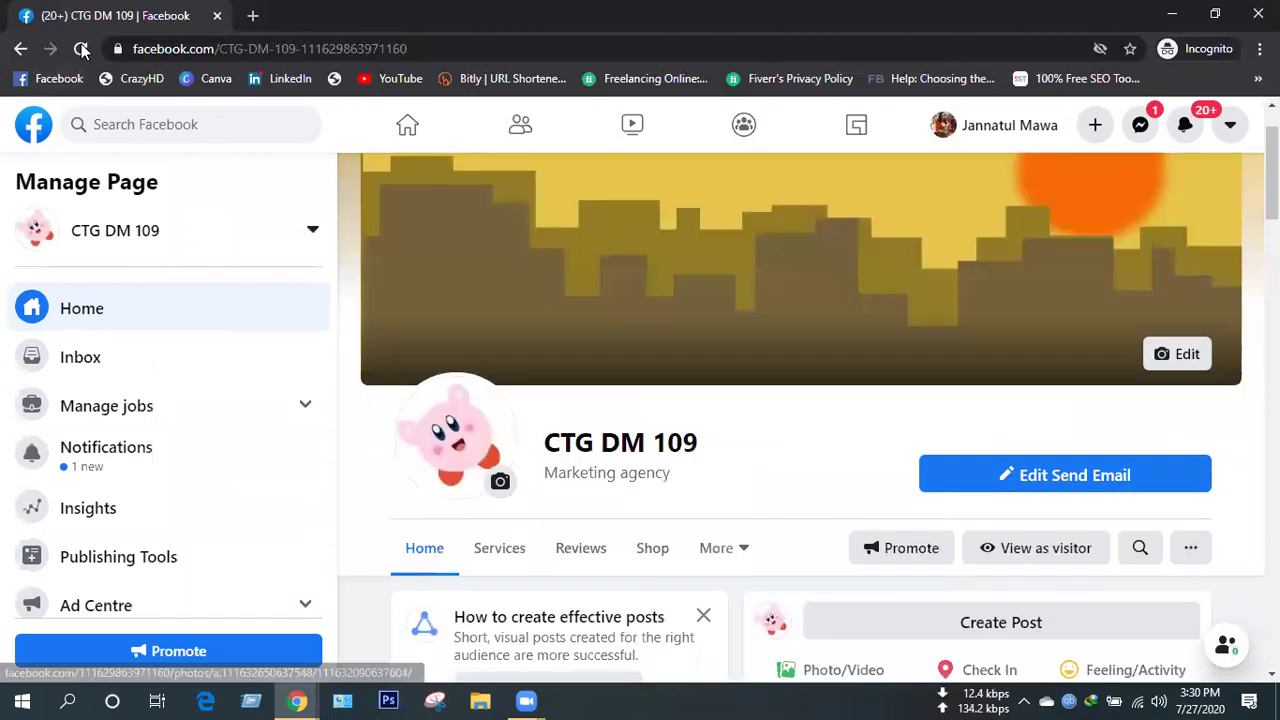
click(83, 50)
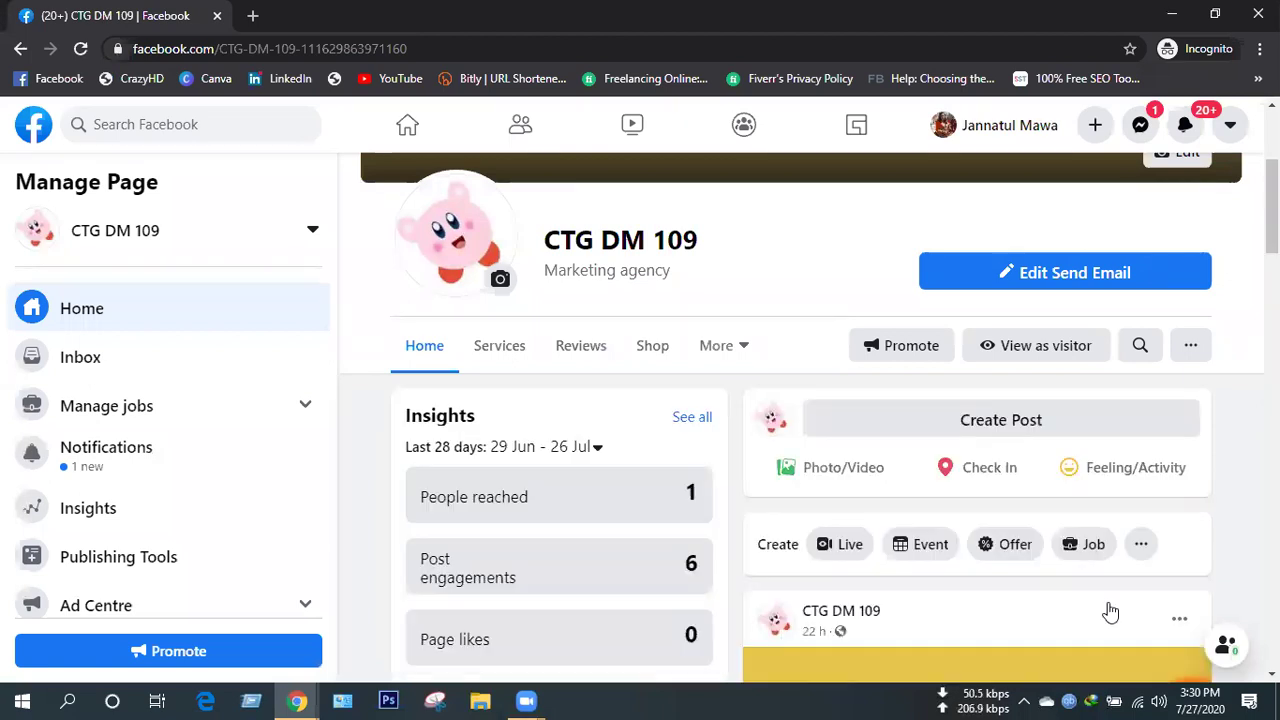
click(1025, 347)
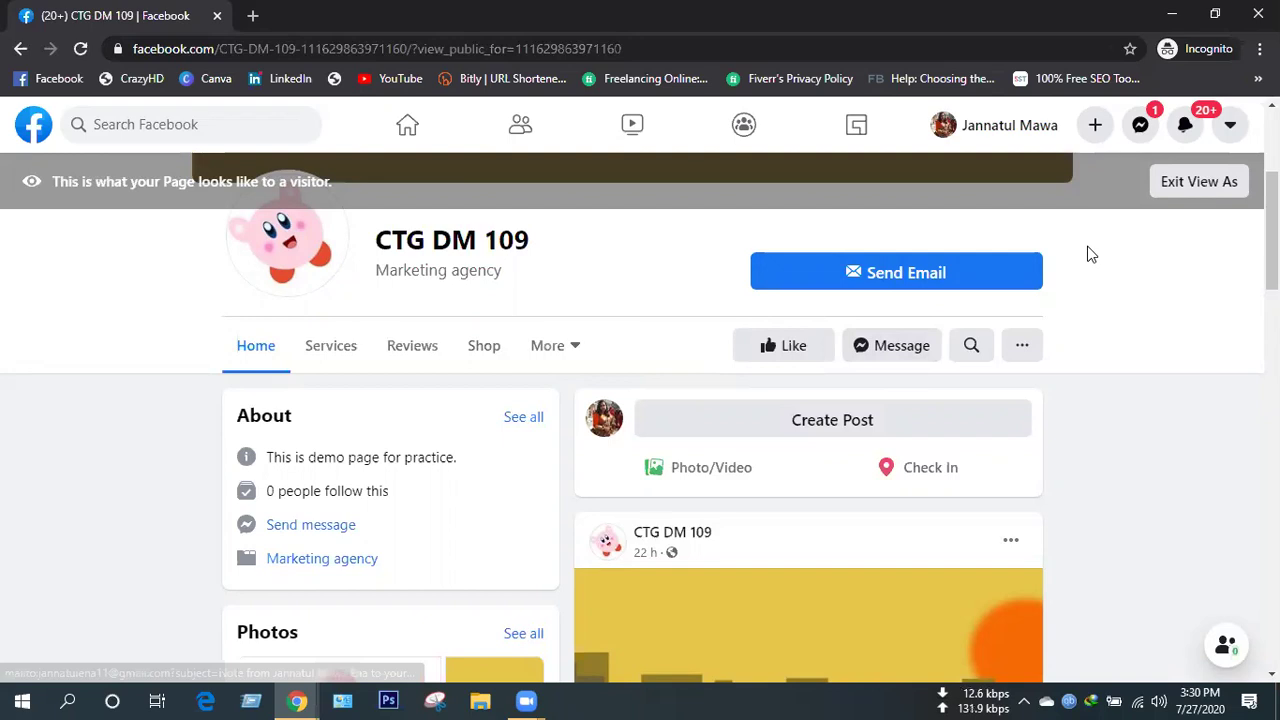
click(1200, 182)
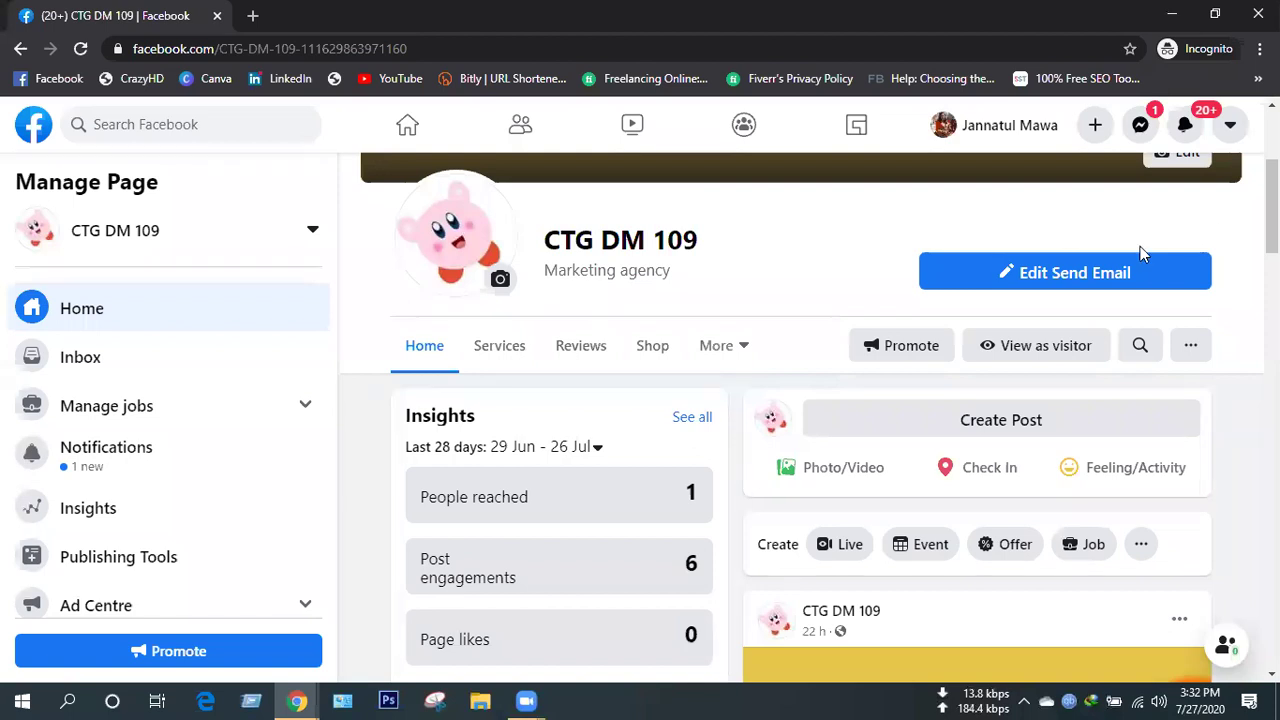
Review the actions available for the Page's Send Email button and close the list without changing the choice.
click(1125, 273)
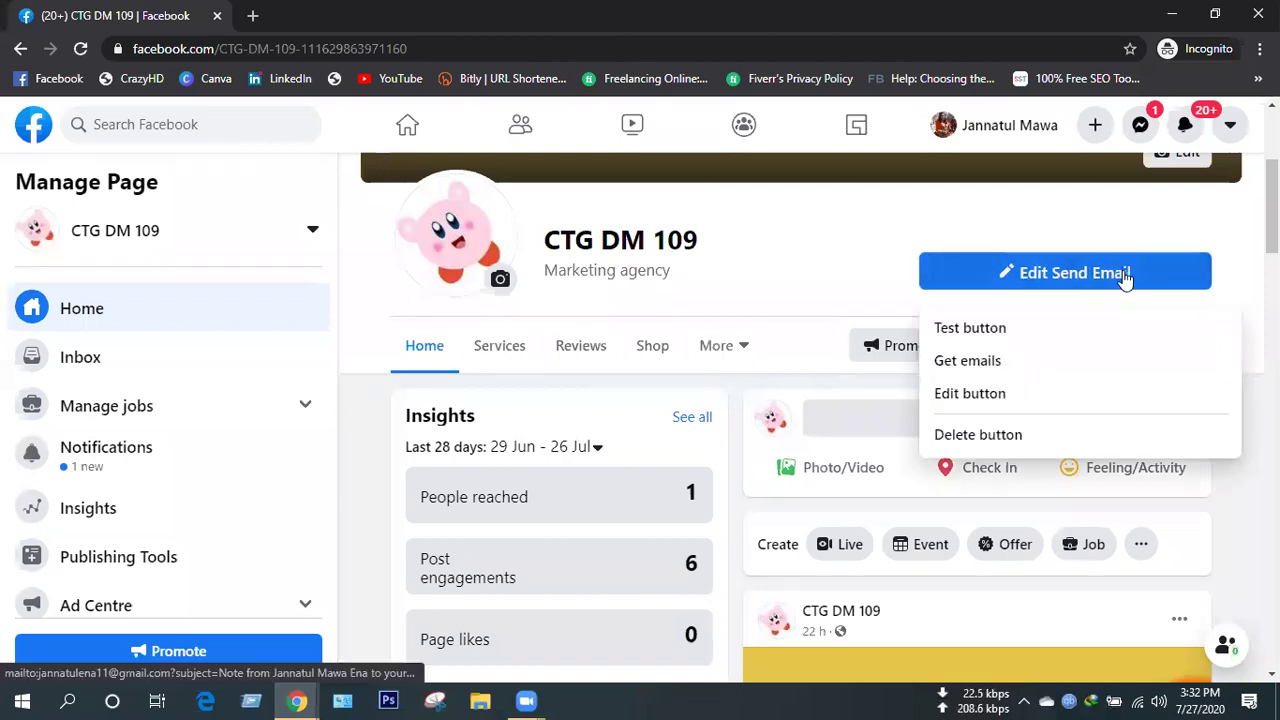
click(962, 400)
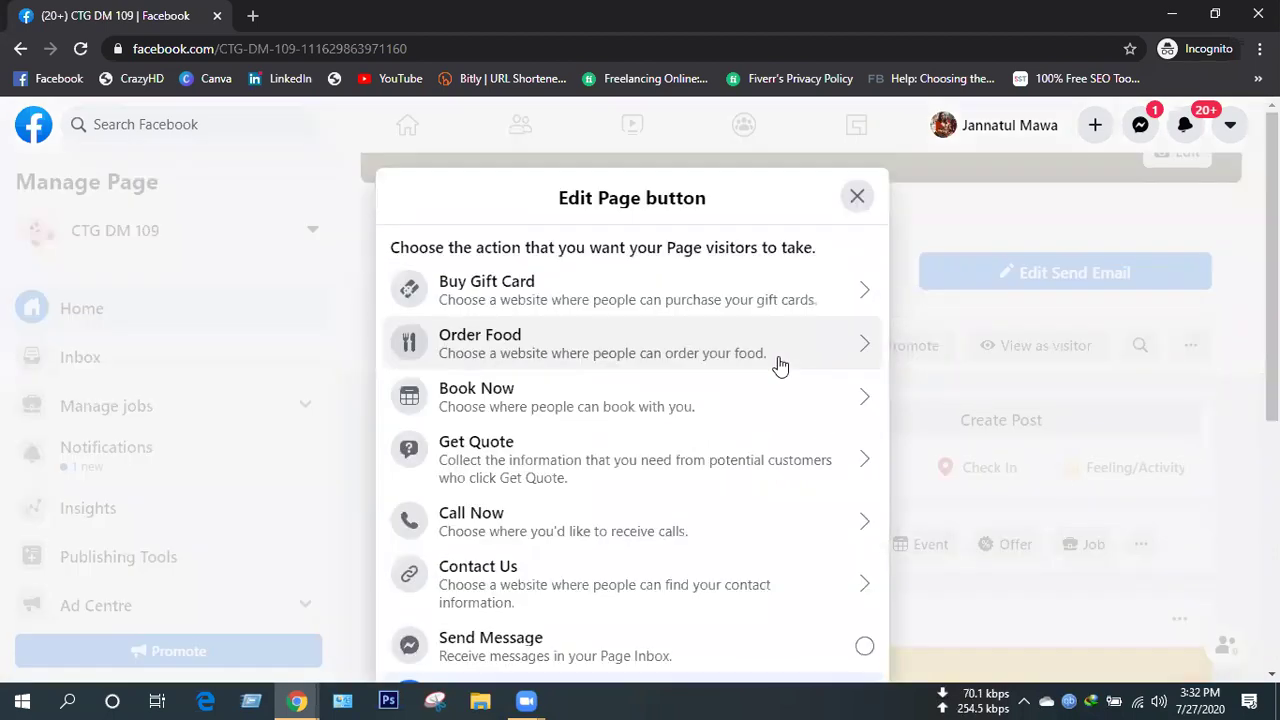
scroll(780, 363, down, 3)
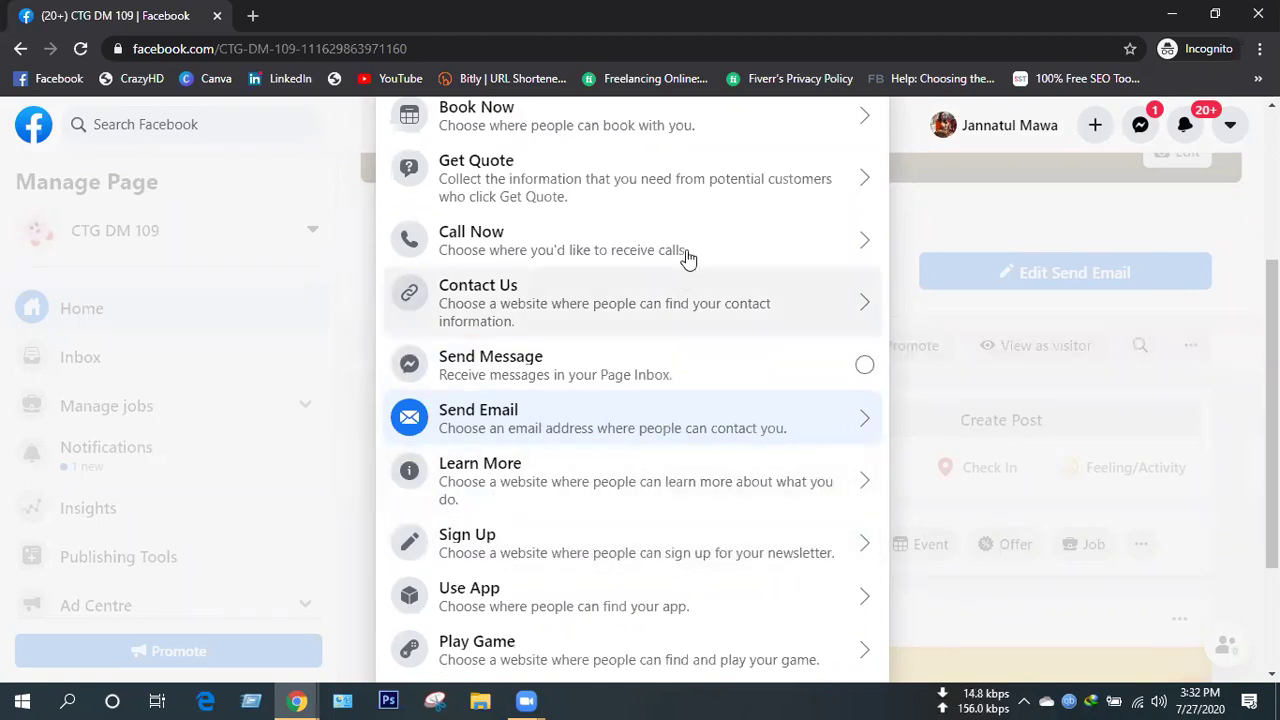
scroll(683, 268, up, 2)
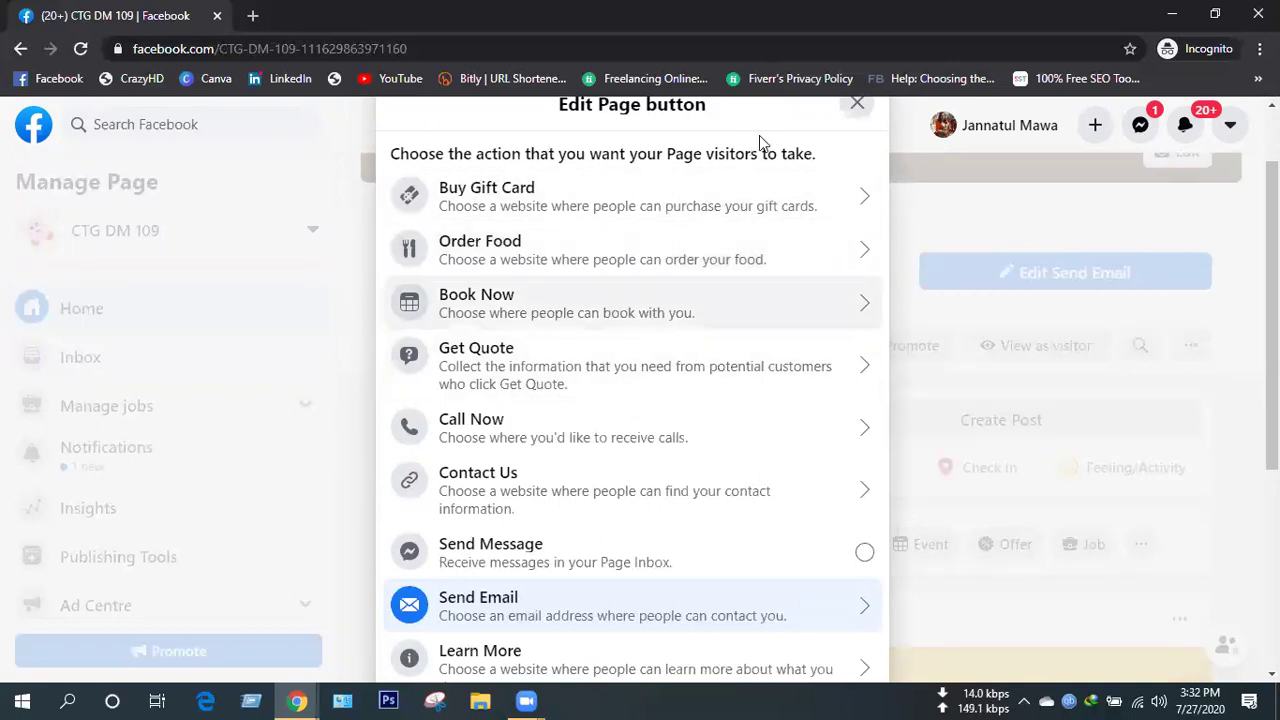
click(857, 107)
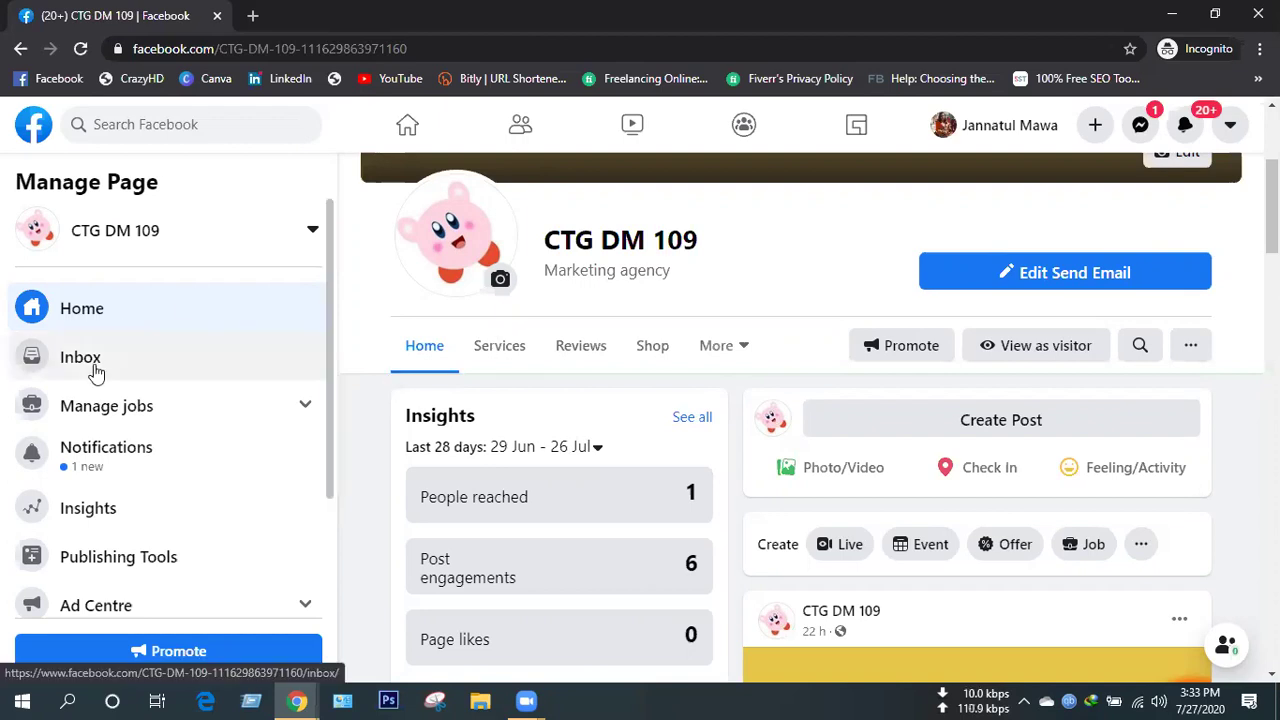
Open the Page's Inbox to look over its message and comment sections, and return to the Page's home.
scroll(873, 463, down, 5)
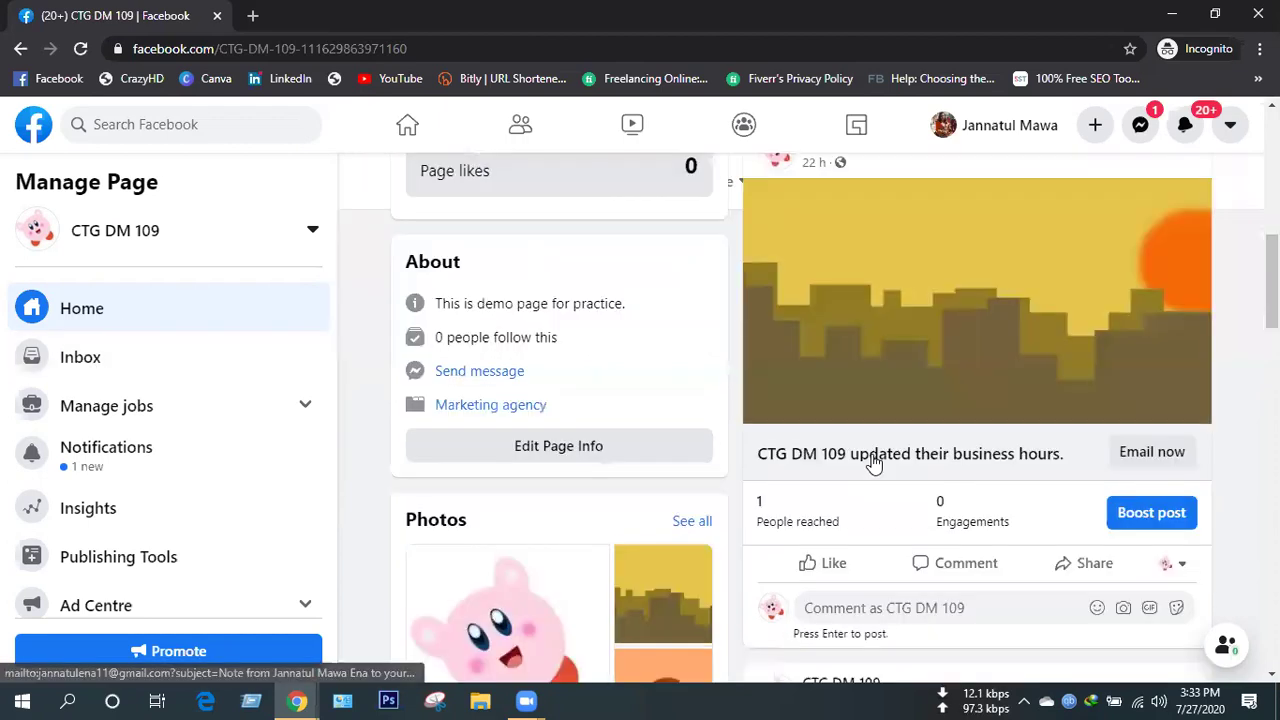
scroll(136, 460, up, 5)
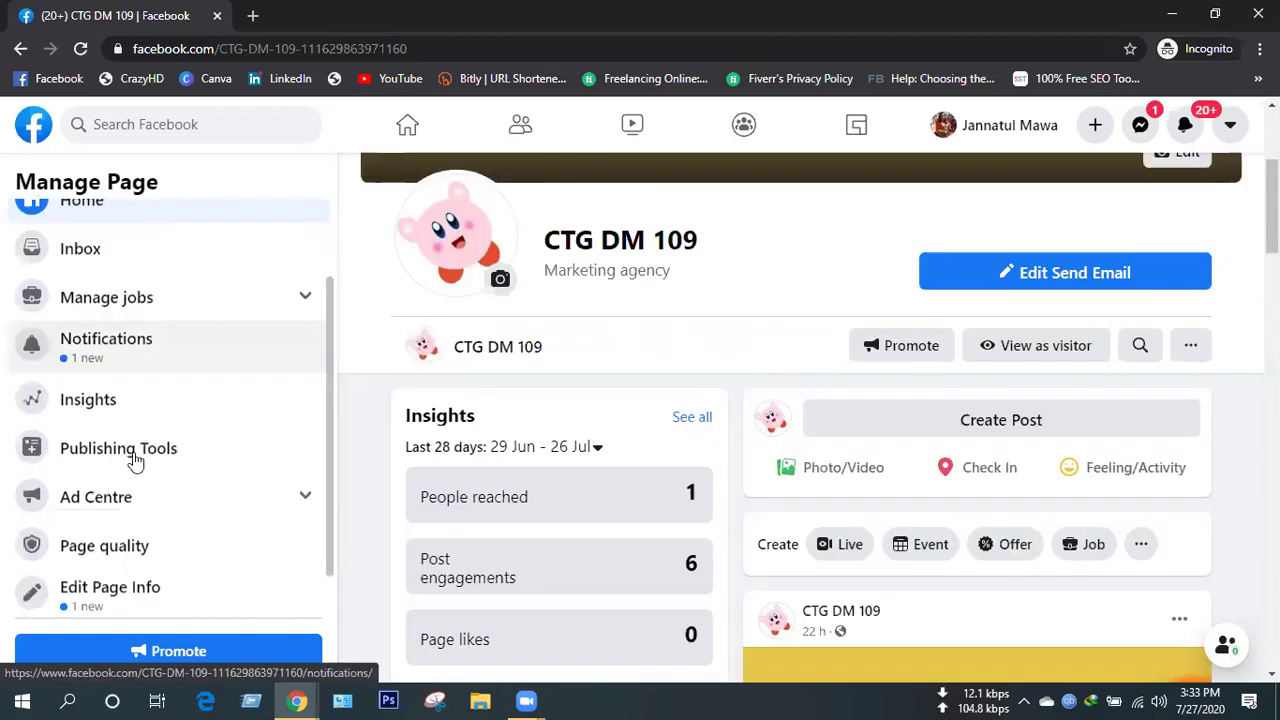
scroll(106, 371, up, 2)
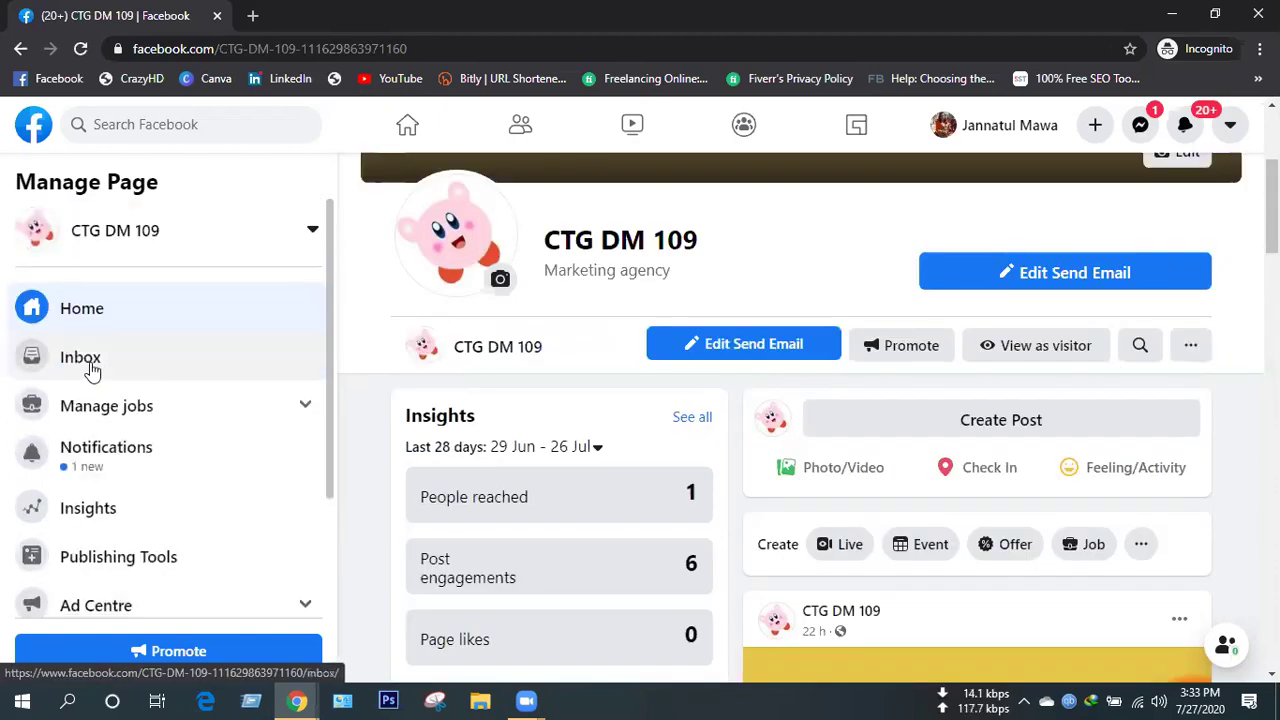
click(93, 370)
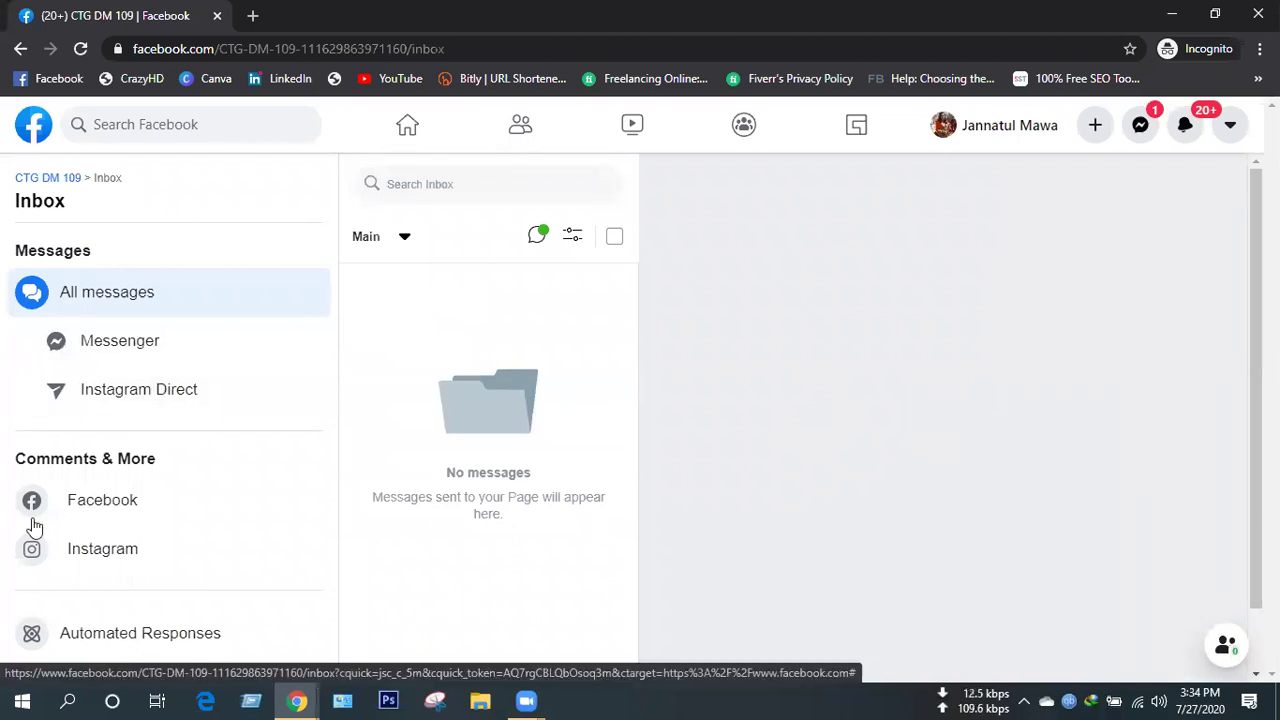
click(120, 505)
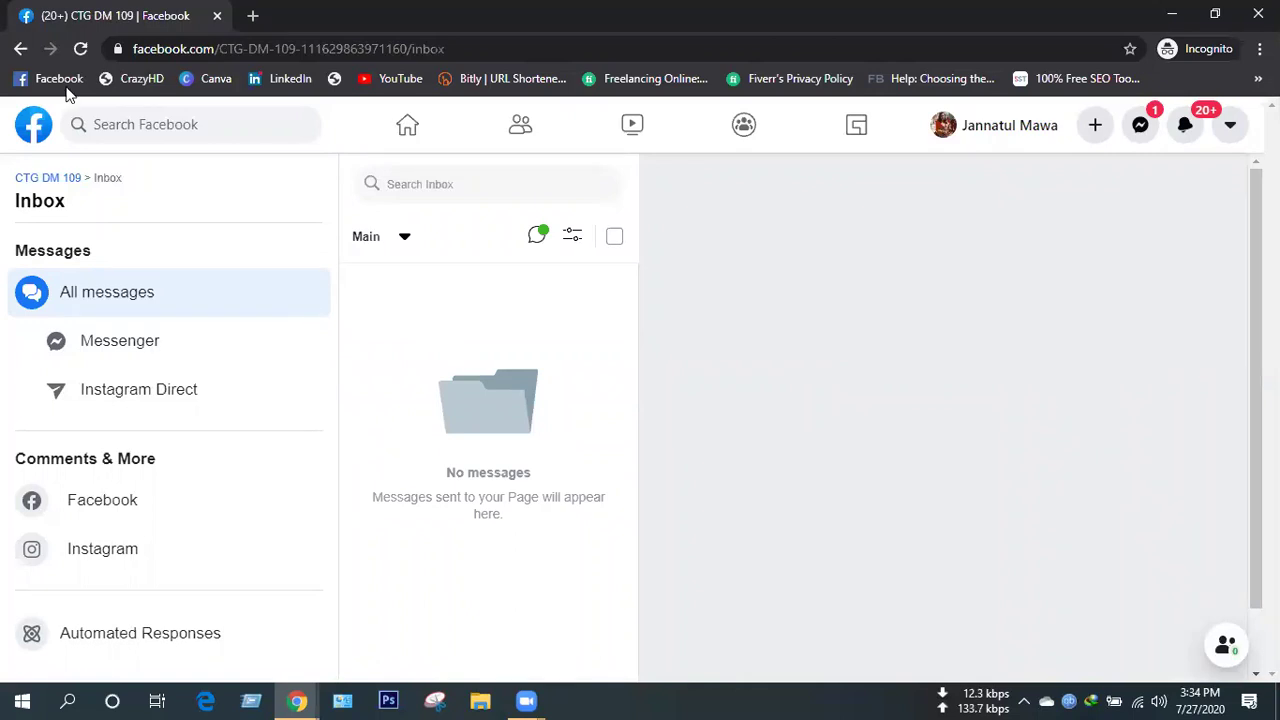
click(50, 189)
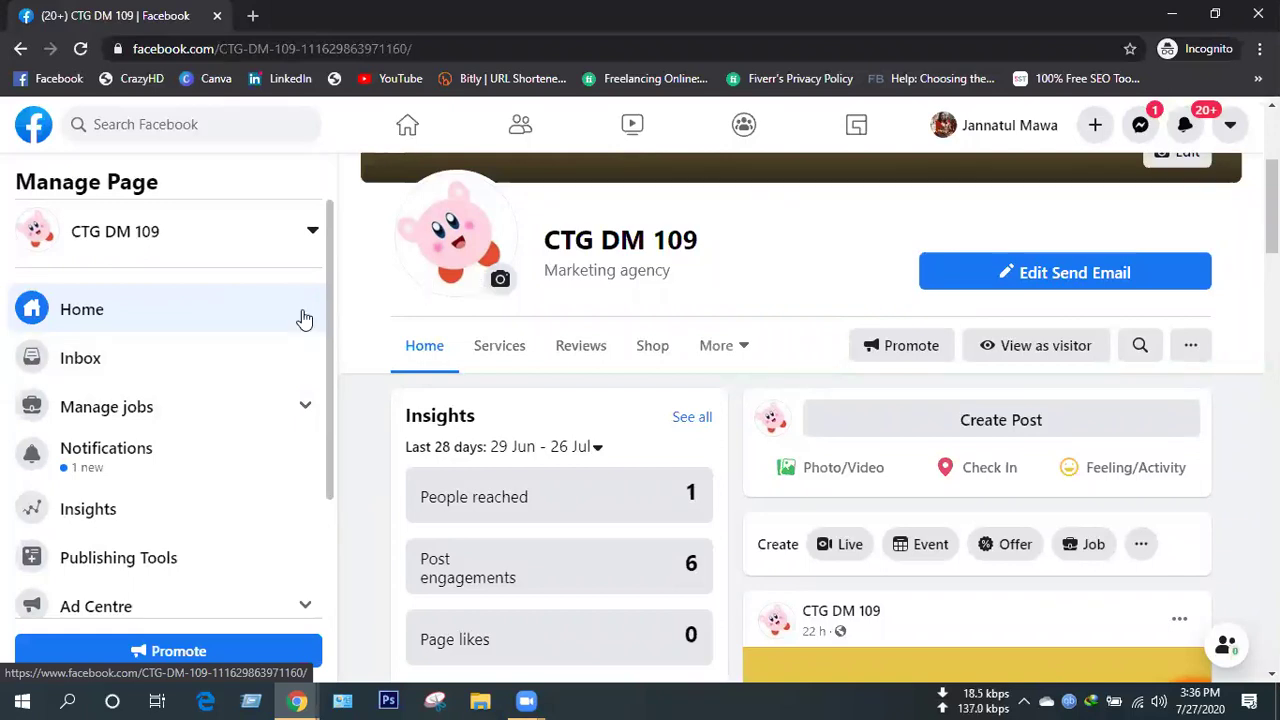
Open the Page's job management area and bring up the form for creating a new job.
scroll(304, 319, down, 2)
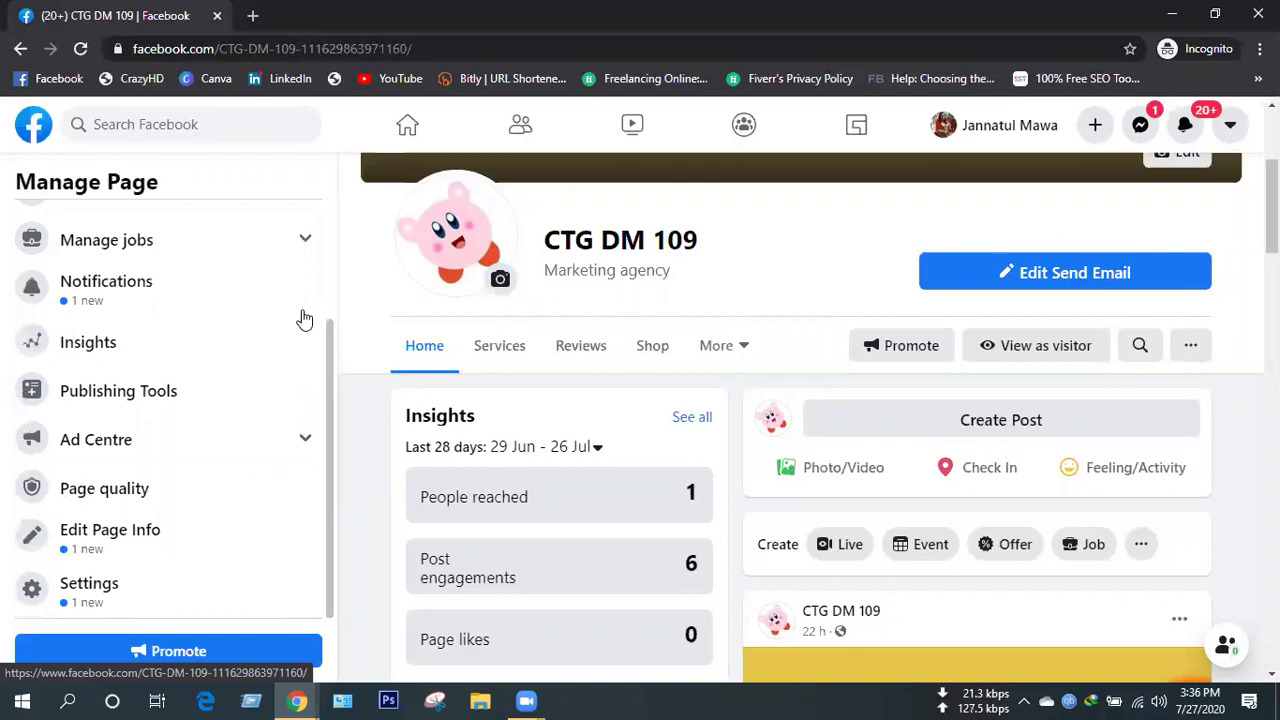
scroll(112, 352, up, 2)
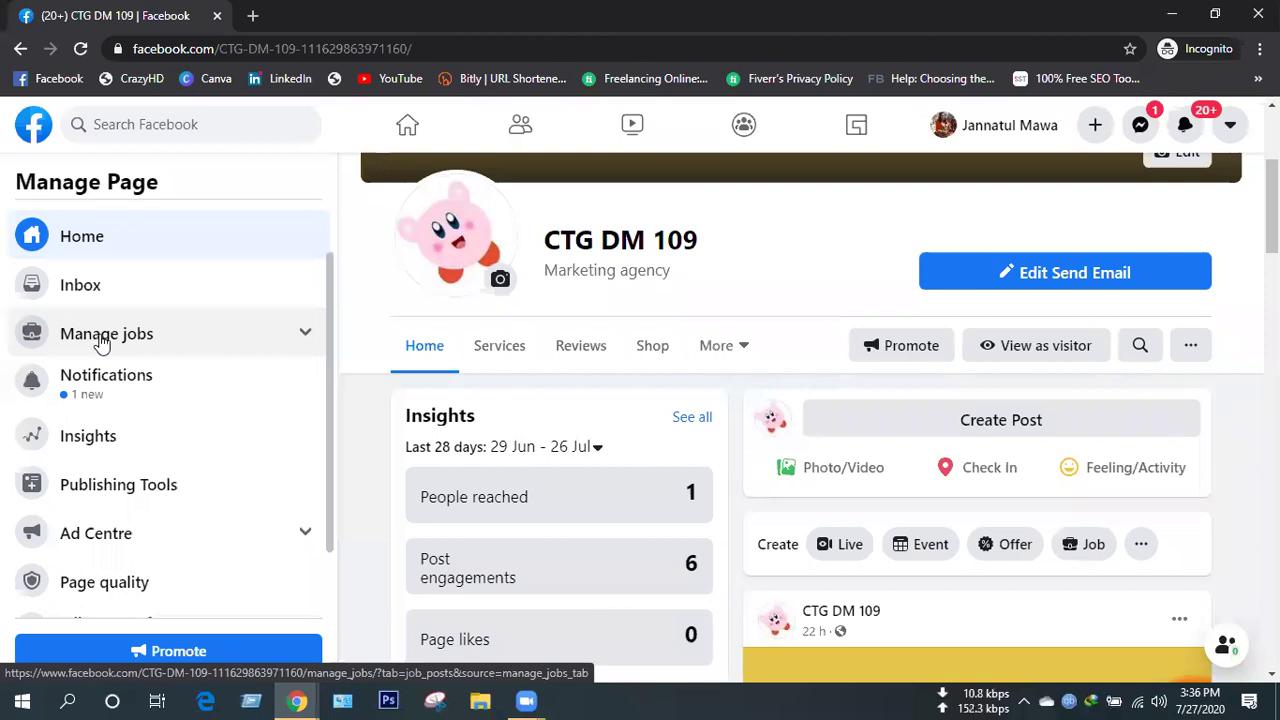
click(101, 342)
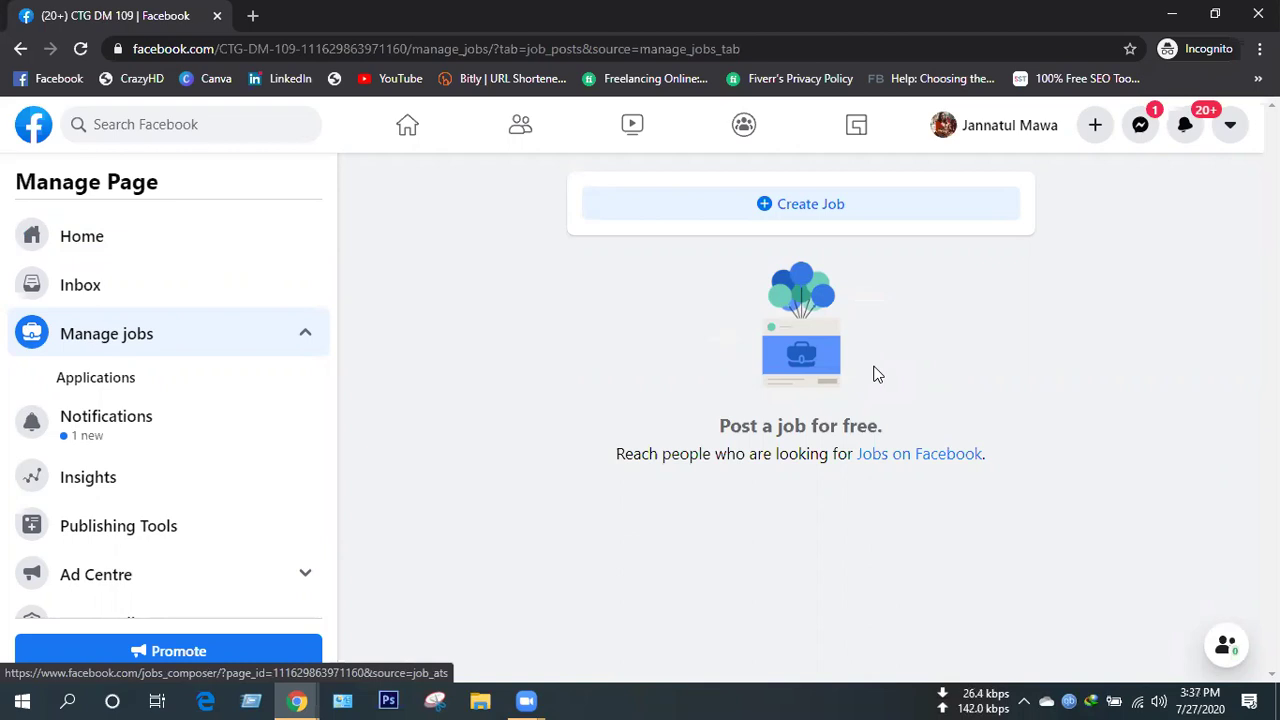
click(813, 212)
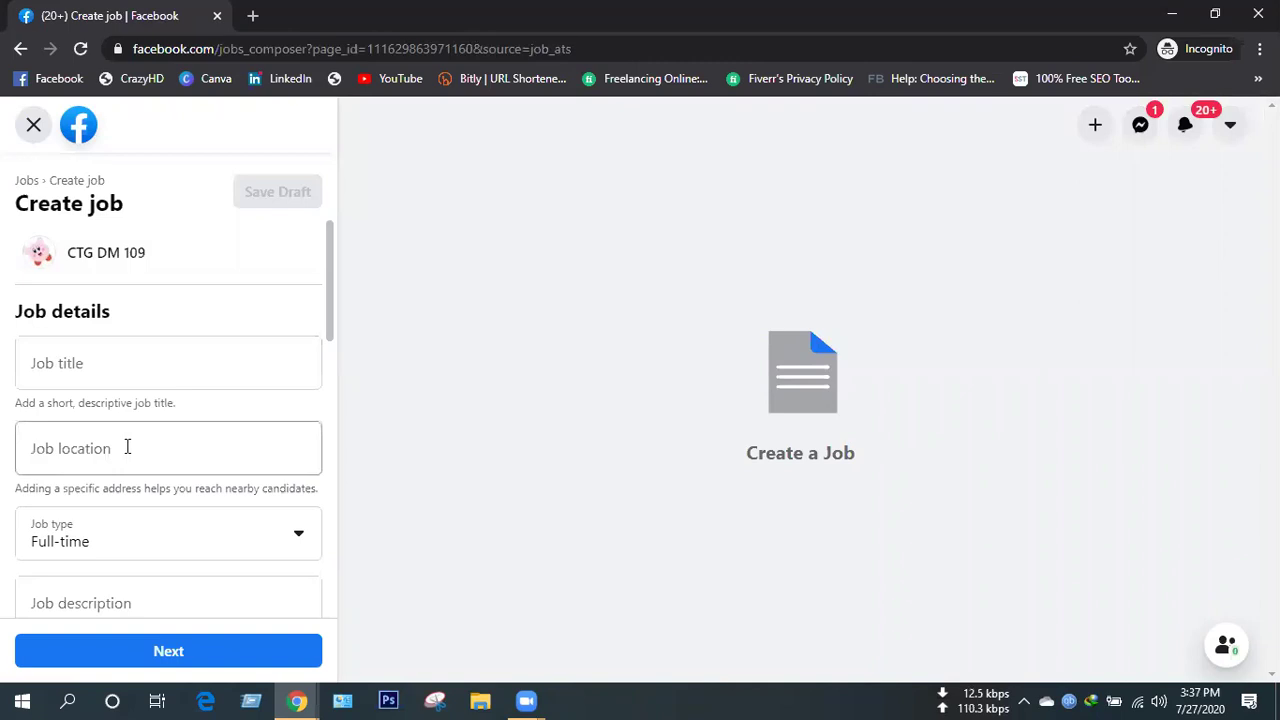
Look at the job type options and the job location suggestions in the job details, leaving both fields as they are.
scroll(169, 509, down, 1)
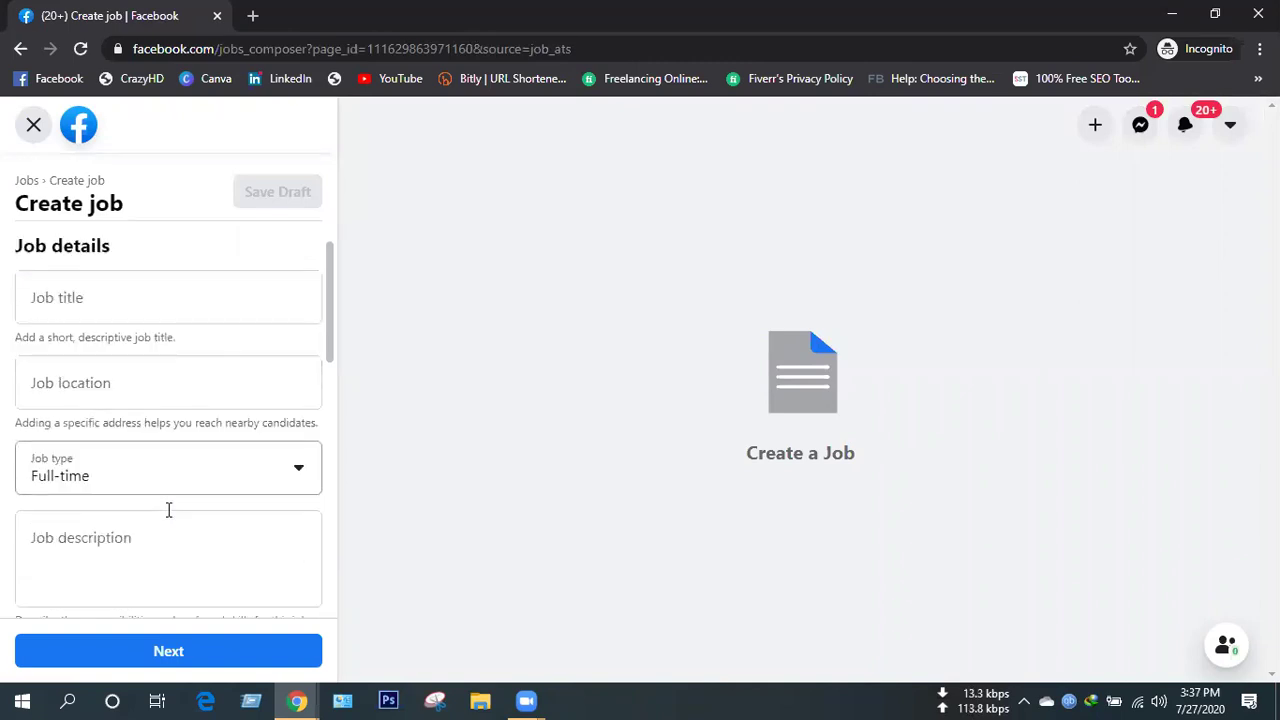
click(246, 449)
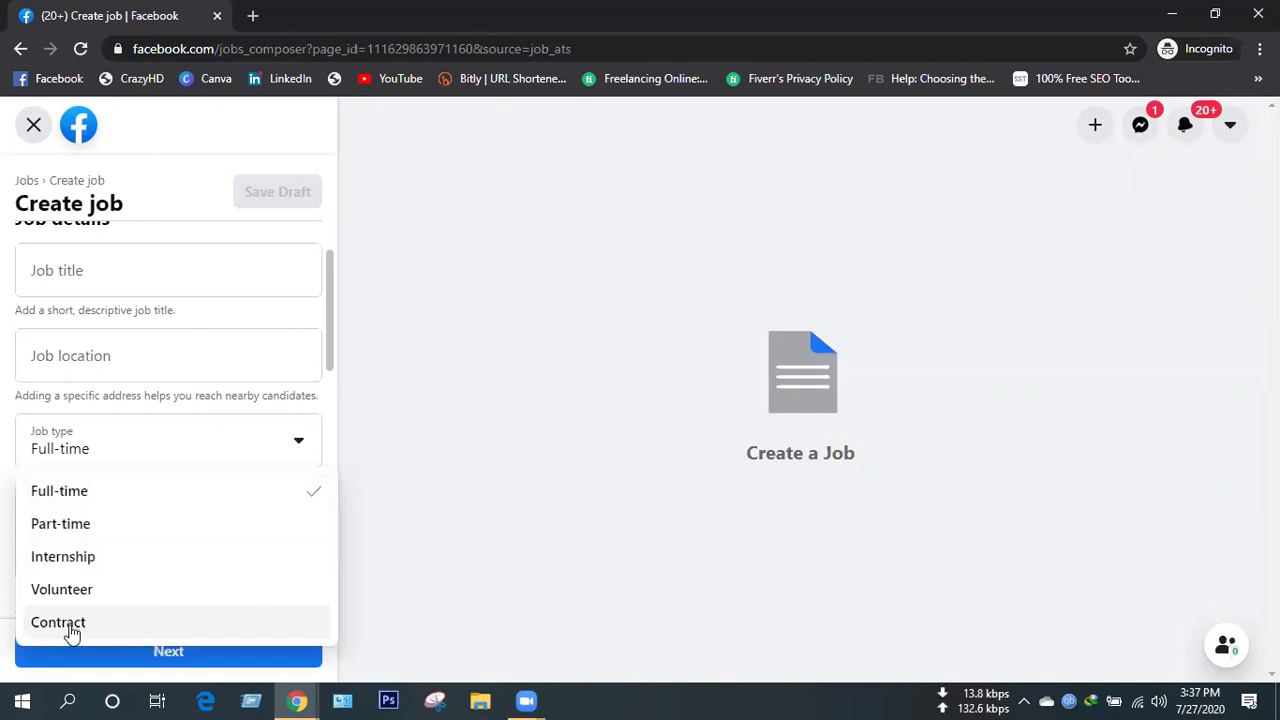
click(160, 362)
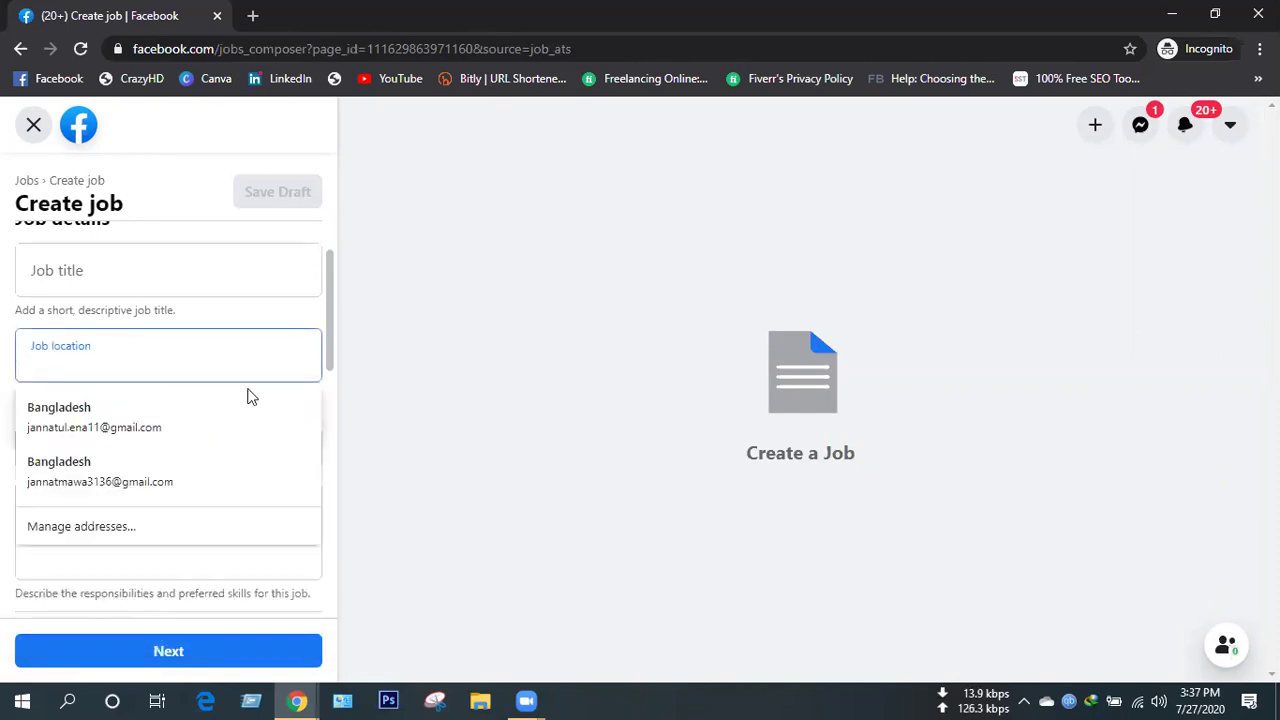
click(429, 504)
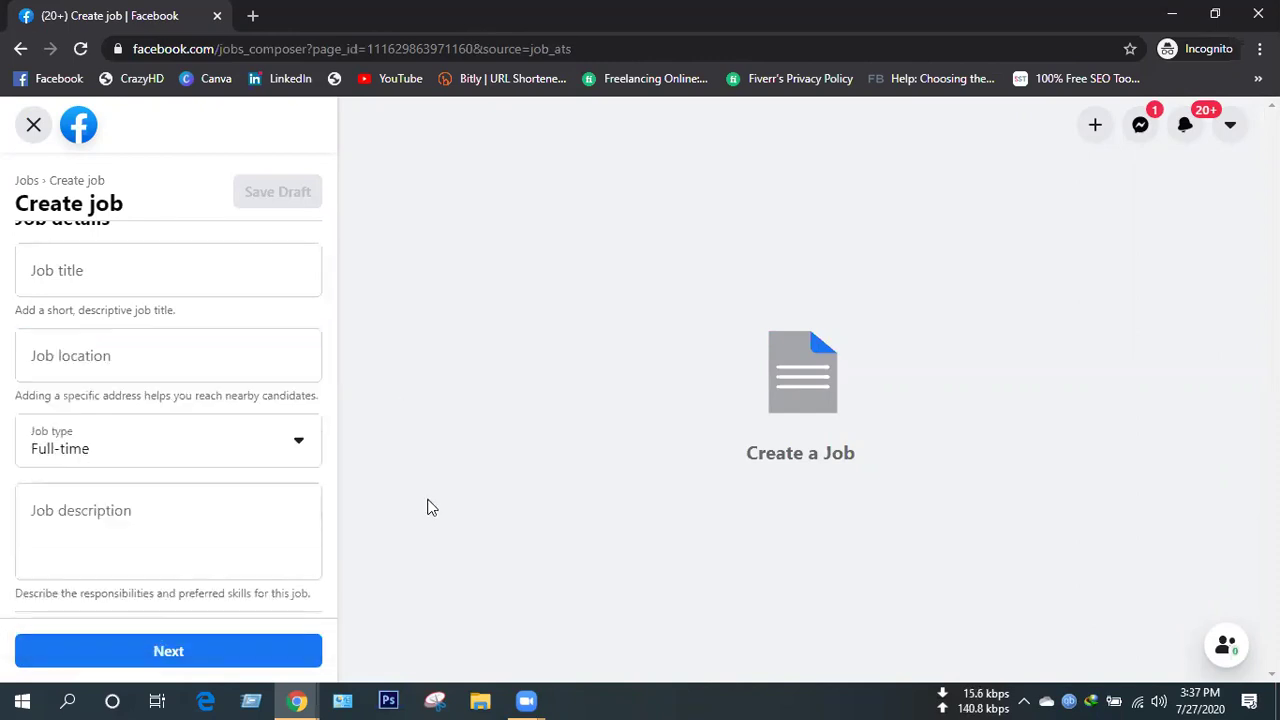
Examine the job description and salary range fields, including the salary type options, without choosing a different type.
scroll(149, 431, down, 1)
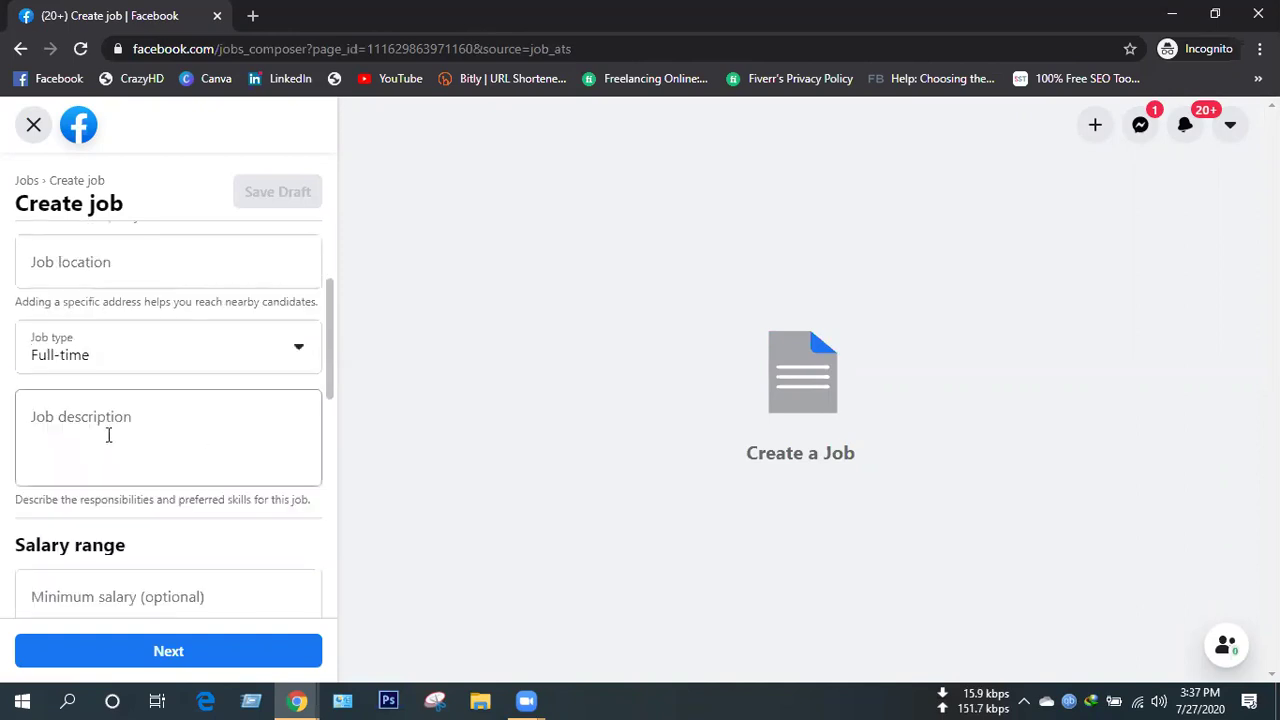
scroll(130, 440, down, 2)
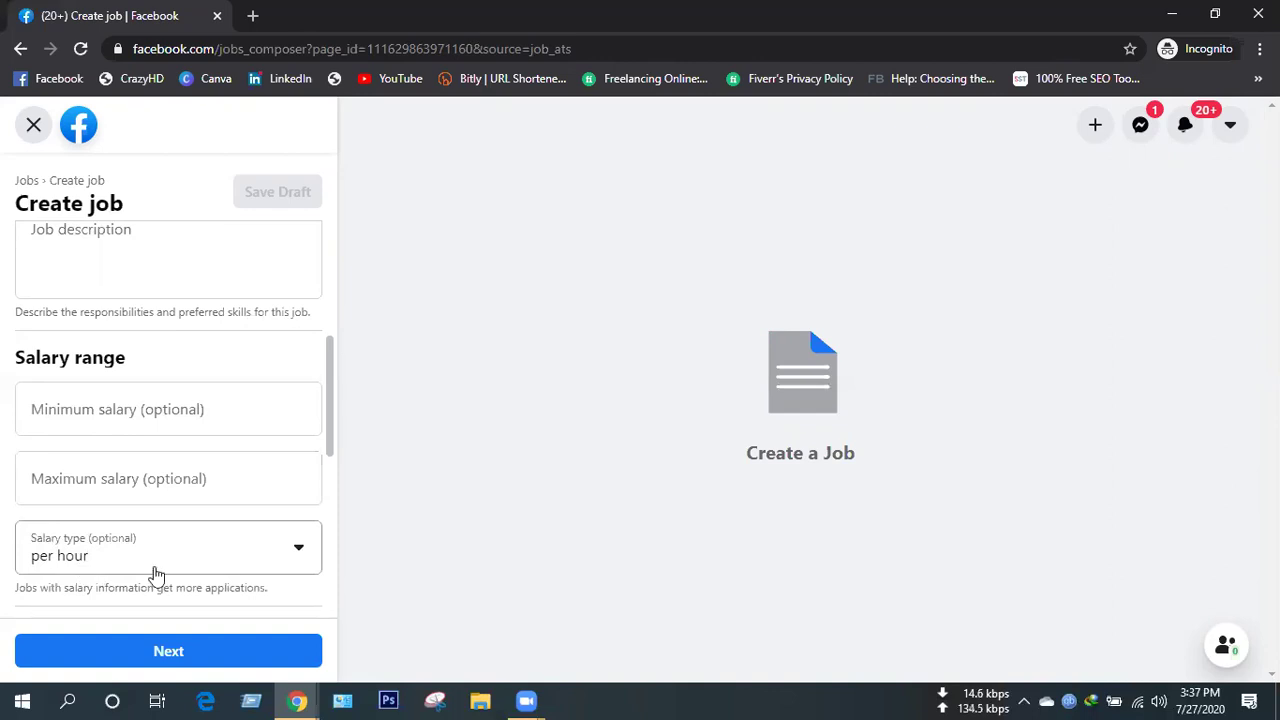
click(258, 555)
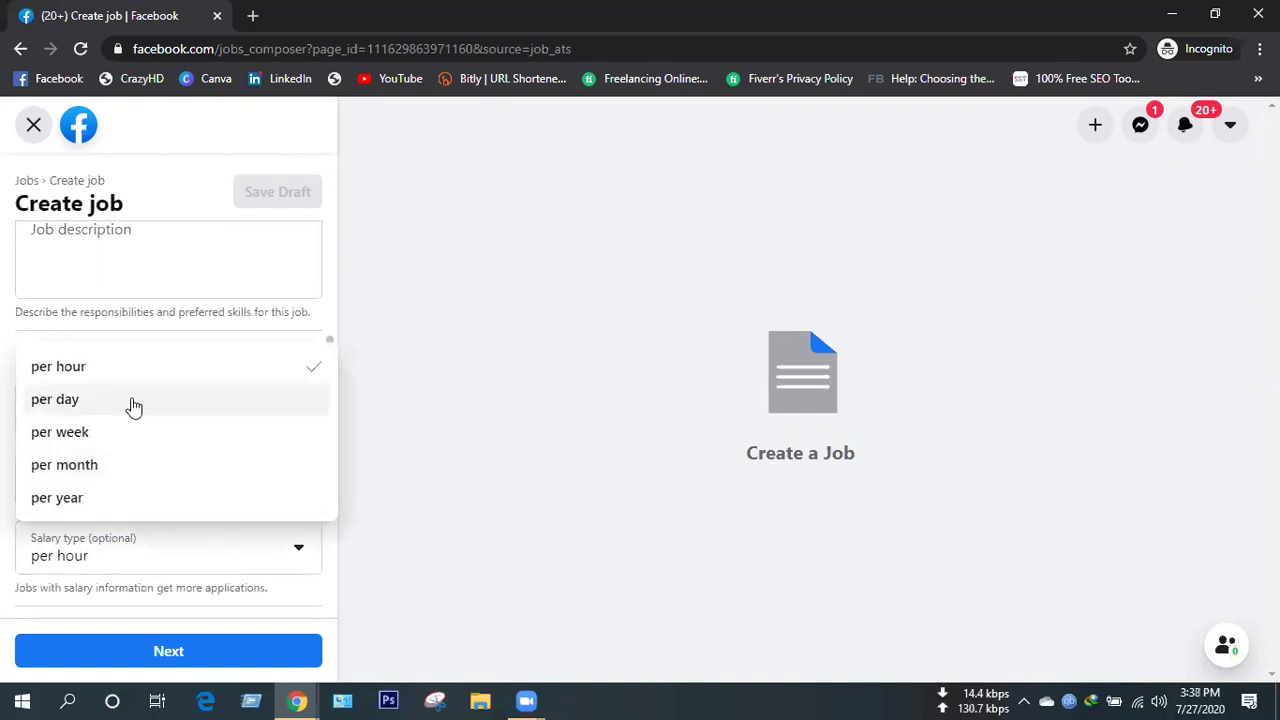
click(488, 462)
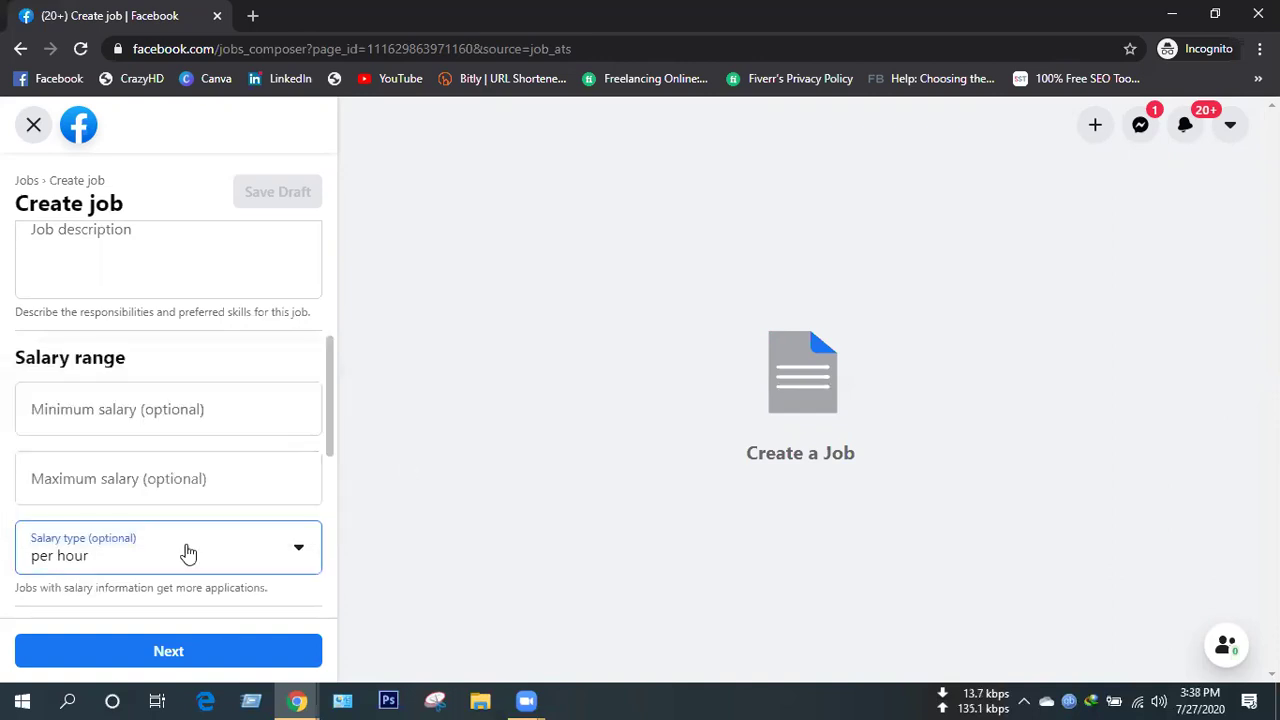
Look at the application question section and the optional email address field for receiving applications.
scroll(188, 550, down, 2)
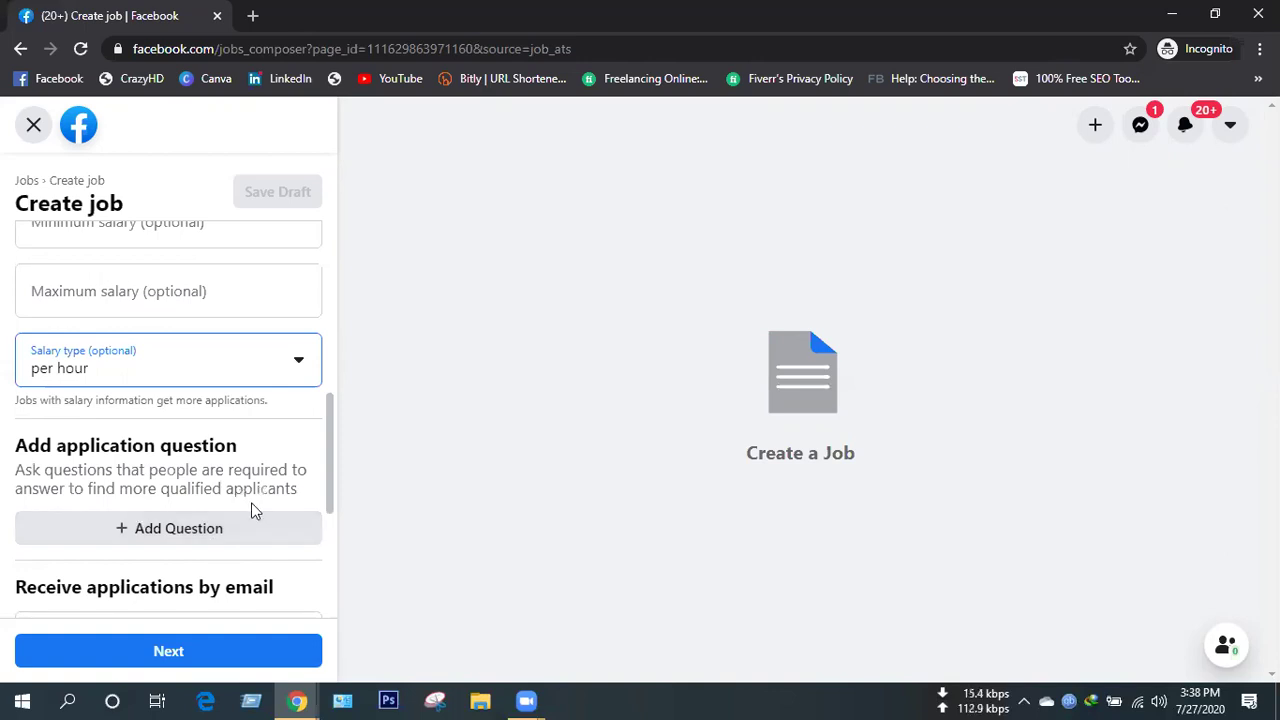
click(192, 551)
scroll(298, 478, down, 3)
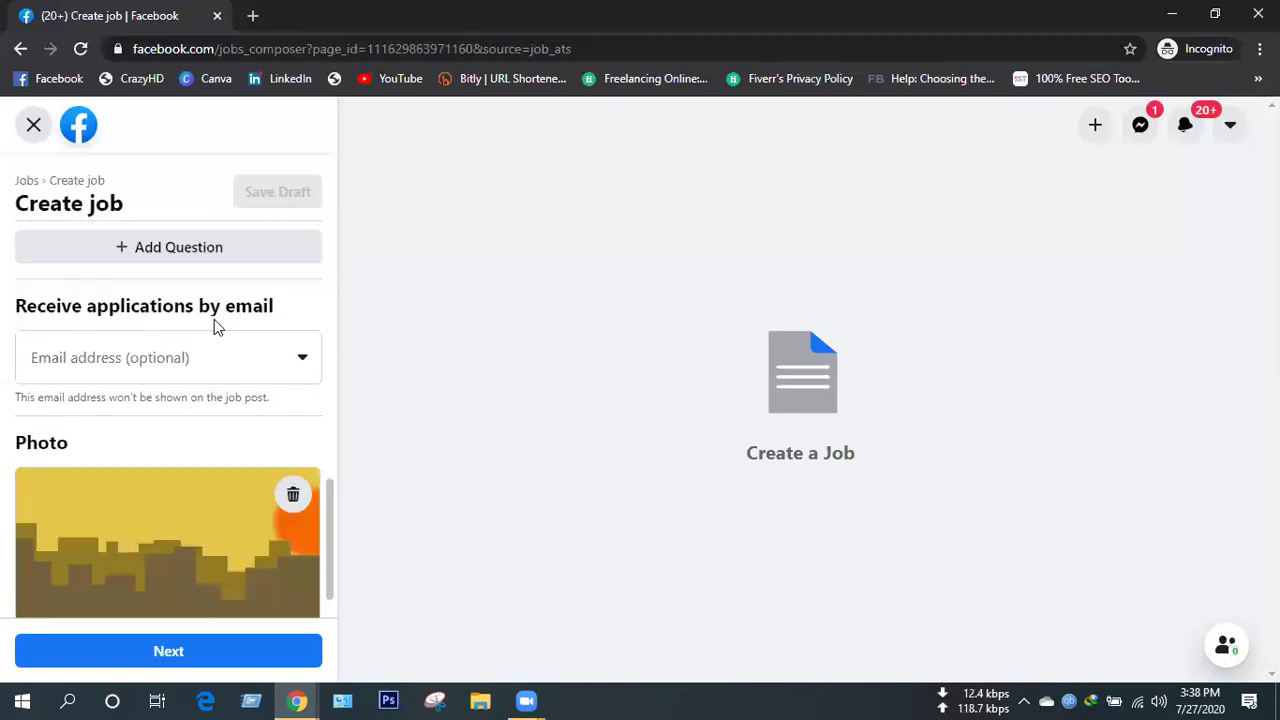
click(296, 368)
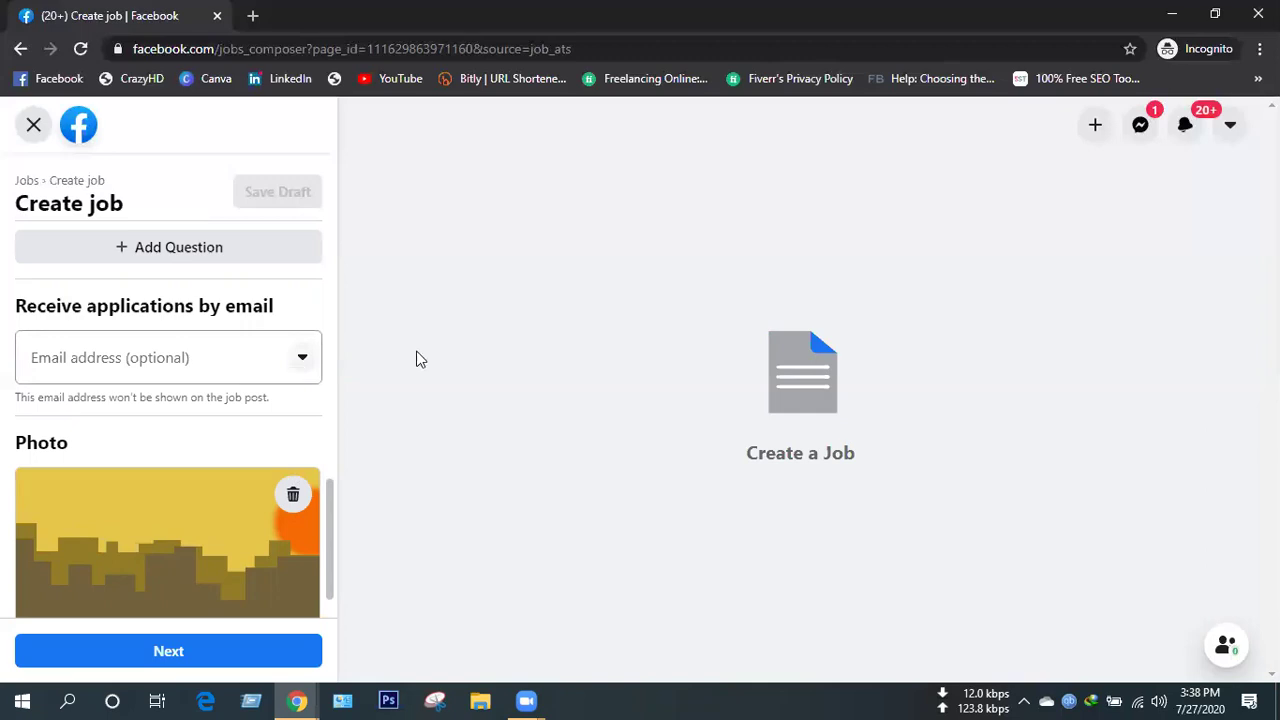
key(Escape)
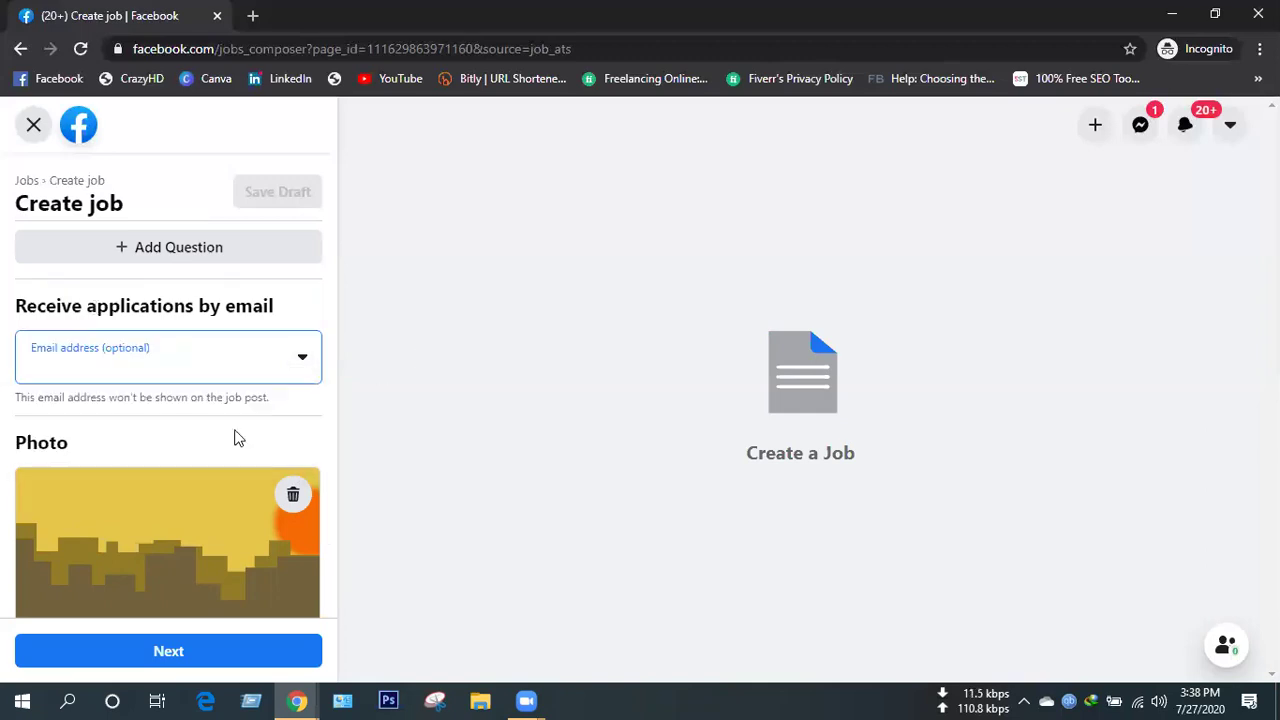
Check the photo section of the job form, go back over the fields, and close the form without saving.
scroll(237, 437, down, 1)
scroll(237, 437, down, 1)
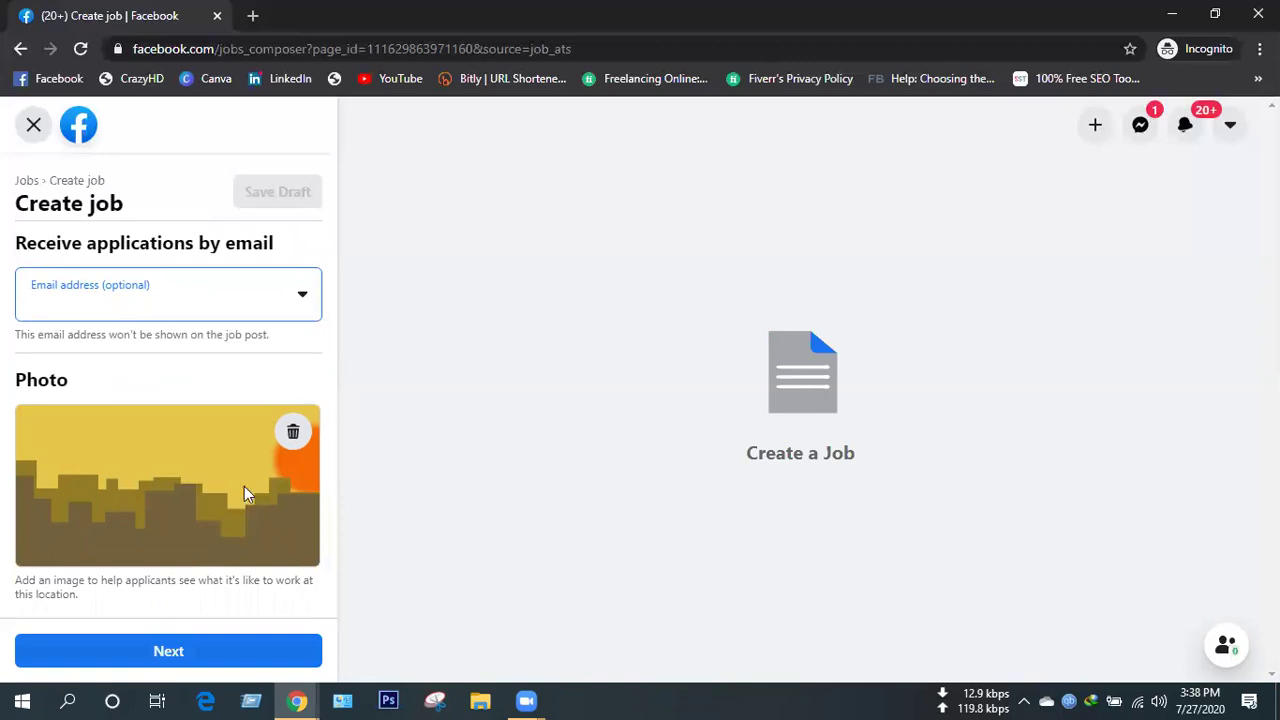
scroll(244, 494, down, 2)
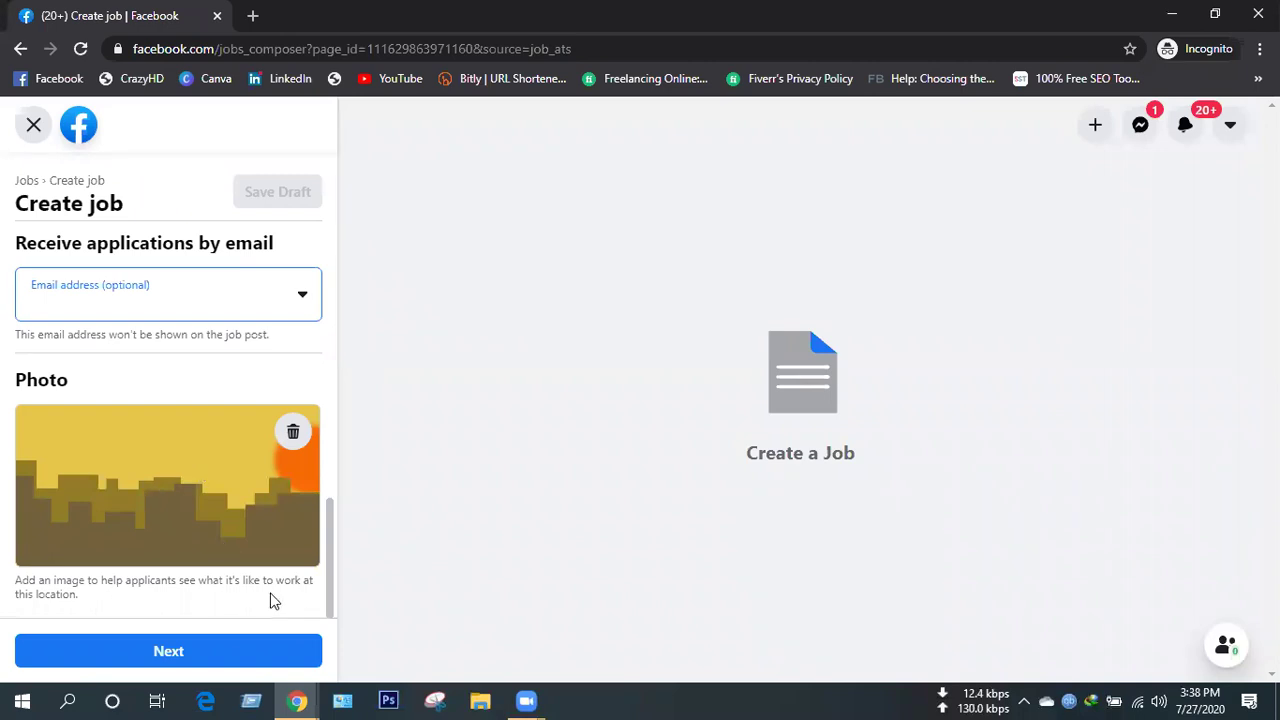
scroll(204, 394, up, 5)
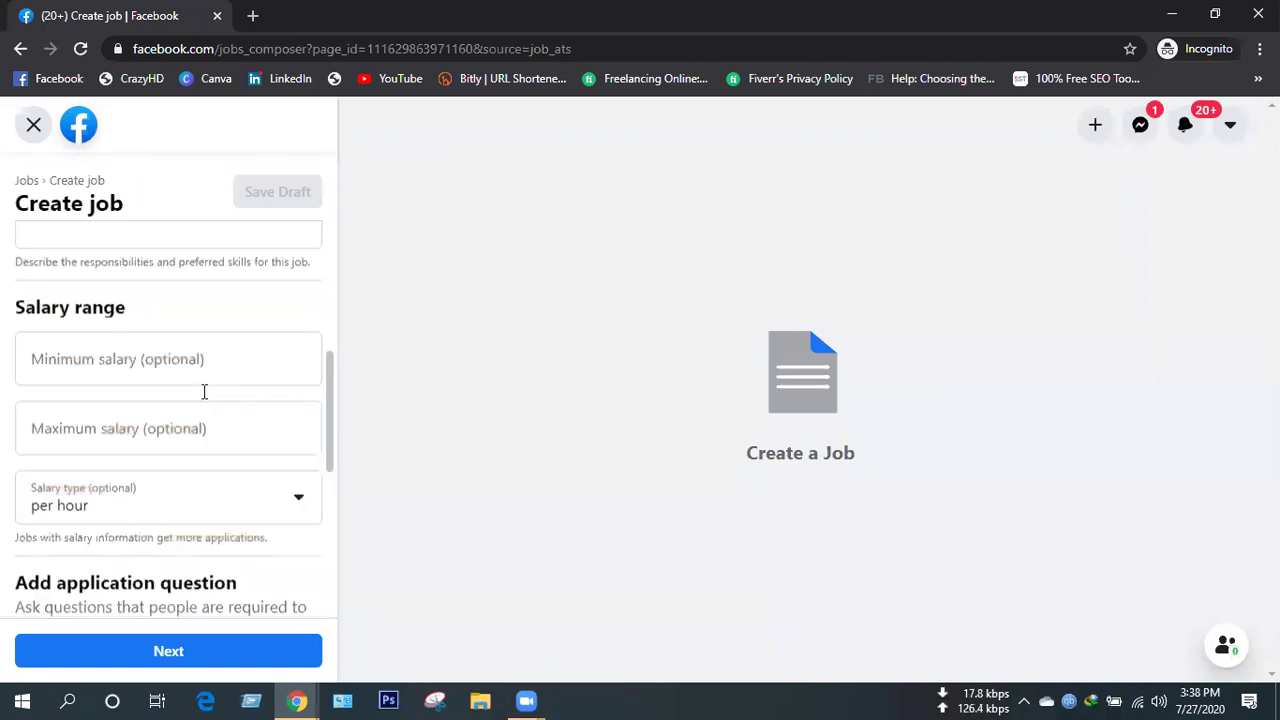
scroll(205, 390, up, 5)
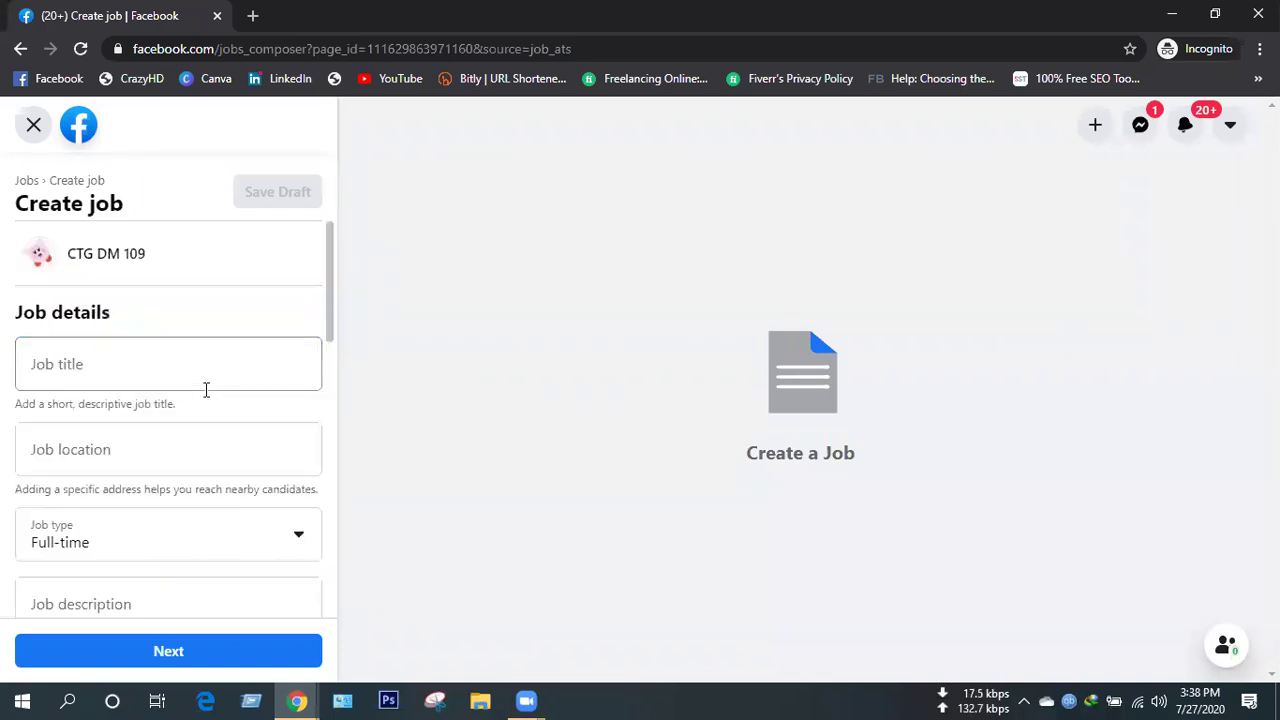
click(31, 127)
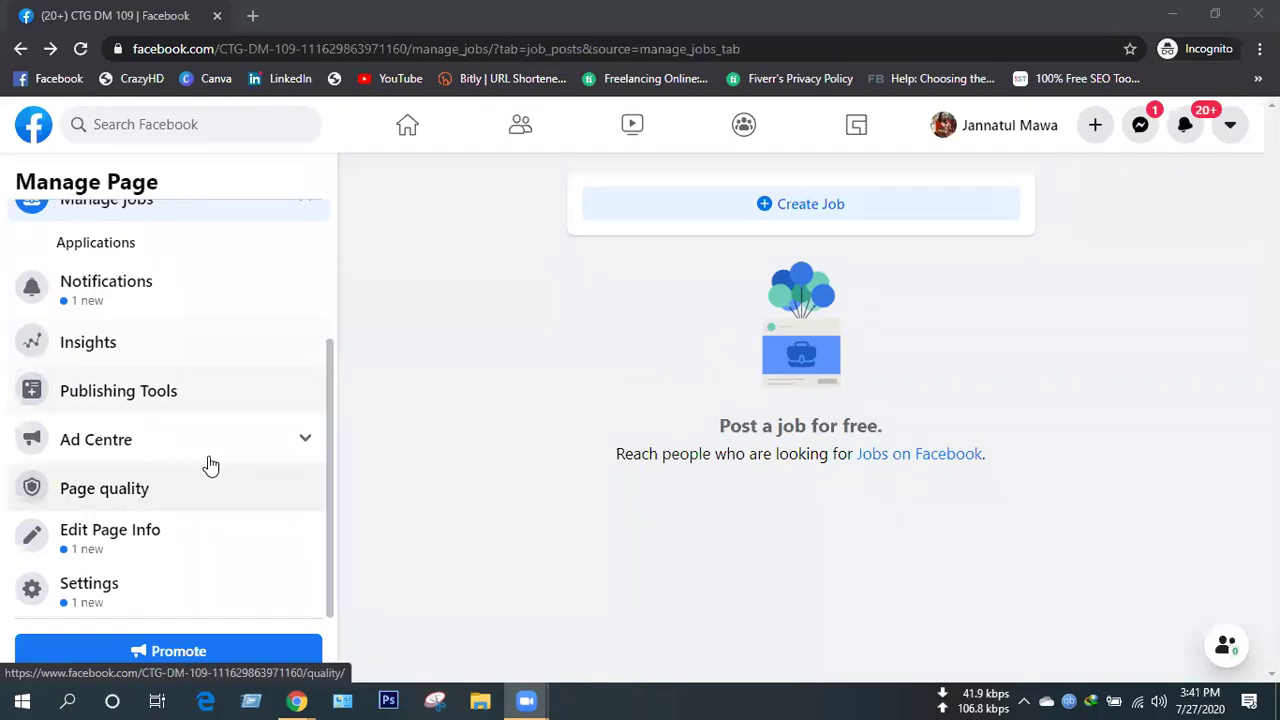
scroll(175, 260, up, 2)
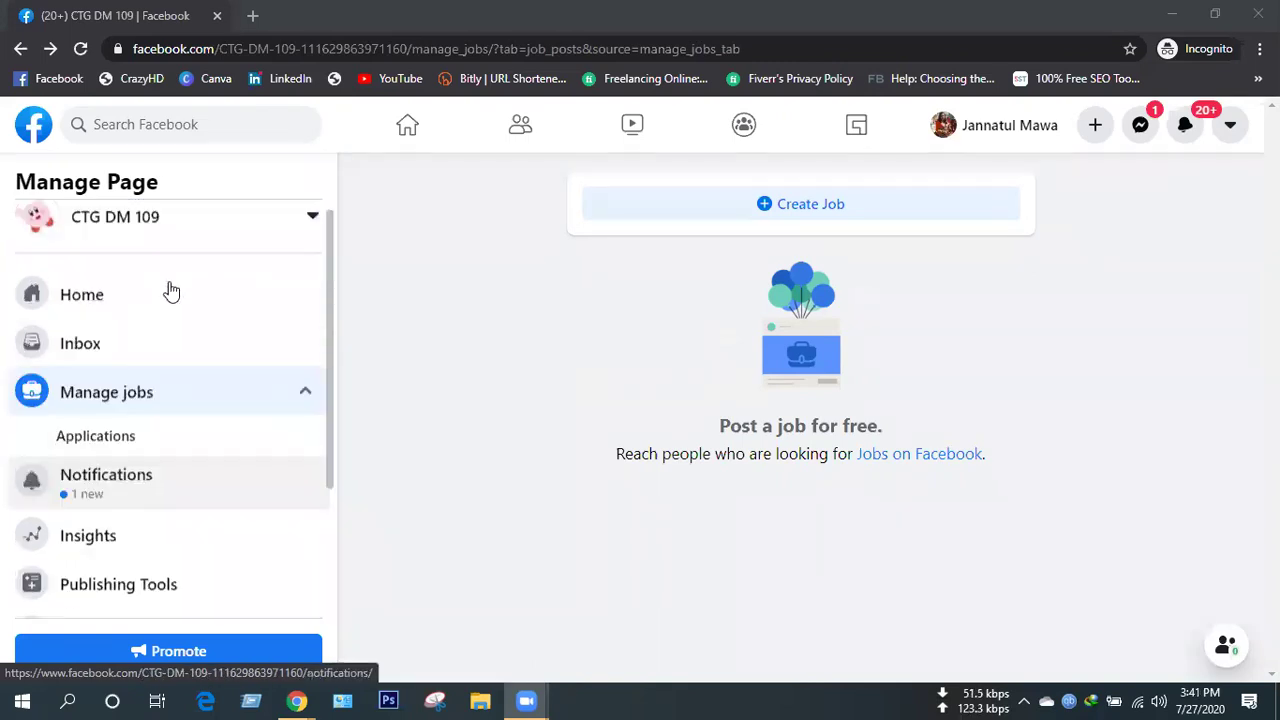
scroll(265, 407, down, 1)
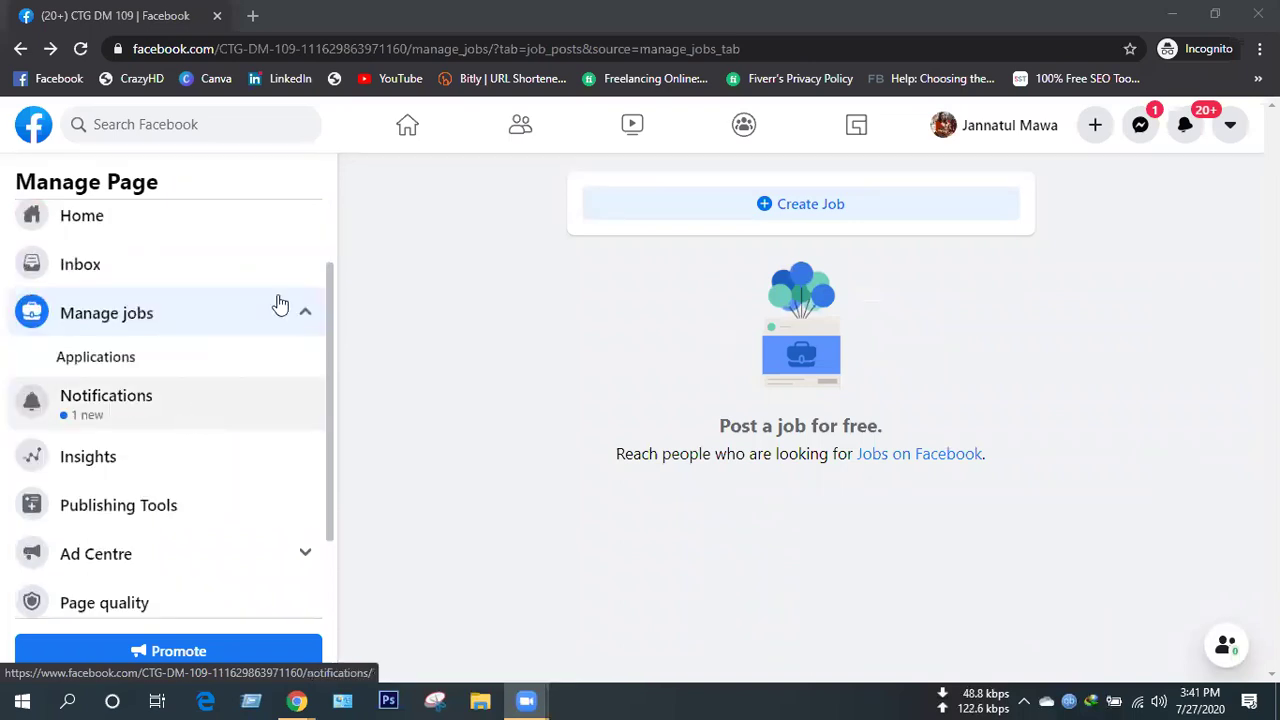
scroll(175, 317, down, 1)
scroll(172, 320, up, 2)
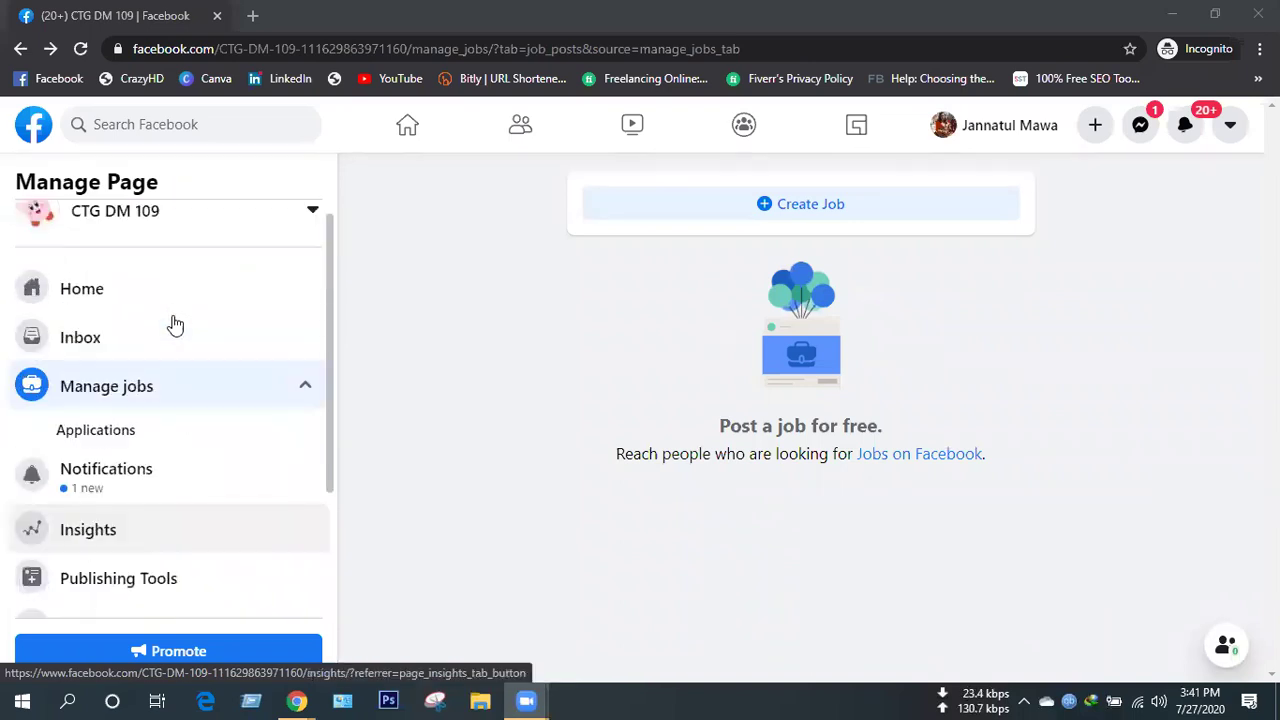
Open the Page's Insights, look over the overview's page summary and check its time period options without choosing a different one.
scroll(175, 325, down, 2)
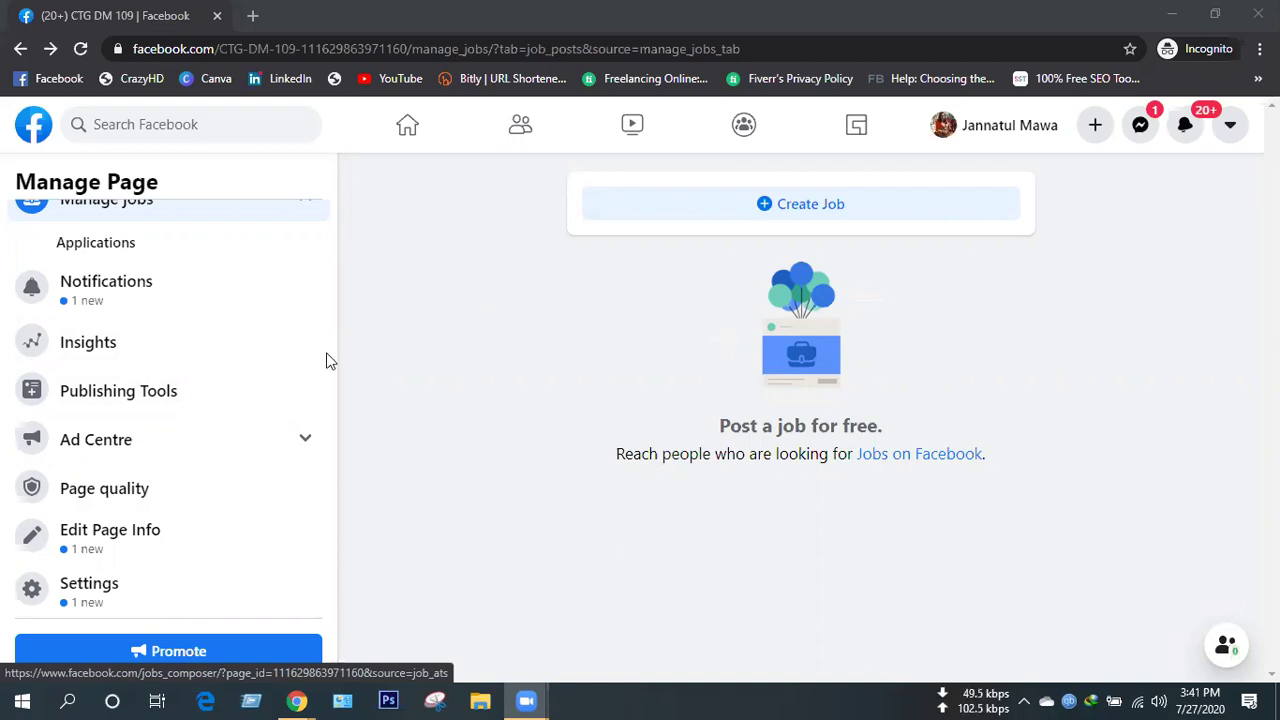
click(101, 348)
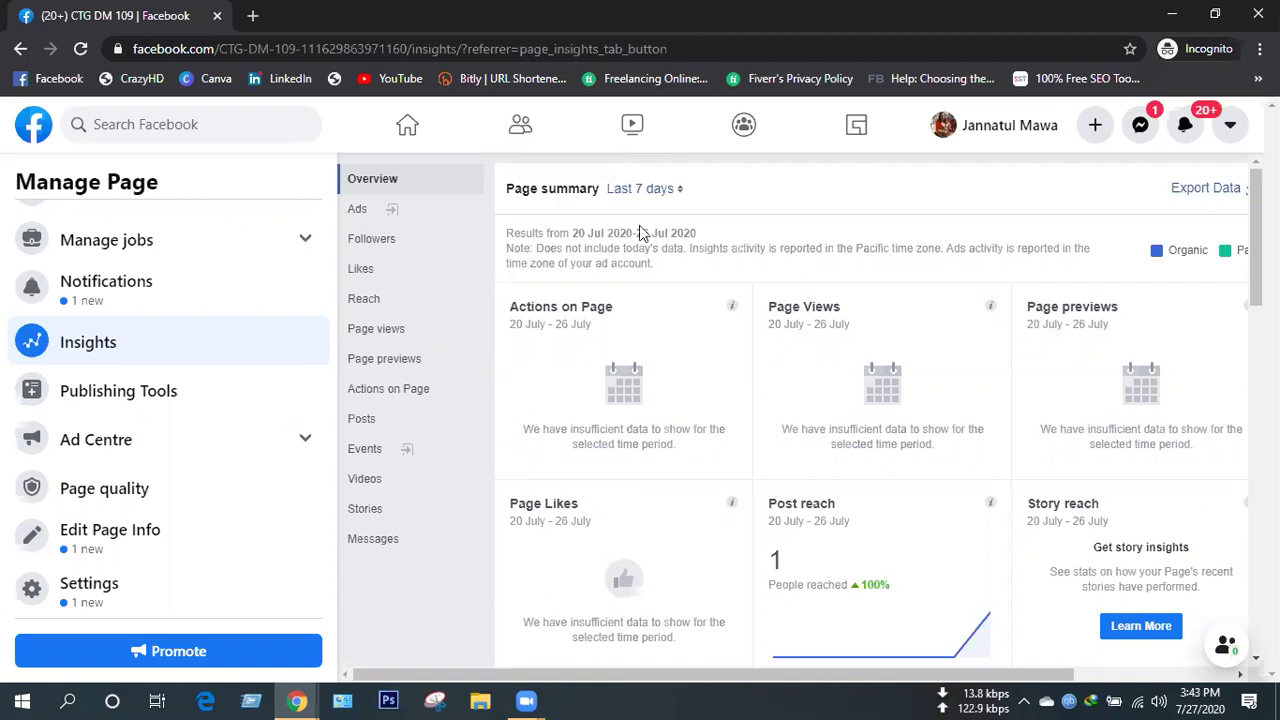
scroll(628, 401, down, 5)
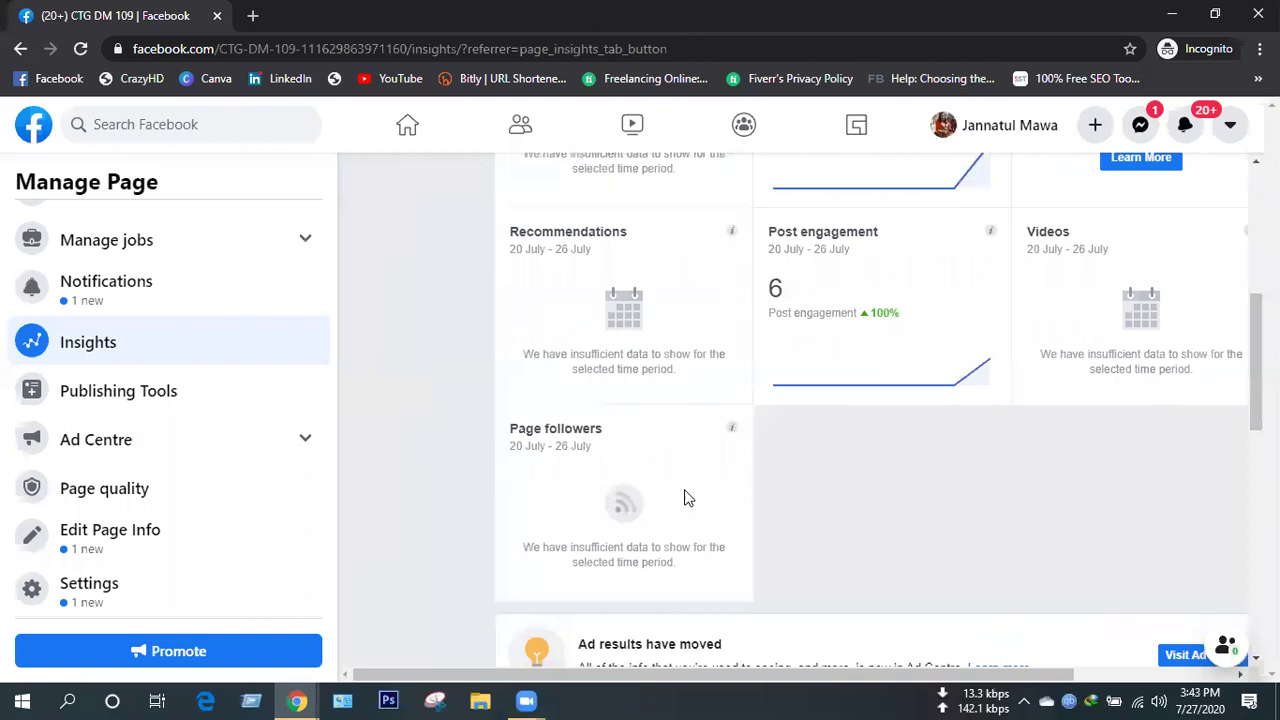
scroll(730, 478, up, 1)
scroll(730, 478, up, 4)
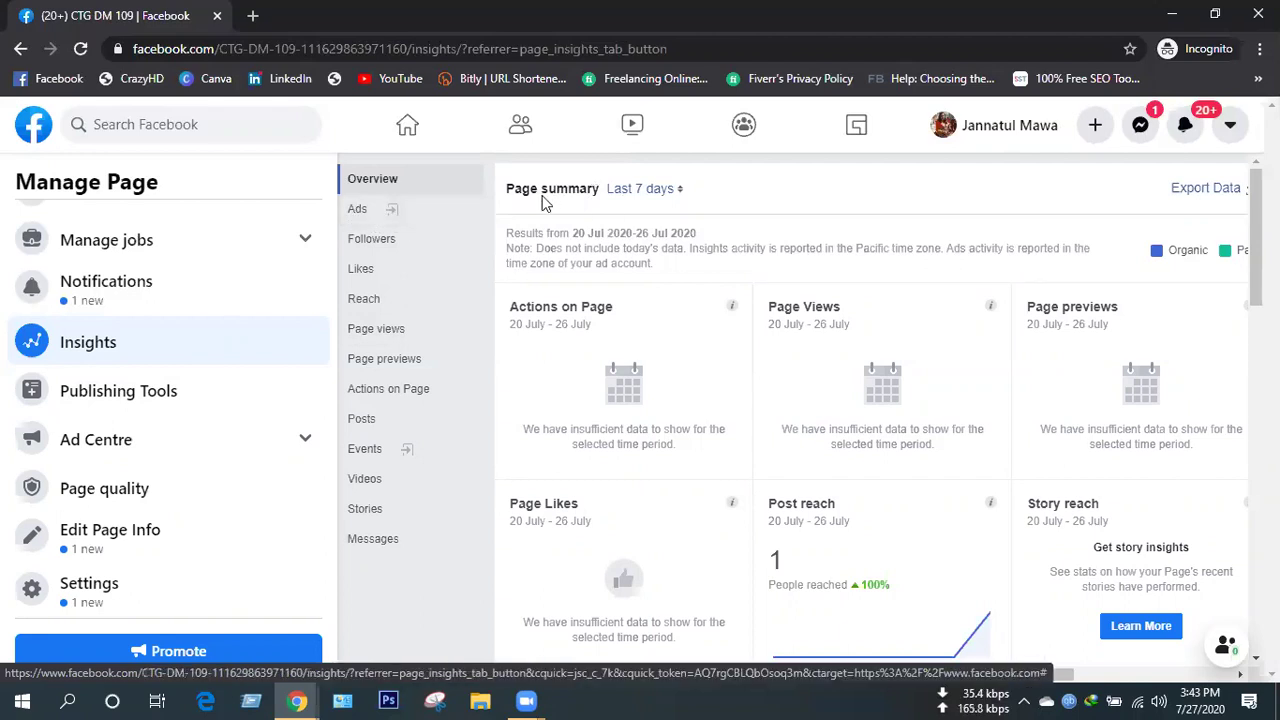
click(670, 200)
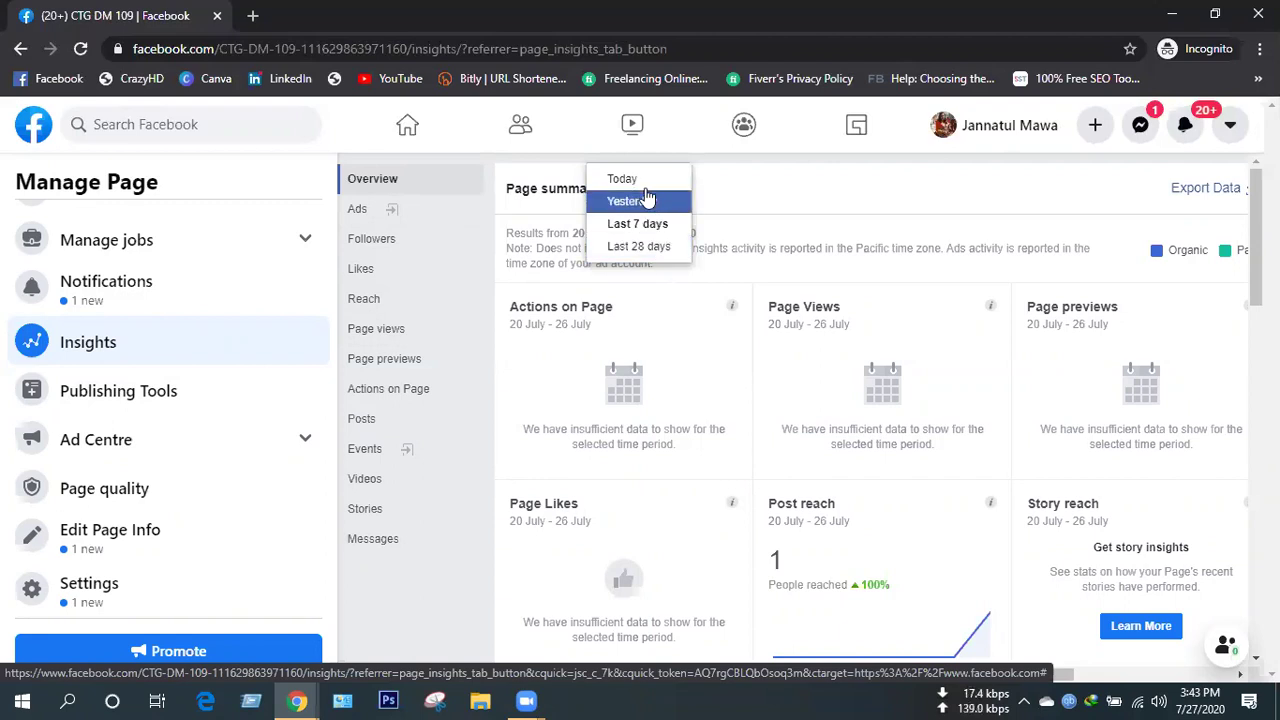
click(806, 190)
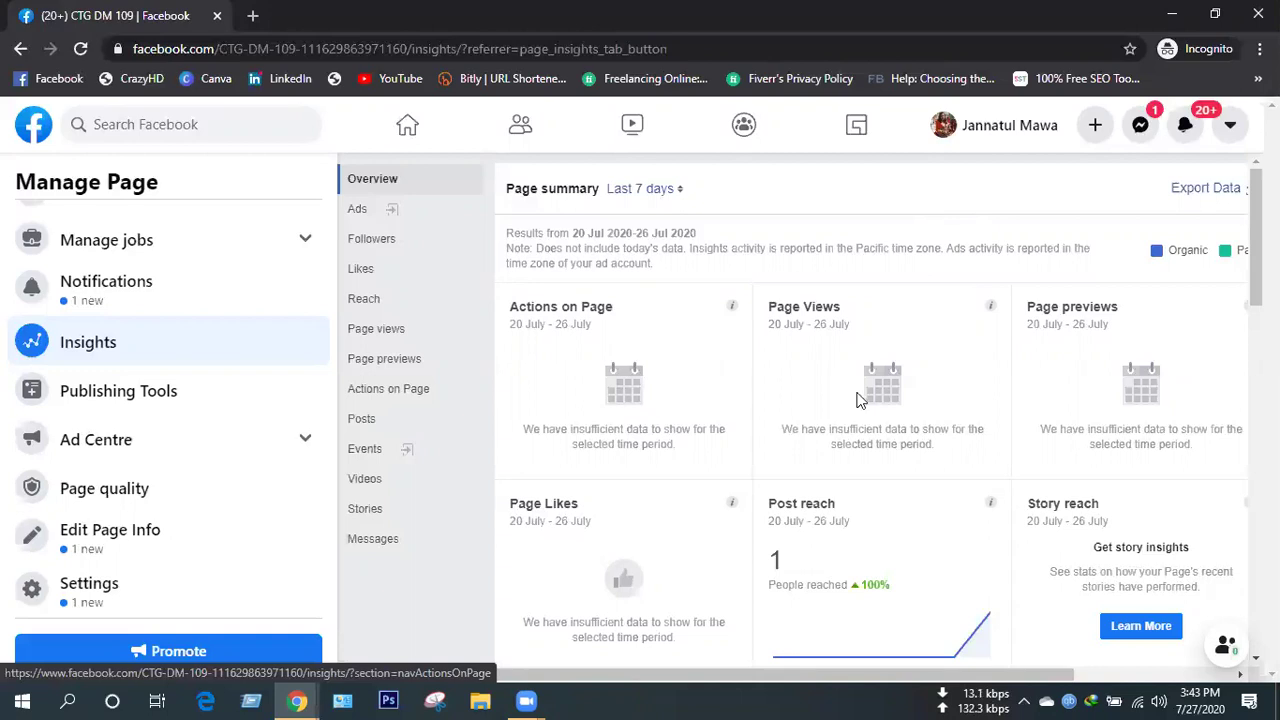
Examine the daily values along the Post reach graph in the Insights overview.
scroll(858, 400, down, 2)
mouse_move(848, 480)
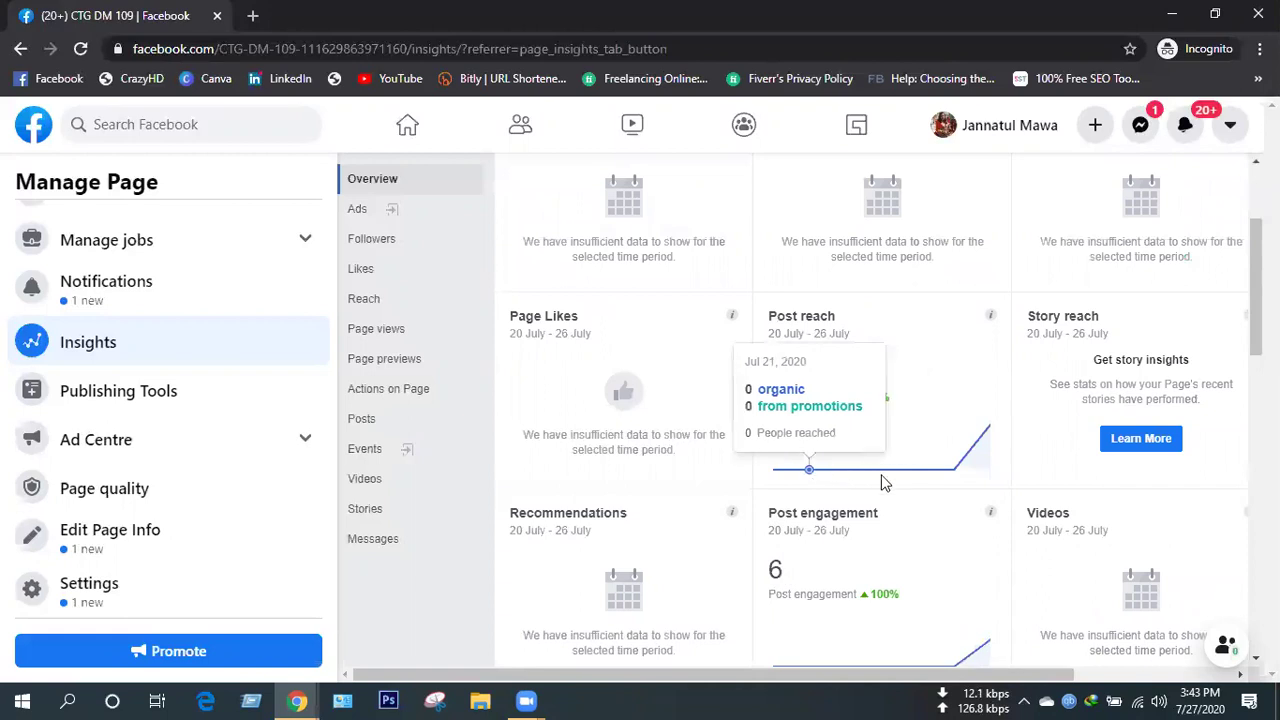
mouse_move(905, 478)
mouse_move(951, 471)
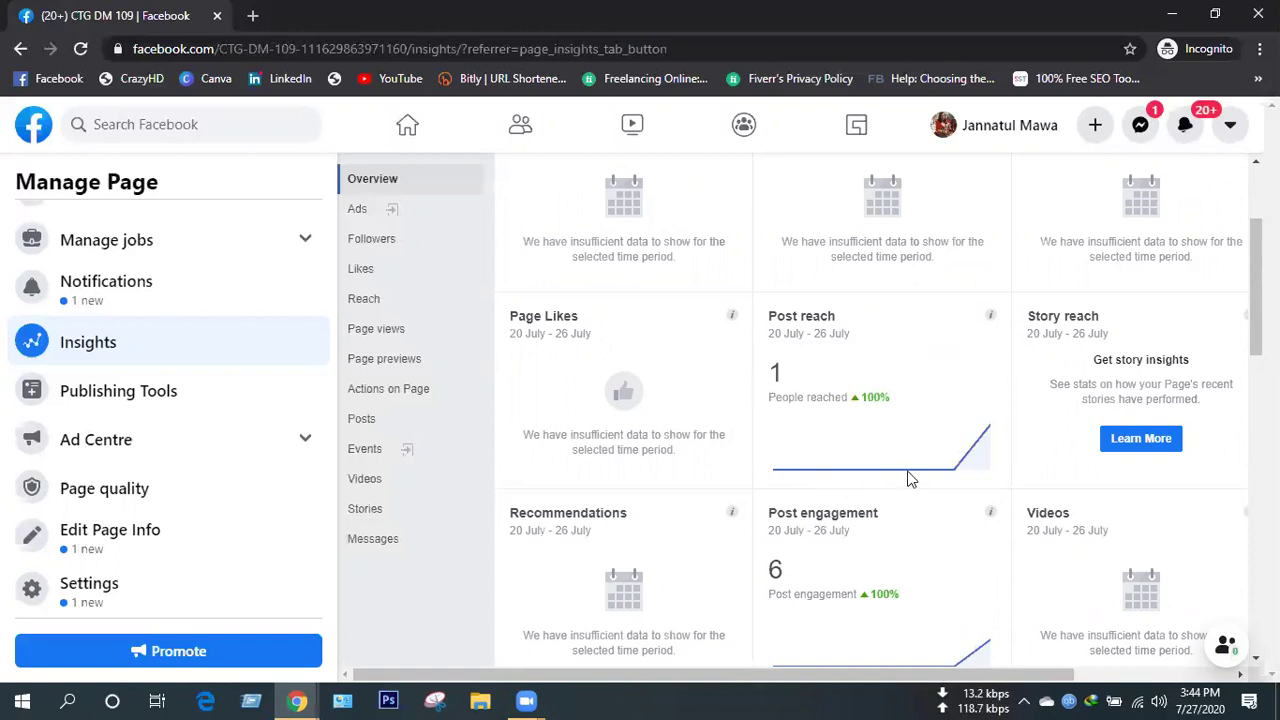
mouse_move(987, 440)
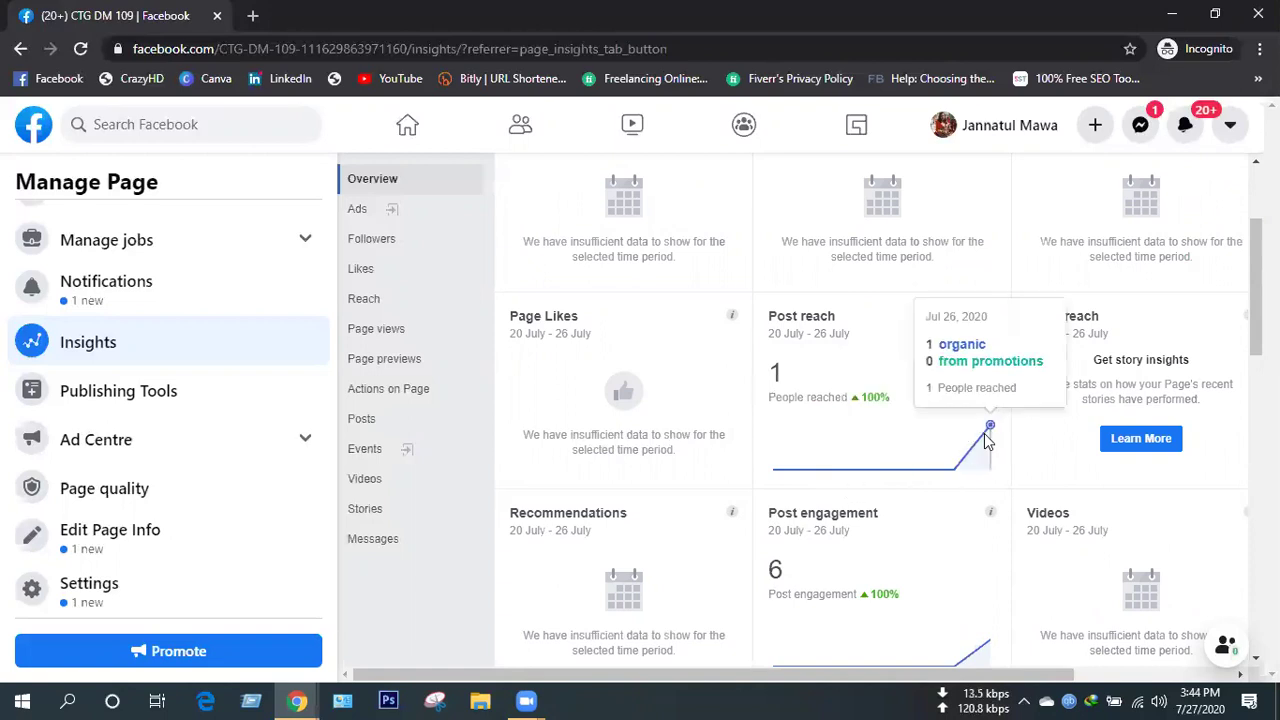
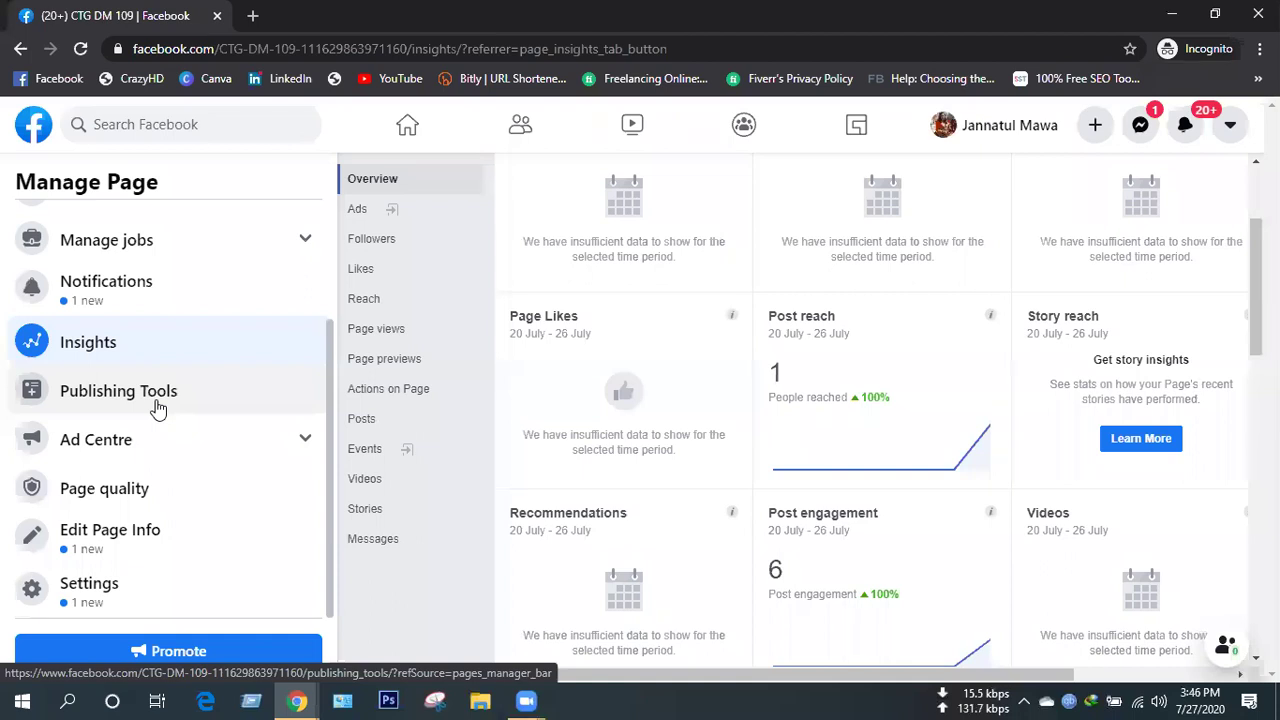
Open the Publishing Tools and return to the Page's home to look over its content and management sections.
click(156, 403)
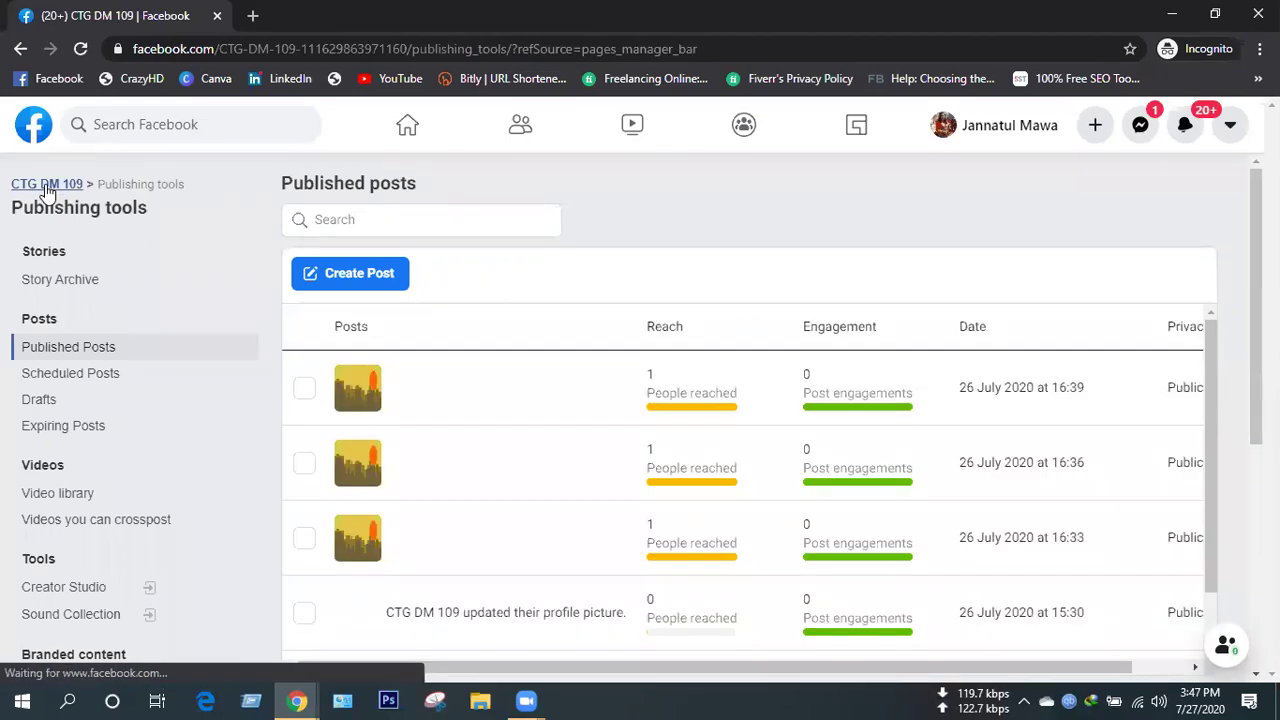
click(47, 185)
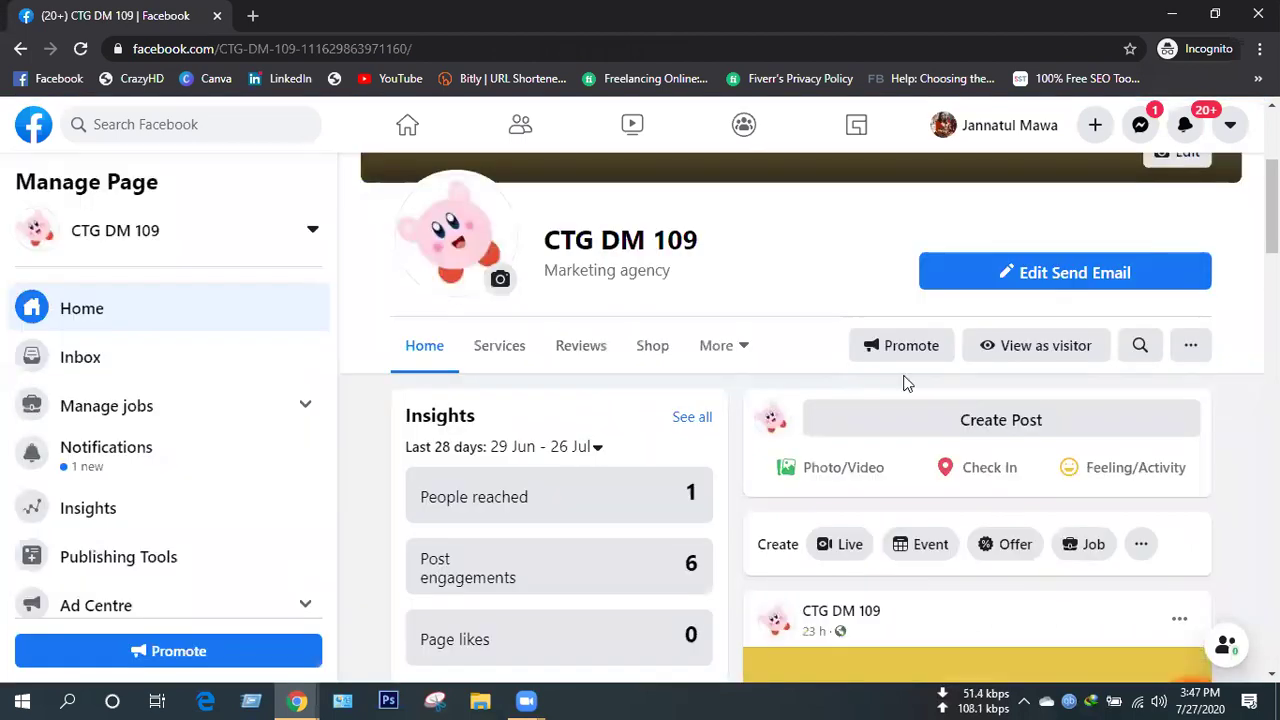
scroll(906, 385, down, 3)
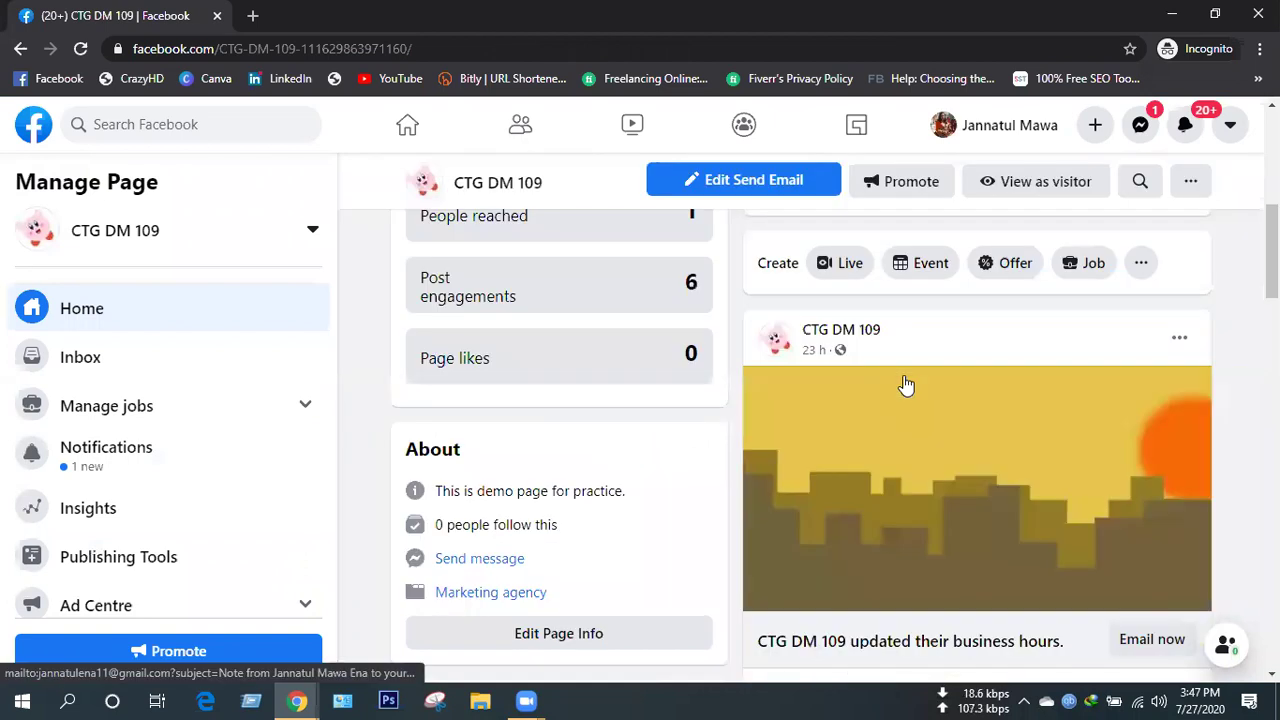
scroll(110, 350, up, 2)
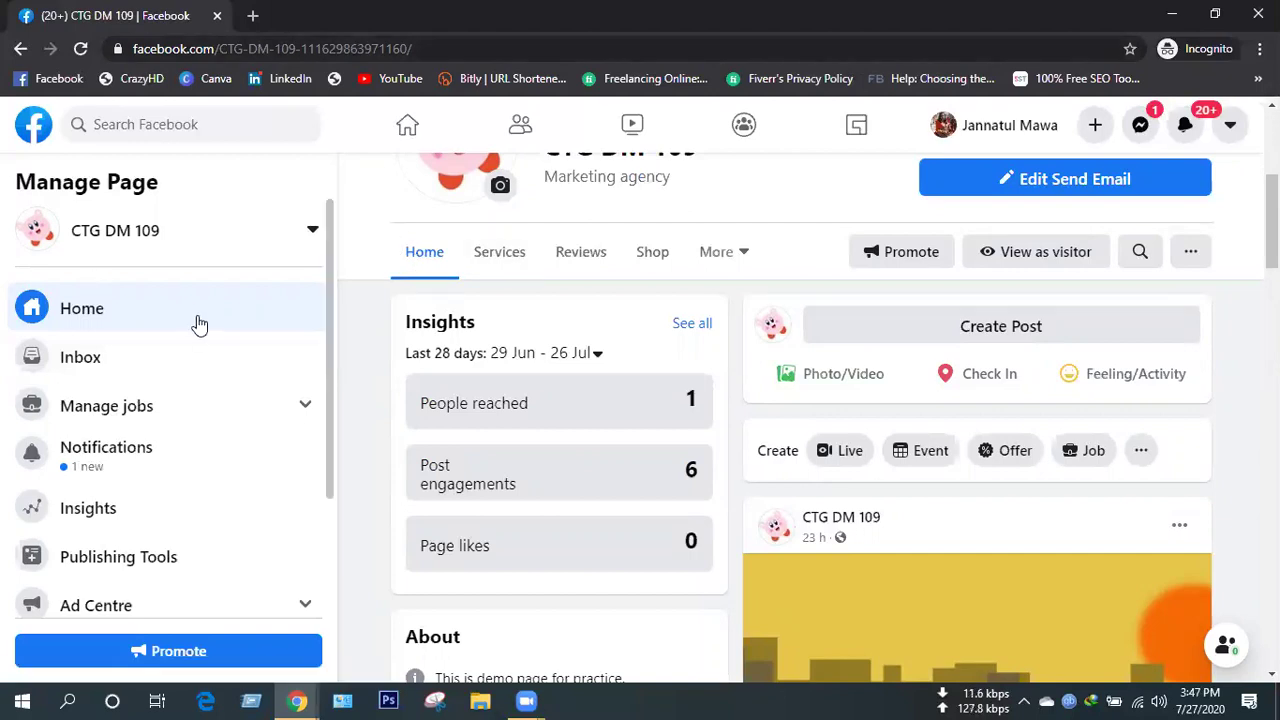
scroll(198, 326, down, 2)
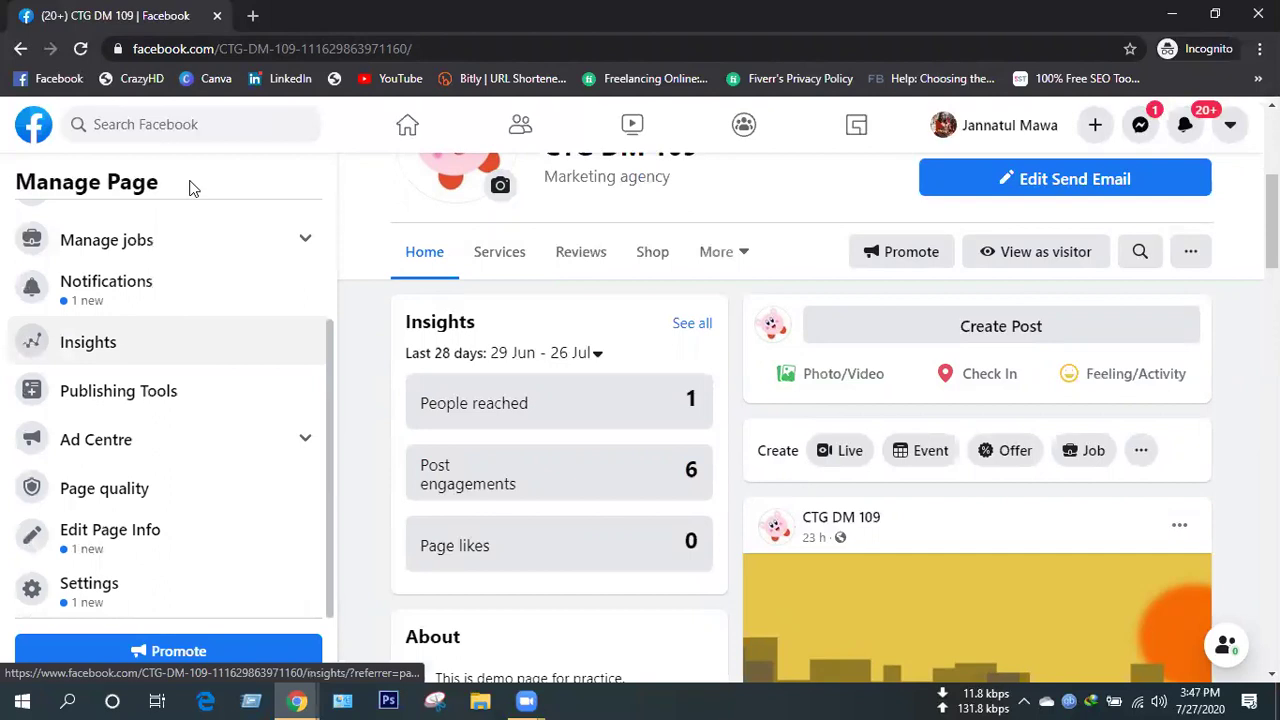
scroll(881, 401, up, 2)
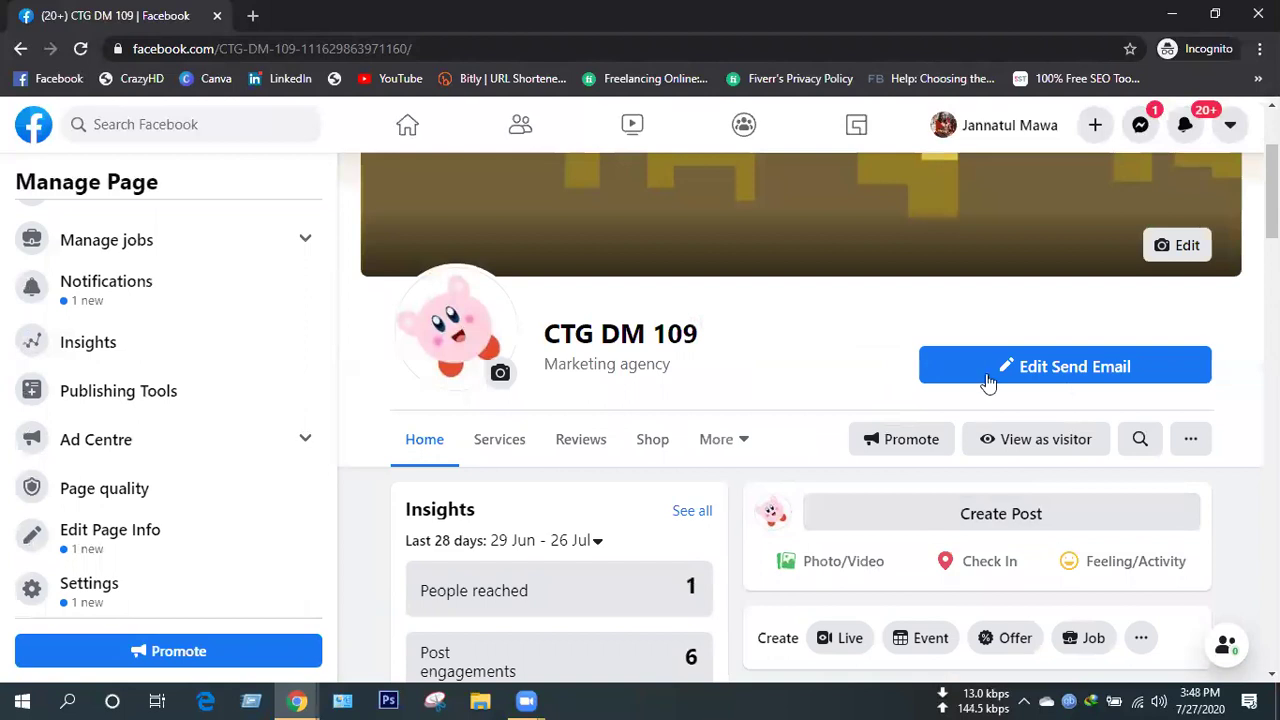
scroll(990, 382, down, 2)
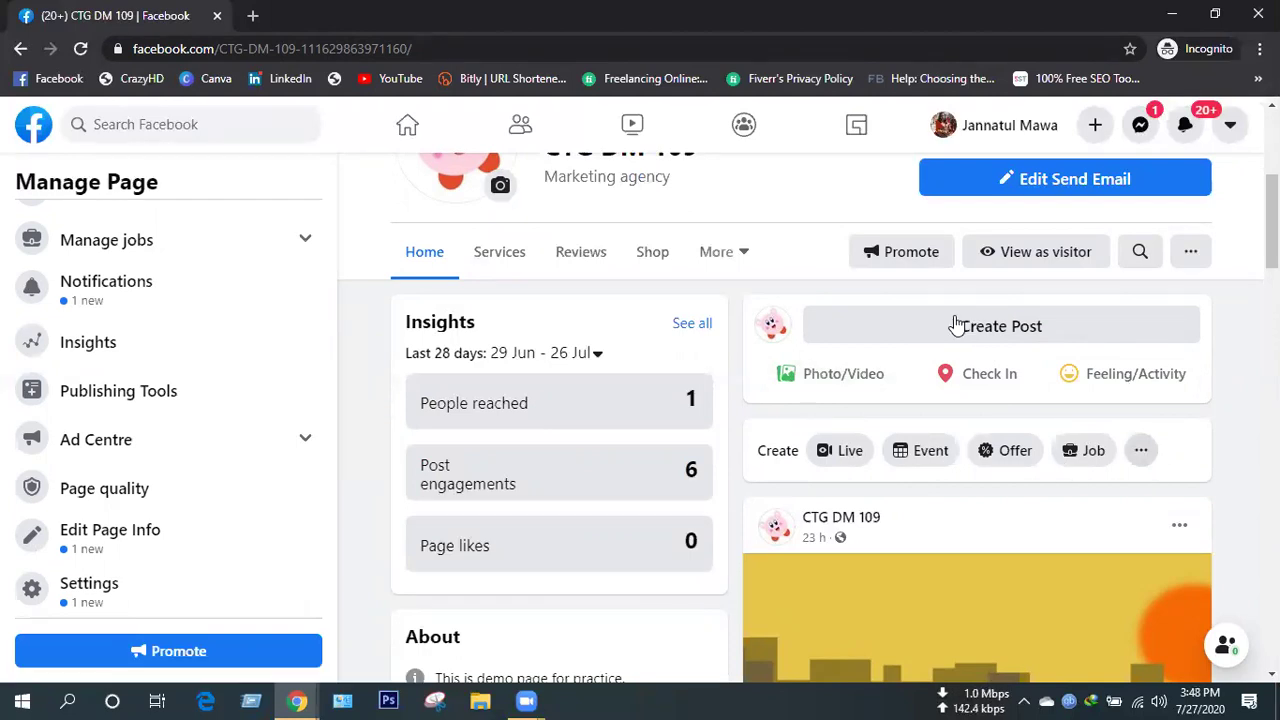
Open the Publishing Tools and examine the published posts table across its columns, from posts and reach to privacy.
click(148, 393)
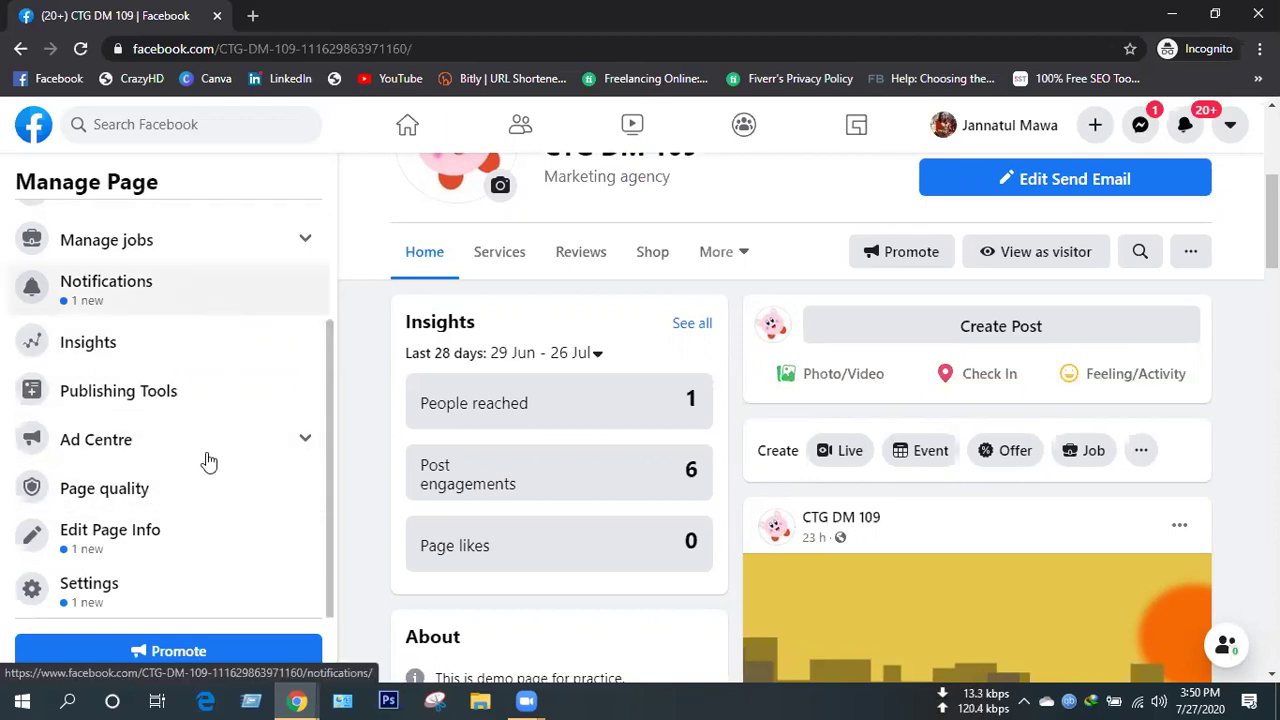
click(143, 393)
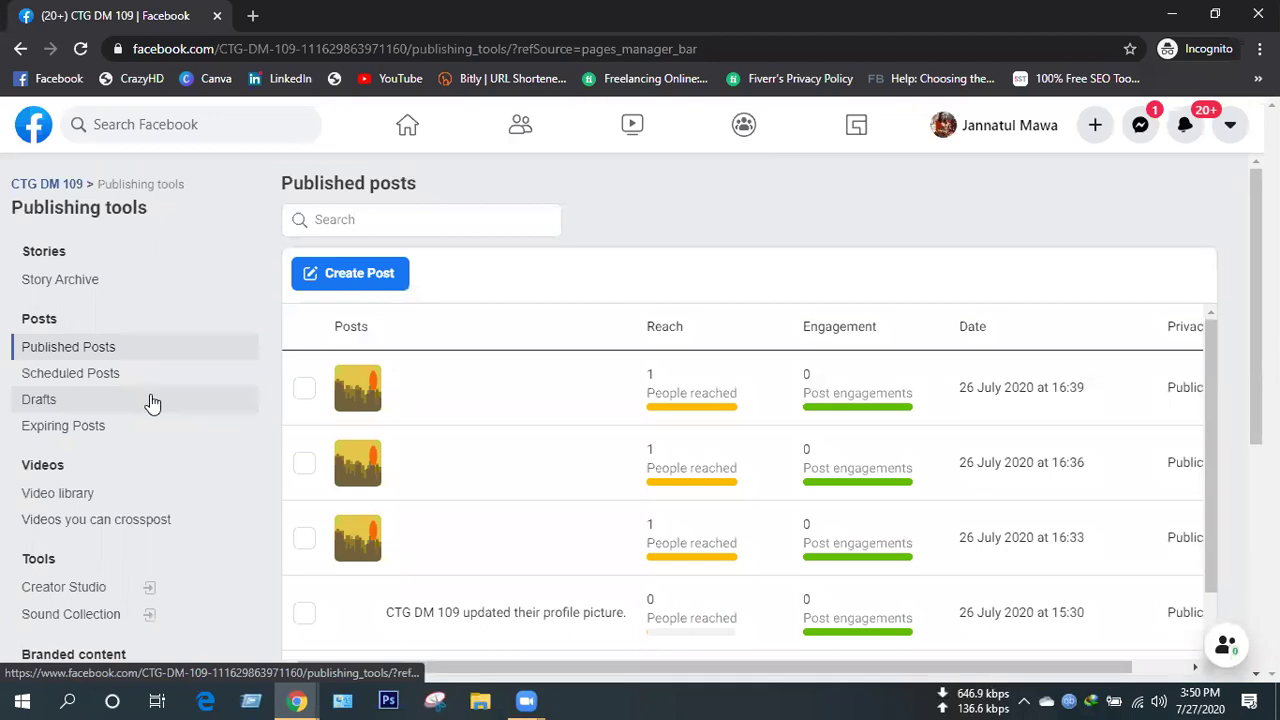
click(152, 402)
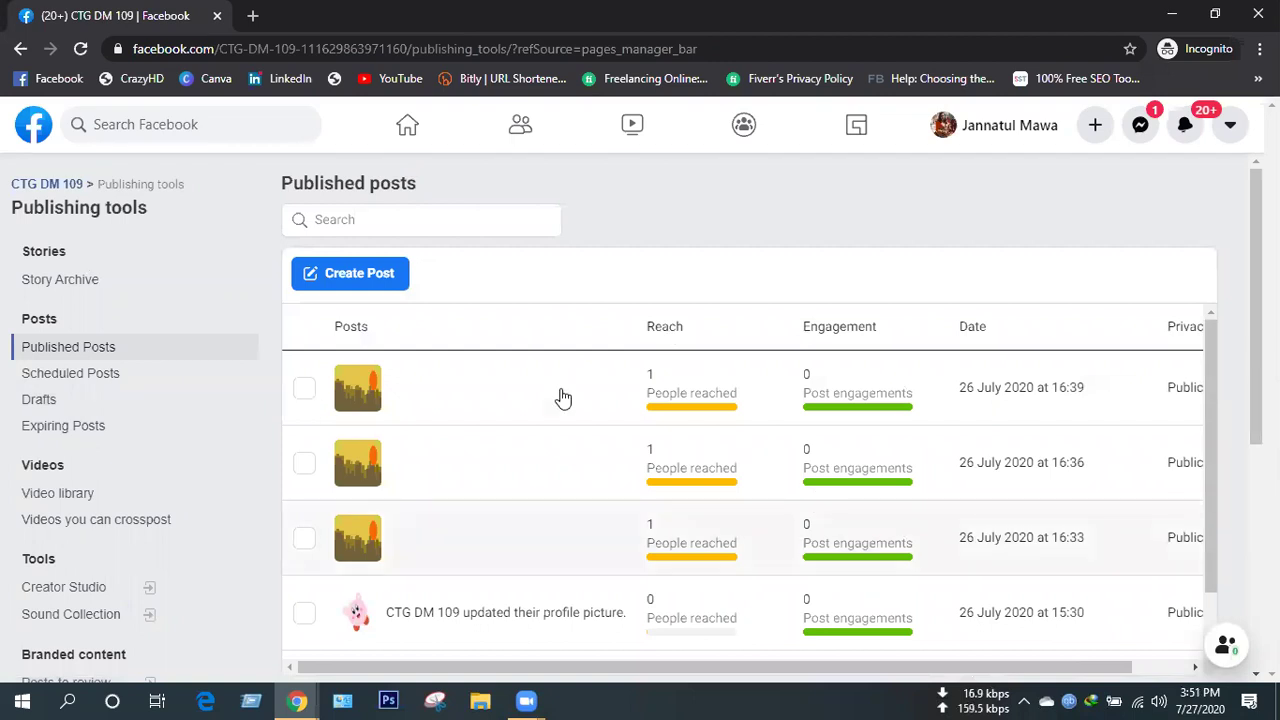
scroll(587, 475, down, 1)
scroll(730, 412, up, 1)
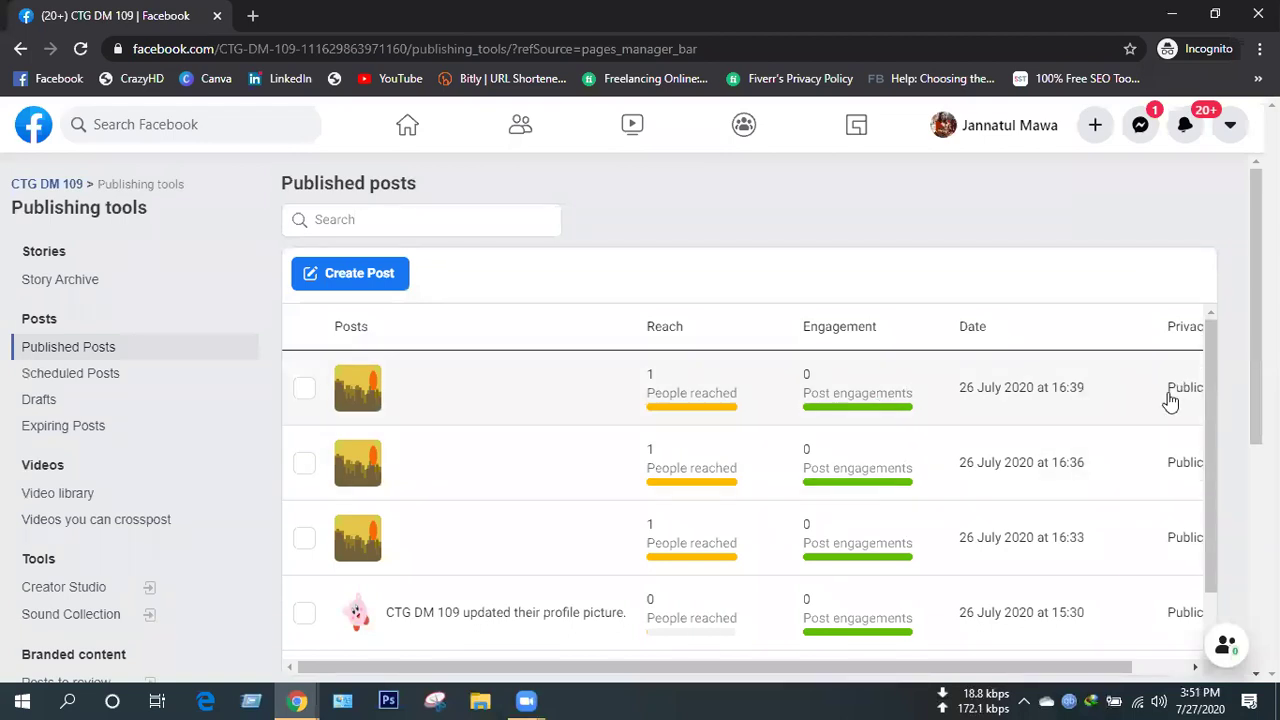
click(1196, 668)
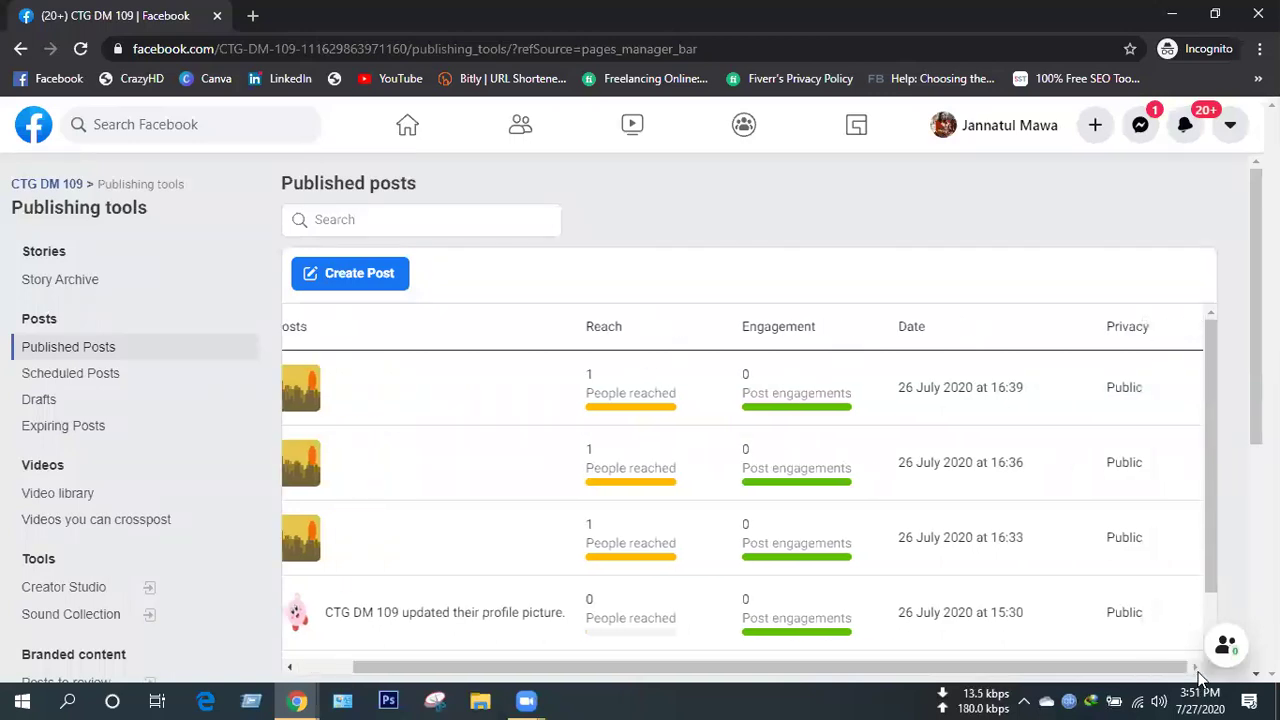
click(293, 668)
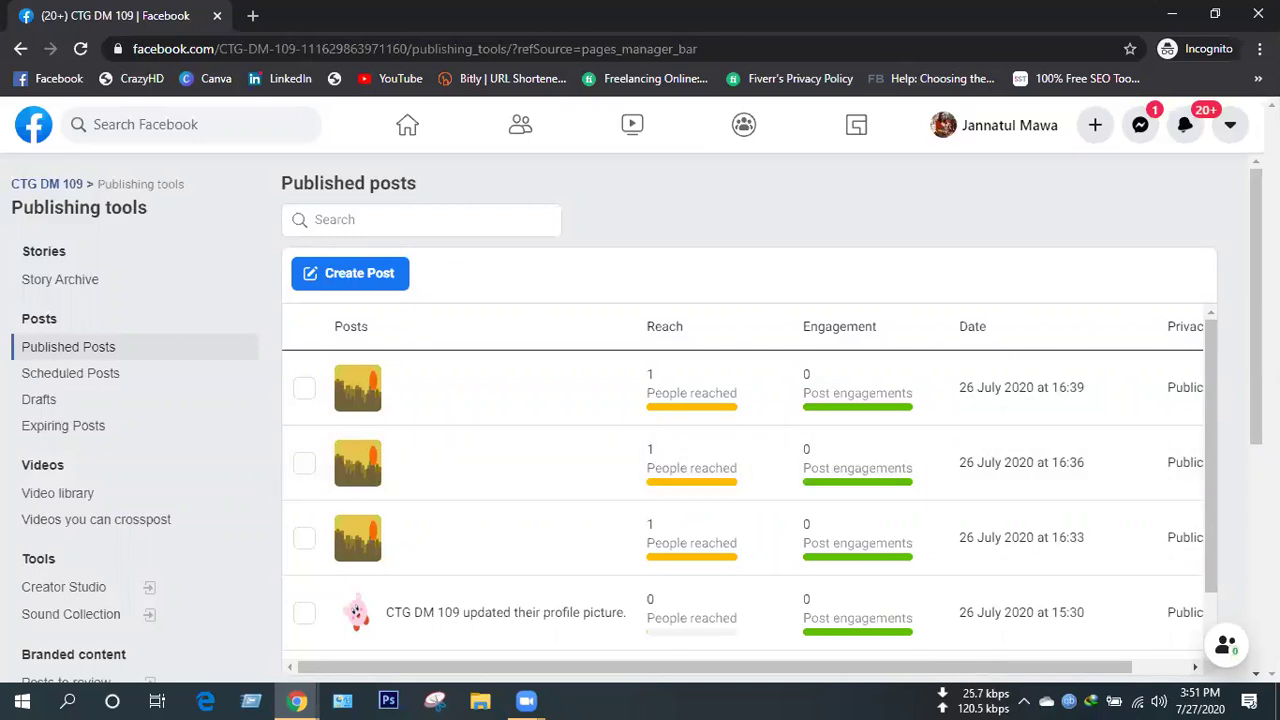
Turn on the Story Archive and check its management options without turning it off.
click(87, 294)
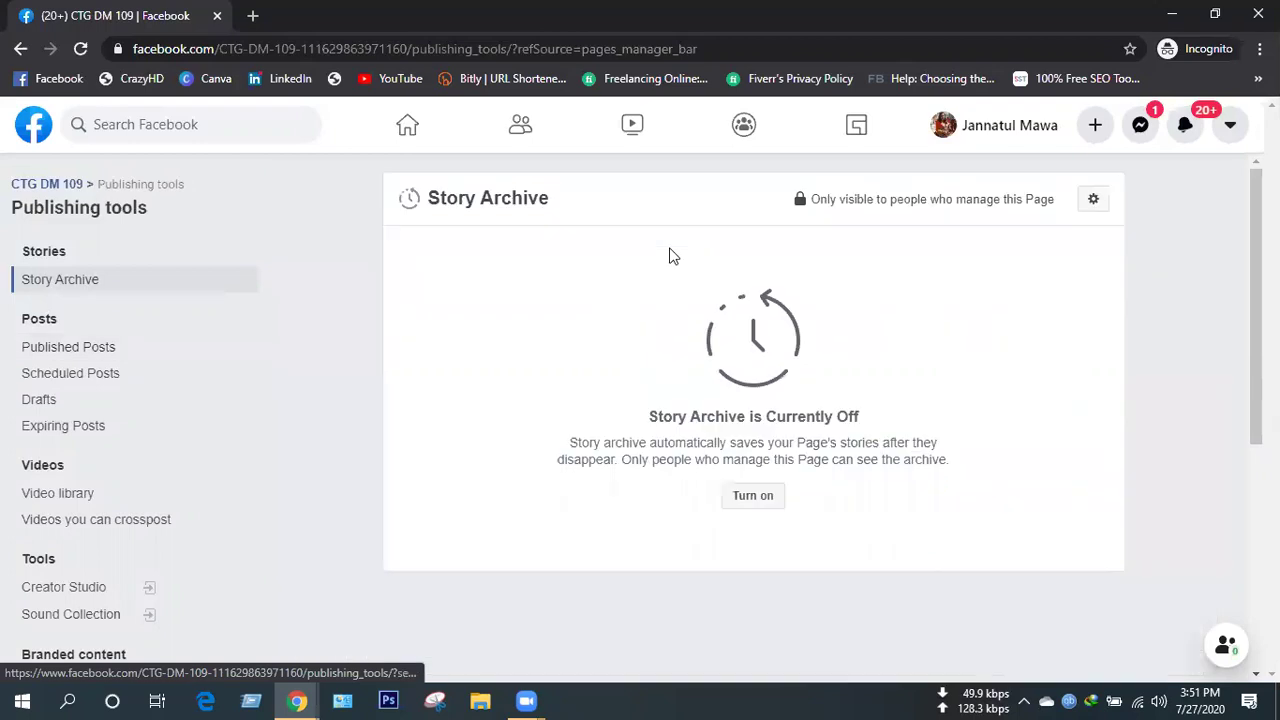
click(752, 495)
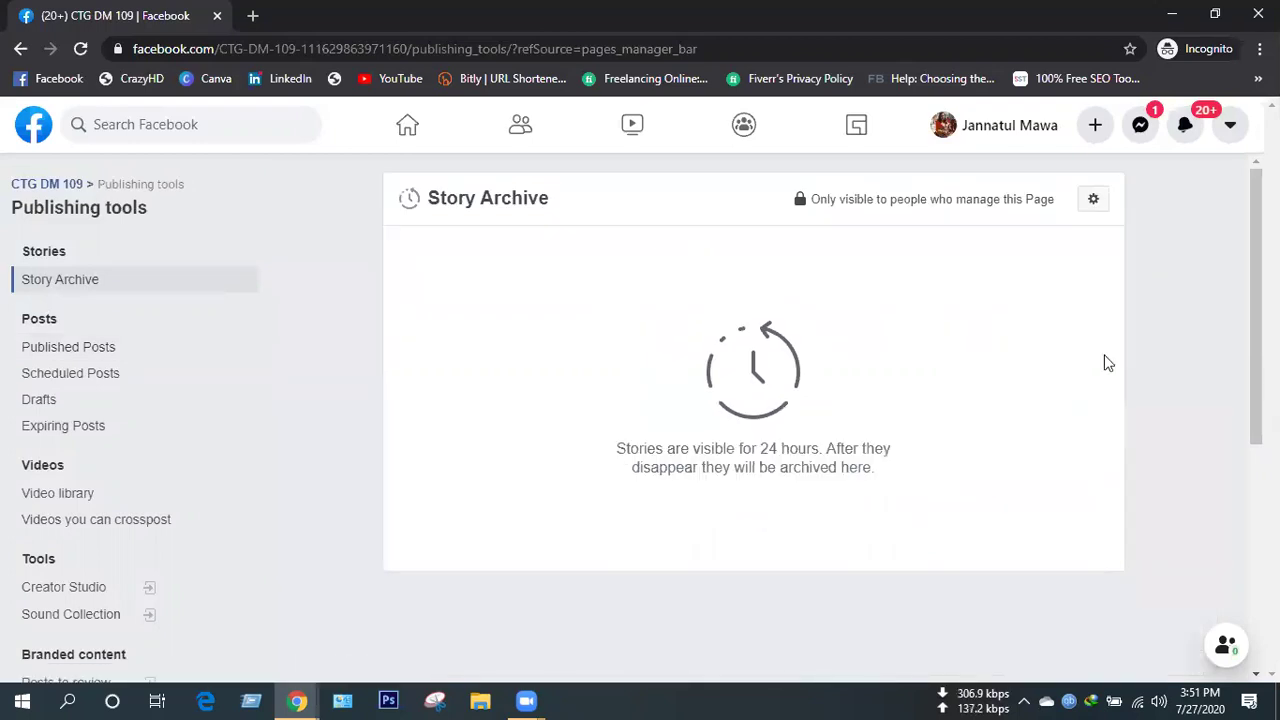
click(1090, 201)
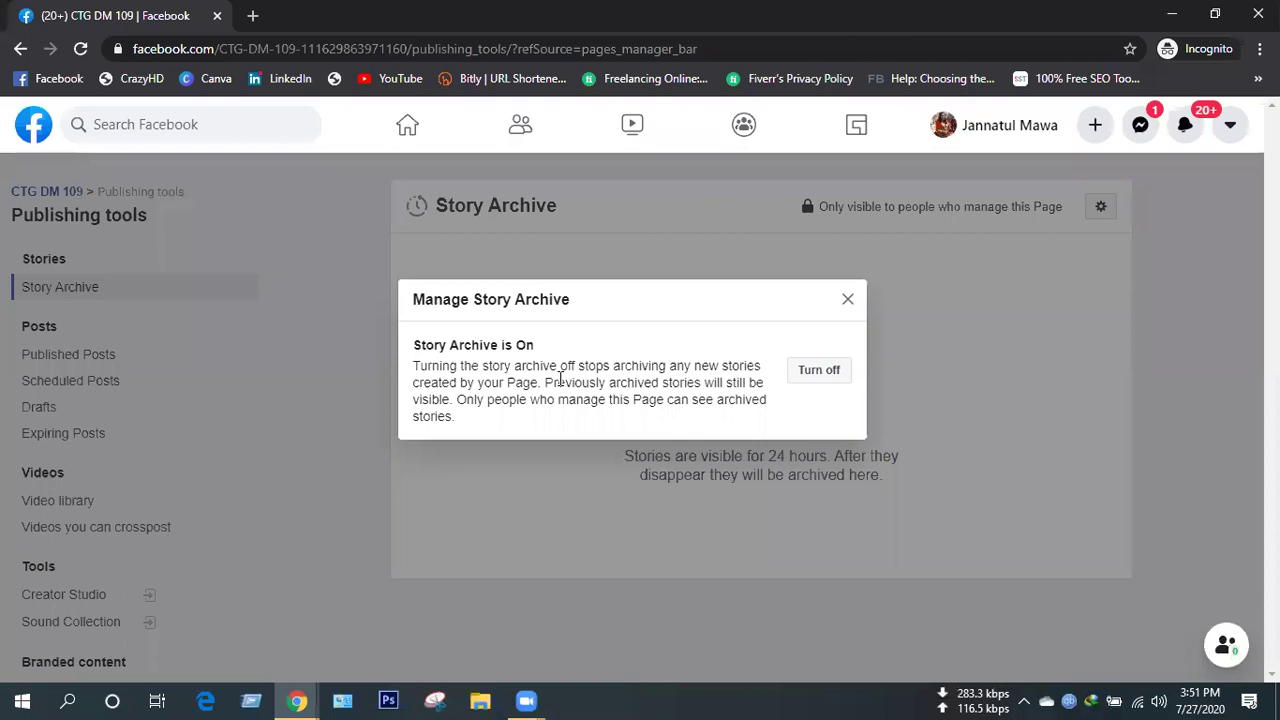
click(847, 301)
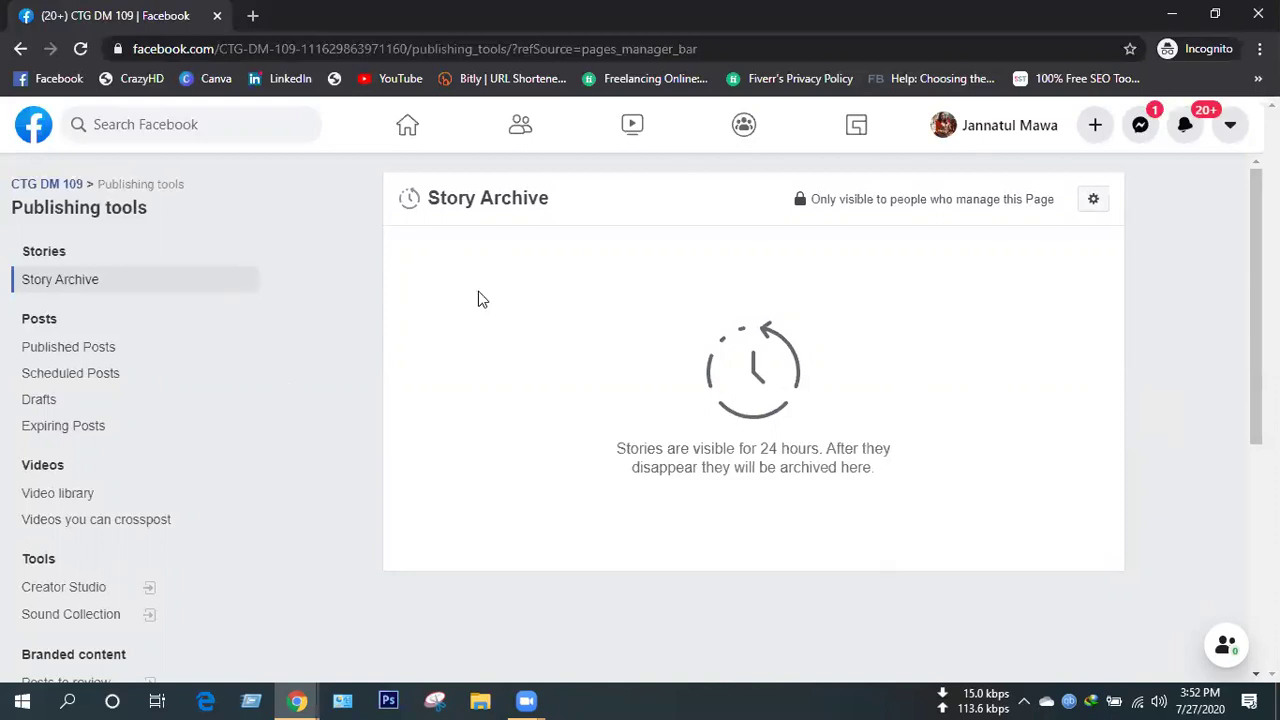
Look at the new post form from the published posts section and close it without posting.
click(72, 352)
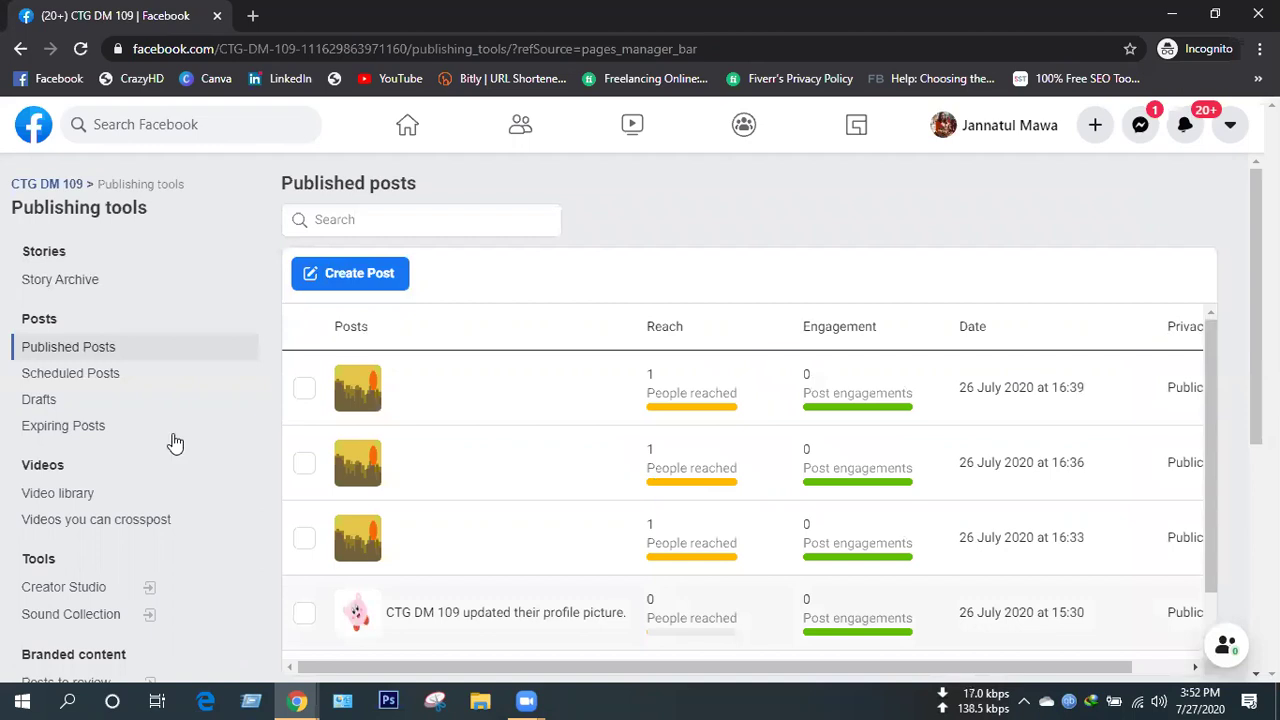
click(360, 275)
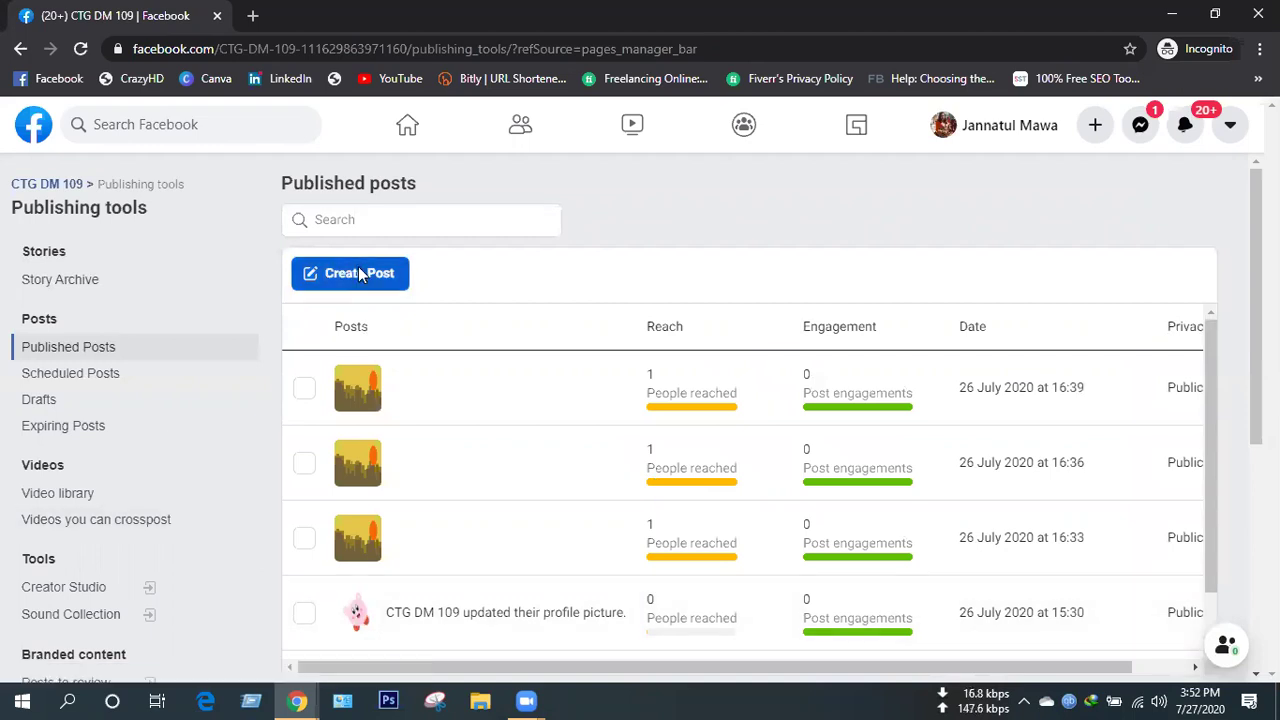
click(358, 274)
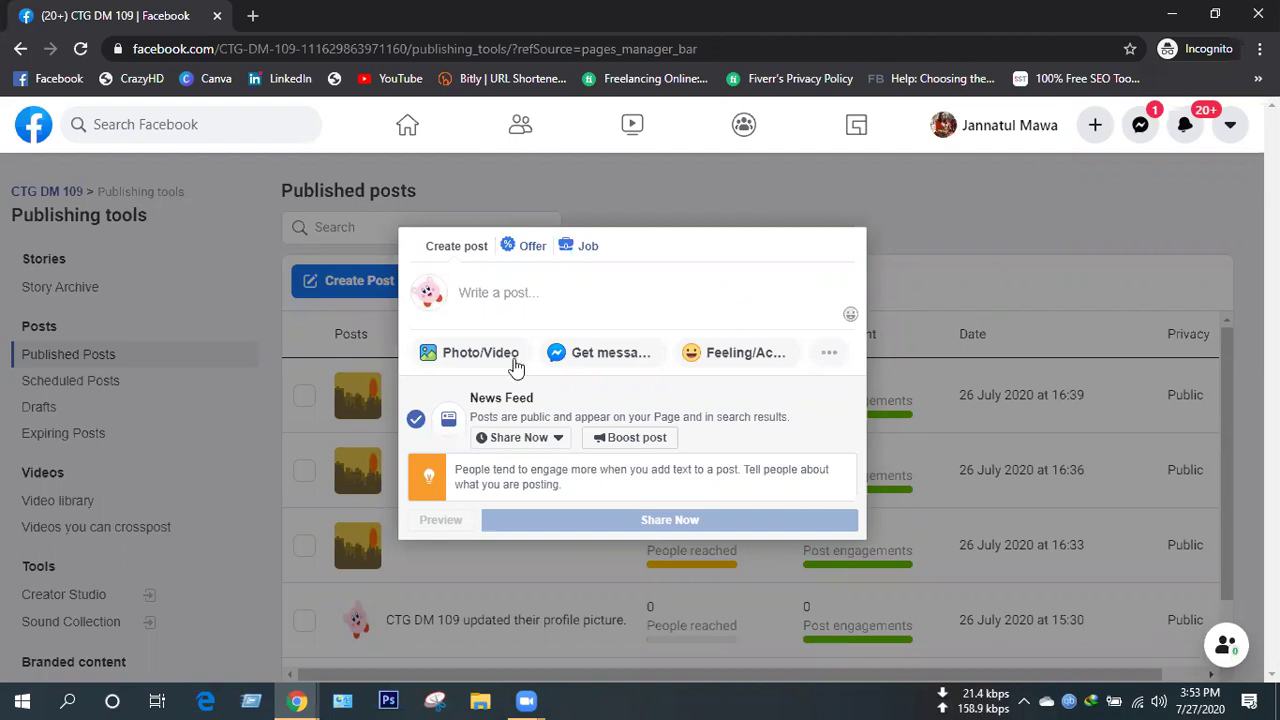
click(931, 230)
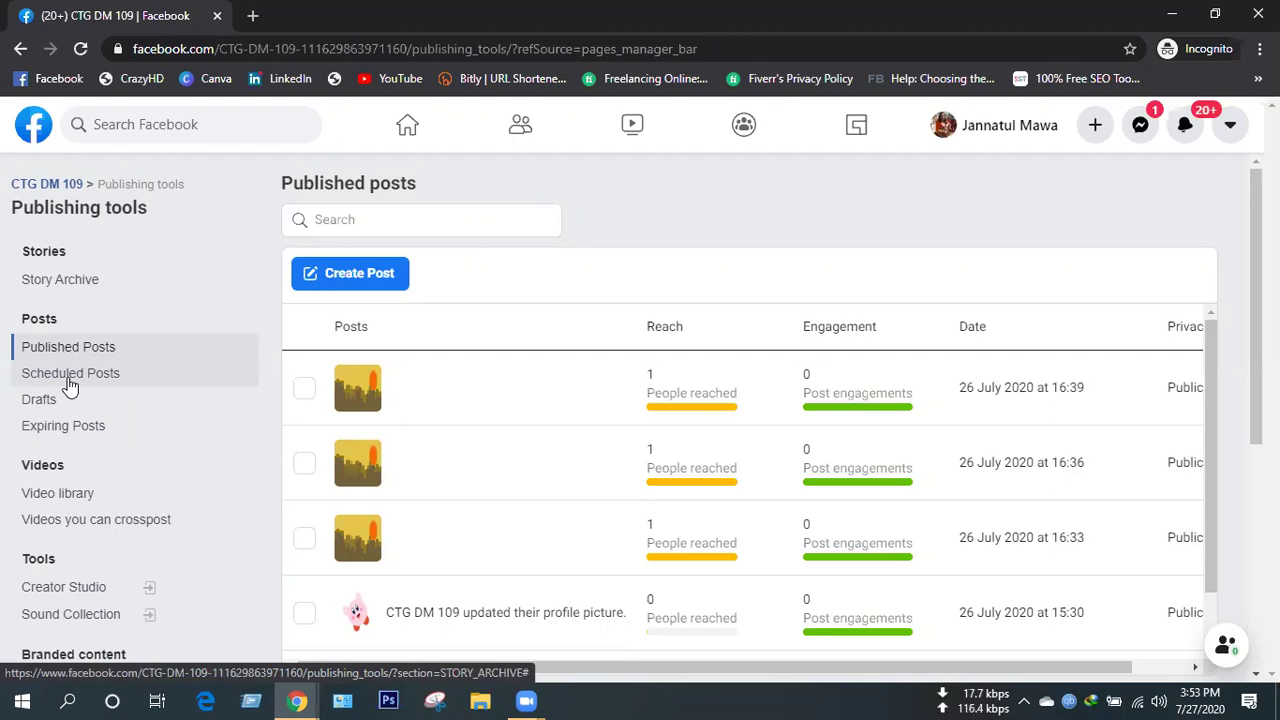
Start a new post from the scheduled posts section and examine the available photo and video post types.
click(77, 385)
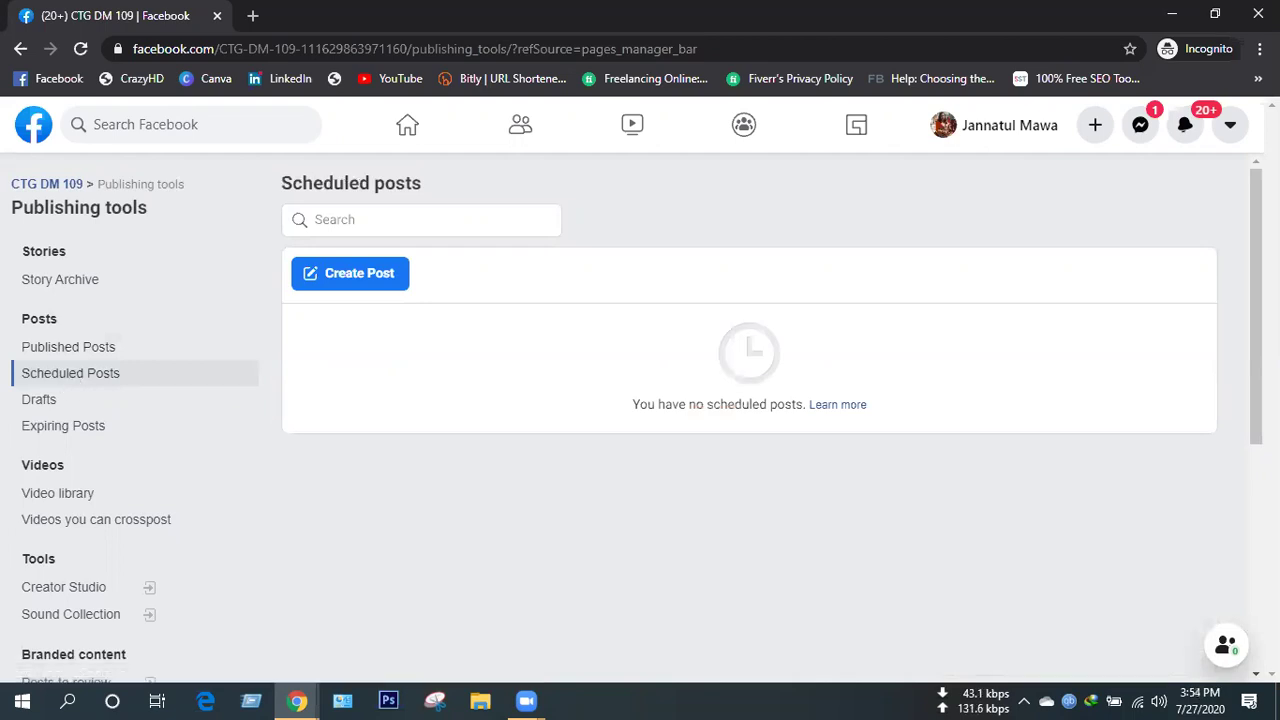
click(349, 277)
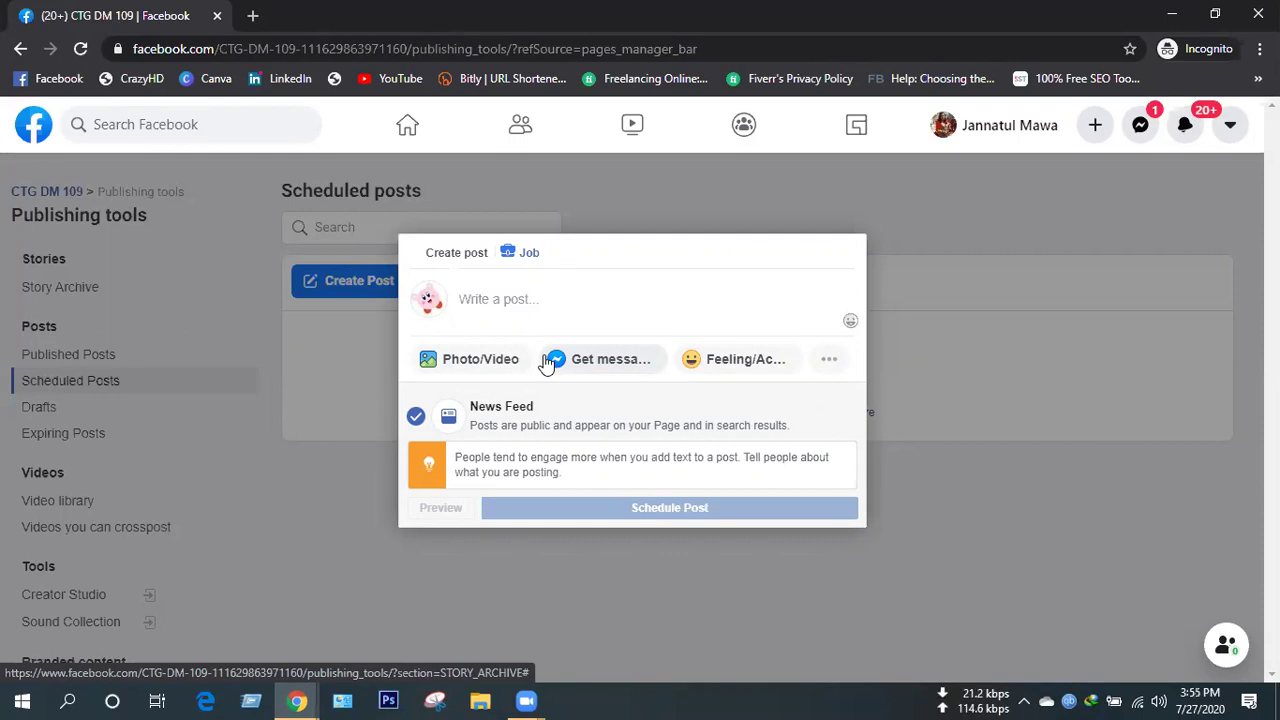
click(470, 368)
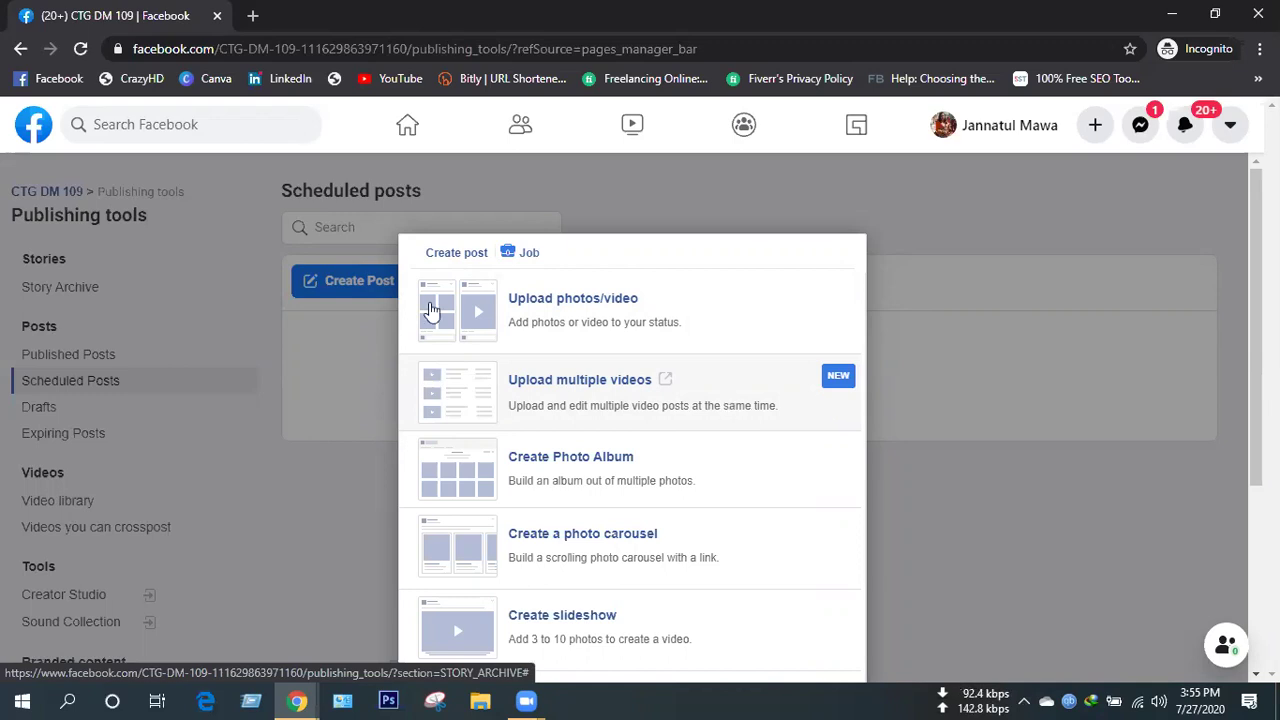
scroll(630, 302, down, 2)
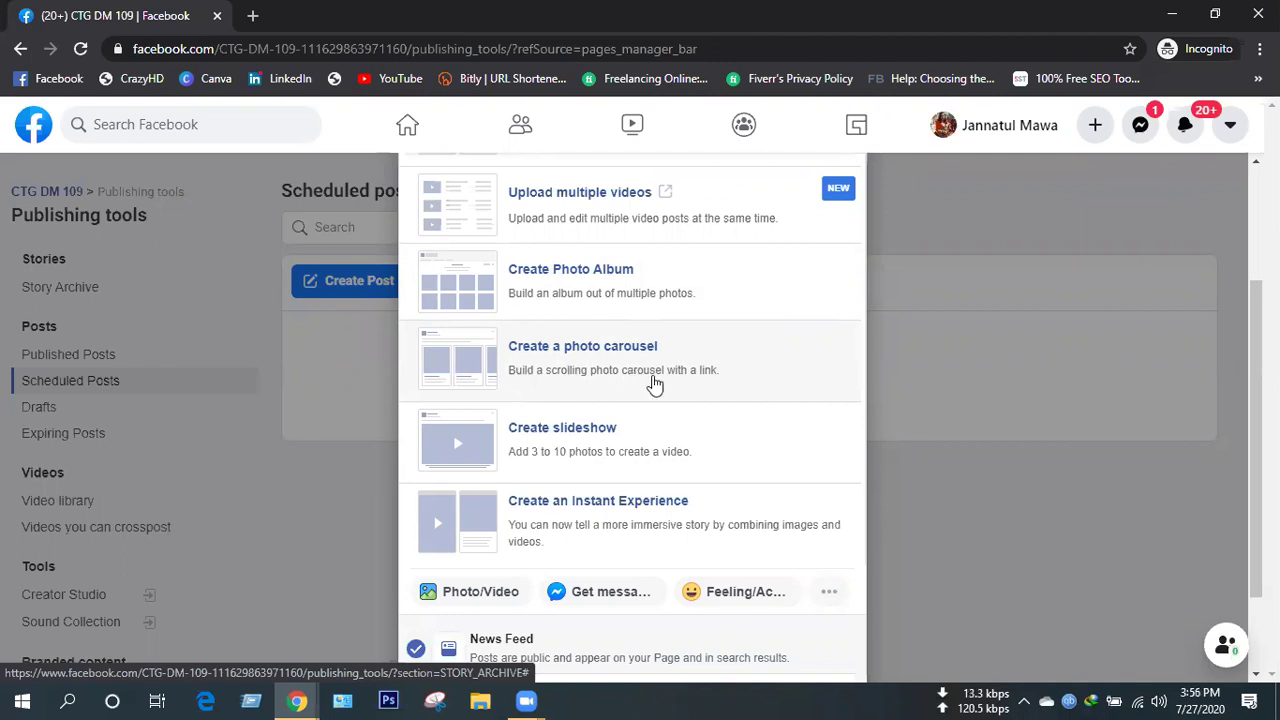
Start a slideshow for the new post and examine the list of music tracks available for it.
click(575, 452)
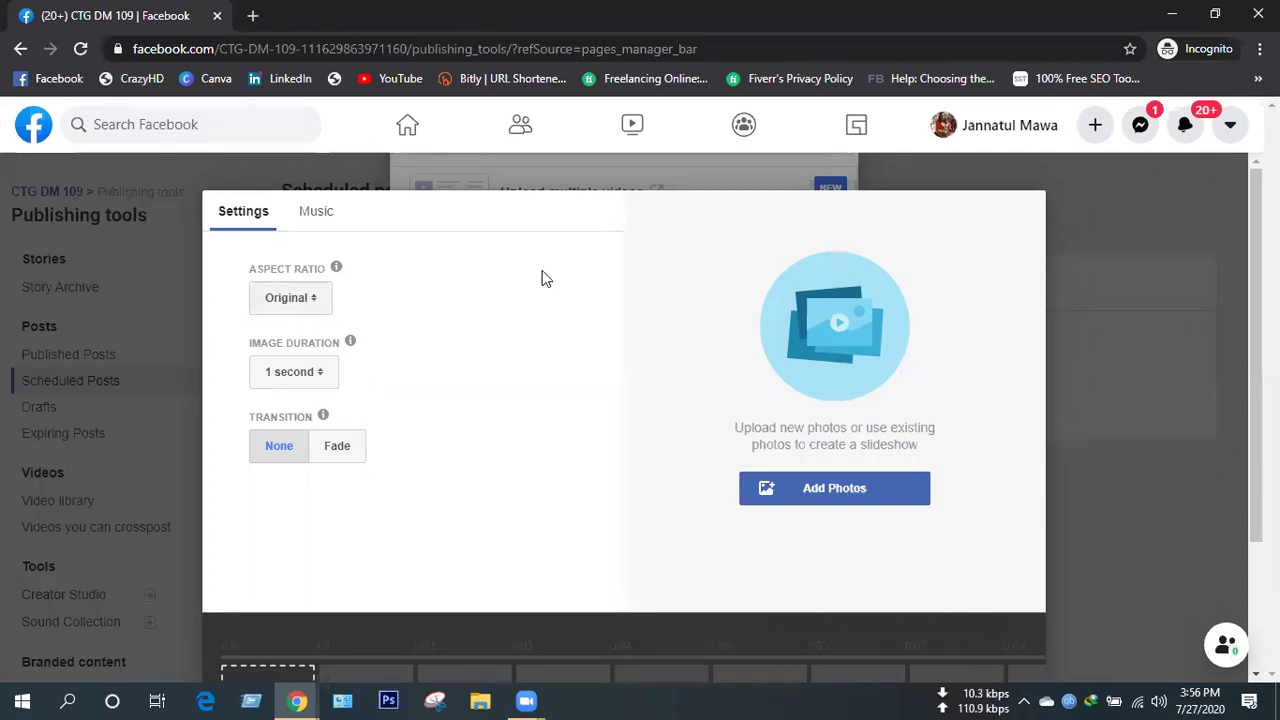
click(324, 222)
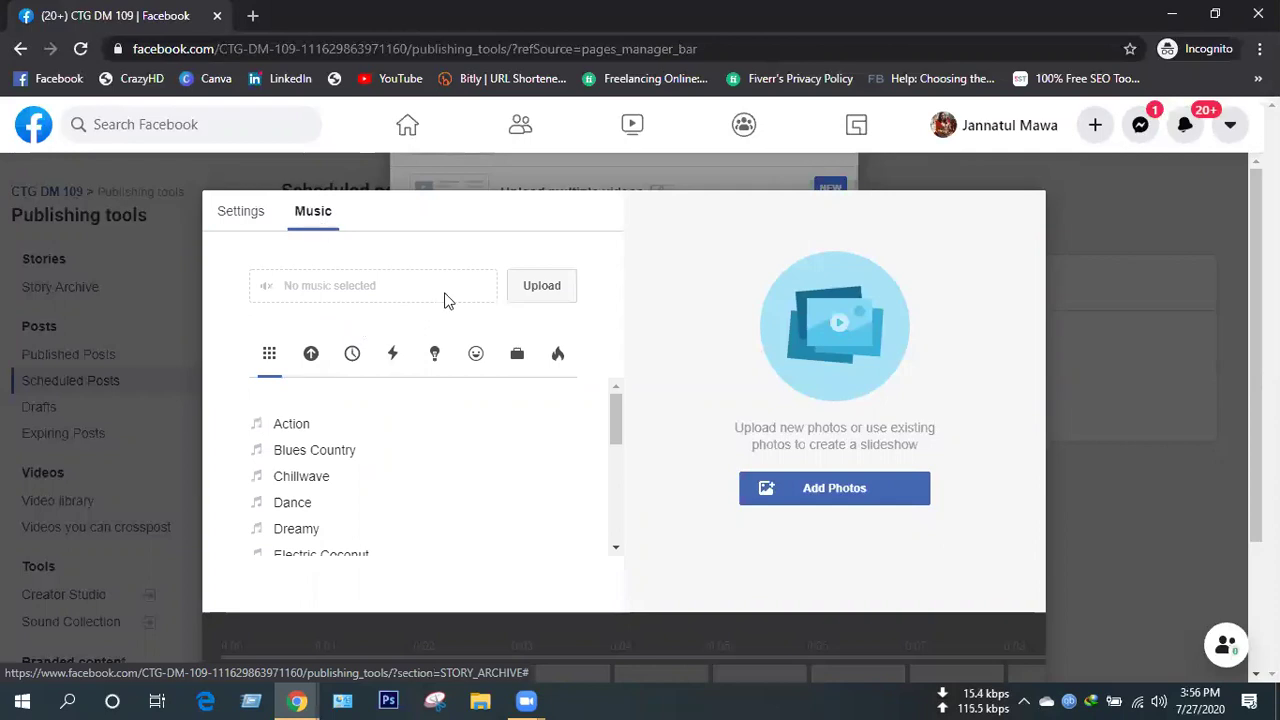
scroll(326, 288, down, 1)
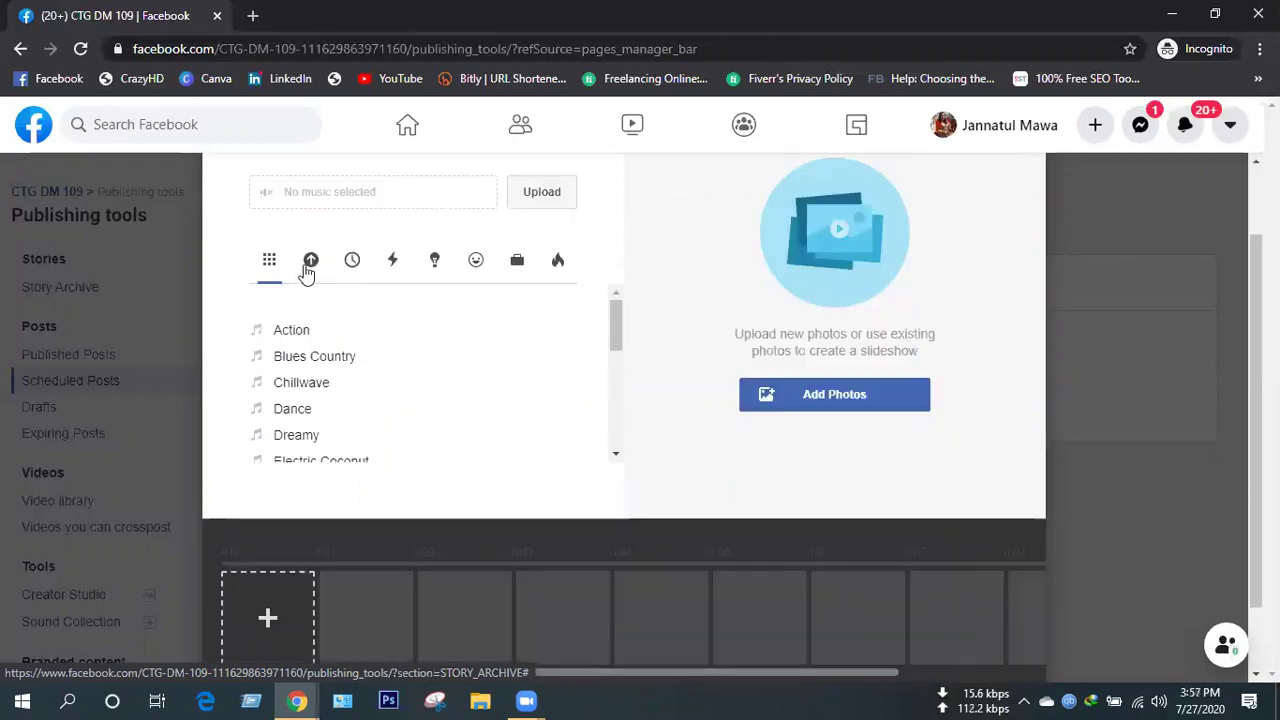
scroll(307, 272, up, 1)
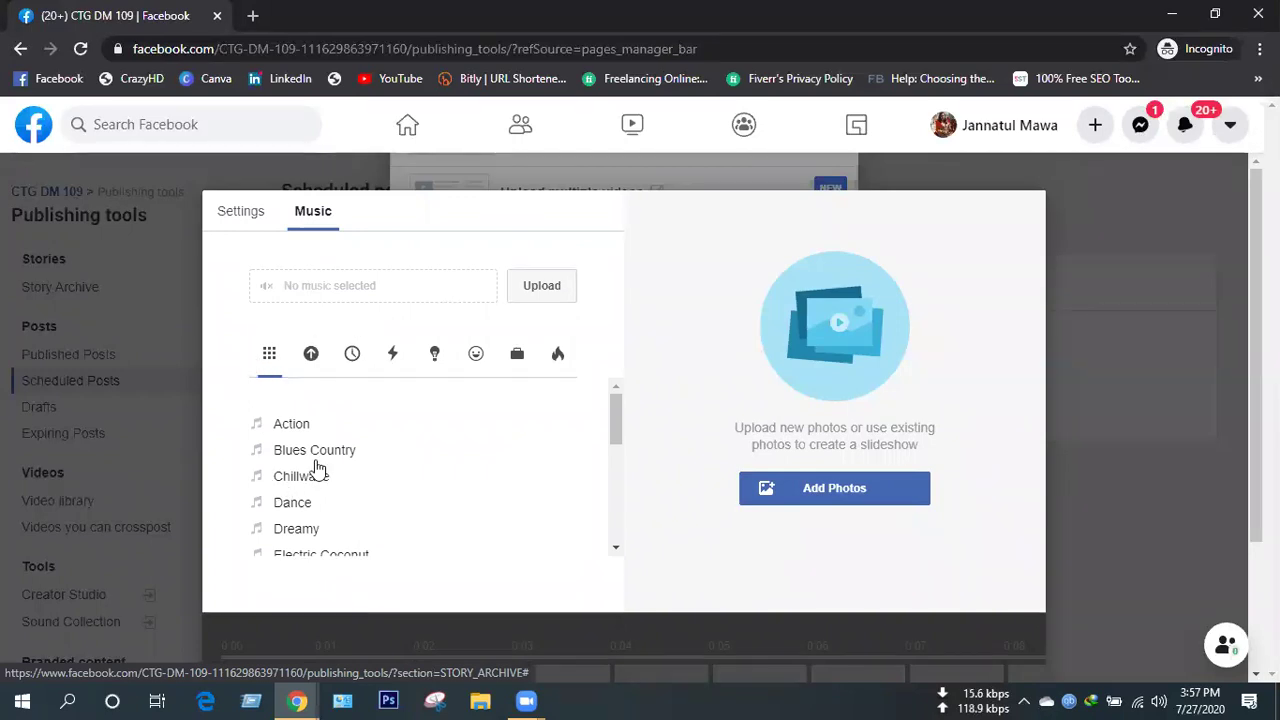
scroll(314, 470, down, 5)
scroll(300, 358, down, 2)
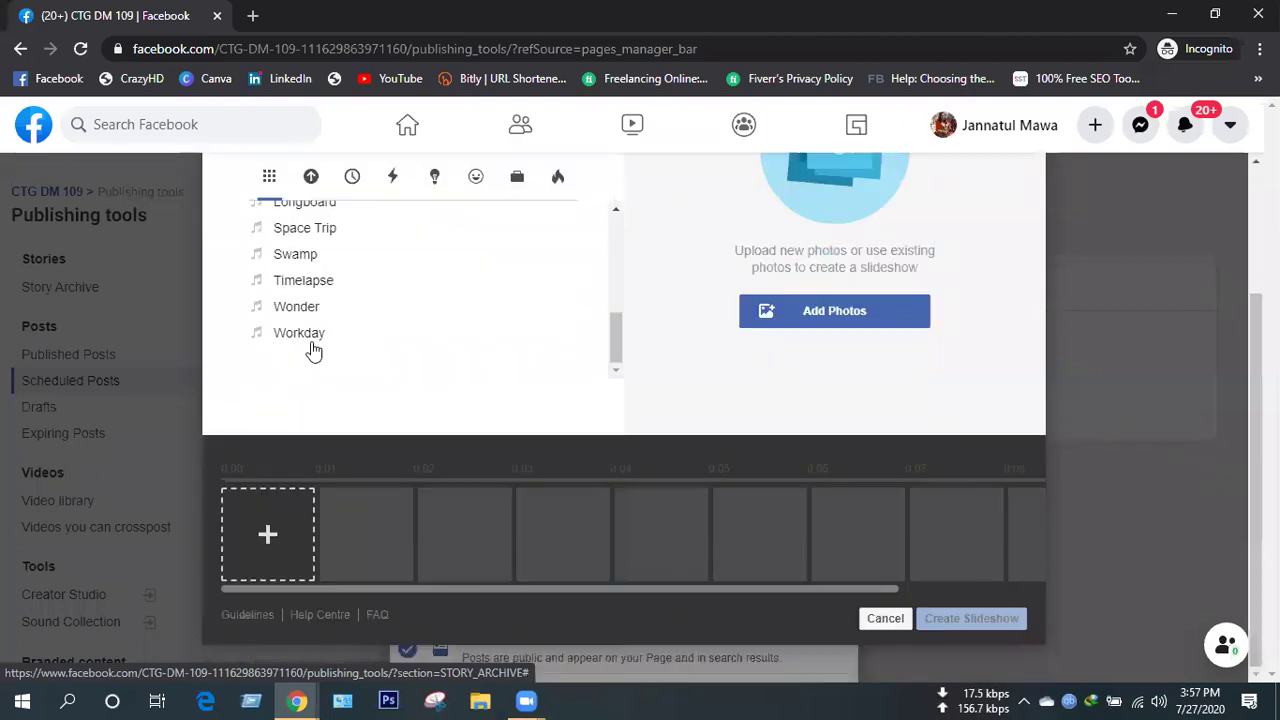
scroll(312, 440, up, 5)
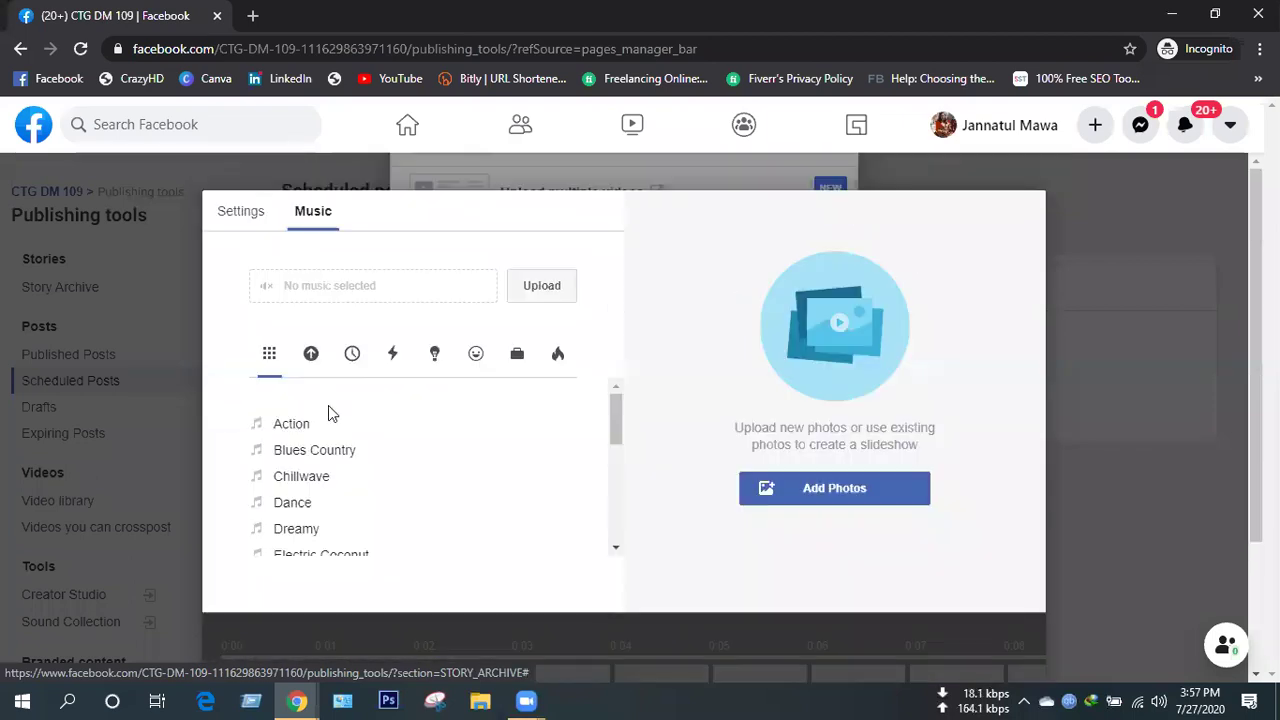
mouse_move(327, 456)
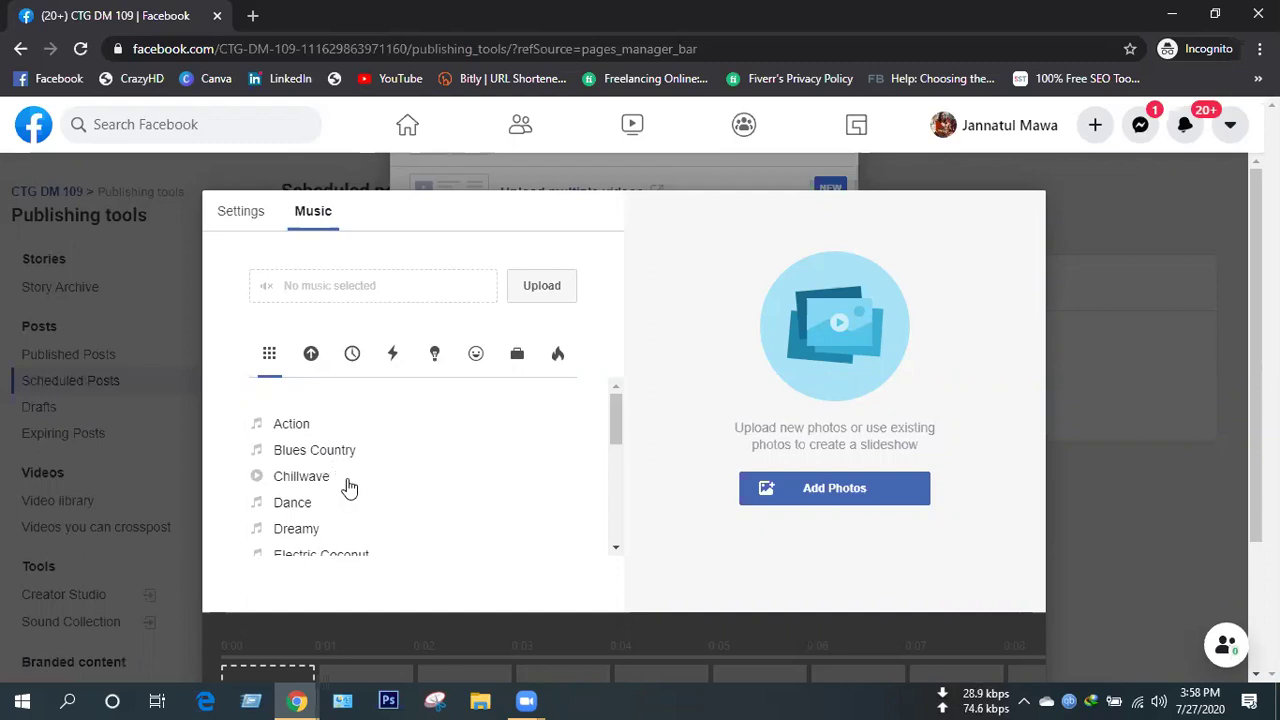
Choose the Dance track as the slideshow's music, pause its preview and look through the remaining tracks.
click(303, 506)
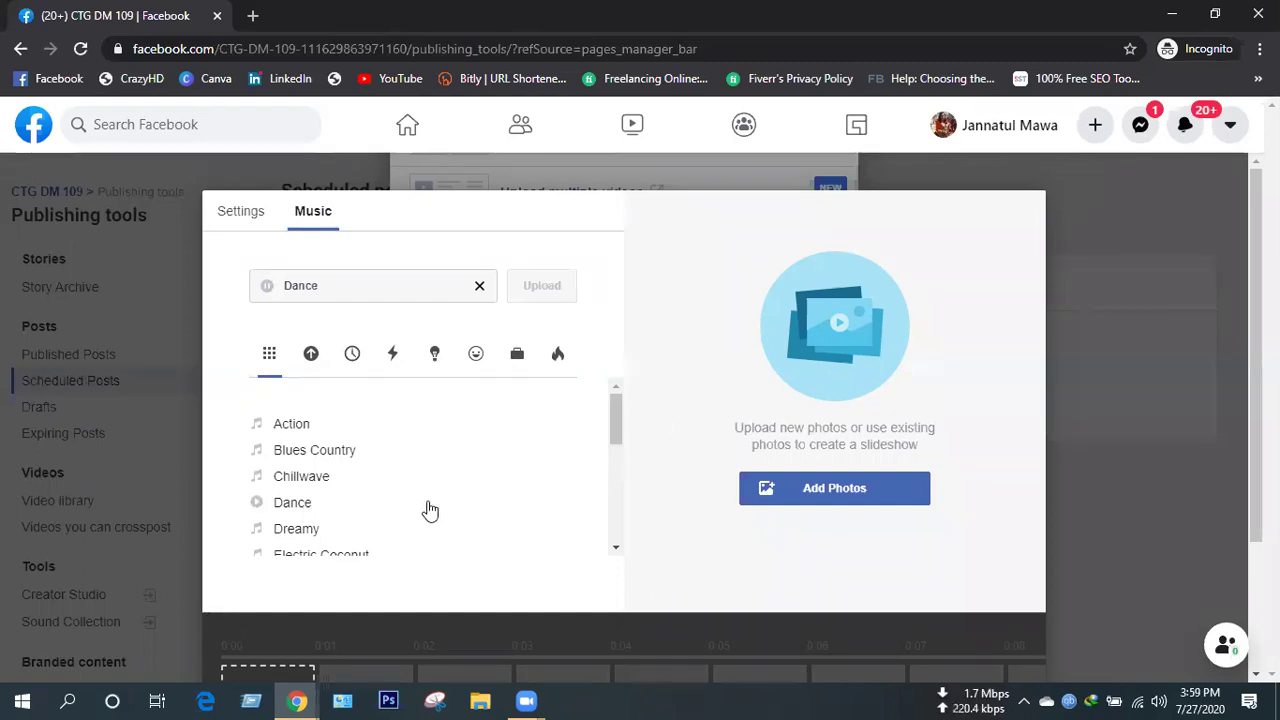
click(267, 287)
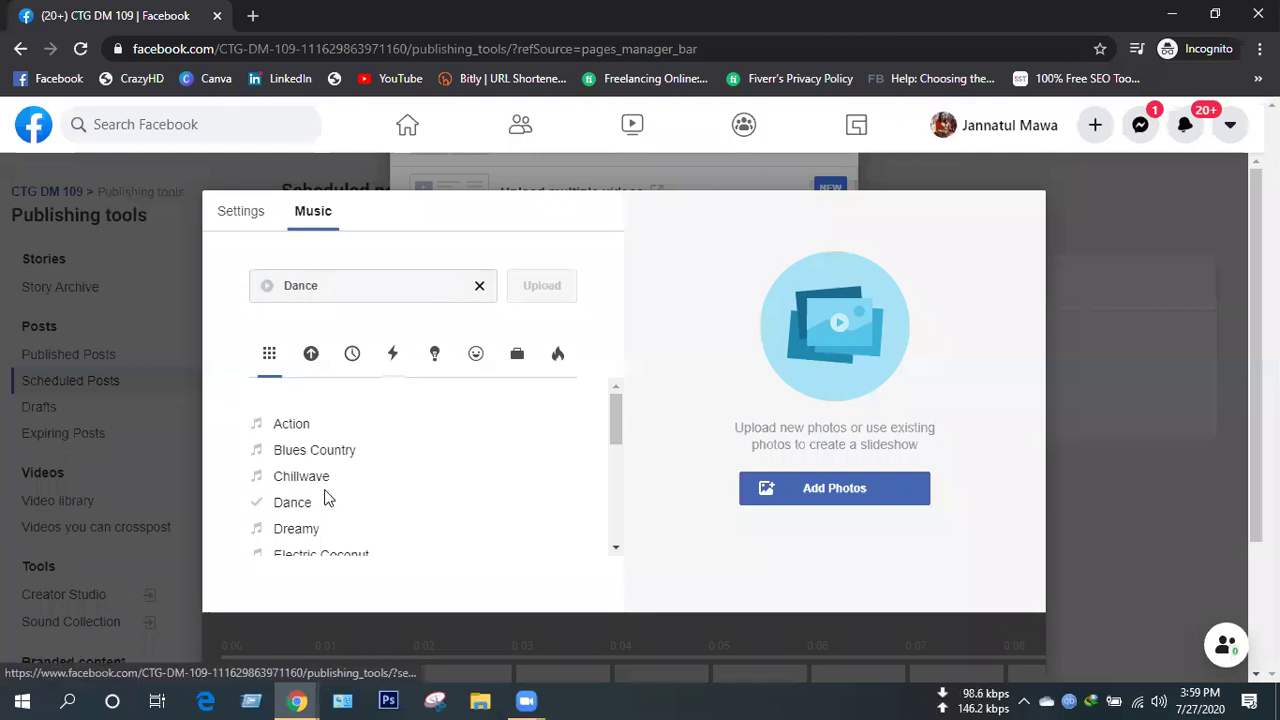
scroll(324, 497, down, 2)
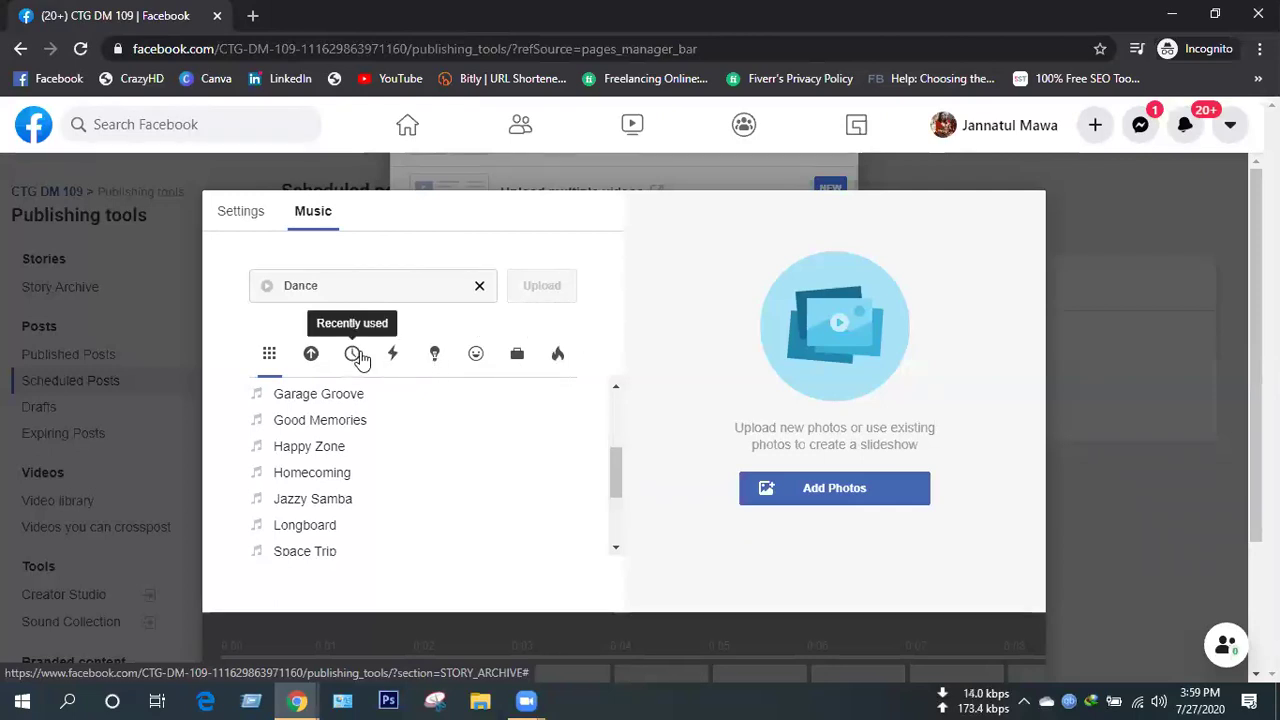
scroll(344, 398, down, 2)
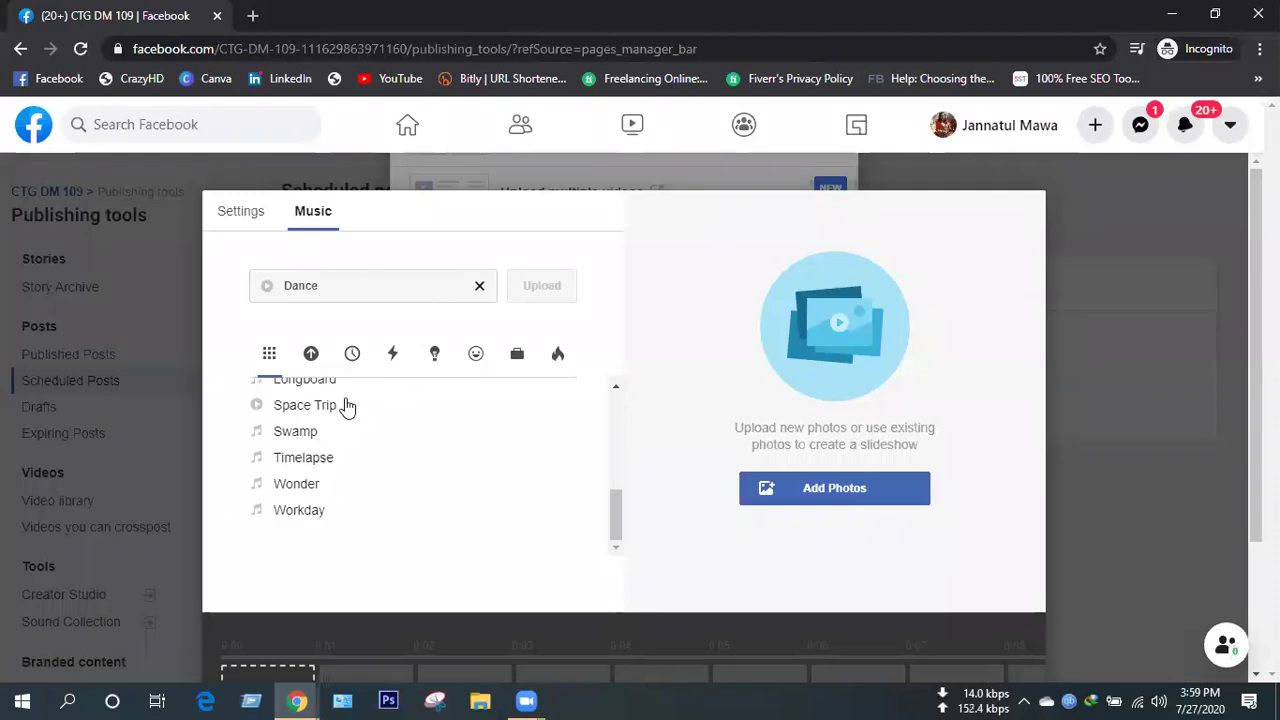
Configure the slideshow with the Original aspect ratio, an image duration of 3 seconds and the Fade transition.
click(248, 222)
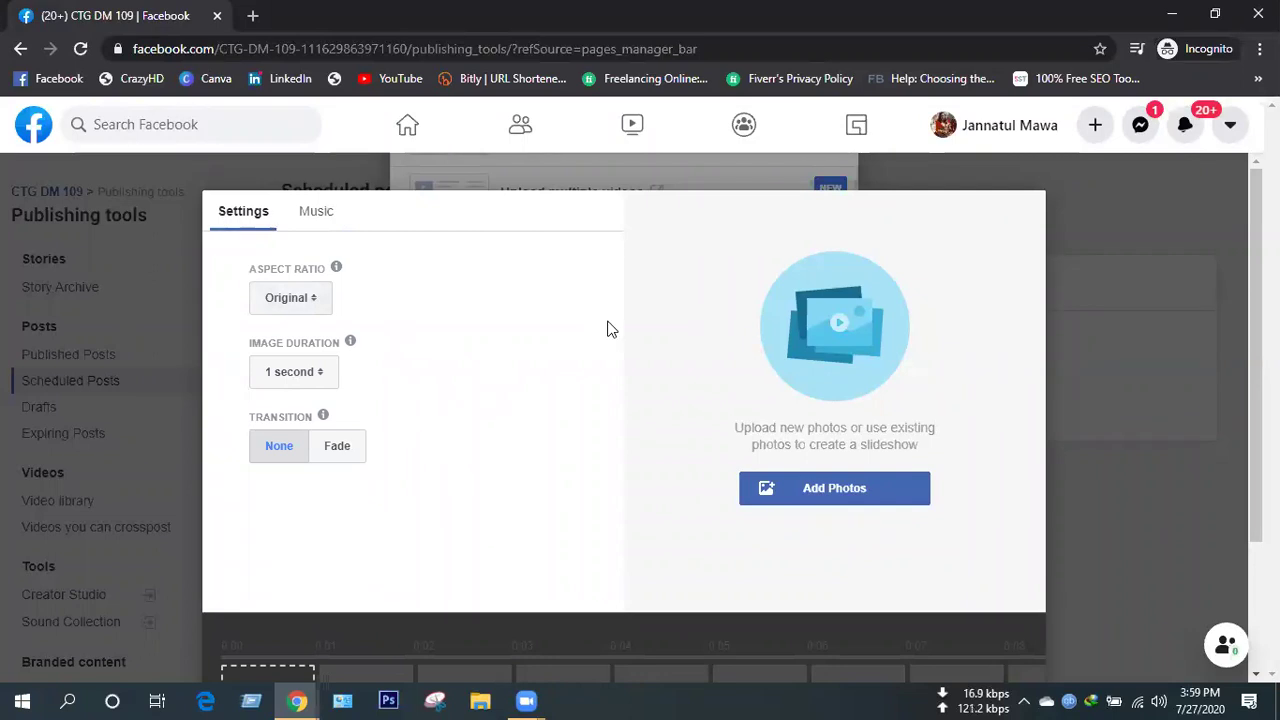
click(320, 305)
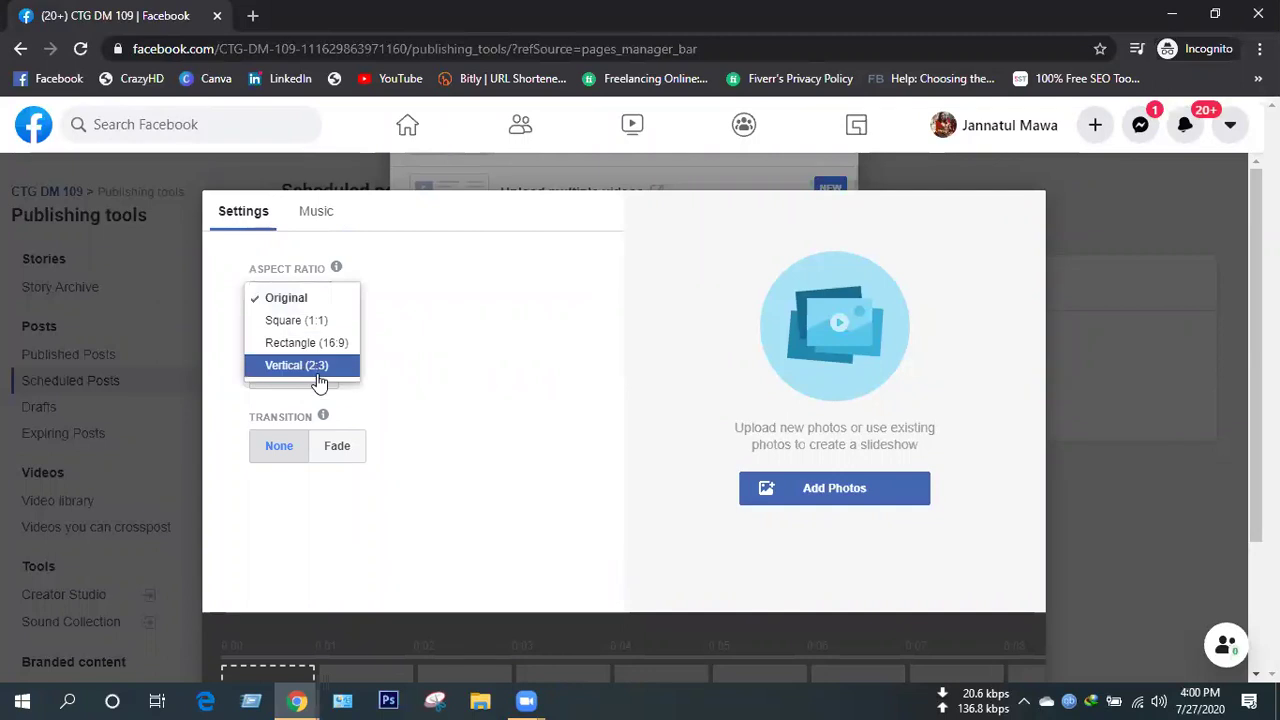
click(302, 298)
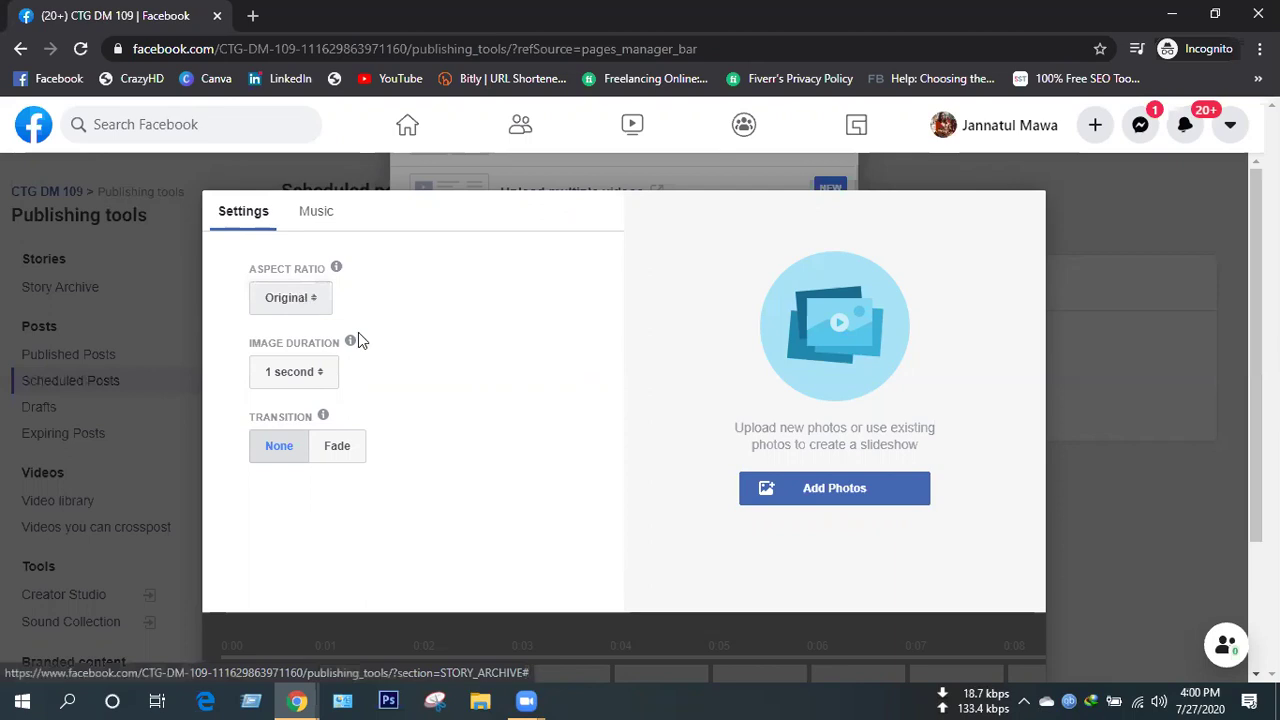
click(308, 386)
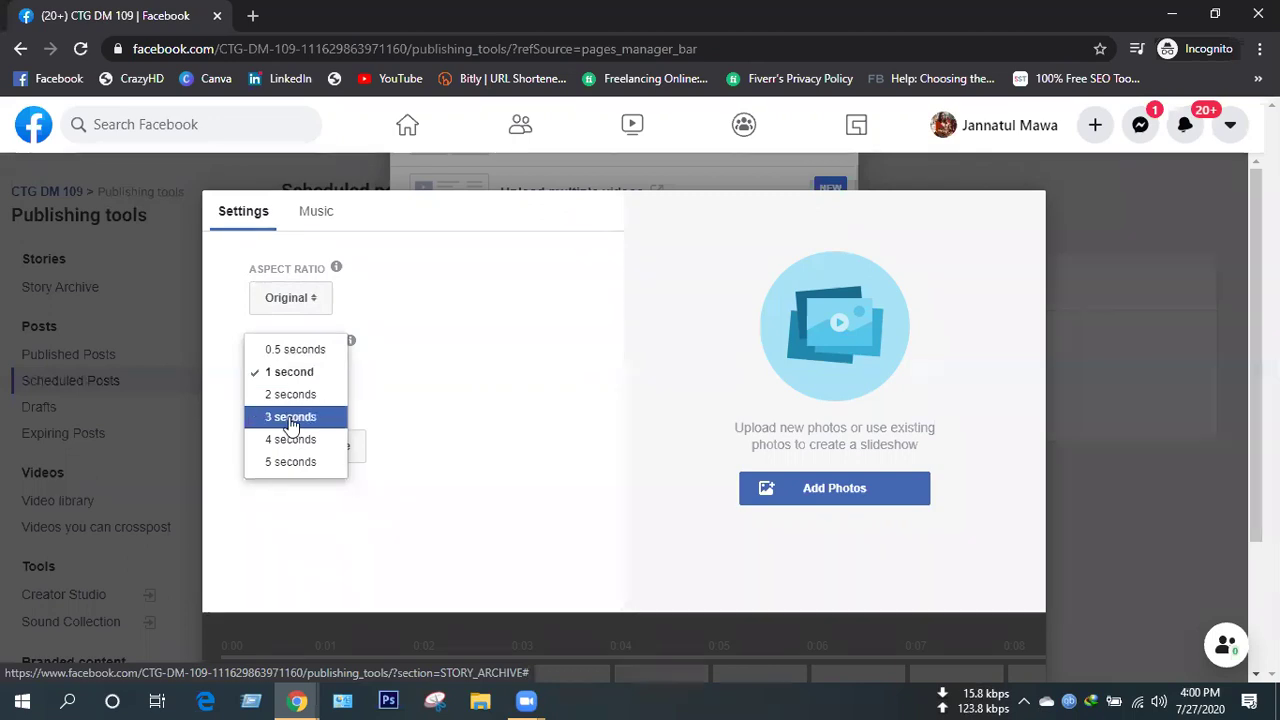
click(292, 418)
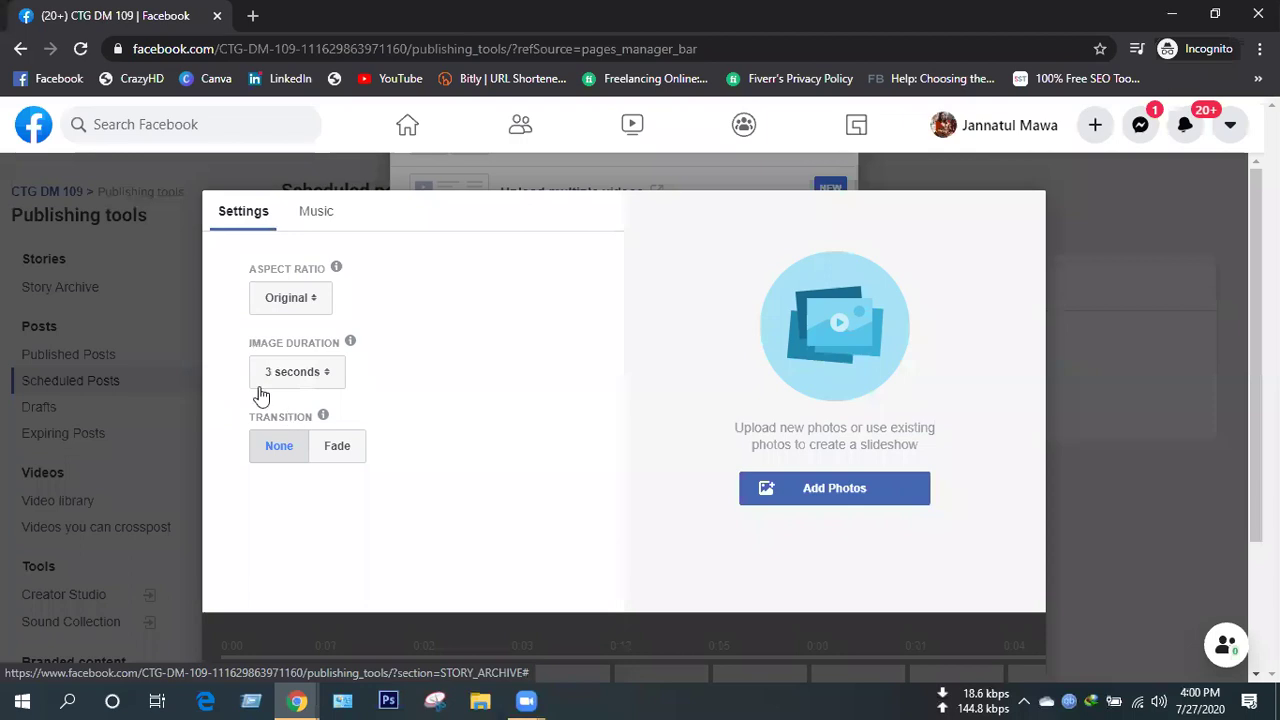
scroll(392, 483, down, 1)
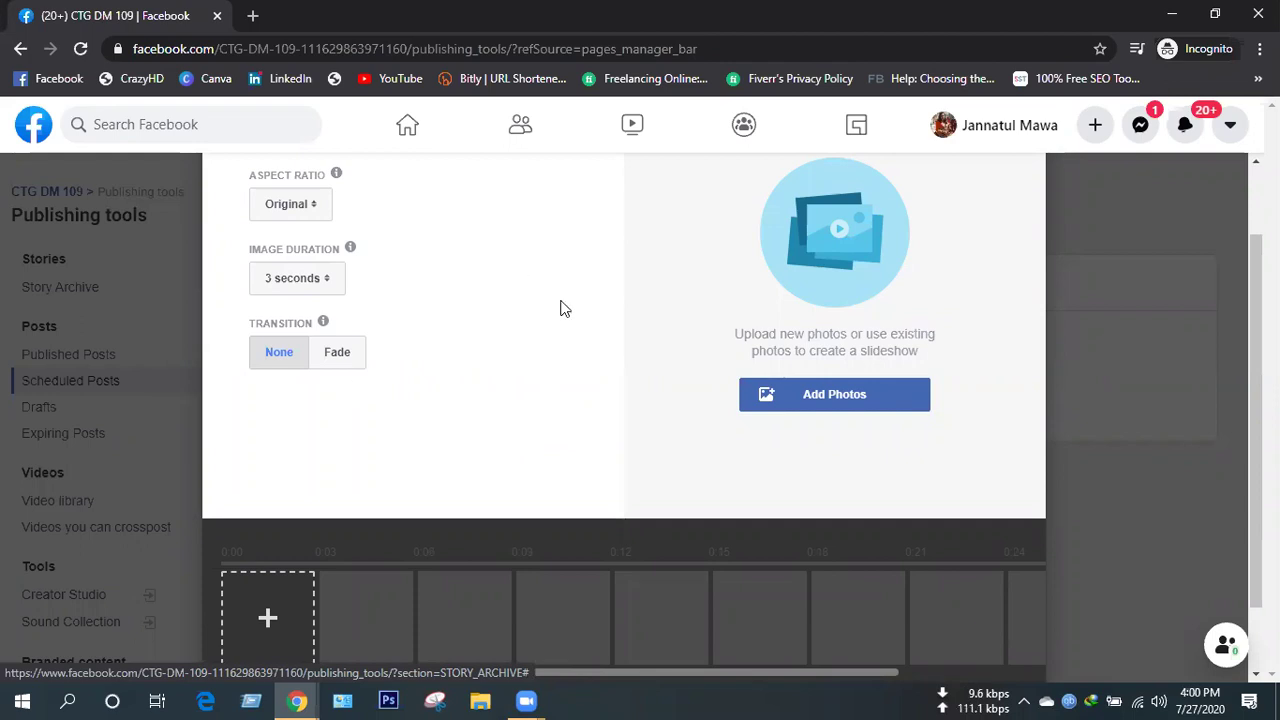
click(343, 358)
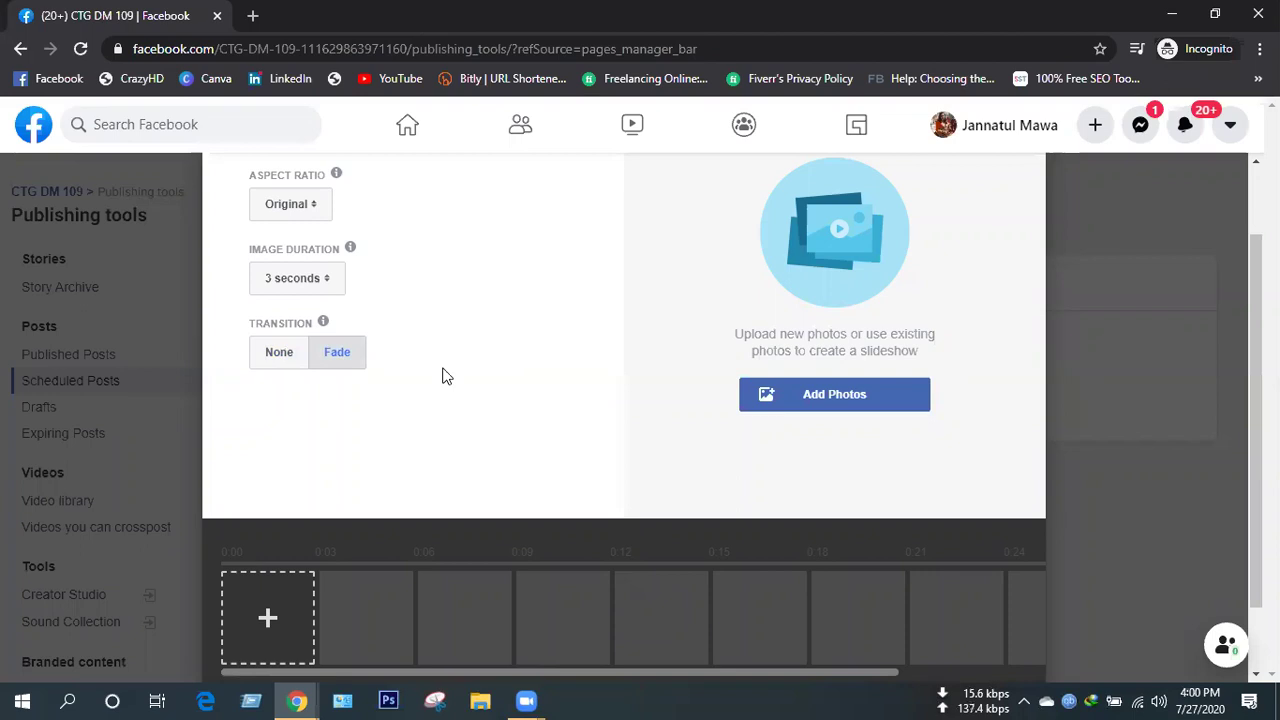
Upload the PNG image 1 from the Desktop folder as the slideshow's first photo.
scroll(443, 371, down, 1)
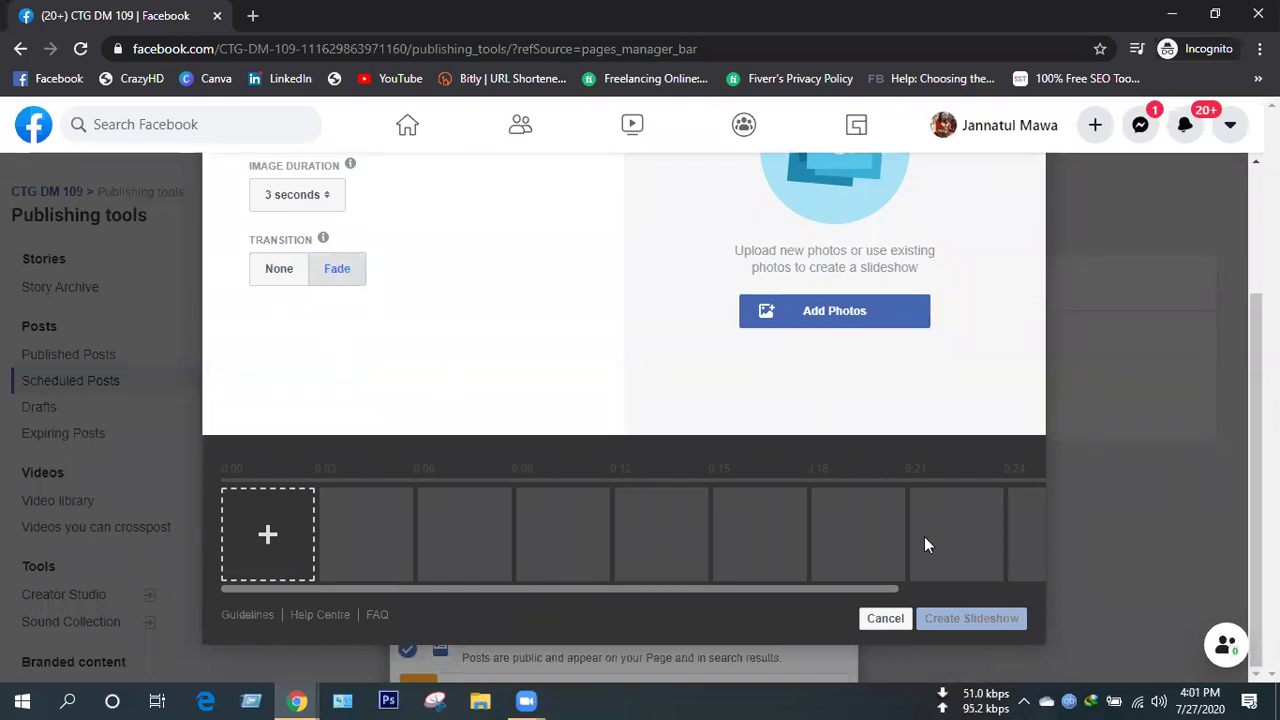
click(266, 540)
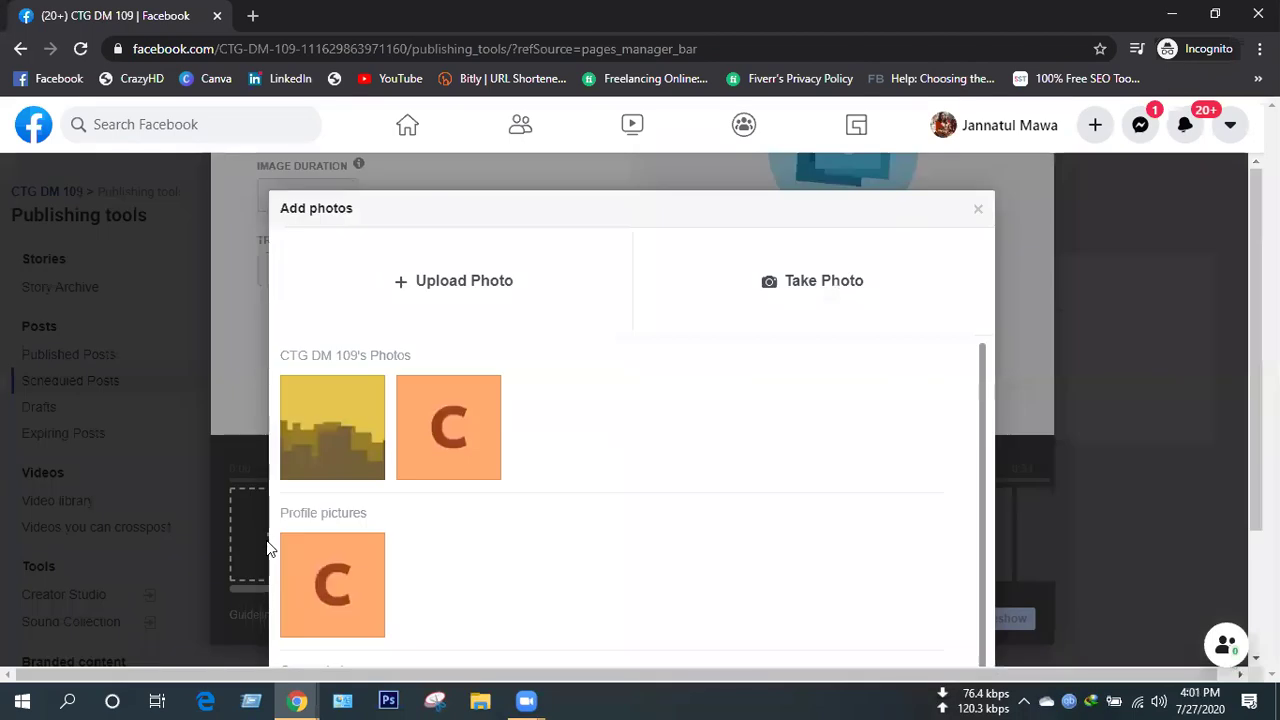
click(445, 425)
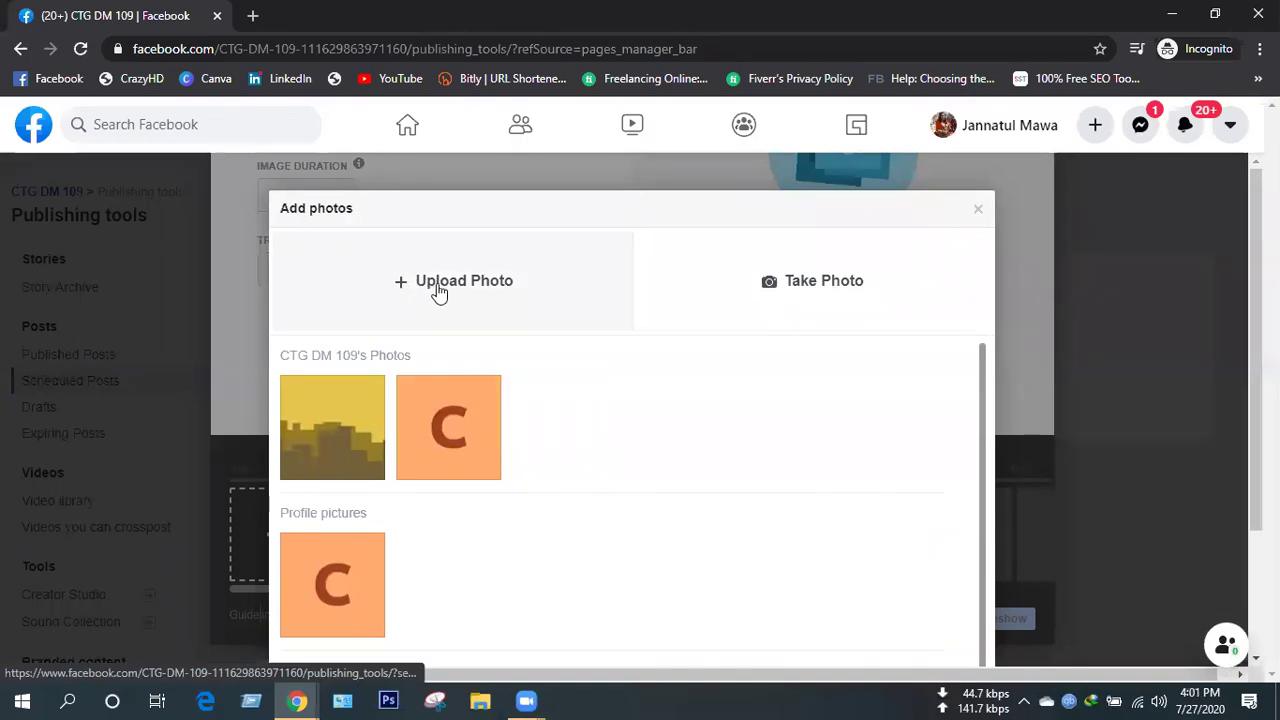
click(440, 288)
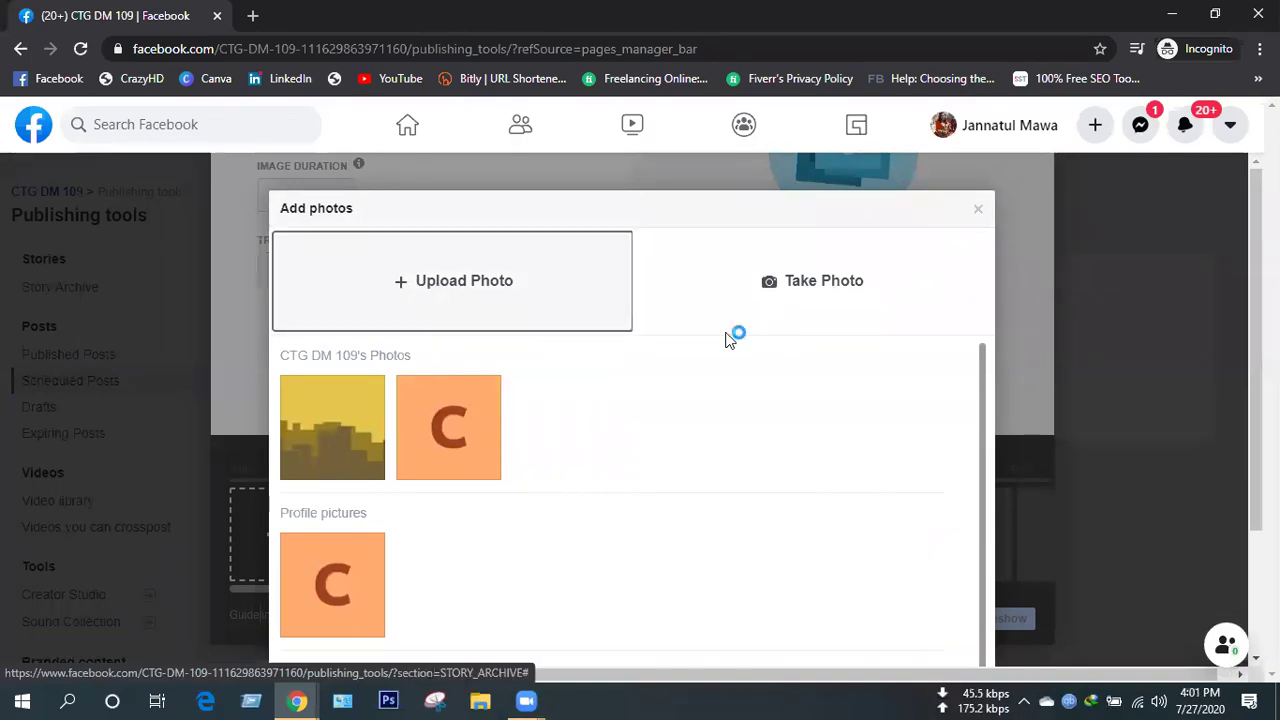
click(510, 313)
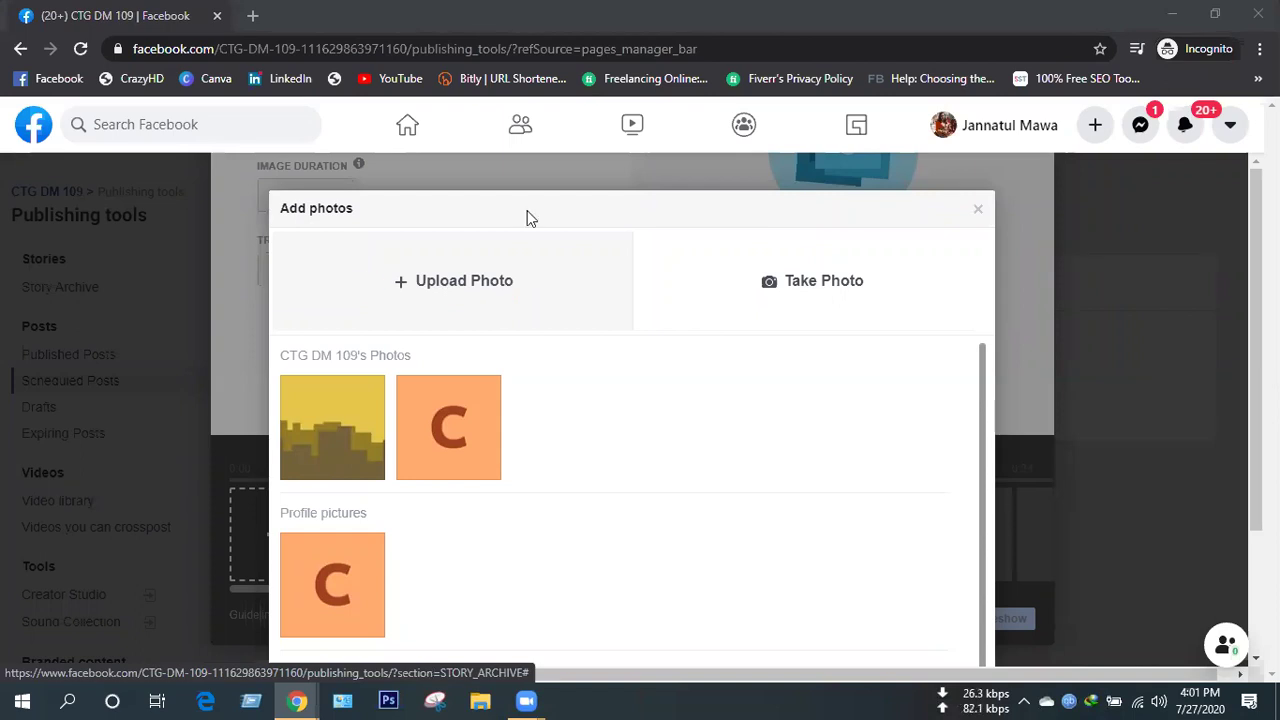
click(474, 292)
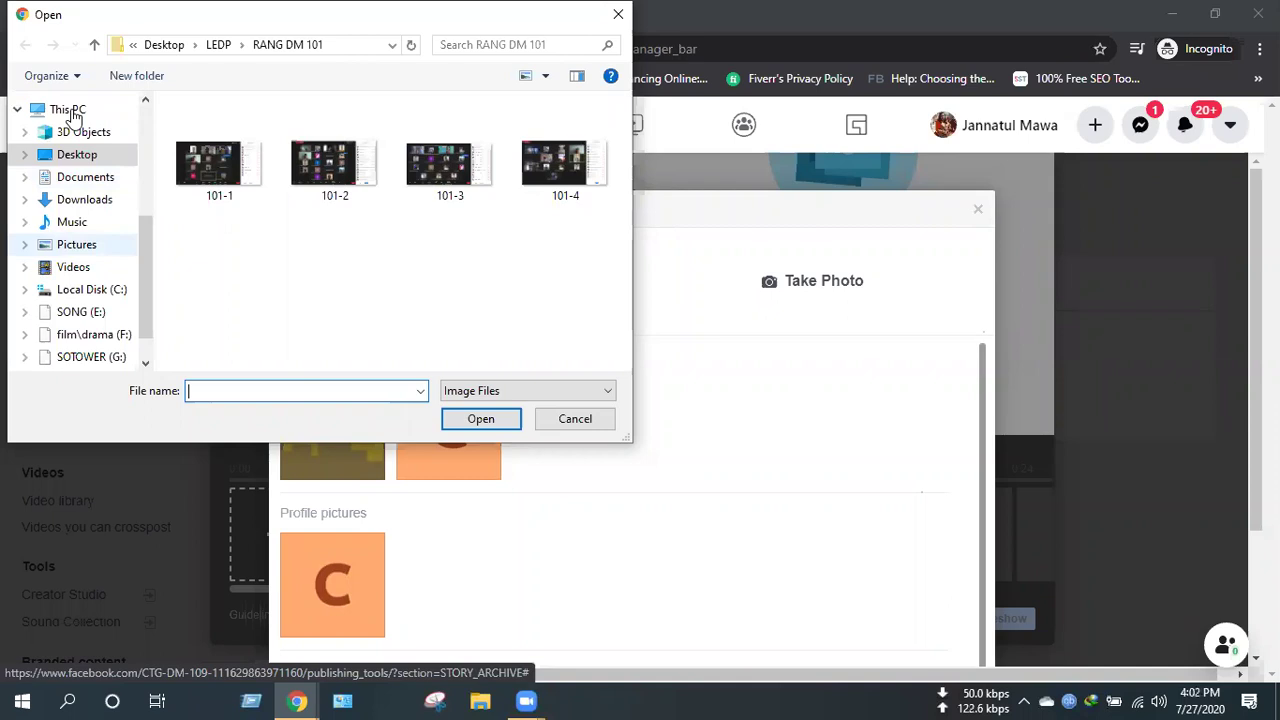
click(78, 156)
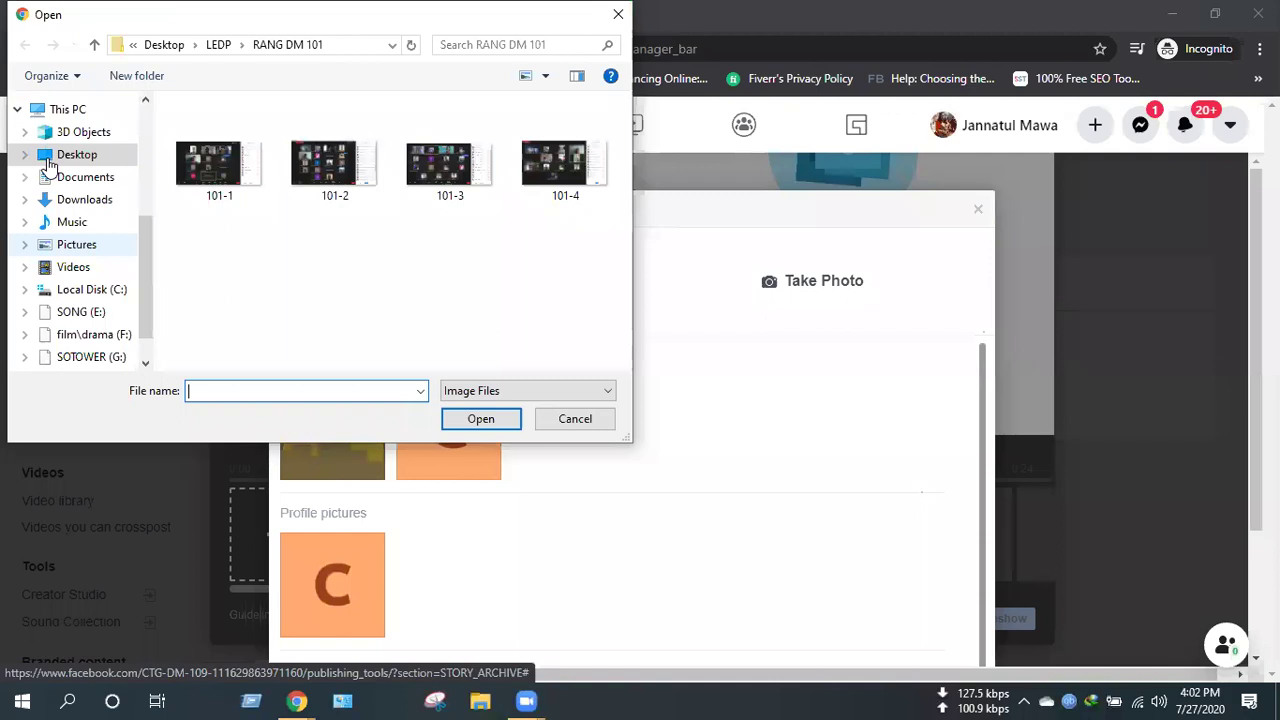
click(100, 165)
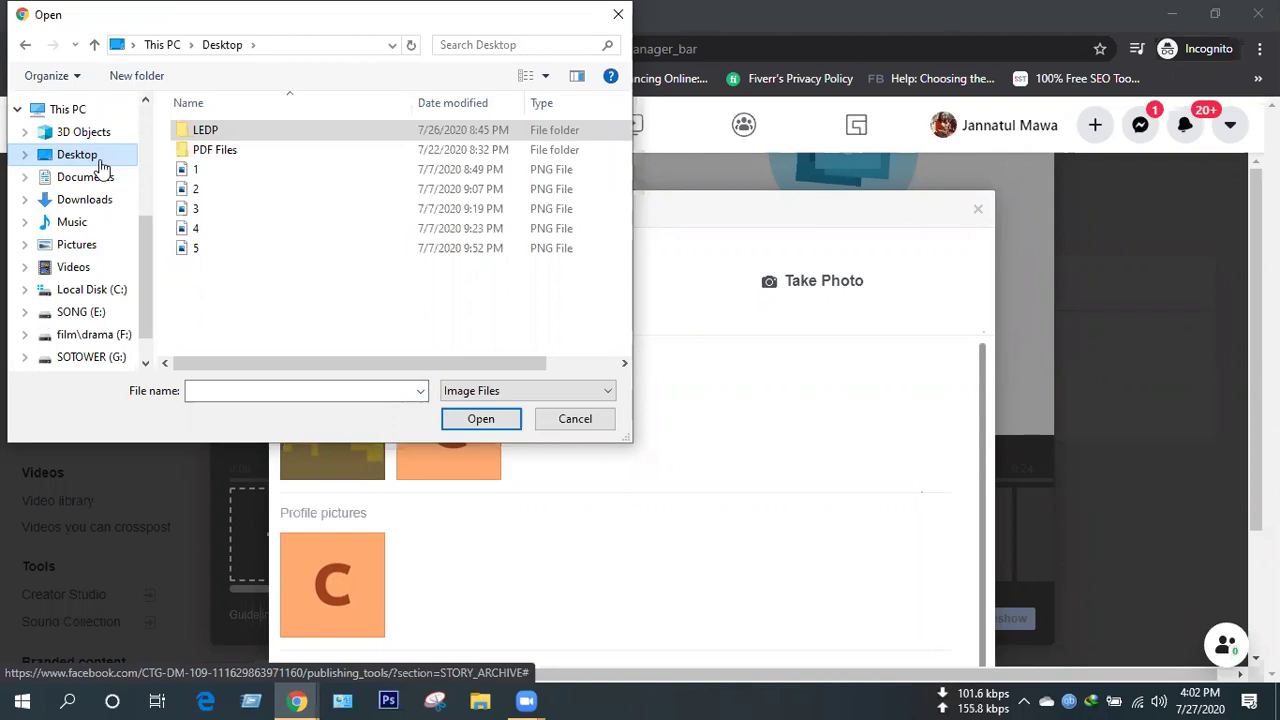
click(240, 172)
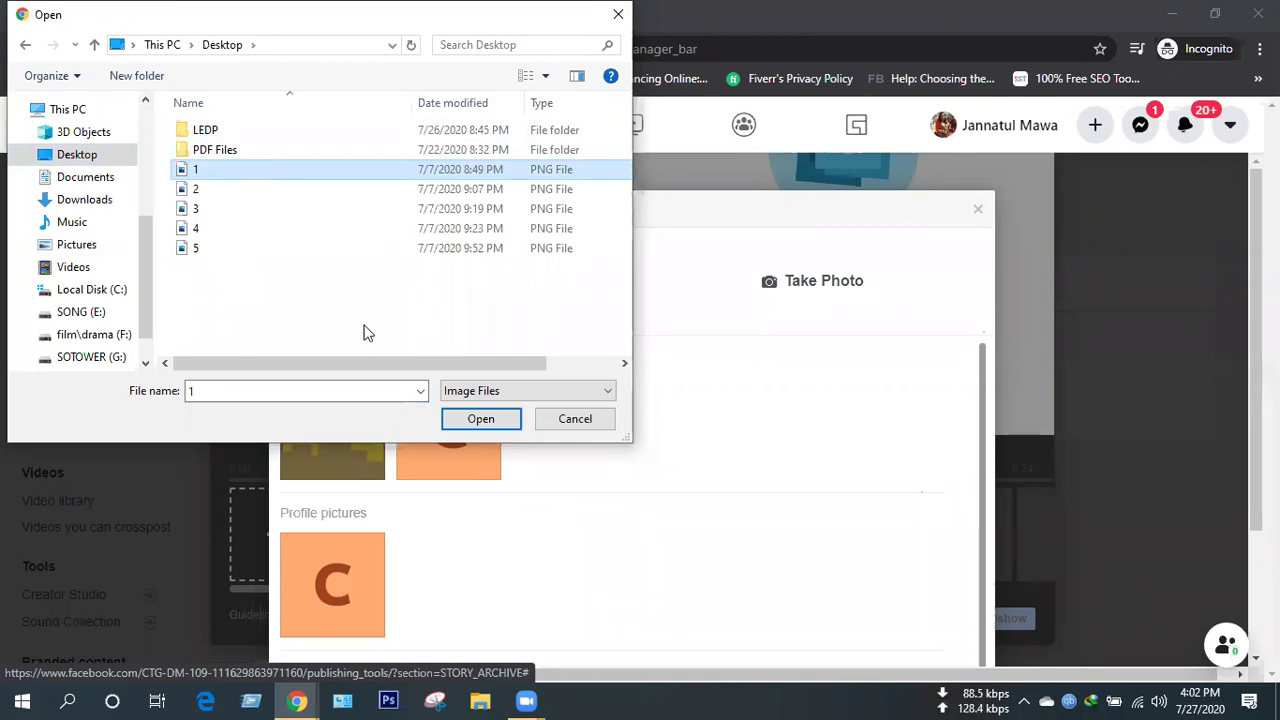
click(477, 419)
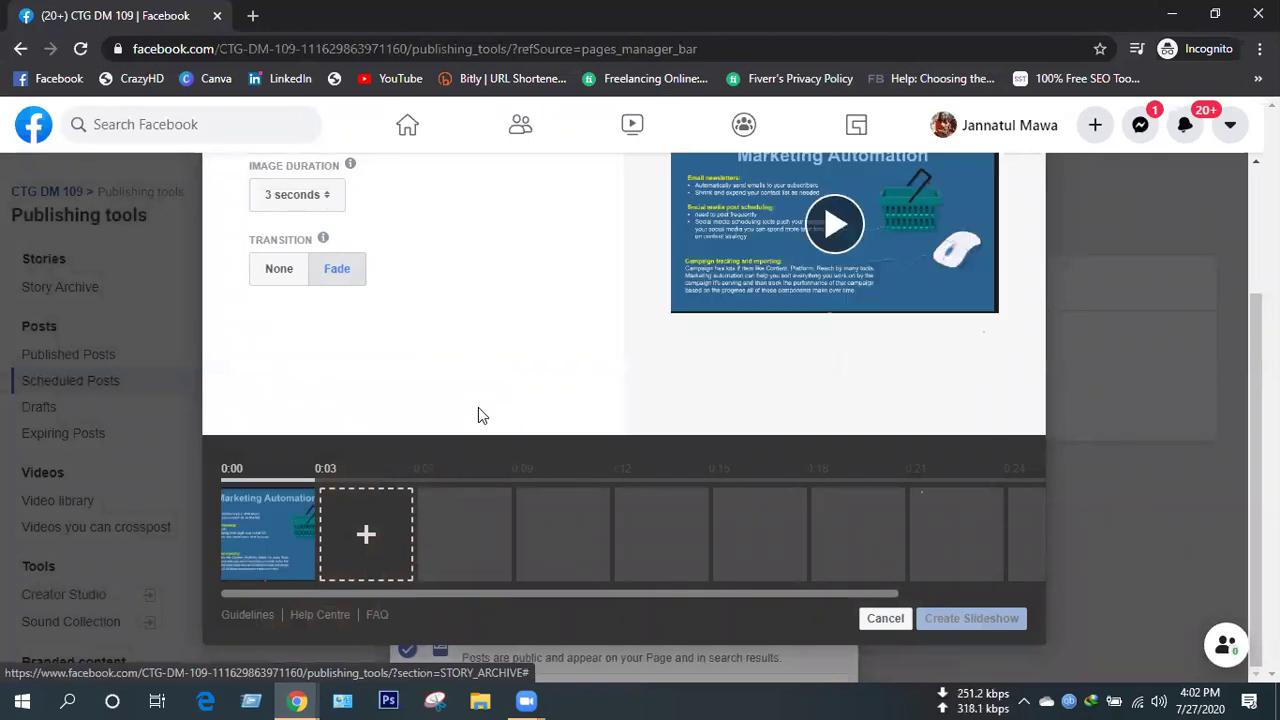
Upload image 2 from the Desktop as the second picture of the slideshow.
click(363, 553)
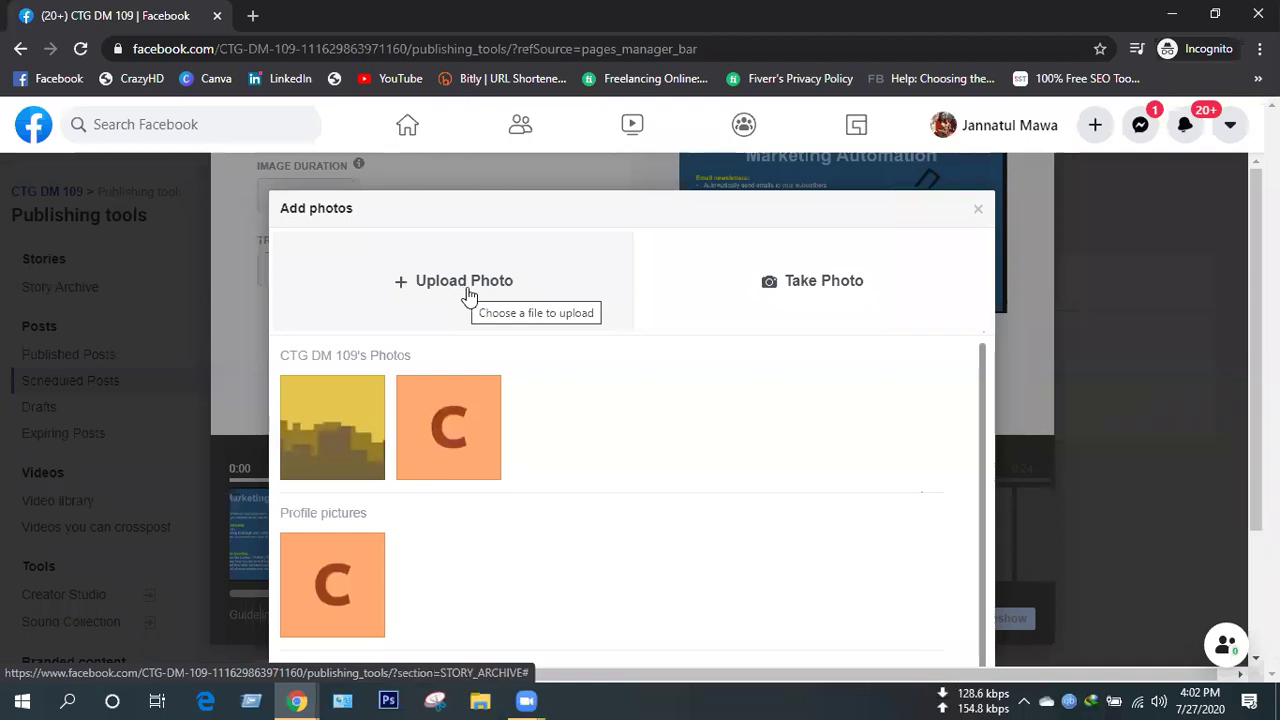
click(468, 293)
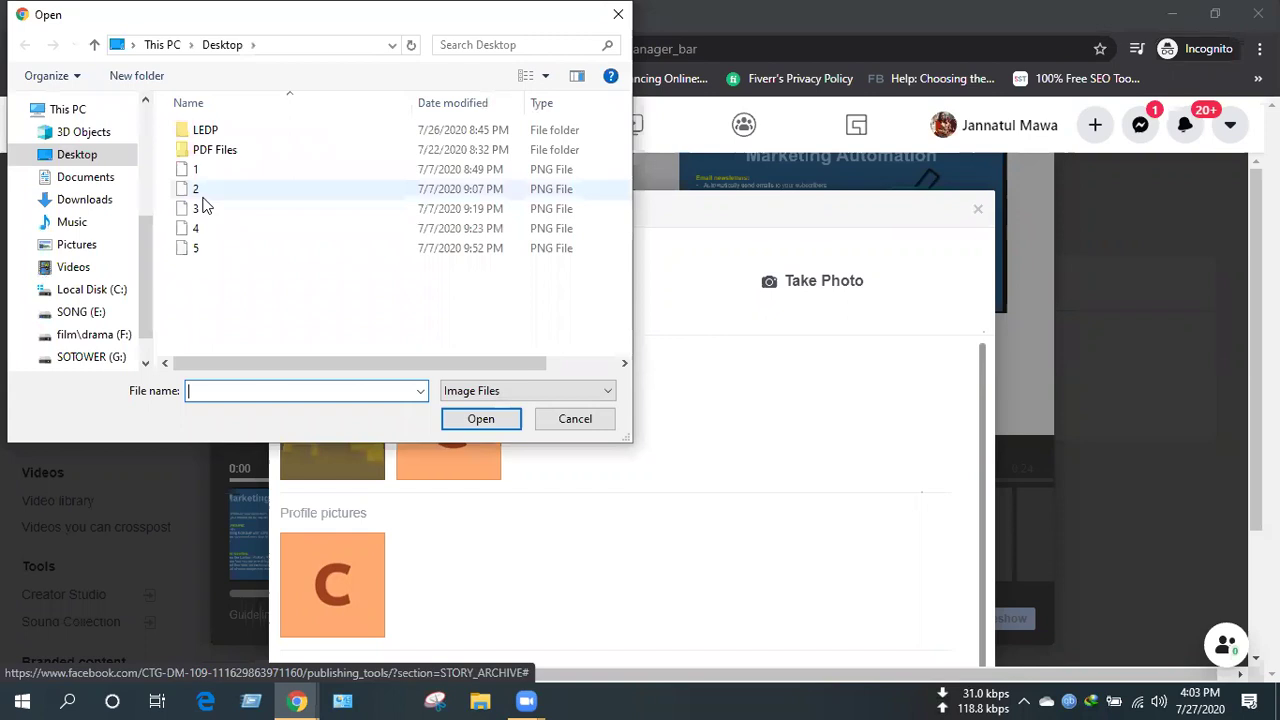
click(492, 423)
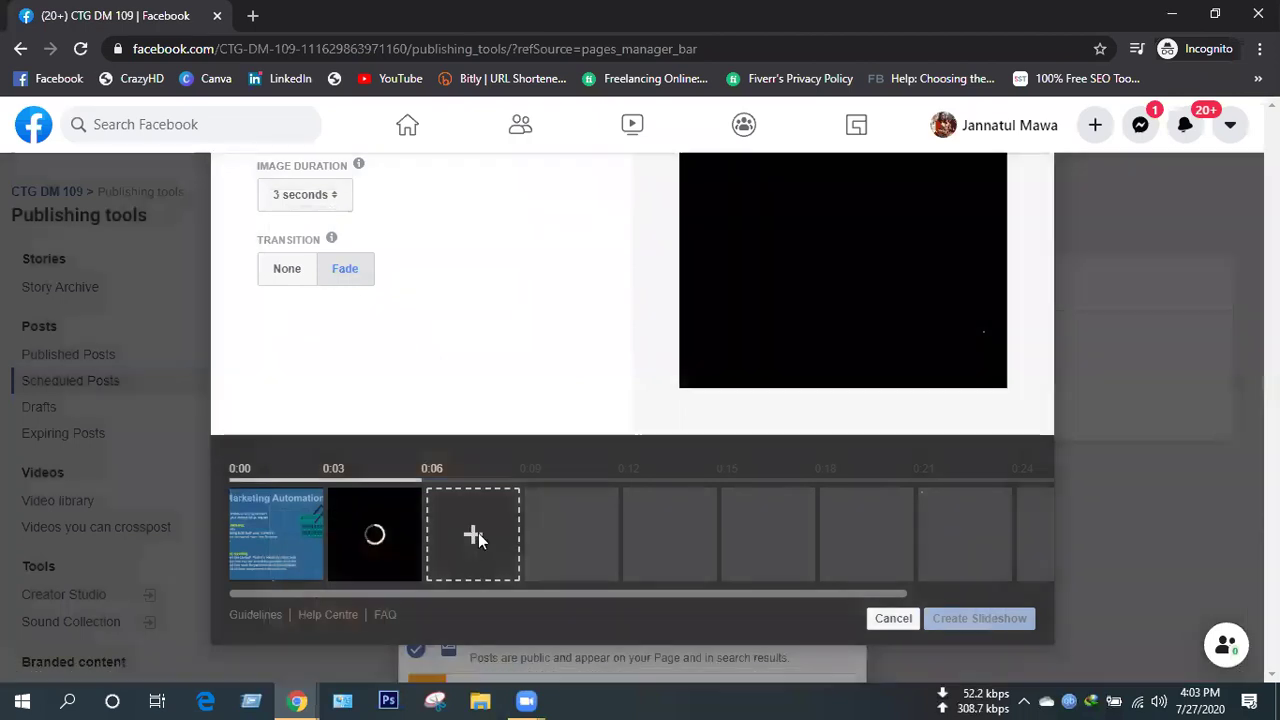
Upload image 3 from the Desktop as the third picture of the slideshow.
click(478, 533)
click(463, 285)
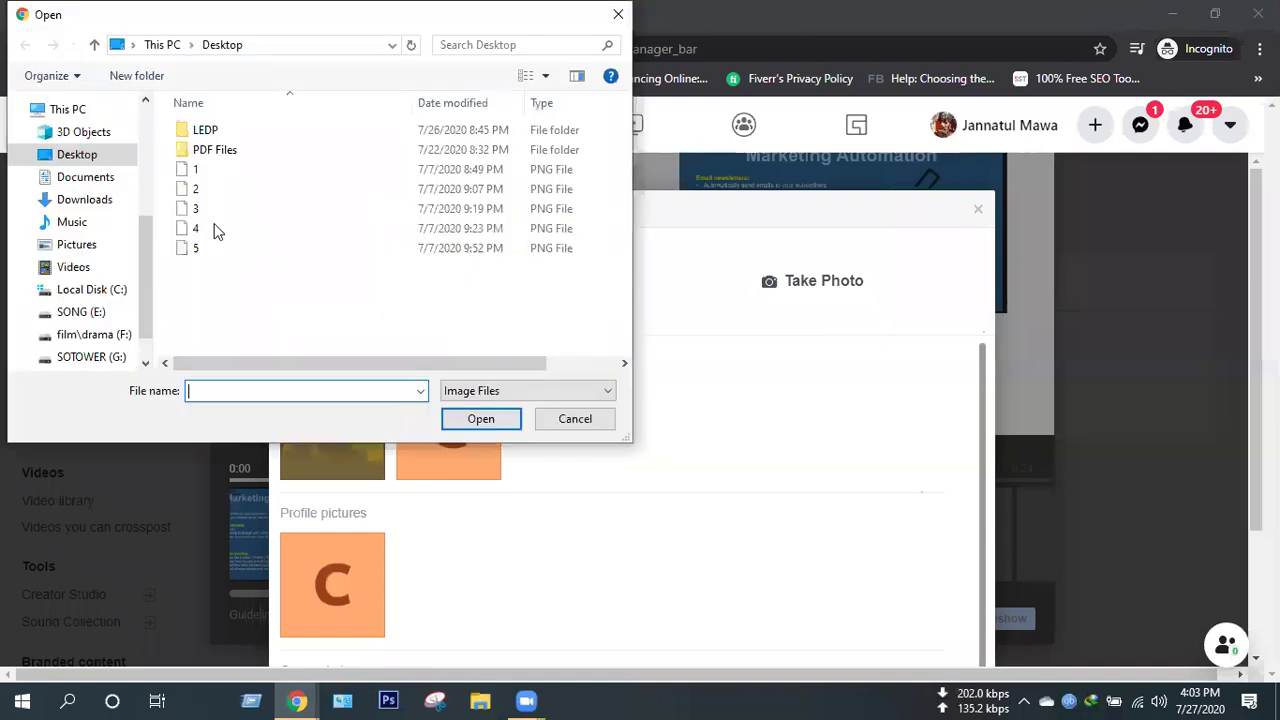
click(195, 212)
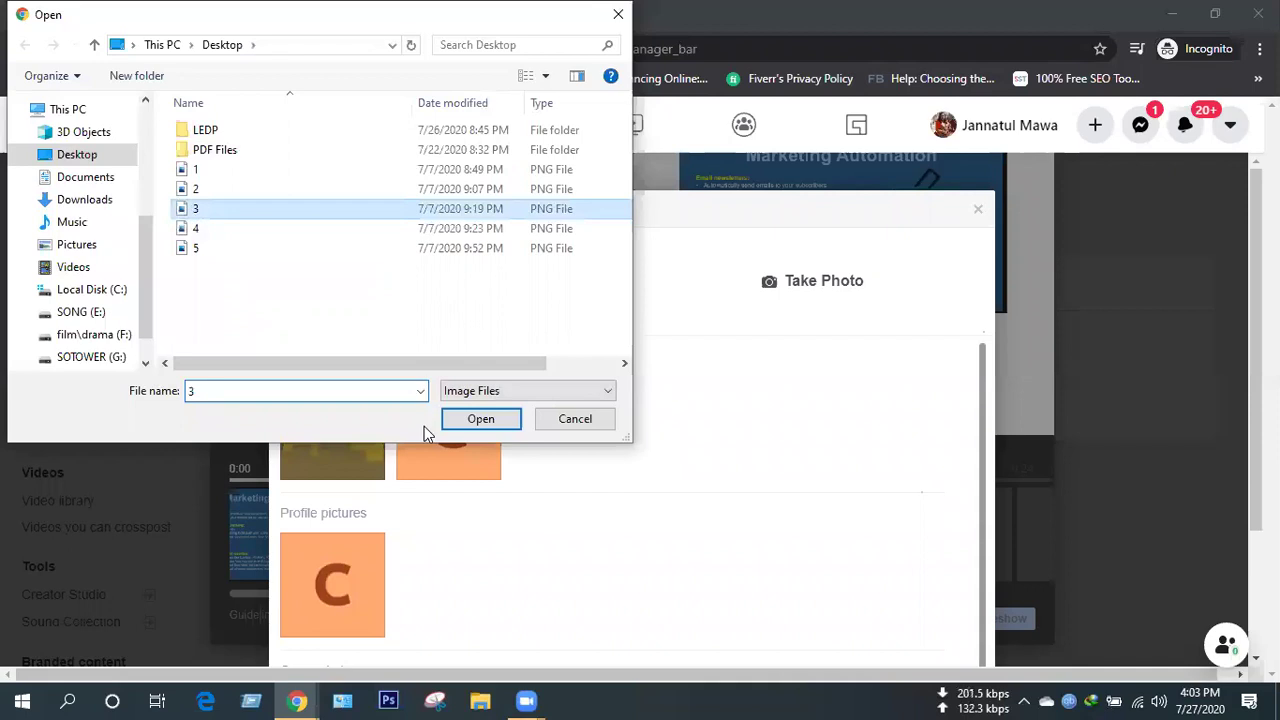
click(481, 419)
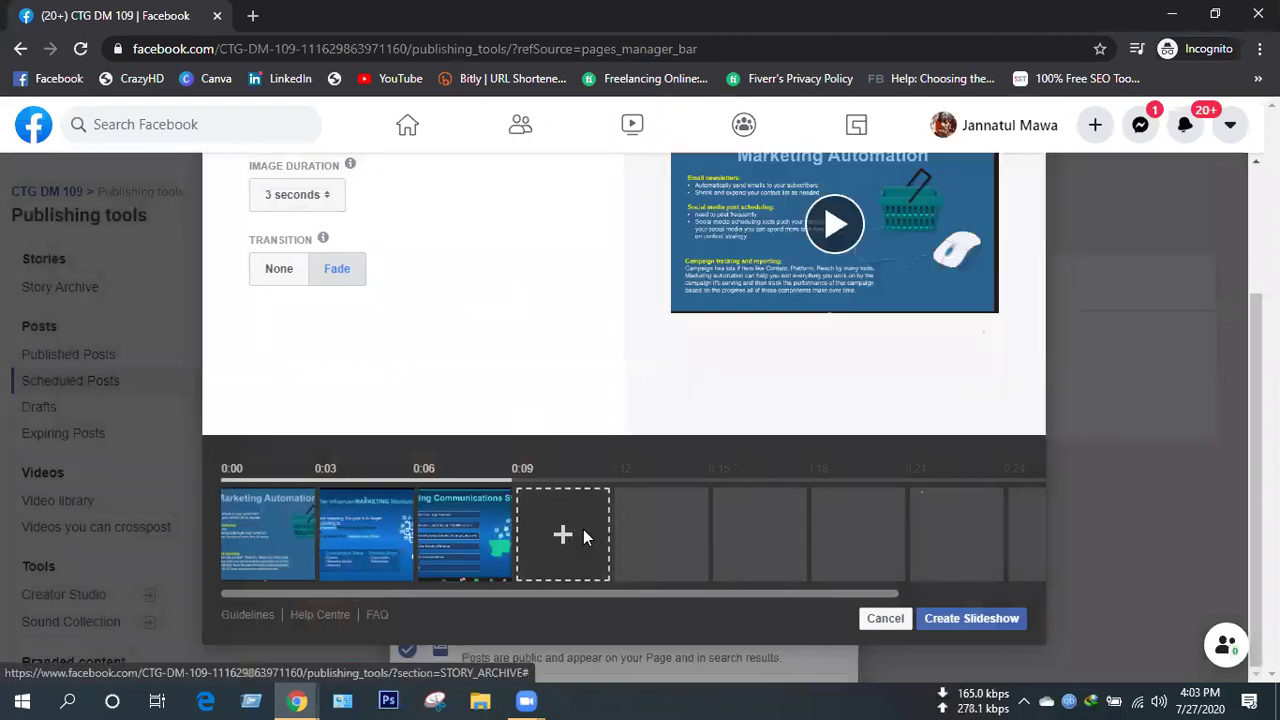
Upload image 5 from the Desktop as the fourth picture of the slideshow.
click(583, 533)
click(463, 284)
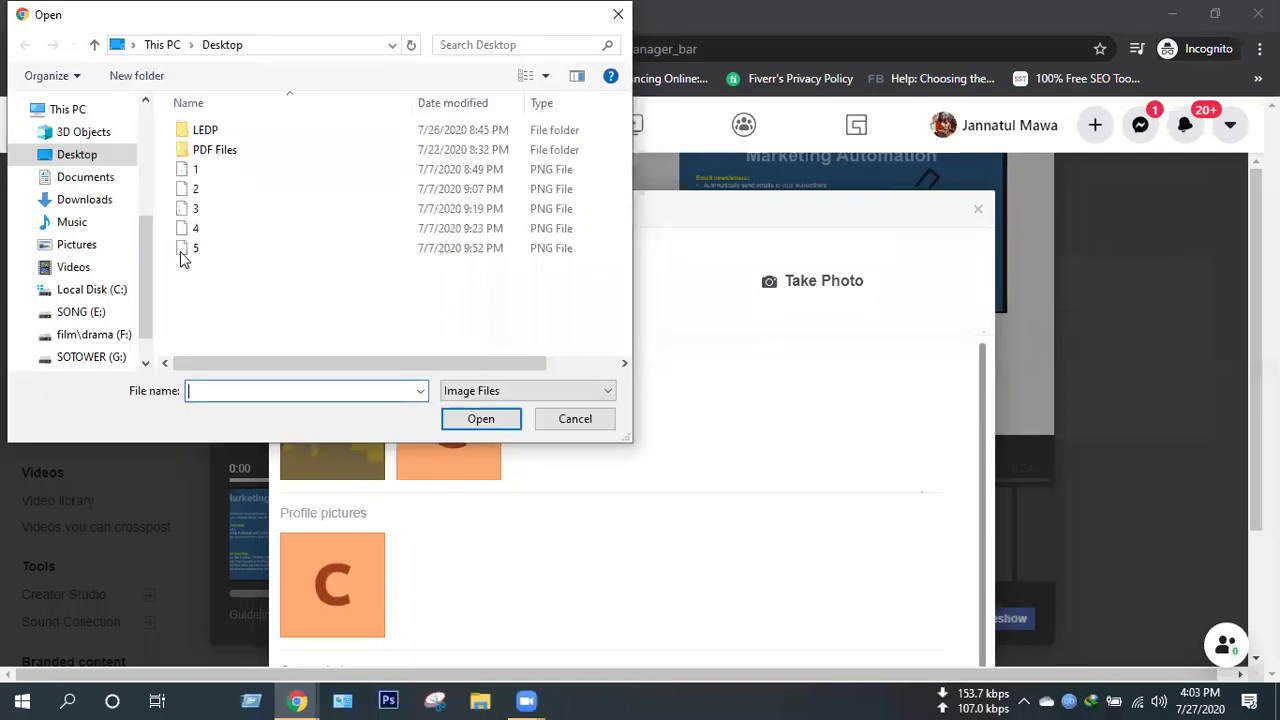
click(190, 250)
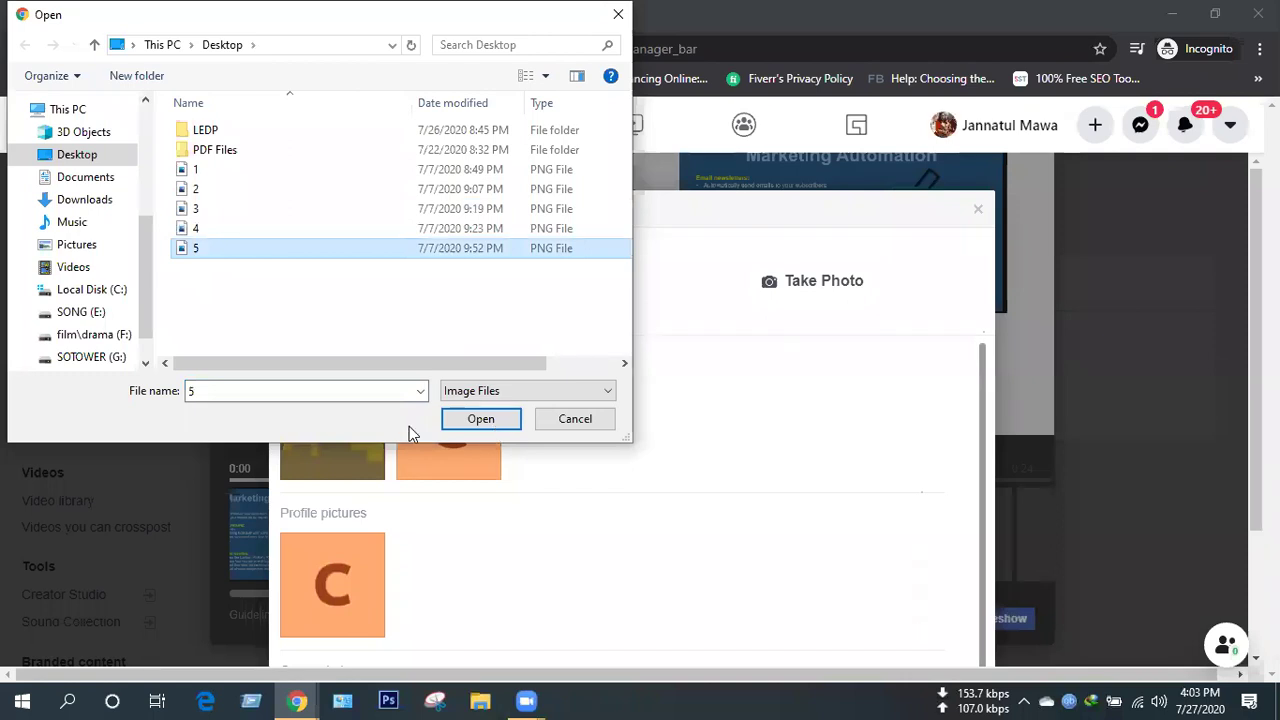
key(Return)
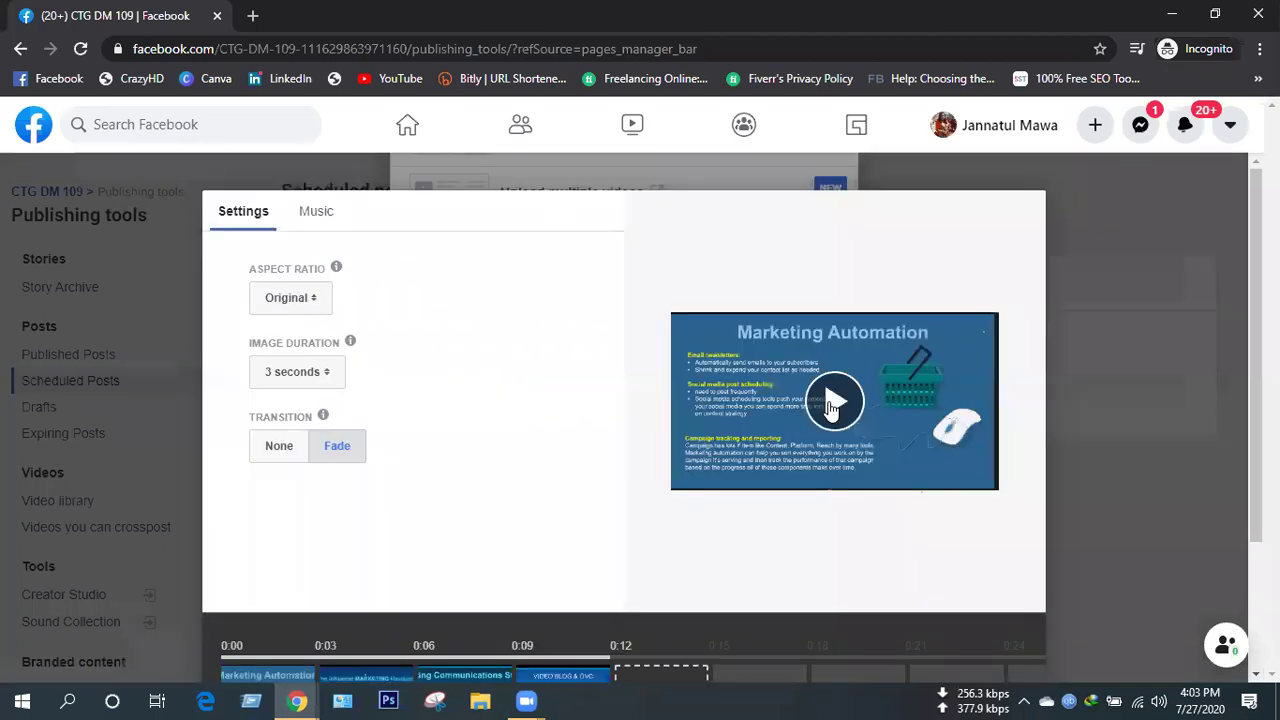
Play the preview of the four-picture slideshow and create the slideshow for the post.
click(833, 400)
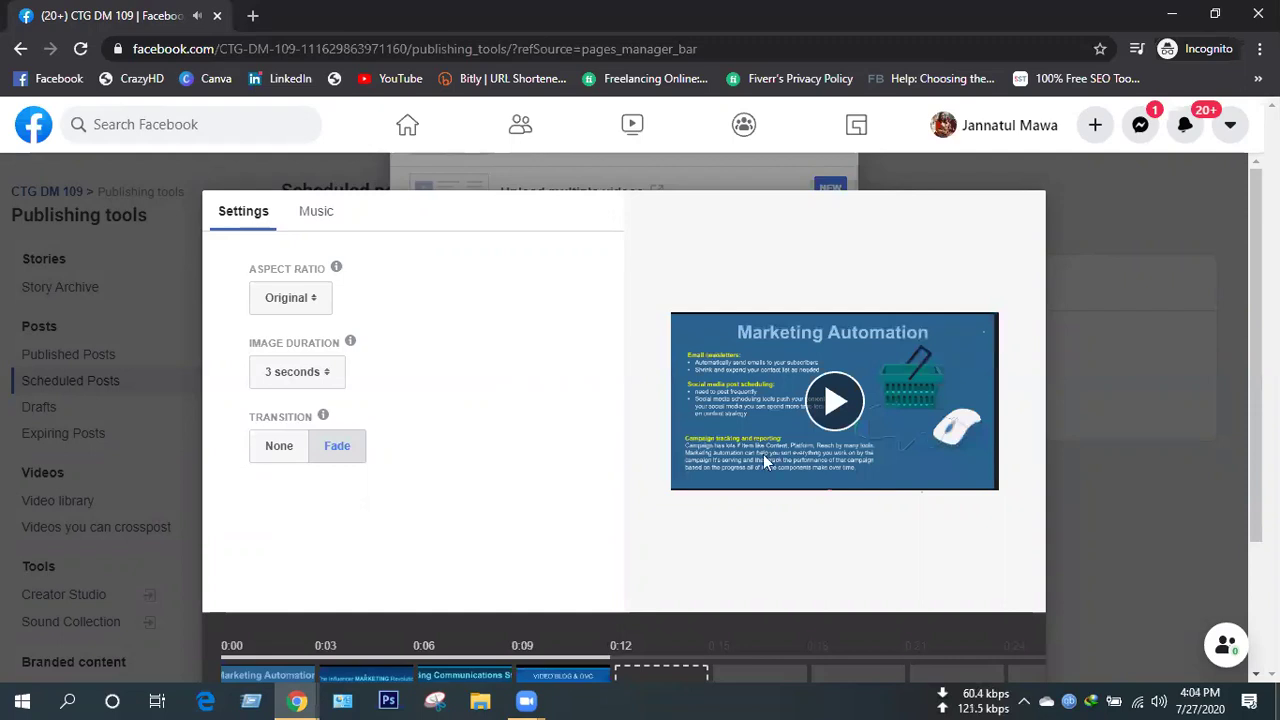
scroll(337, 326, down, 2)
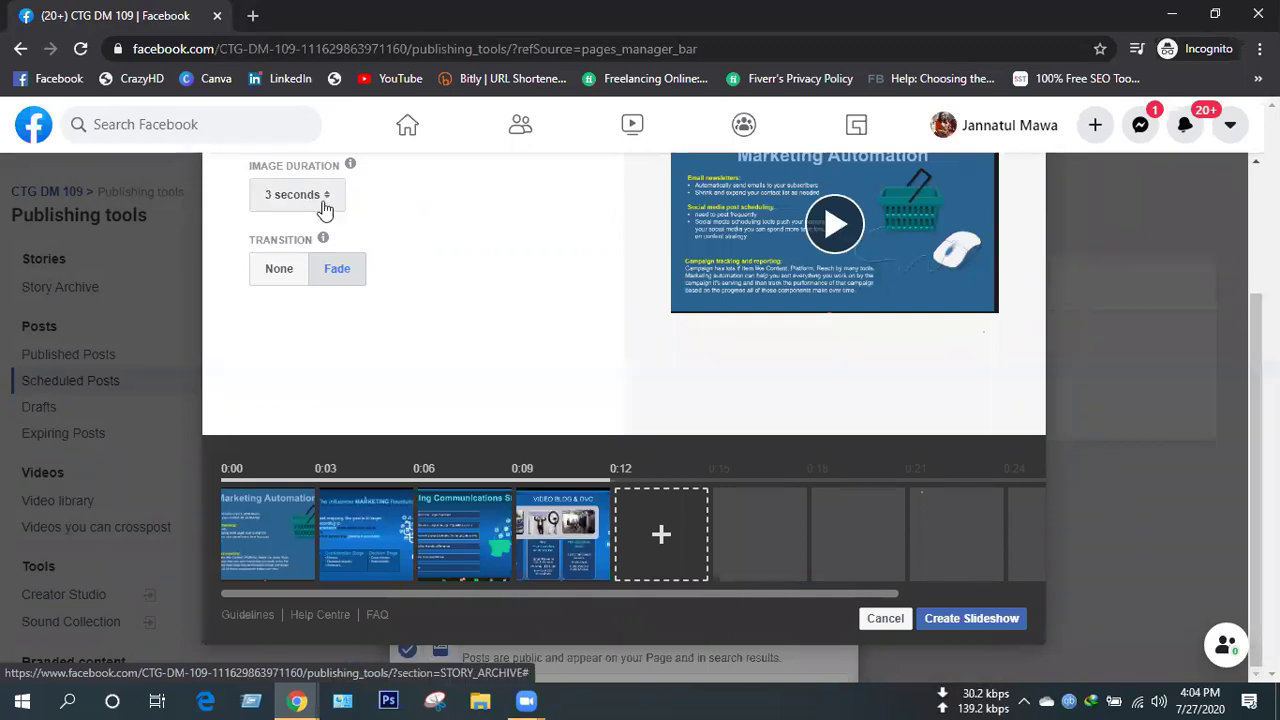
click(963, 626)
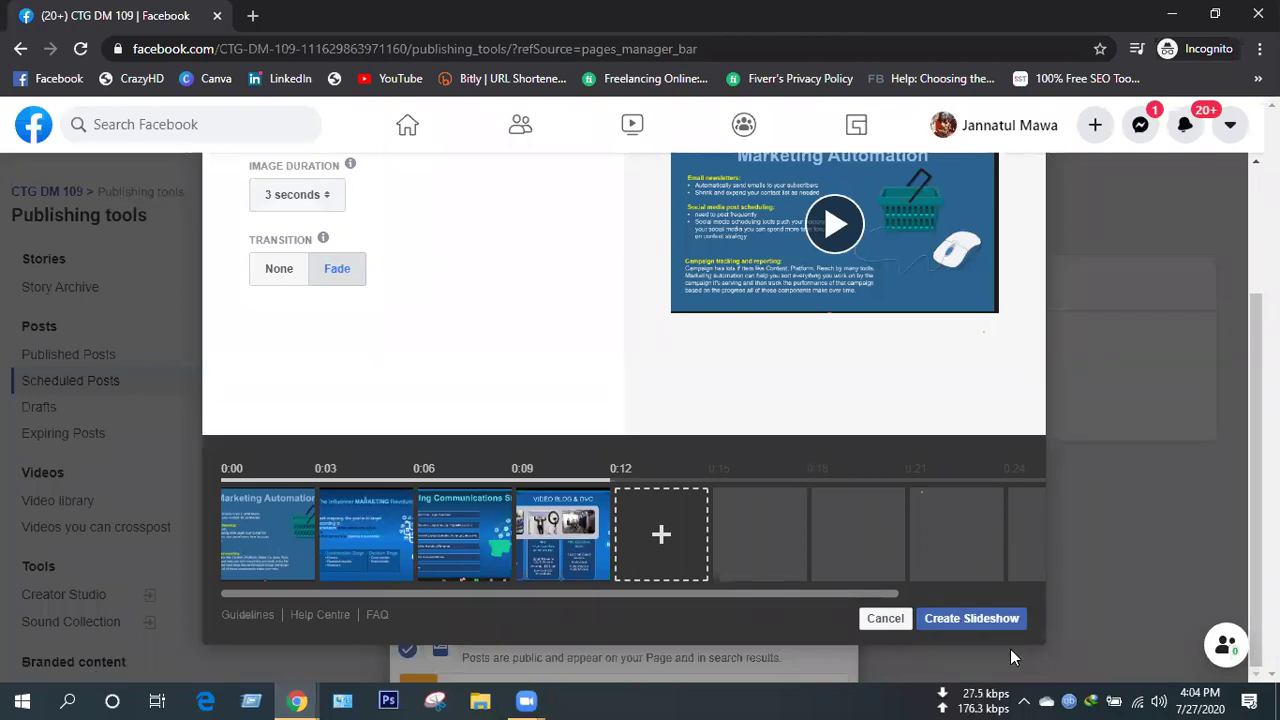
click(972, 620)
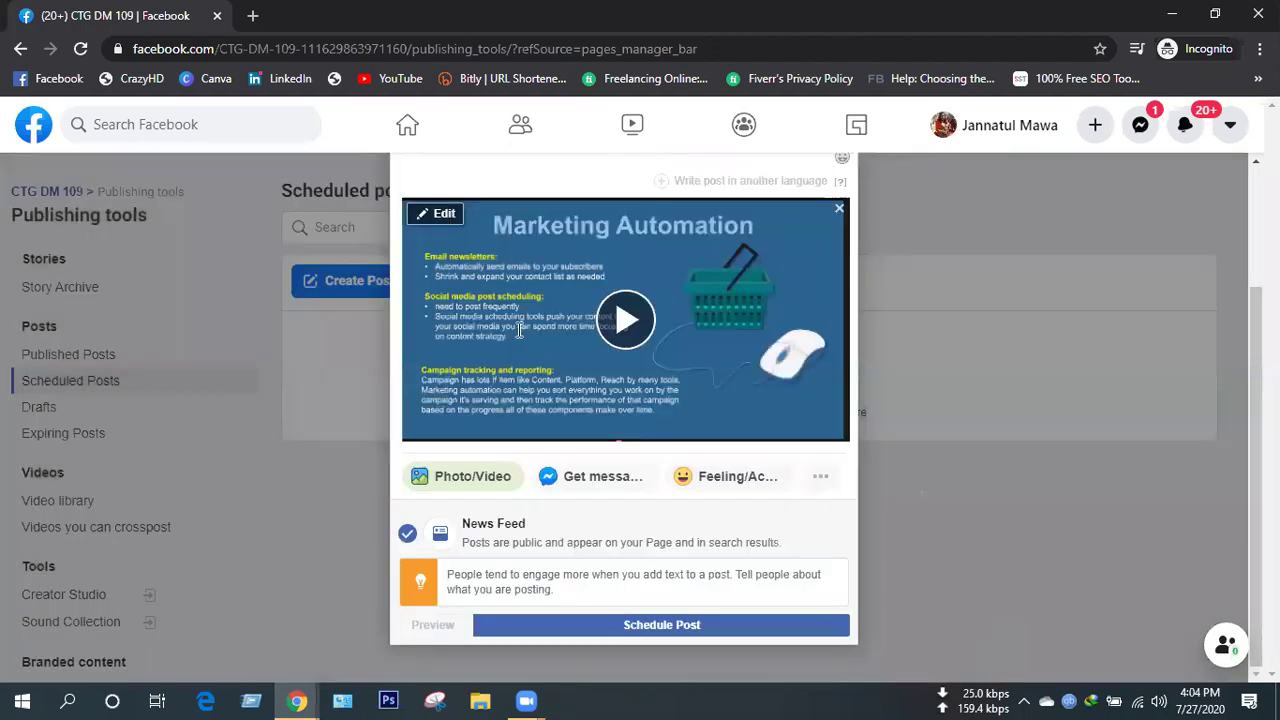
Write "Digital Marketing" as the text accompanying the slideshow post.
scroll(519, 330, up, 2)
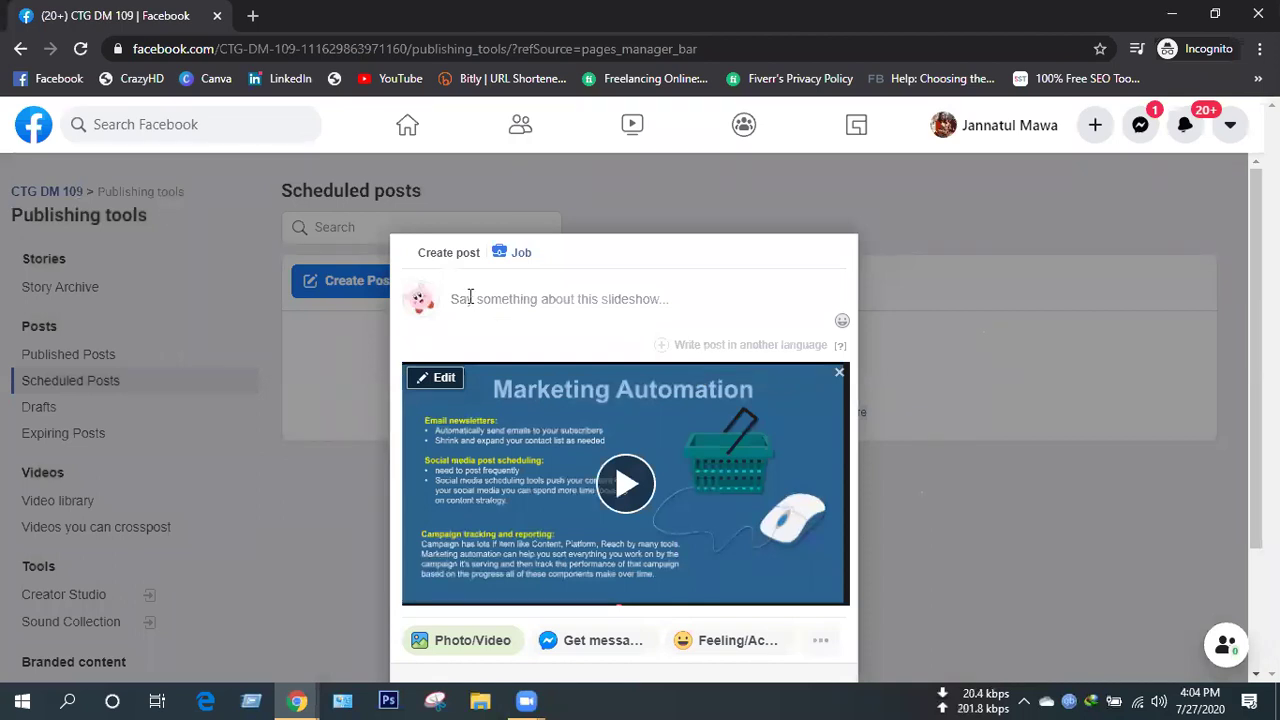
click(618, 350)
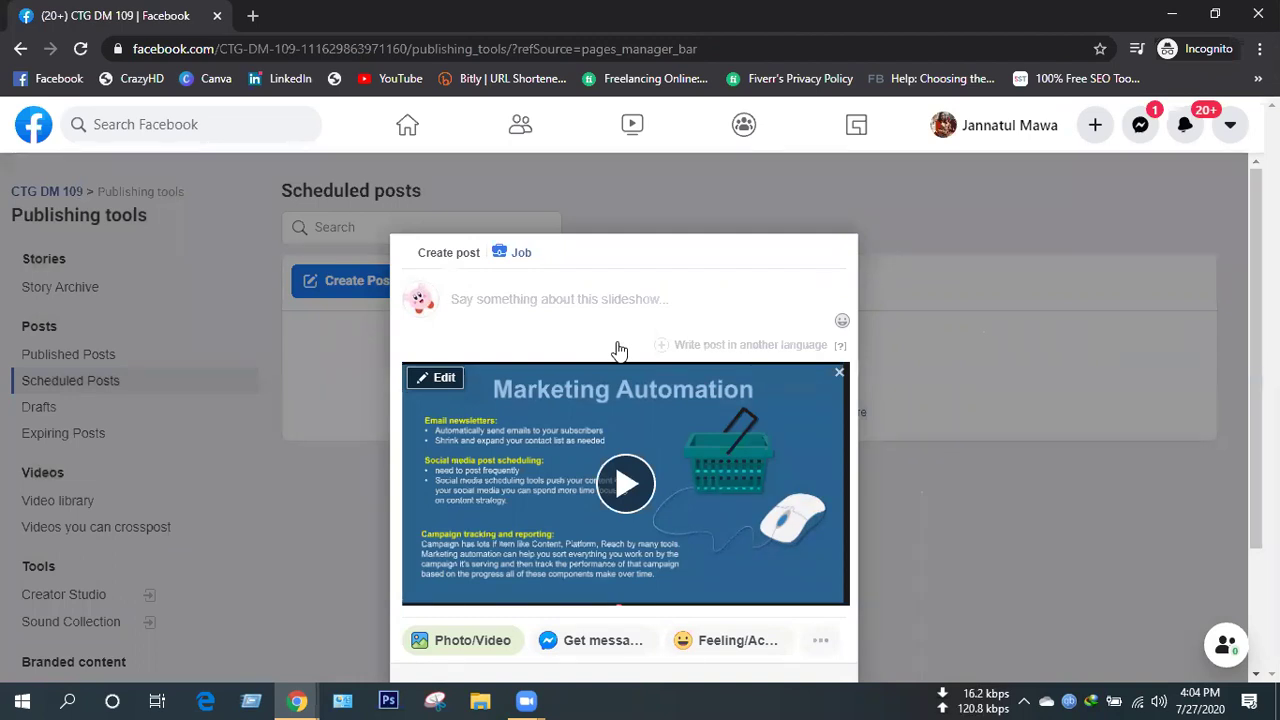
text(Ma)
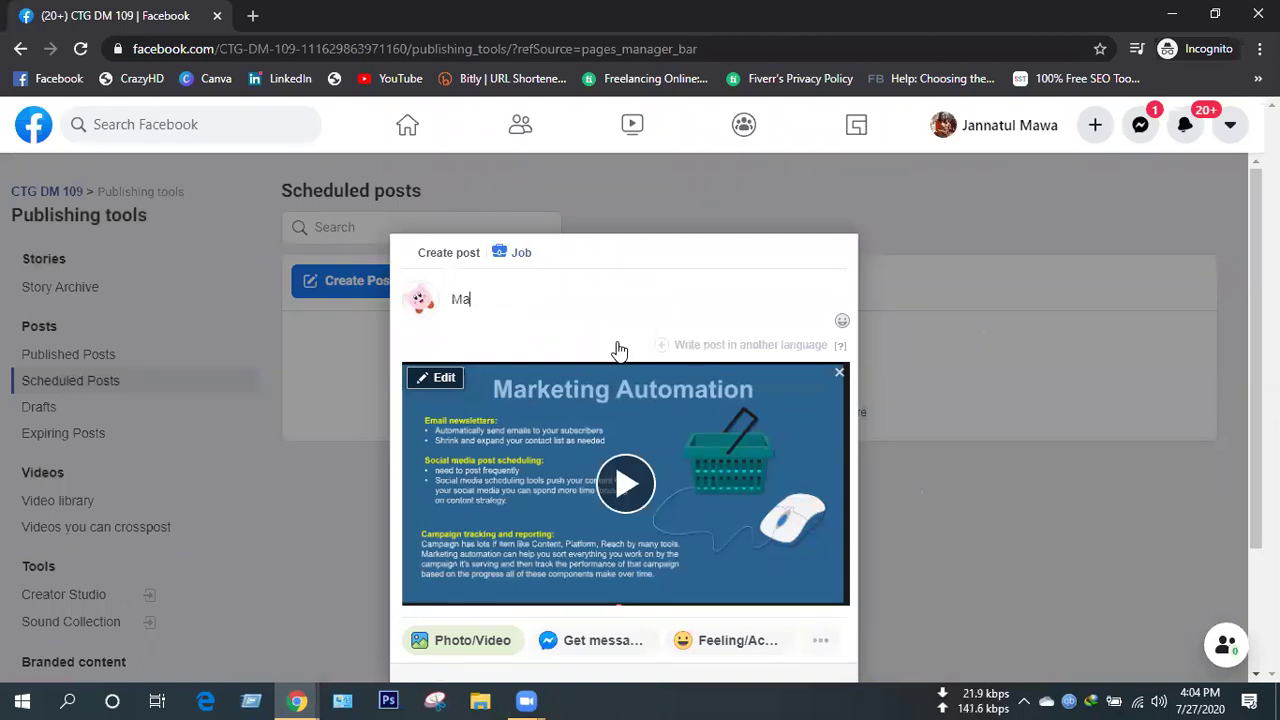
key(BackSpace)
key(BackSpace)
text(Digital Marketing)
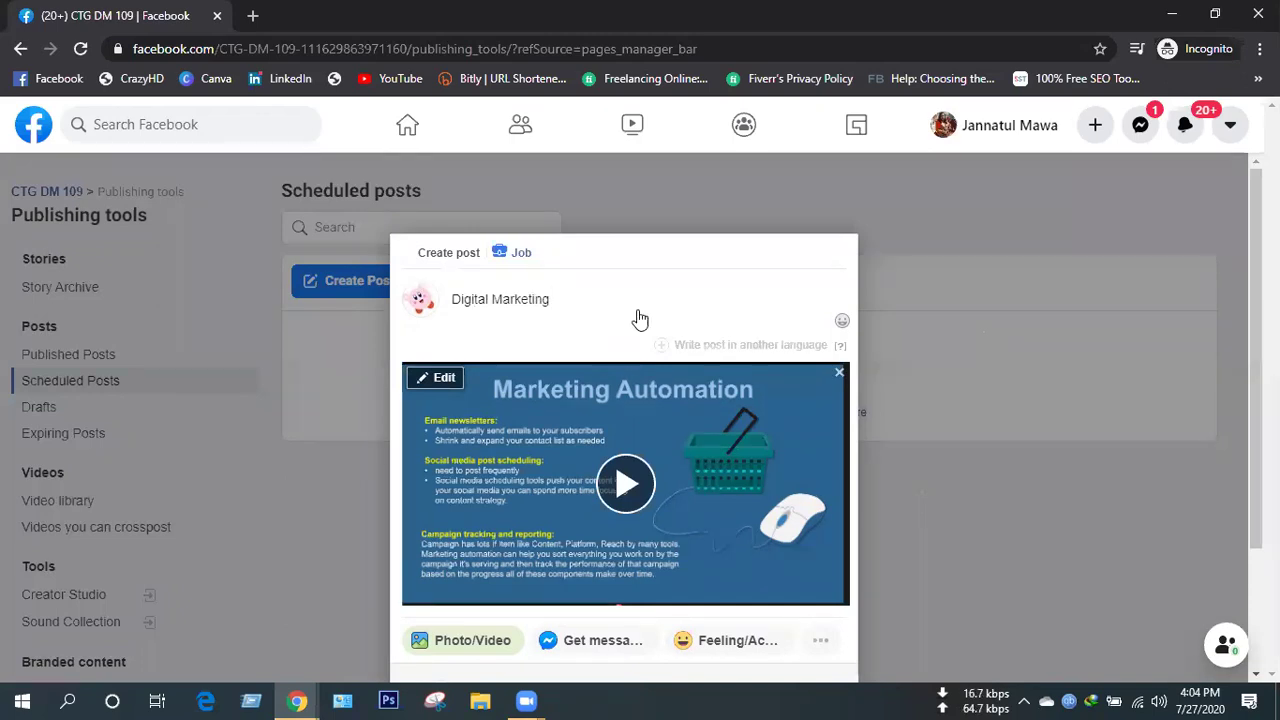
Try the Get messages option on the post and review the resulting Send Message layout.
scroll(640, 318, down, 2)
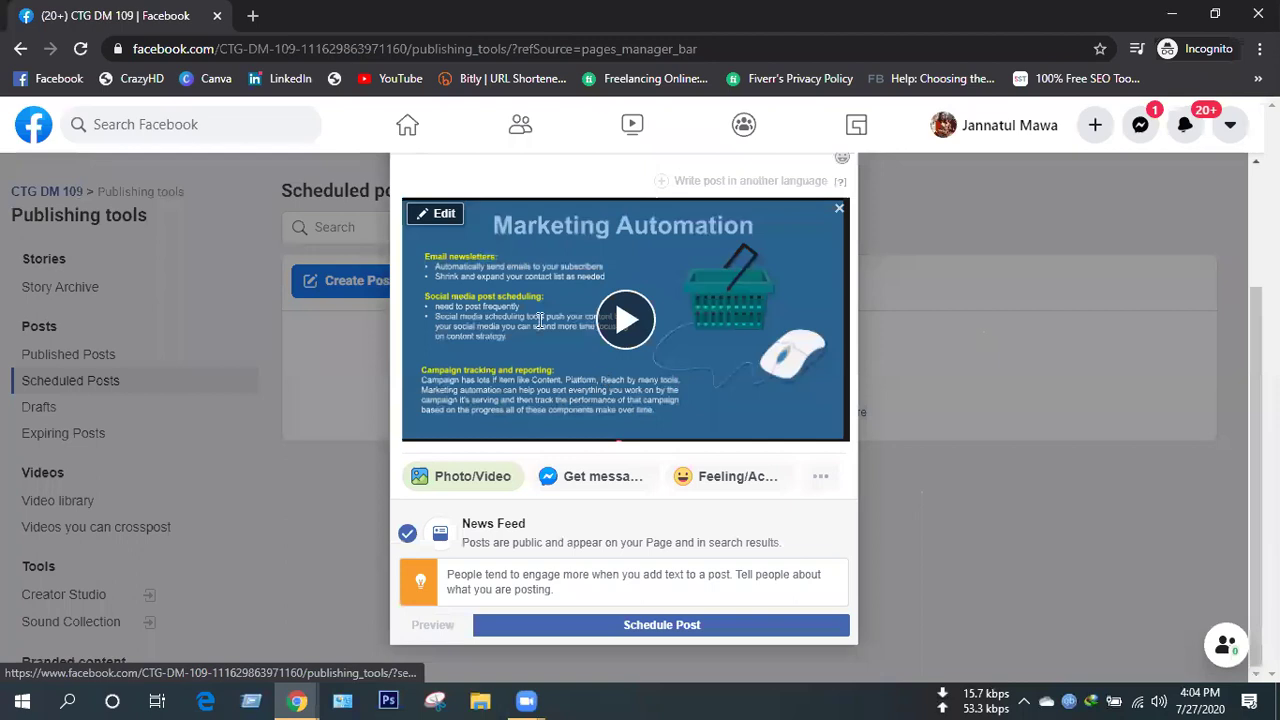
scroll(539, 318, up, 1)
scroll(536, 320, up, 1)
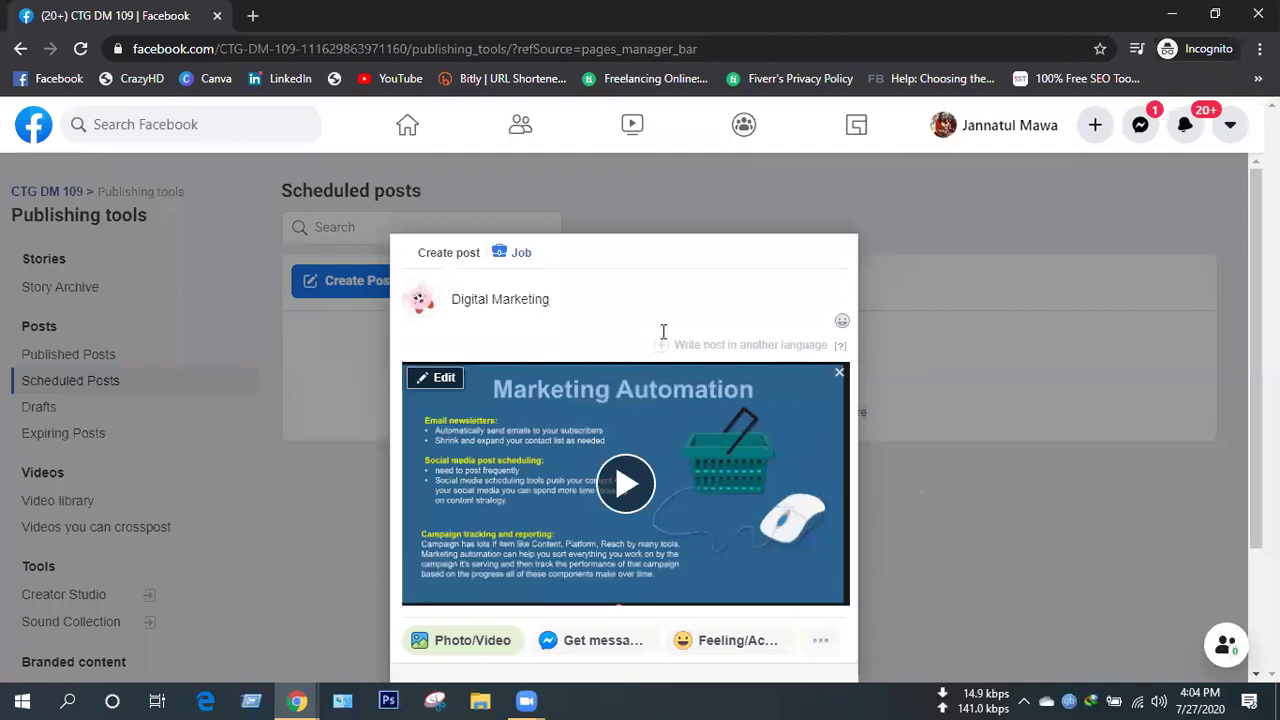
scroll(661, 341, down, 2)
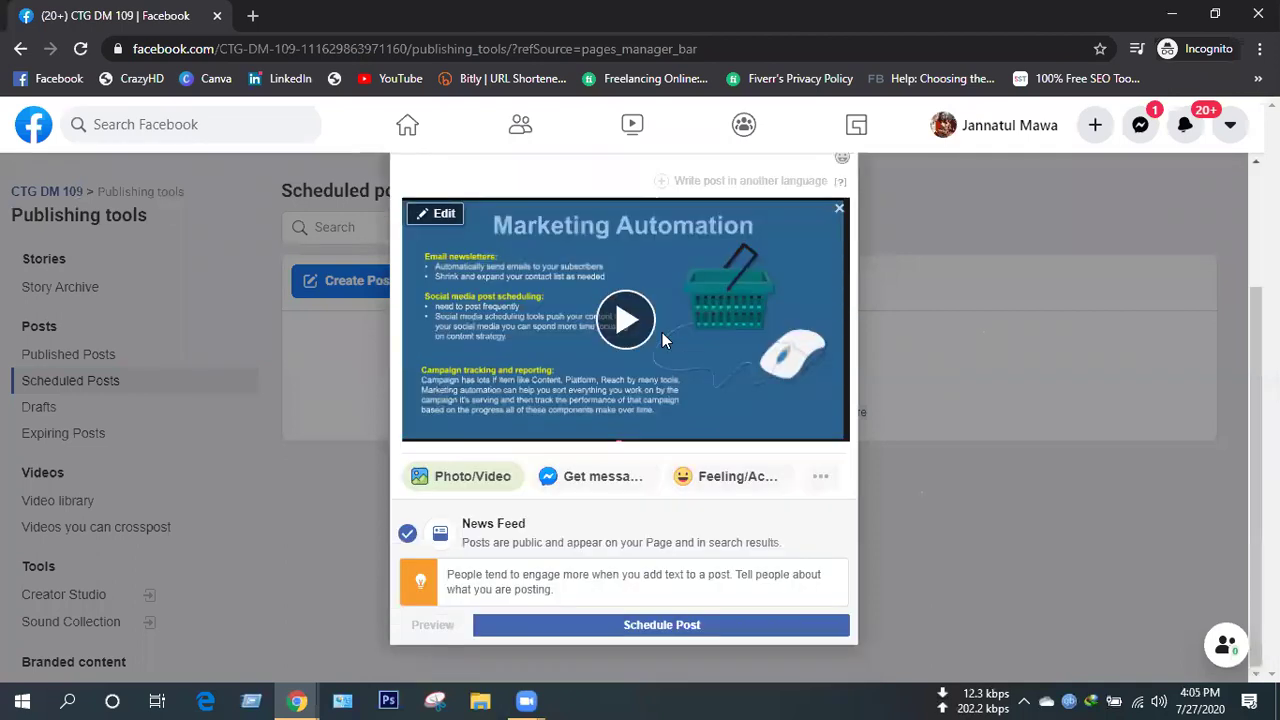
scroll(596, 488, up, 2)
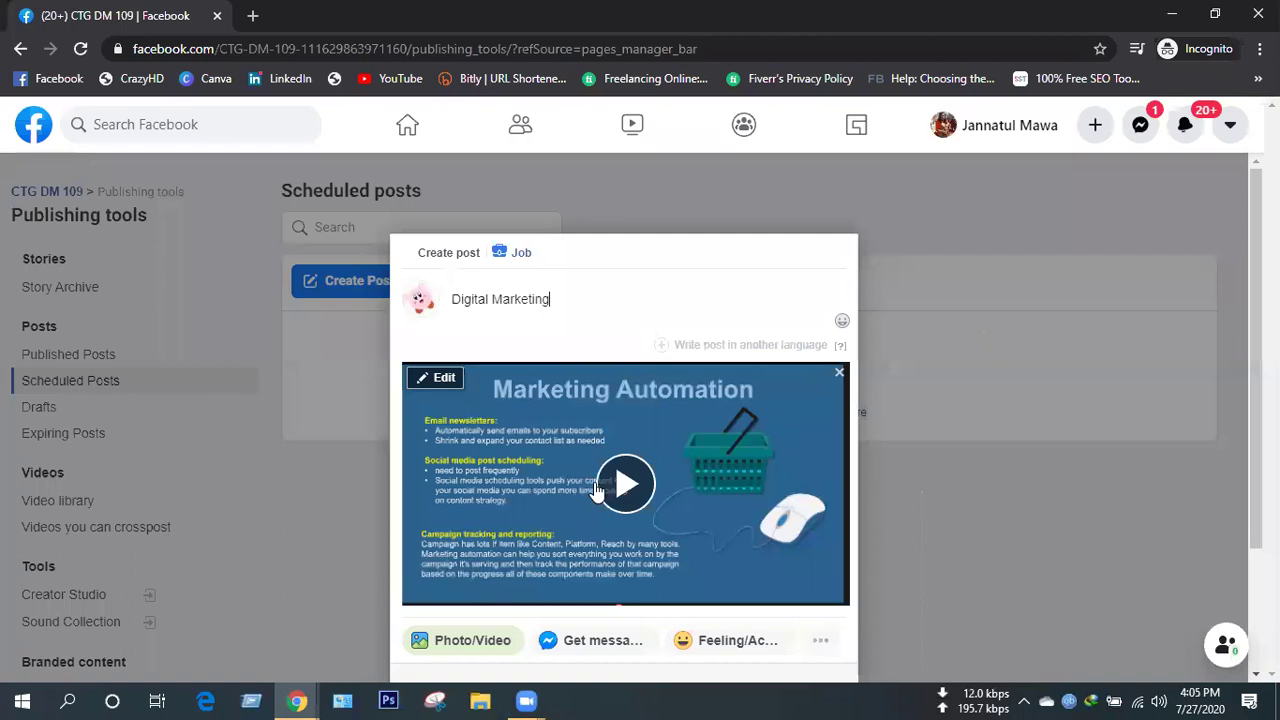
scroll(596, 488, down, 2)
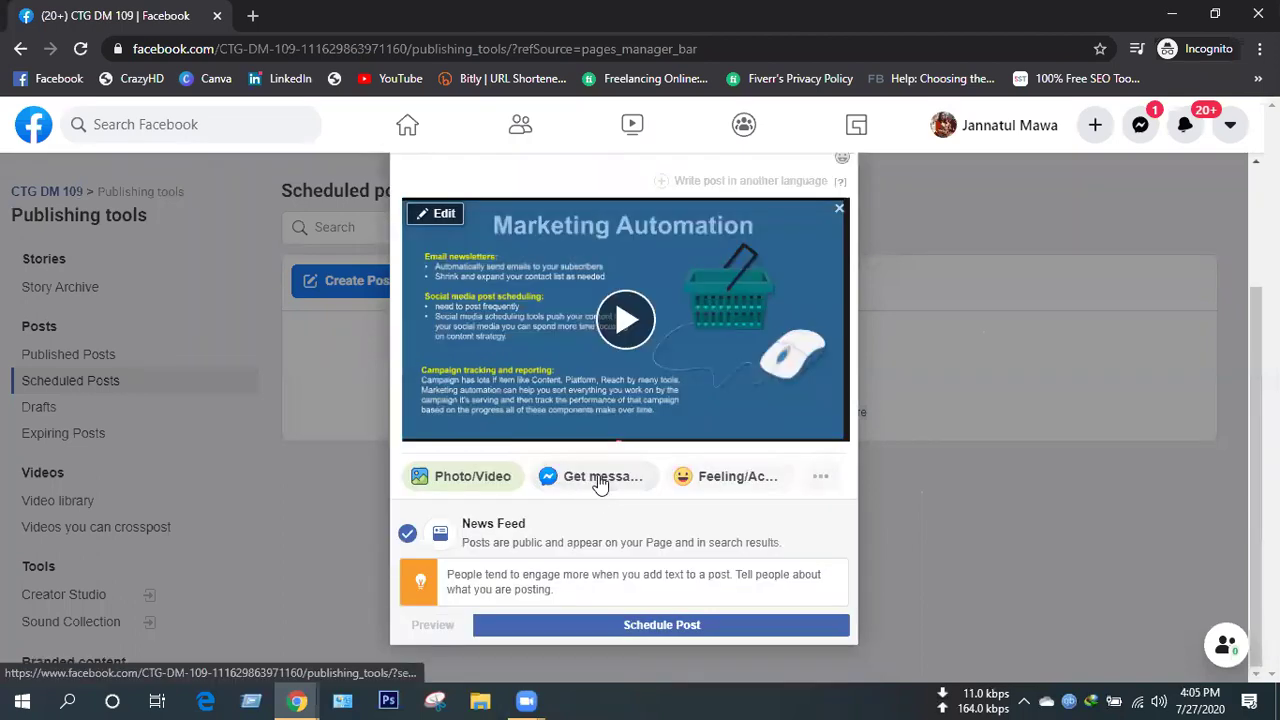
click(600, 483)
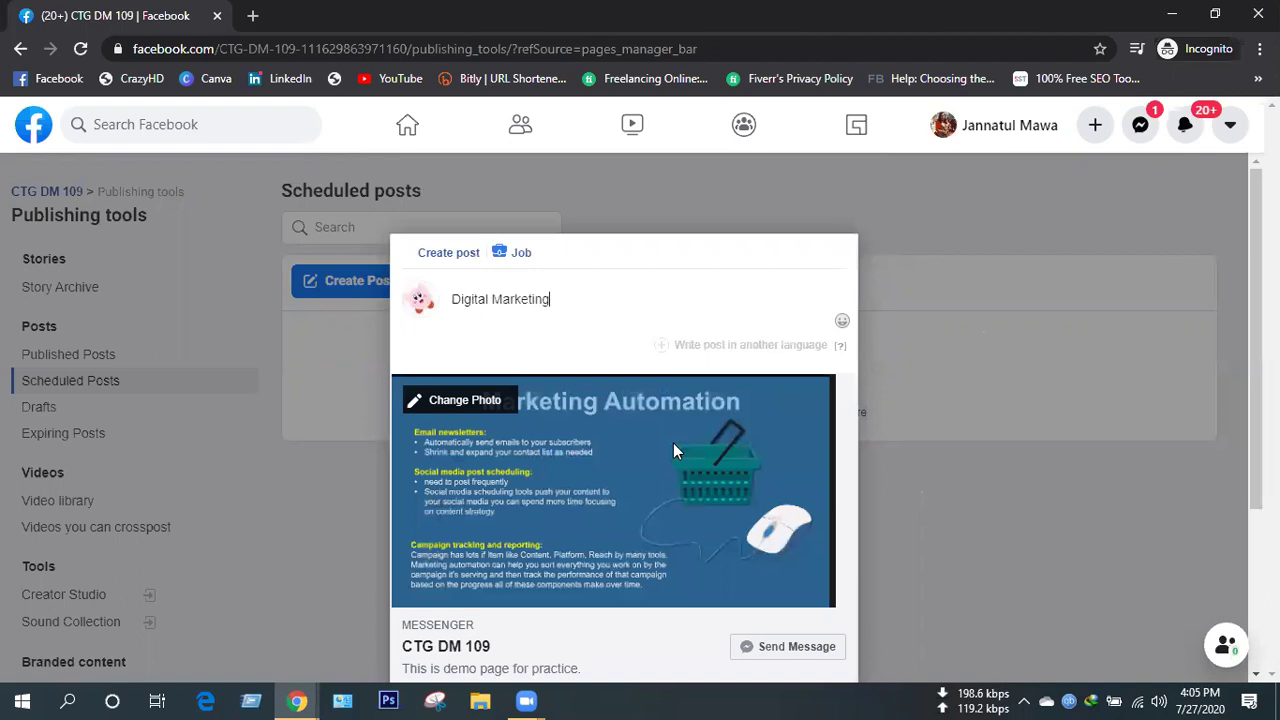
scroll(673, 443, down, 2)
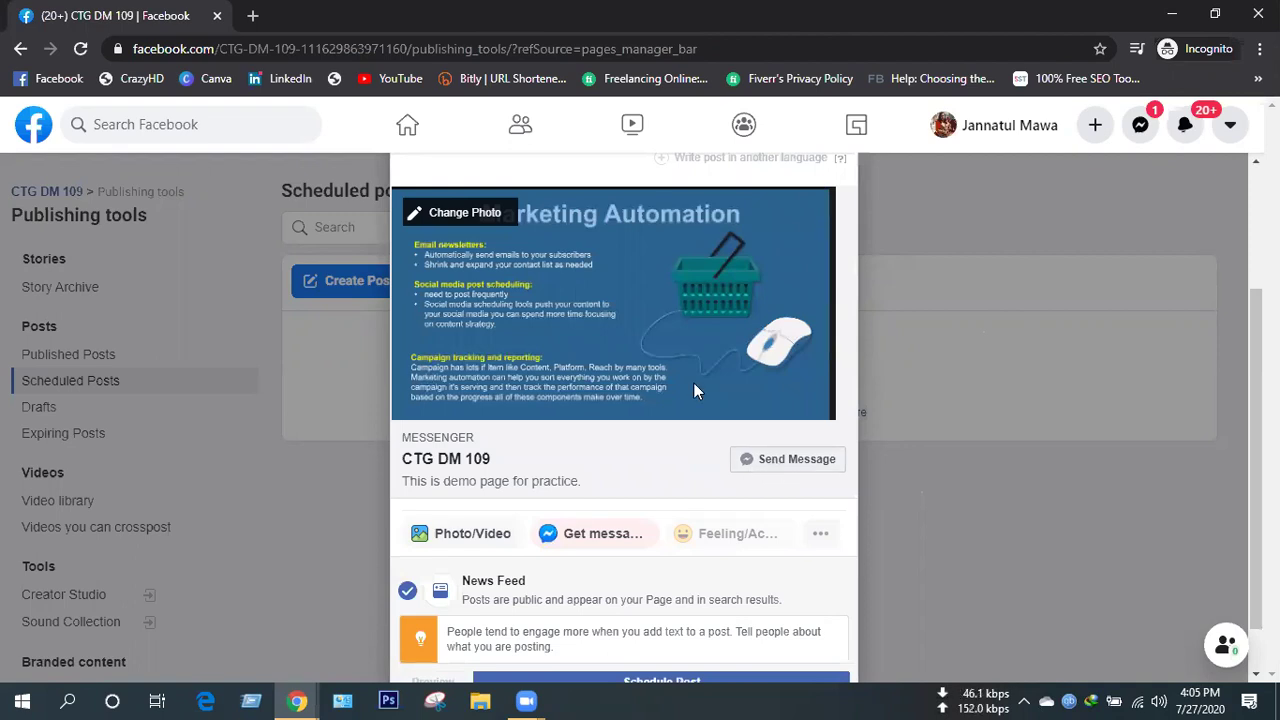
scroll(697, 391, up, 2)
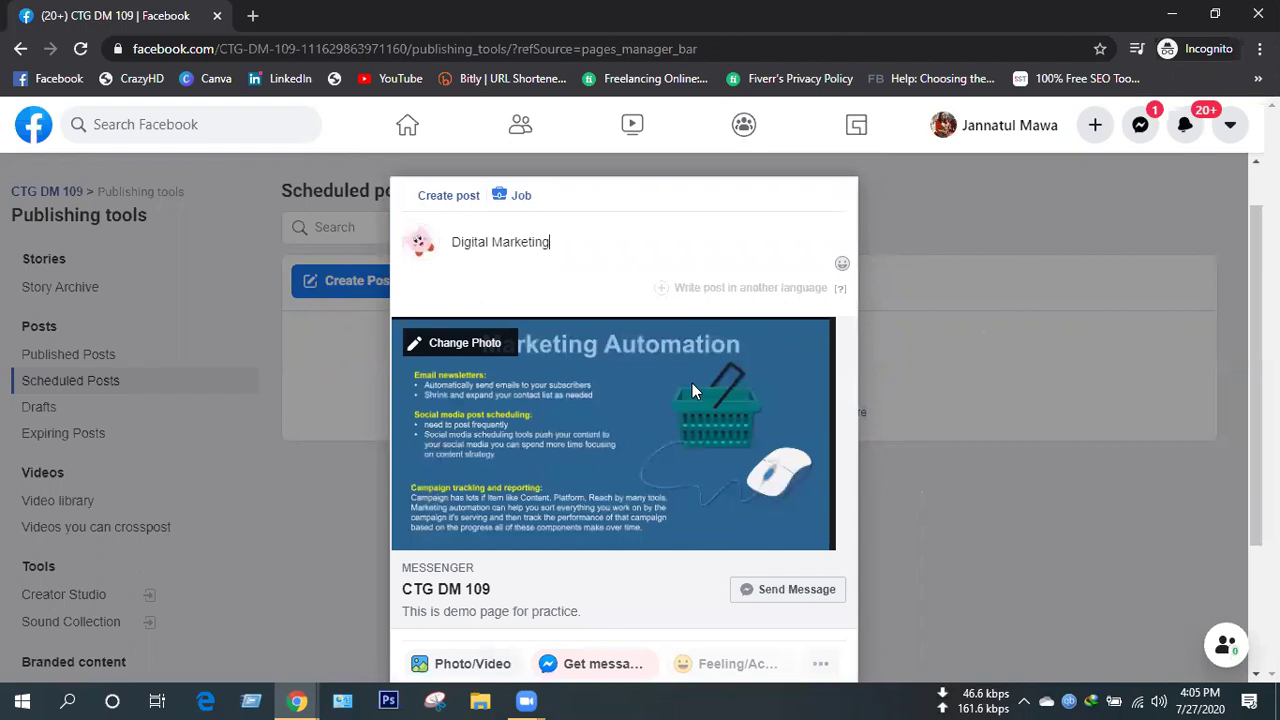
scroll(806, 398, down, 1)
scroll(806, 398, down, 1)
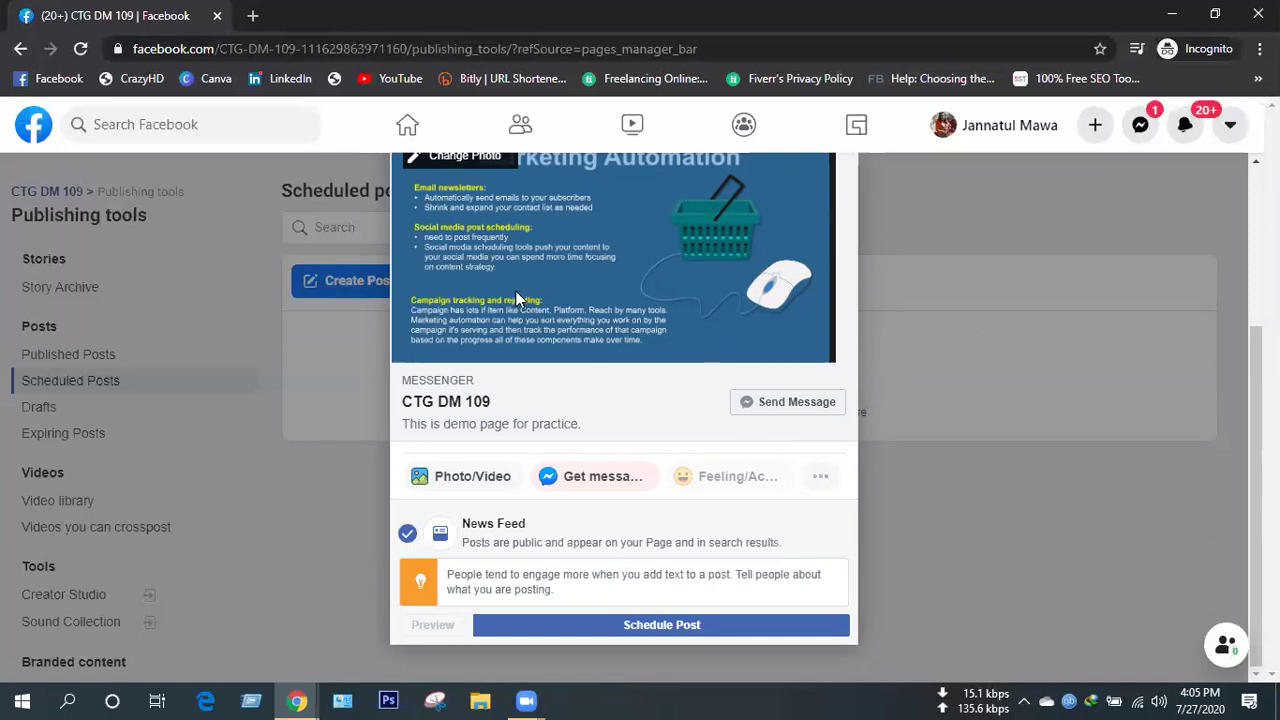
scroll(515, 290, up, 2)
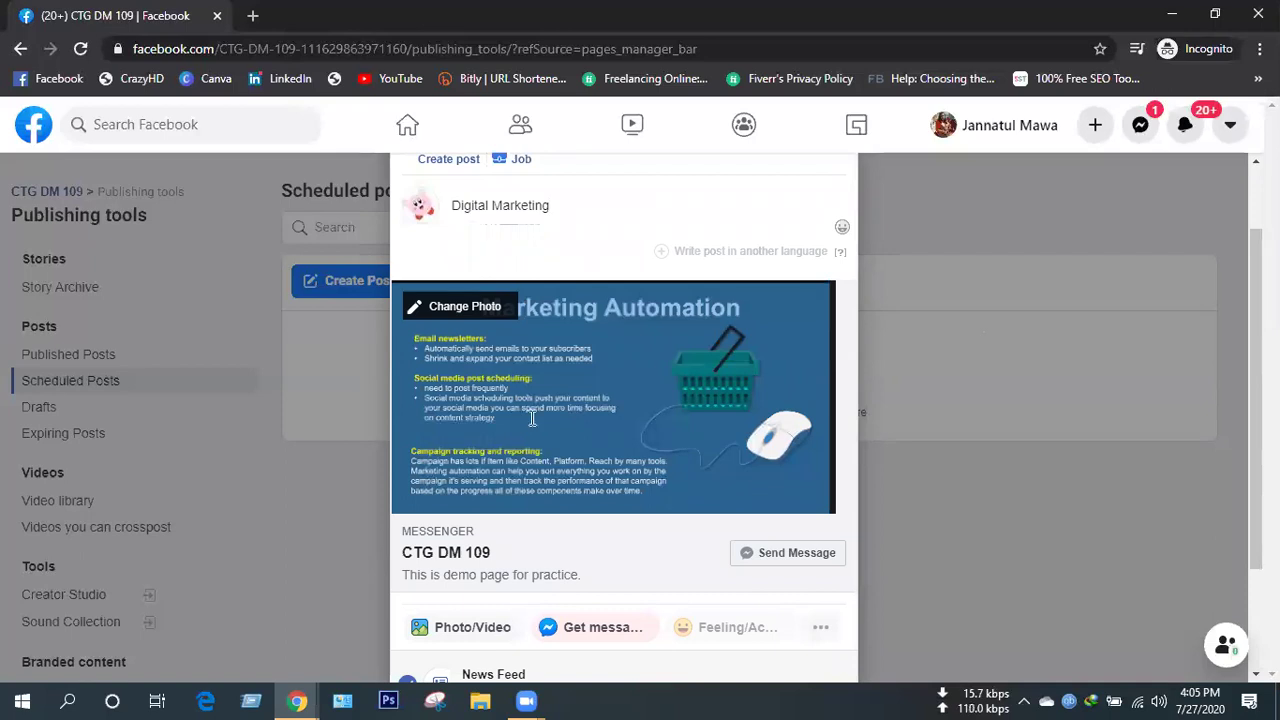
scroll(521, 405, down, 2)
scroll(643, 378, up, 1)
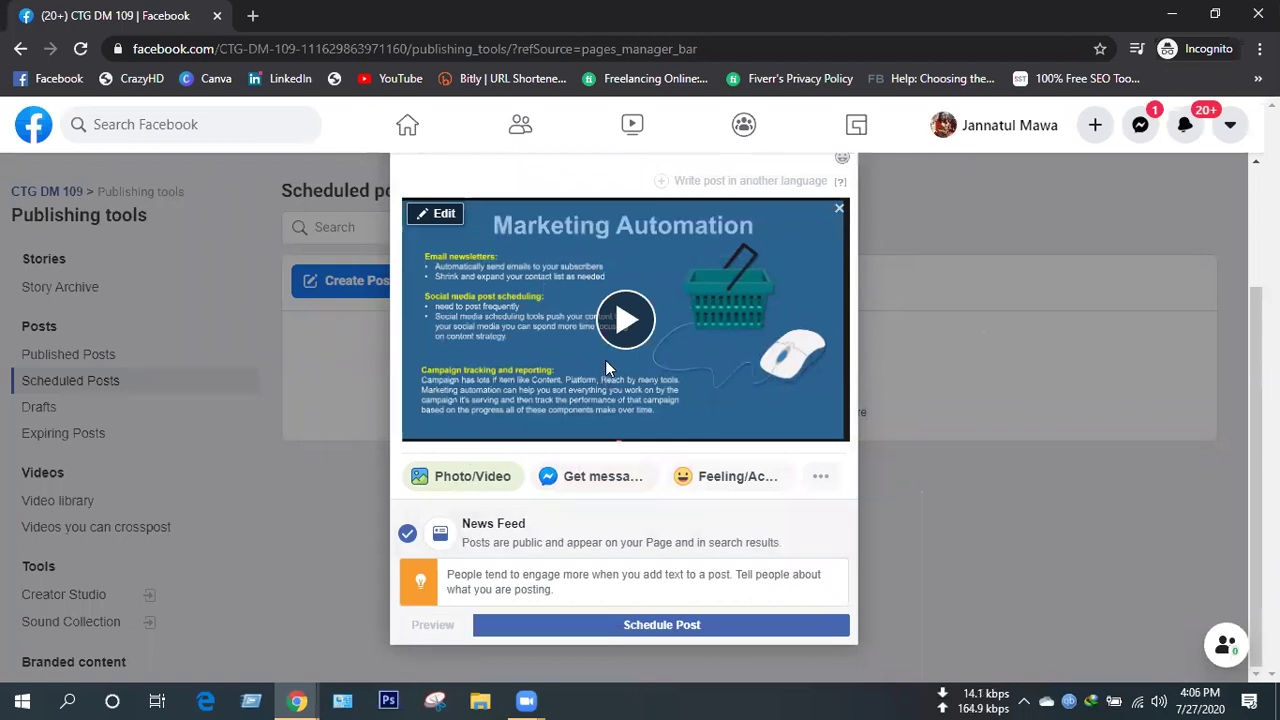
Schedule the slideshow post for publication on 27/7/2020 at 16:27.
scroll(605, 365, up, 2)
scroll(609, 358, down, 2)
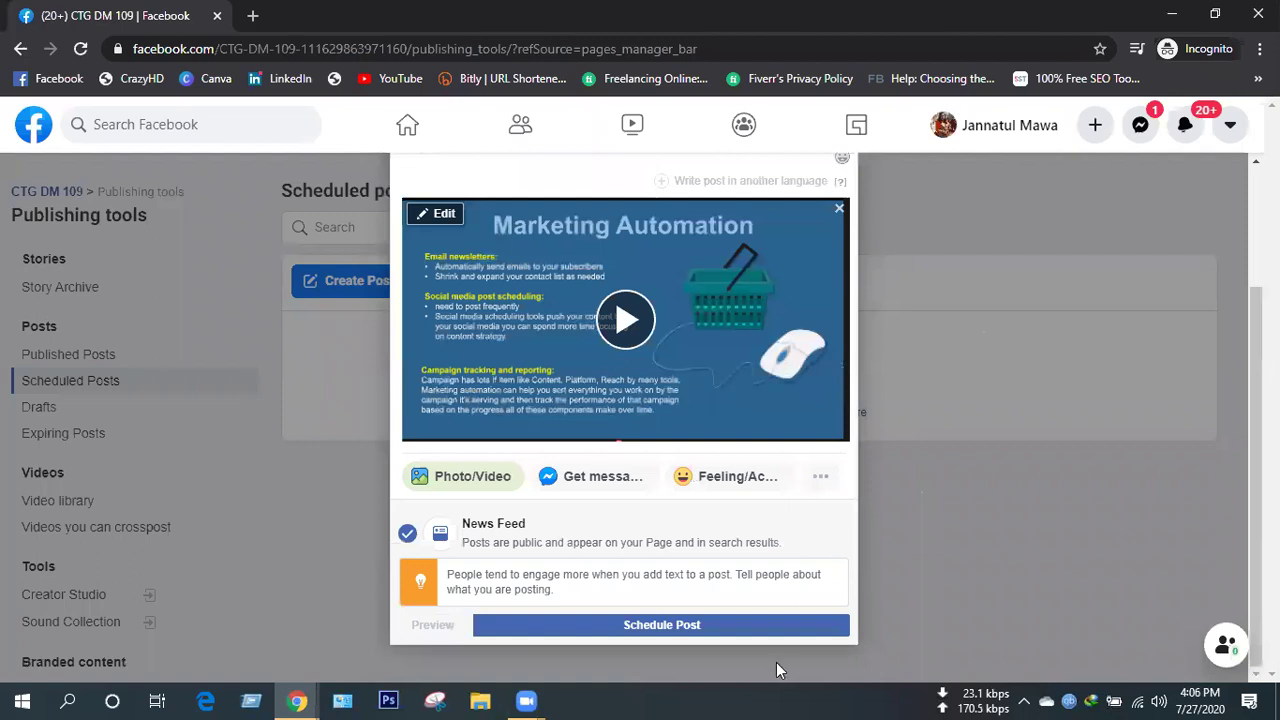
click(660, 627)
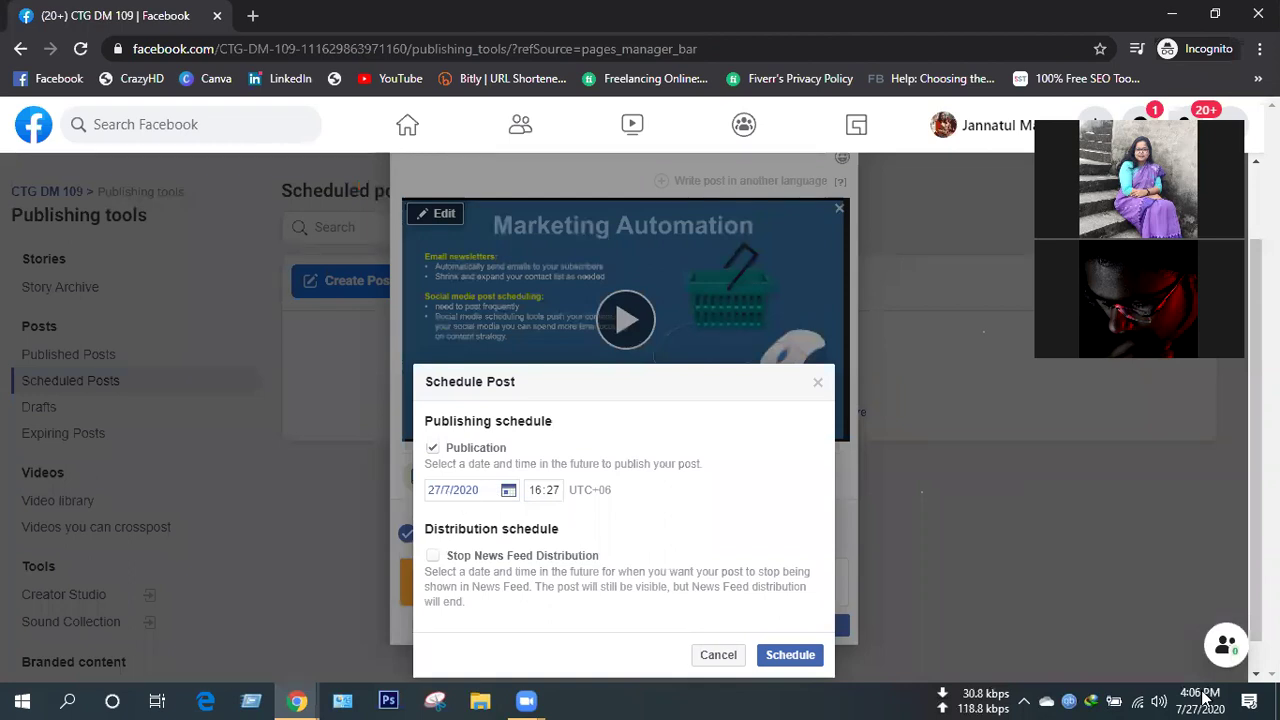
click(552, 494)
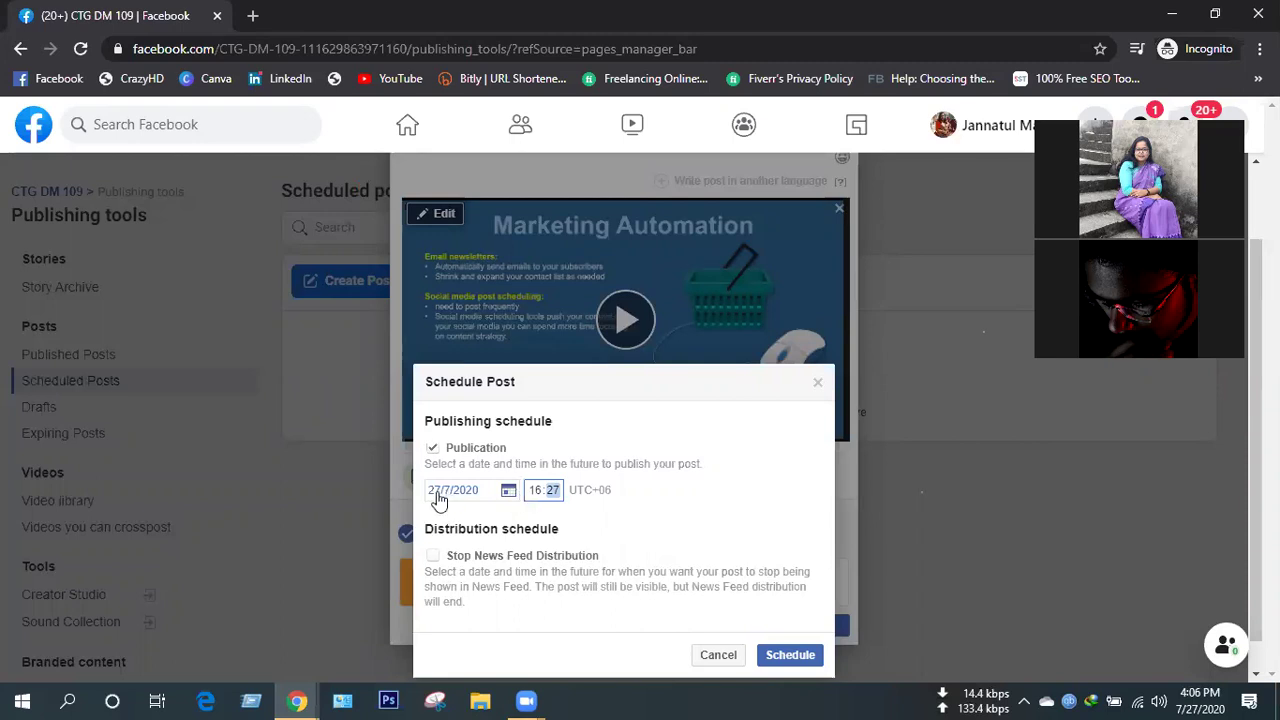
click(791, 658)
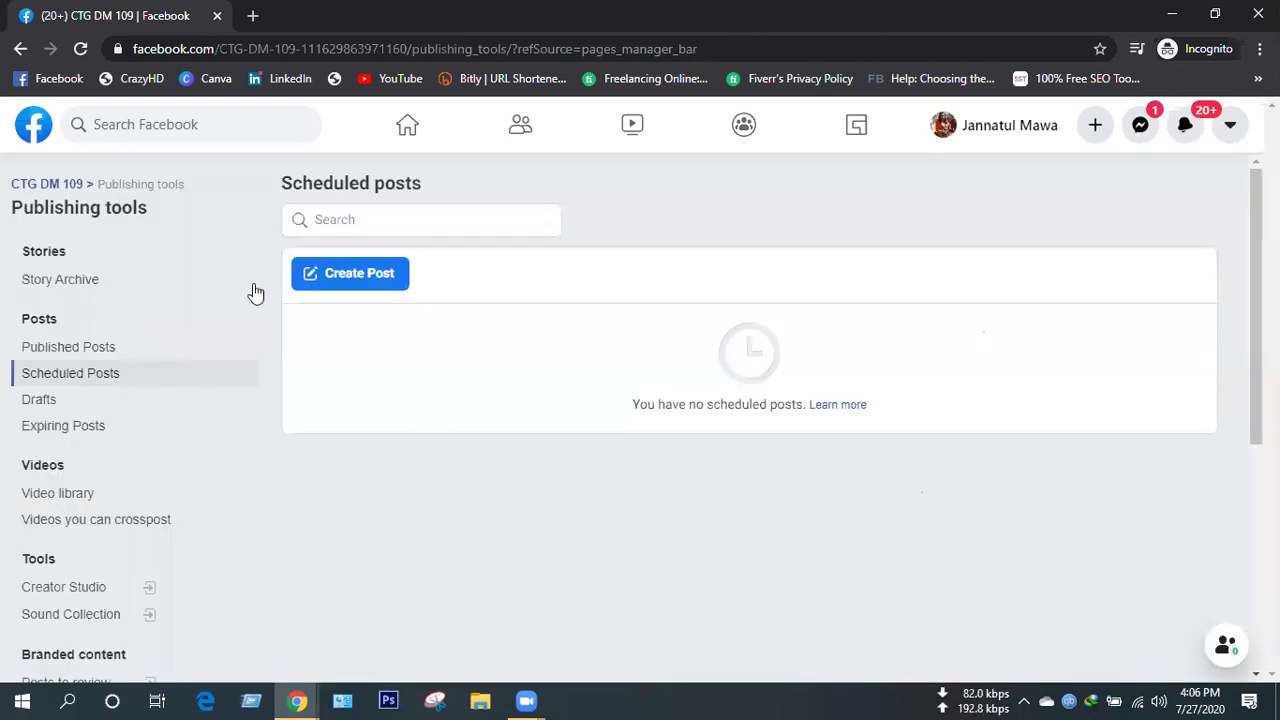
Reload the publishing tools page and check the list of scheduled posts for the new slideshow post.
click(81, 49)
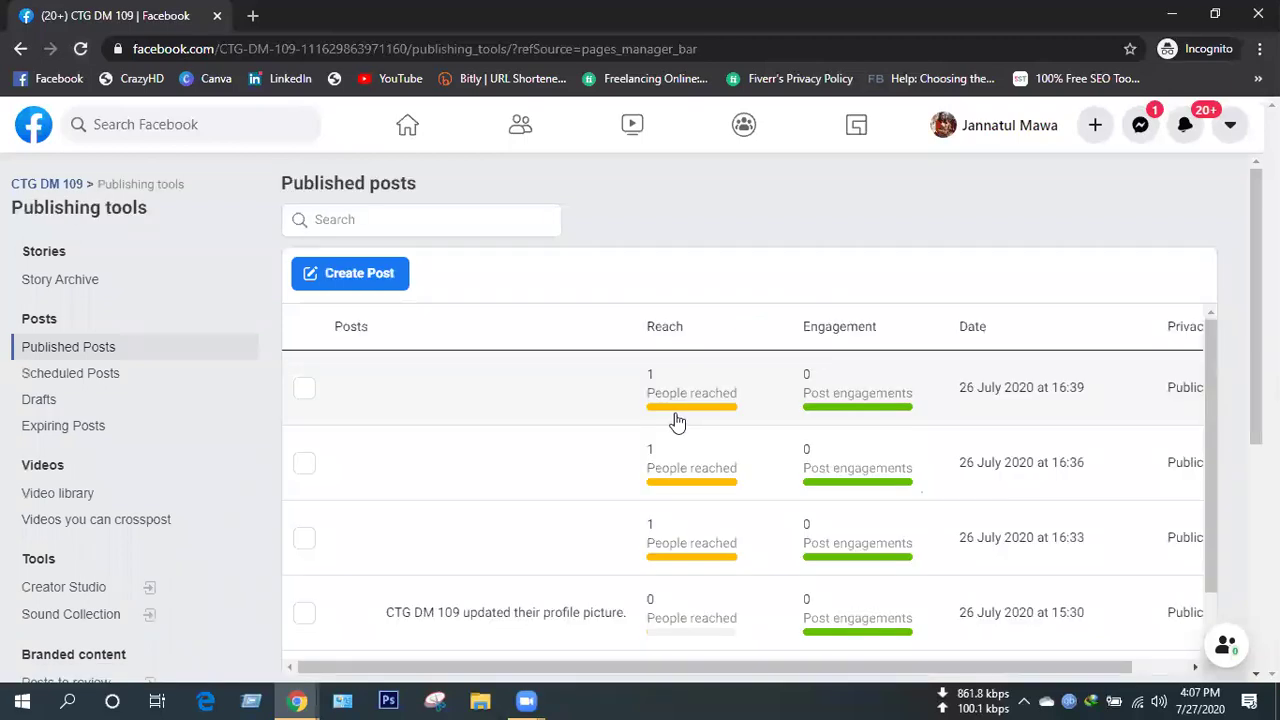
click(113, 380)
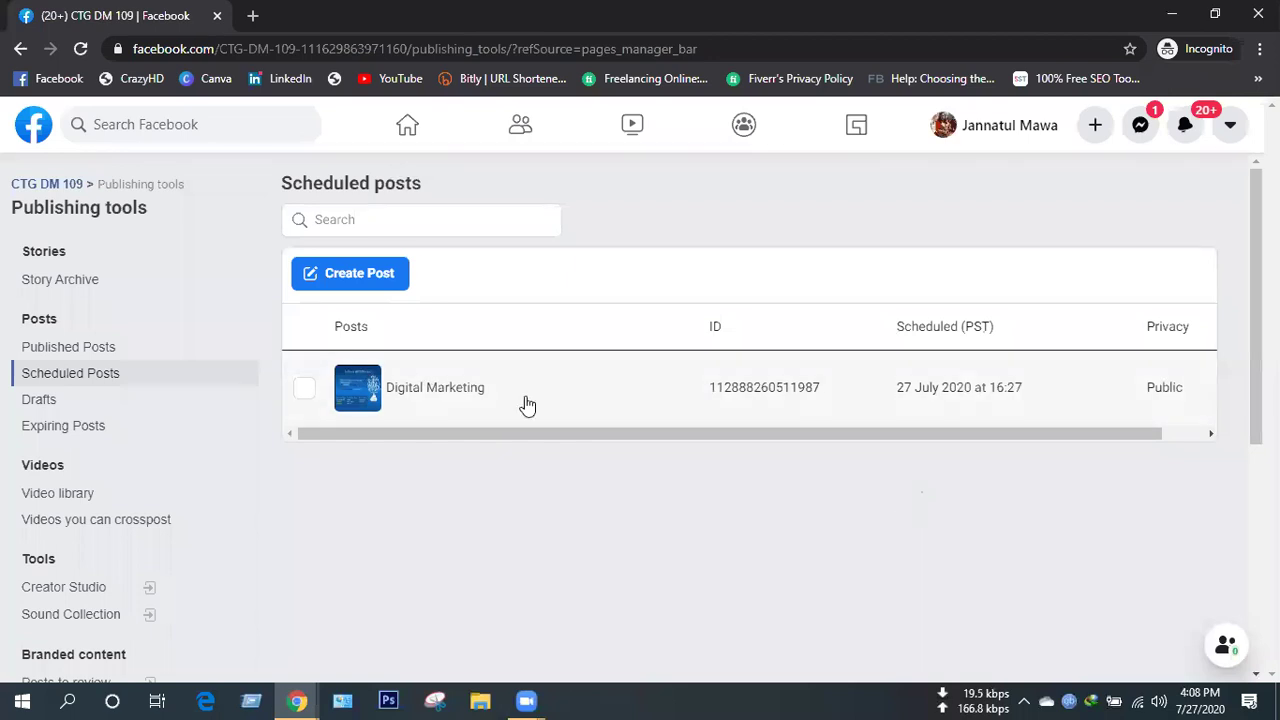
scroll(1245, 494, down, 3)
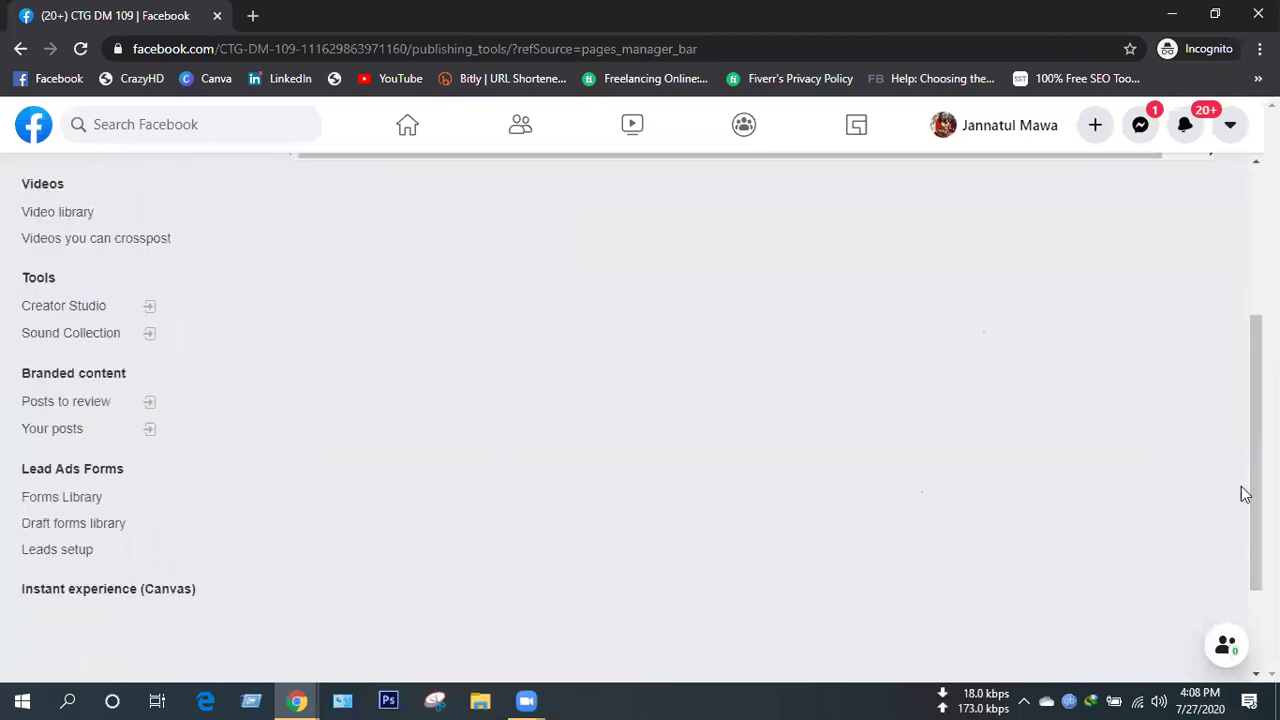
Review the columns of the scheduled posts list for the "Digital Marketing" slideshow entry.
scroll(1245, 494, up, 3)
click(1208, 433)
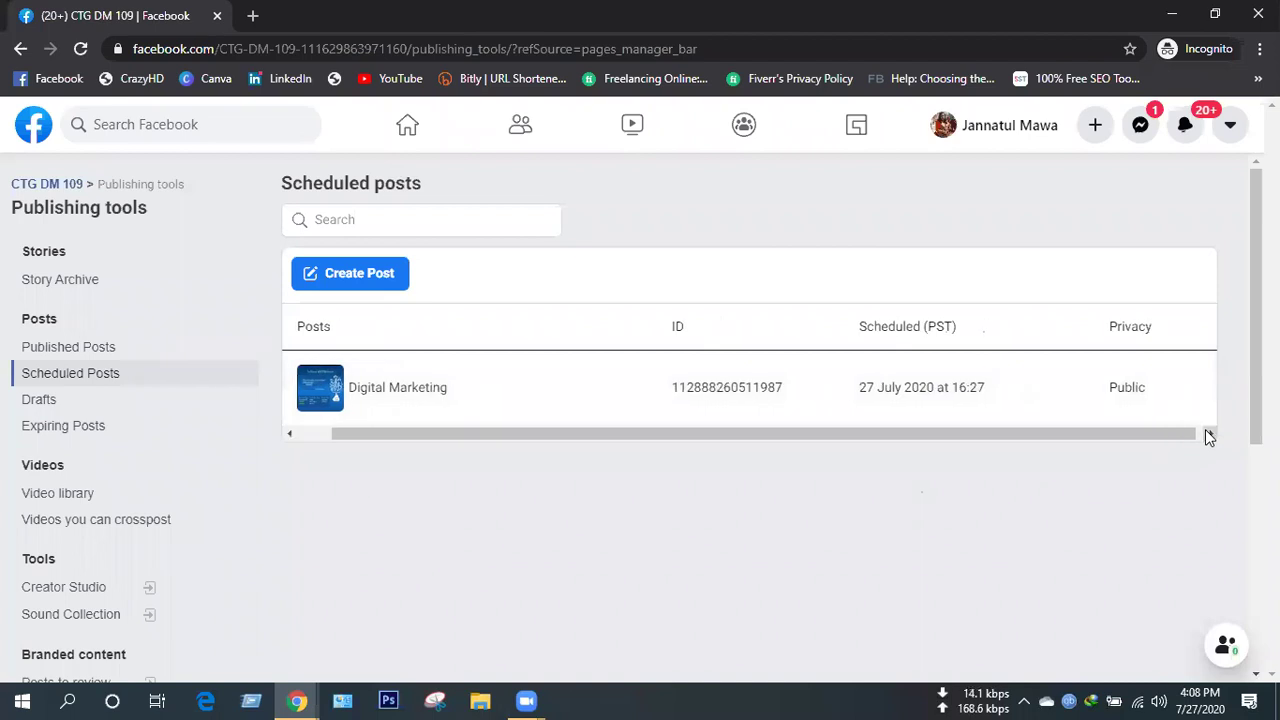
click(286, 434)
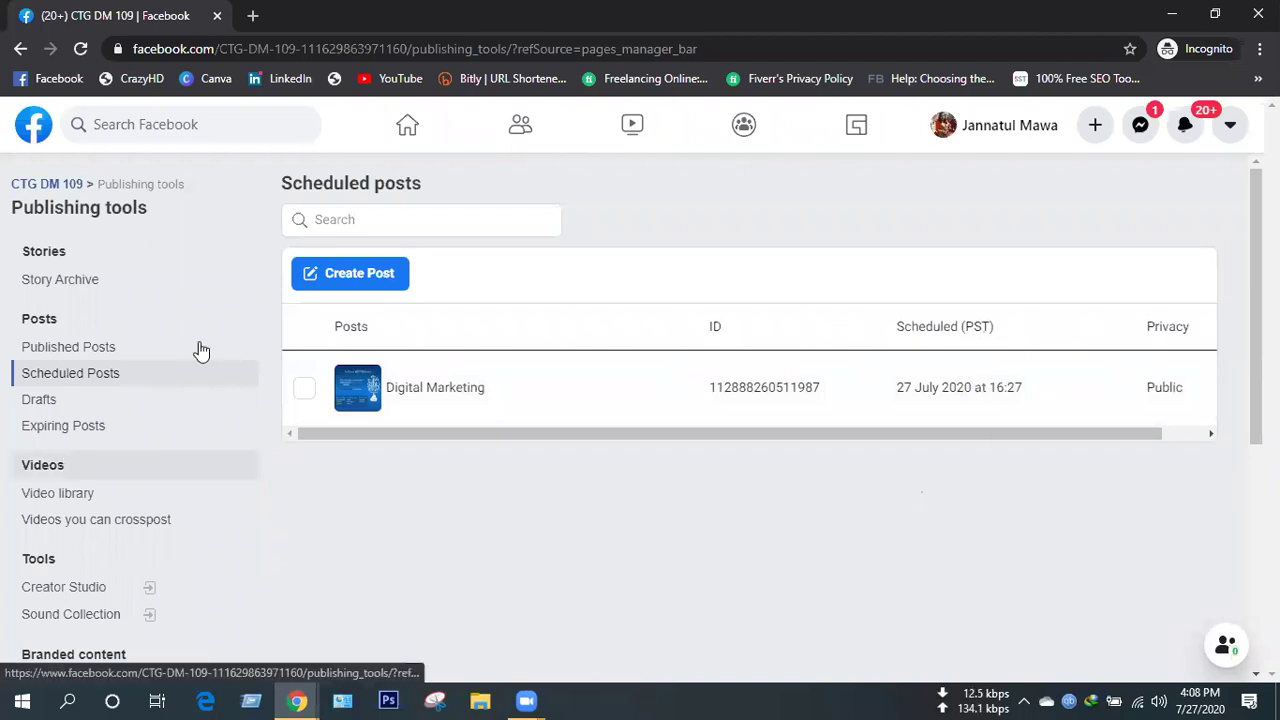
From the published posts, open the photo carousel form for a new post, review it and close it without posting.
click(99, 350)
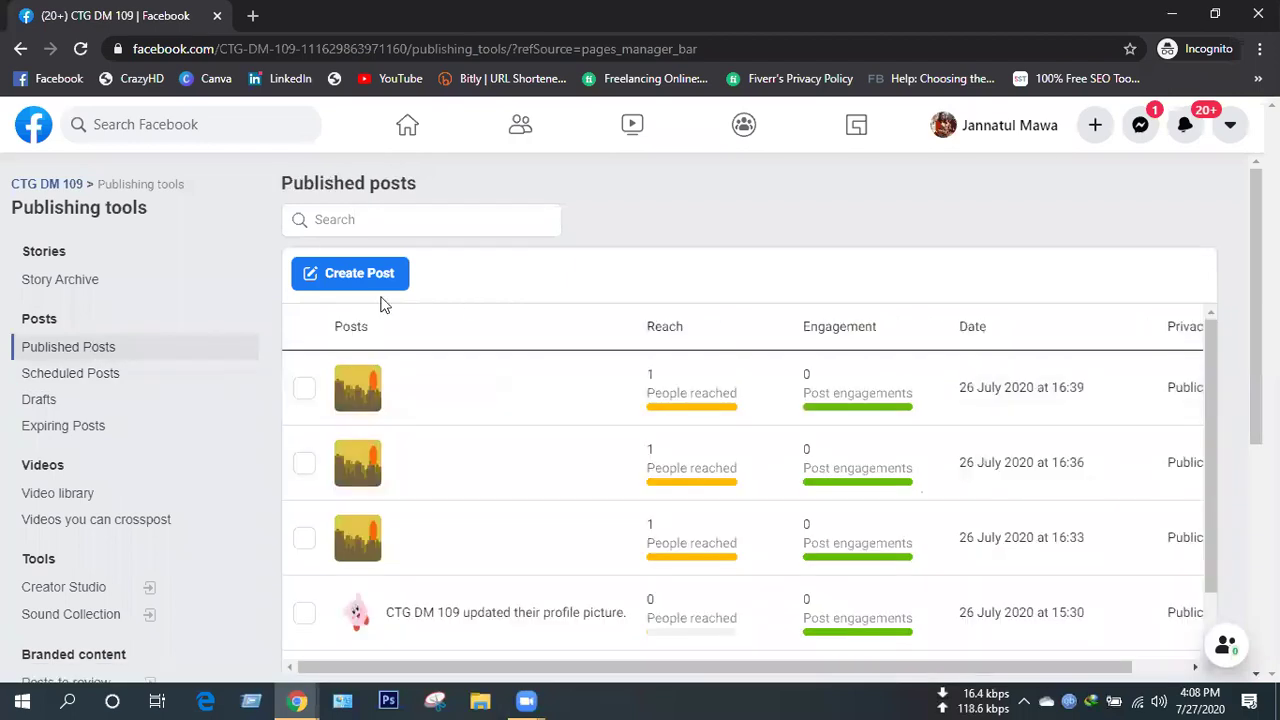
click(376, 284)
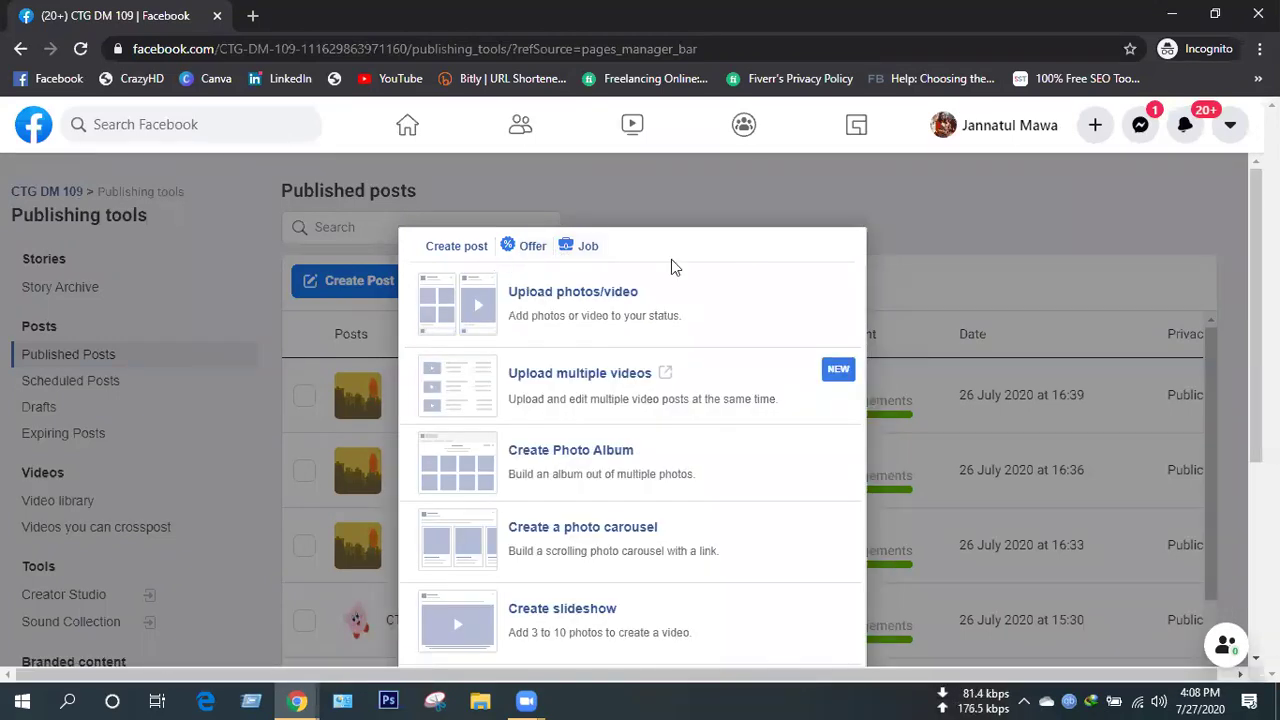
scroll(676, 282, down, 2)
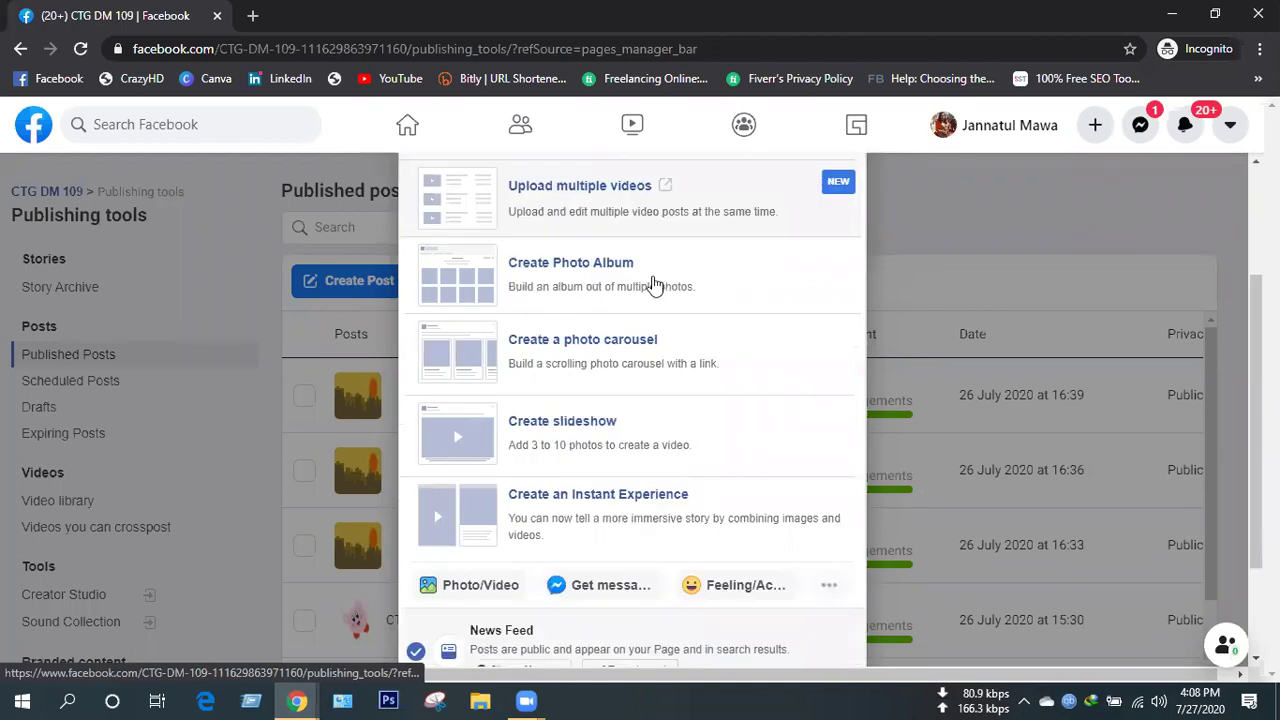
click(618, 348)
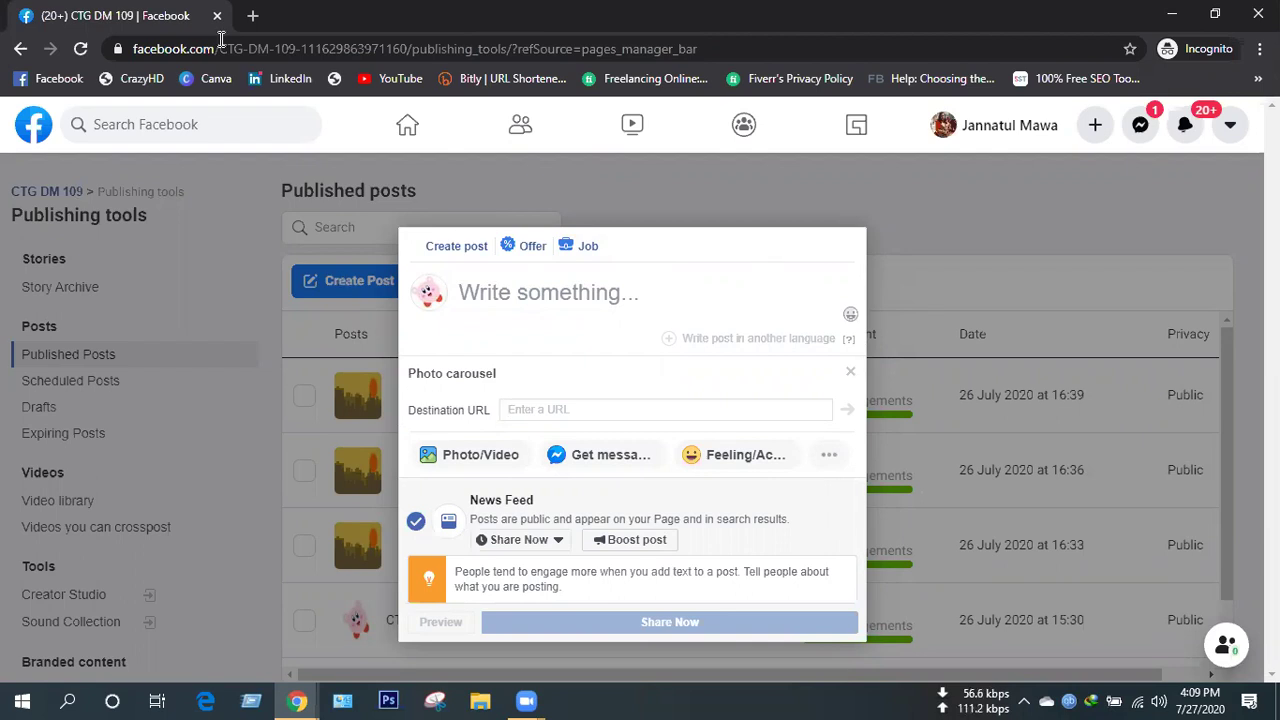
click(945, 268)
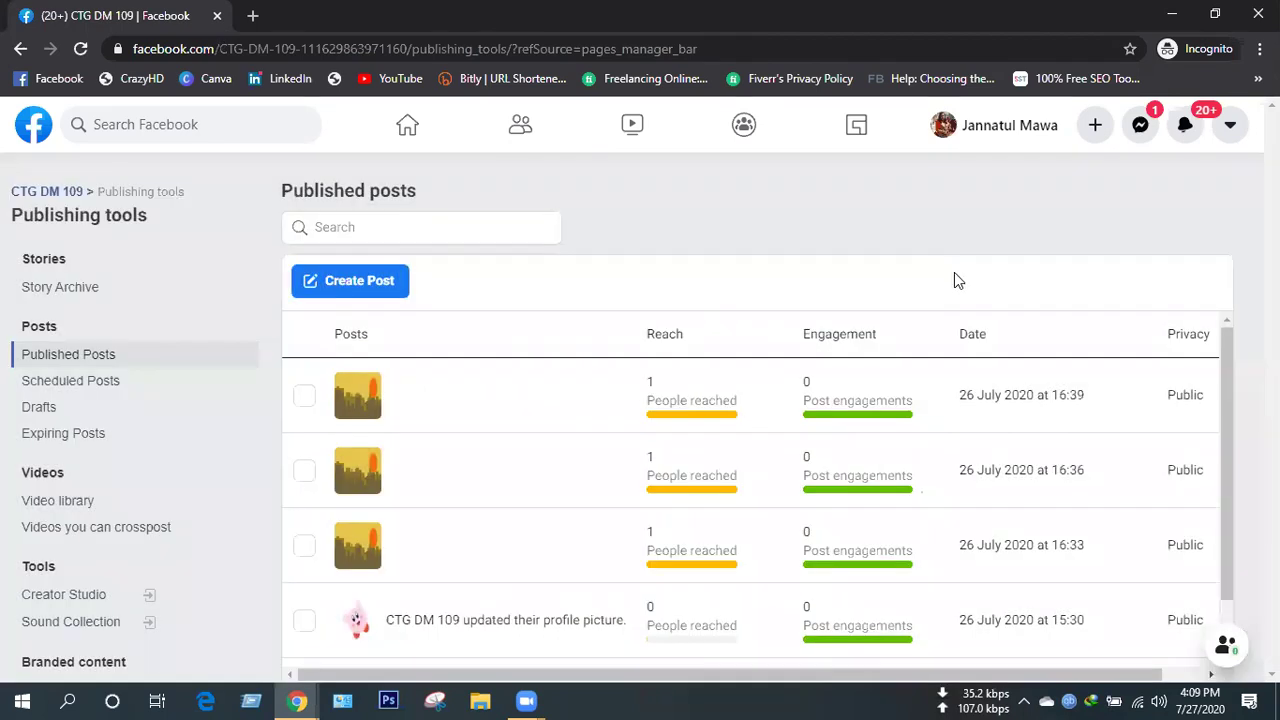
scroll(171, 557, down, 1)
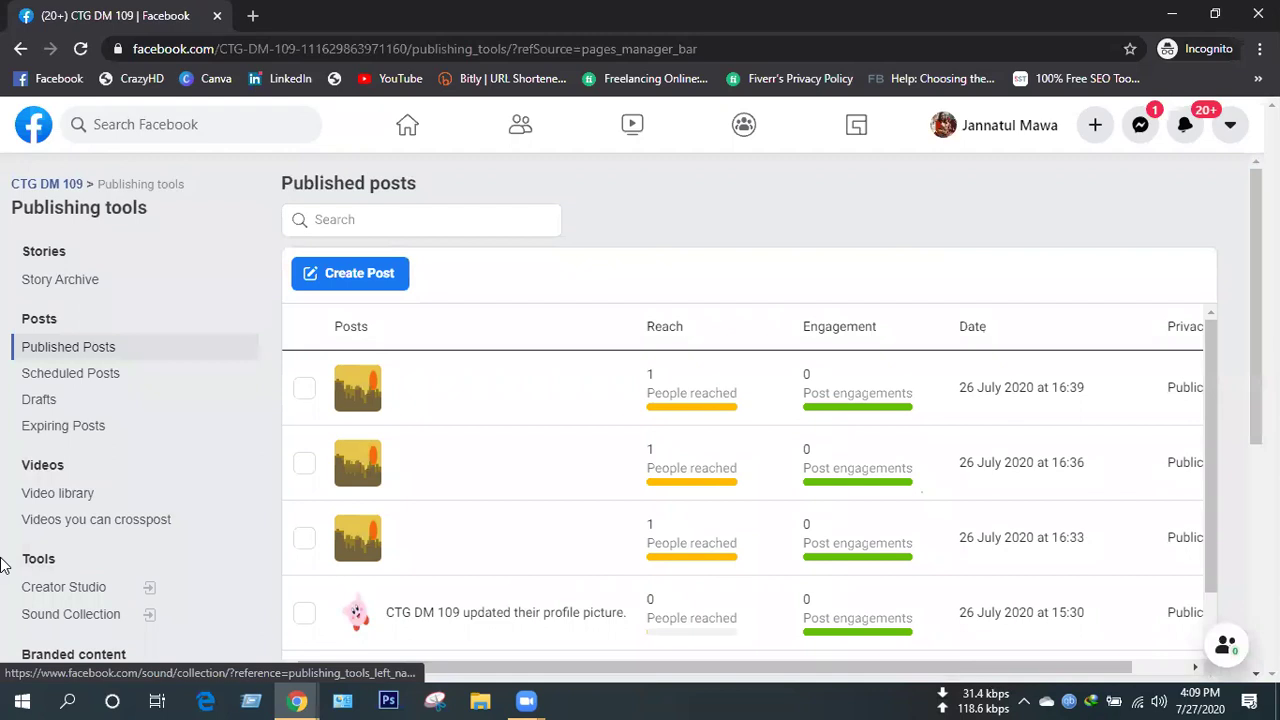
Look through the personal profile timeline and the home news feed.
click(1000, 128)
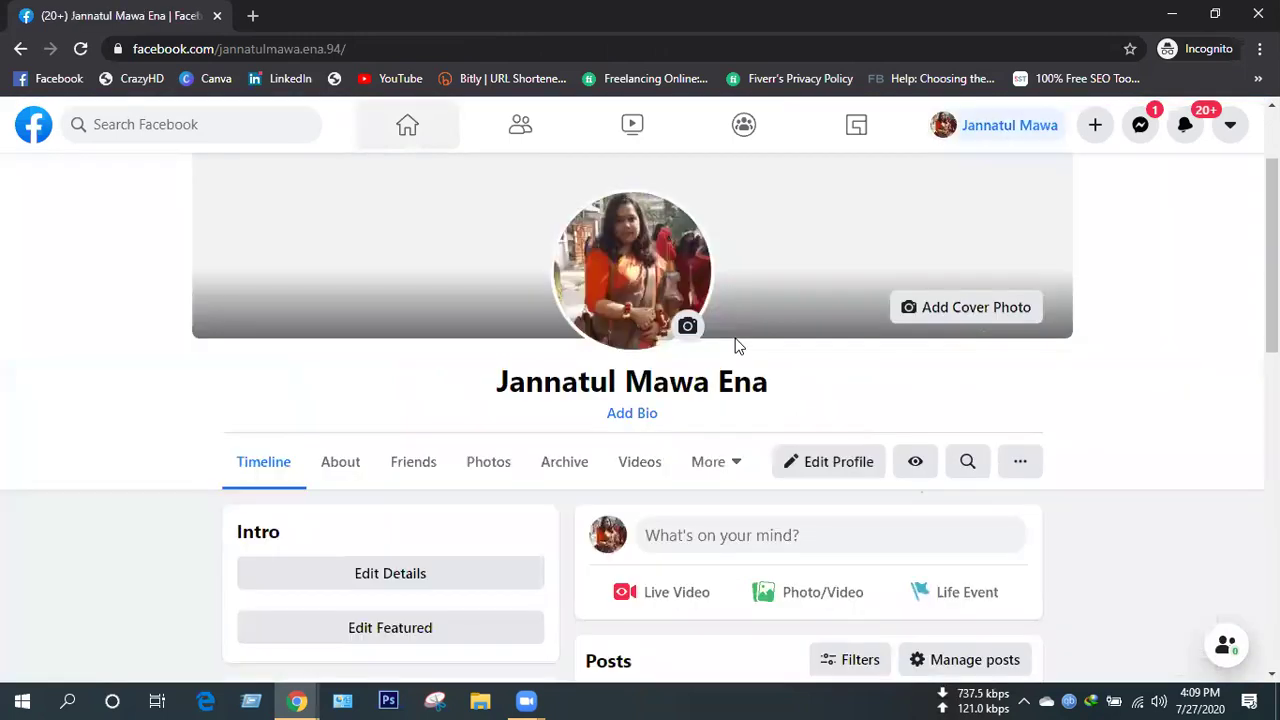
scroll(742, 342, down, 3)
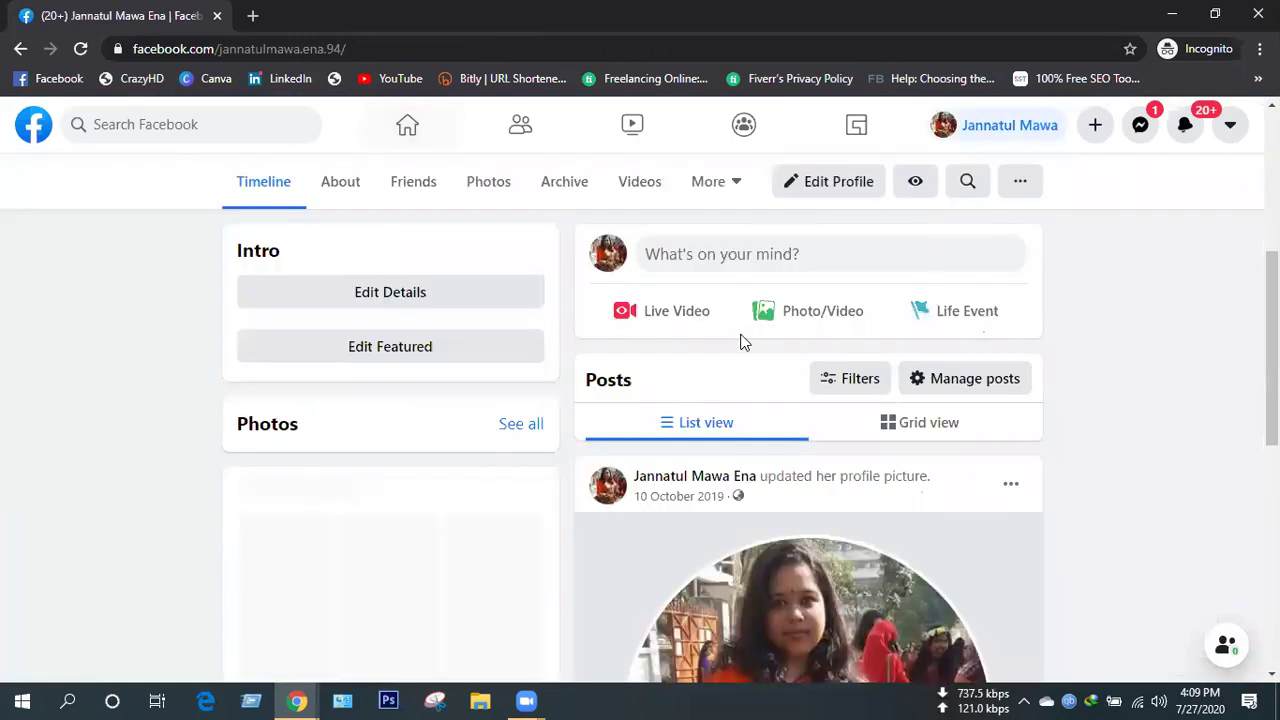
scroll(742, 342, up, 4)
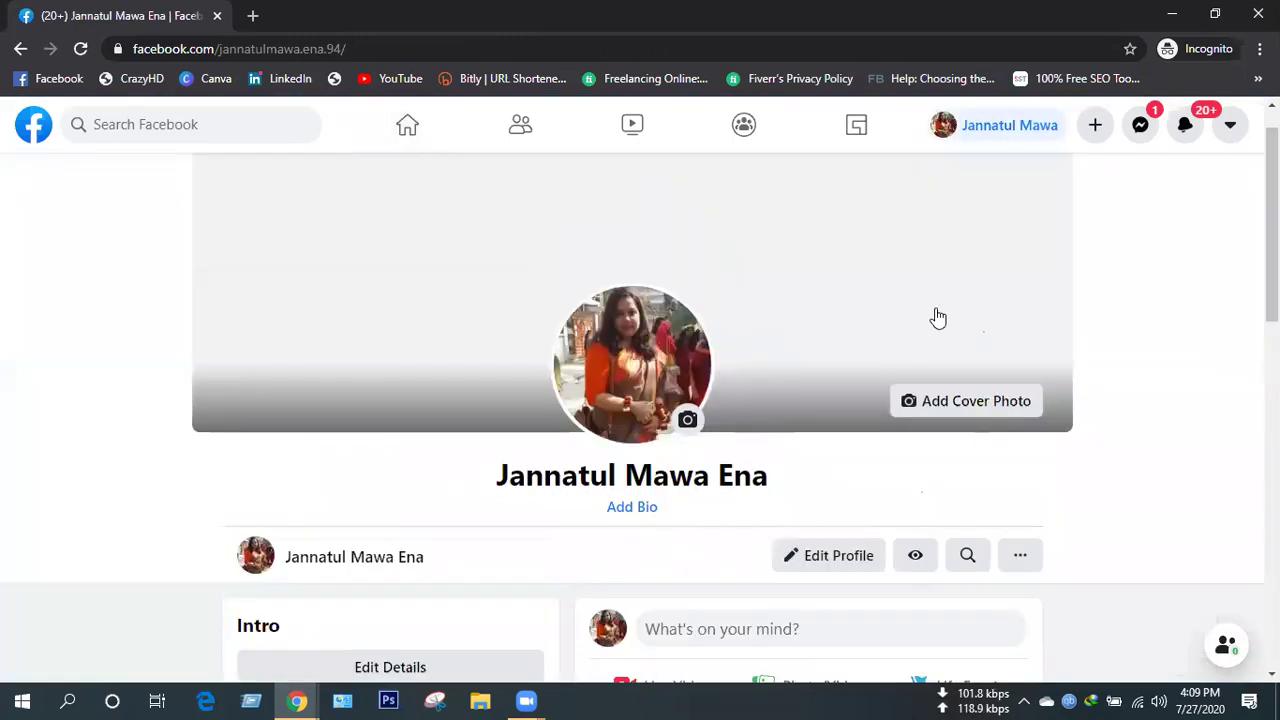
click(409, 130)
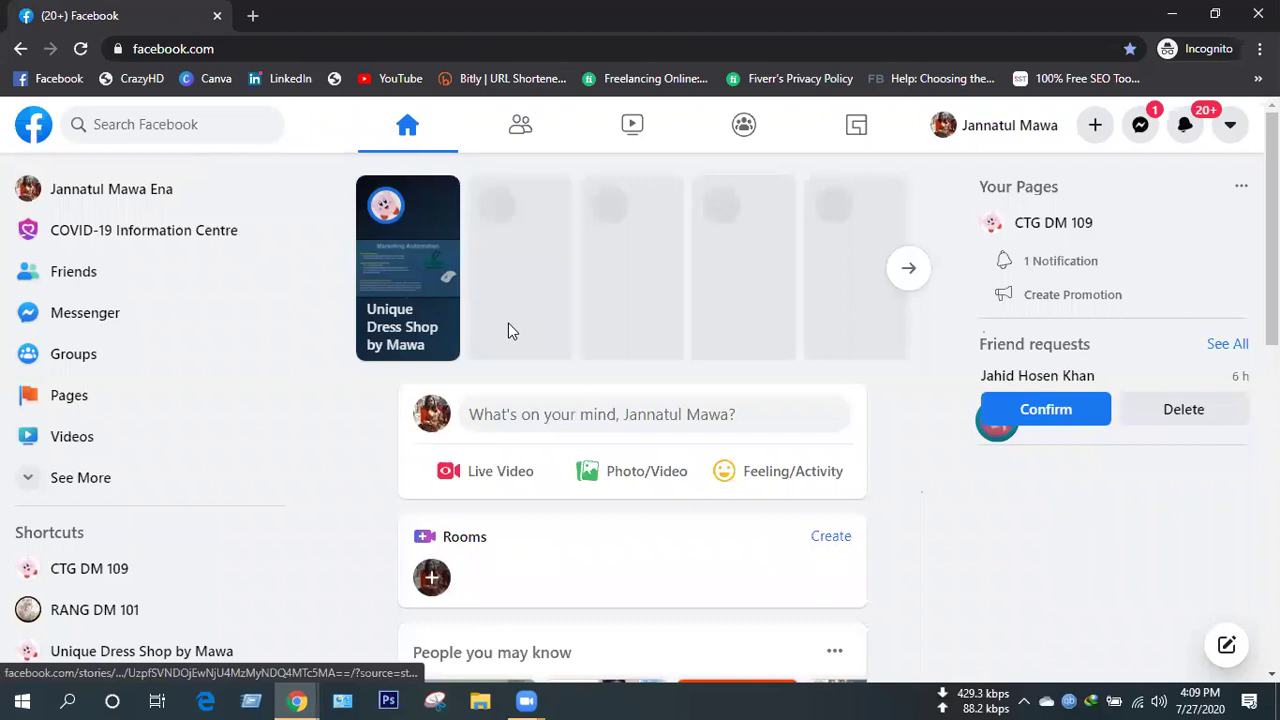
scroll(508, 325, down, 2)
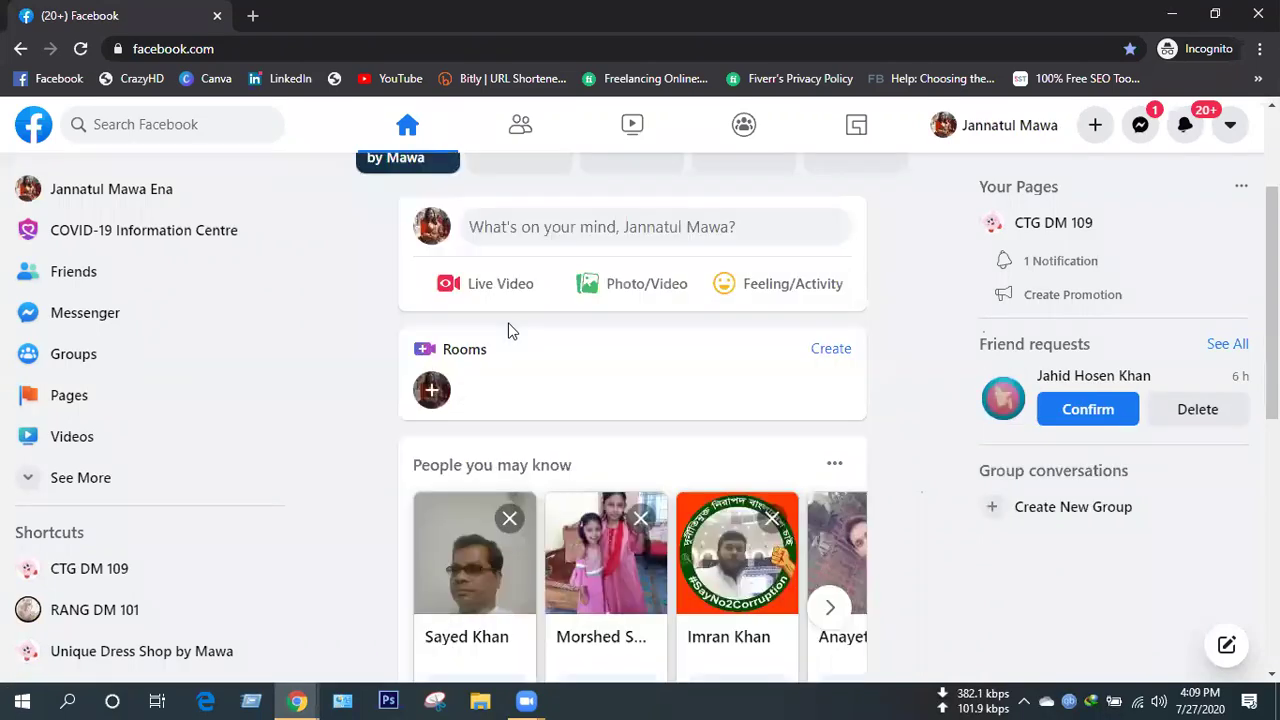
scroll(366, 280, up, 2)
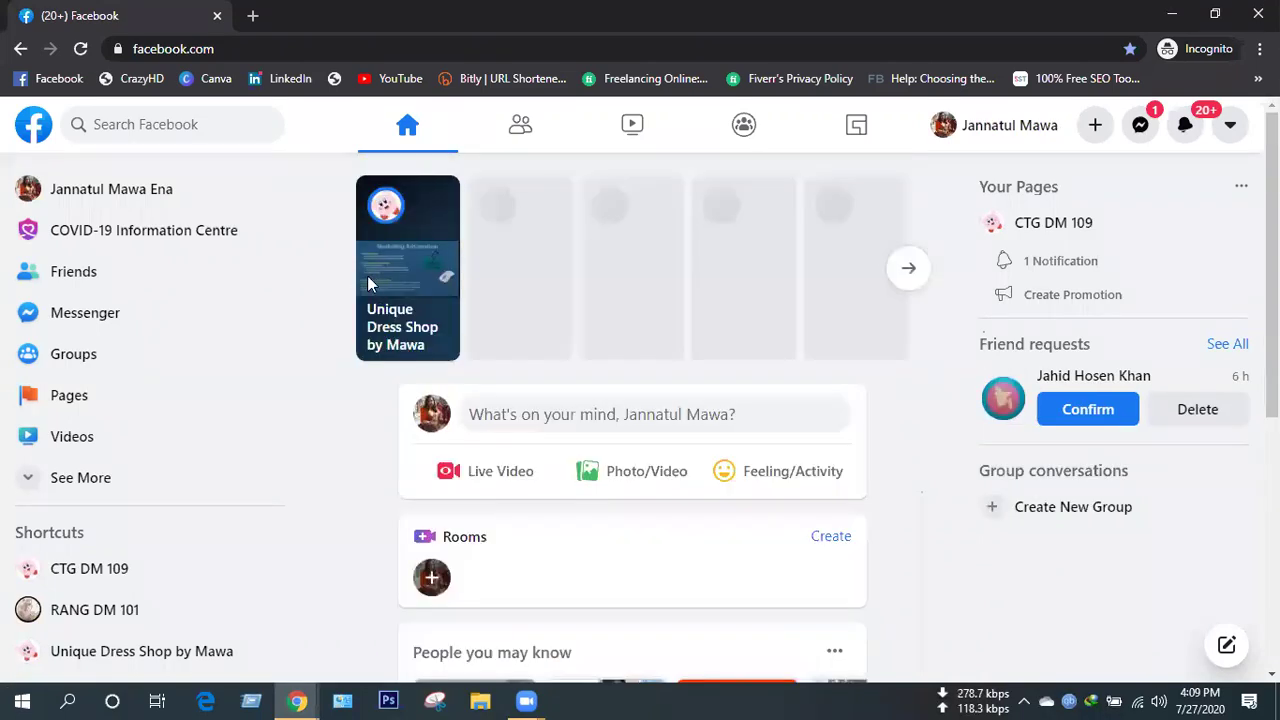
scroll(367, 283, down, 2)
scroll(219, 120, up, 2)
Search Facebook for "daraz online shopping" and open the verified Daraz Online Shopping page.
click(219, 120)
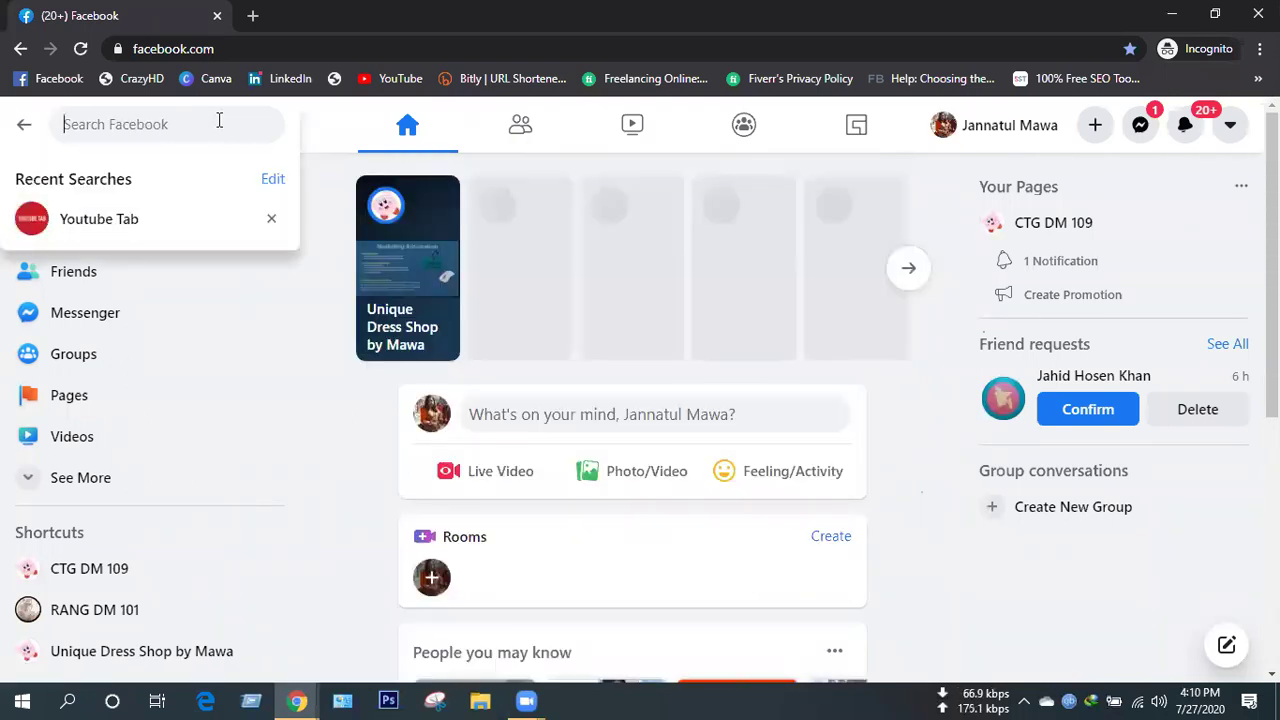
text(y)
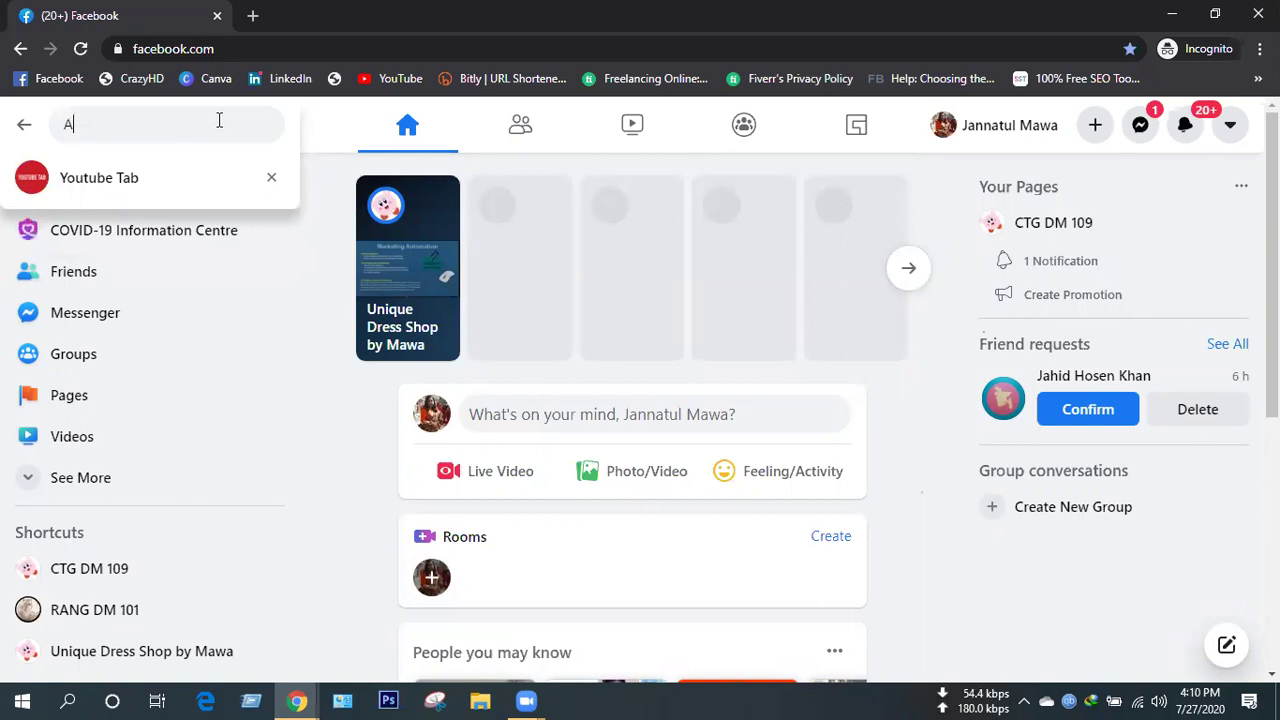
key(BackSpace)
text(Dar)
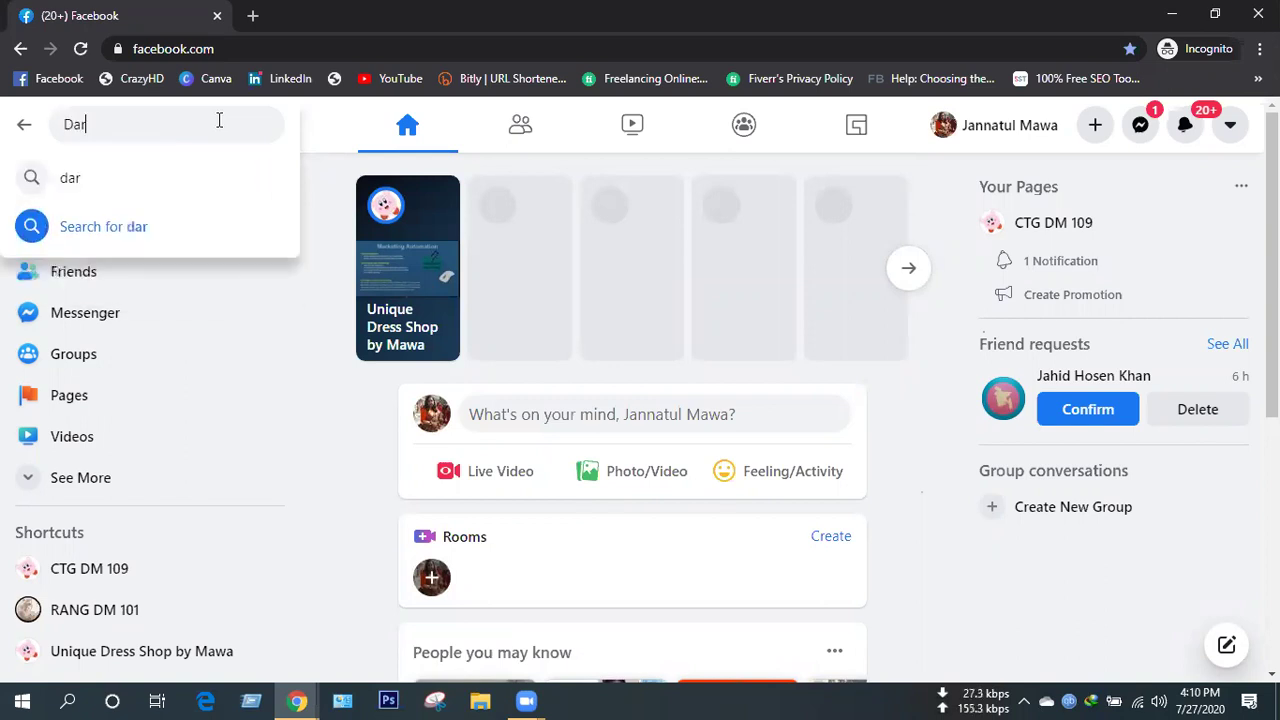
text(az)
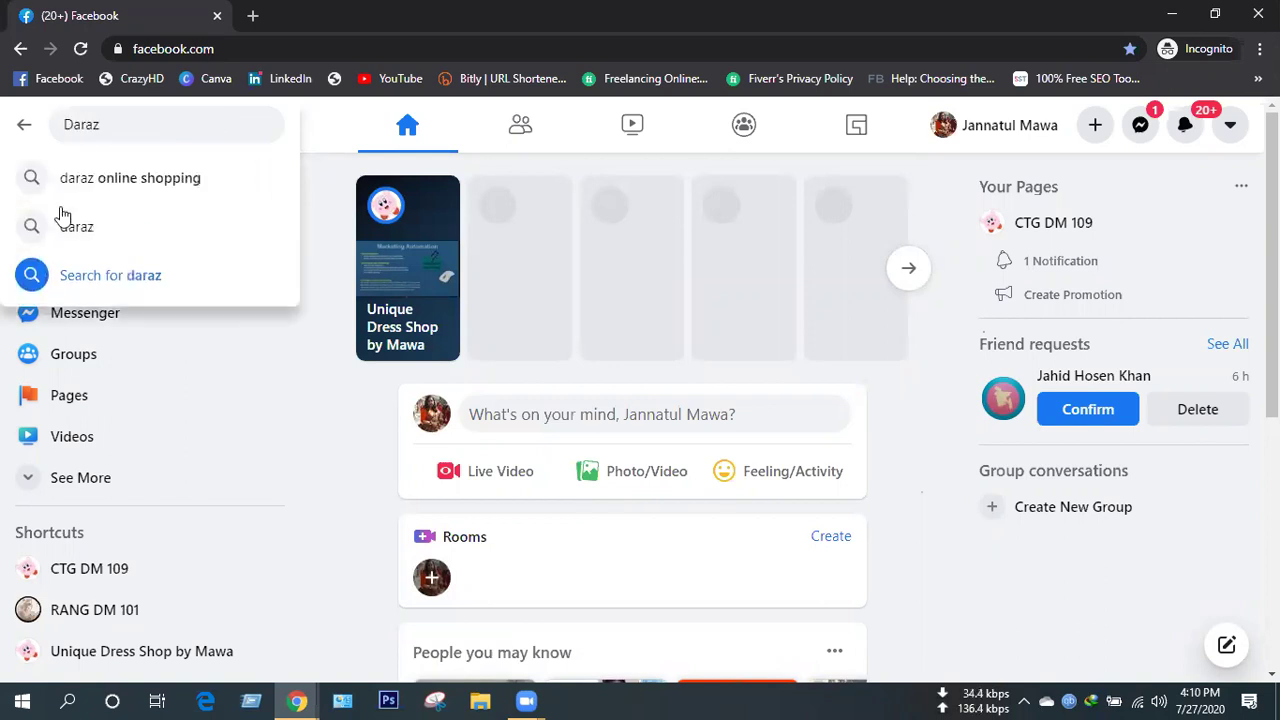
click(105, 201)
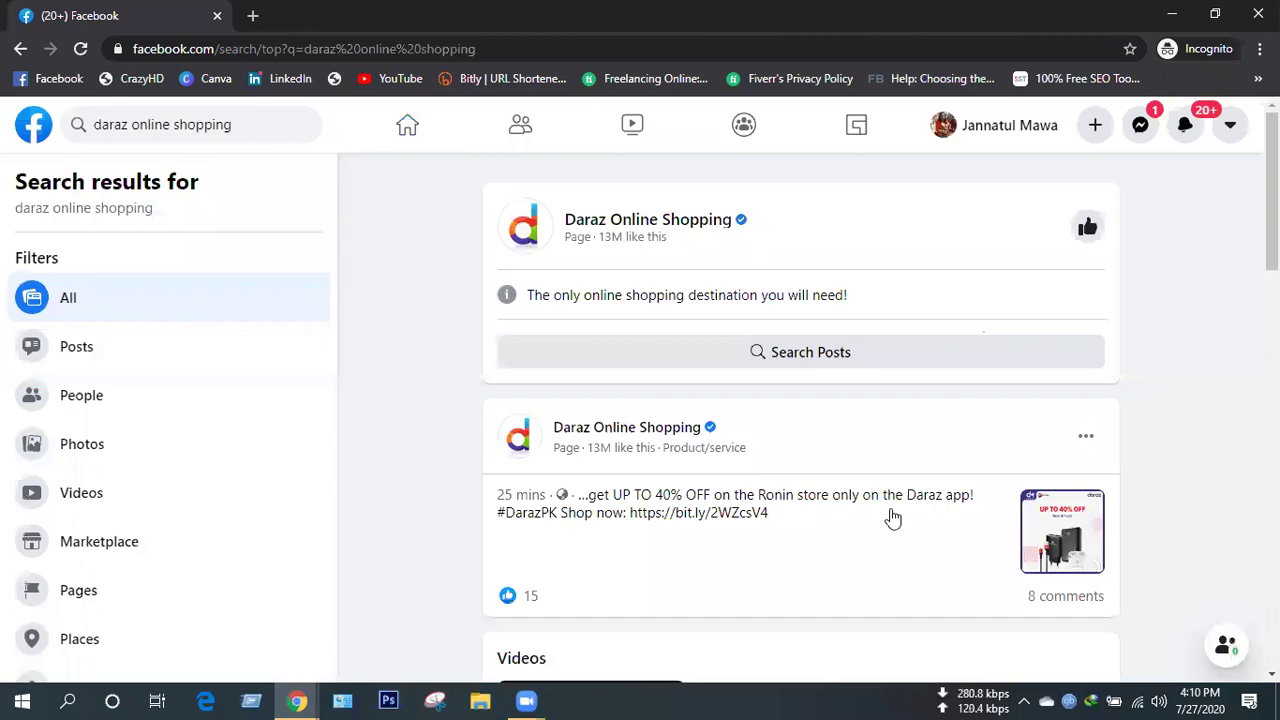
click(650, 228)
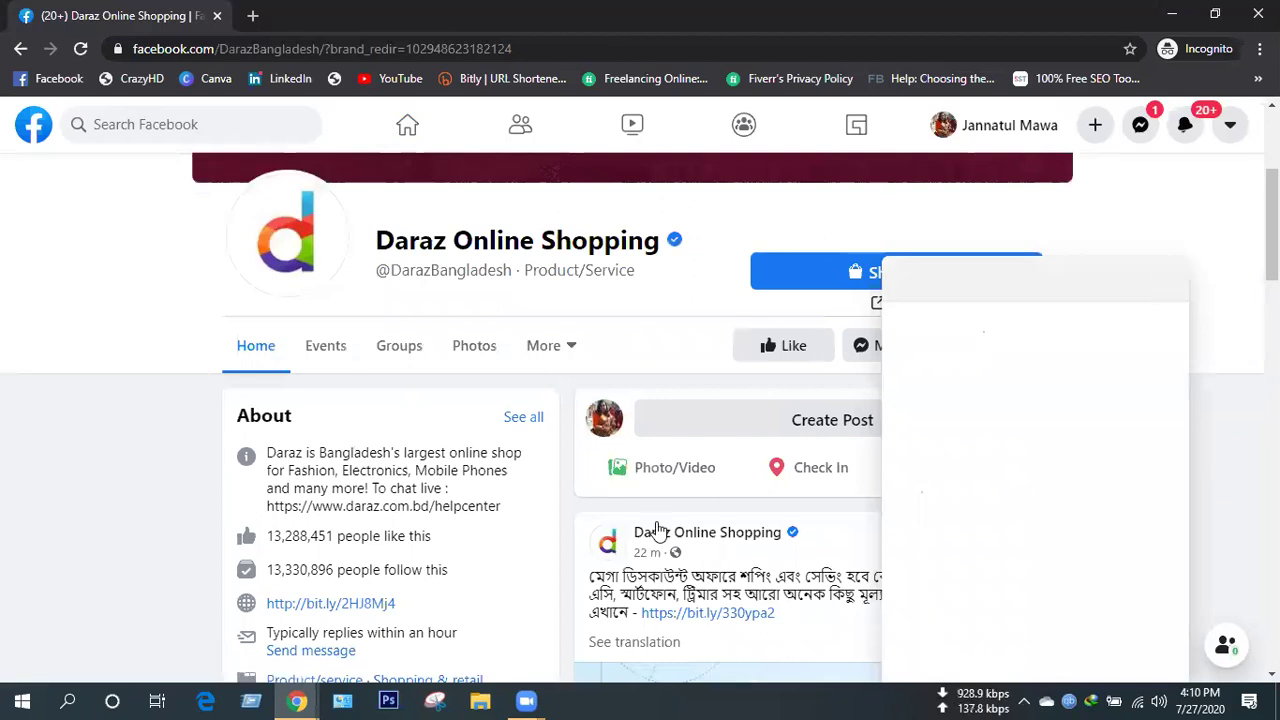
Look through the Daraz page's posts for the Eid Big Sale brand partners carousel and close the chat window covering them.
scroll(658, 530, down, 2)
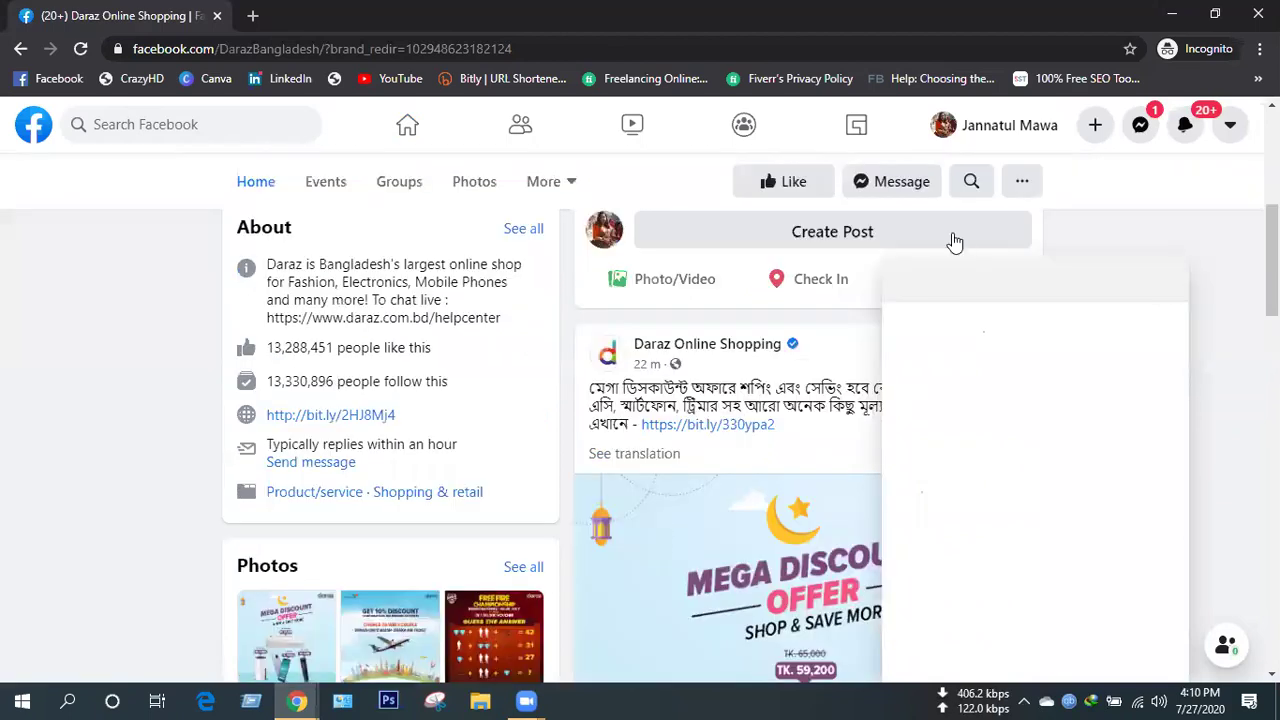
scroll(923, 251, down, 3)
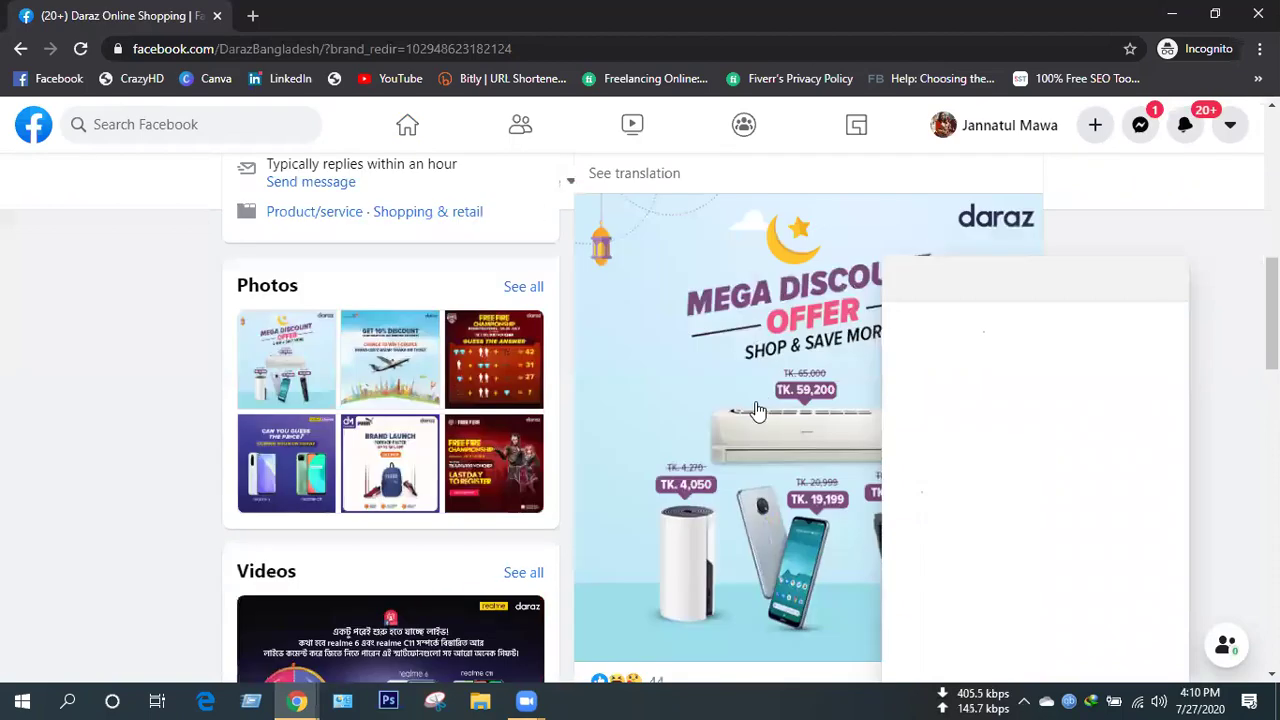
scroll(757, 410, down, 5)
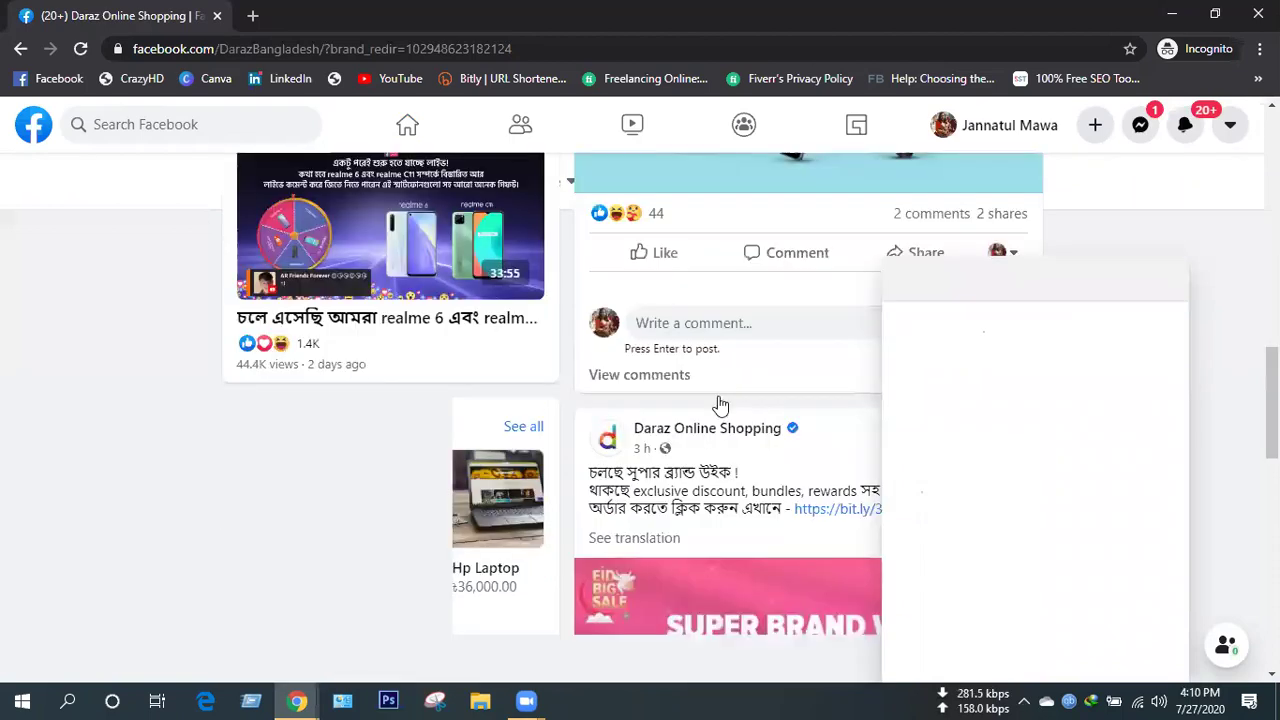
scroll(720, 404, down, 5)
scroll(720, 404, down, 5)
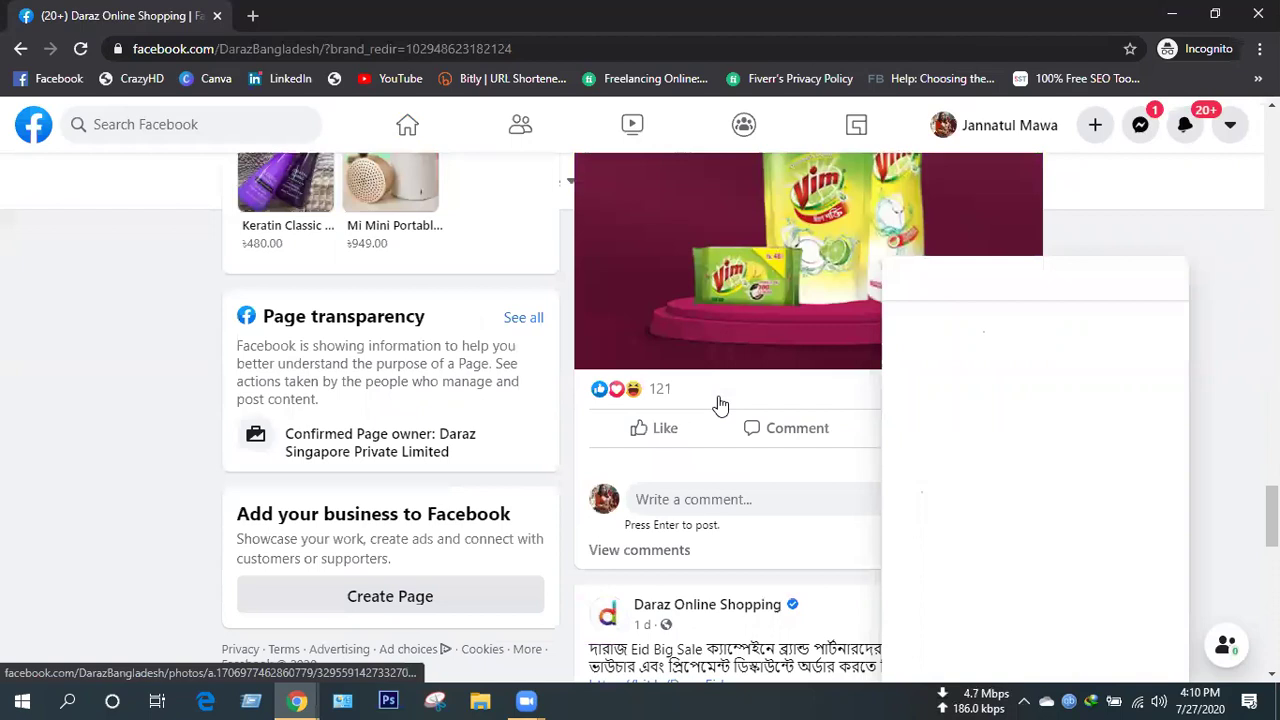
scroll(718, 404, down, 5)
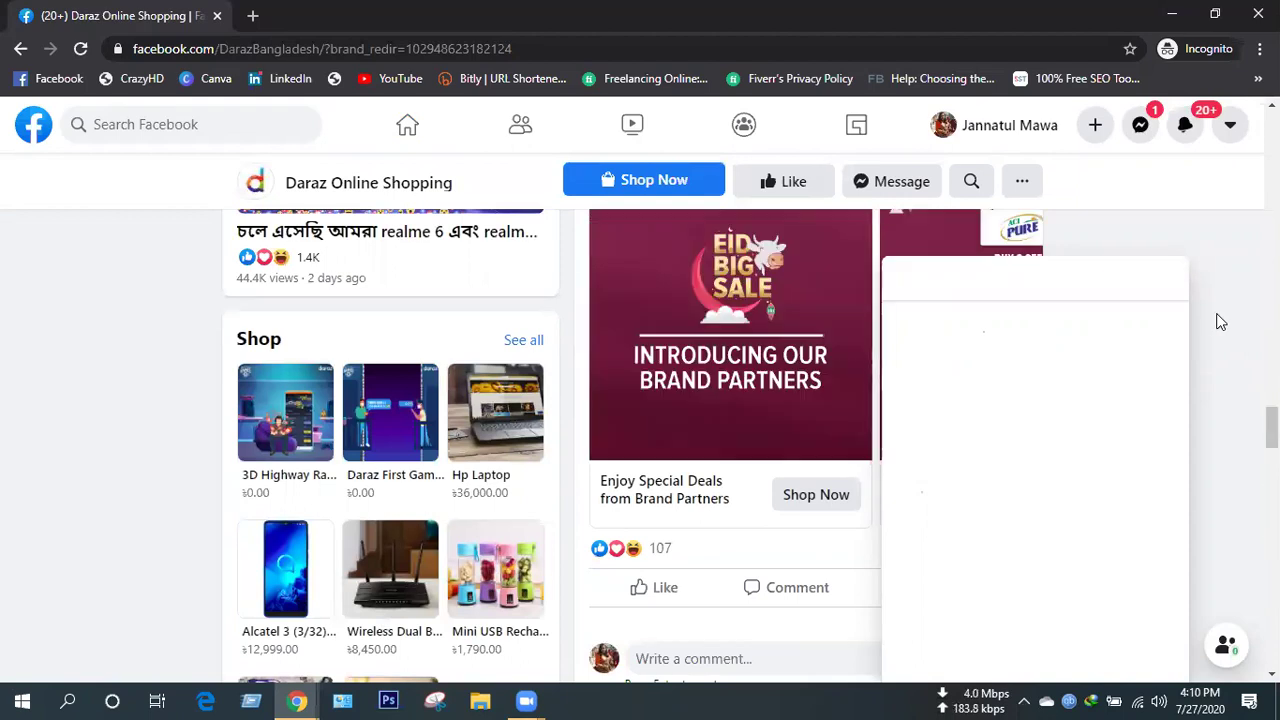
scroll(1210, 318, down, 2)
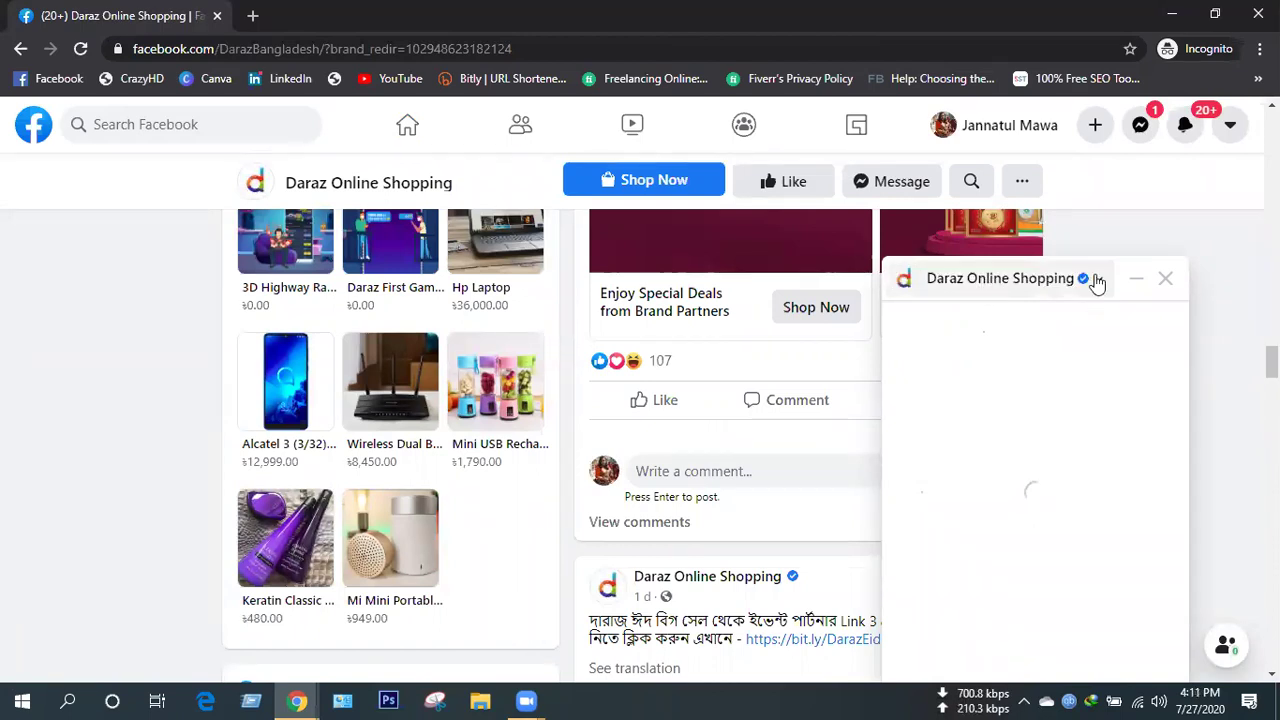
click(1164, 281)
scroll(1157, 429, up, 2)
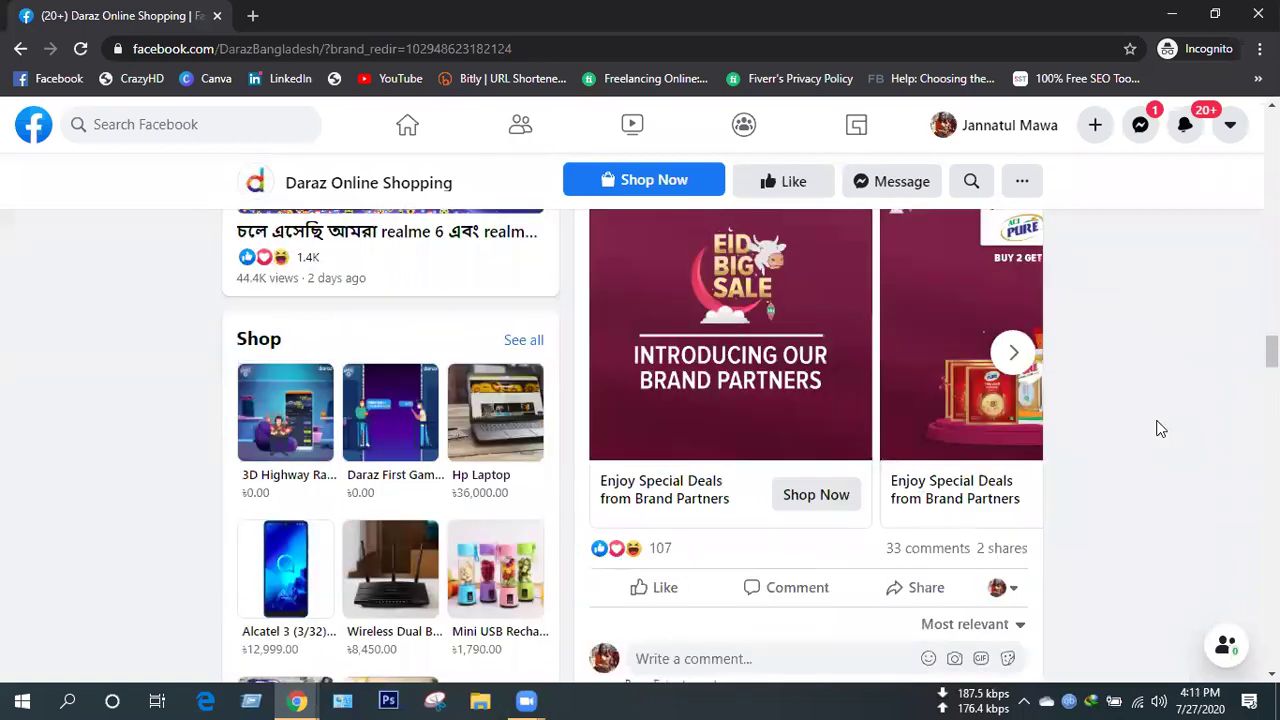
scroll(1157, 429, up, 1)
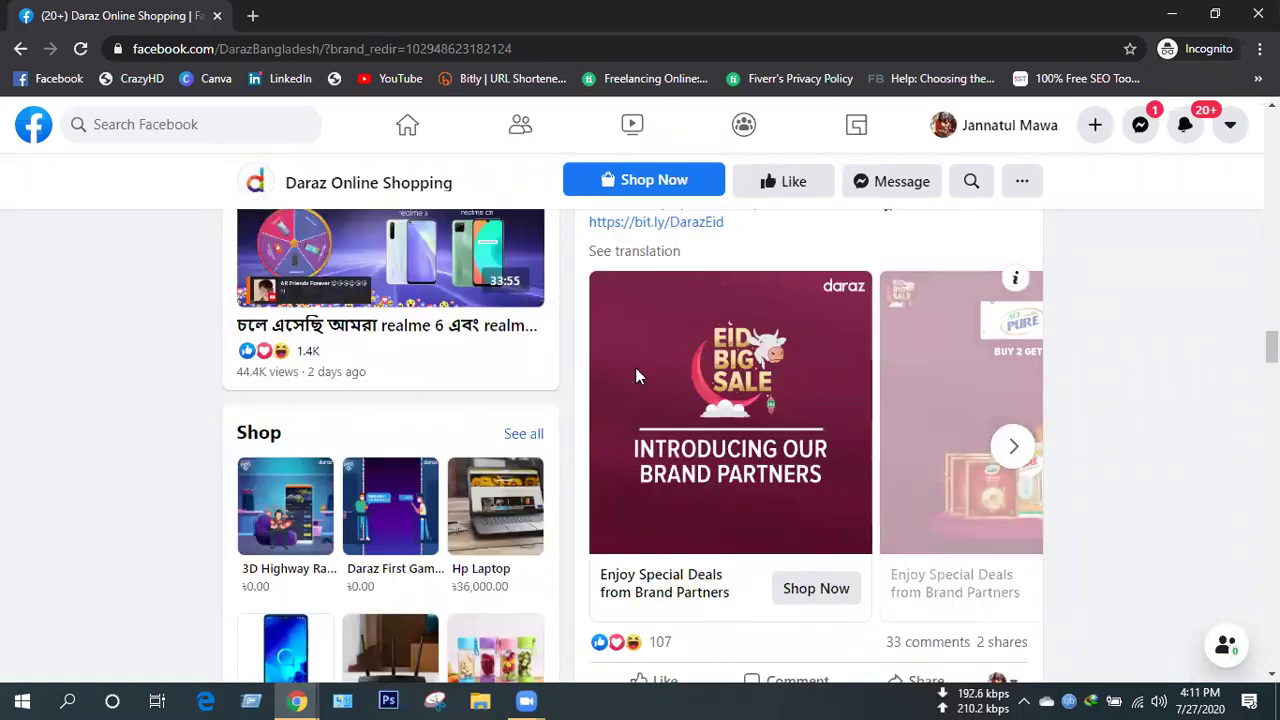
Page through the Eid Big Sale carousel's brand partner cards as far as the Lizol free shipping card.
click(1010, 448)
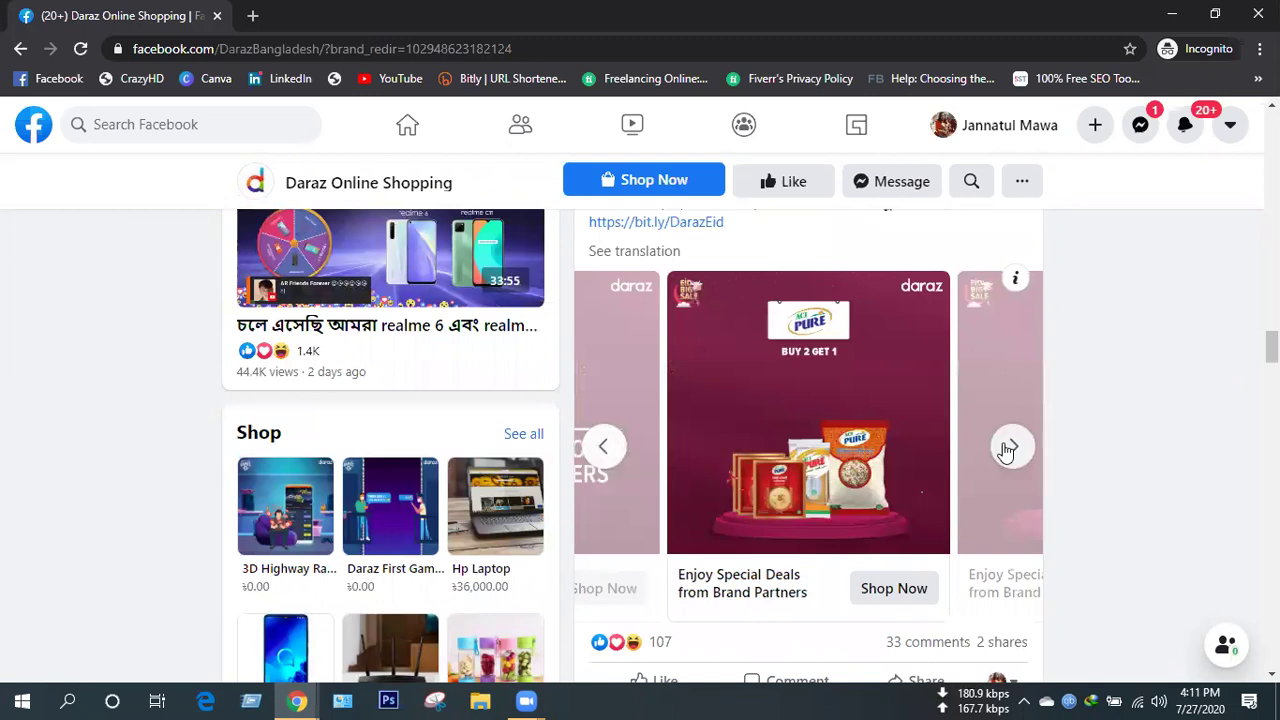
click(1010, 448)
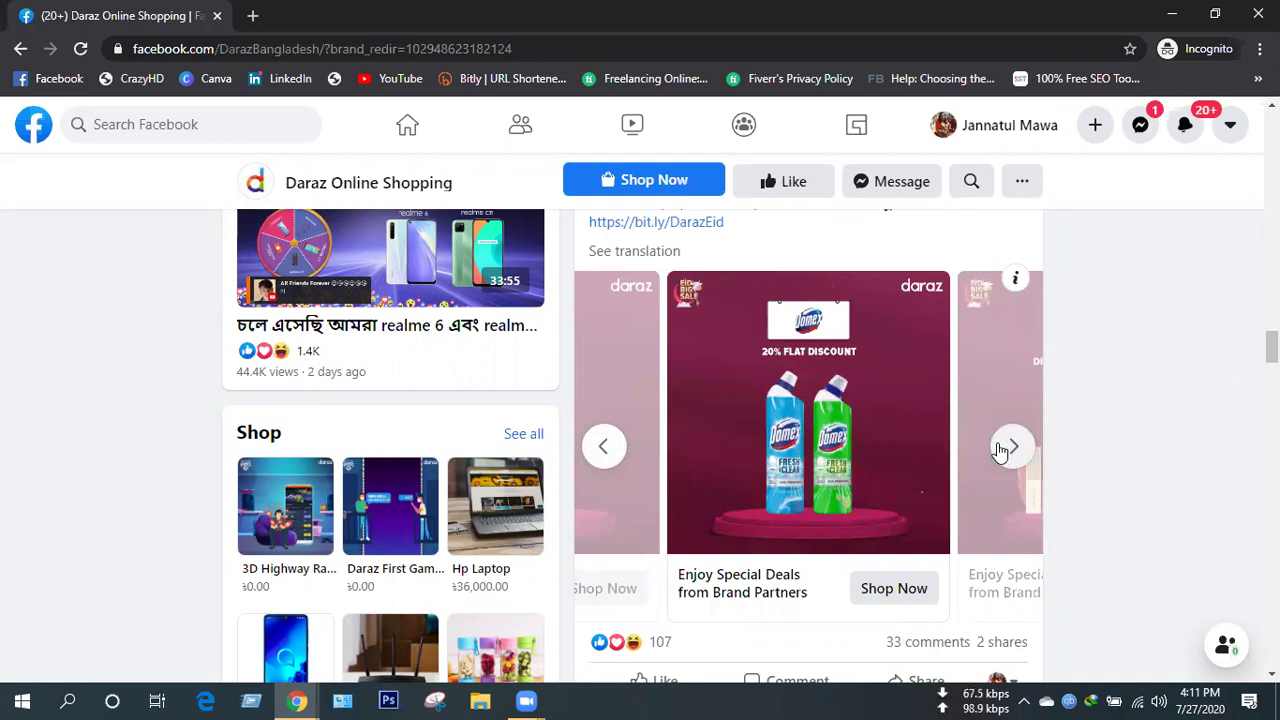
click(1000, 450)
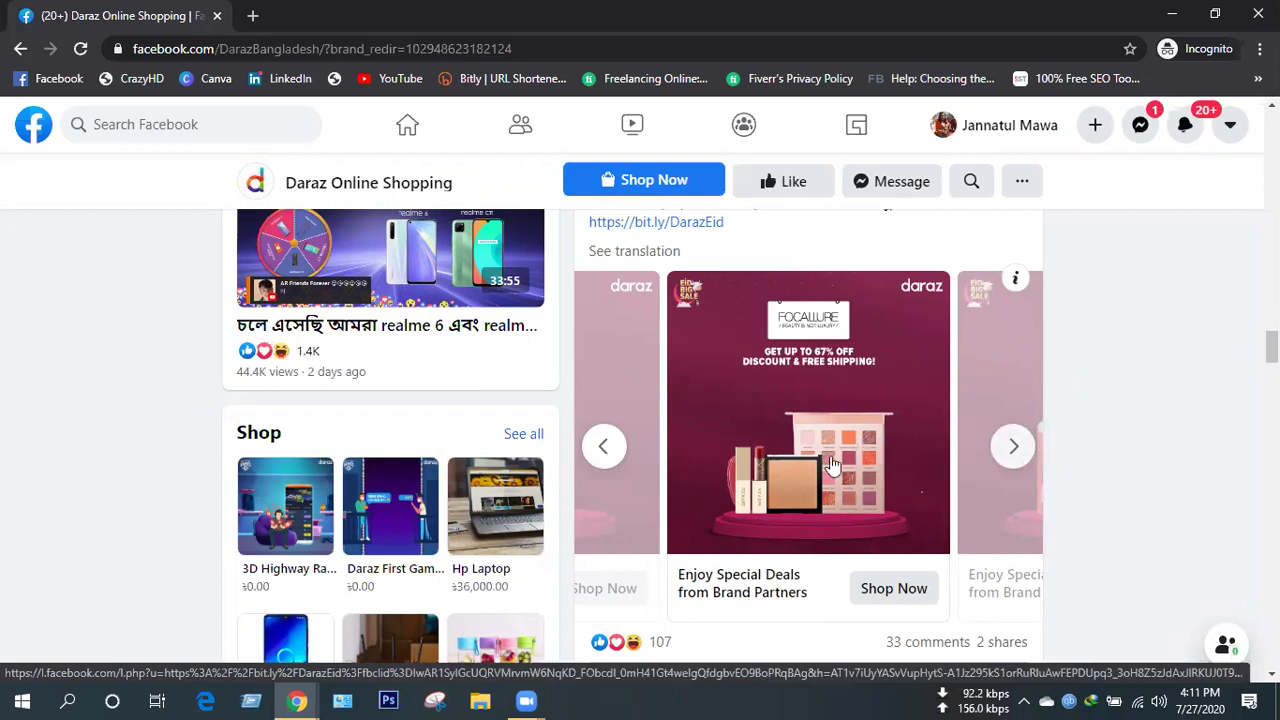
click(1012, 449)
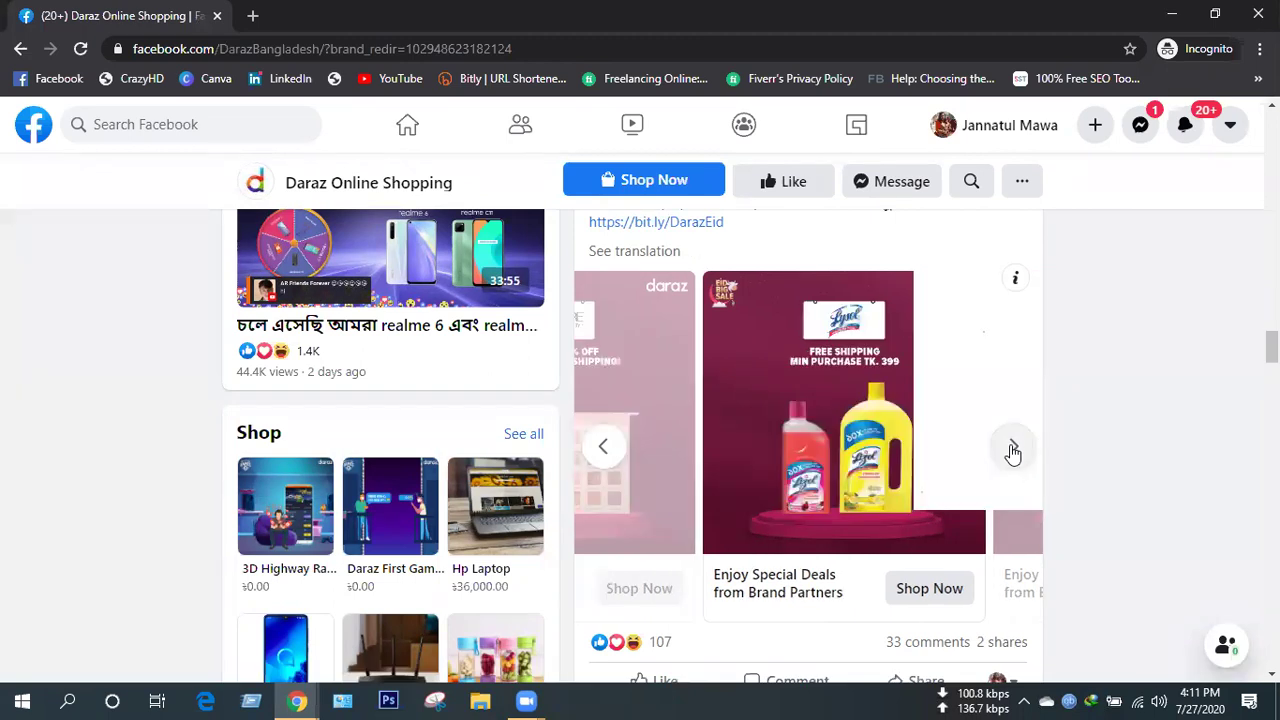
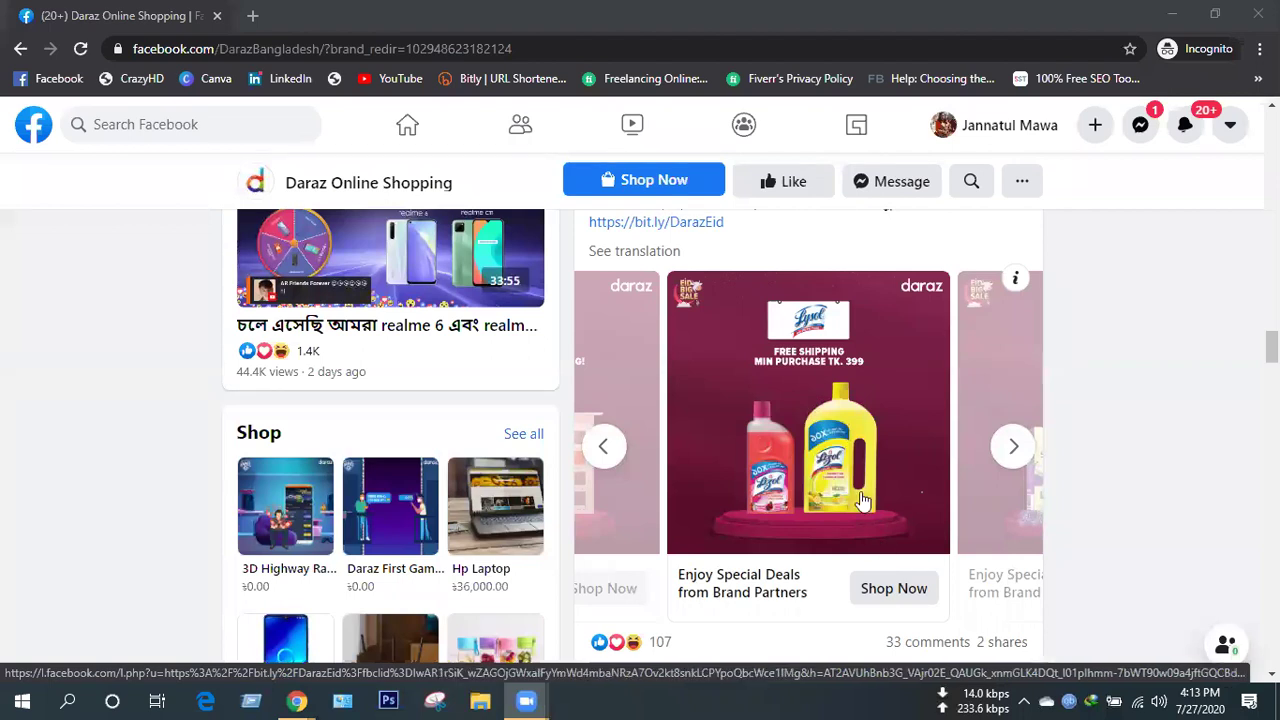
scroll(855, 502, down, 2)
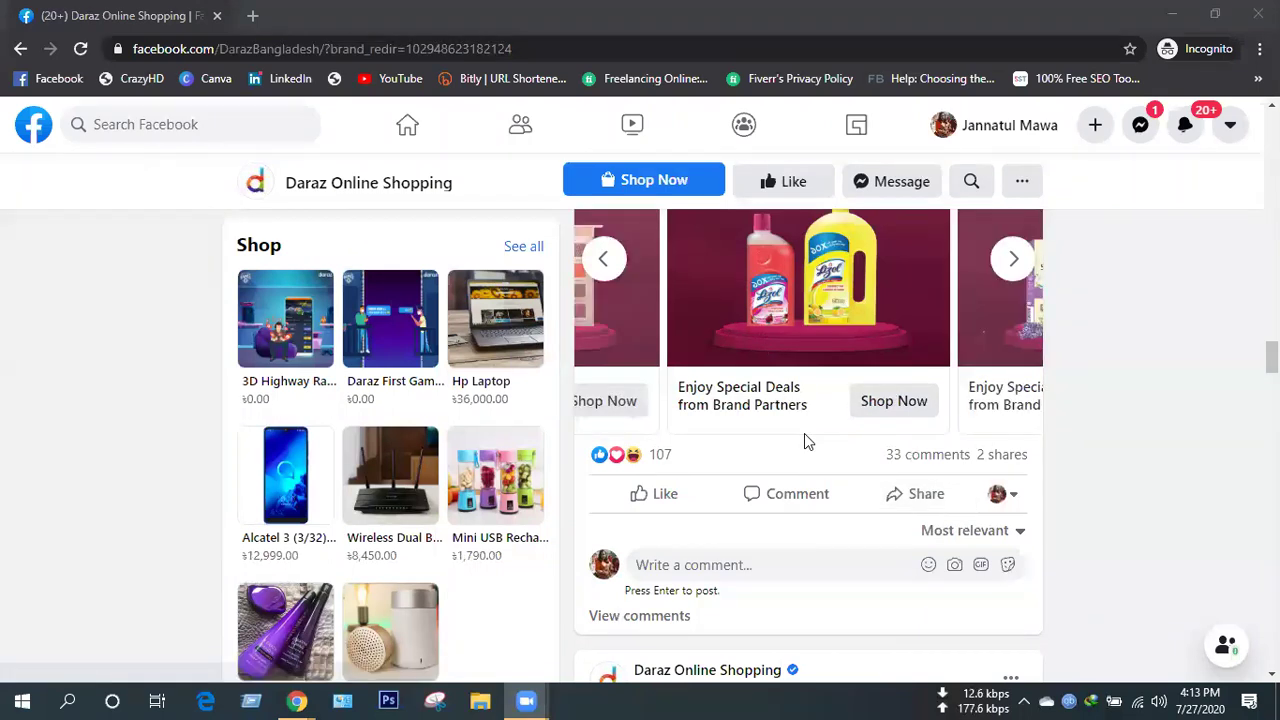
scroll(795, 440, up, 2)
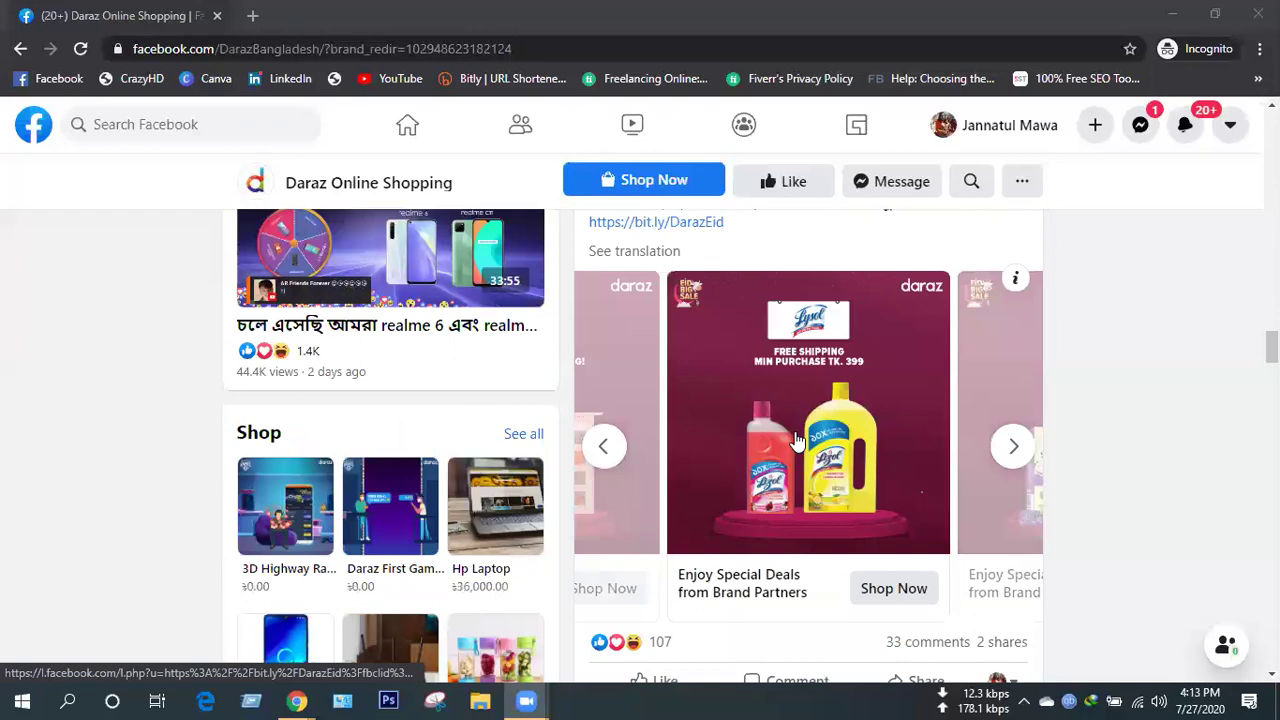
Try the Shop Now link on the Lizol free shipping card and close the web page it opens.
scroll(795, 440, up, 2)
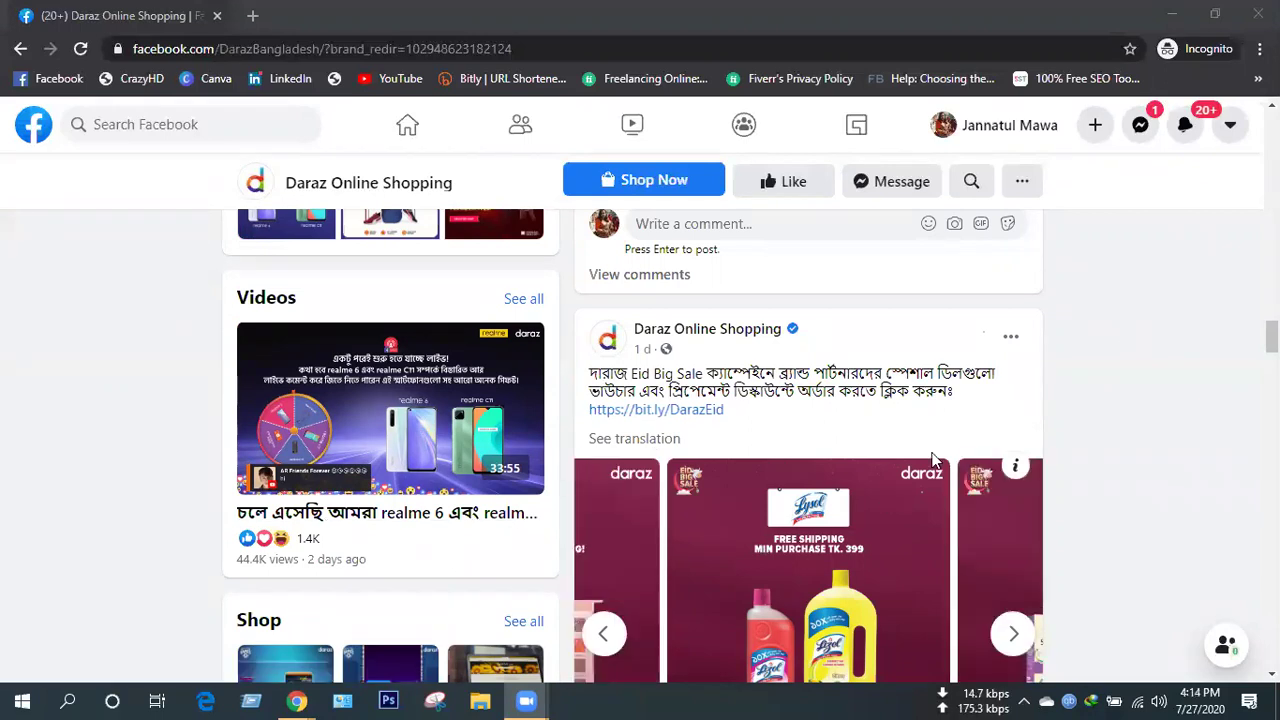
scroll(875, 485, down, 3)
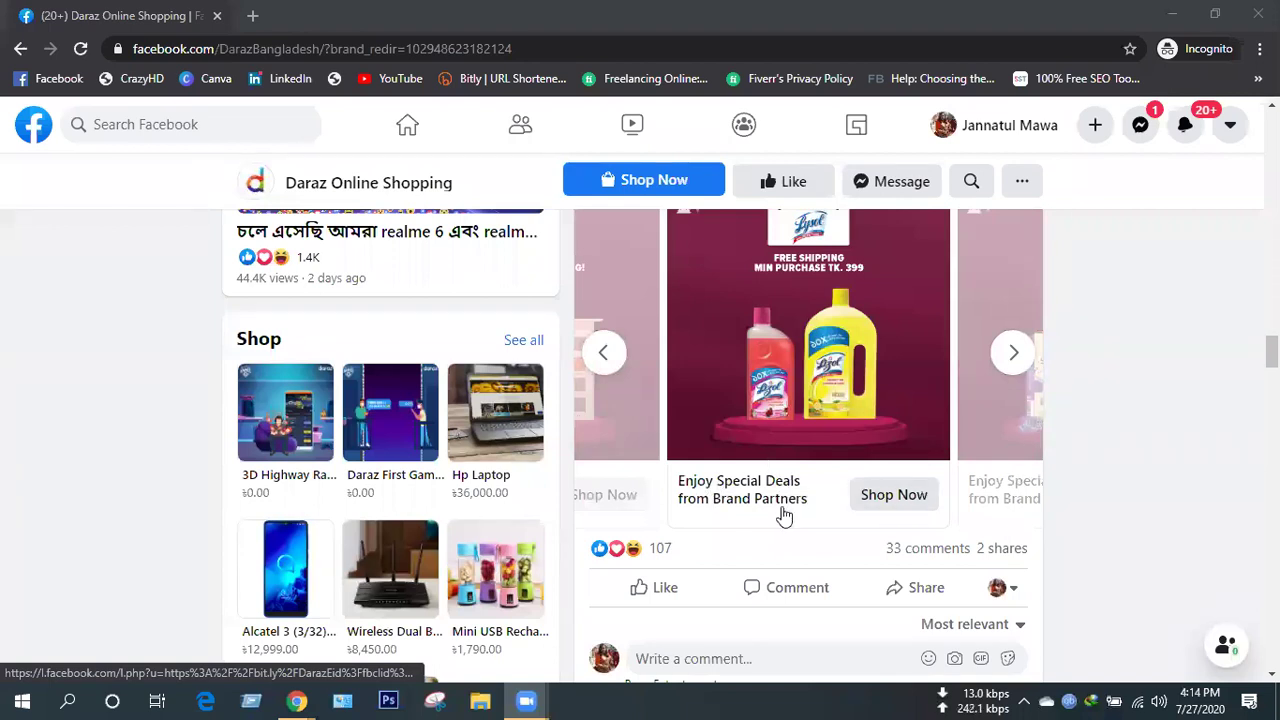
click(891, 498)
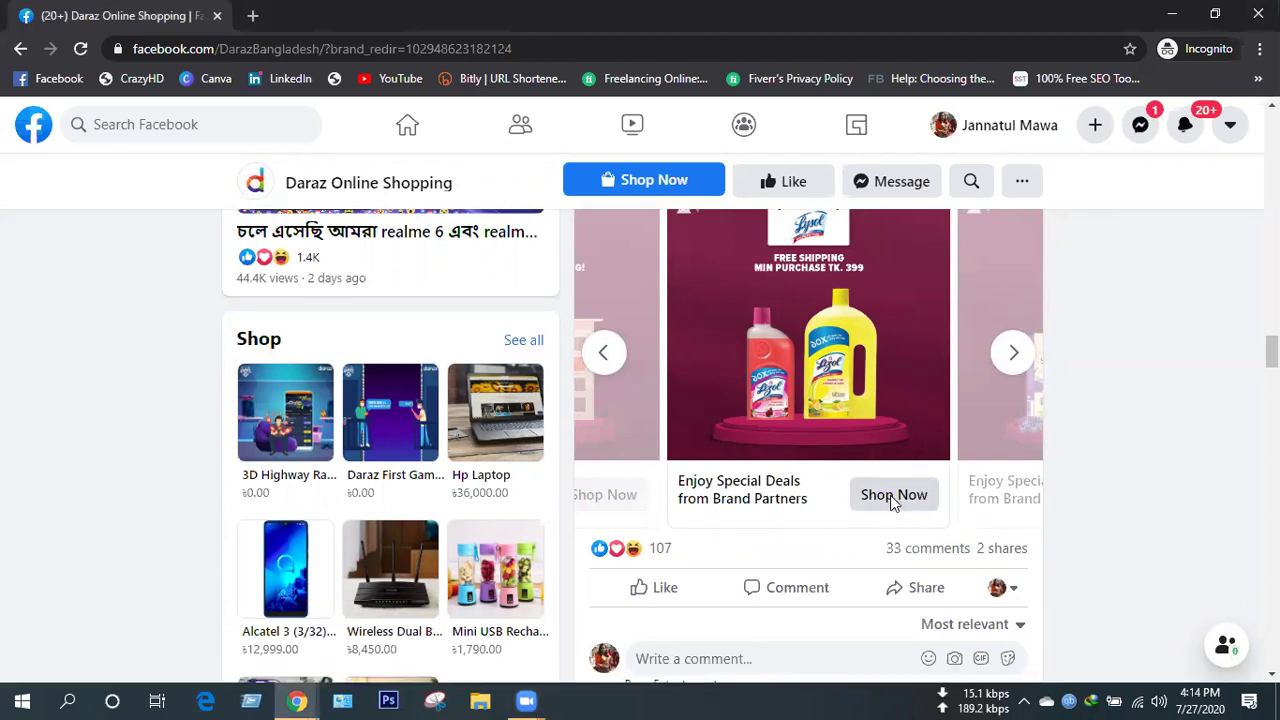
click(893, 503)
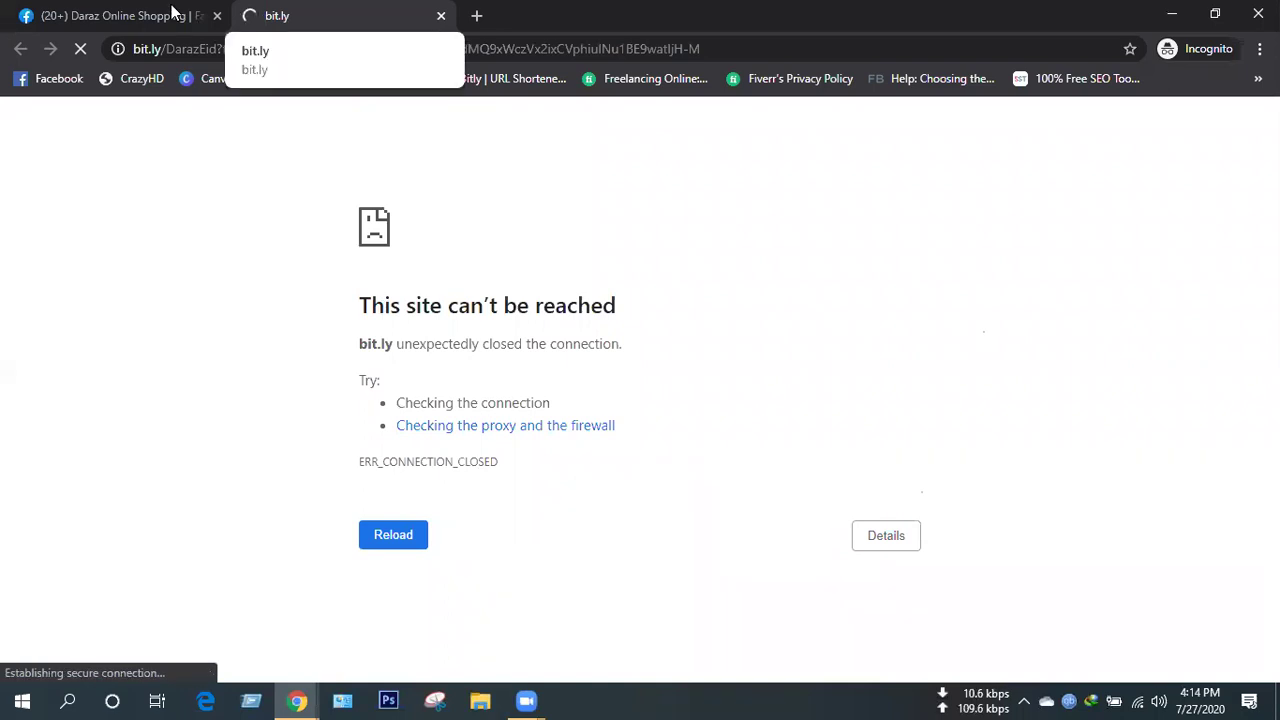
key(ctrl+w)
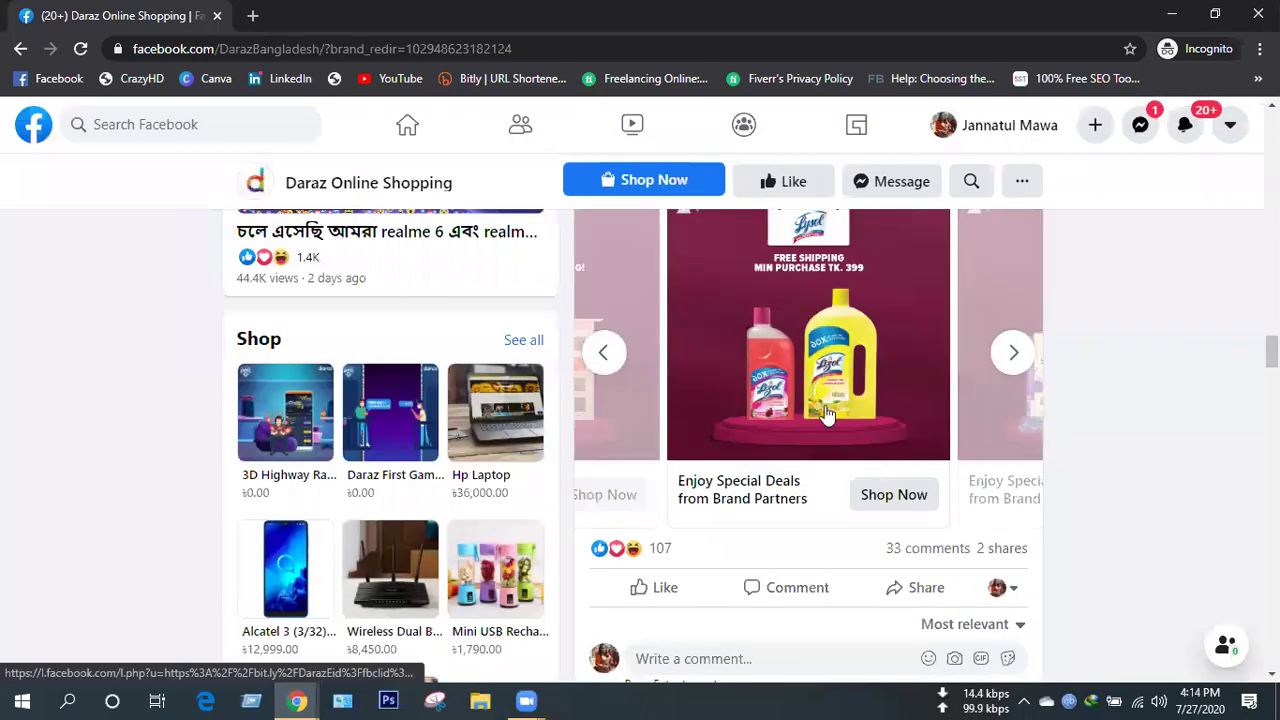
Advance the Eid Big Sale carousel to the Surf Excel card and examine its image, caption and link.
scroll(838, 408, up, 3)
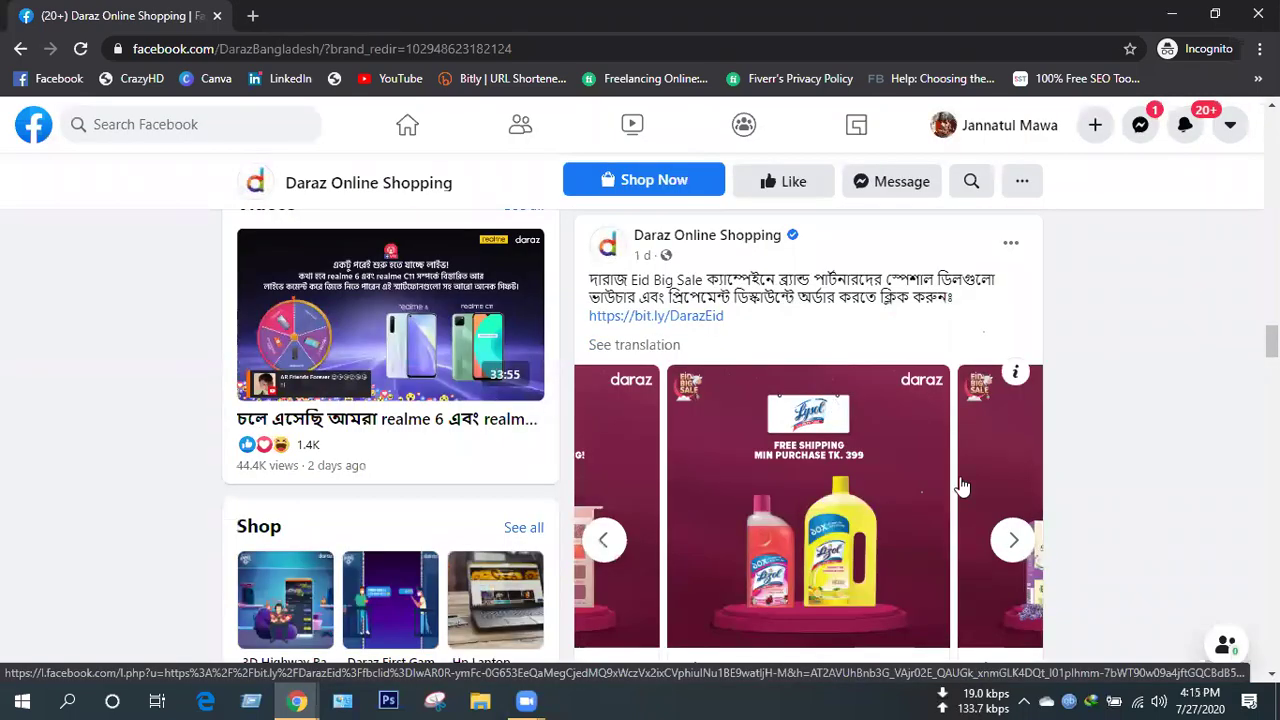
click(1005, 548)
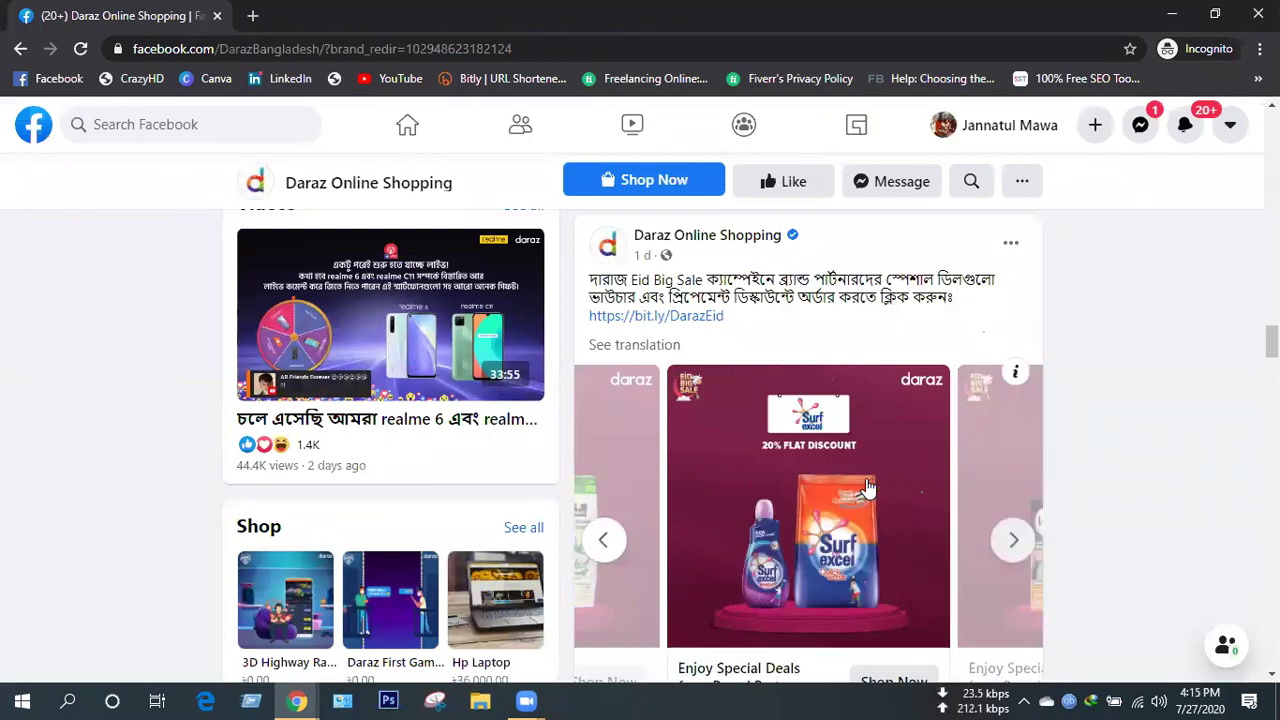
scroll(903, 518, down, 3)
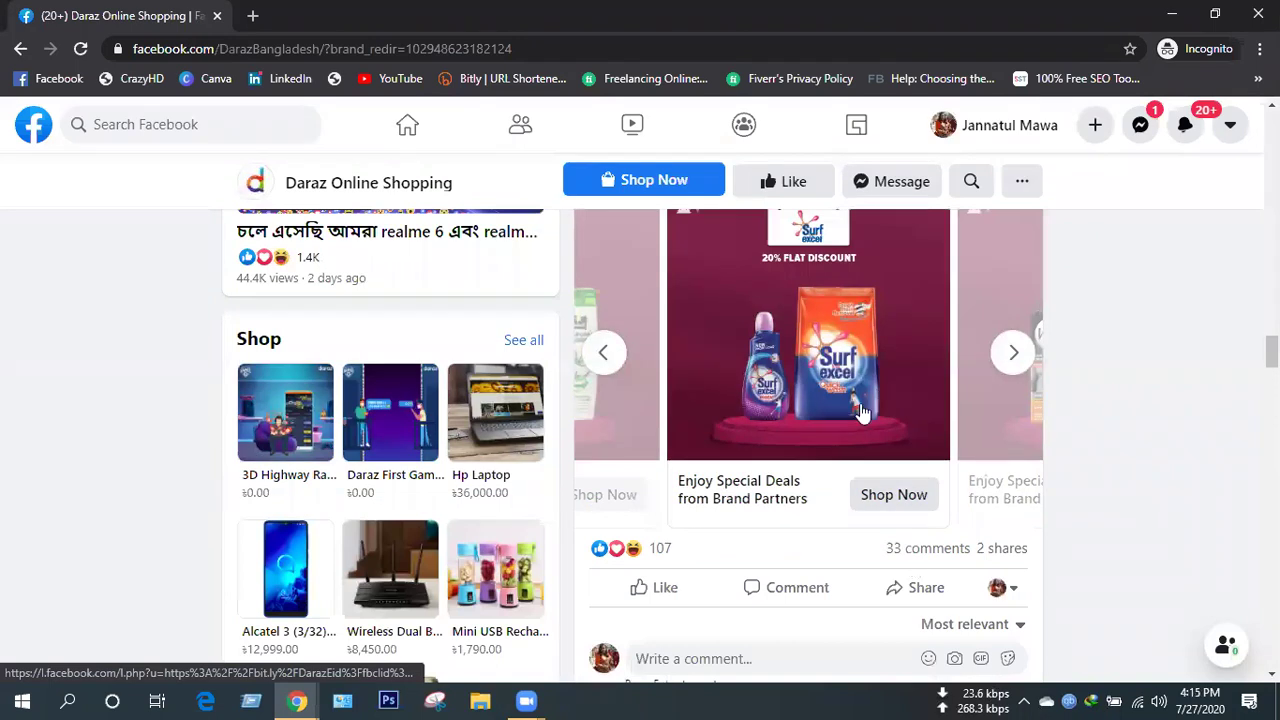
scroll(783, 362, up, 3)
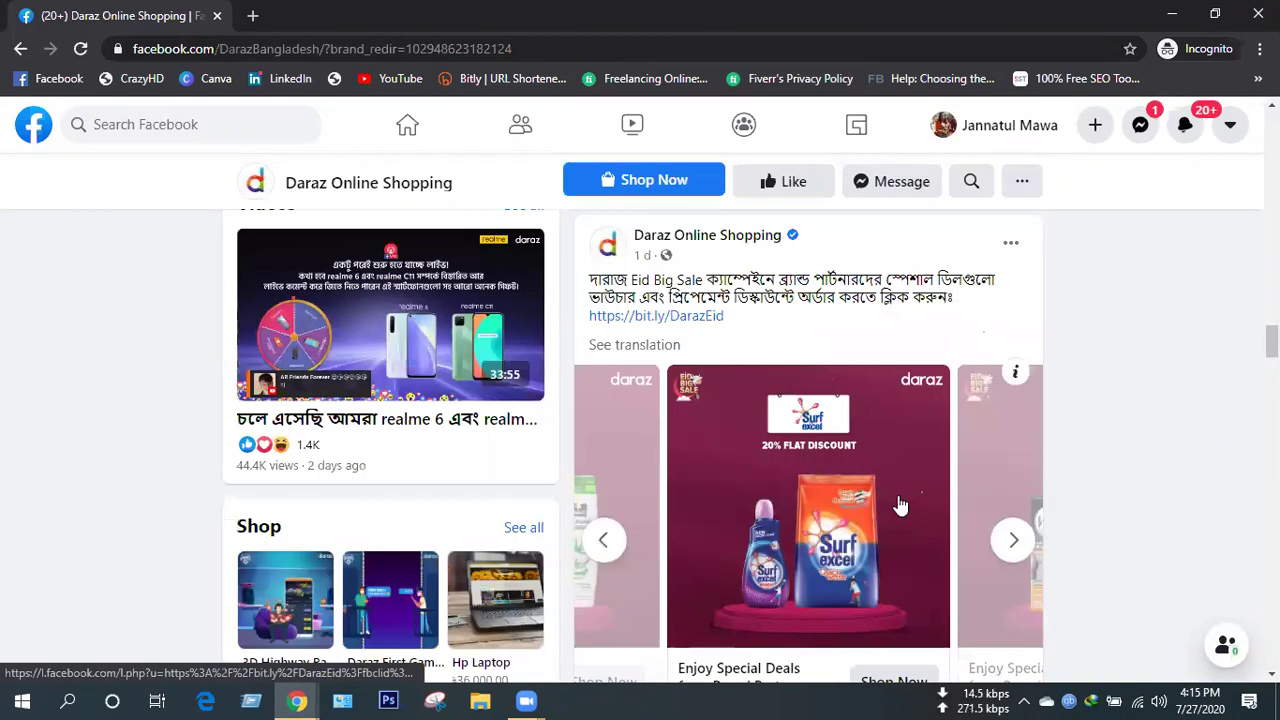
Look through the Daraz page's older posts below the Eid Big Sale carousel to compare their formats.
scroll(900, 505, down, 5)
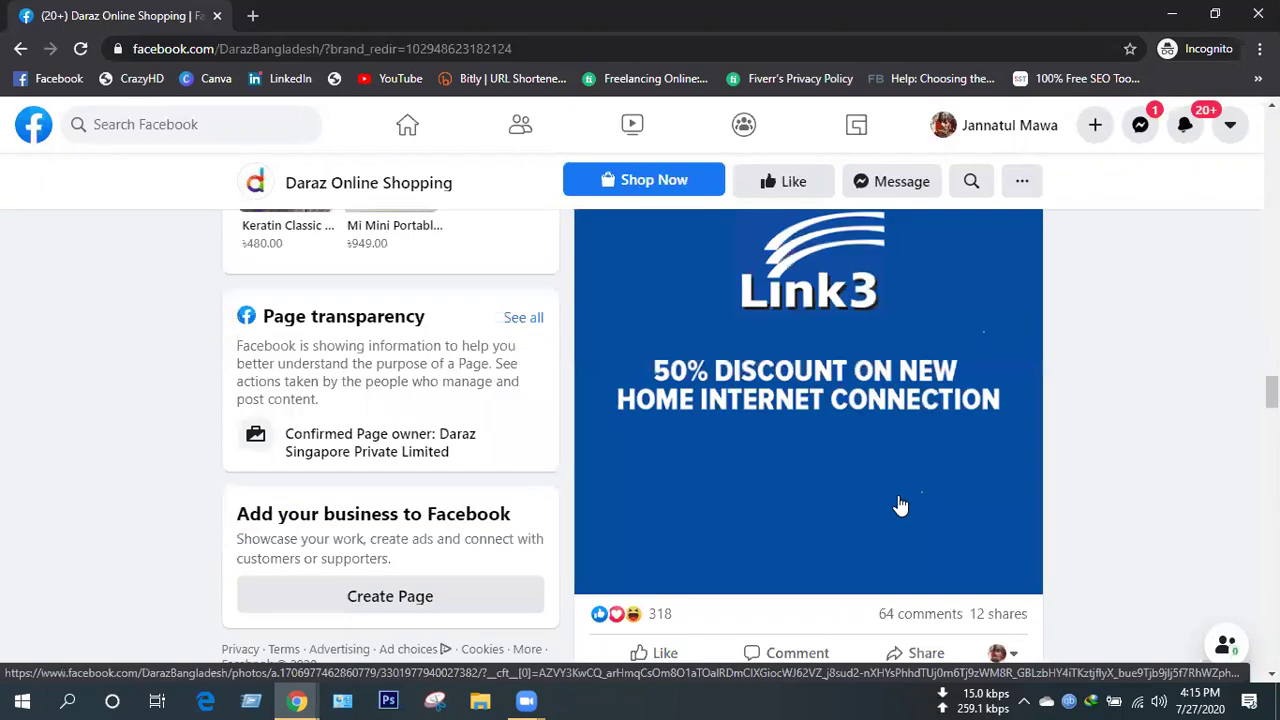
scroll(900, 505, down, 5)
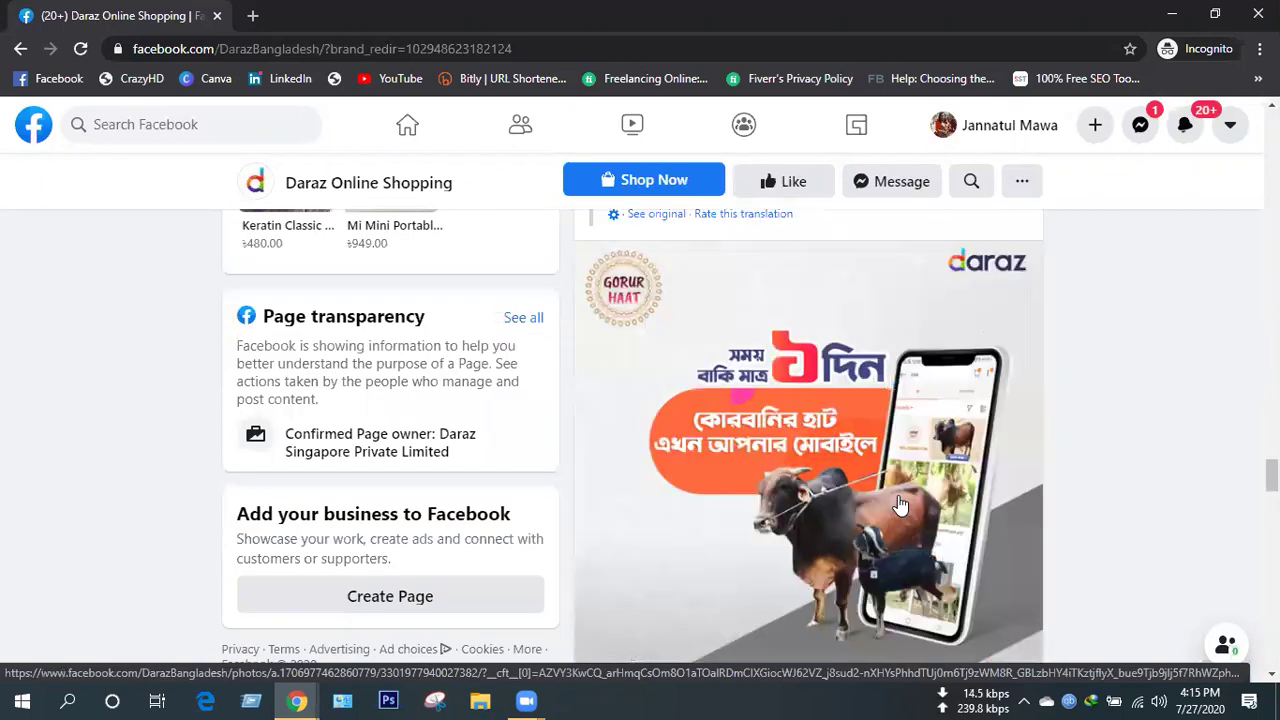
scroll(895, 497, down, 5)
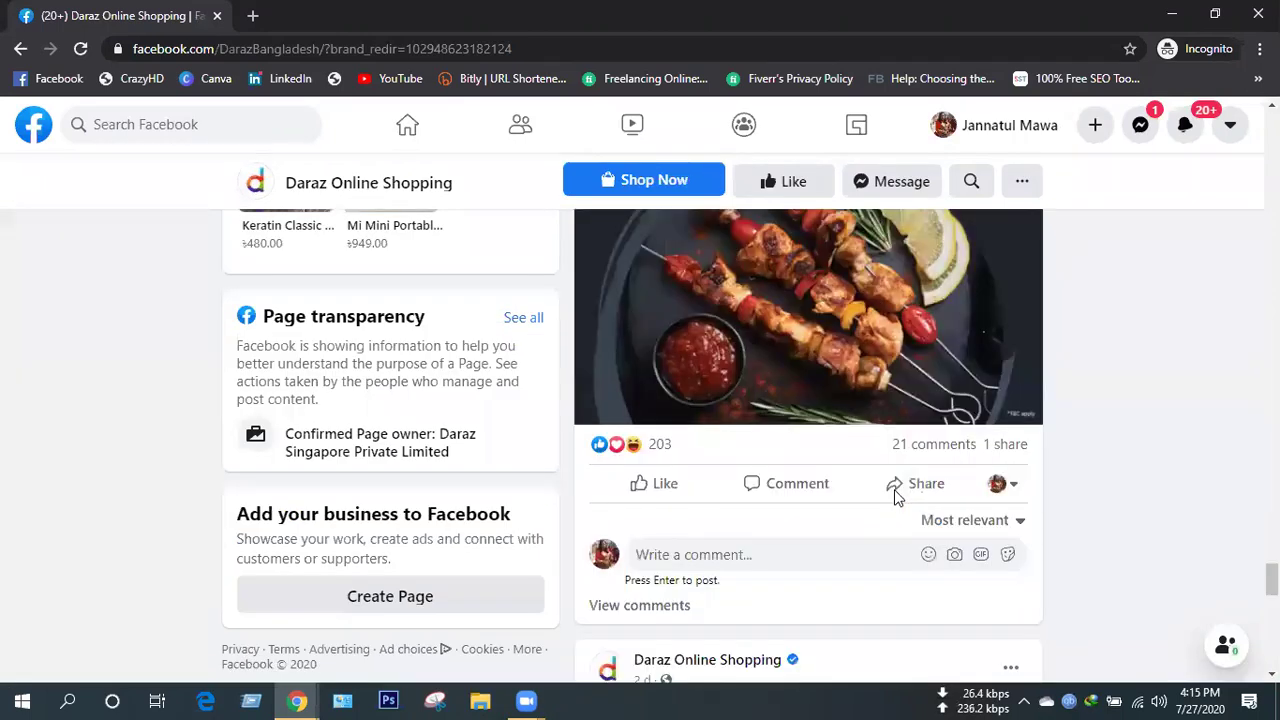
scroll(895, 497, down, 3)
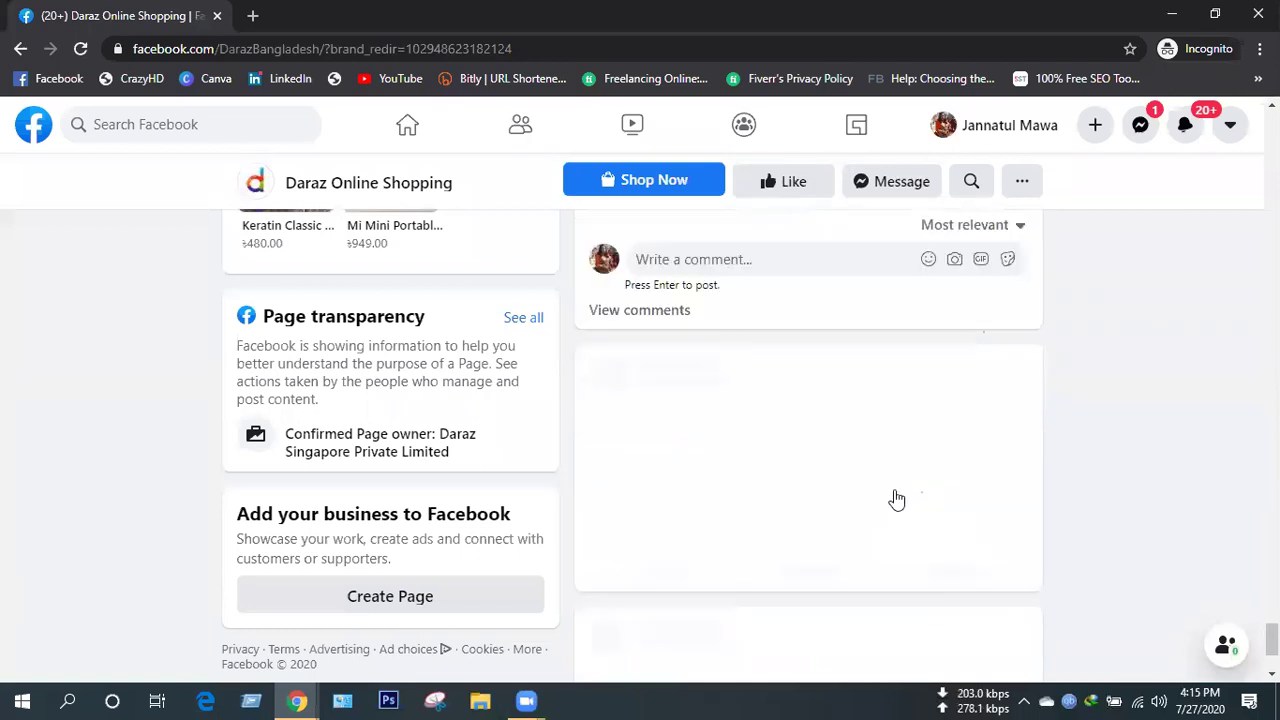
scroll(897, 499, down, 2)
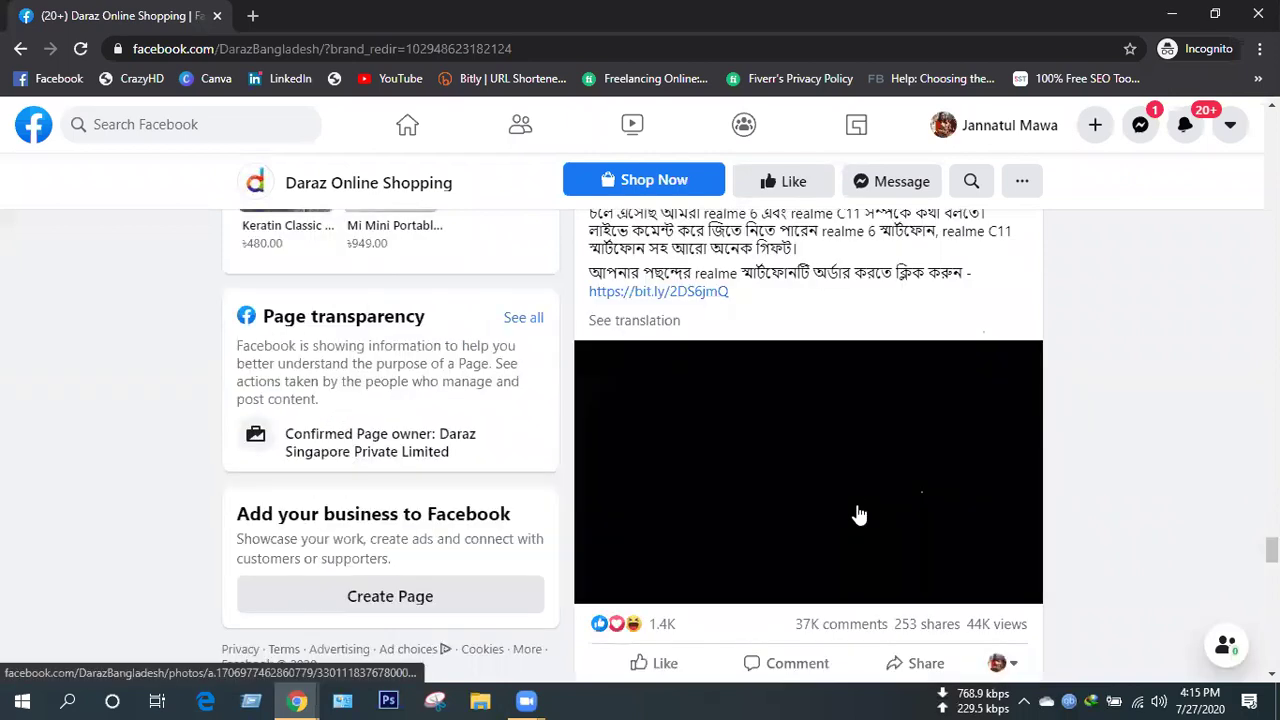
scroll(858, 514, up, 4)
scroll(322, 197, up, 5)
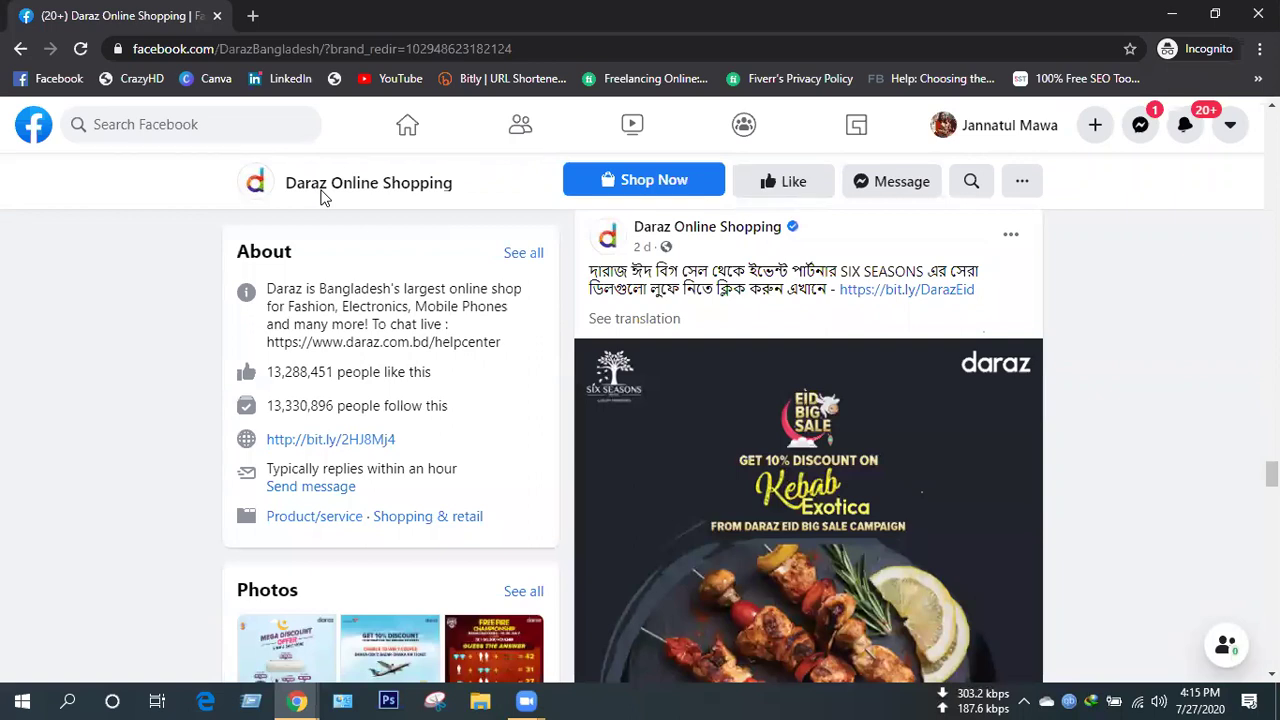
Return to the Facebook home feed and open the Publishing Tools of the CTG DM 109 page.
click(20, 52)
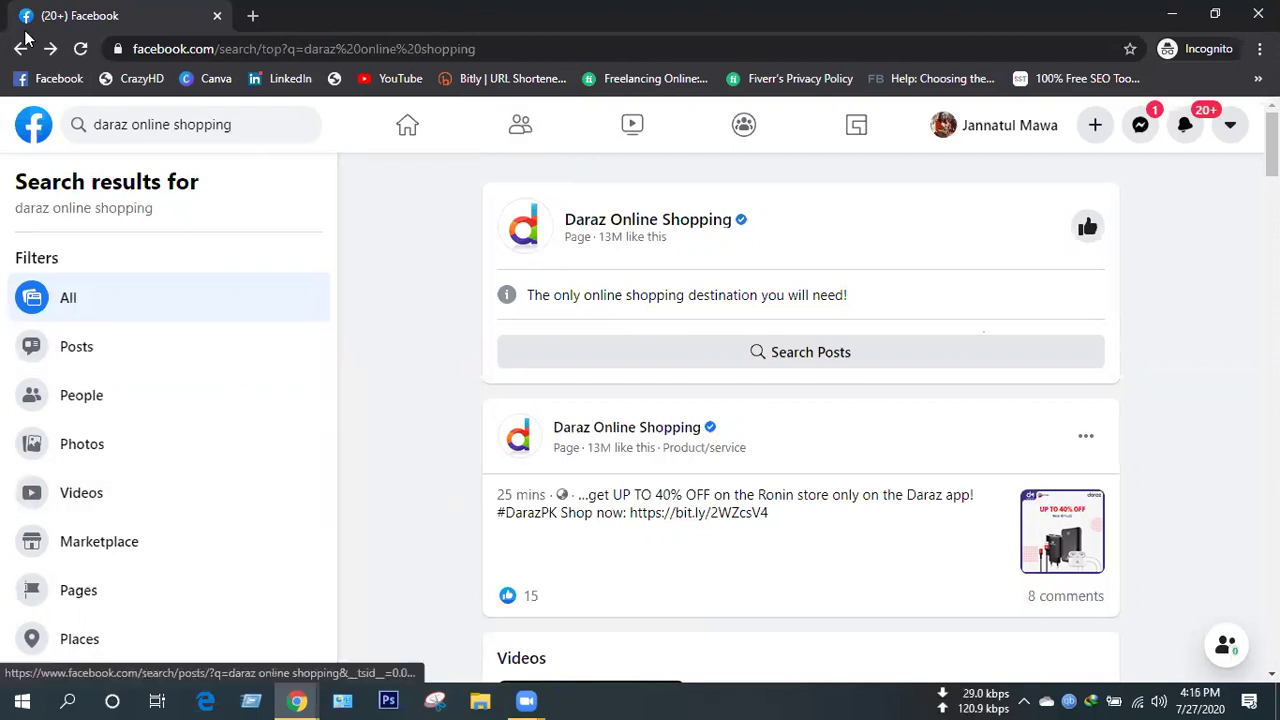
click(416, 145)
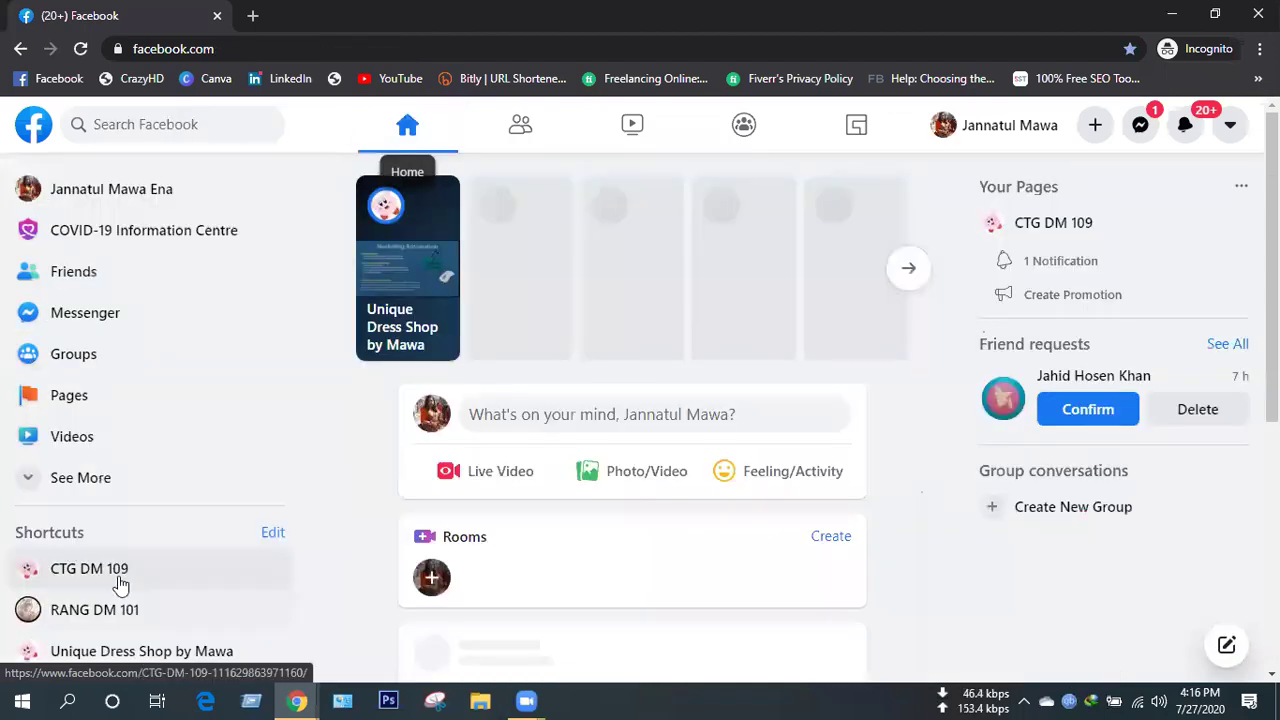
scroll(128, 600, down, 1)
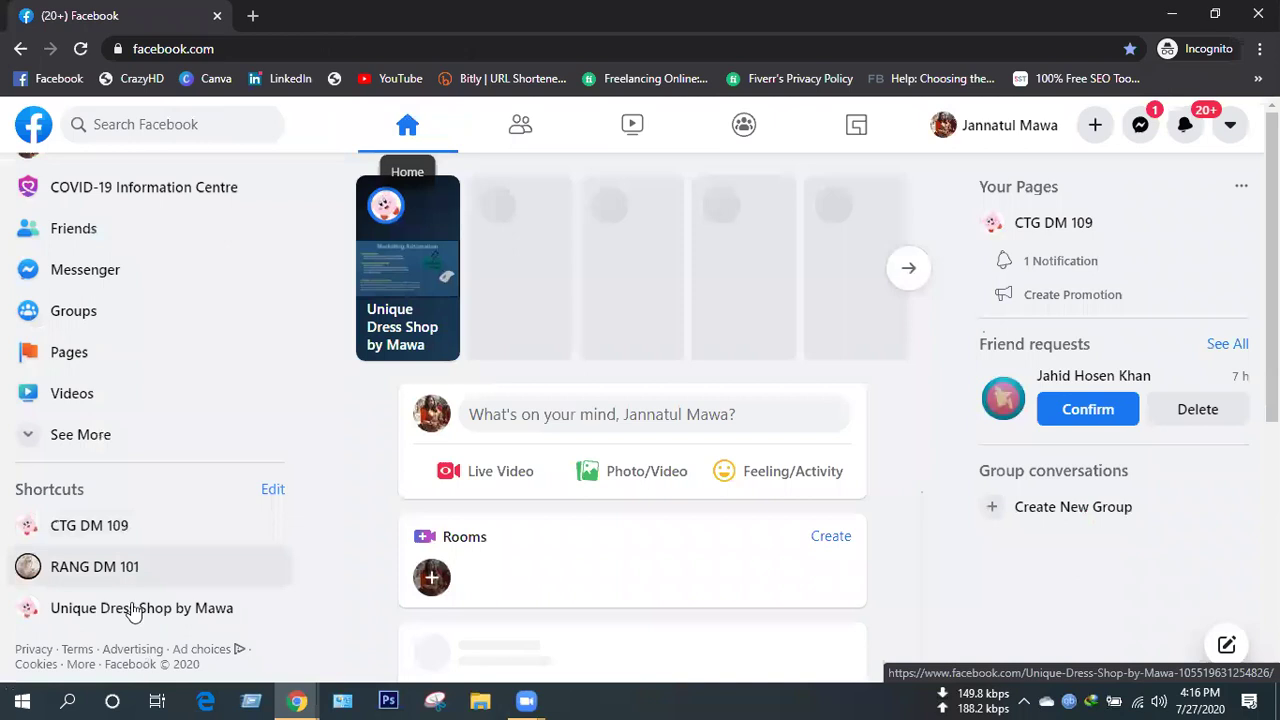
click(161, 538)
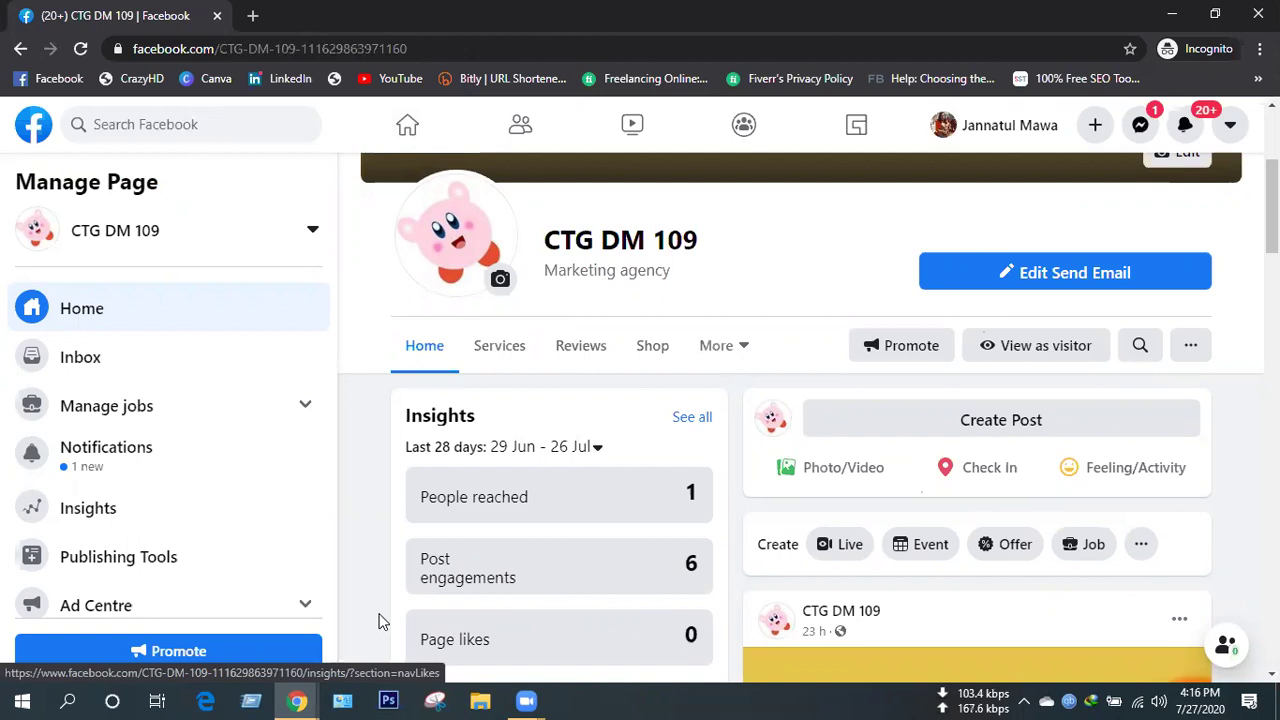
click(652, 345)
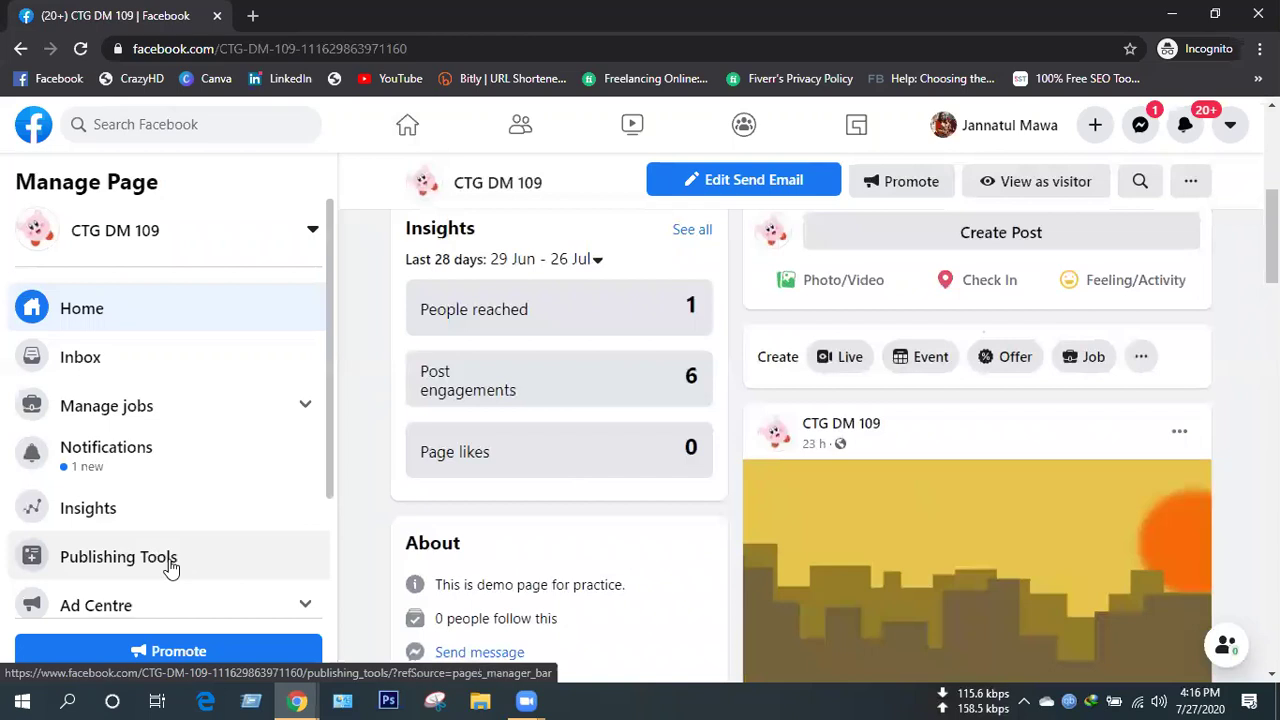
click(170, 567)
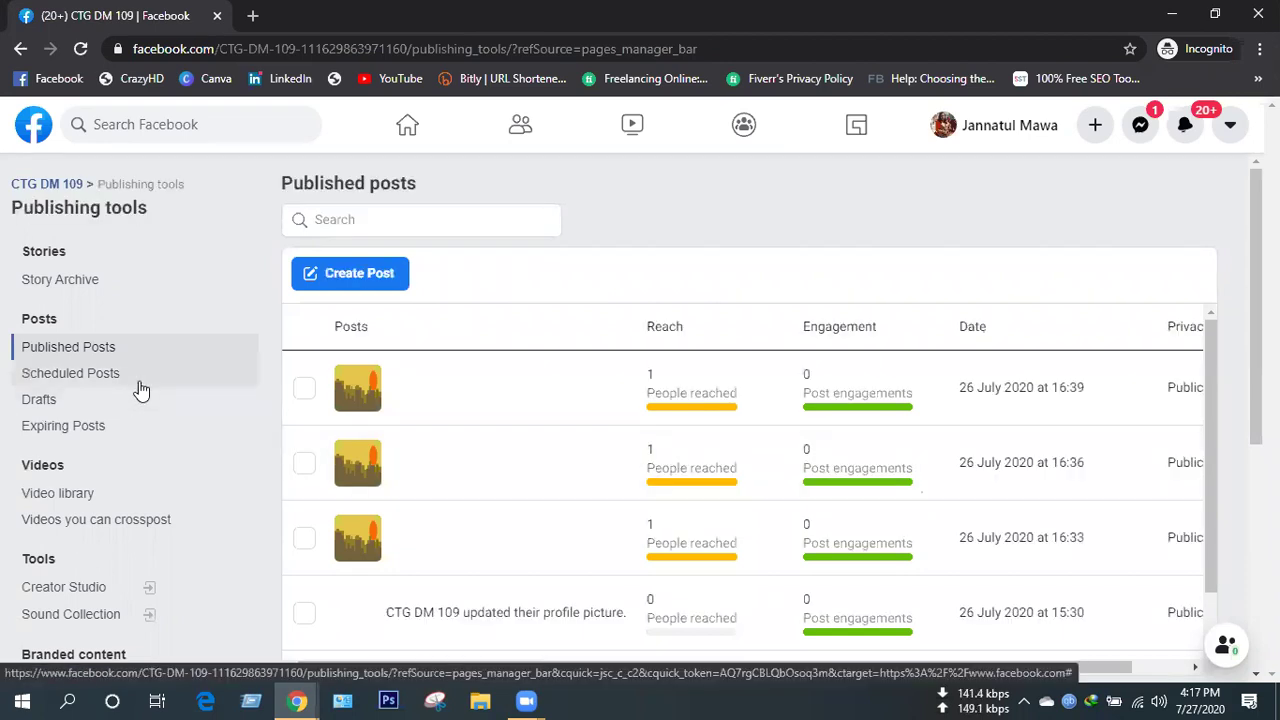
click(76, 350)
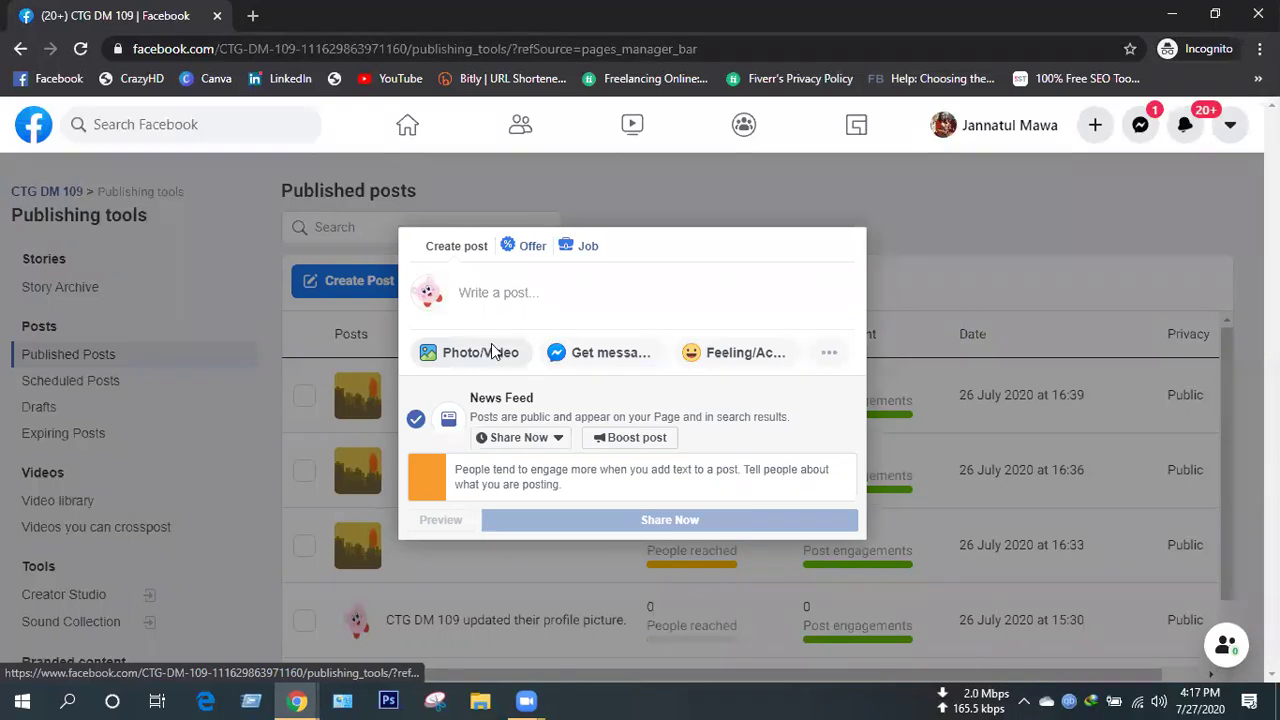
click(492, 350)
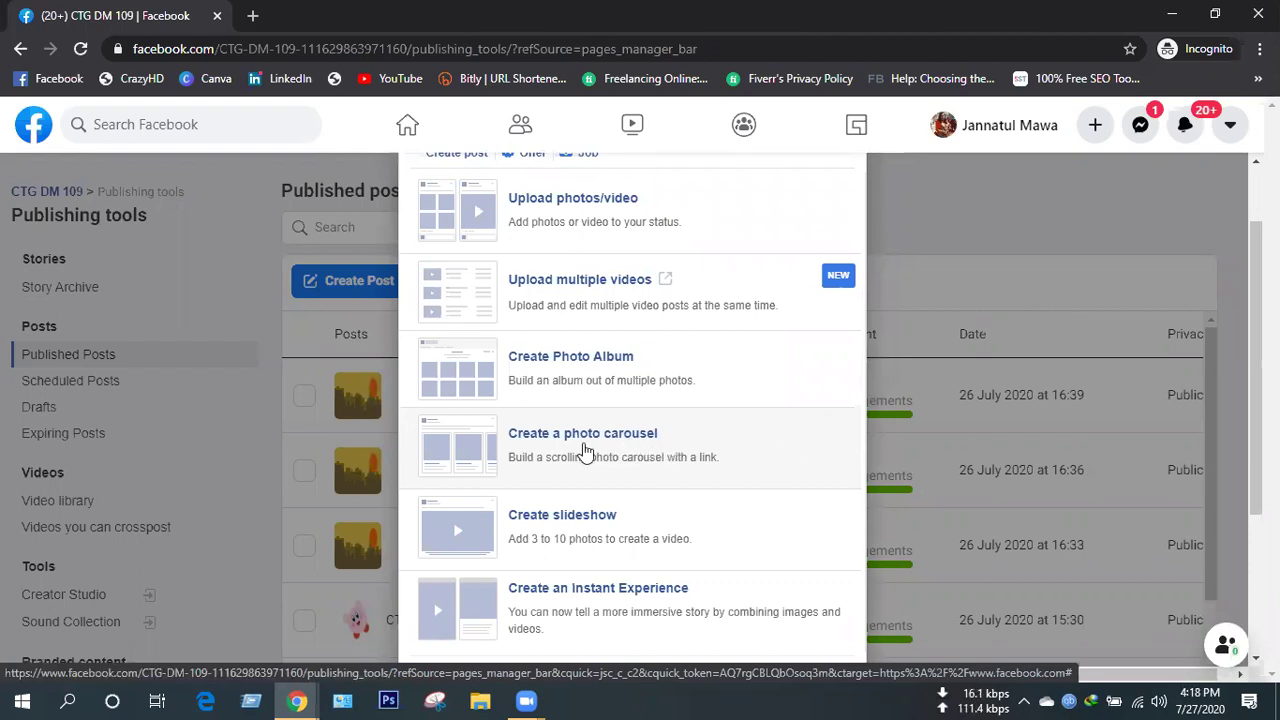
click(643, 441)
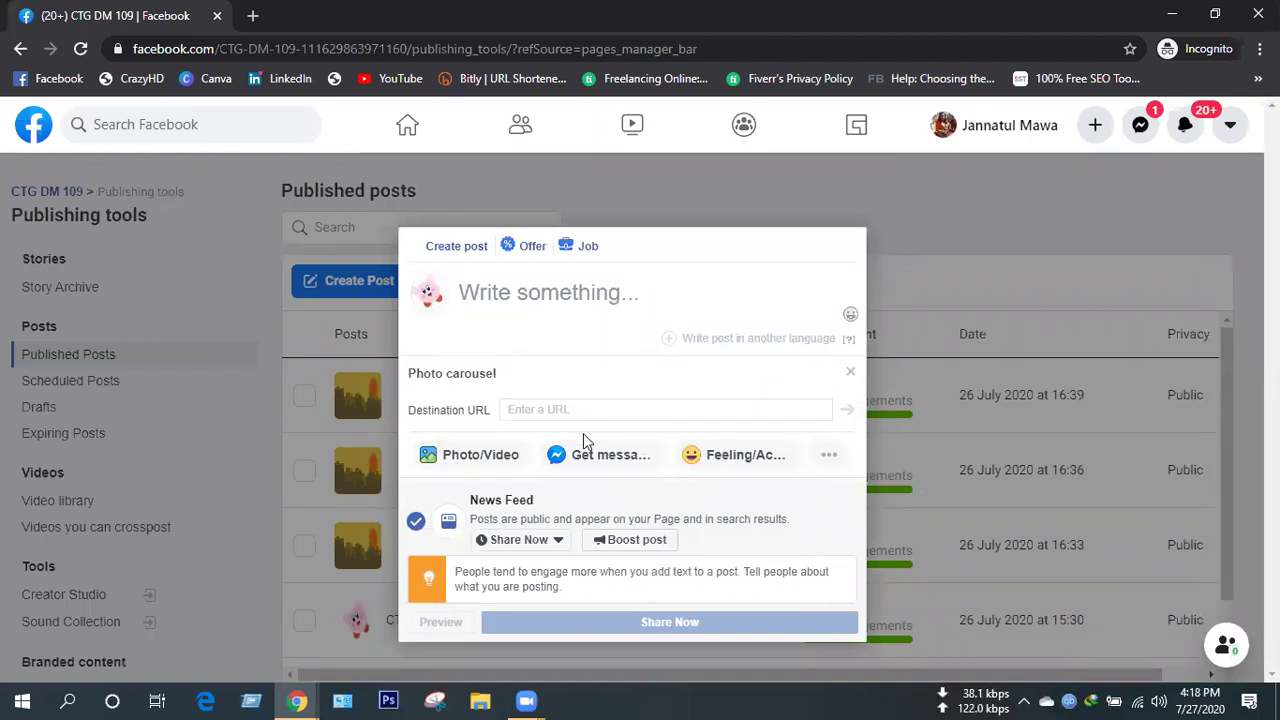
click(553, 420)
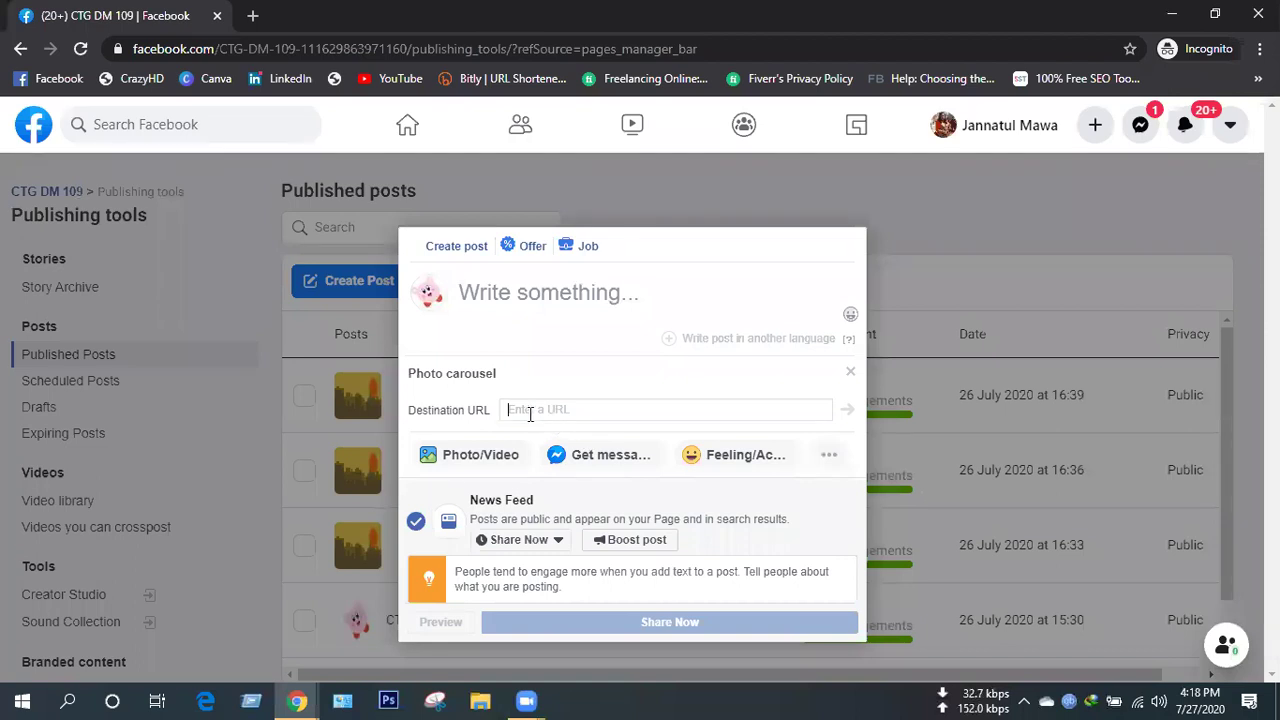
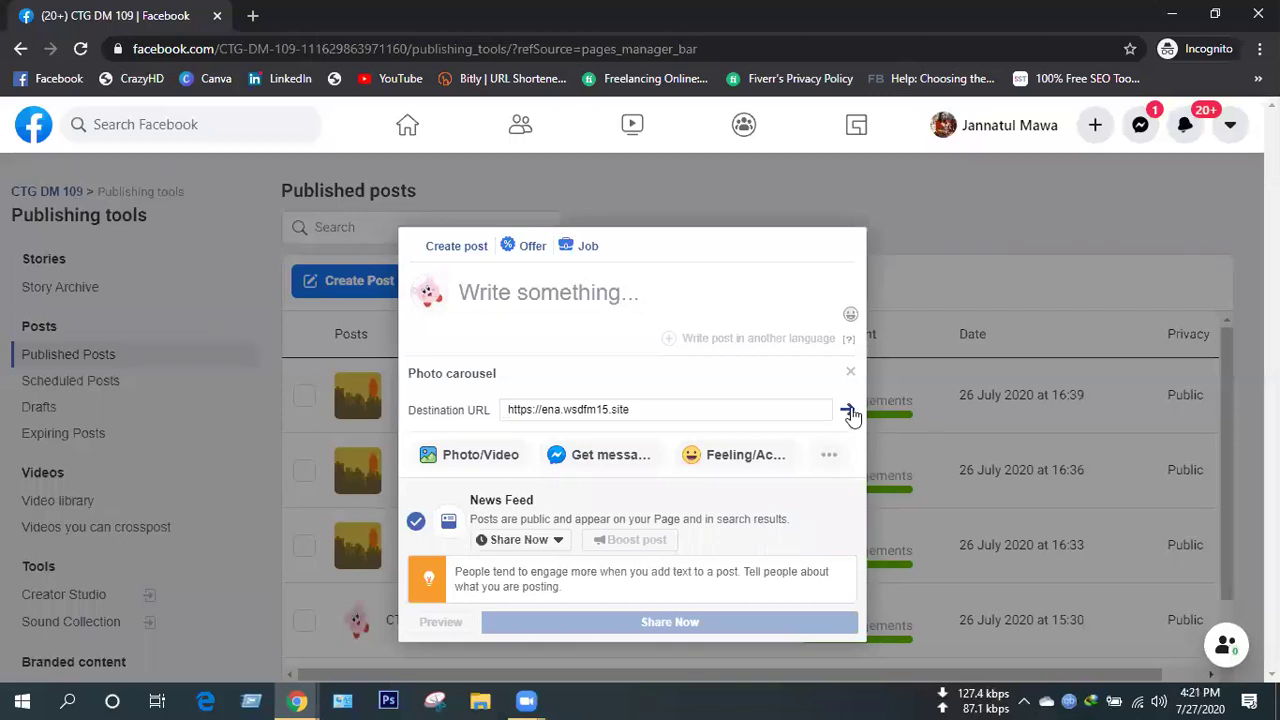
click(847, 412)
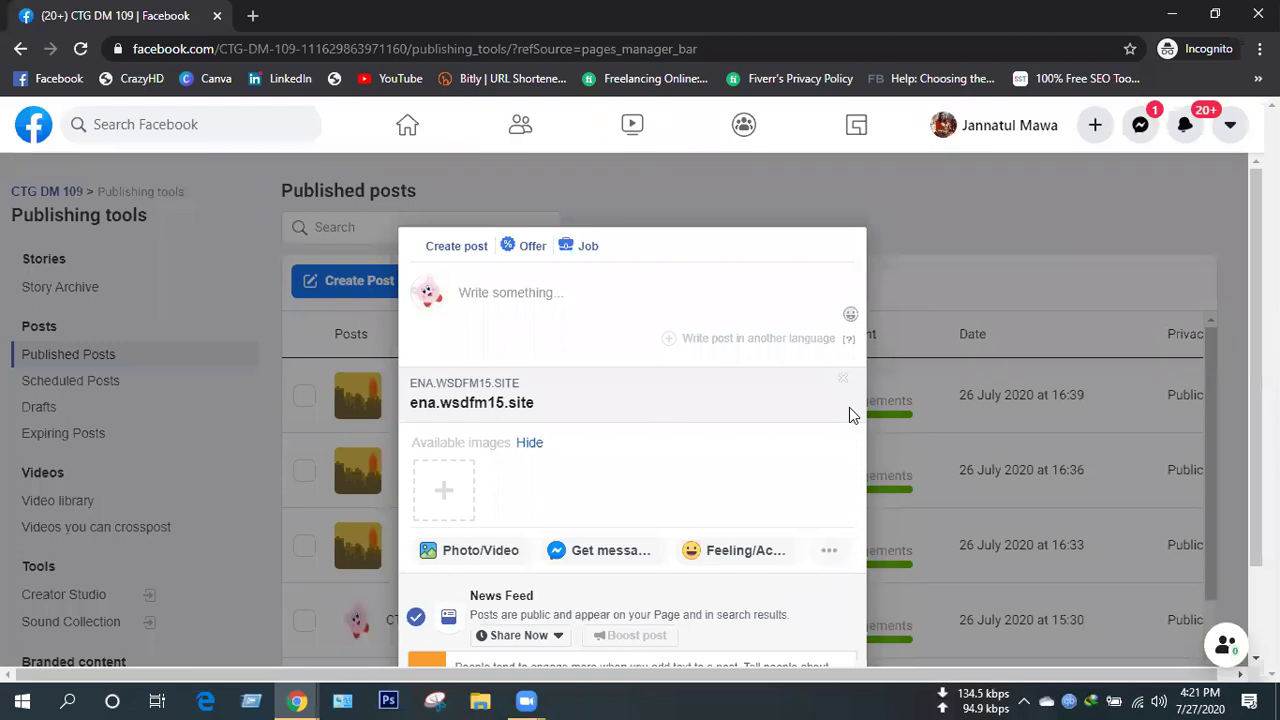
Upload the PNG images 1 and 2 from the Desktop as the first two cards of the photo carousel.
scroll(500, 380, down, 1)
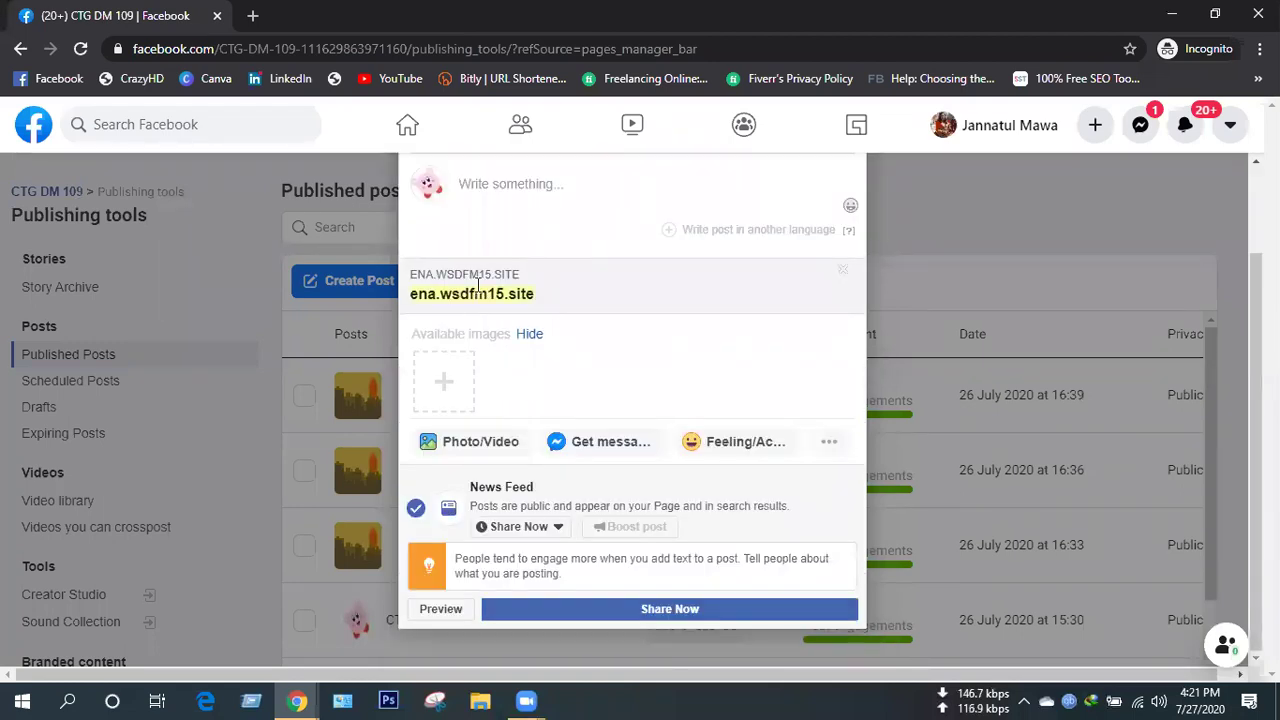
click(447, 399)
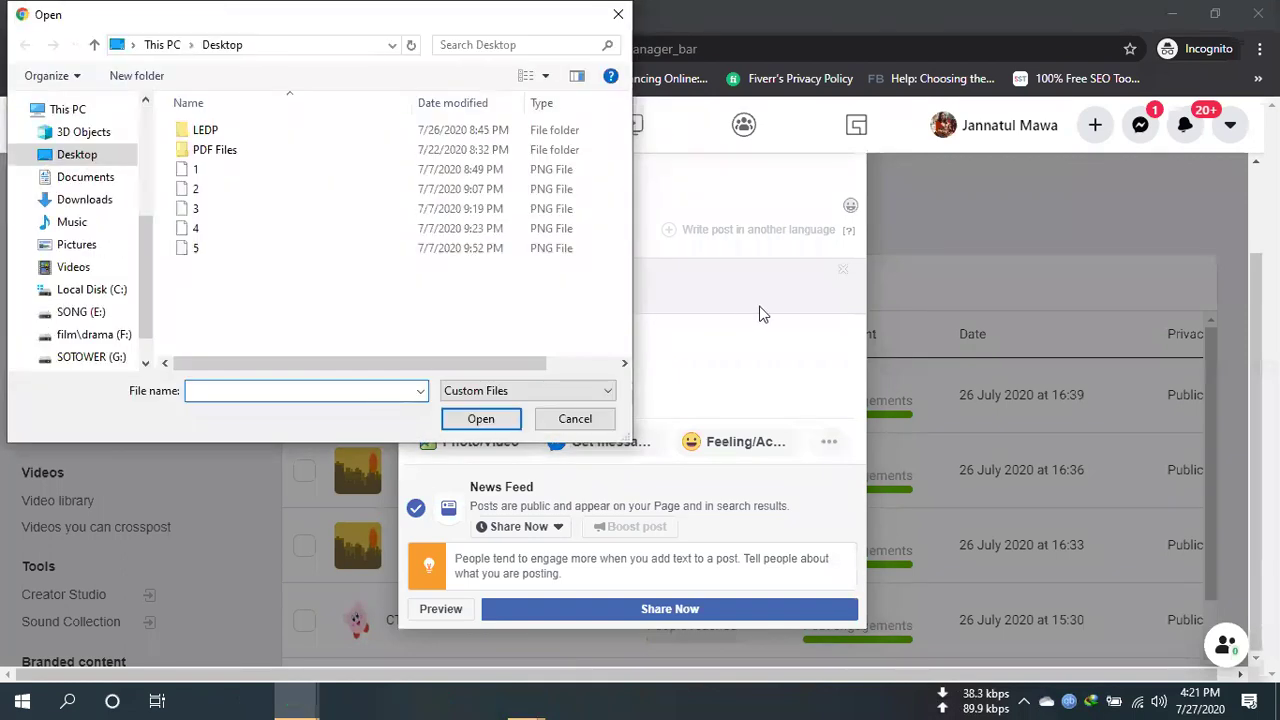
click(197, 172)
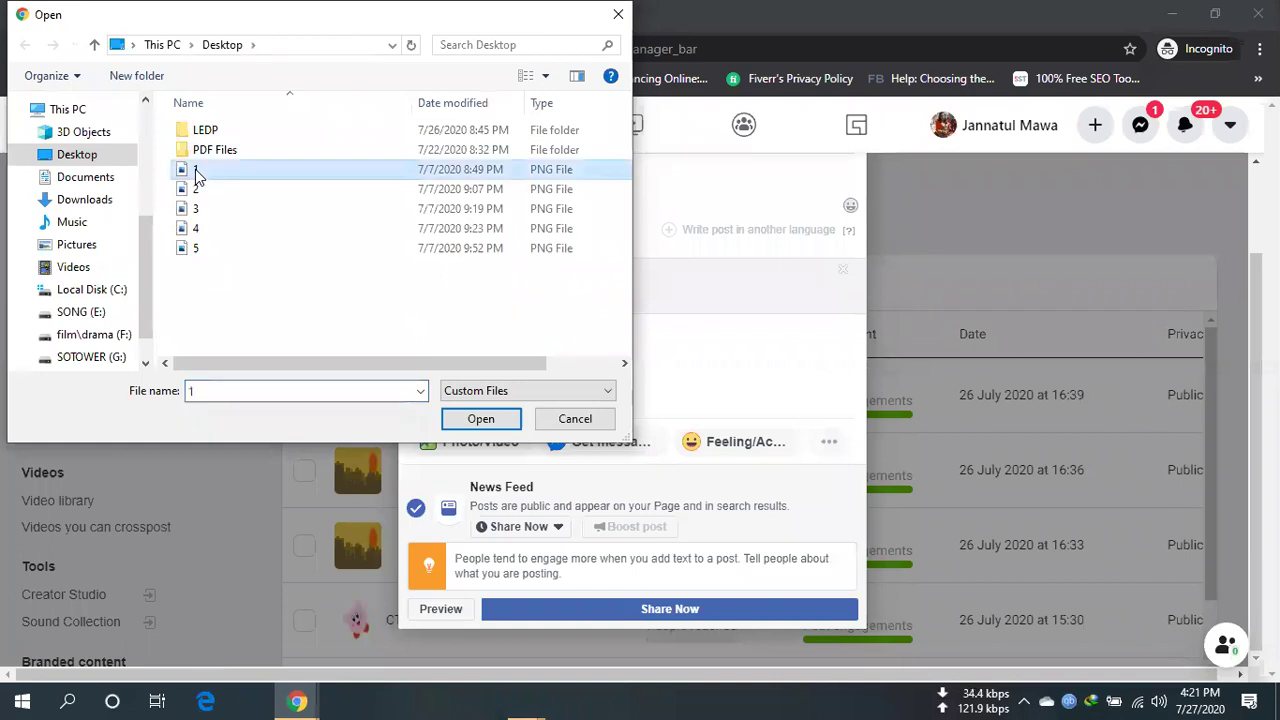
click(506, 422)
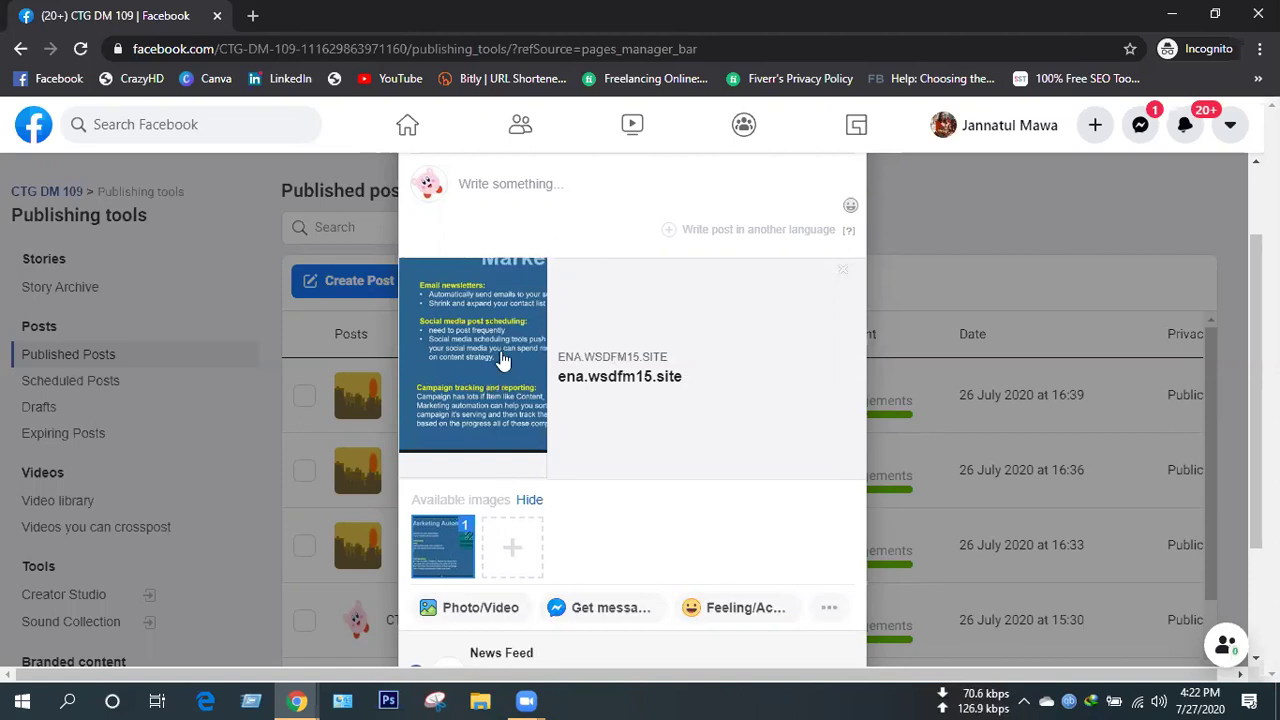
click(517, 558)
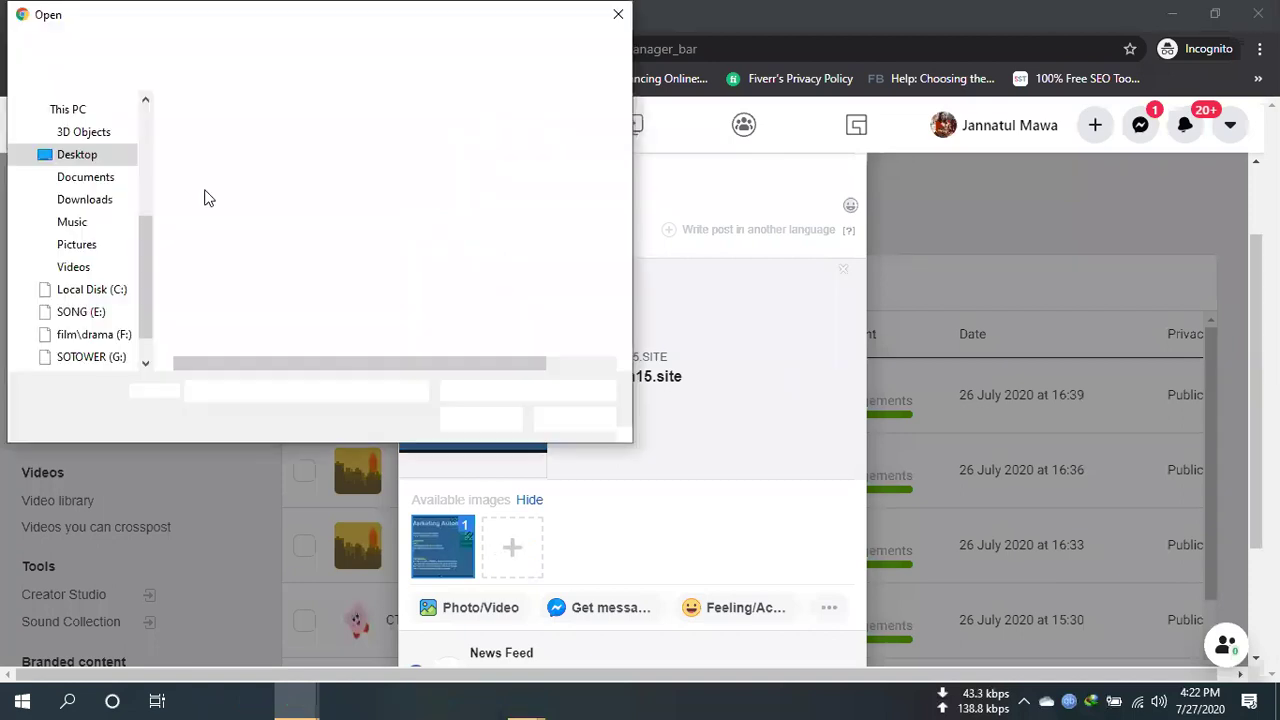
click(202, 192)
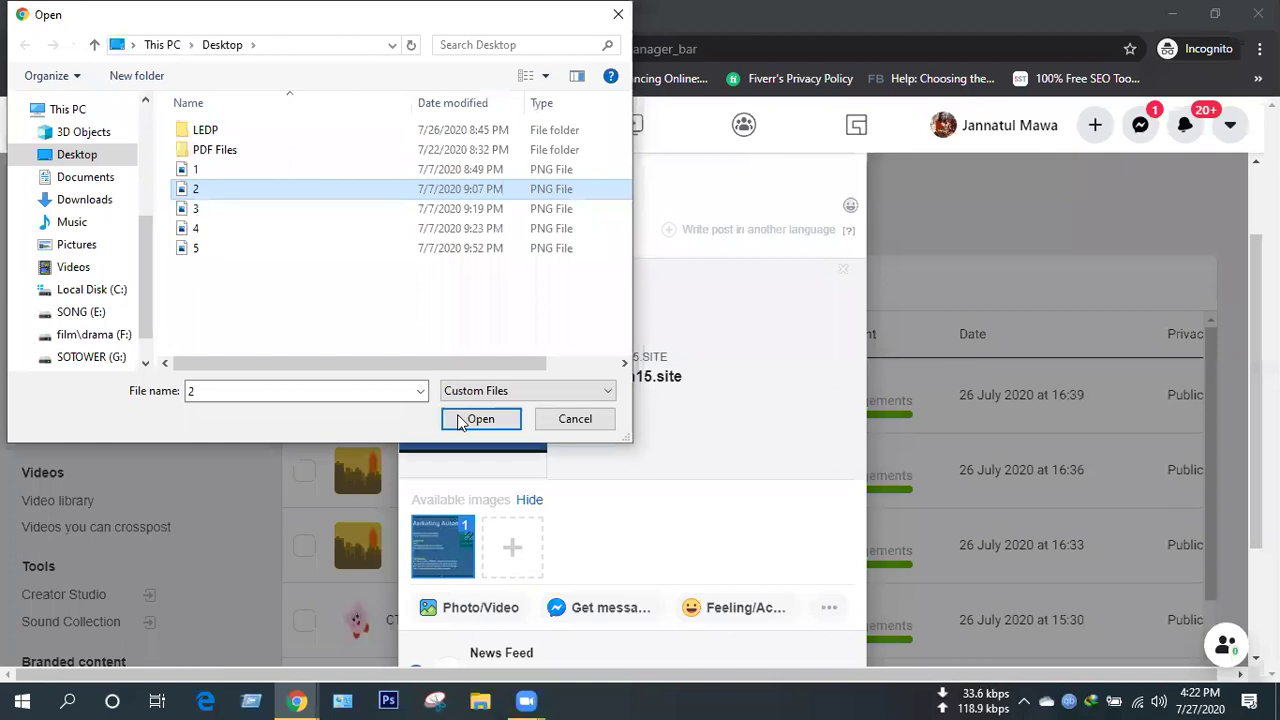
click(459, 418)
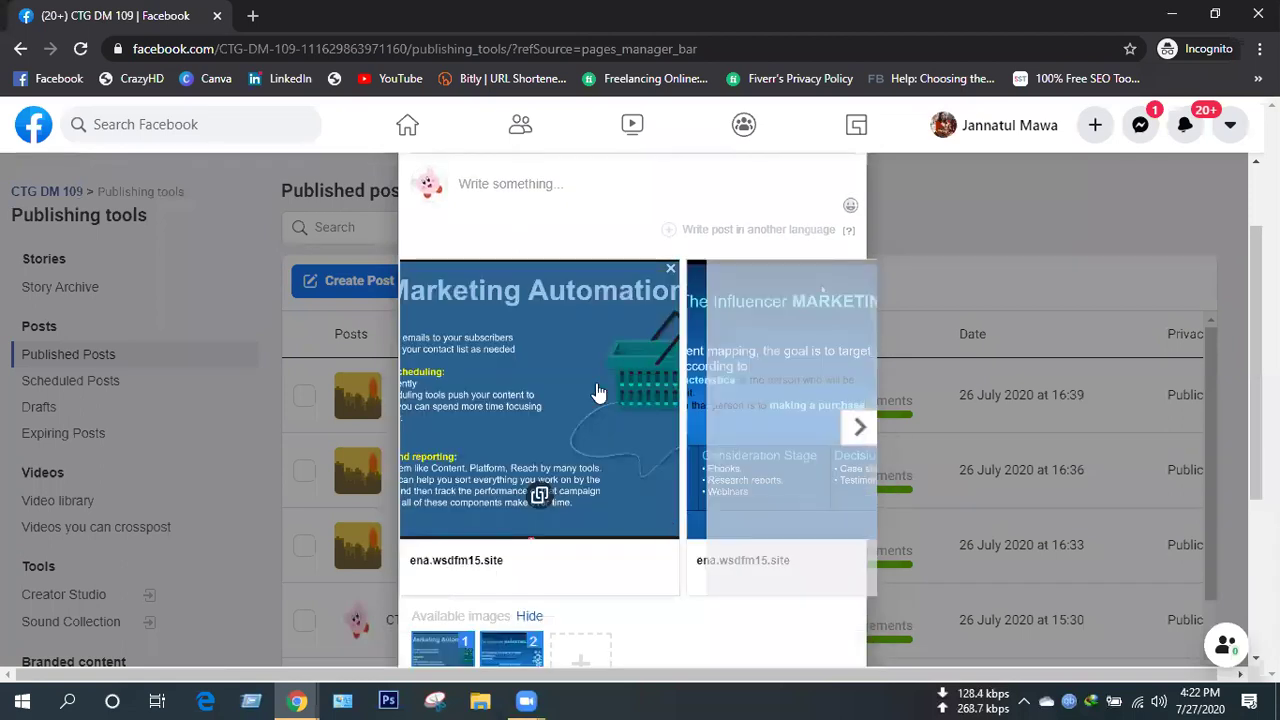
scroll(597, 390, down, 3)
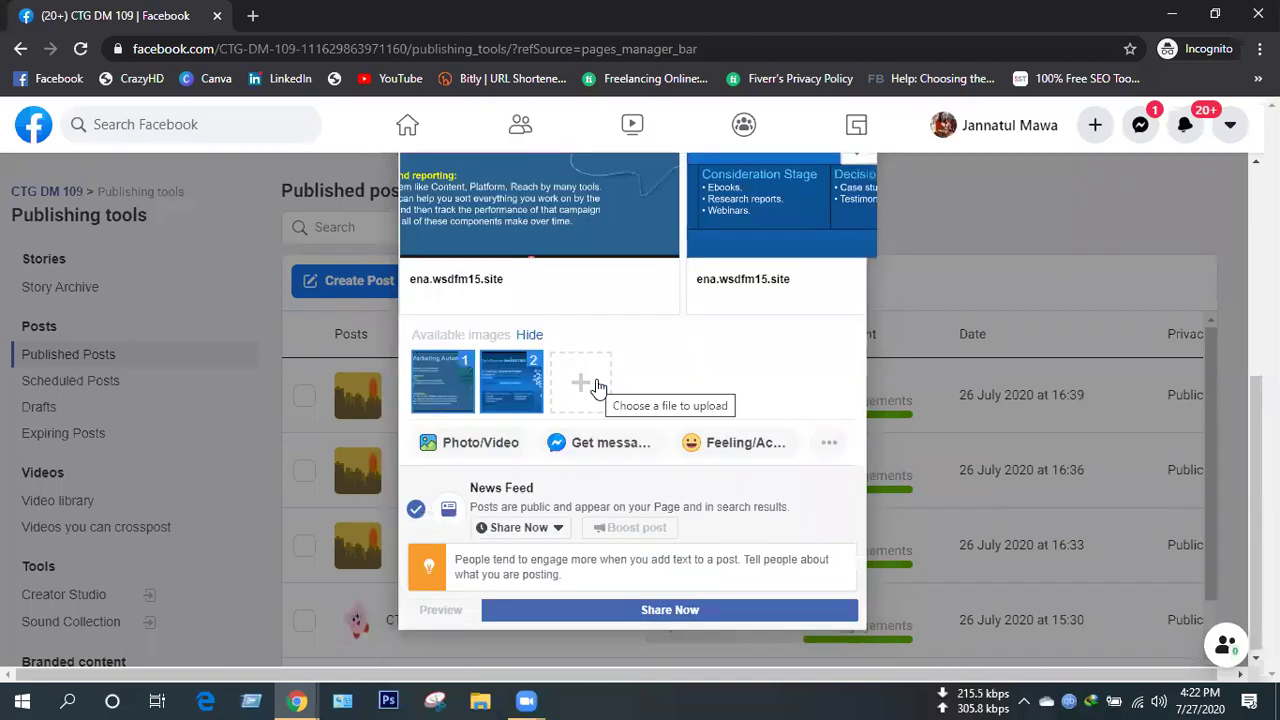
Upload the PNG images 3 and 4 from the Desktop as the third and fourth cards of the photo carousel.
click(591, 386)
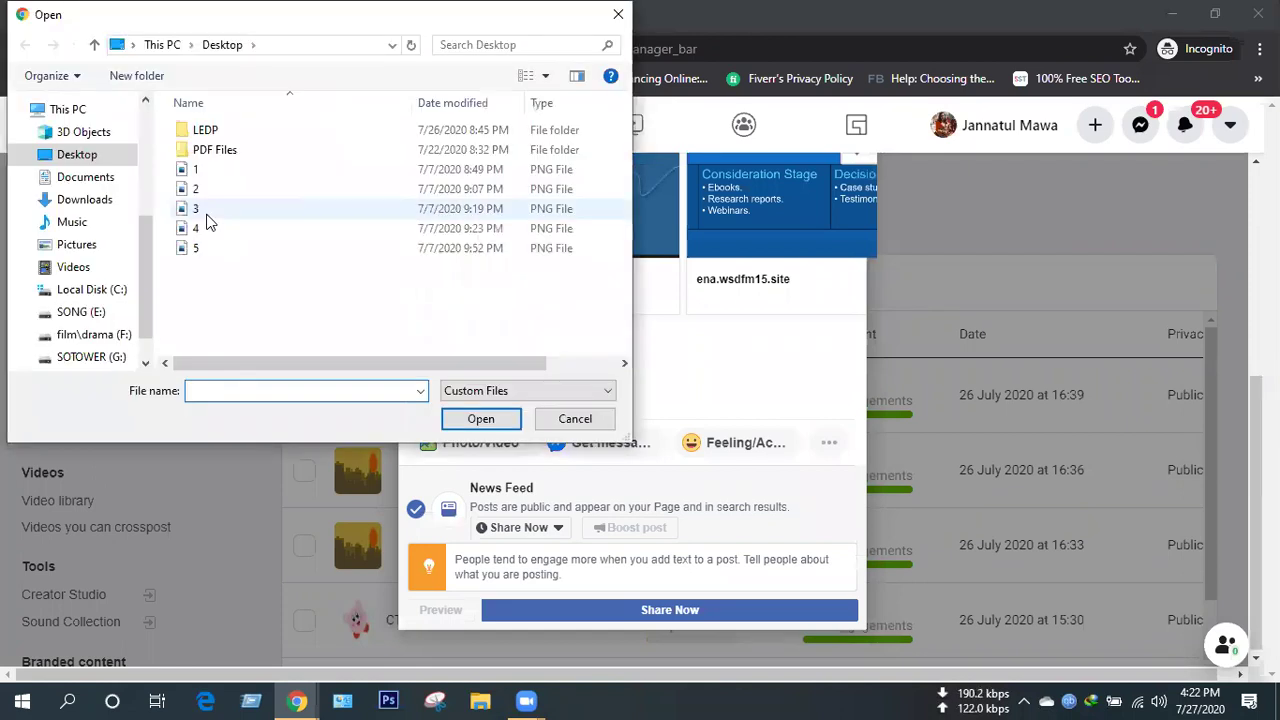
click(208, 222)
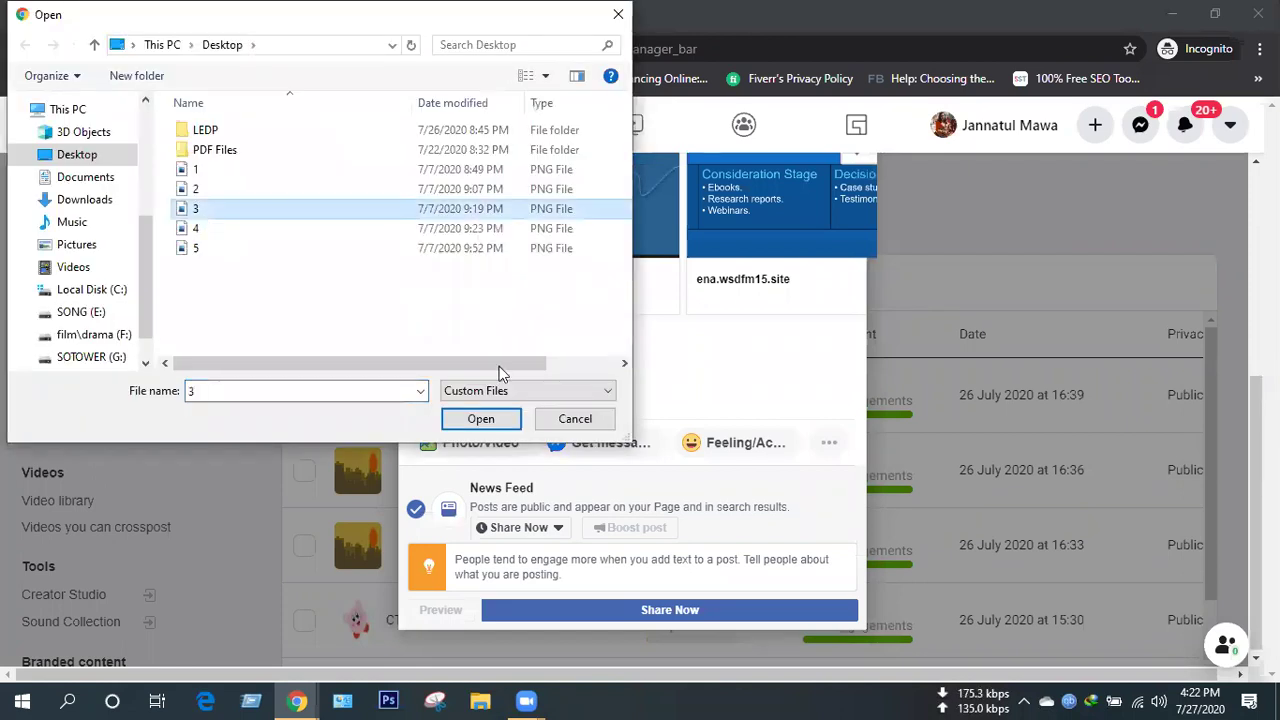
click(489, 427)
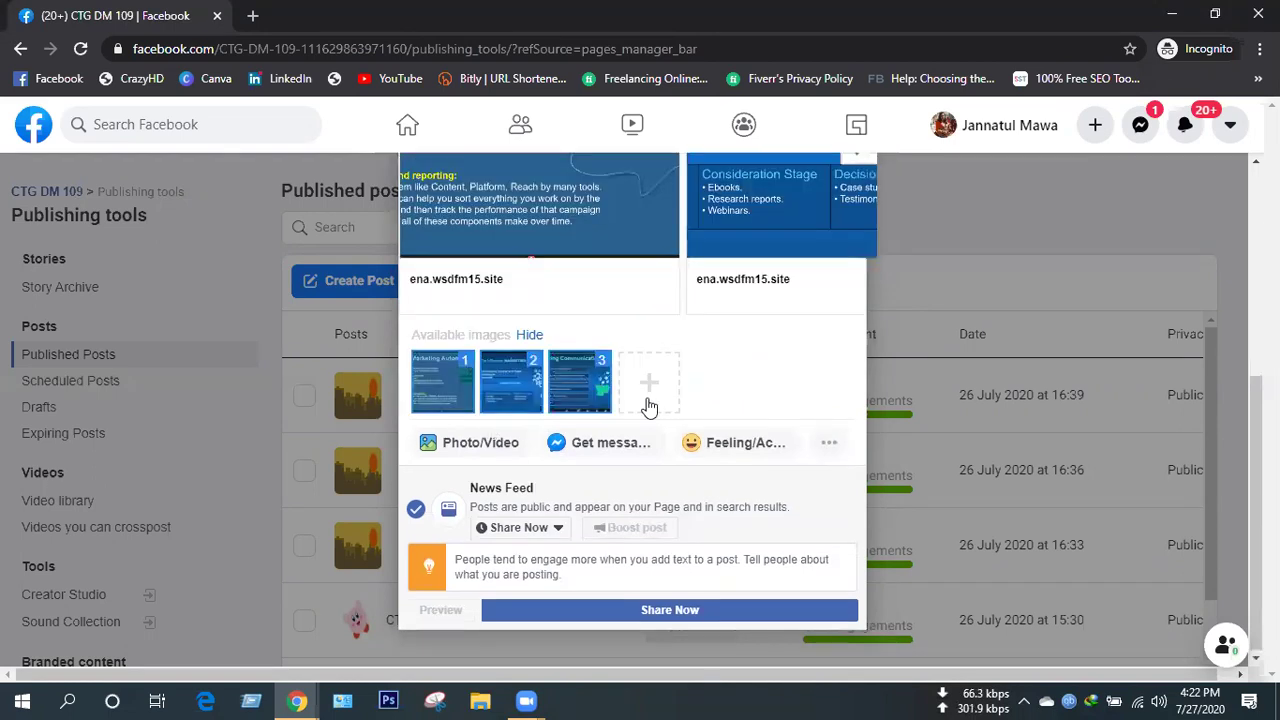
click(650, 395)
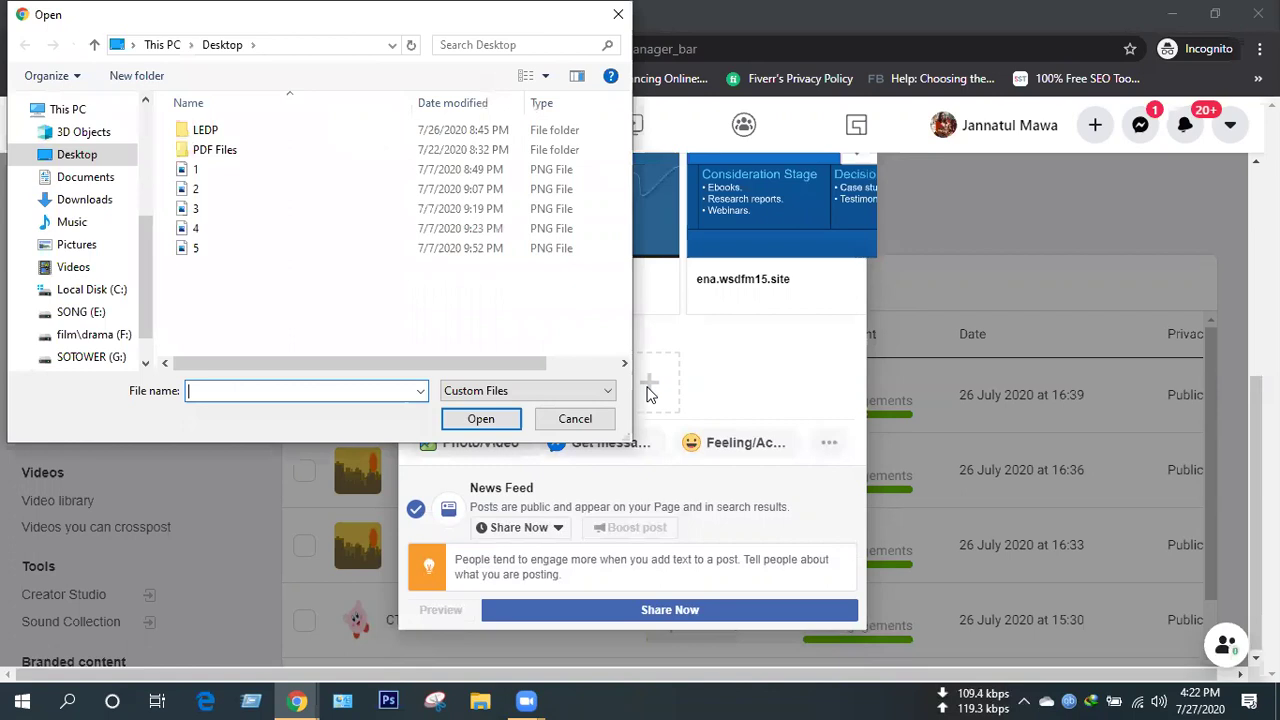
click(203, 232)
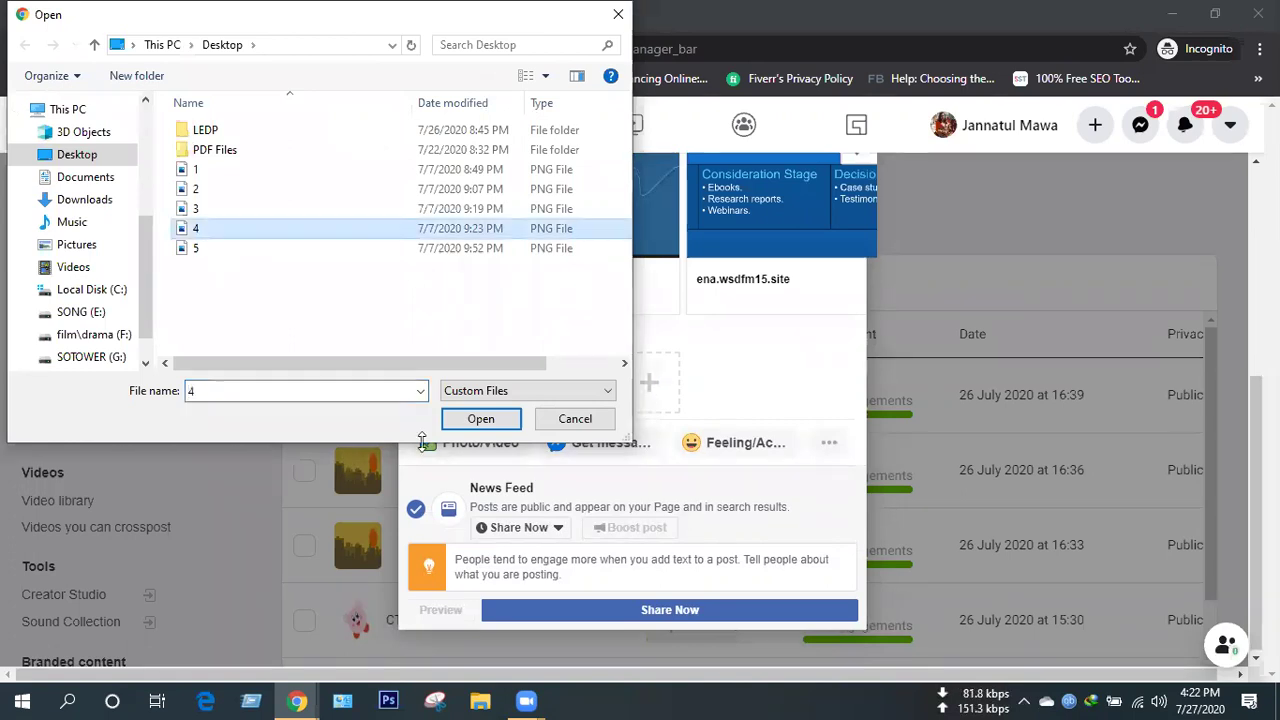
click(488, 422)
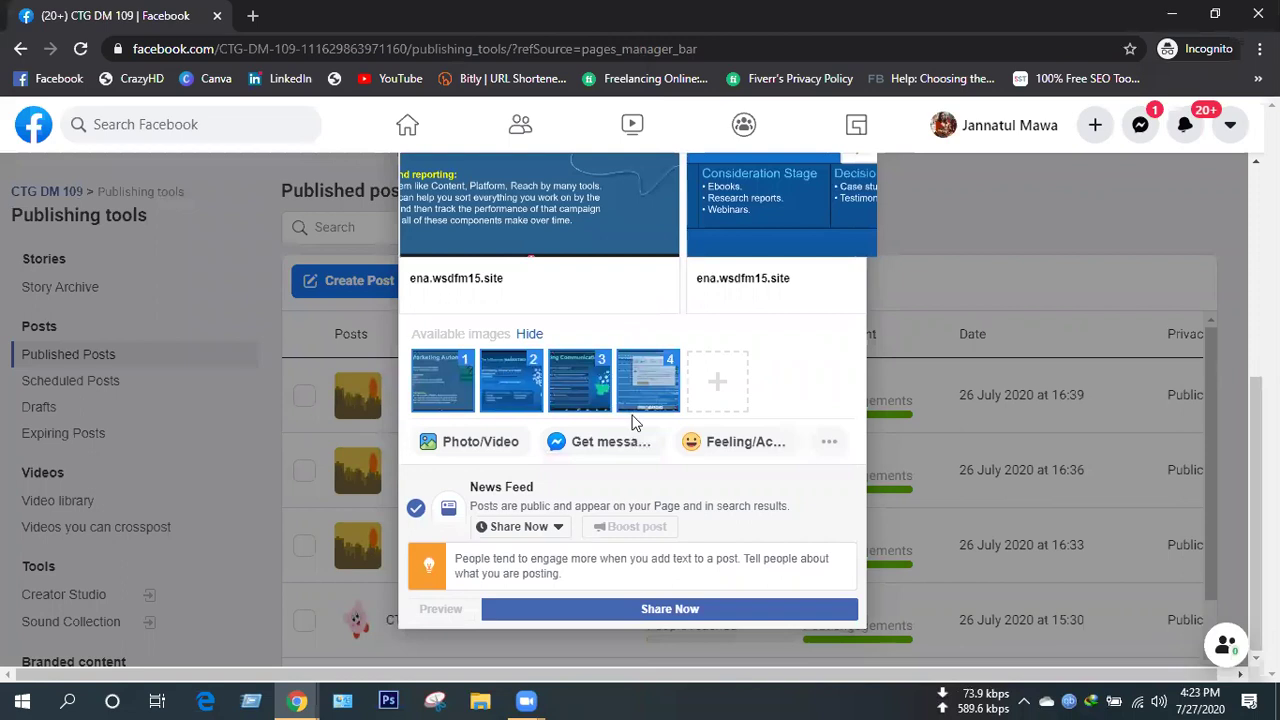
Write "Digital marketing" as the text of the photo carousel post.
scroll(560, 380, up, 4)
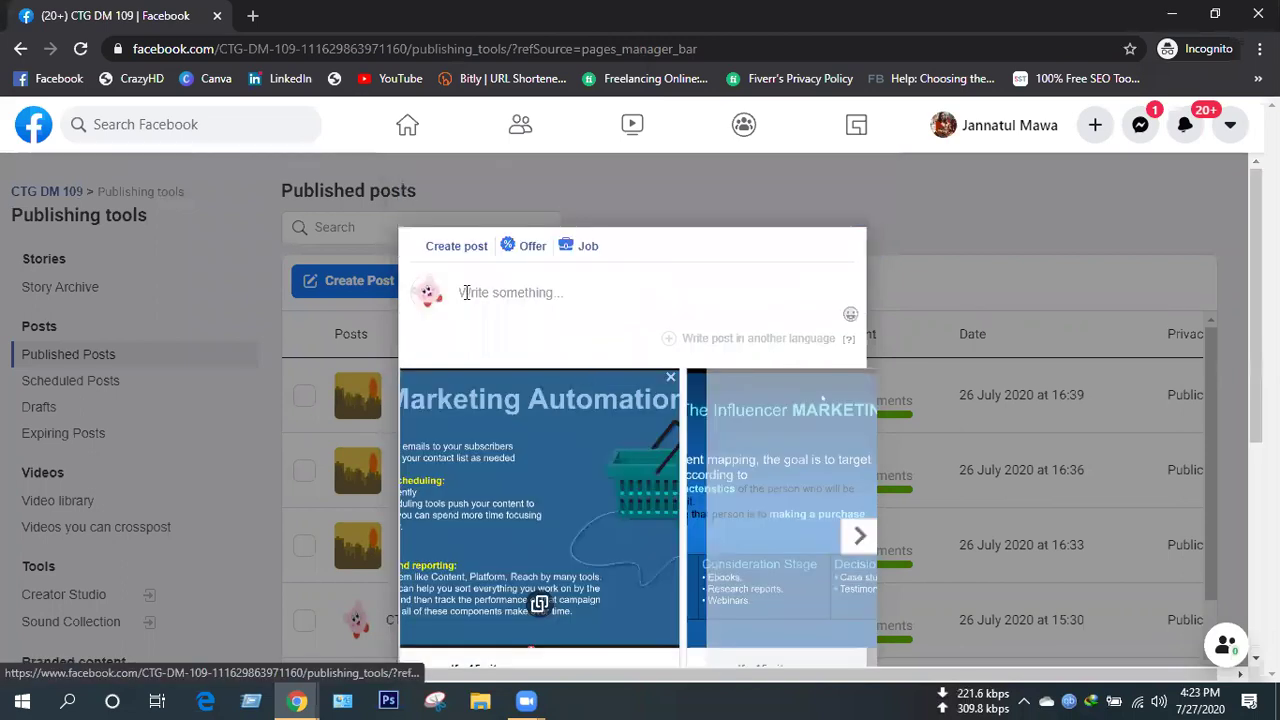
click(474, 290)
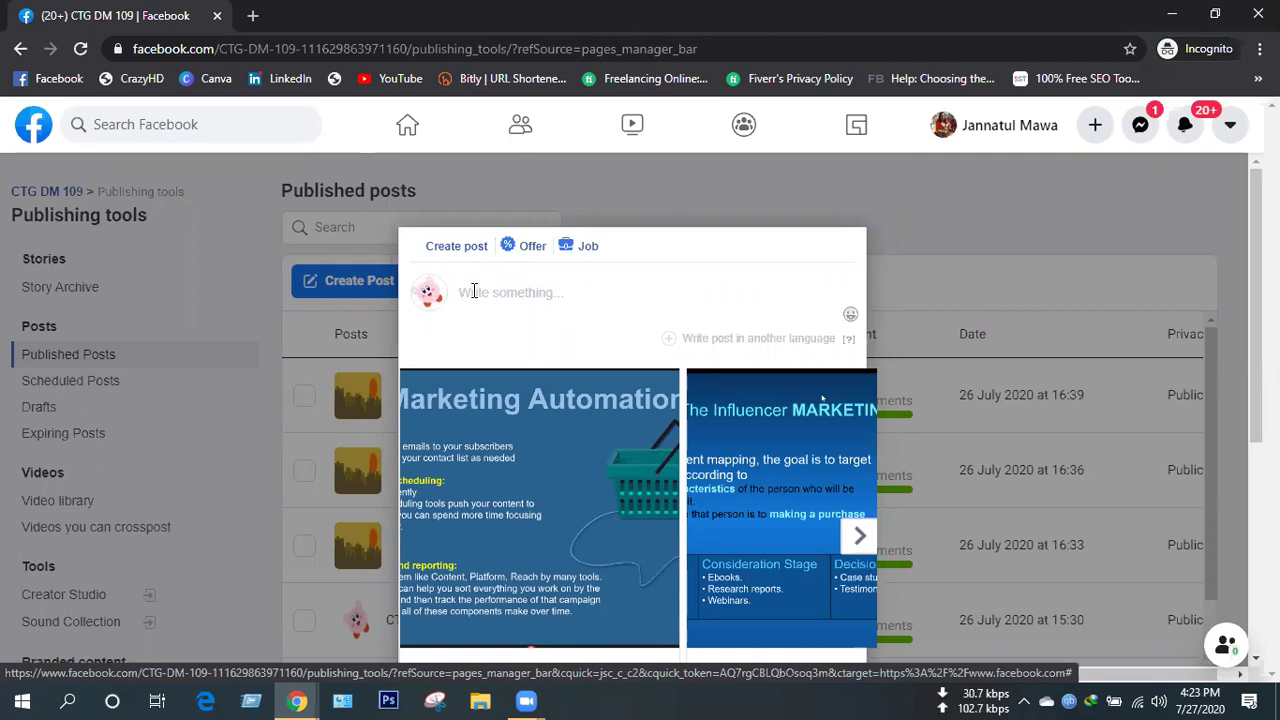
text(Di)
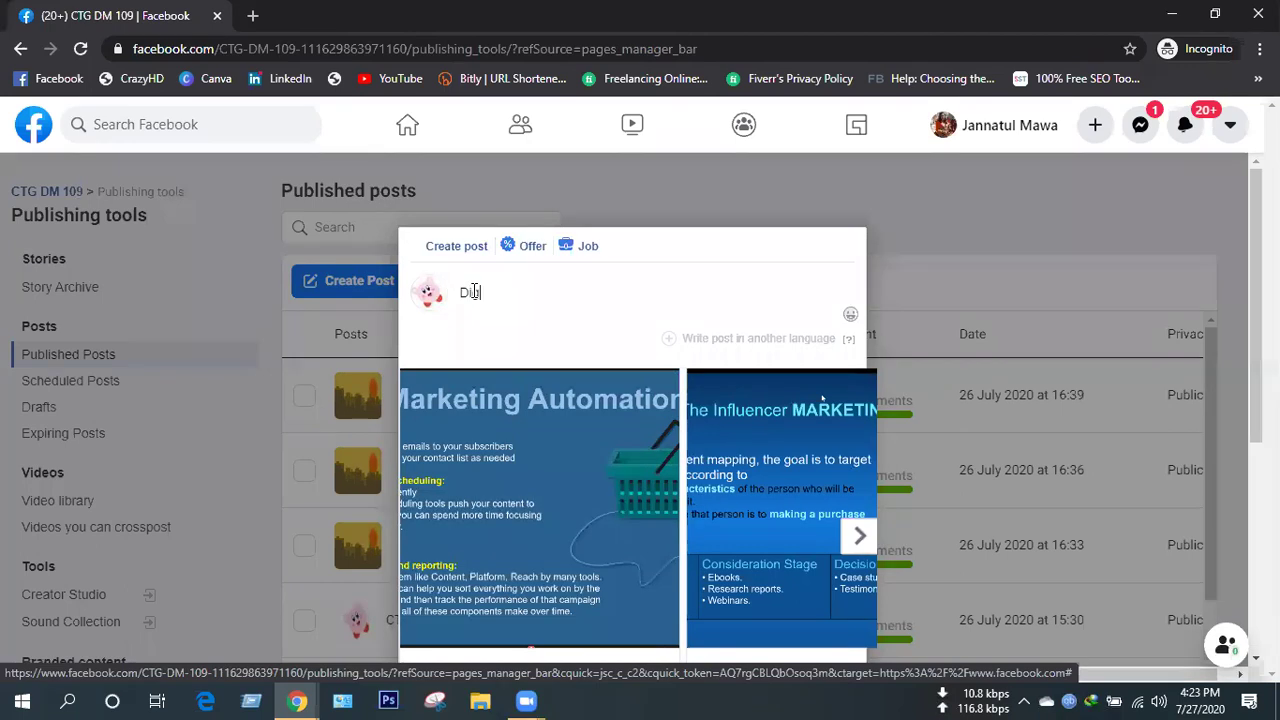
text(gital)
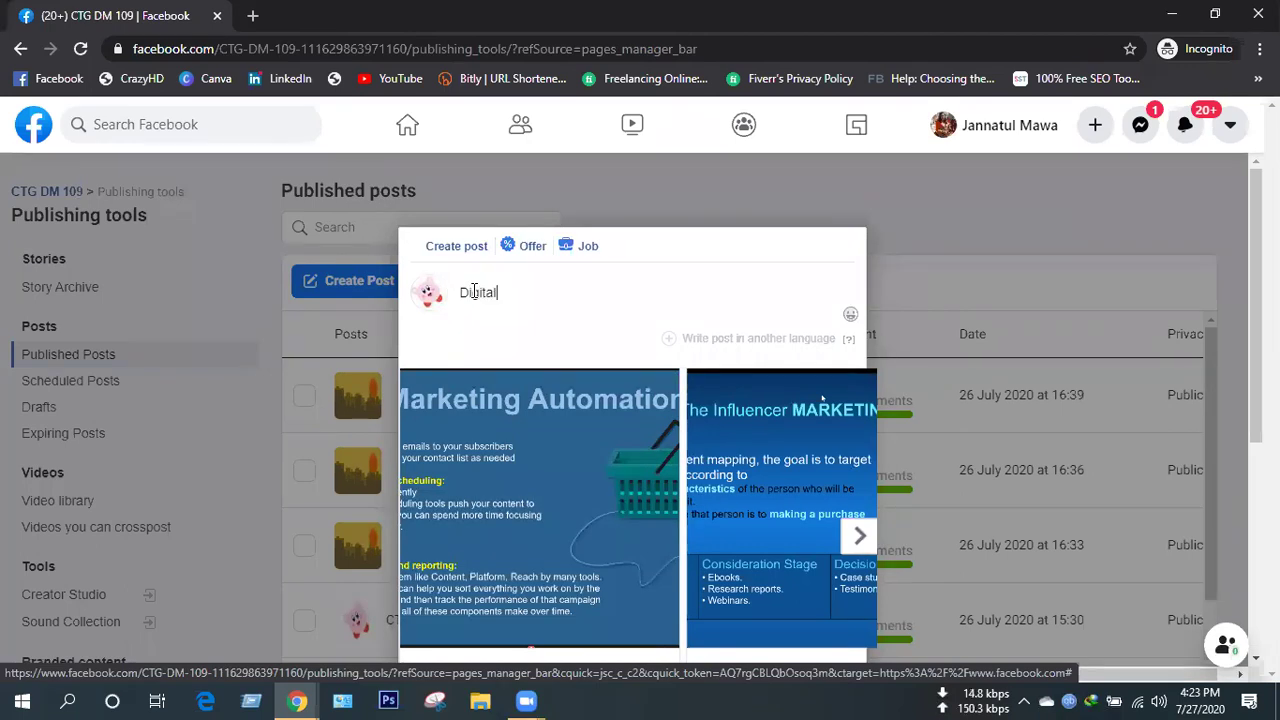
text( marketing)
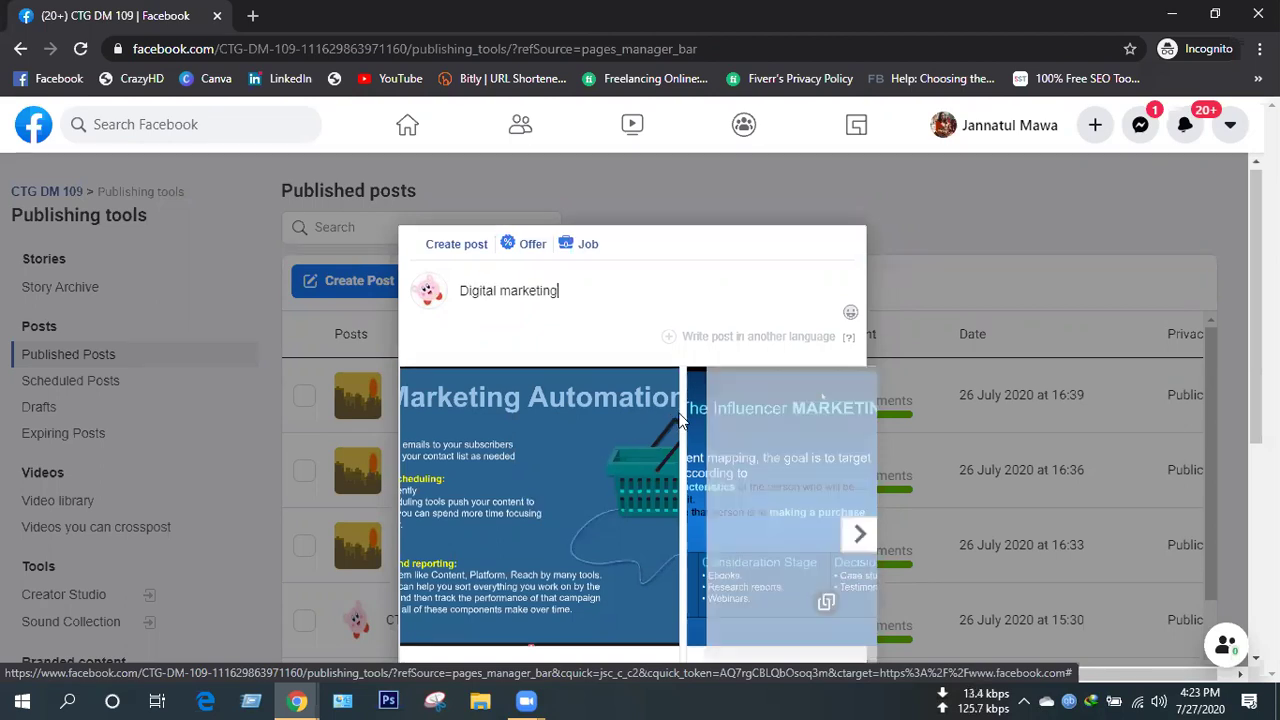
Try adding the Get messages option to the post.
scroll(806, 463, down, 4)
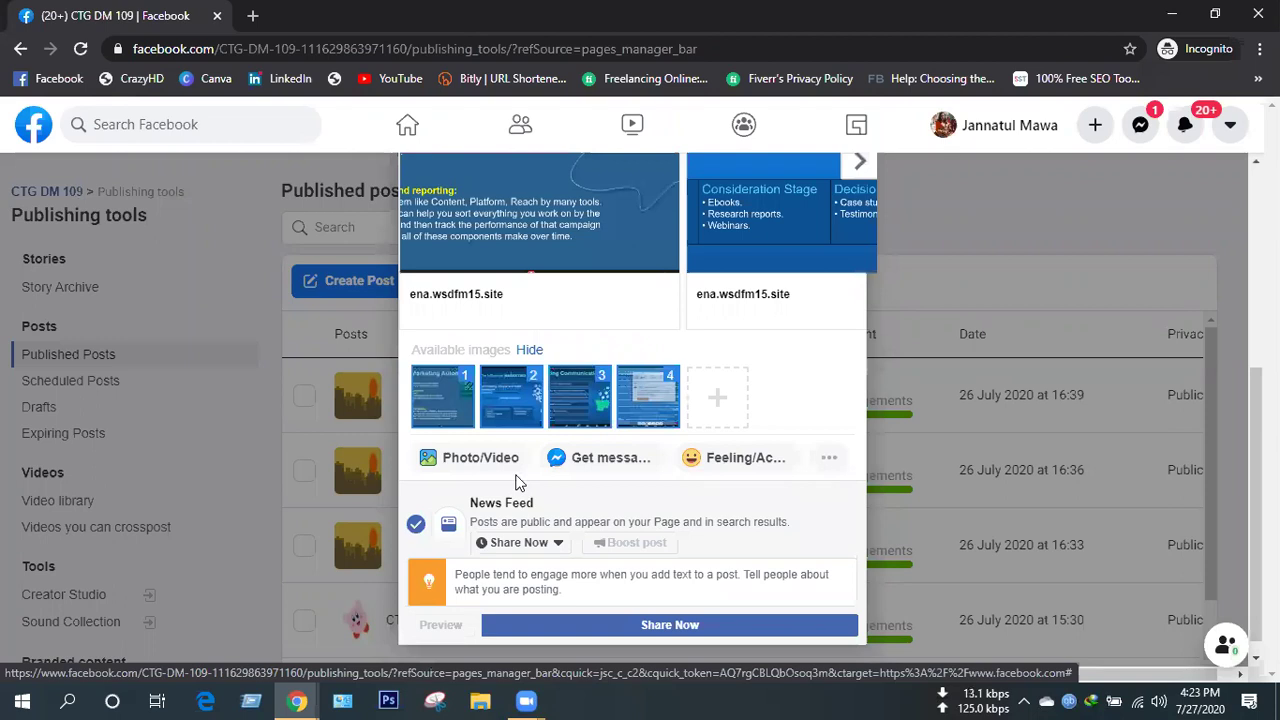
click(606, 460)
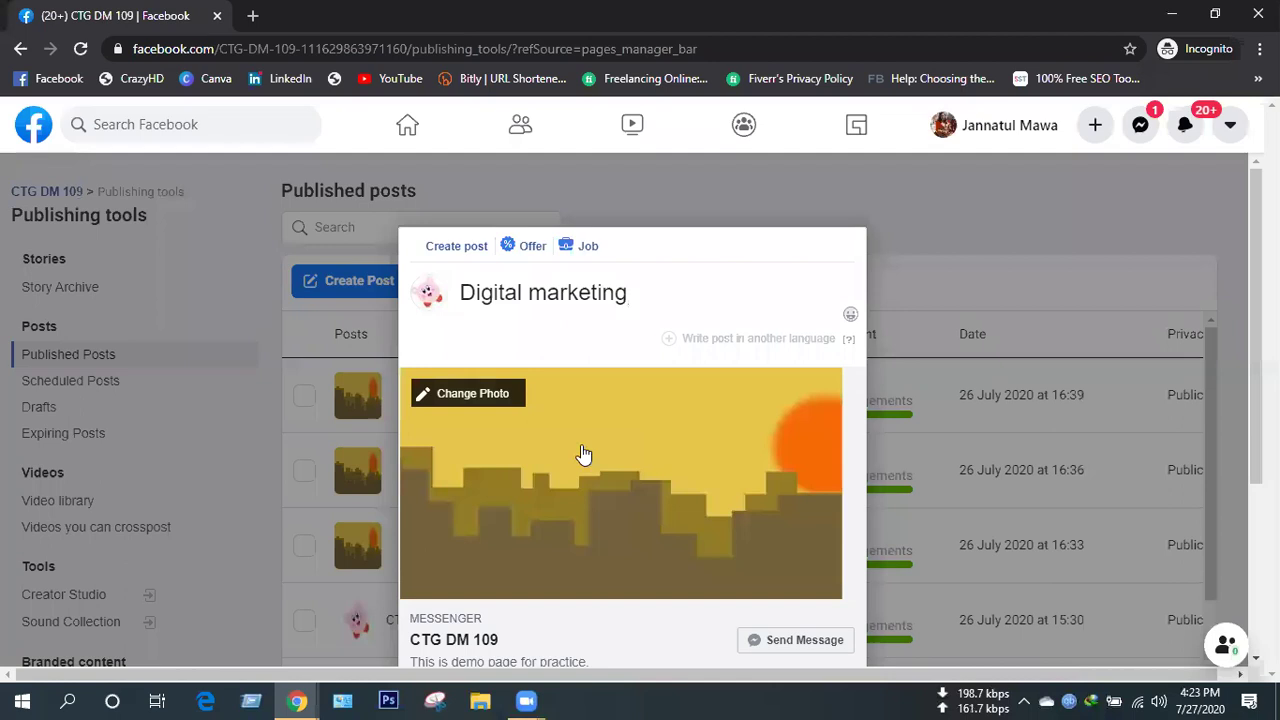
scroll(514, 473, down, 3)
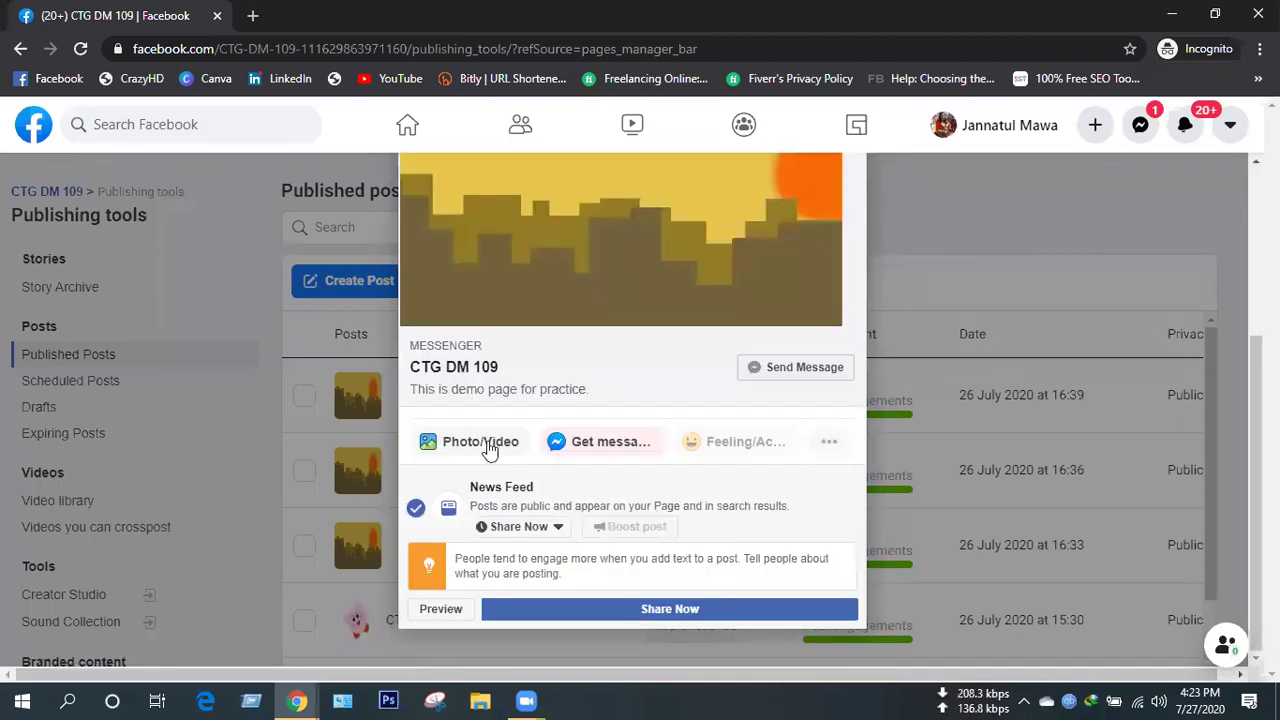
click(489, 447)
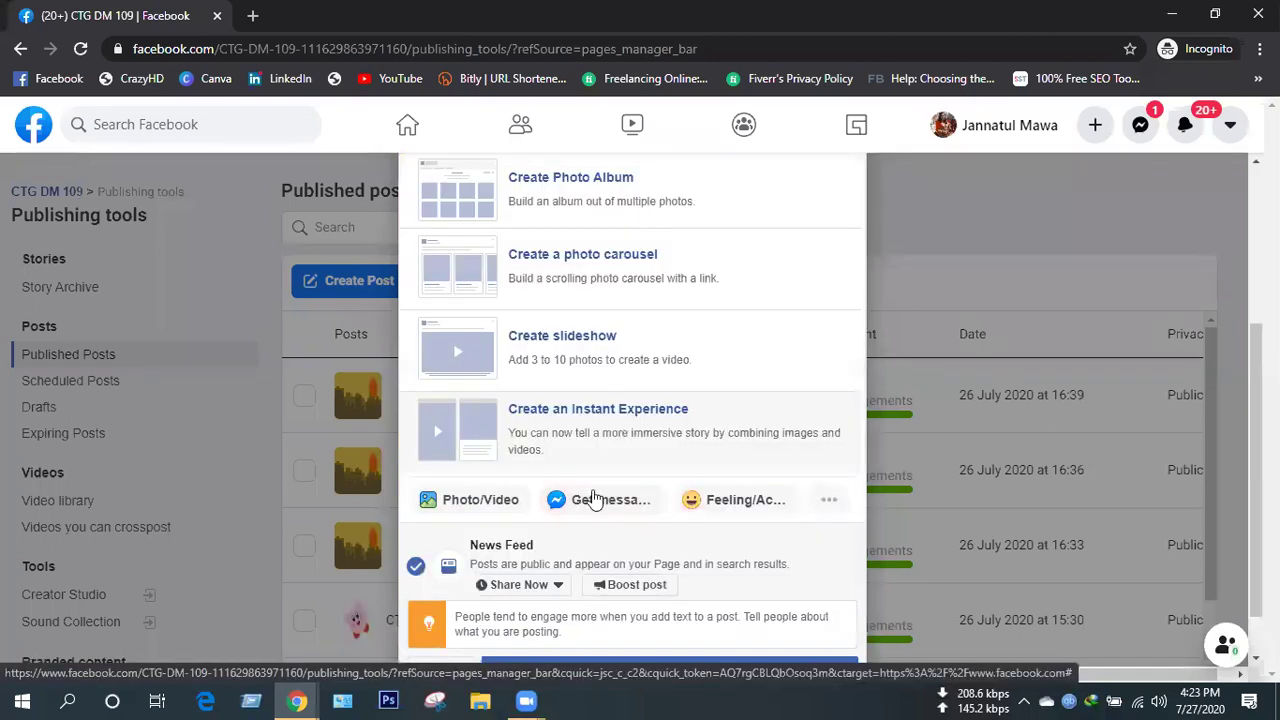
scroll(597, 497, down, 1)
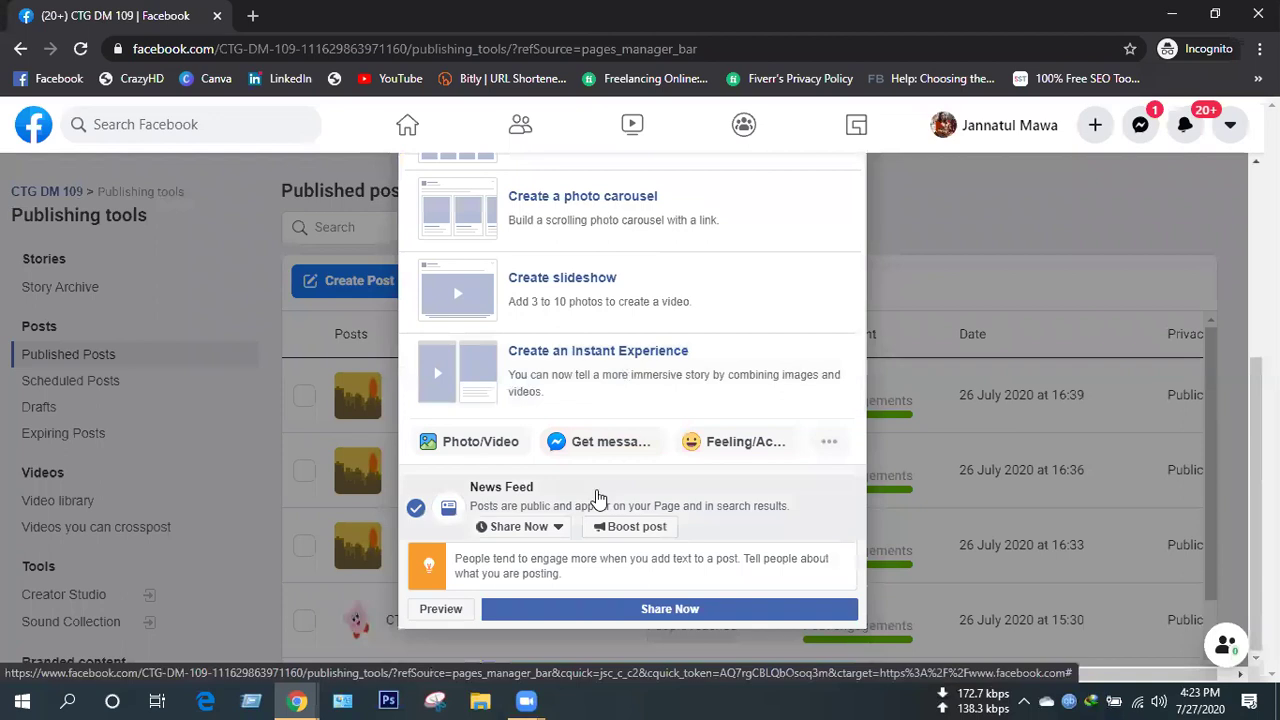
scroll(597, 497, up, 4)
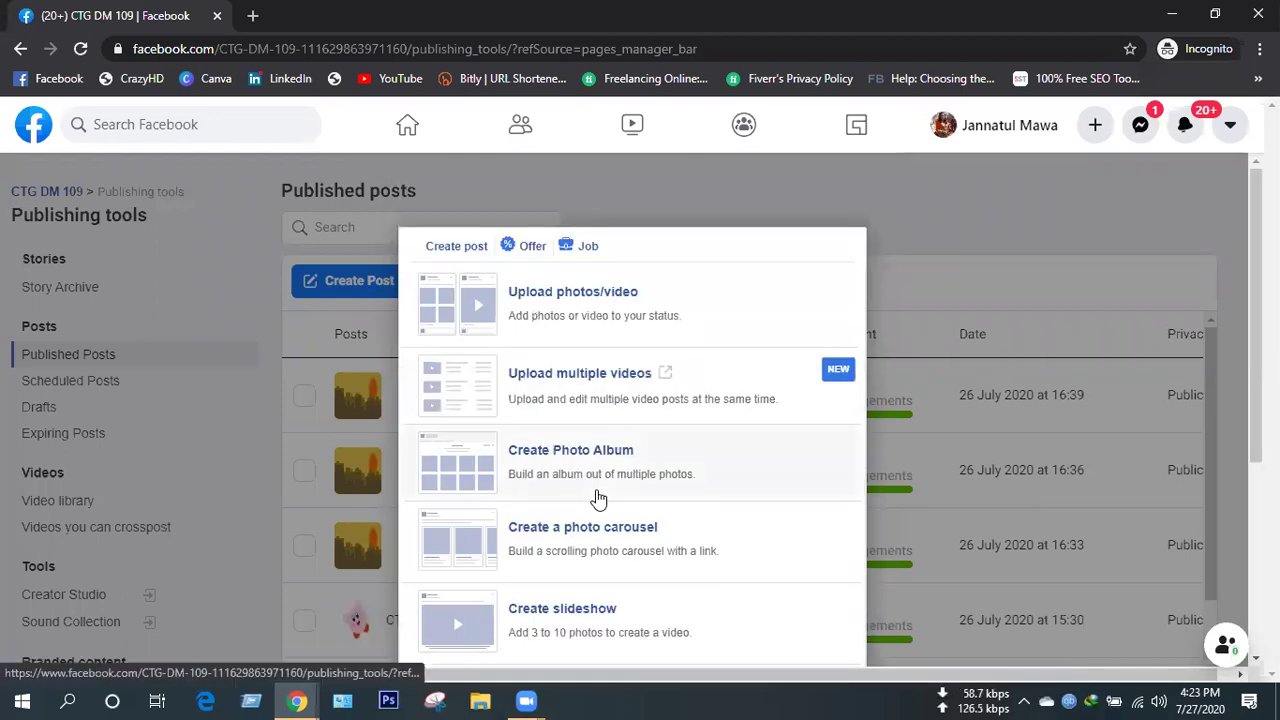
scroll(577, 314, down, 3)
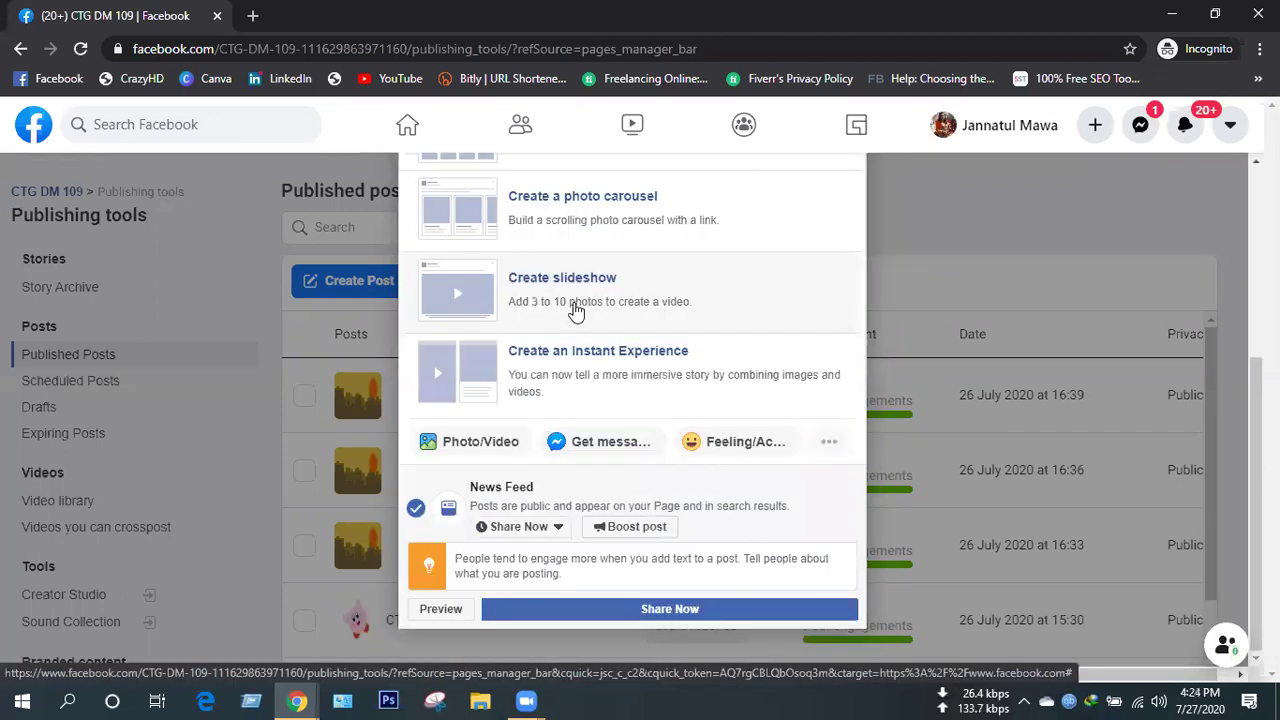
scroll(544, 412, up, 2)
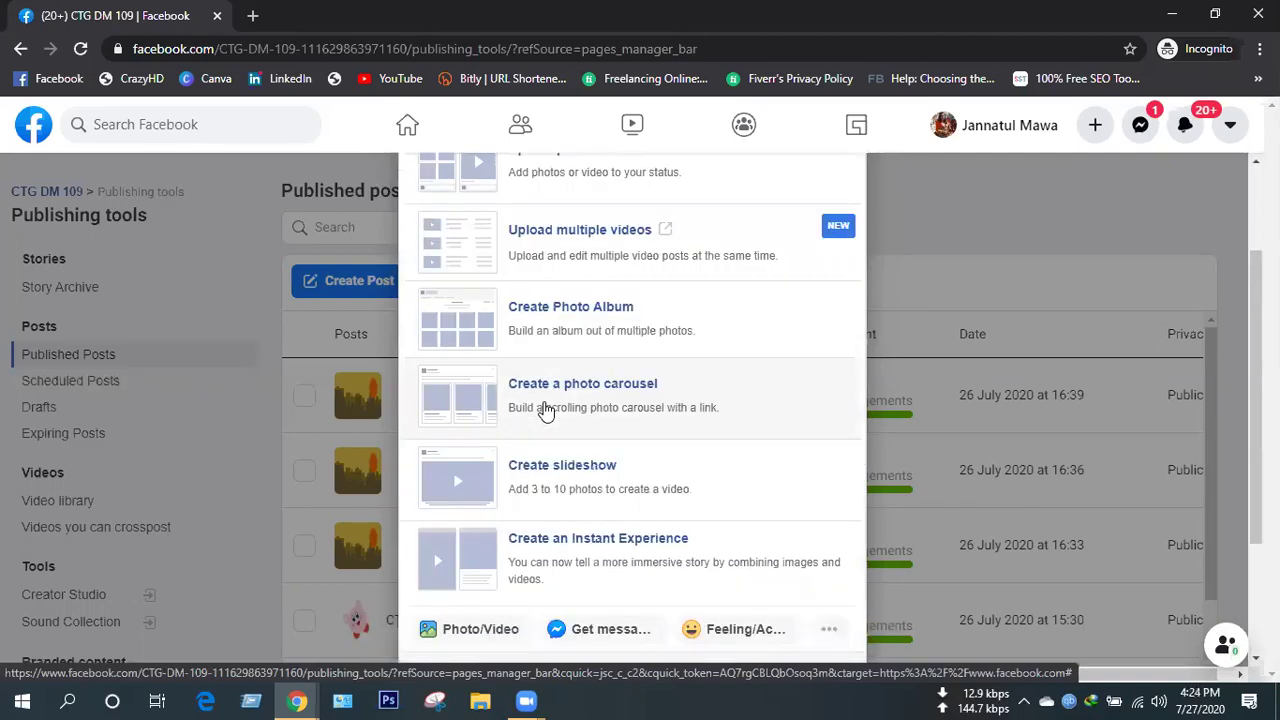
click(546, 410)
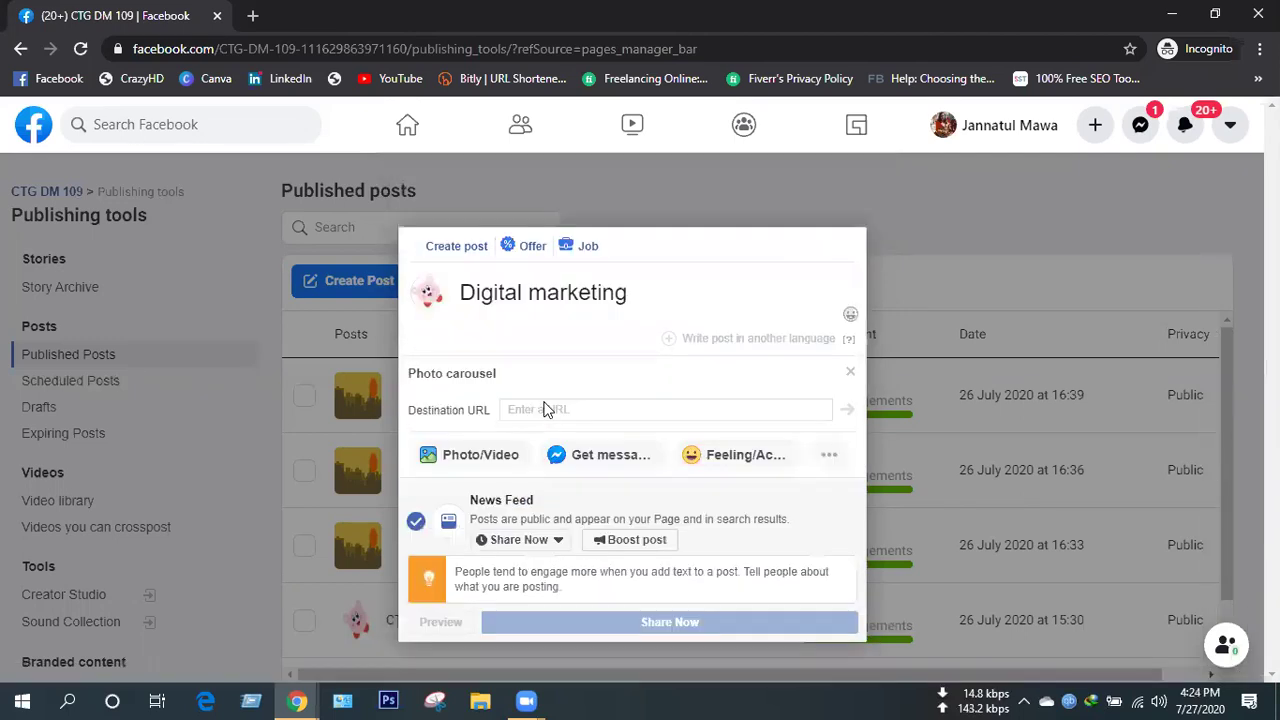
text(https://)
text(a.wsdfm15.site)
click(541, 410)
text(en)
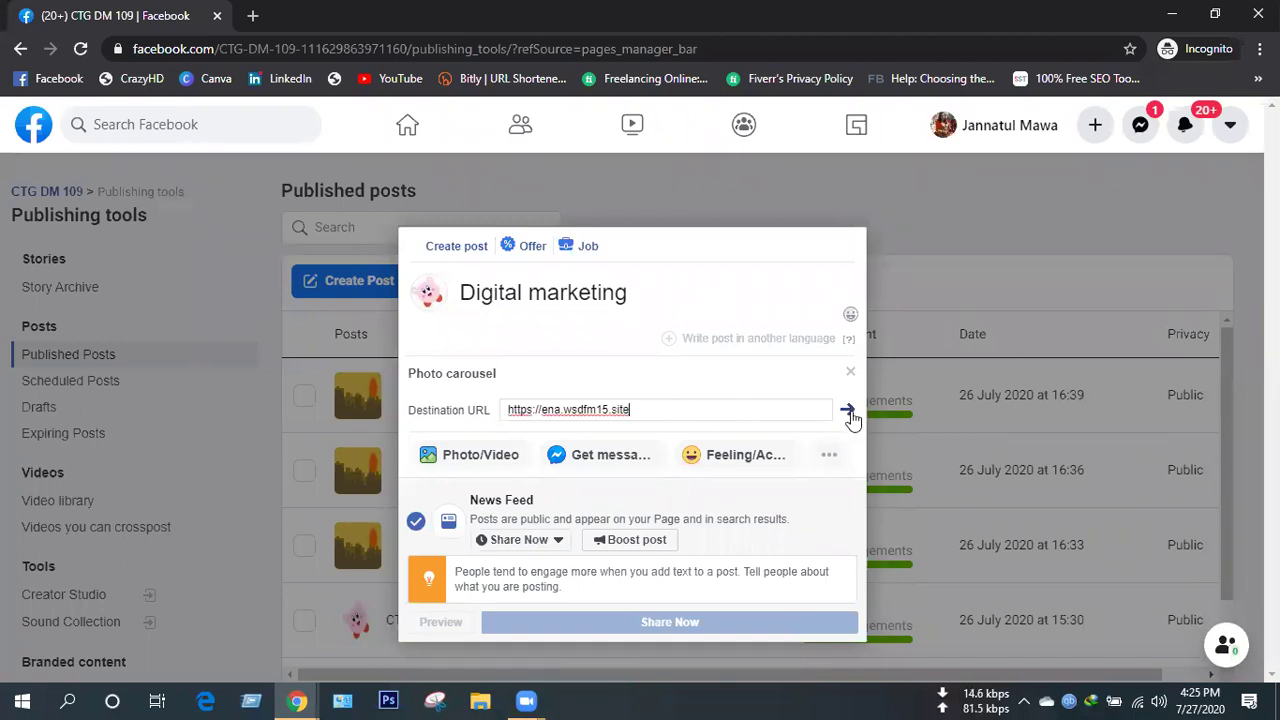
Discard the unfinished carousel post and look over the page's published posts.
click(81, 49)
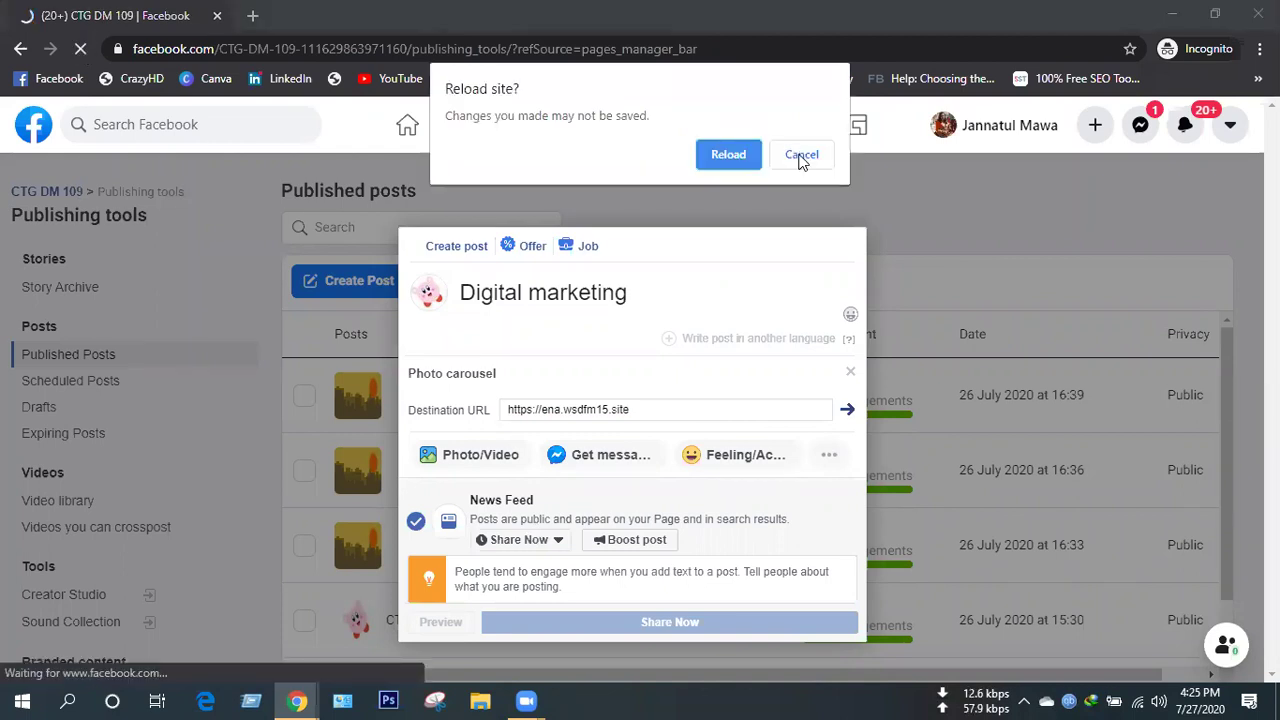
key(Escape)
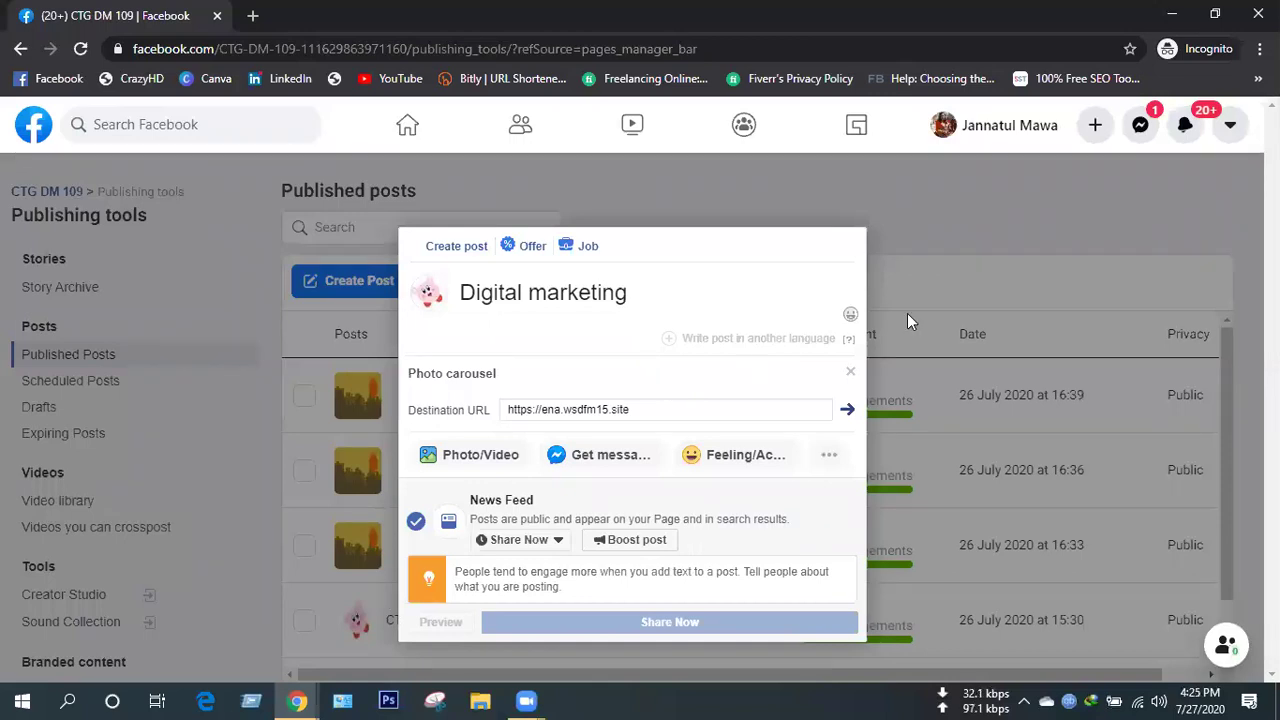
click(979, 197)
scroll(641, 442, down, 1)
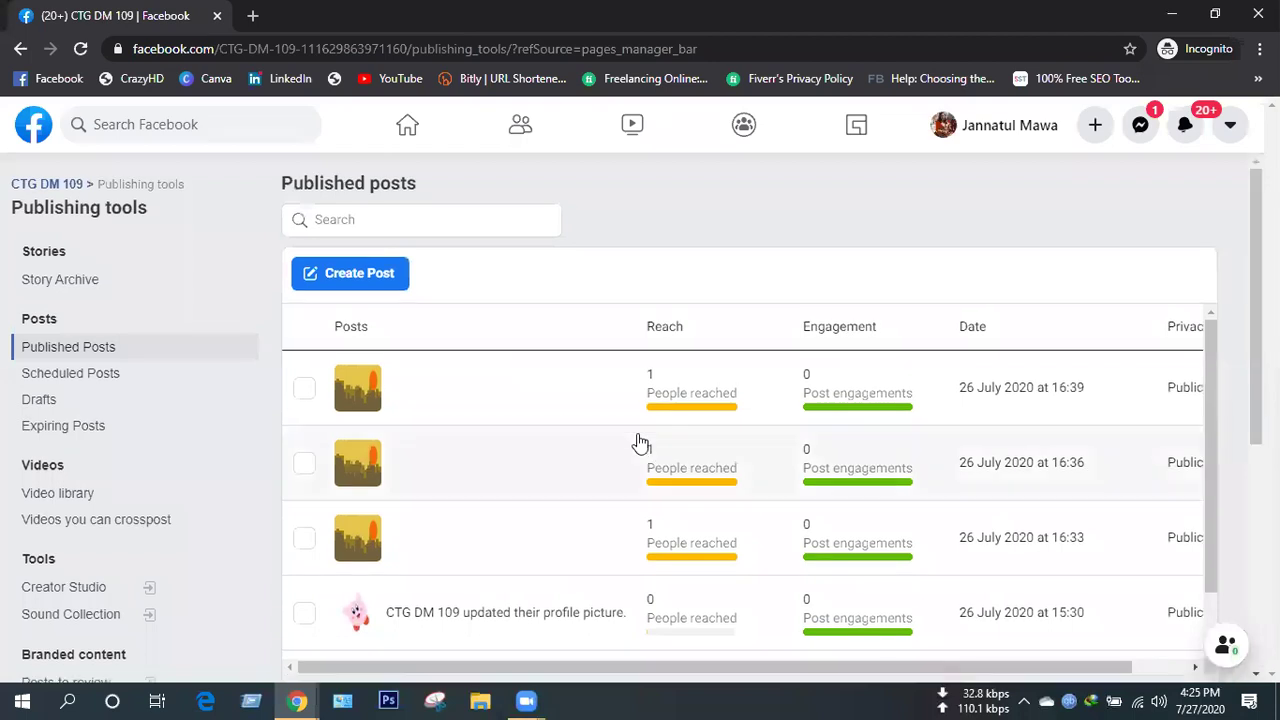
scroll(641, 442, down, 3)
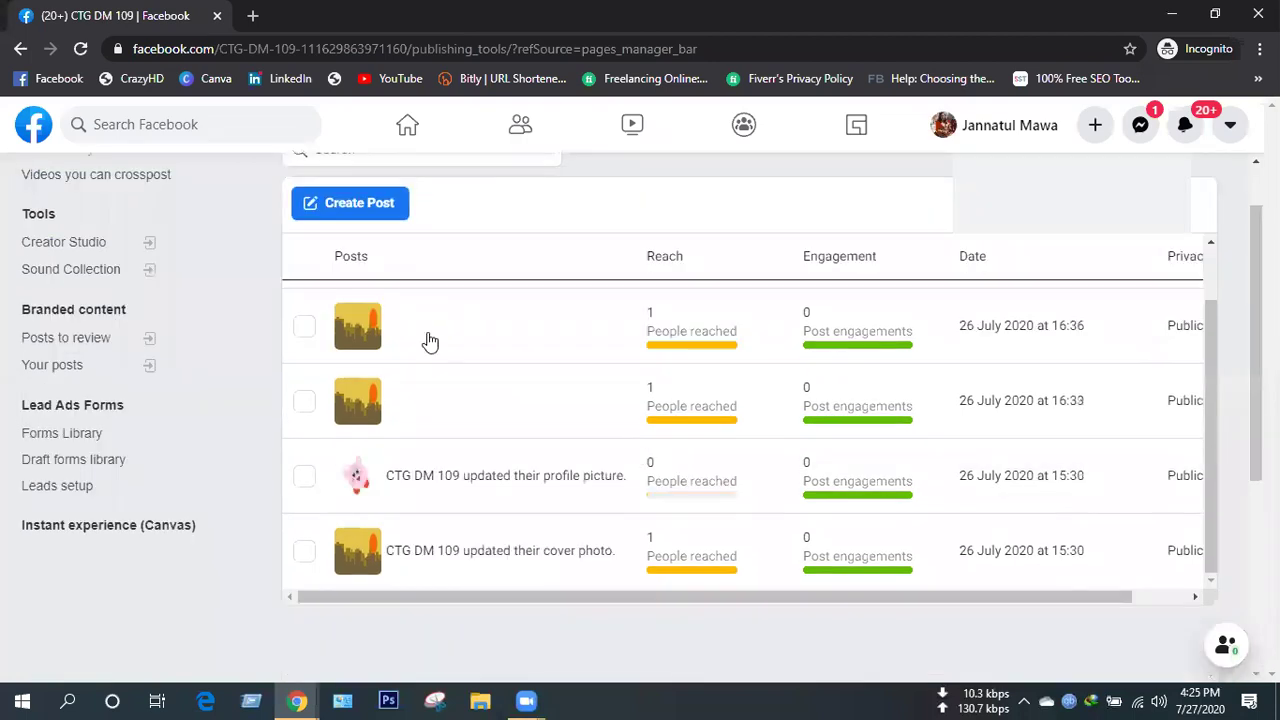
scroll(354, 277, up, 3)
click(354, 277)
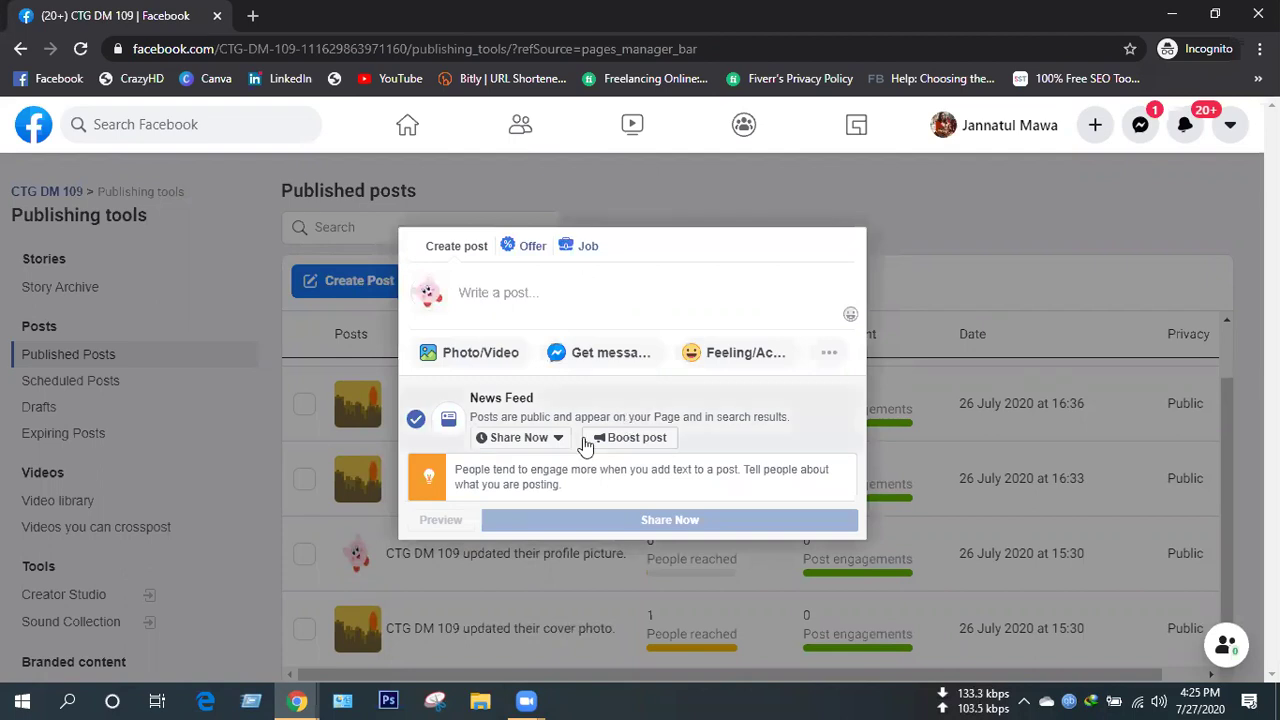
click(510, 438)
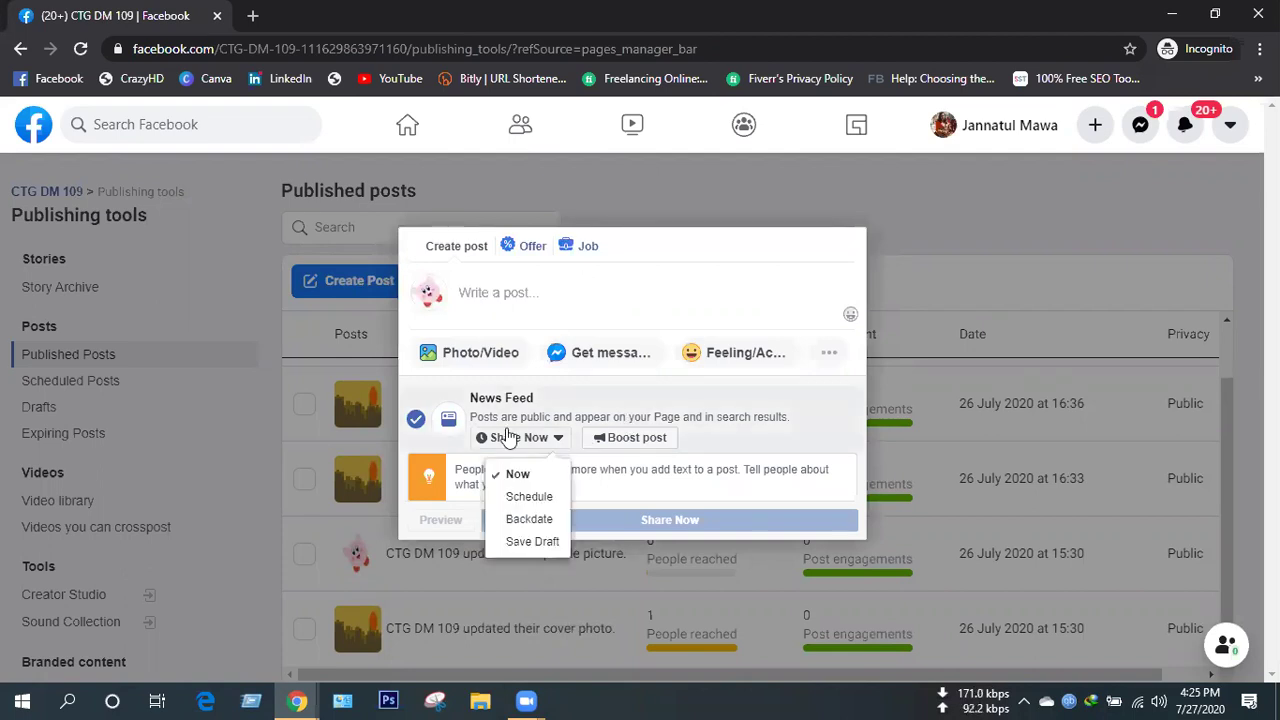
click(493, 358)
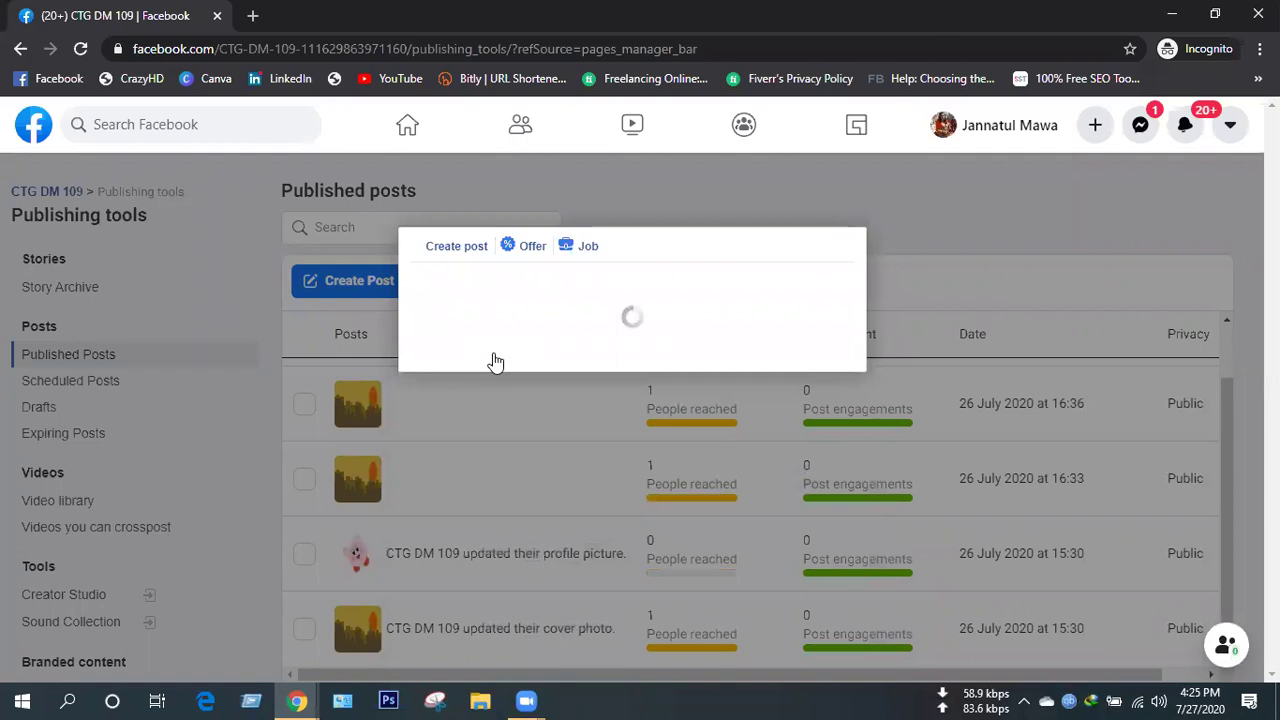
click(3, 527)
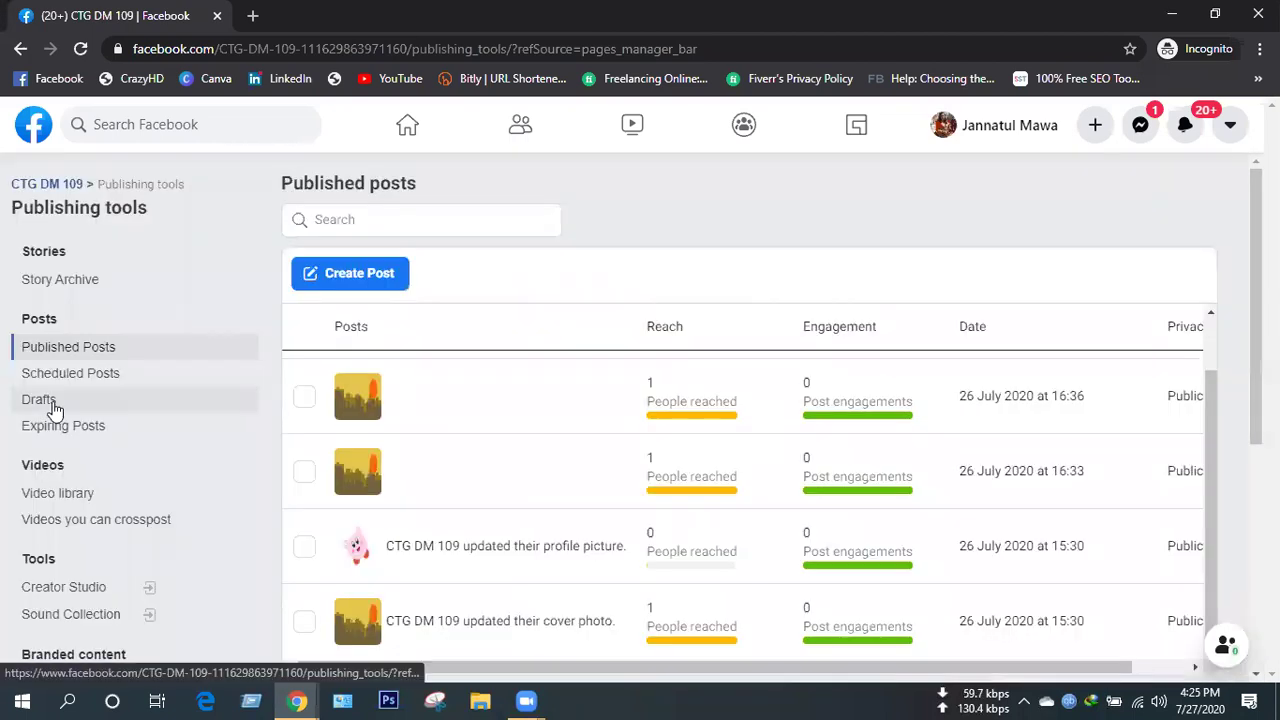
Check the page's Drafts section for a saved copy of the carousel post.
click(54, 405)
scroll(757, 413, down, 5)
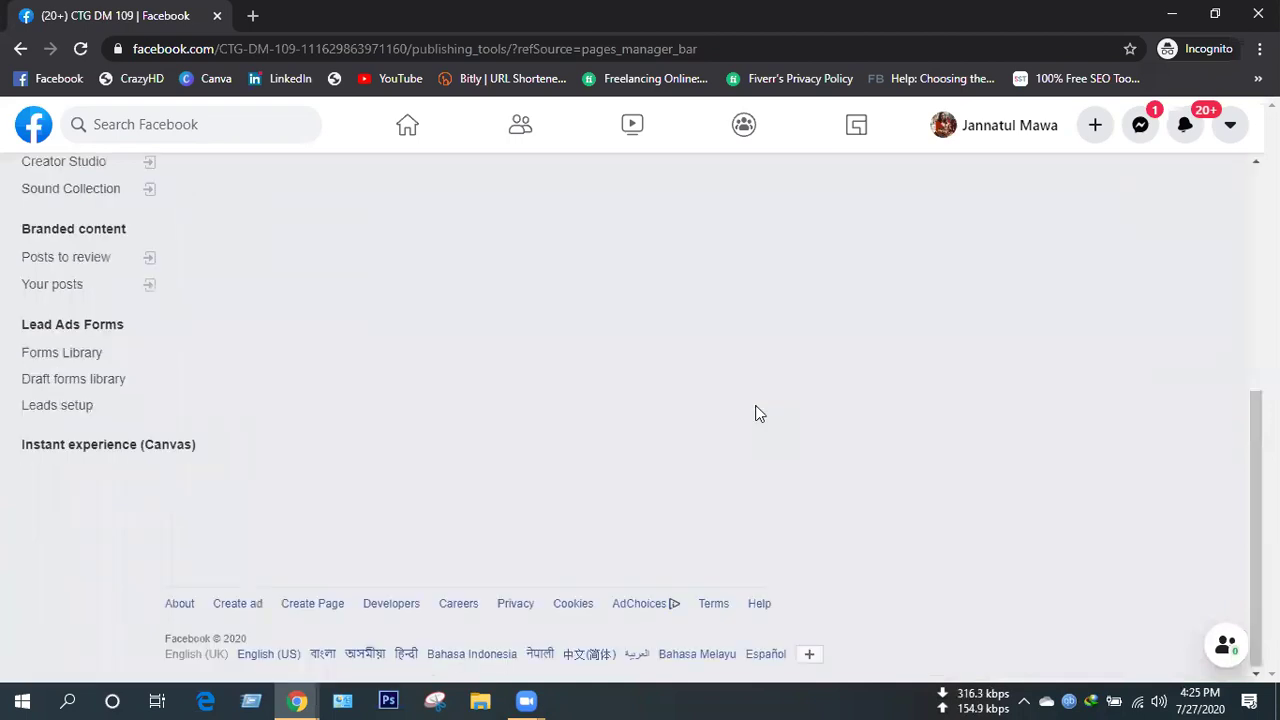
scroll(757, 413, up, 5)
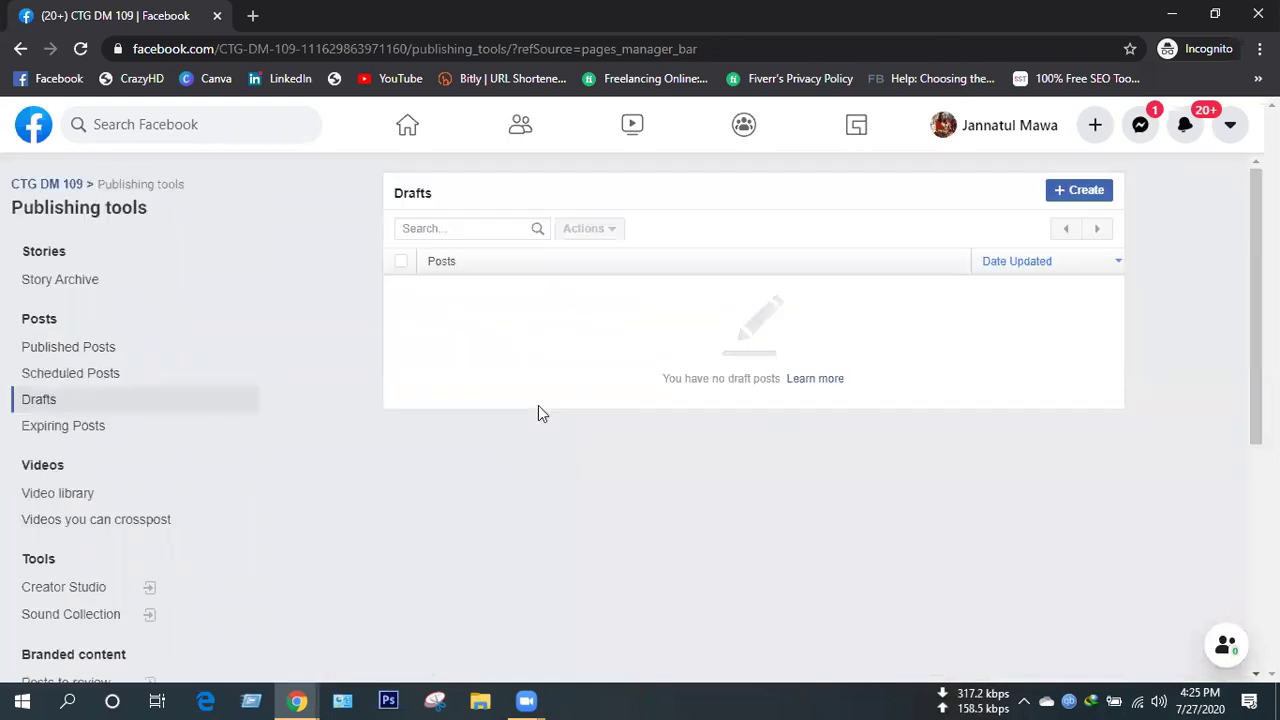
click(87, 355)
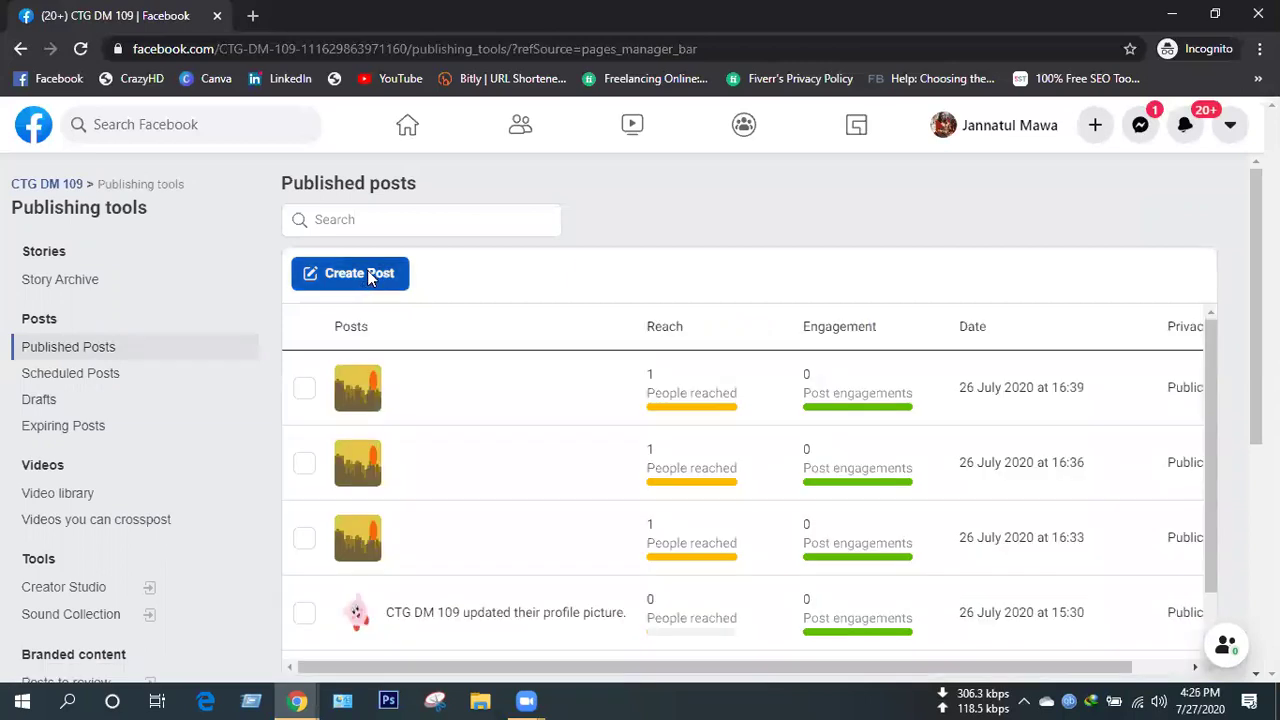
click(367, 271)
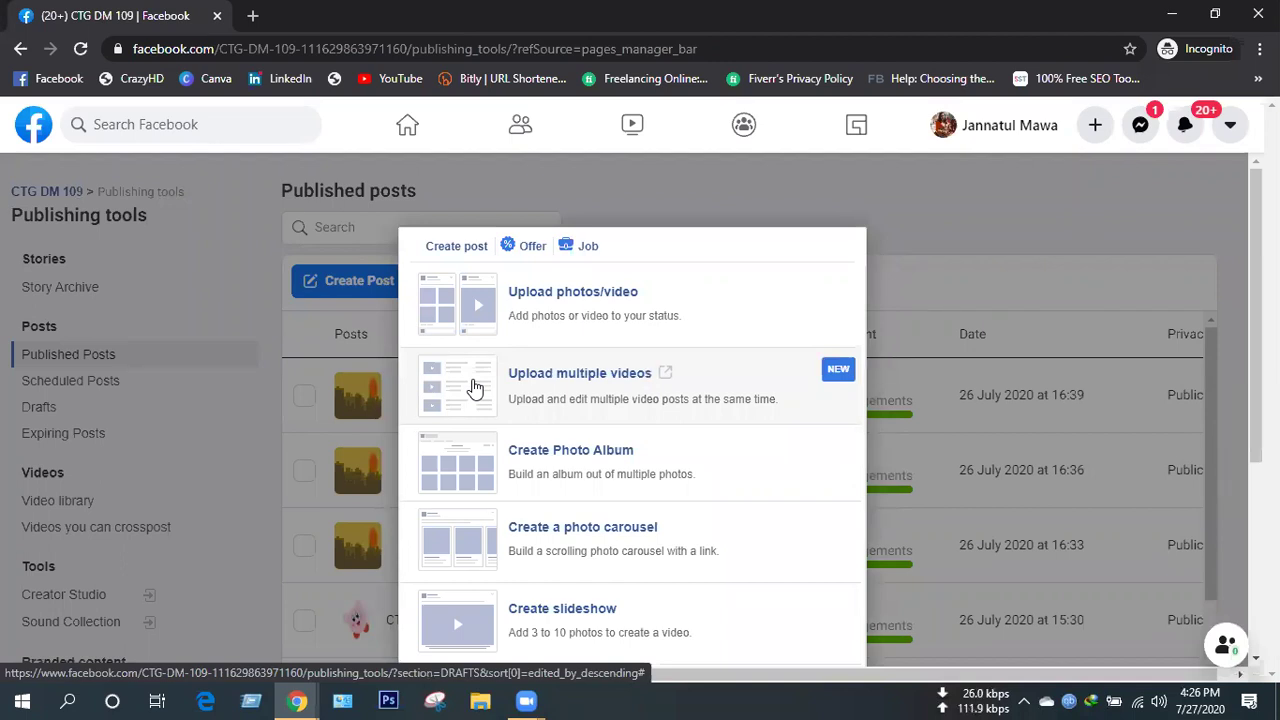
click(559, 544)
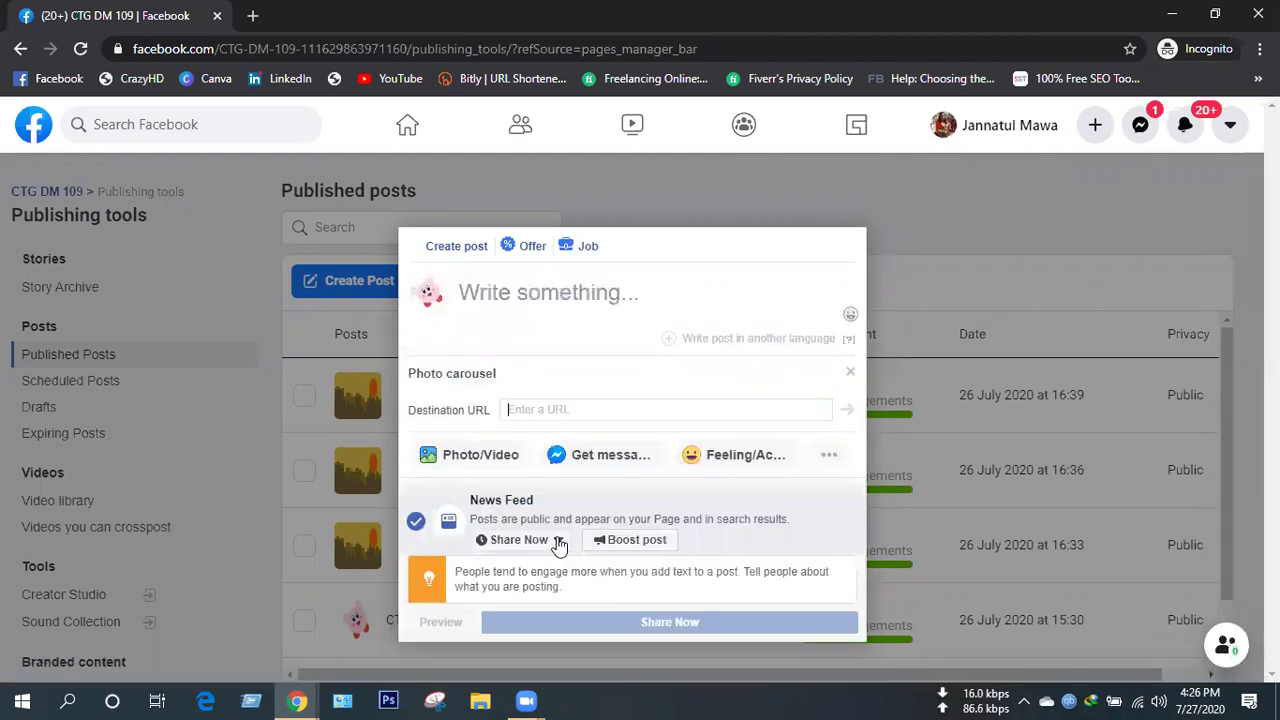
text(https://ena)
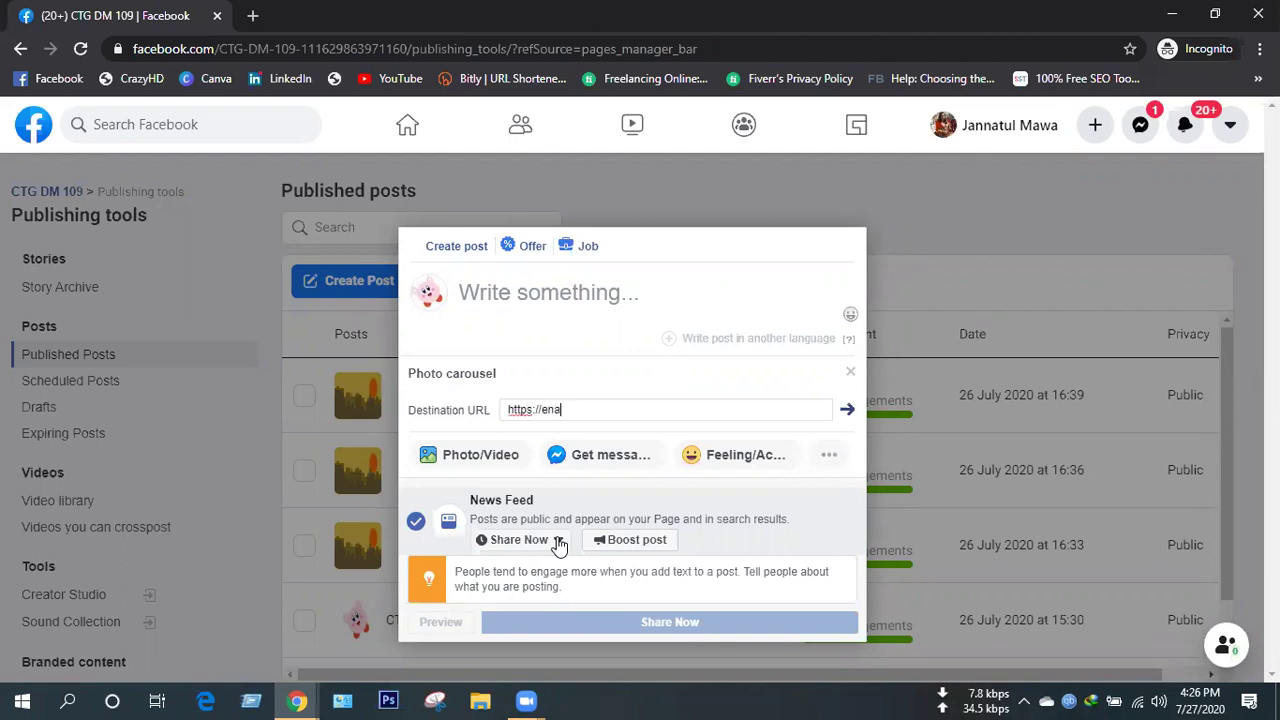
text(.wsdfm15.site)
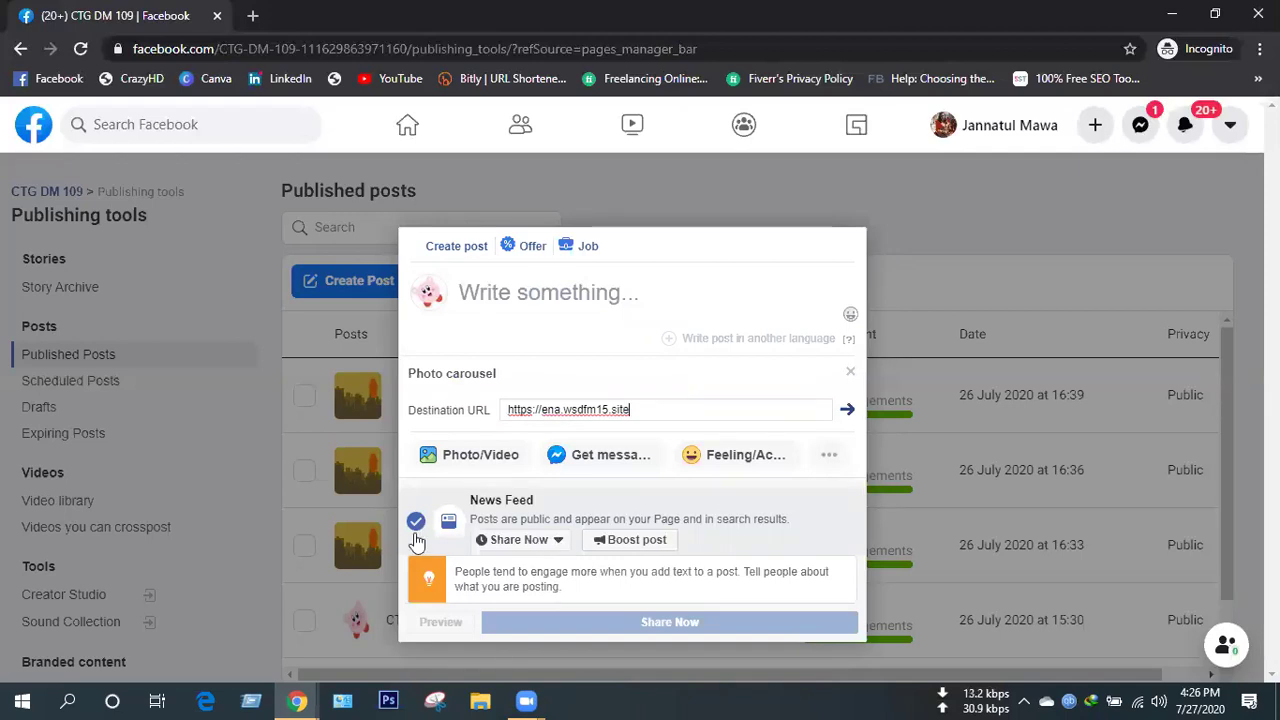
click(846, 413)
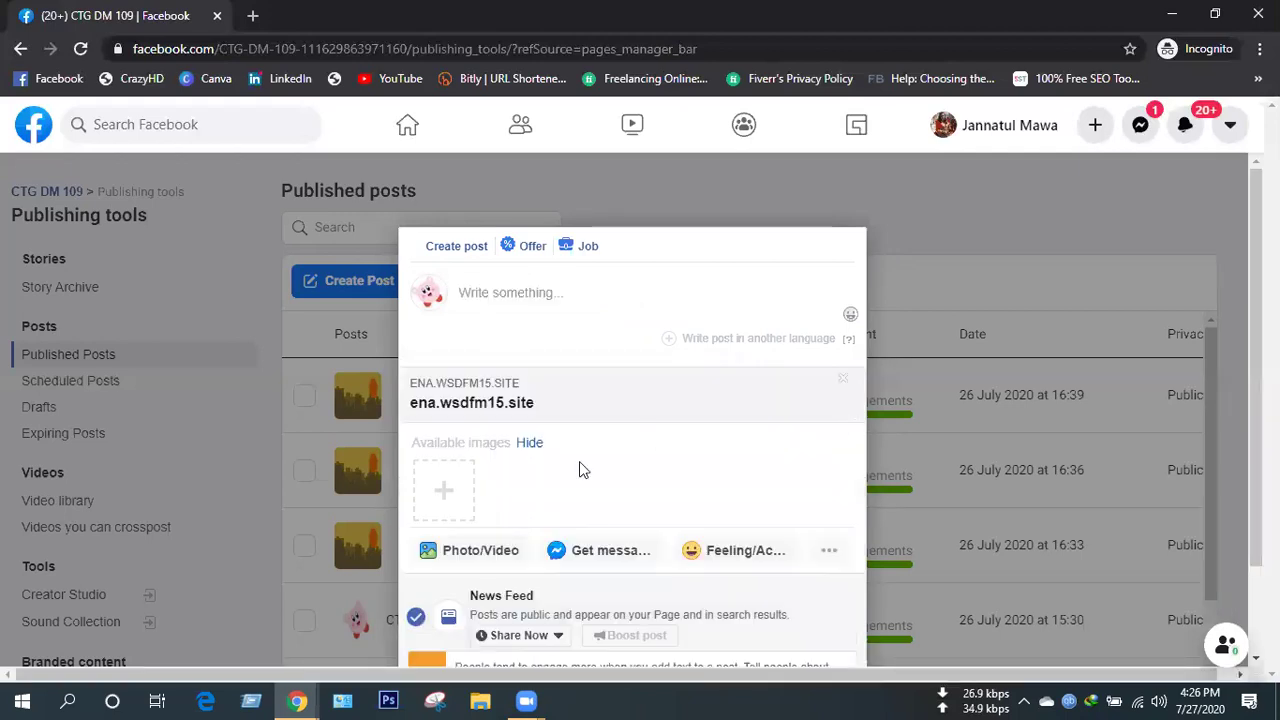
Add the PNG images 1, 2 and 3 from the Desktop to the carousel.
click(446, 490)
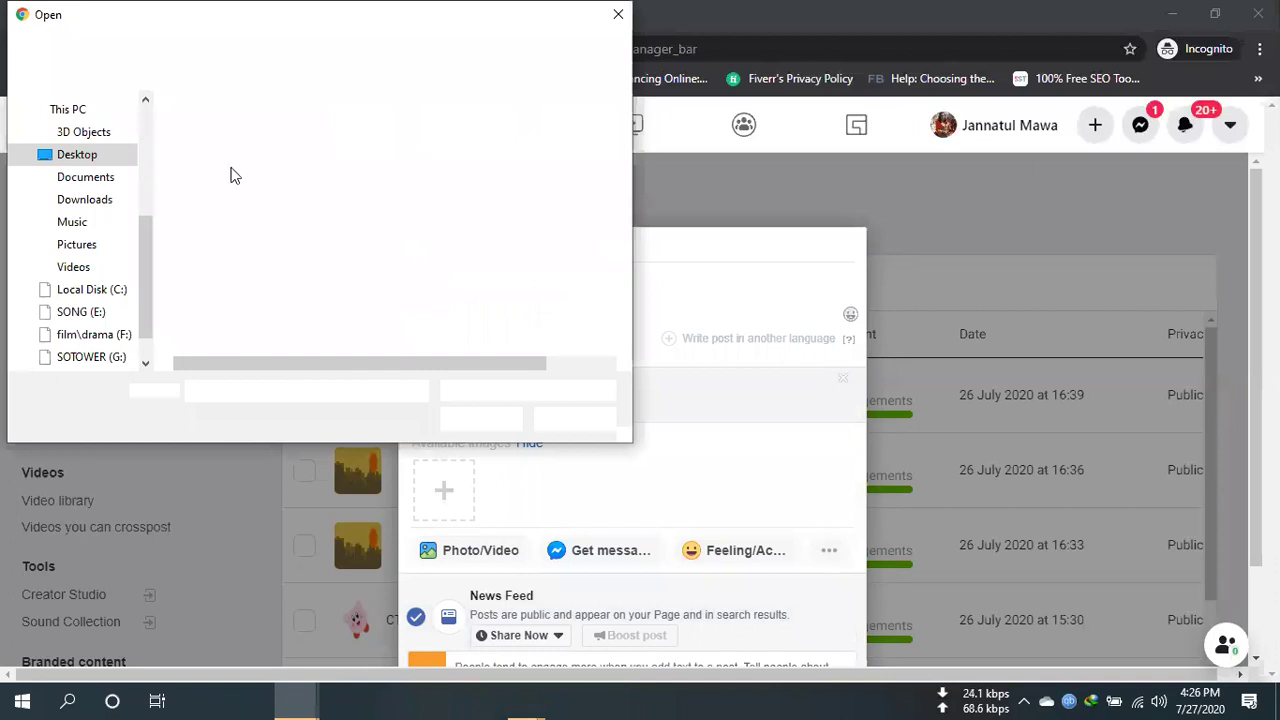
click(232, 175)
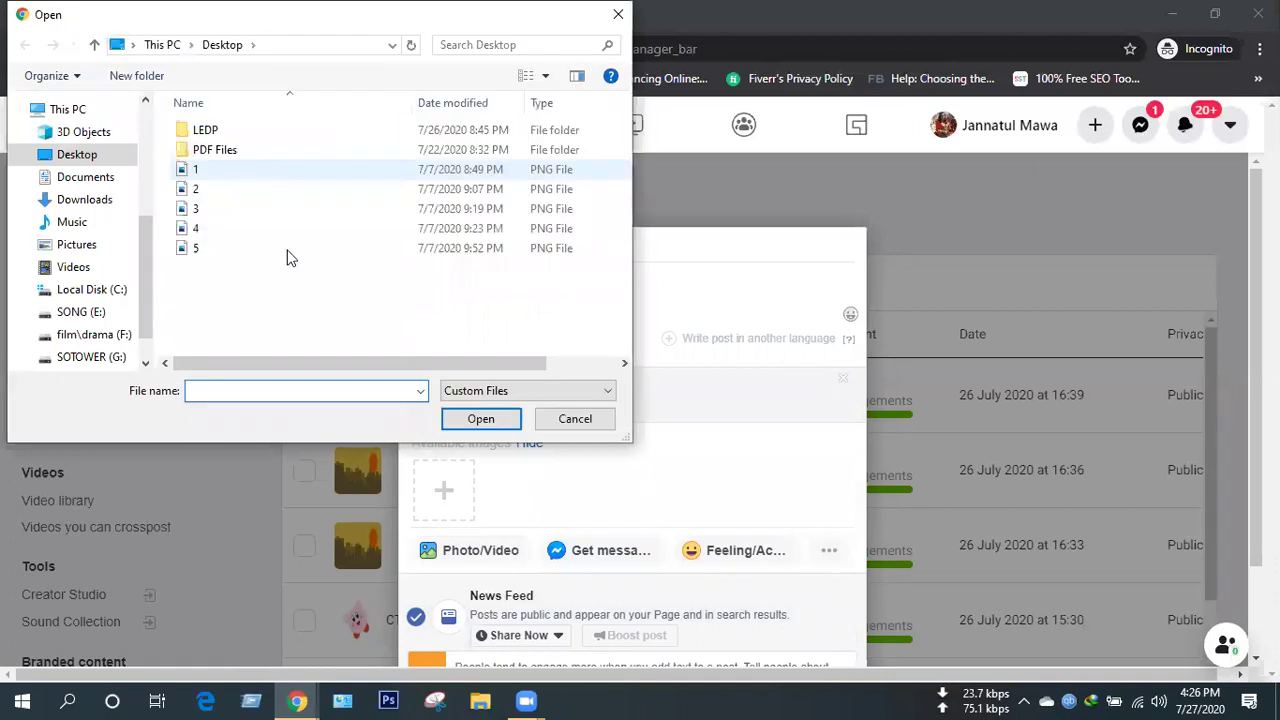
click(487, 420)
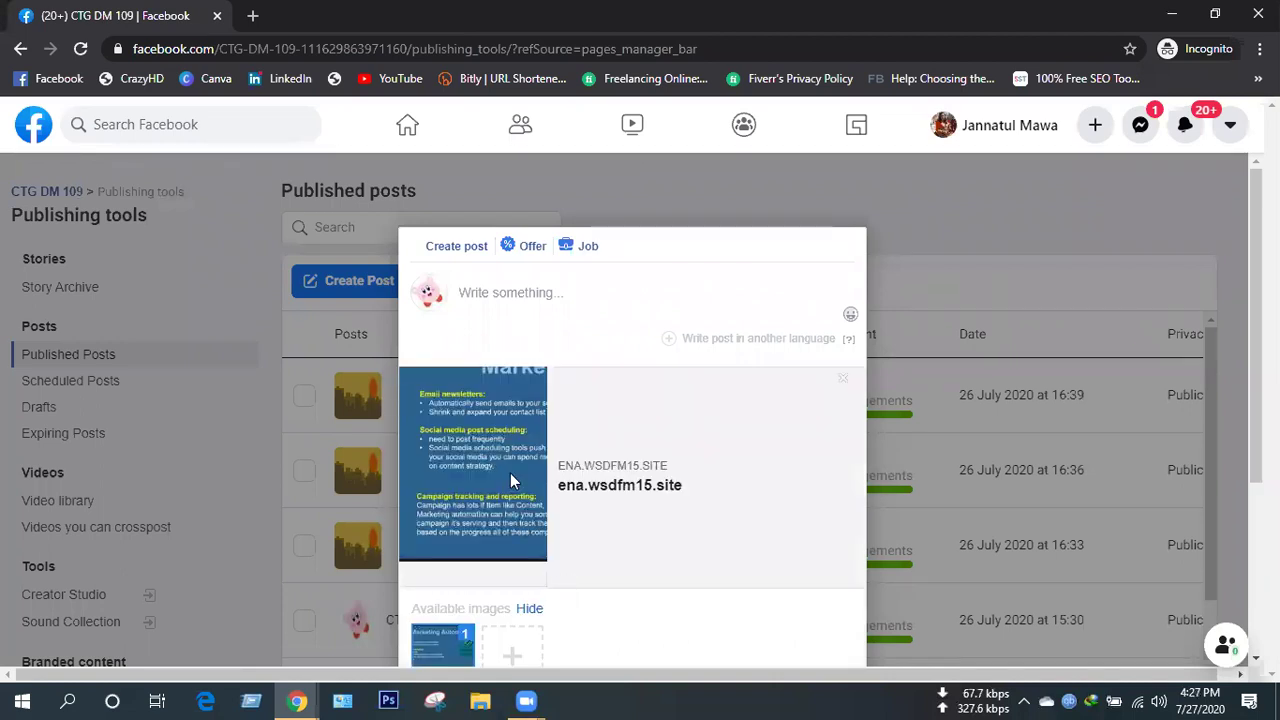
scroll(511, 482, down, 2)
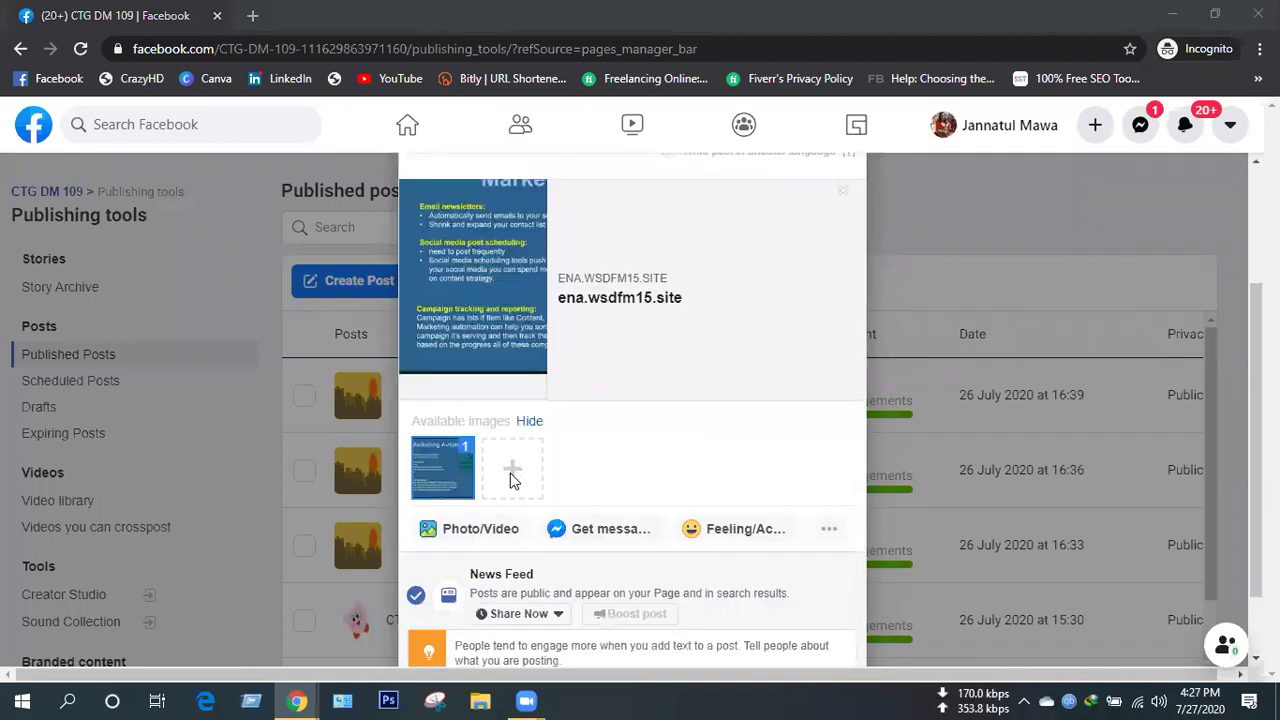
click(511, 474)
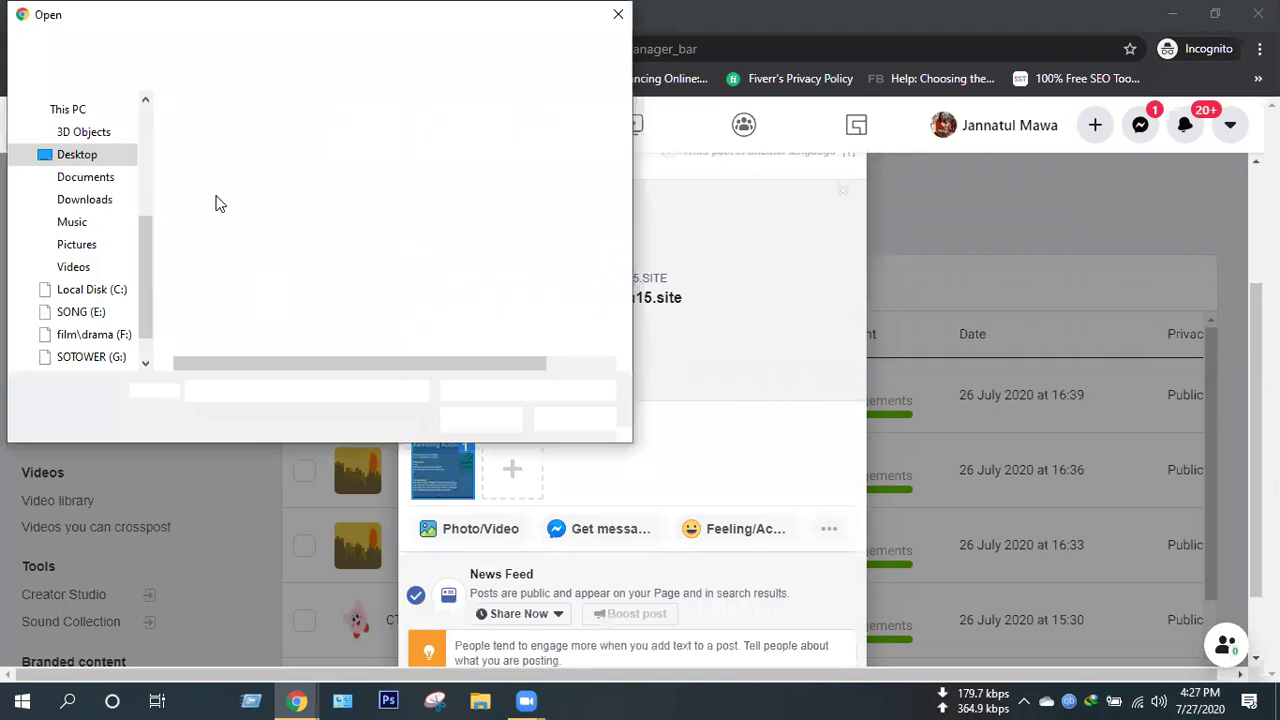
click(214, 190)
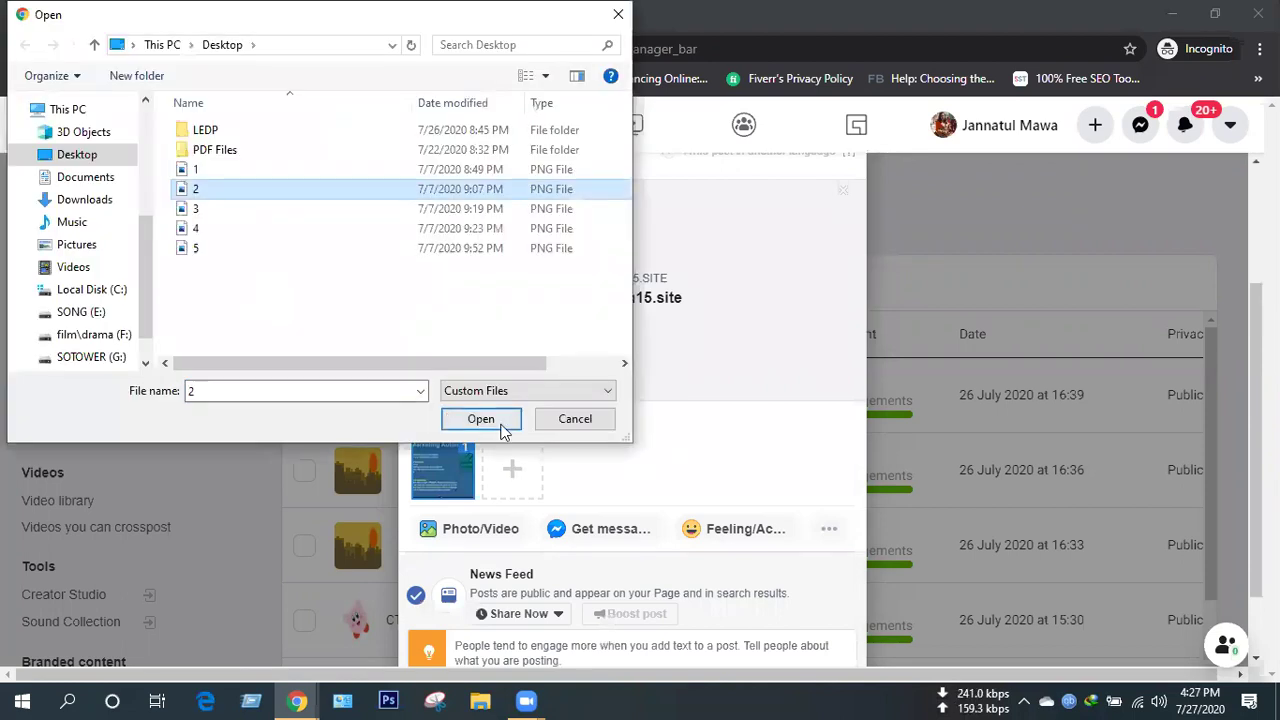
click(481, 419)
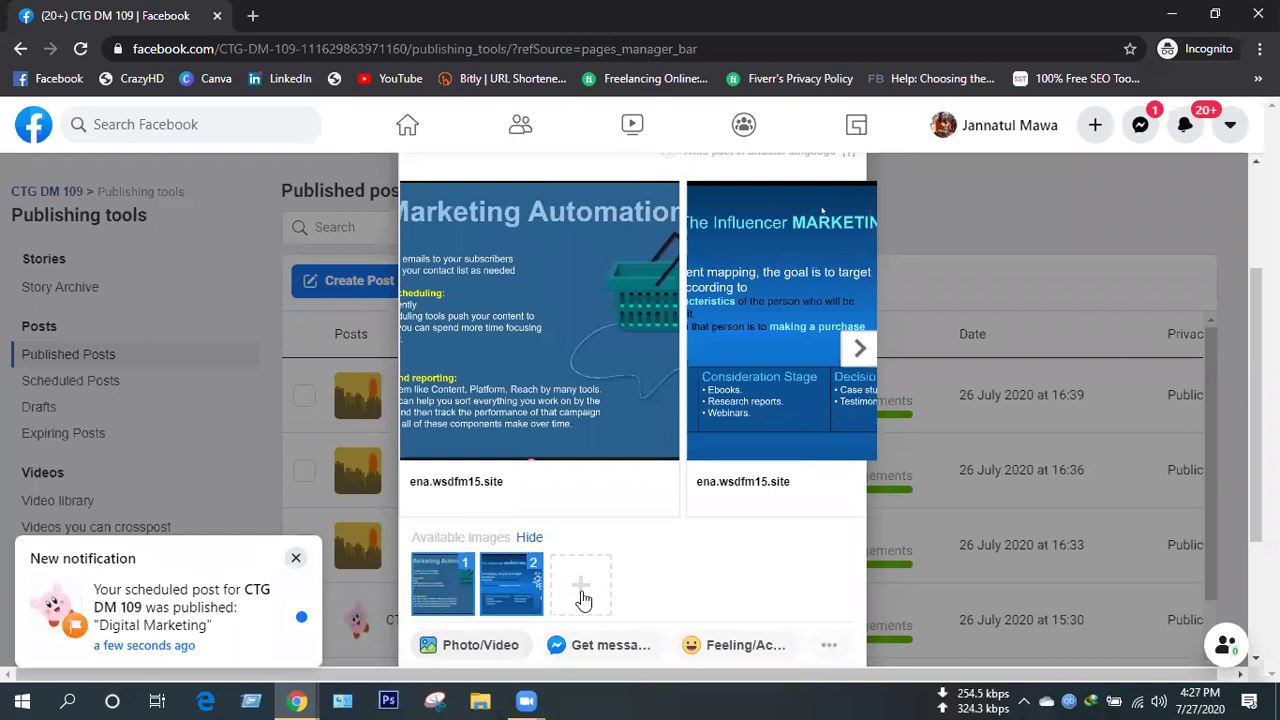
click(584, 598)
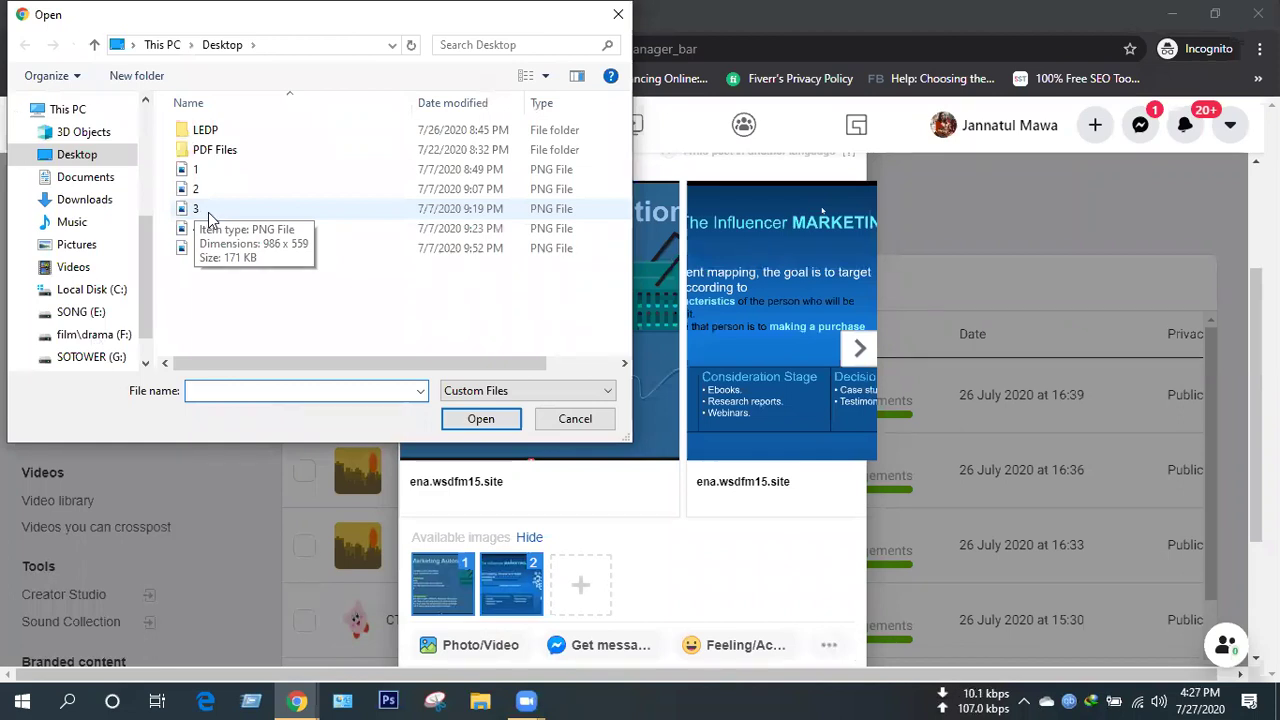
click(210, 219)
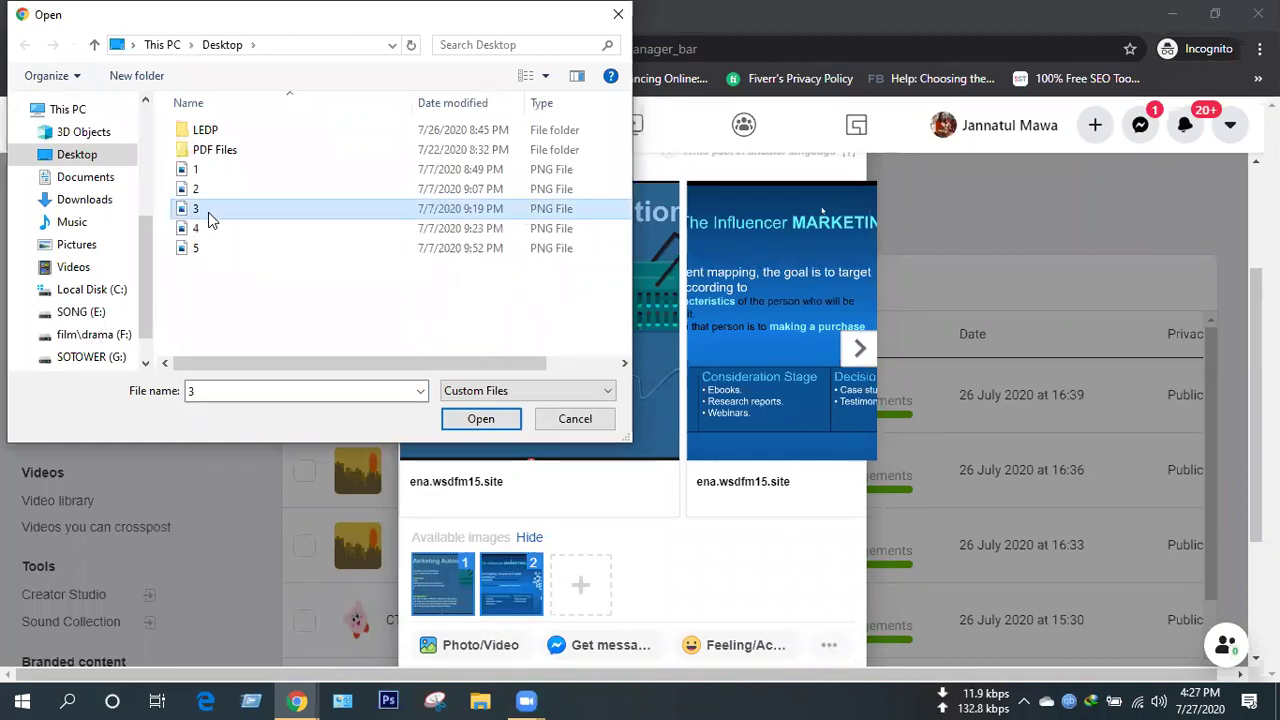
click(495, 420)
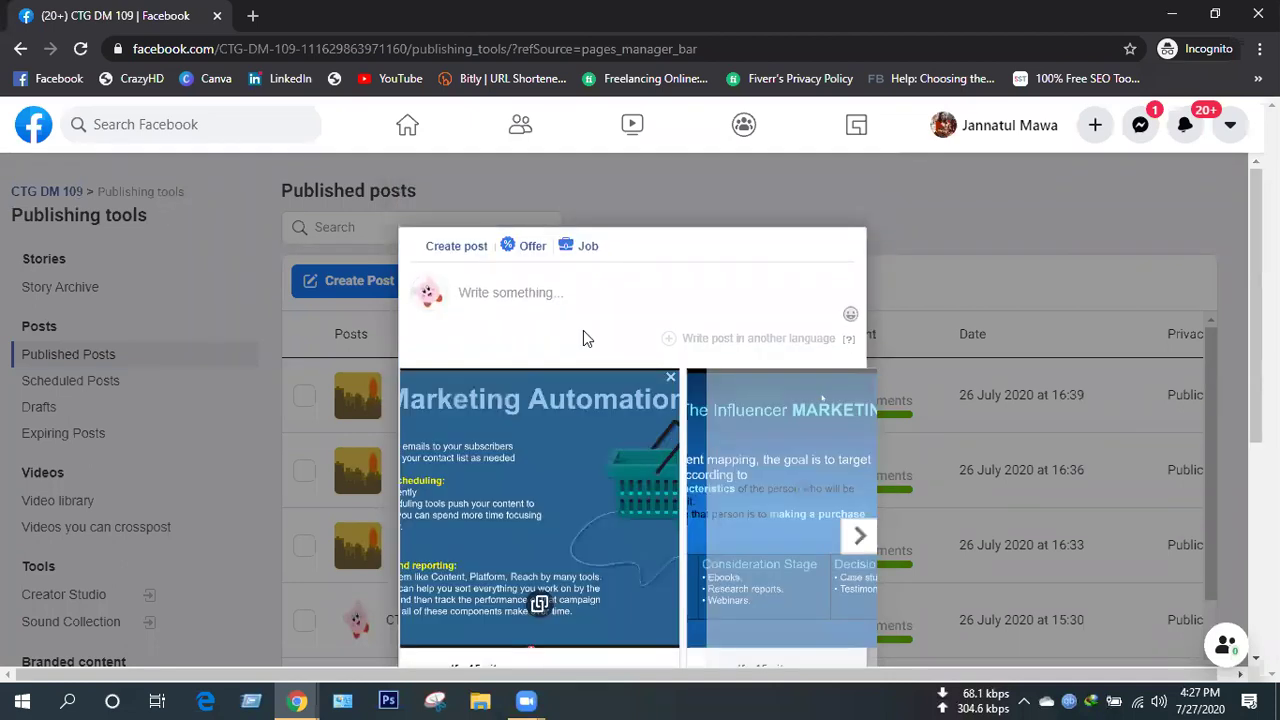
Write "Digital Marketing" as the post text and share the carousel post immediately.
click(536, 289)
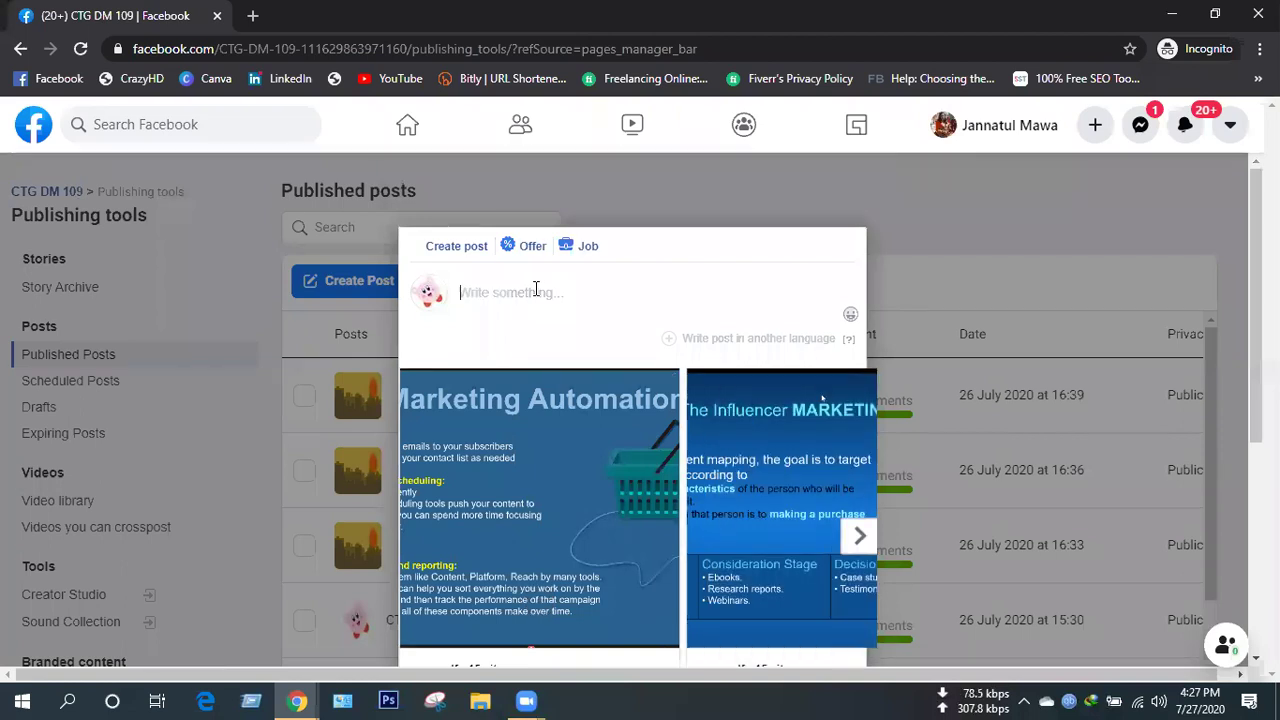
text(D)
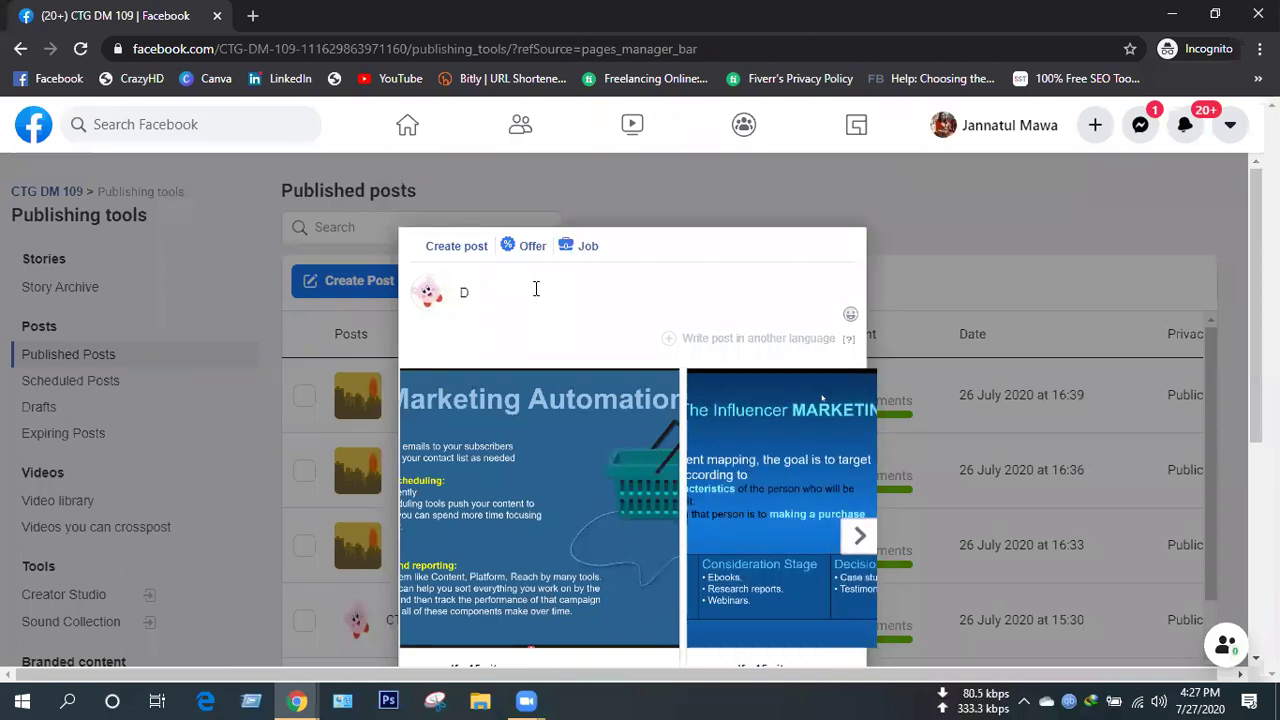
text(igital)
text(M)
text(arke)
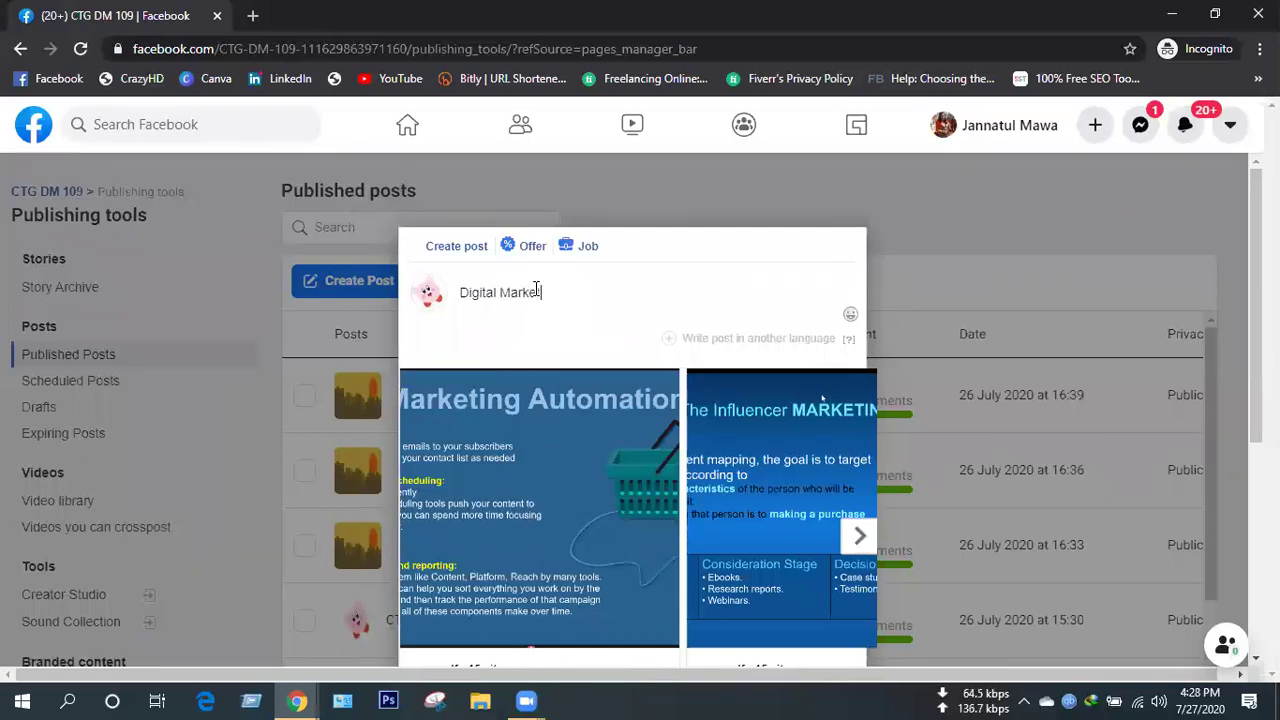
text(ting)
scroll(628, 313, down, 2)
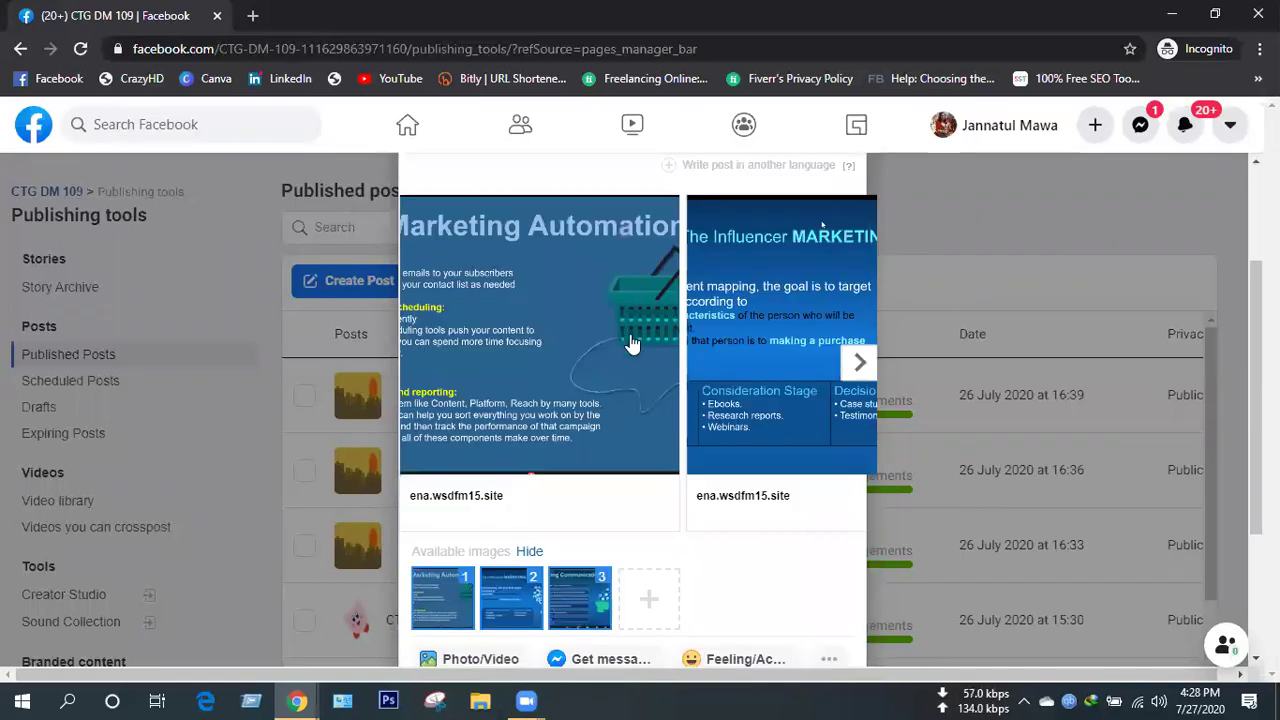
scroll(680, 412, down, 2)
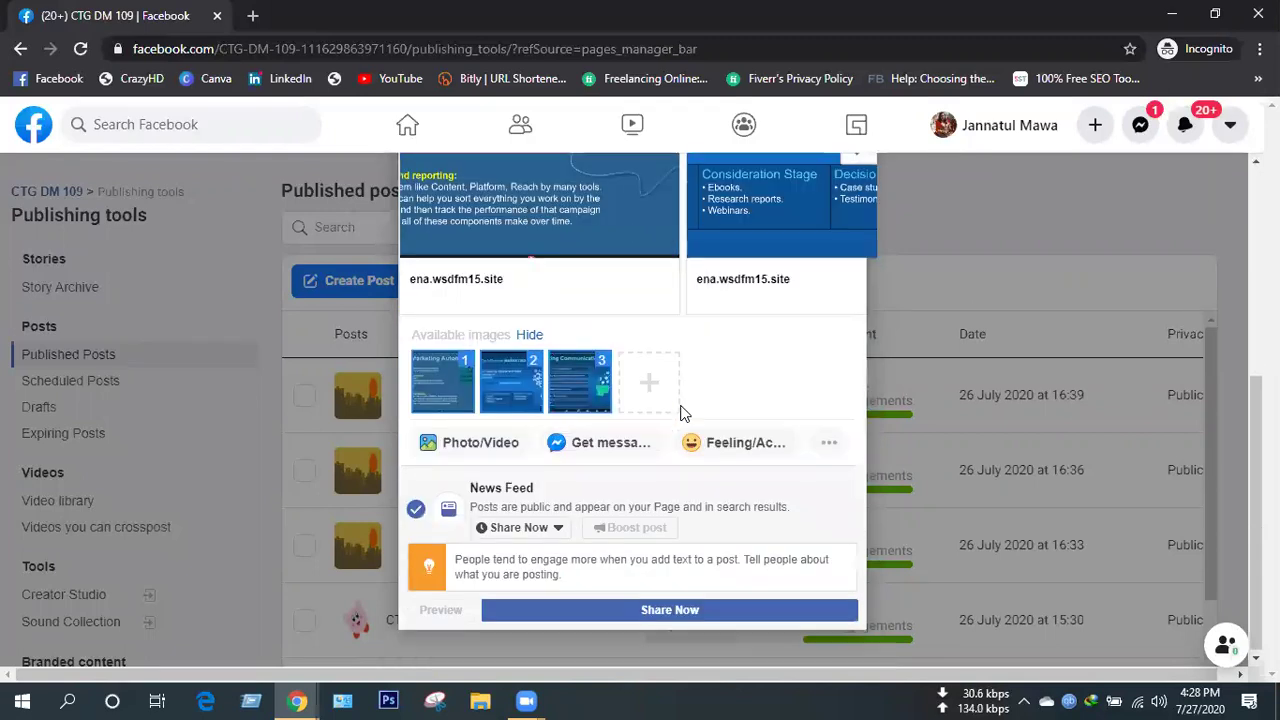
click(663, 610)
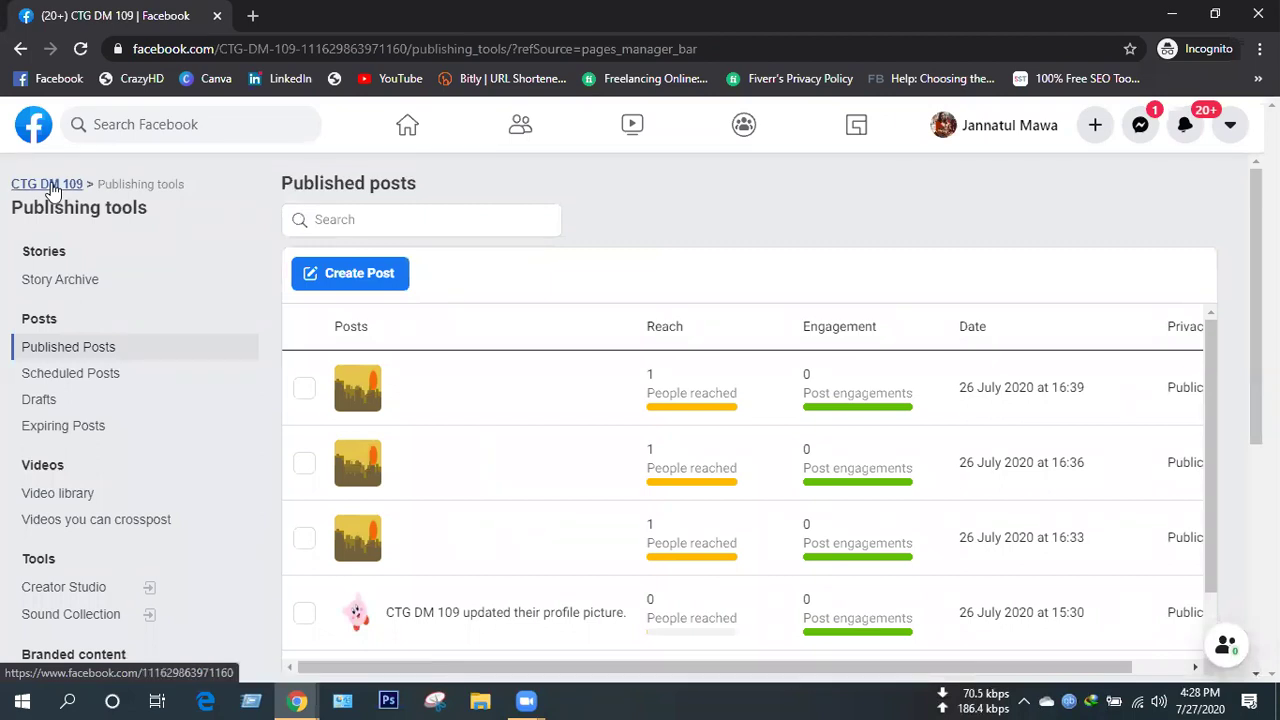
Open the CTG DM 109 page, look for the new carousel post in its feed and reload the page.
click(58, 190)
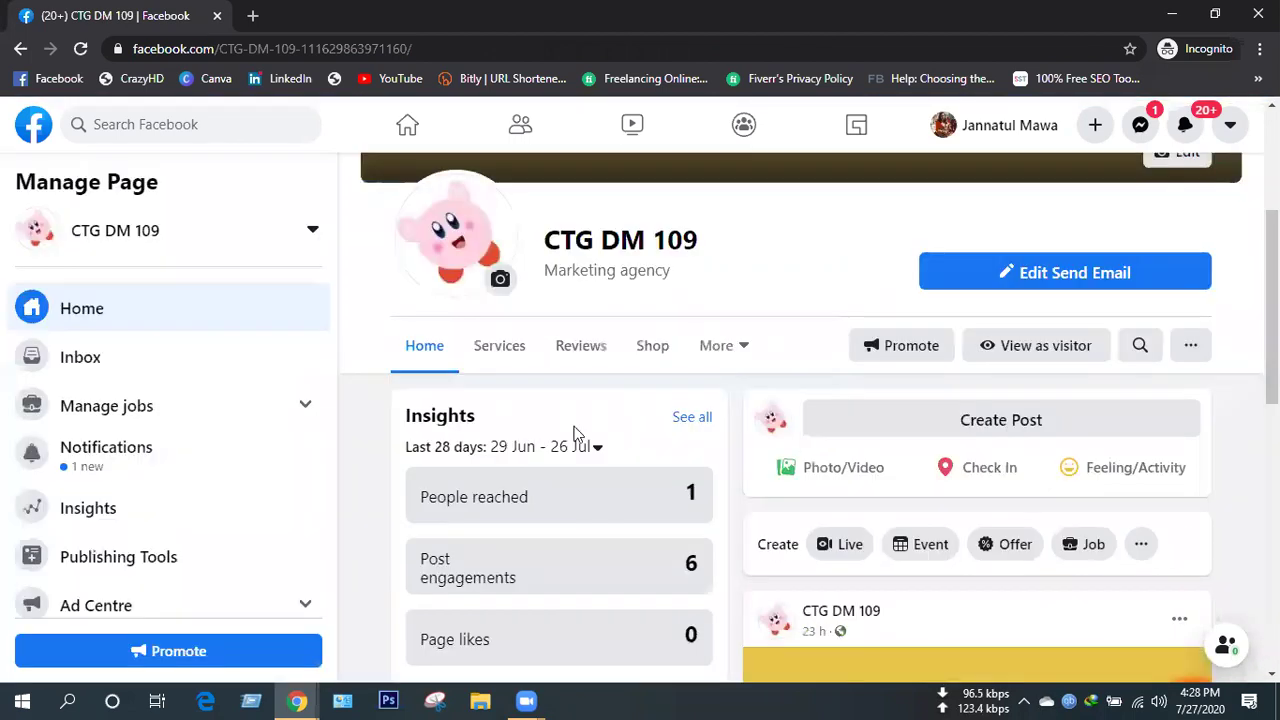
scroll(572, 430, down, 3)
scroll(572, 435, down, 2)
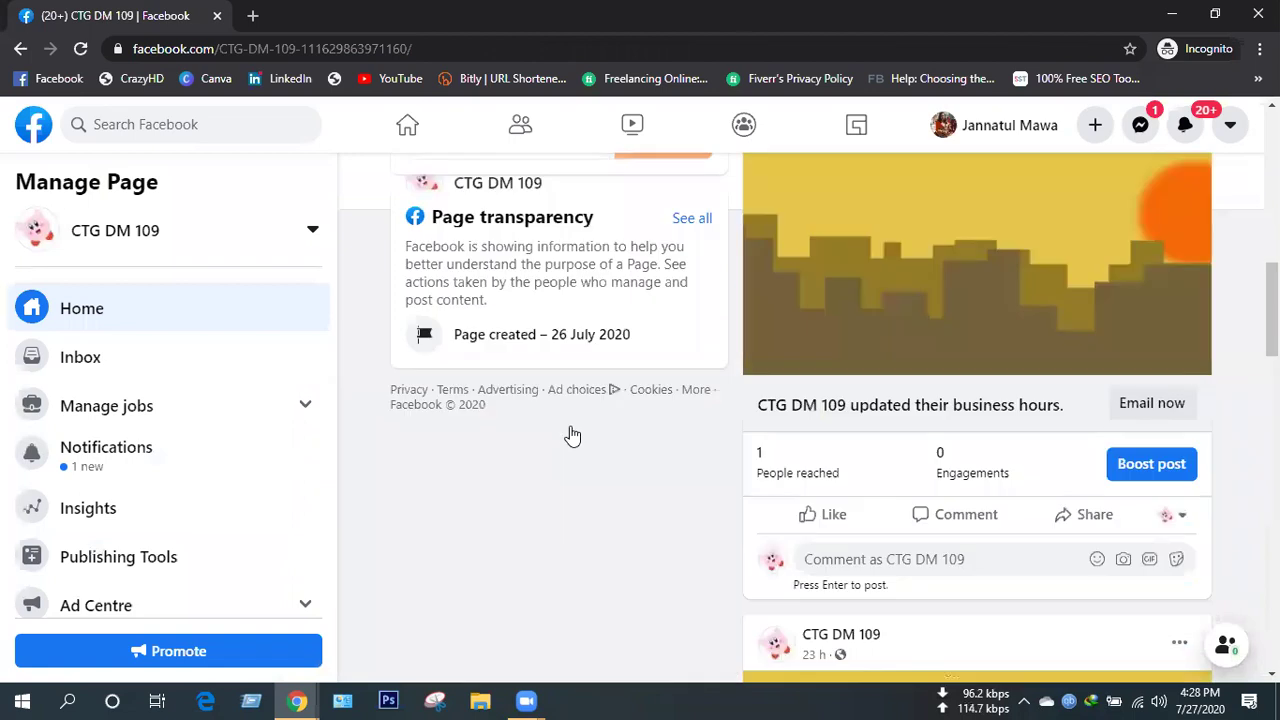
scroll(572, 436, up, 3)
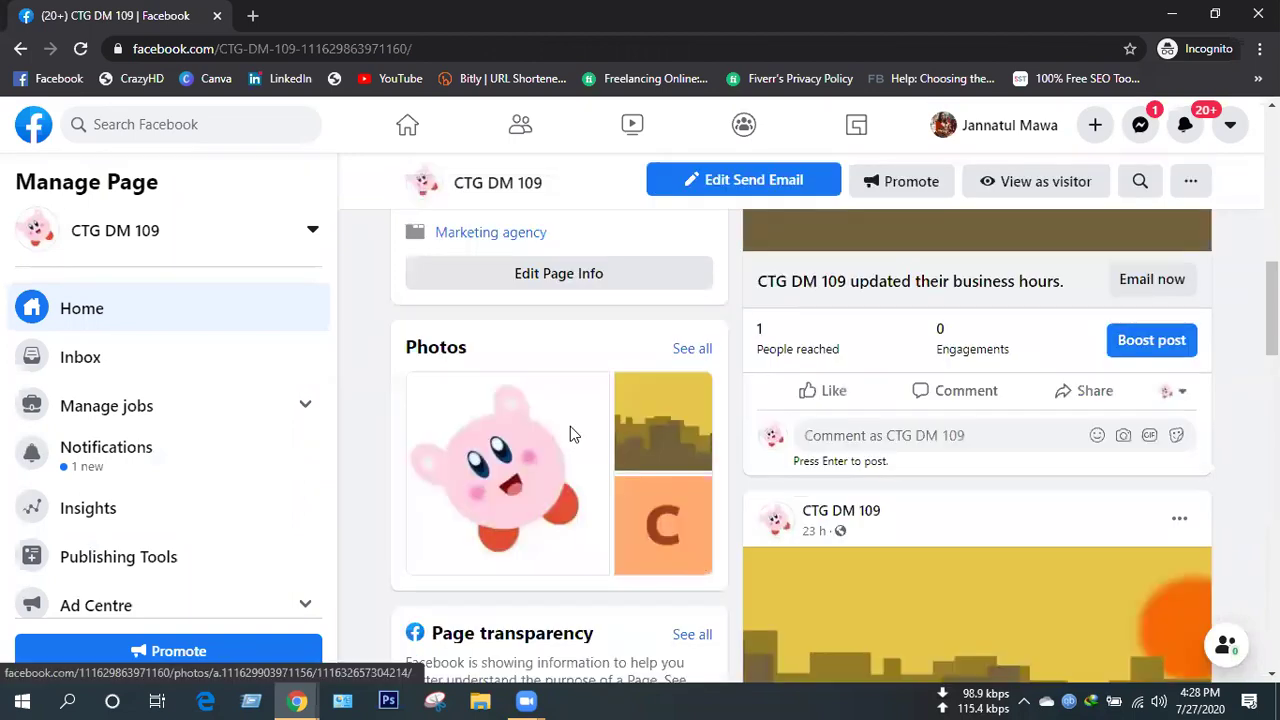
scroll(570, 433, down, 1)
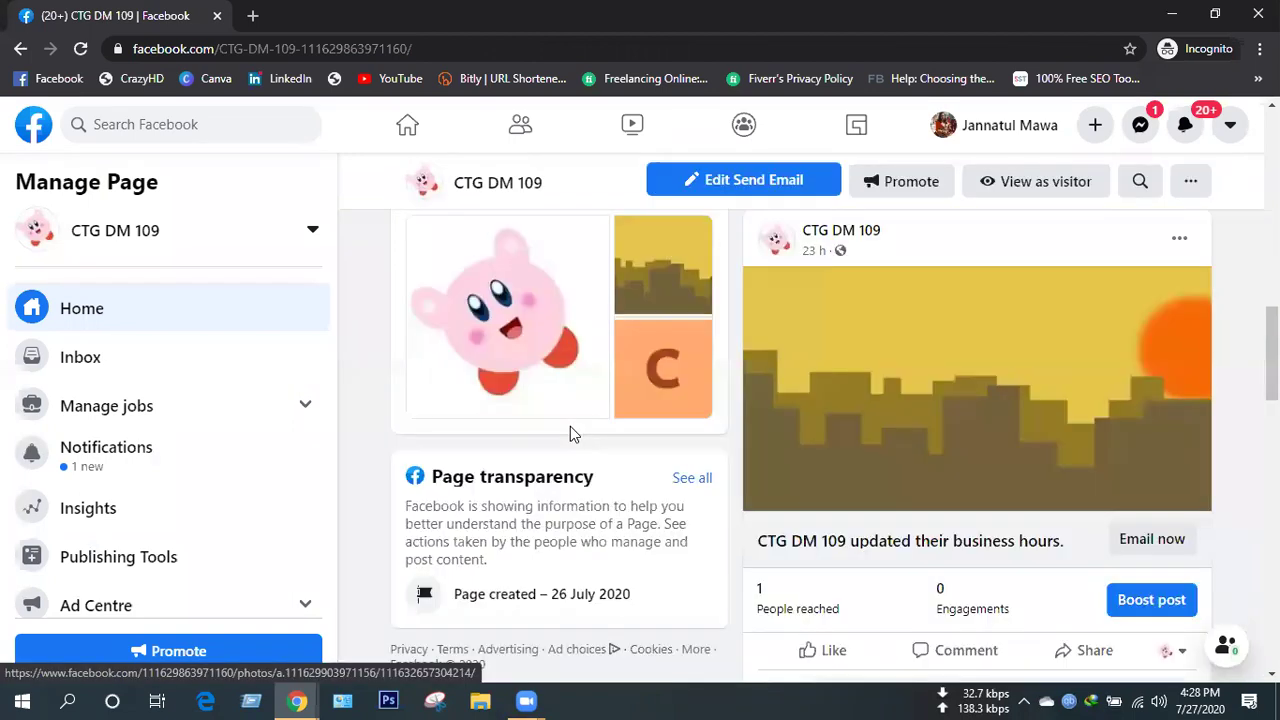
click(81, 48)
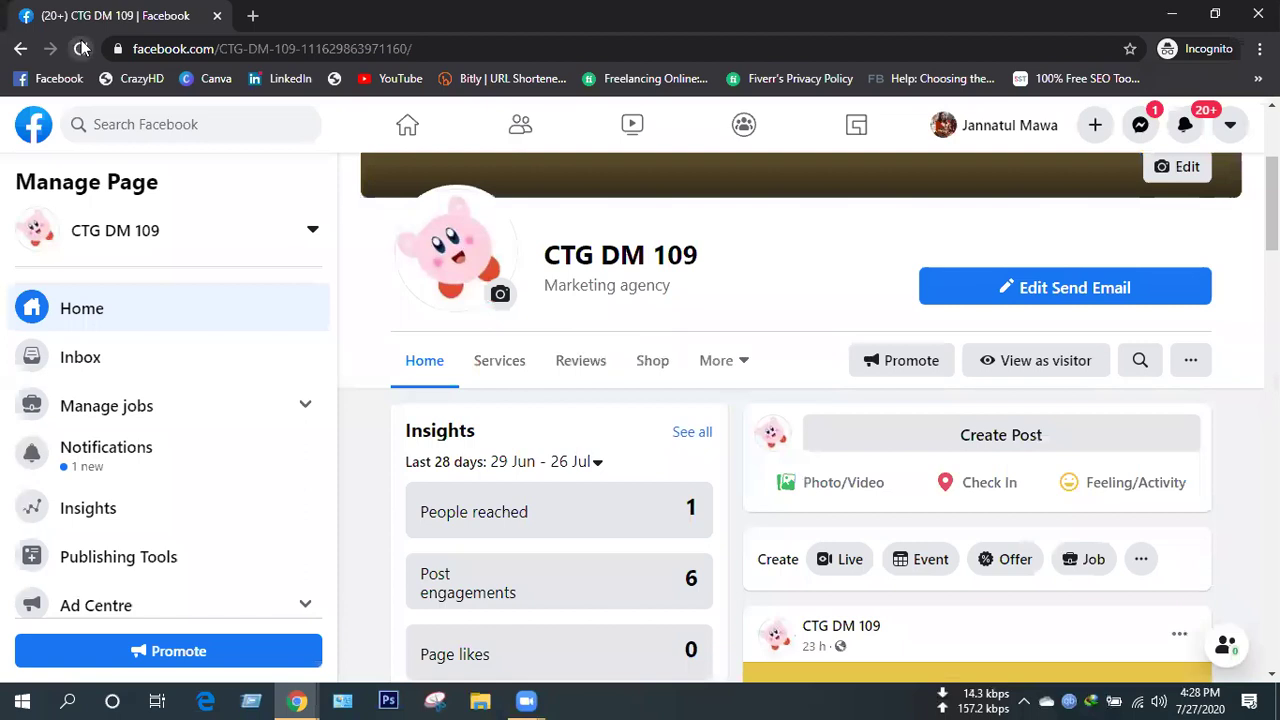
click(81, 48)
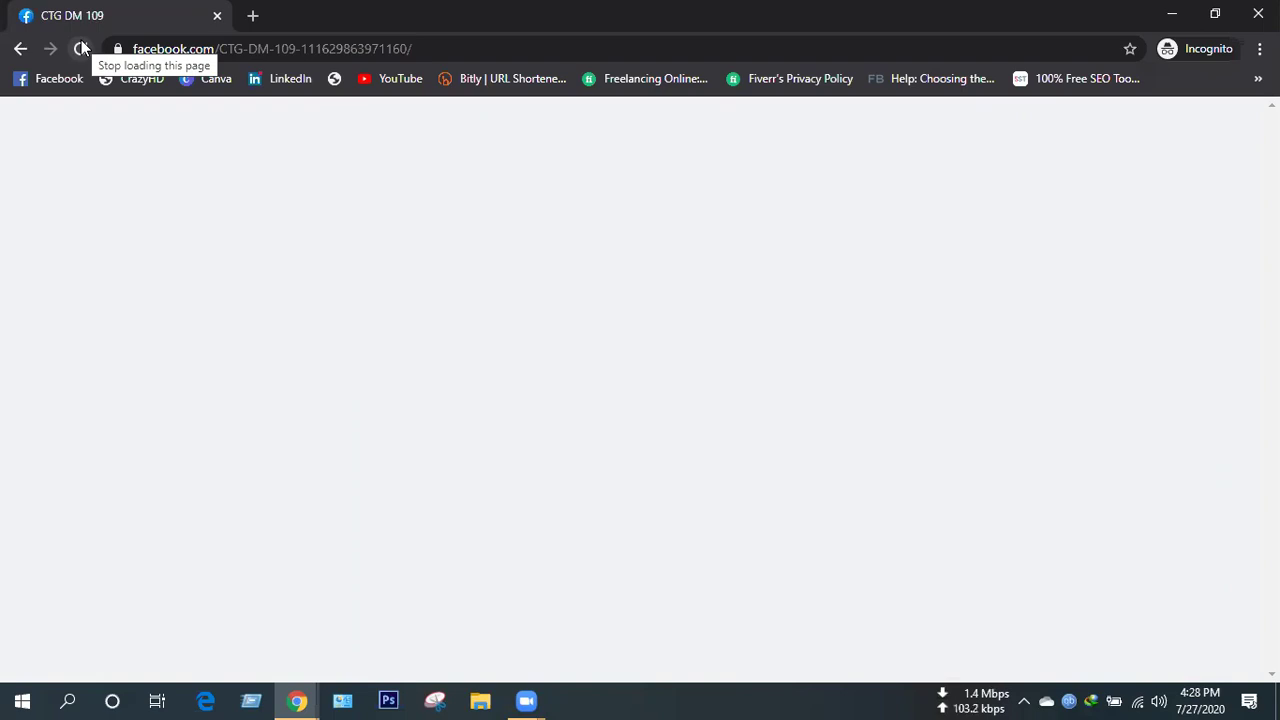
click(82, 48)
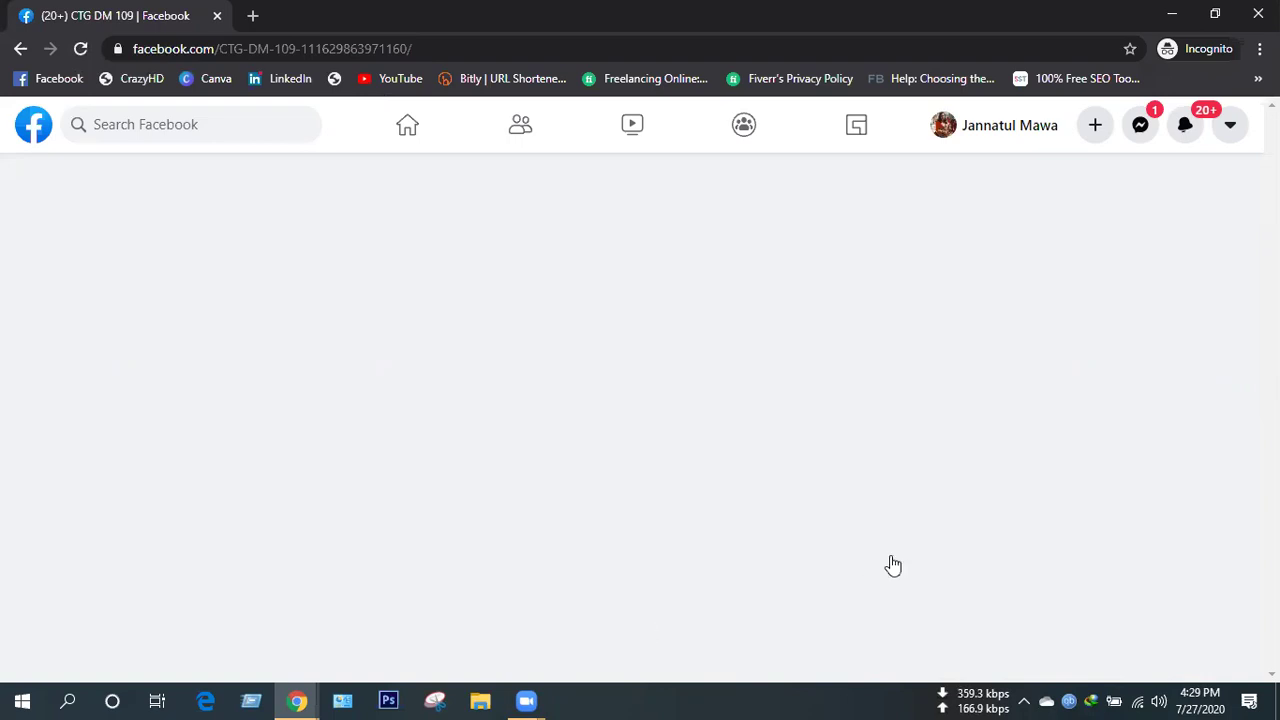
Examine the published Digital Marketing post and advance through its carousel cards to the third image.
scroll(762, 462, down, 3)
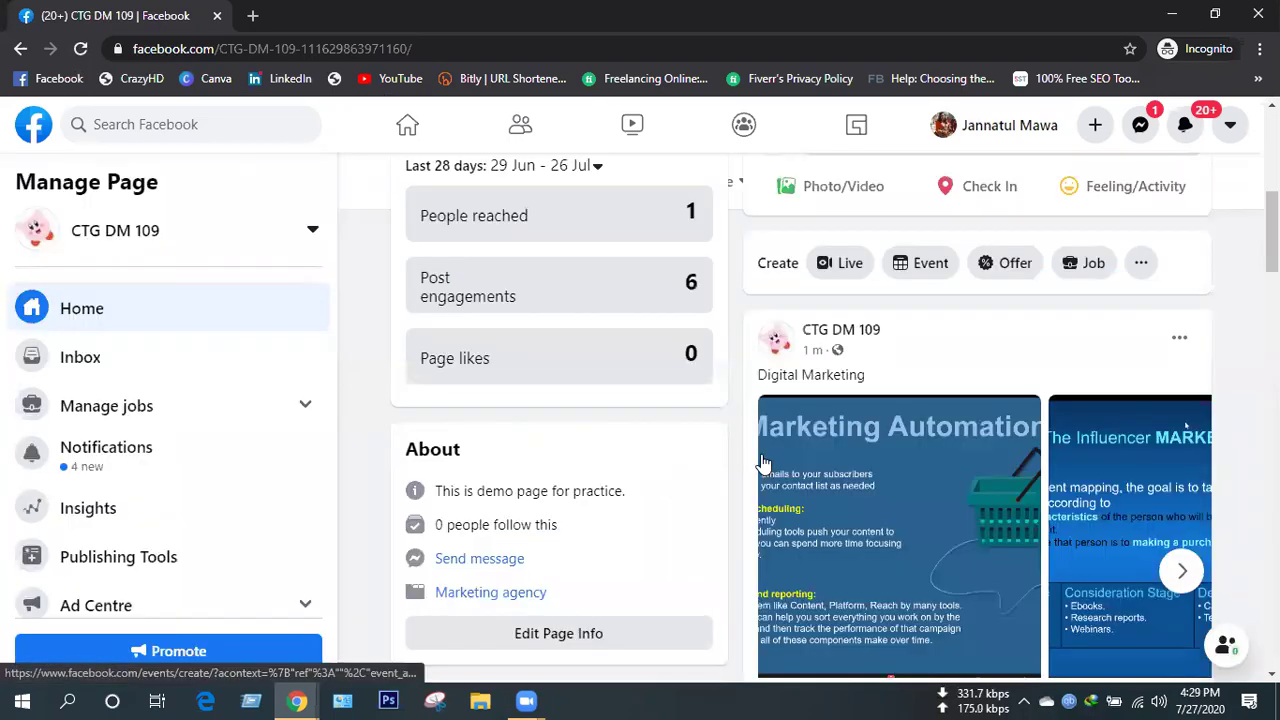
scroll(1008, 492, down, 2)
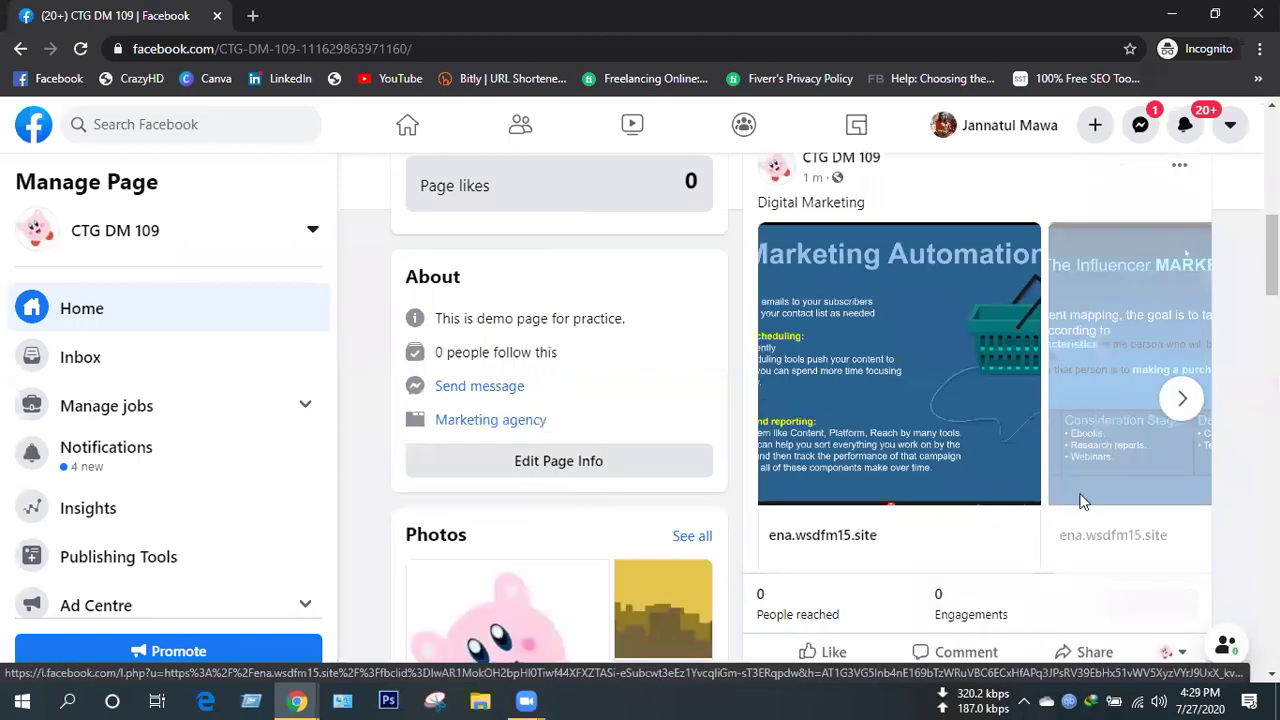
scroll(1080, 500, down, 1)
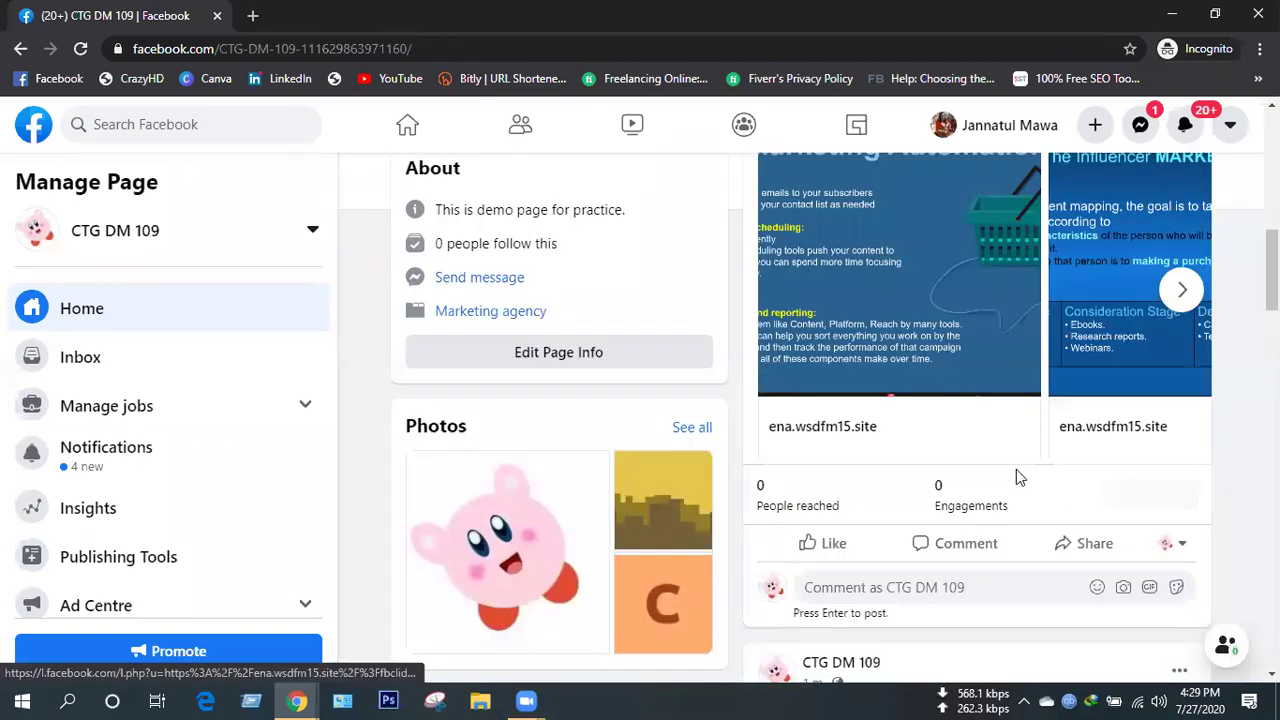
scroll(1194, 485, up, 2)
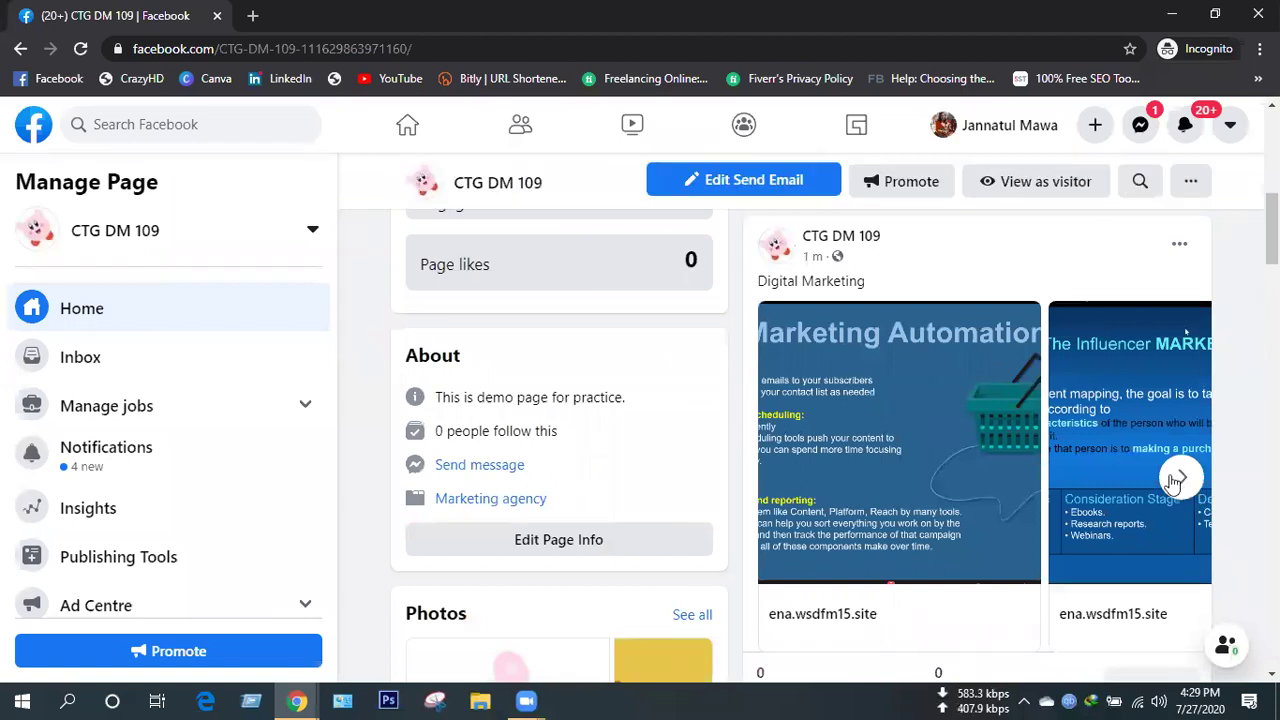
click(1183, 479)
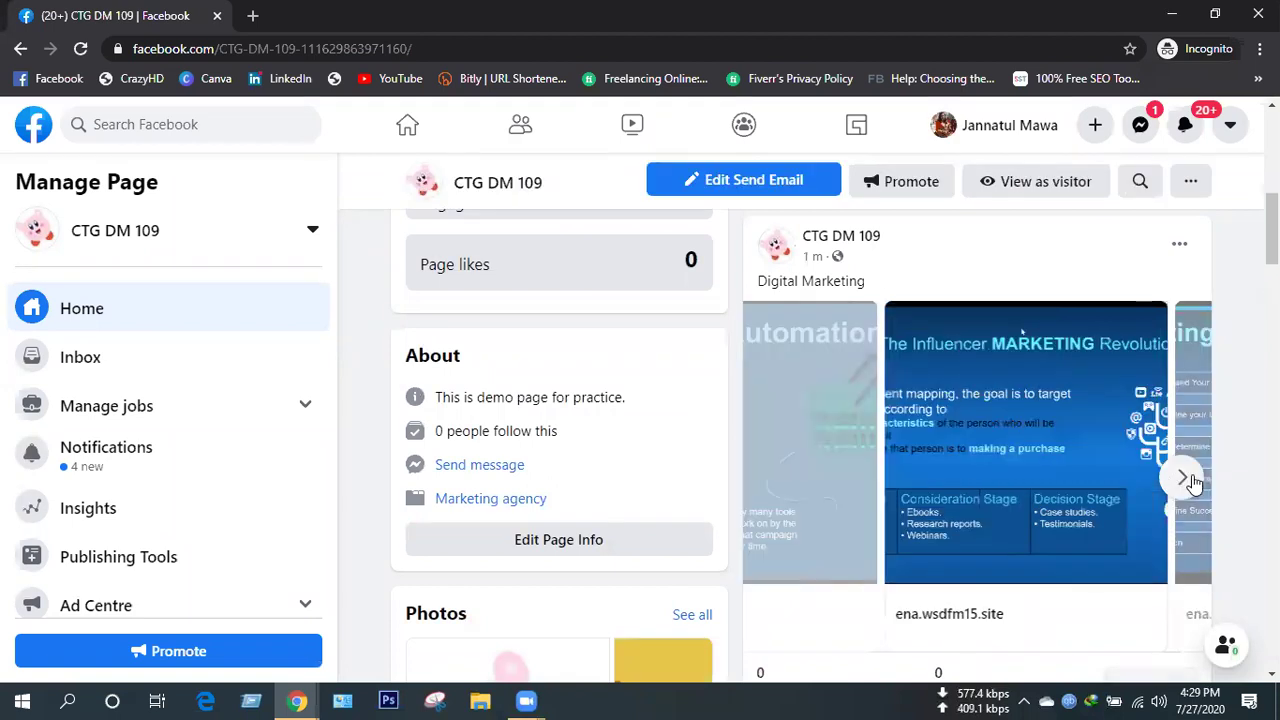
click(1189, 479)
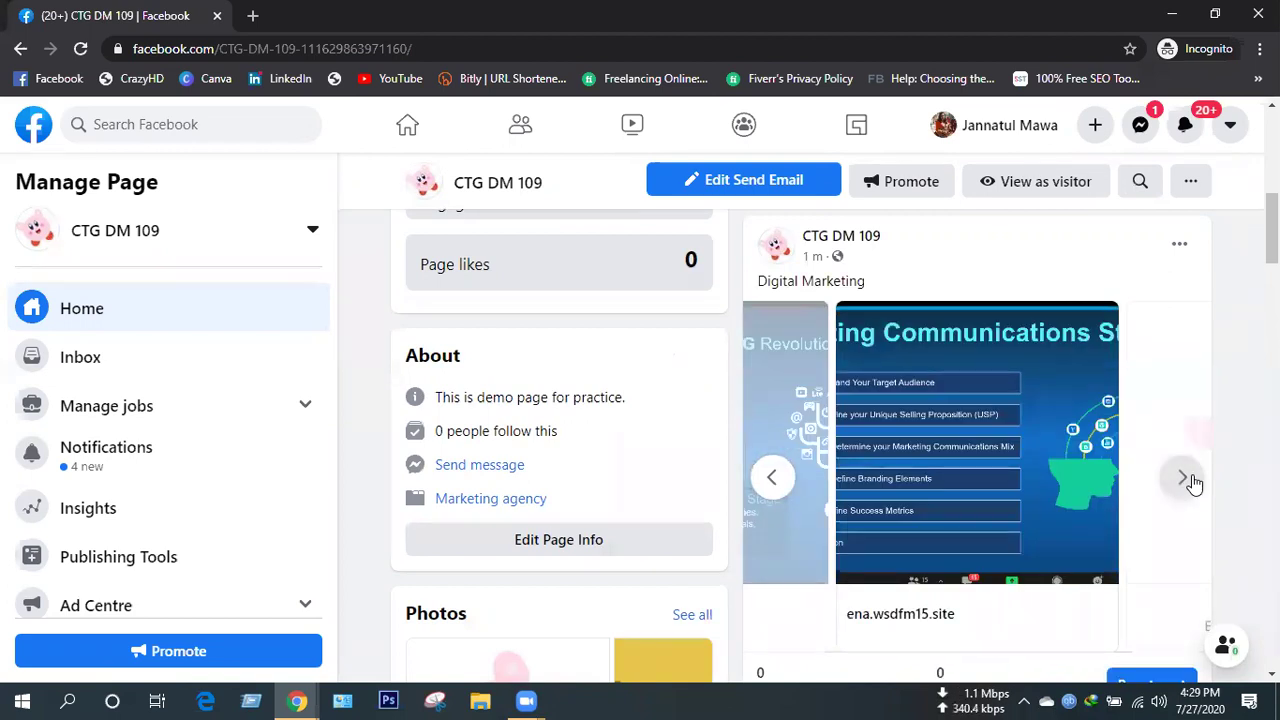
Advance the Digital Marketing carousel to its final link card and examine the post and its destination link in the page's feed.
click(1190, 479)
scroll(1006, 471, down, 3)
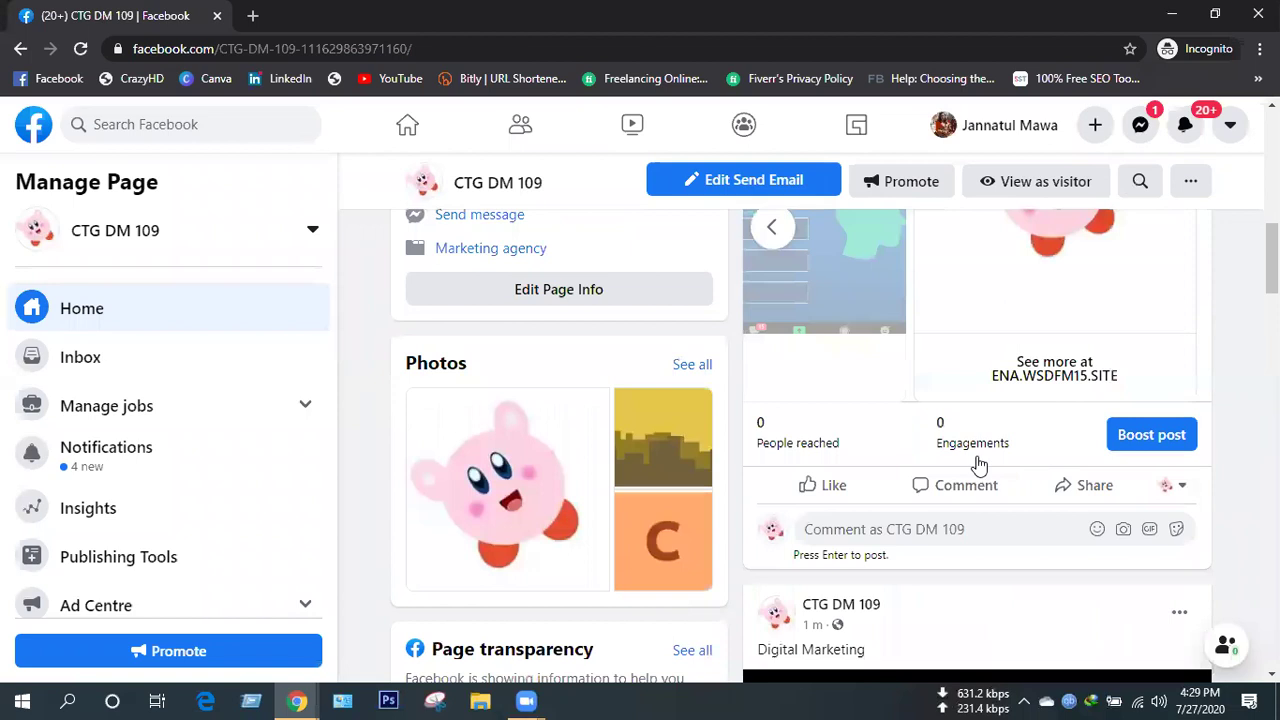
scroll(817, 434, up, 1)
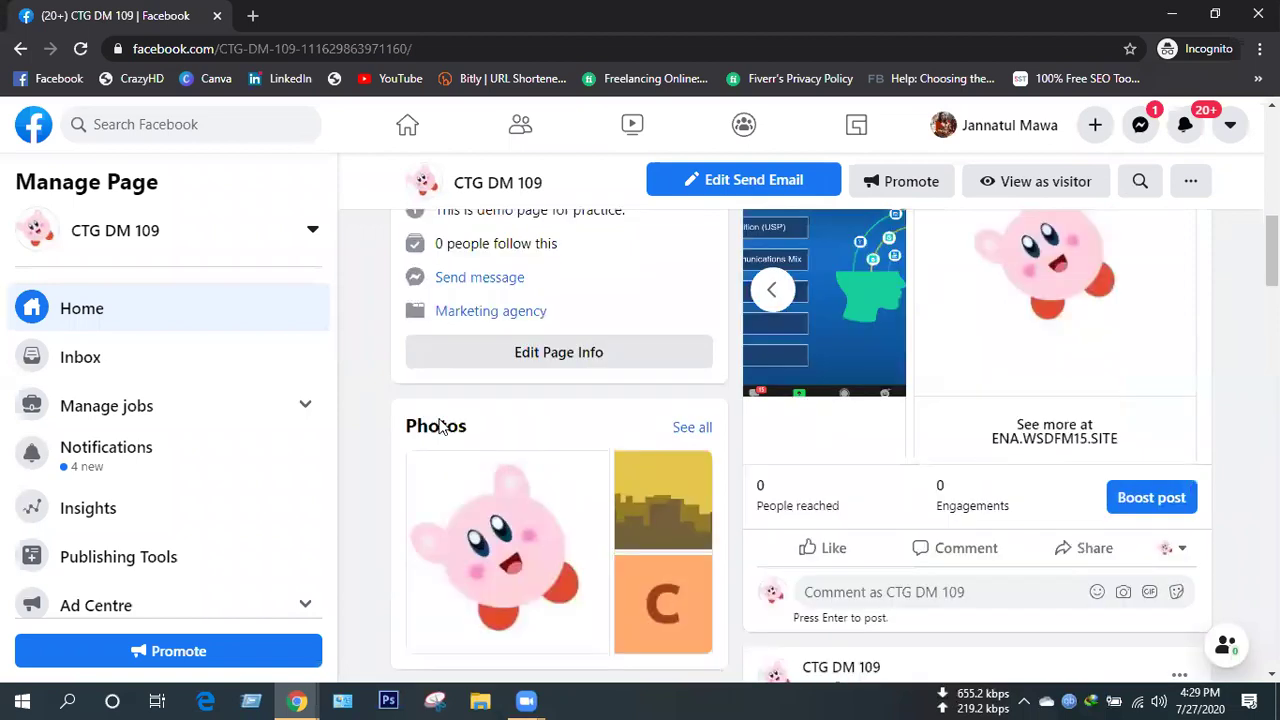
scroll(445, 428, up, 6)
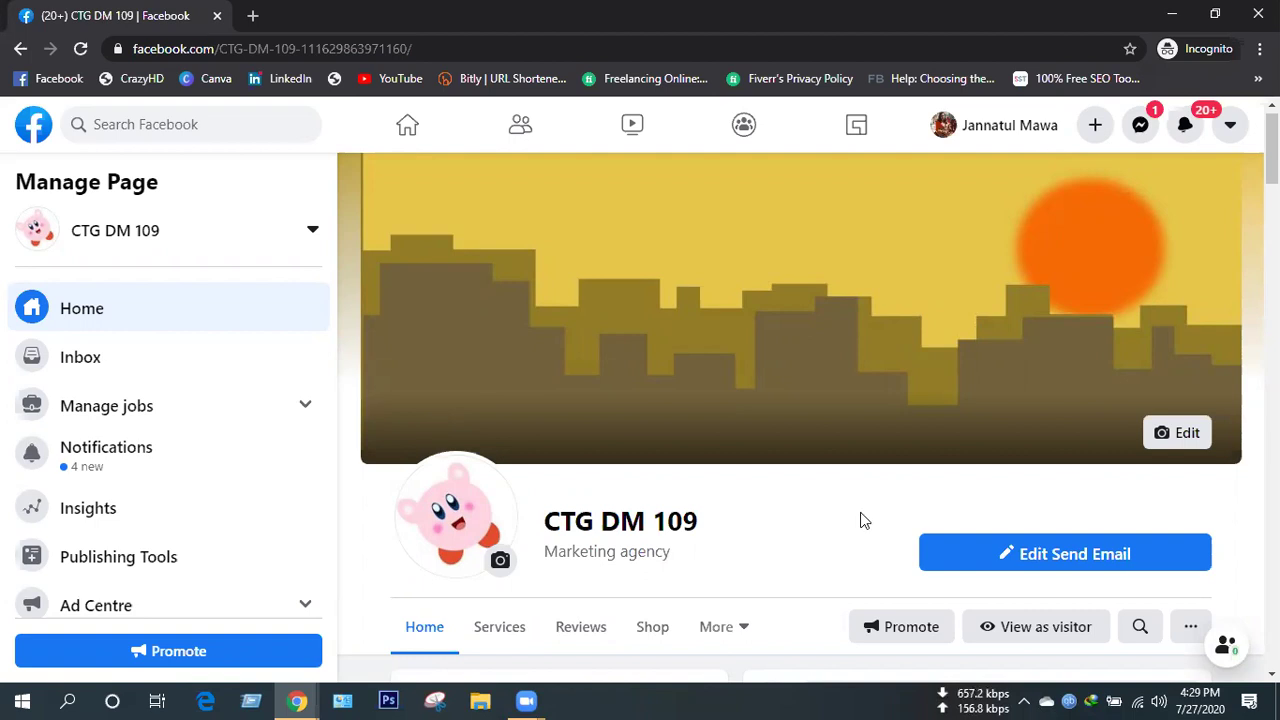
scroll(864, 520, down, 5)
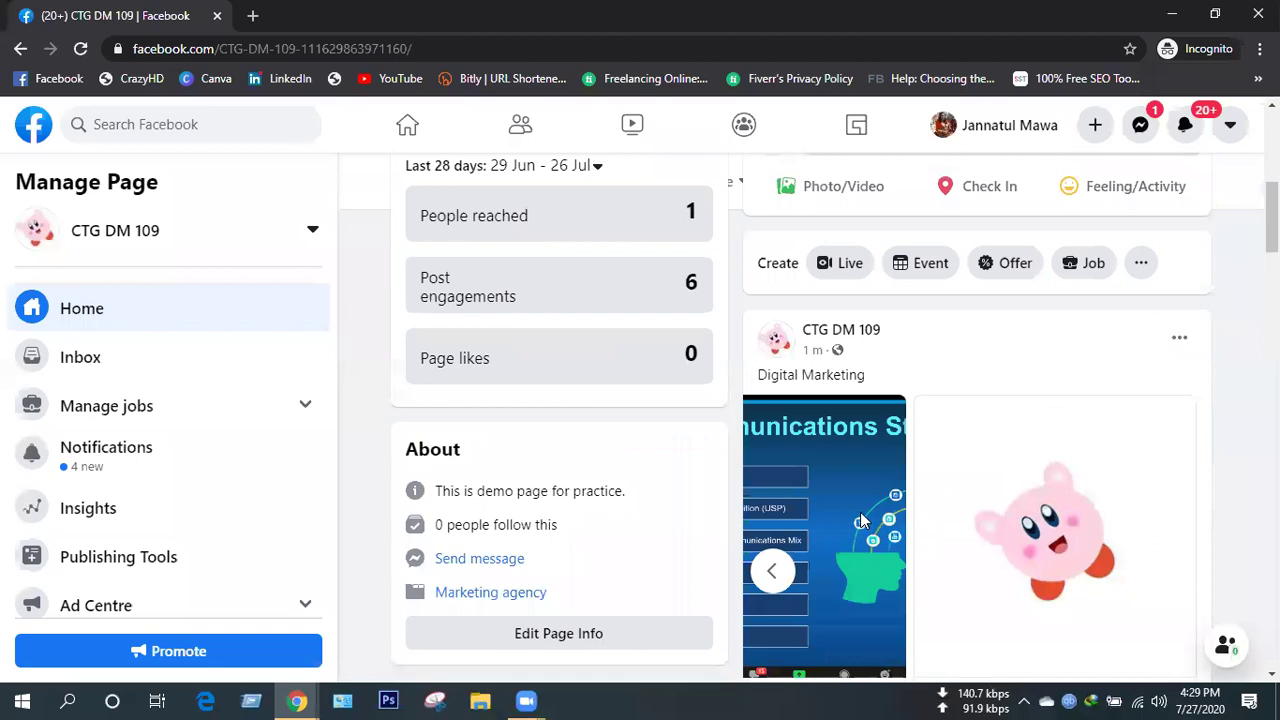
scroll(860, 515, up, 5)
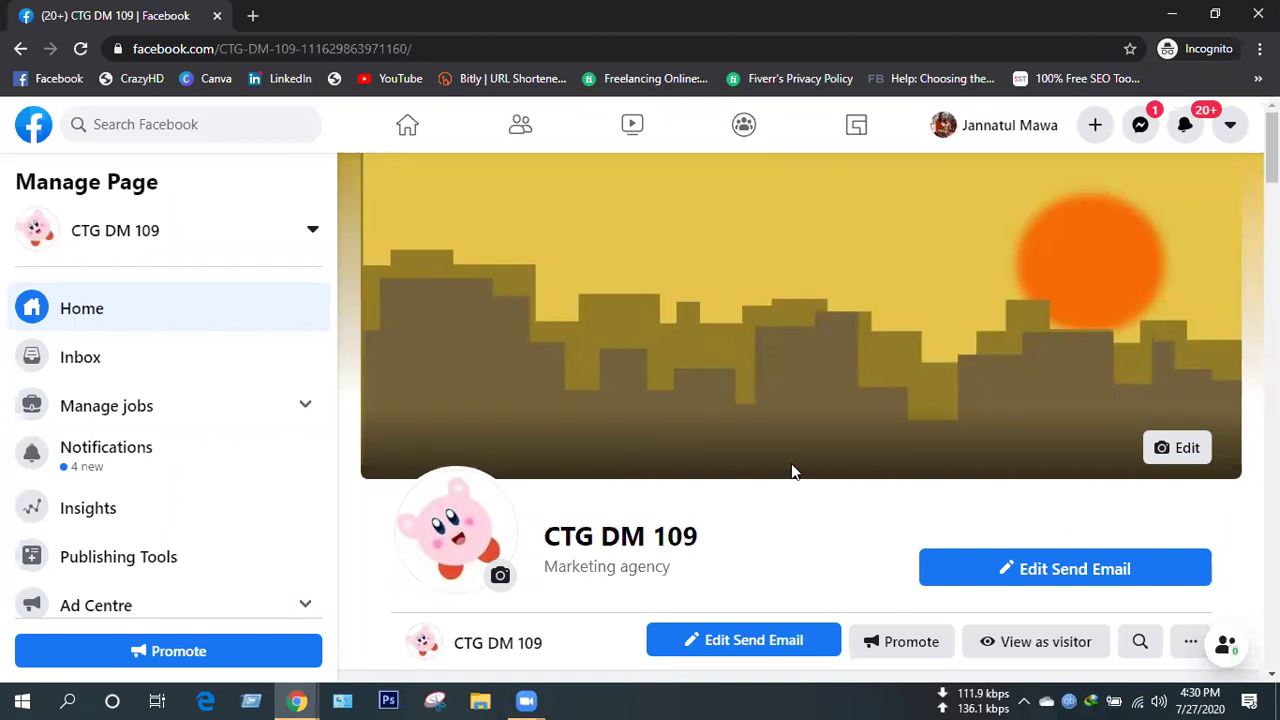
scroll(793, 470, down, 5)
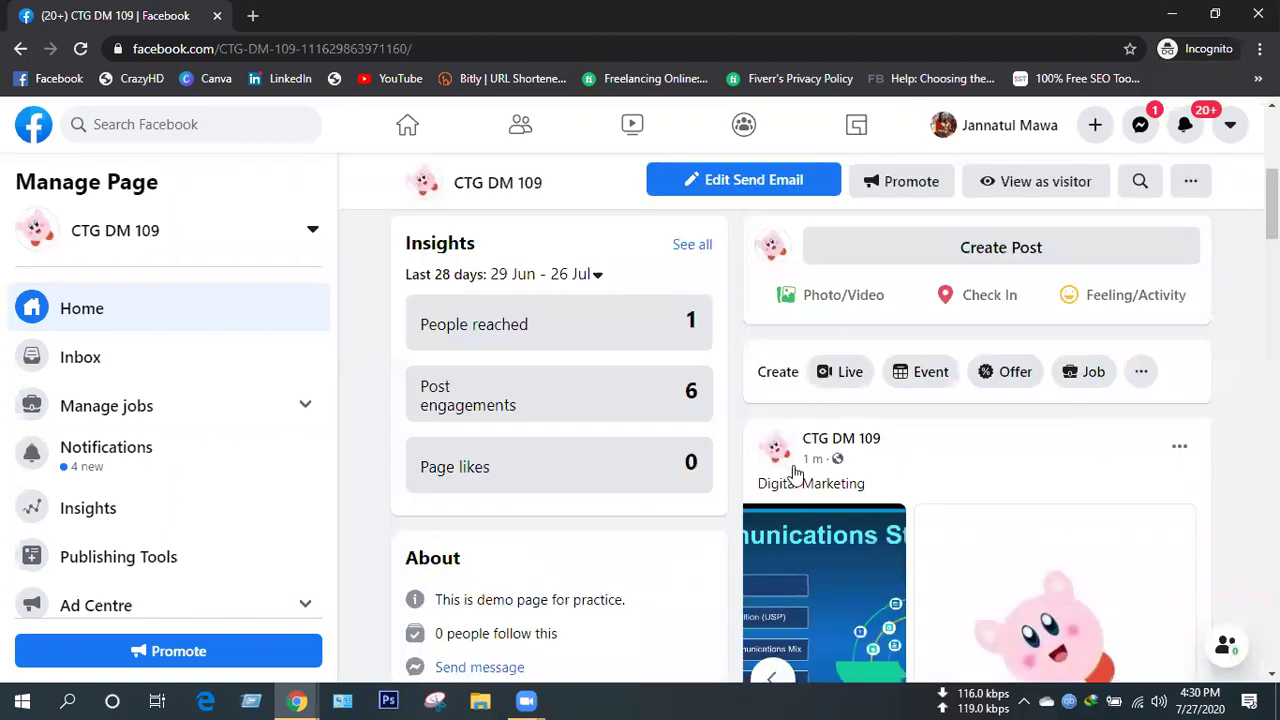
scroll(708, 392, down, 5)
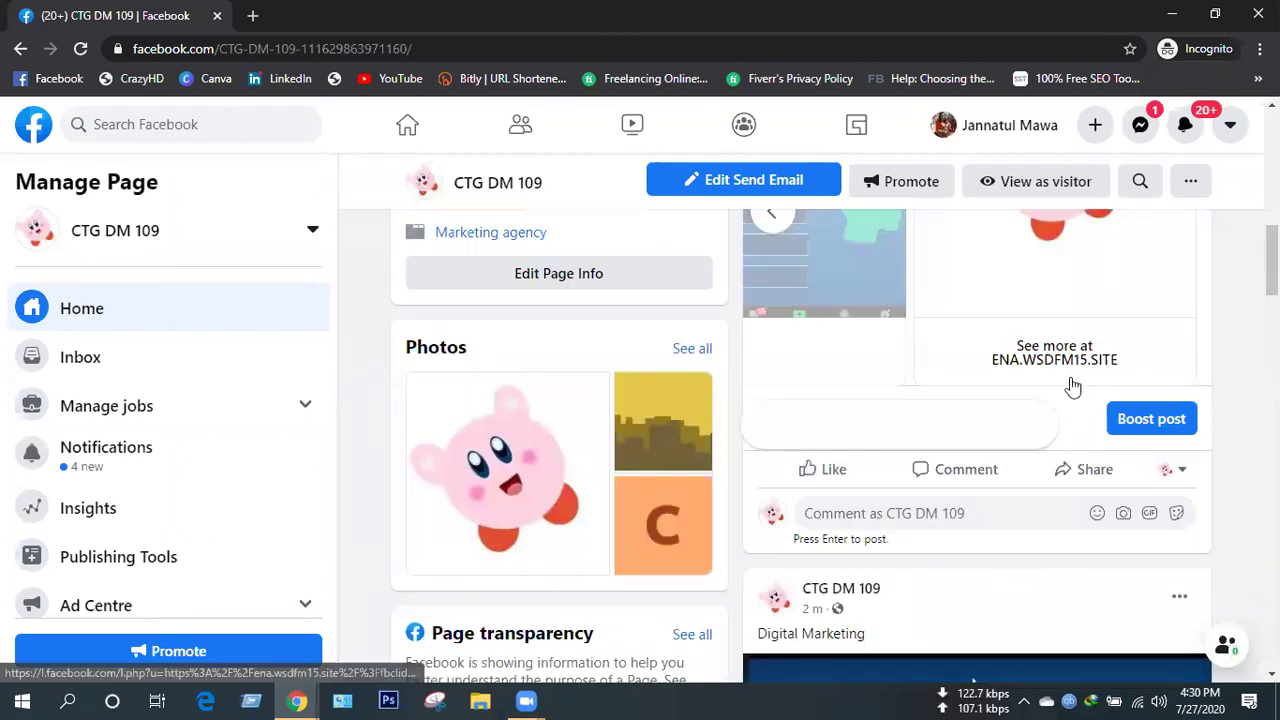
scroll(1052, 331, up, 2)
scroll(1017, 466, down, 1)
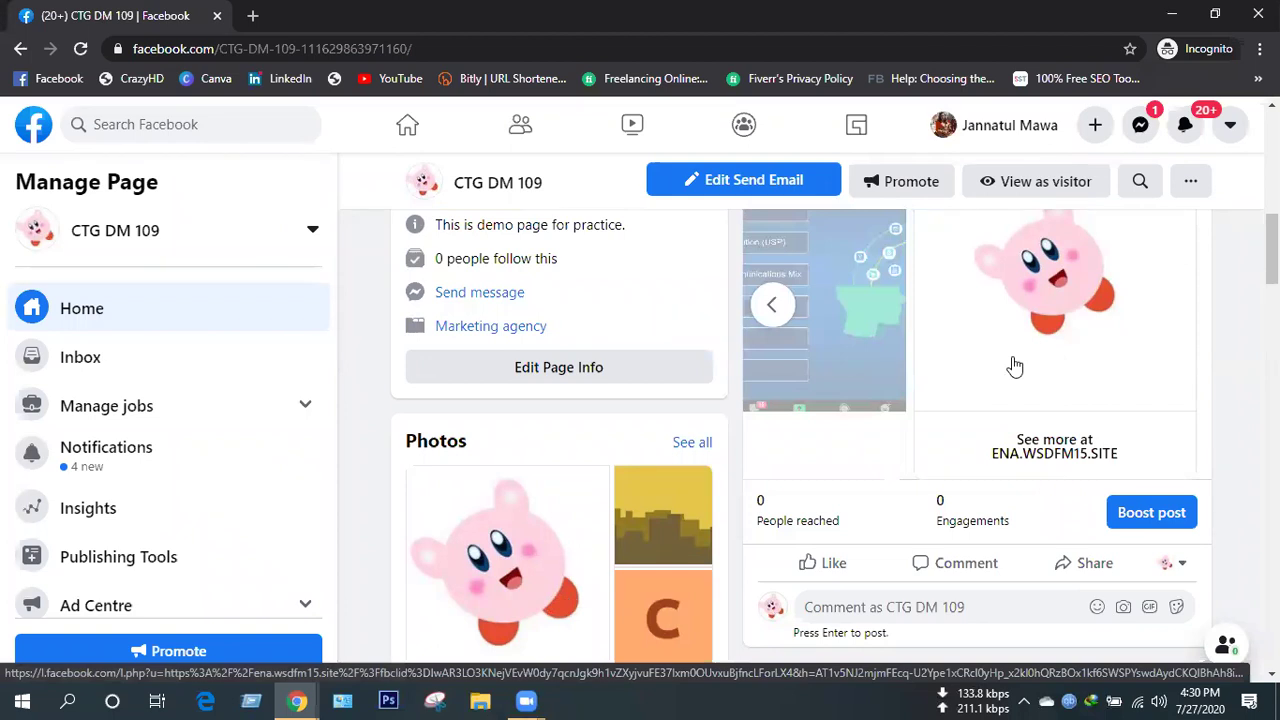
scroll(1070, 418, up, 1)
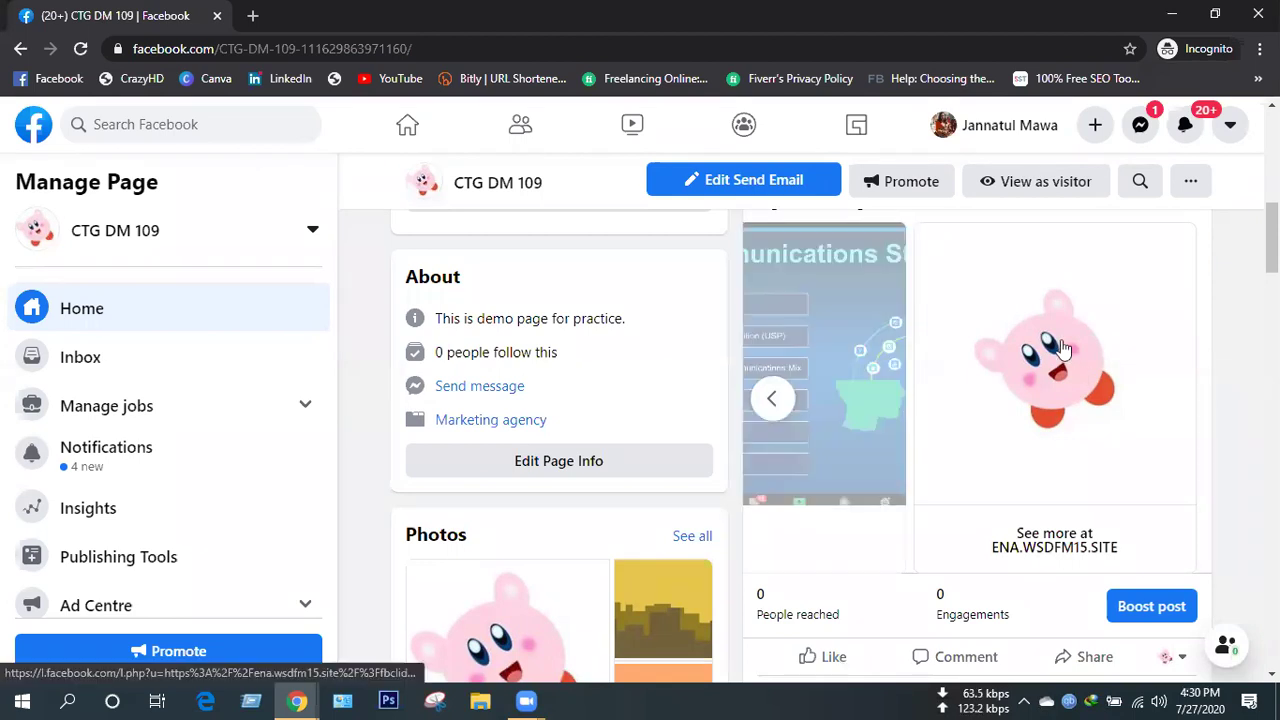
scroll(1052, 355, down, 2)
scroll(1040, 360, up, 2)
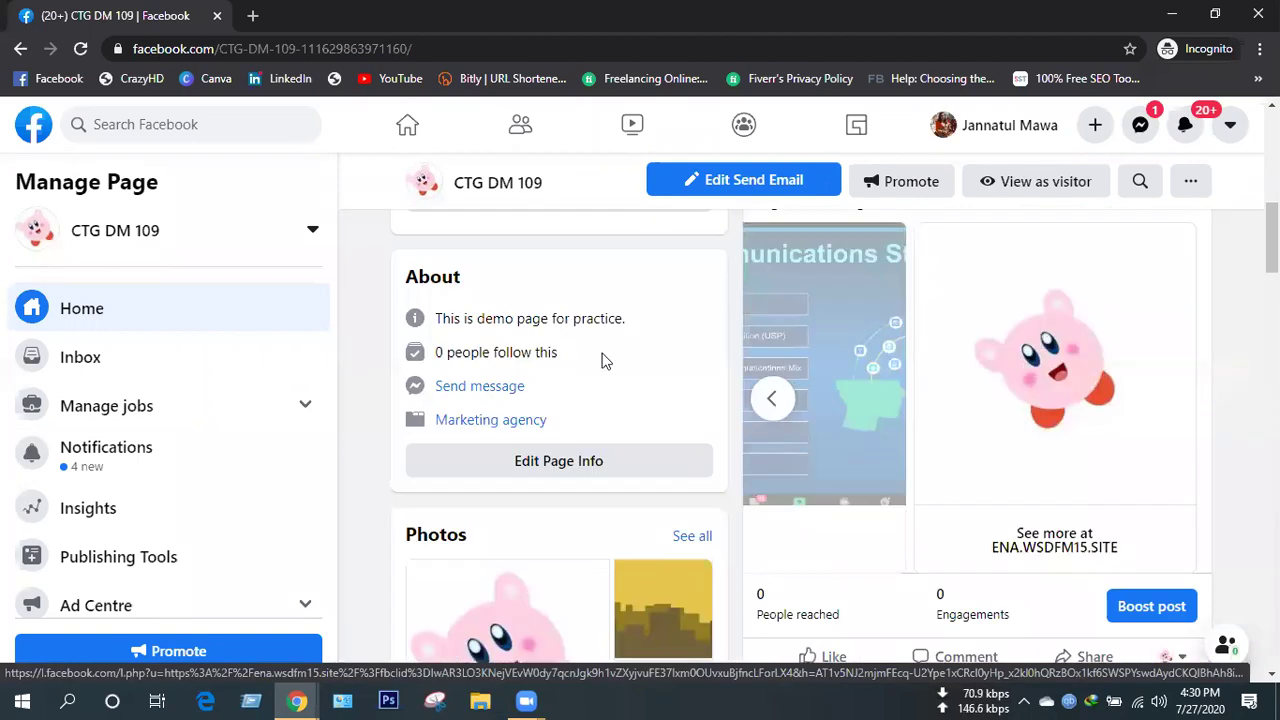
scroll(589, 351, up, 6)
scroll(1071, 474, down, 6)
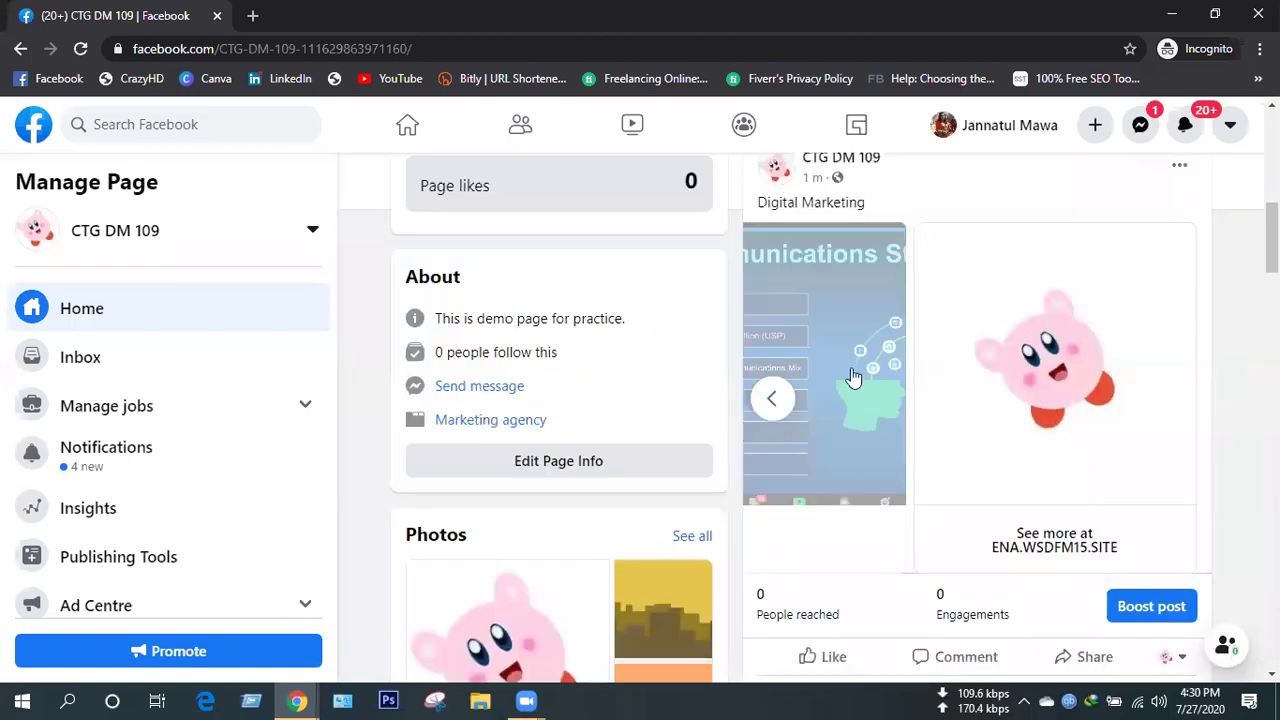
Return the carousel to its first card and look over the card links and the other Digital Marketing post below it.
scroll(853, 377, down, 1)
click(771, 307)
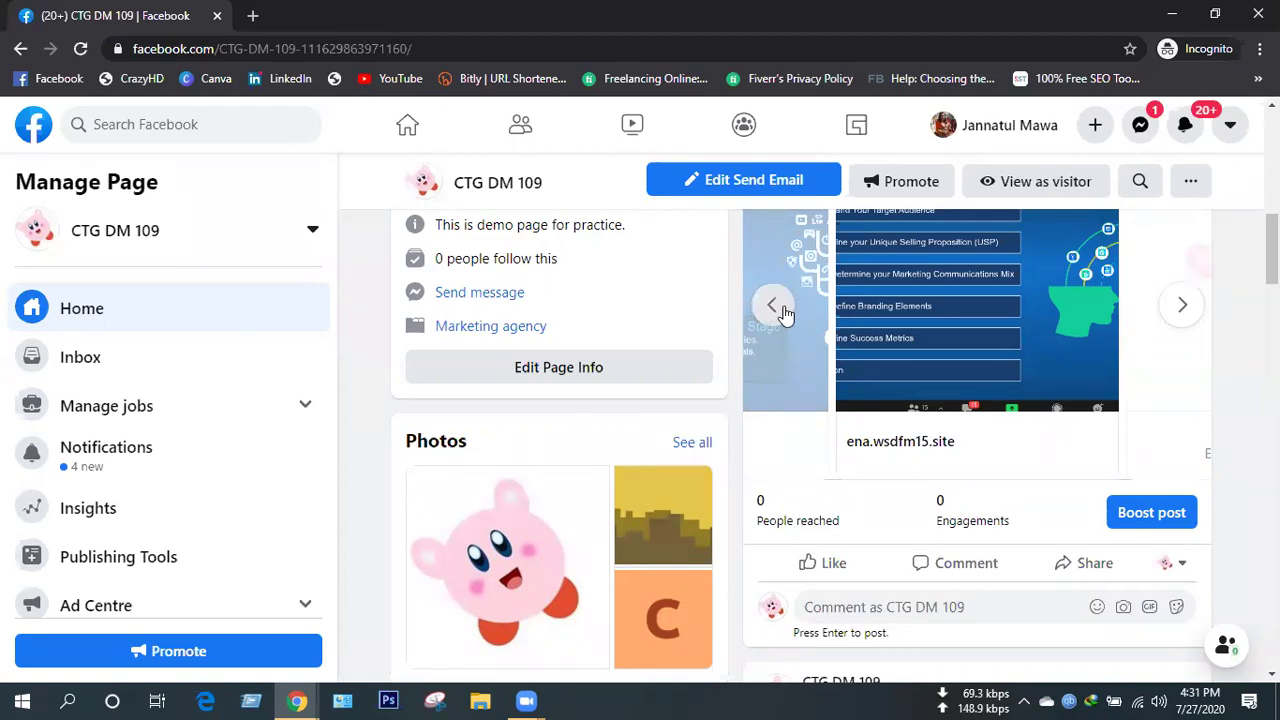
click(775, 306)
click(783, 312)
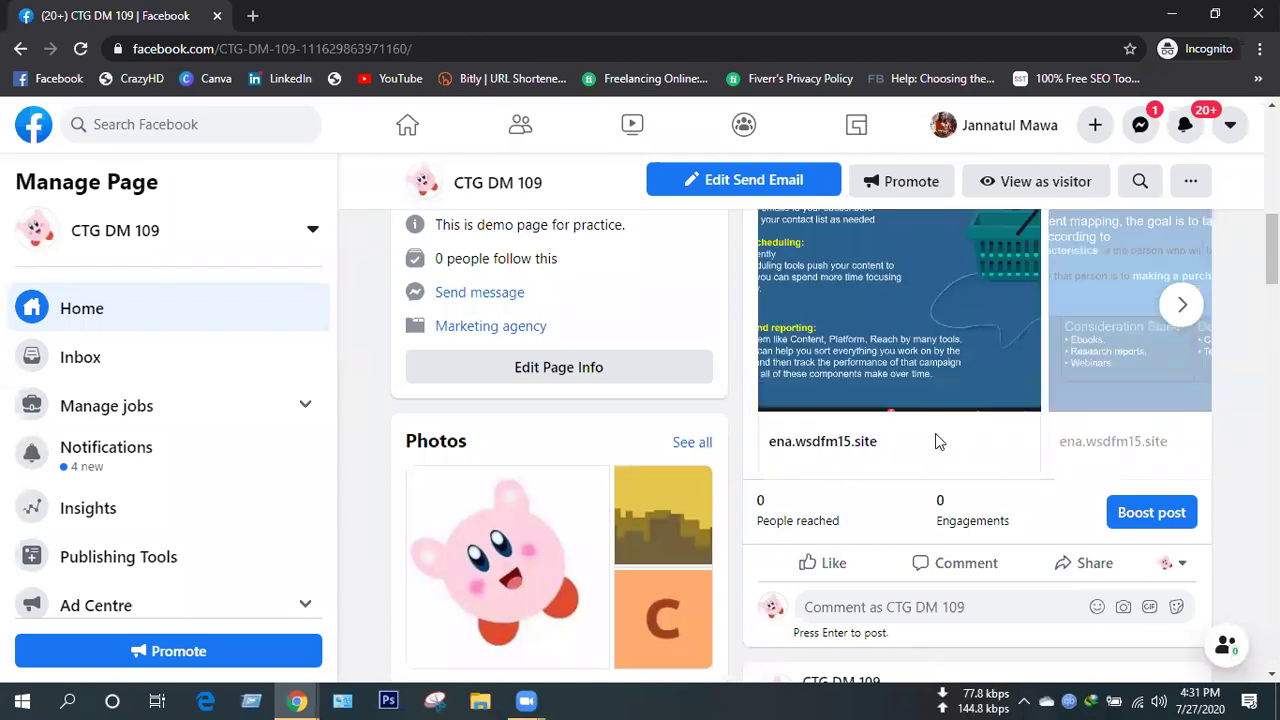
scroll(937, 441, down, 4)
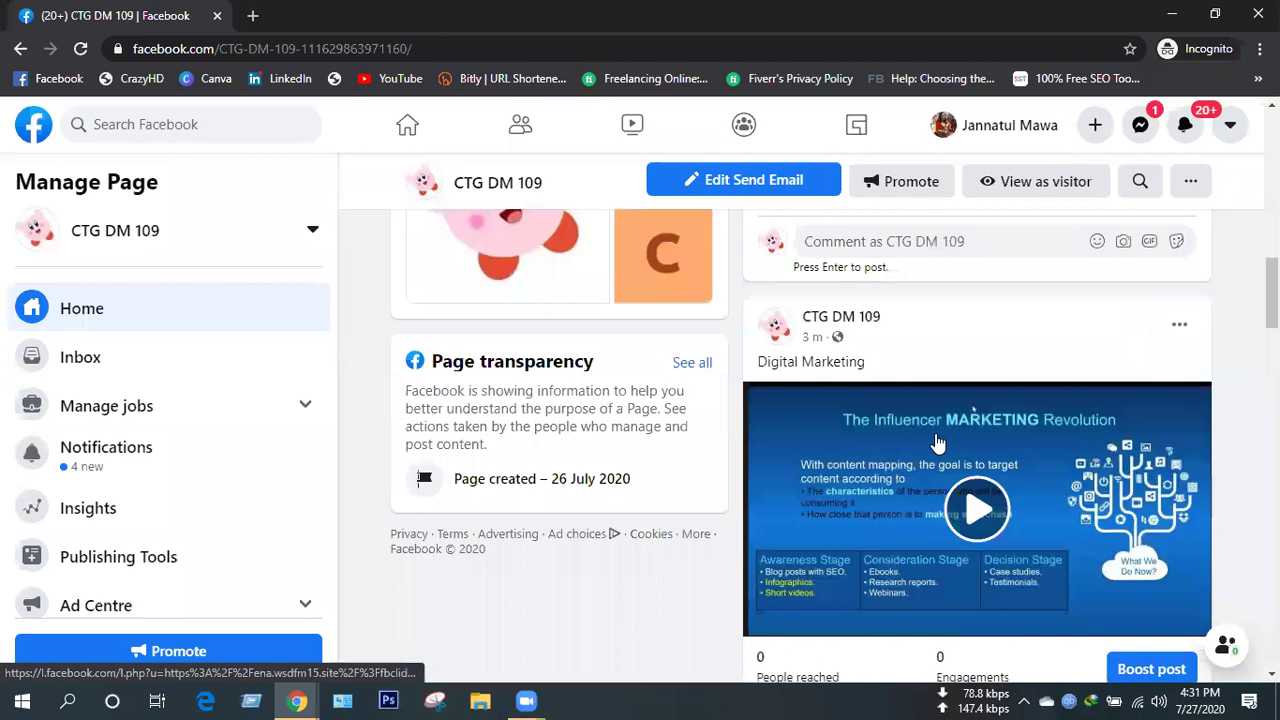
scroll(937, 441, up, 4)
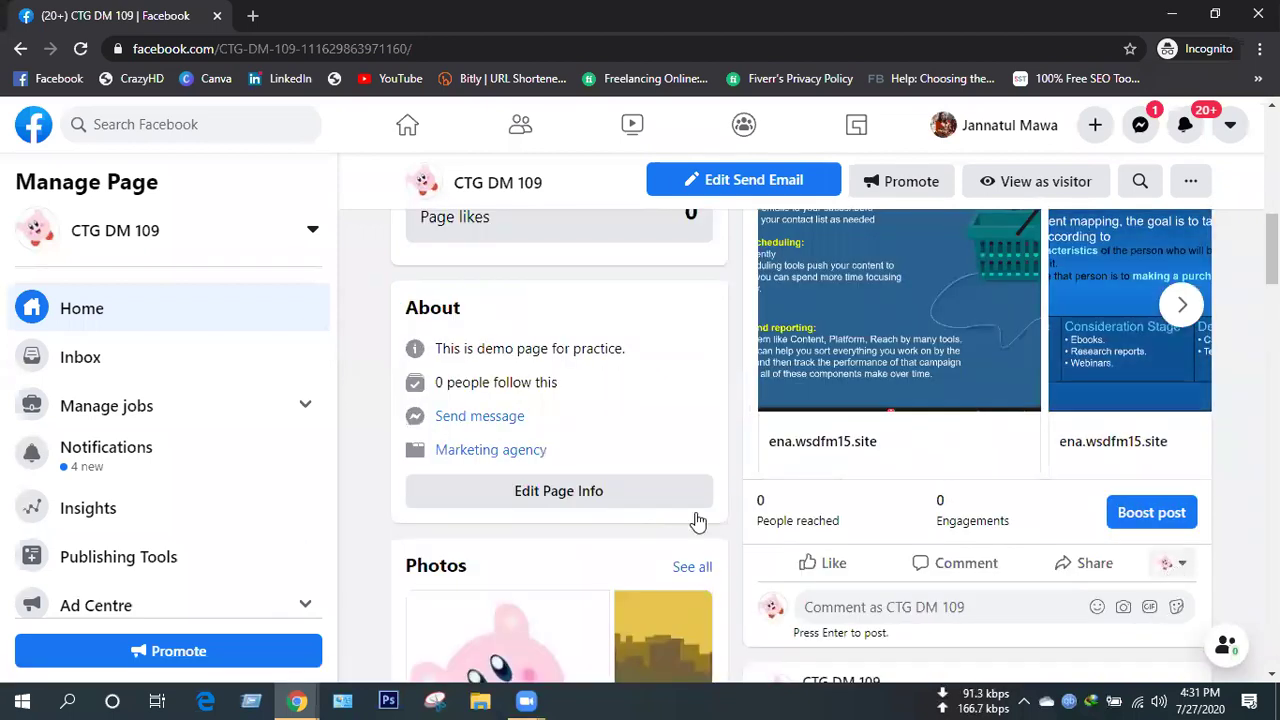
scroll(698, 521, down, 4)
scroll(694, 517, up, 7)
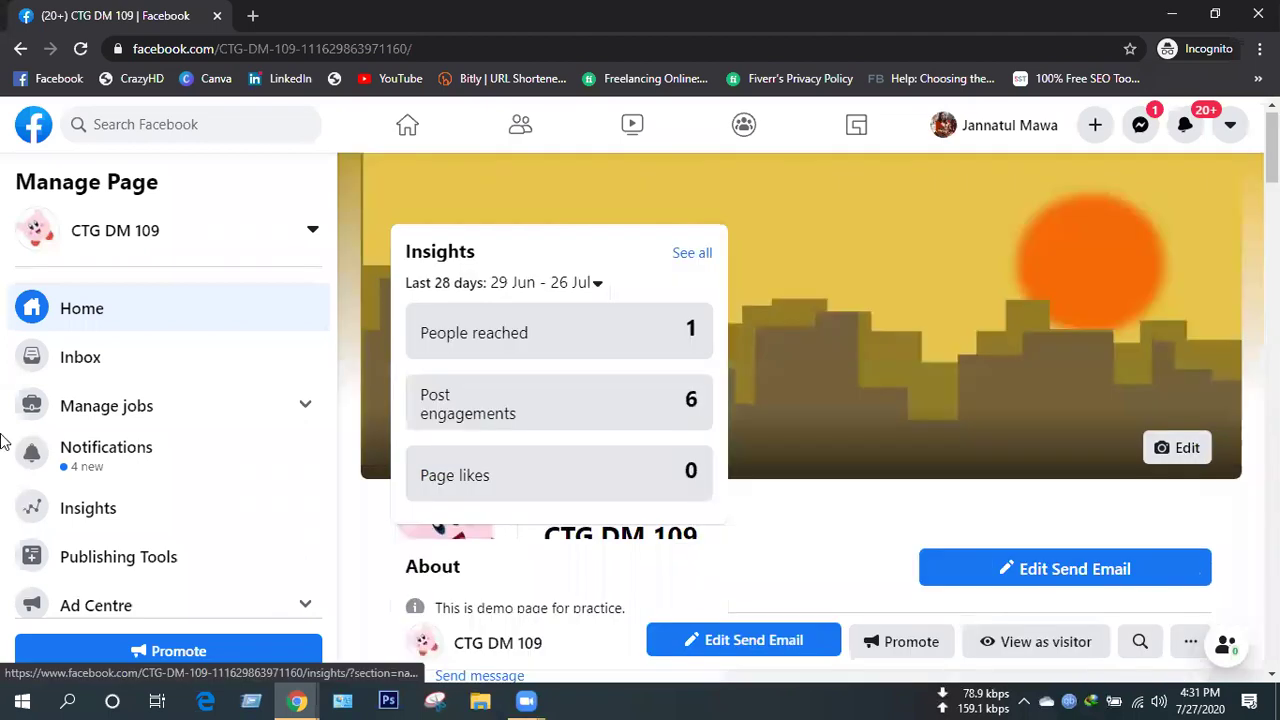
Open the Expiring Posts section in the page's Publishing Tools and the help article about expiring posts.
click(113, 560)
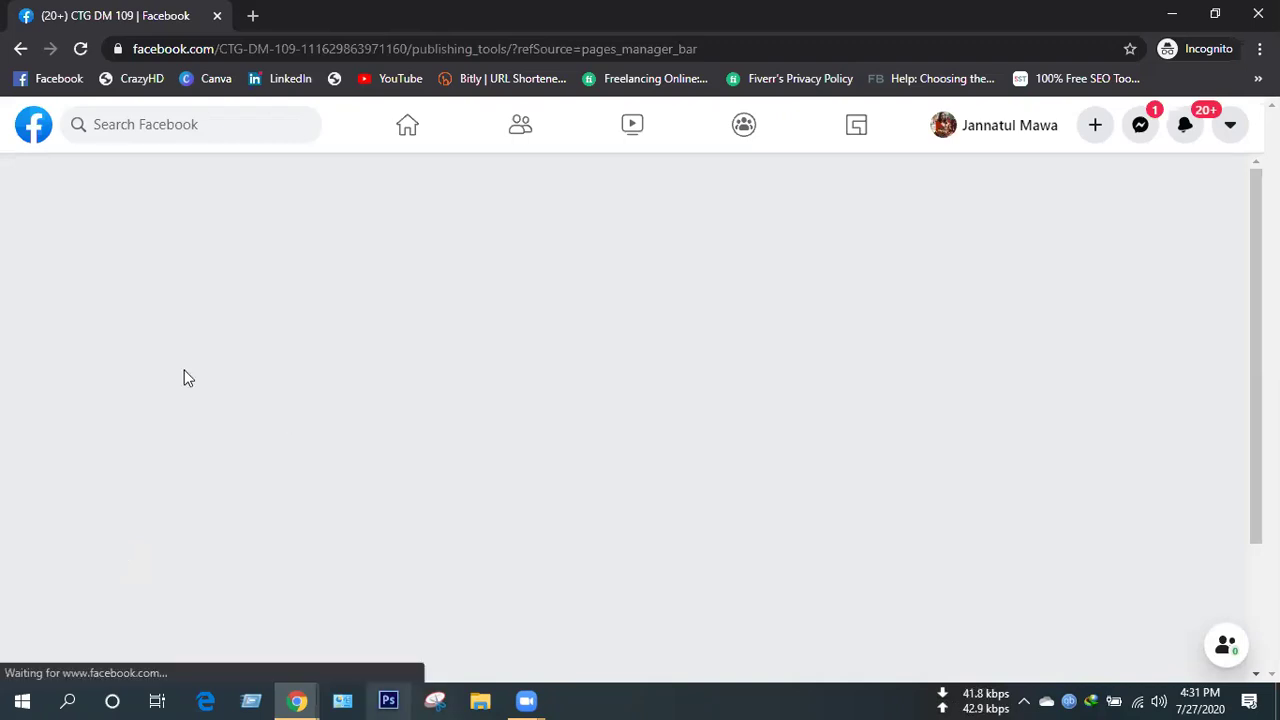
scroll(290, 374, down, 2)
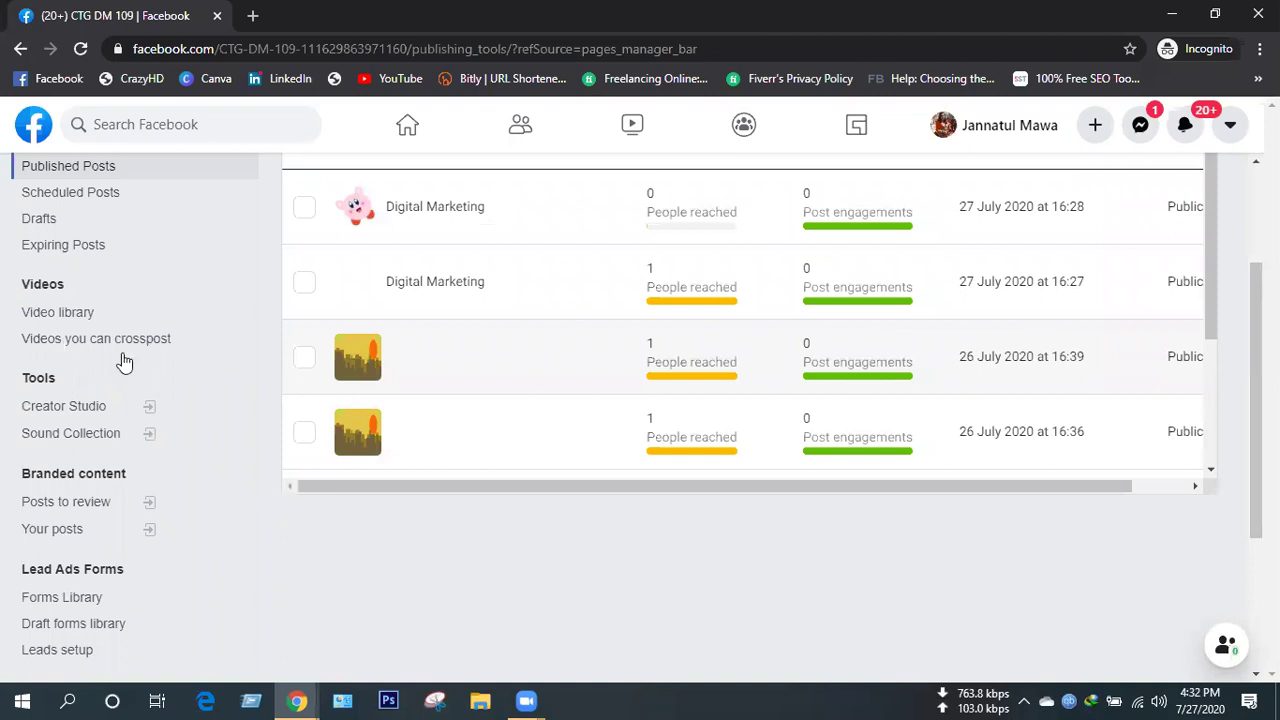
scroll(120, 362, up, 2)
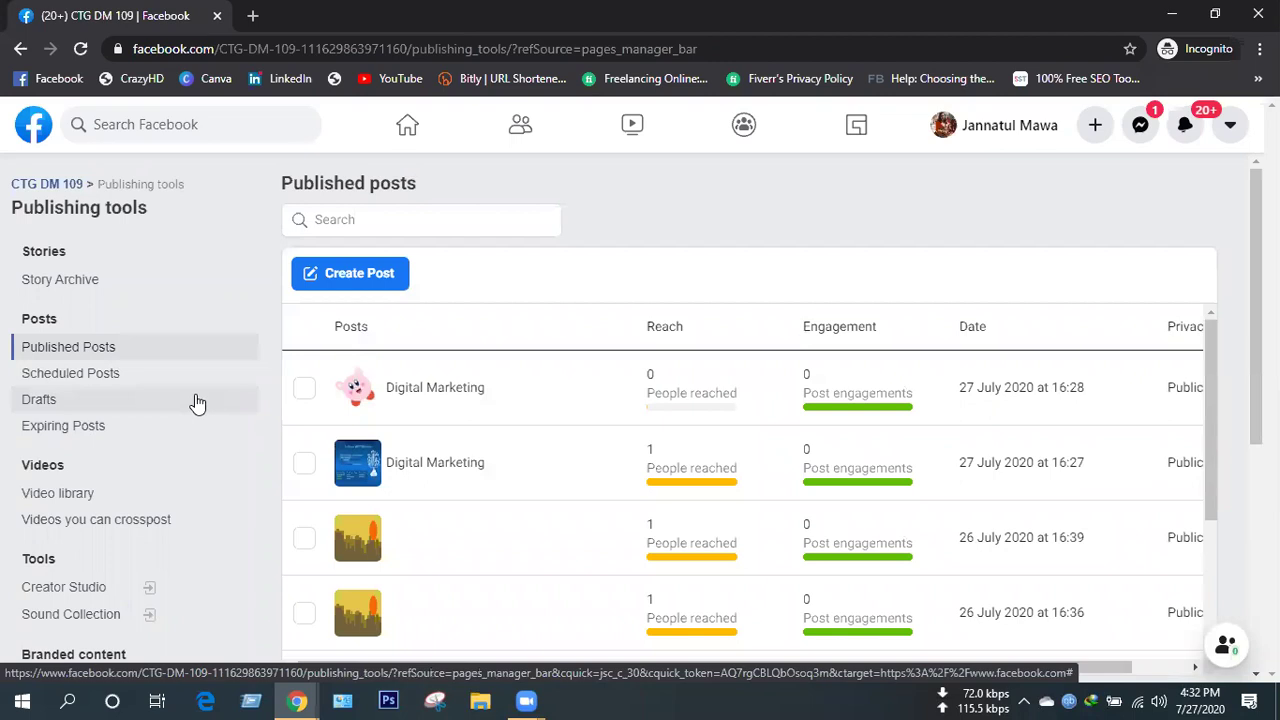
click(90, 432)
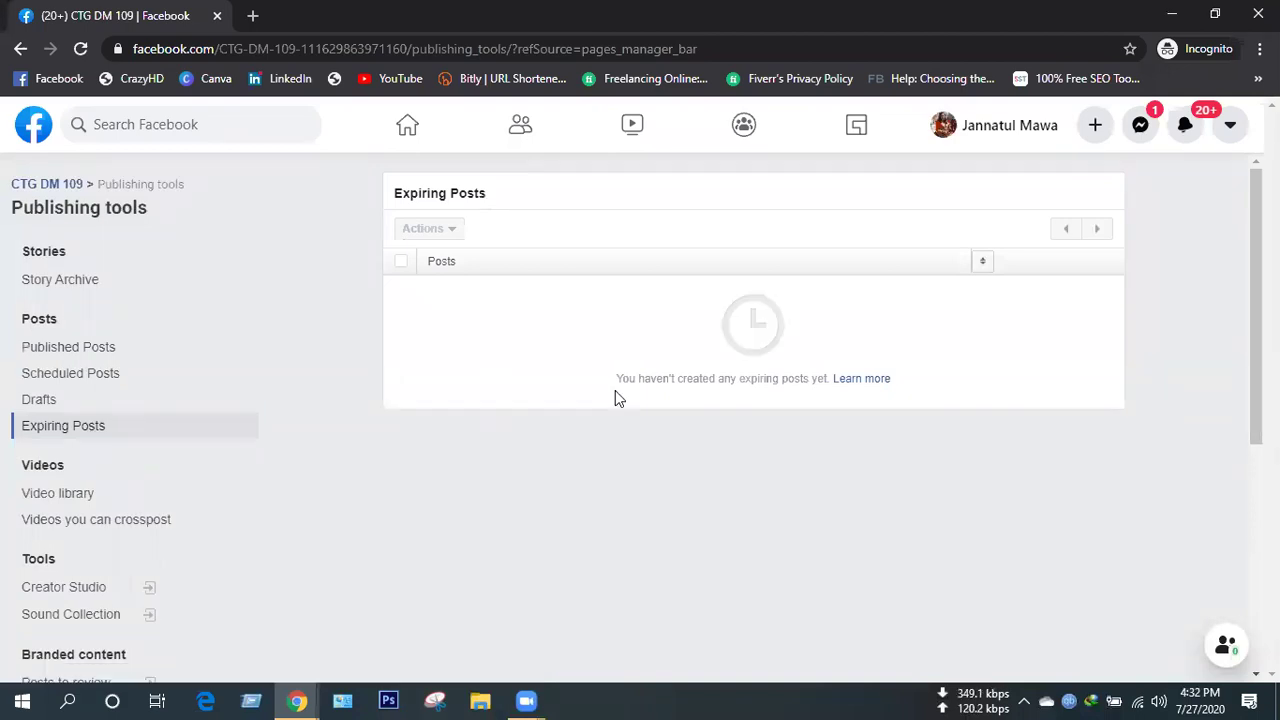
click(857, 386)
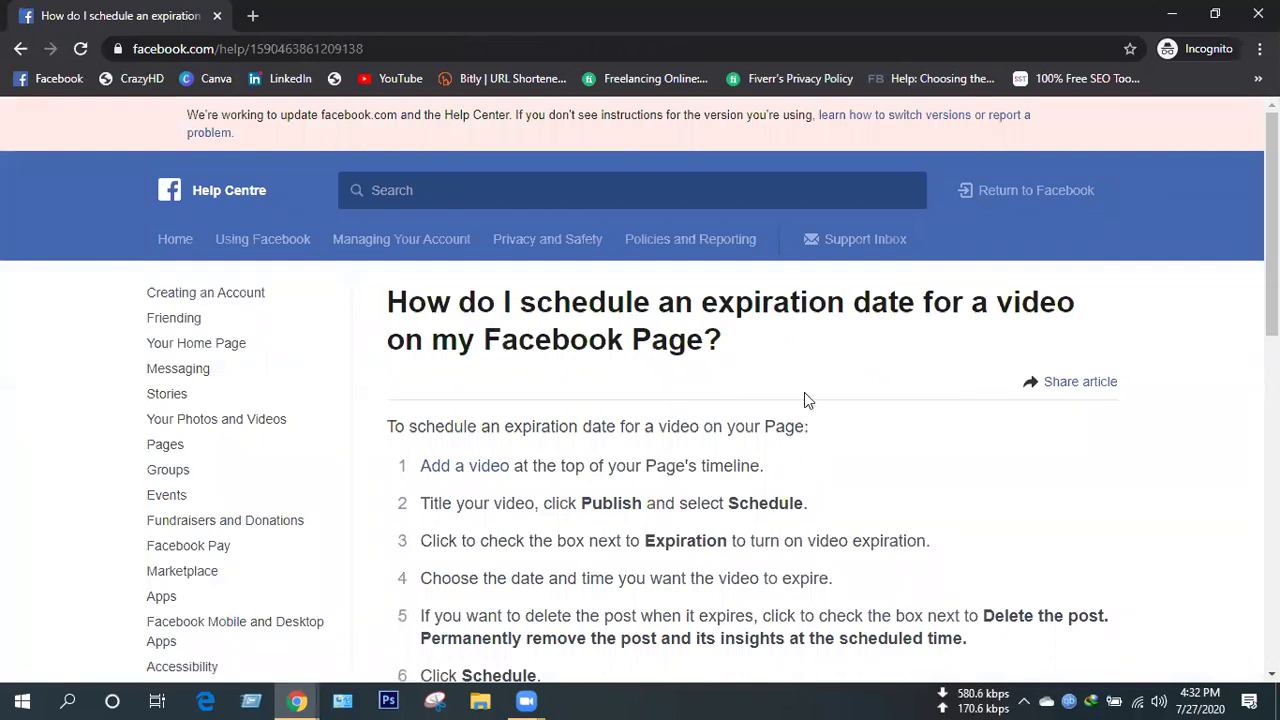
Read the Help Centre instructions for scheduling an expiration date for a page video and return to the Published Posts list.
scroll(805, 396, down, 2)
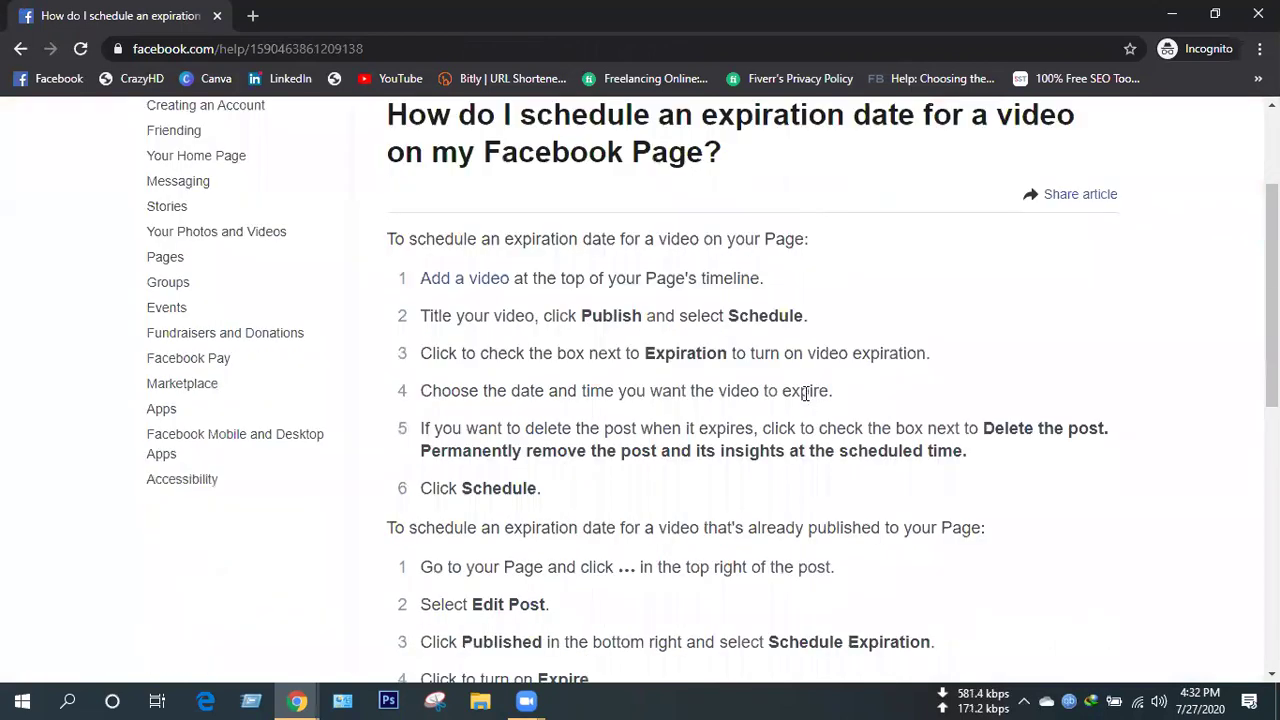
scroll(806, 393, up, 2)
scroll(804, 396, down, 1)
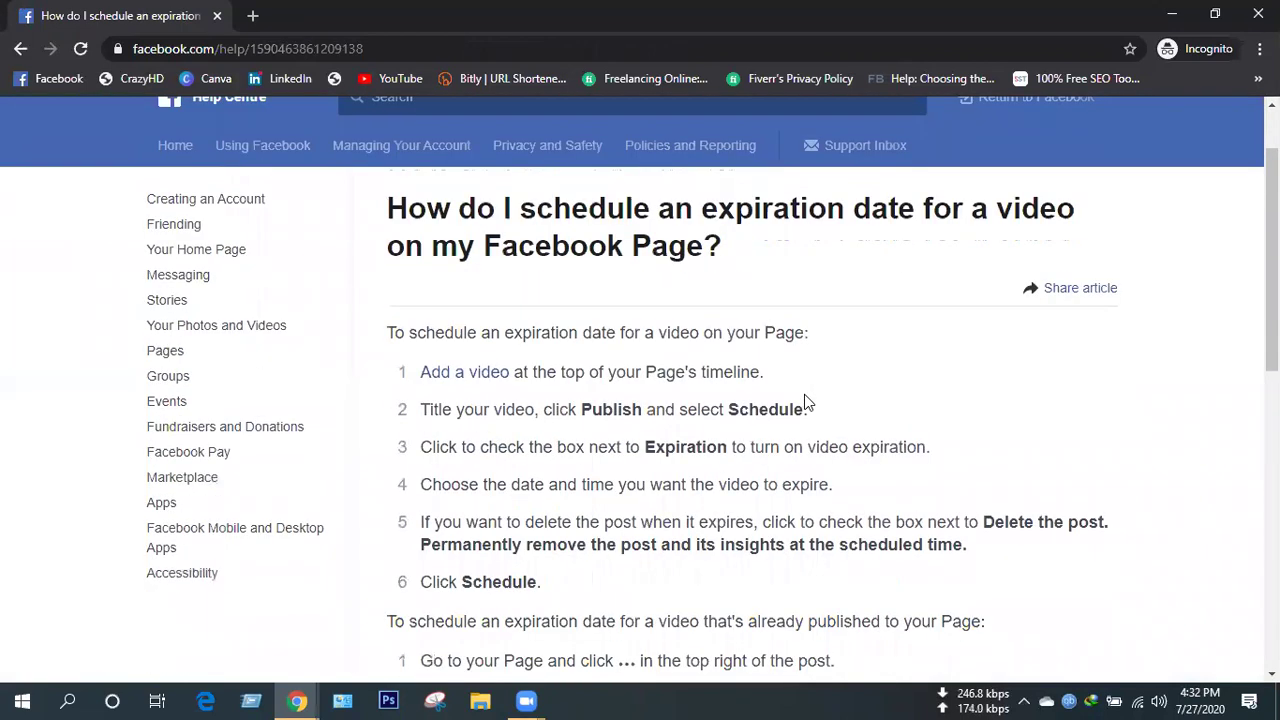
scroll(806, 398, up, 1)
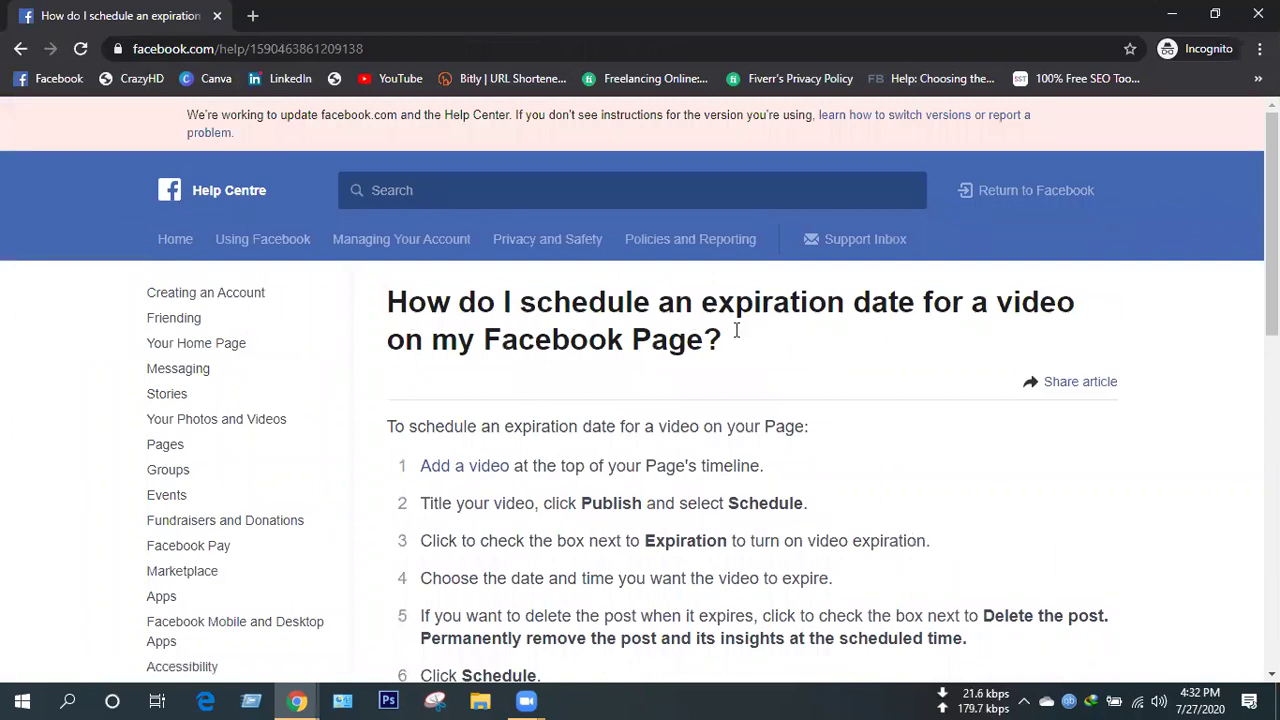
scroll(952, 488, down, 3)
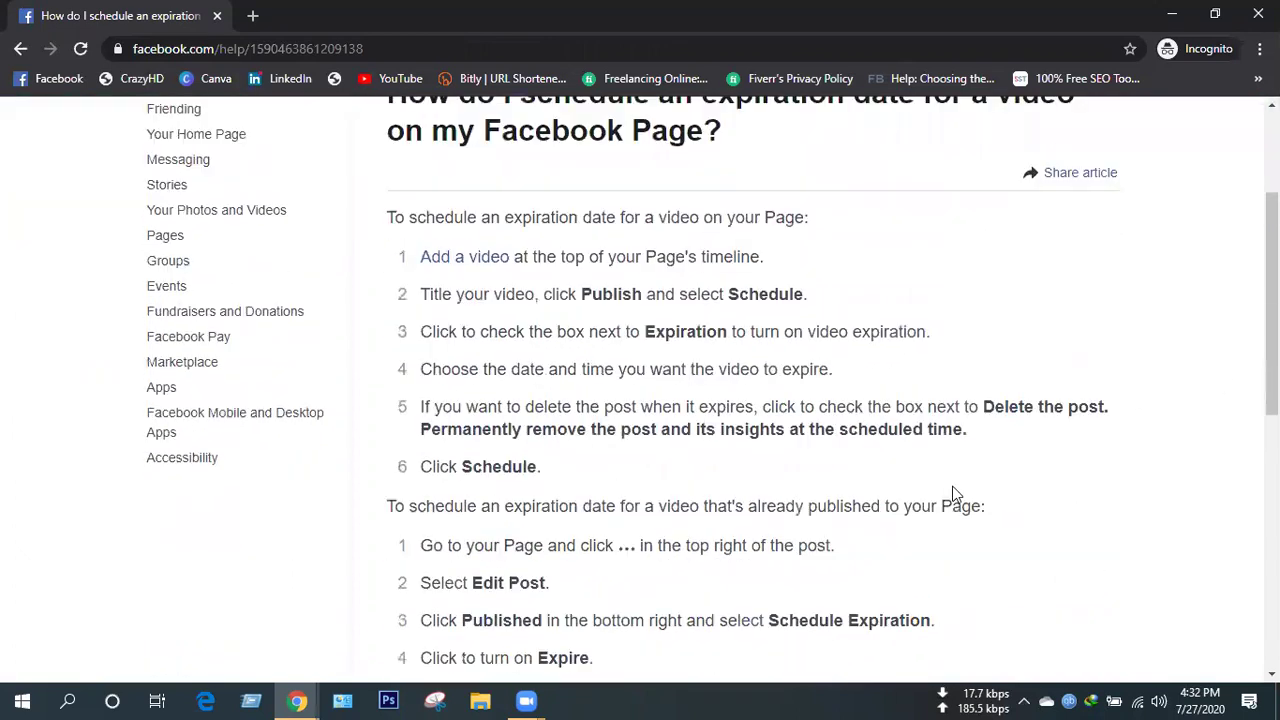
scroll(529, 229, down, 7)
scroll(540, 235, up, 7)
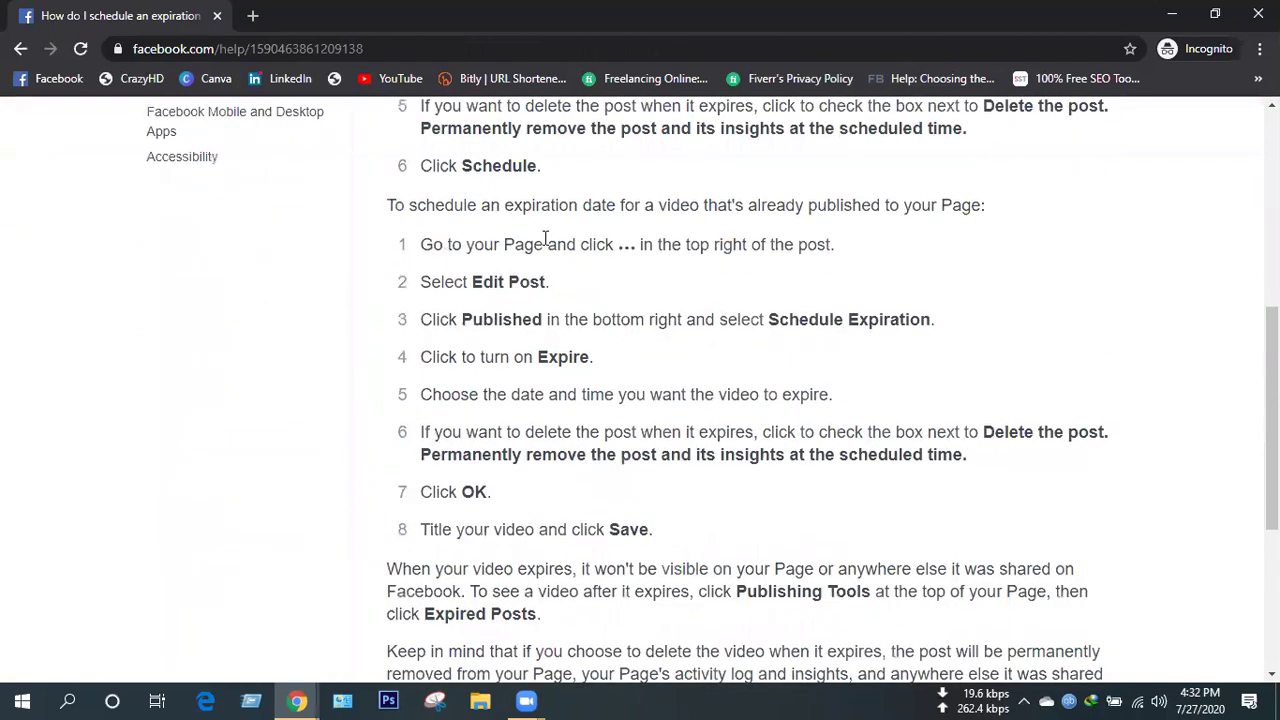
scroll(545, 237, up, 2)
scroll(673, 353, down, 2)
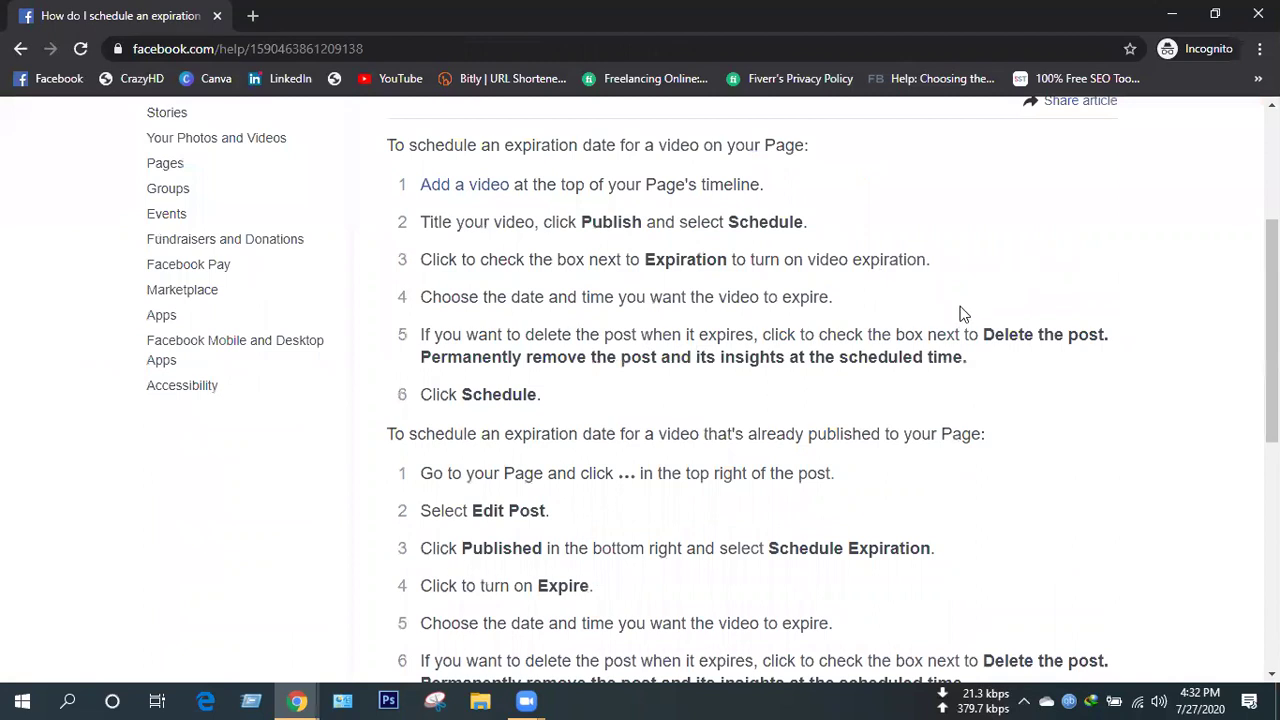
scroll(960, 314, up, 2)
scroll(960, 314, up, 2)
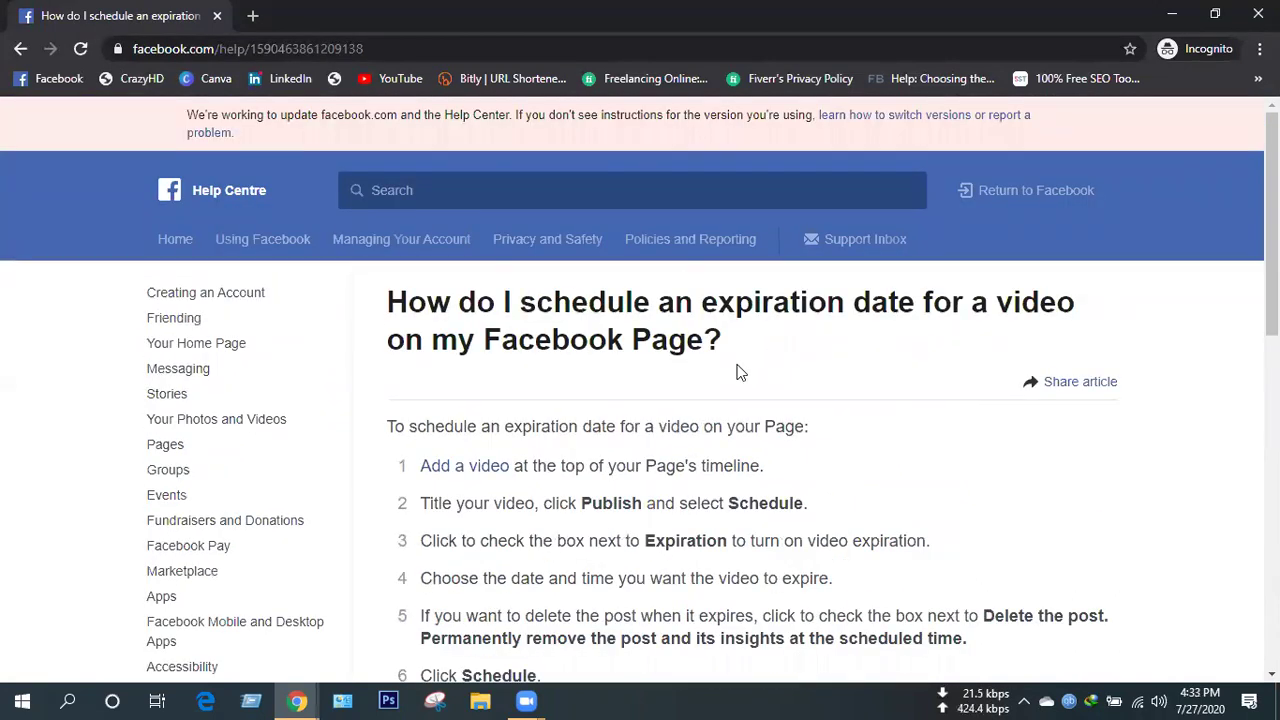
scroll(583, 371, down, 3)
scroll(583, 371, down, 4)
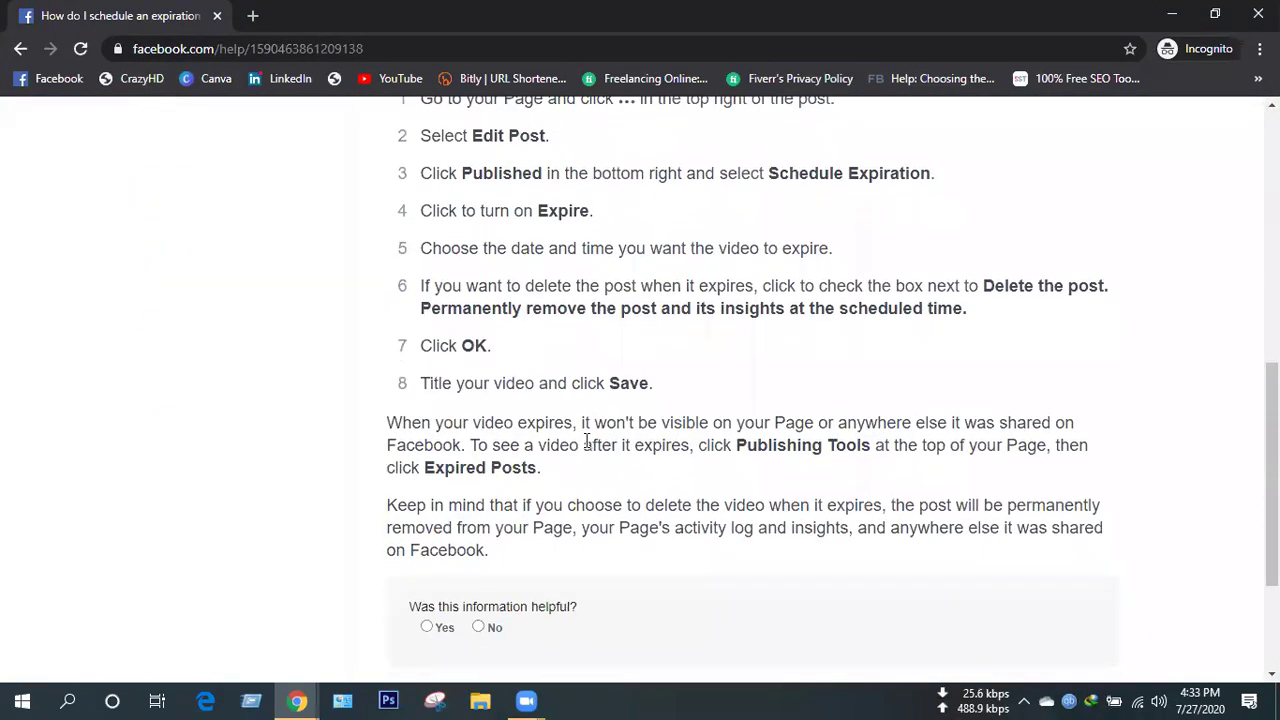
scroll(588, 440, down, 2)
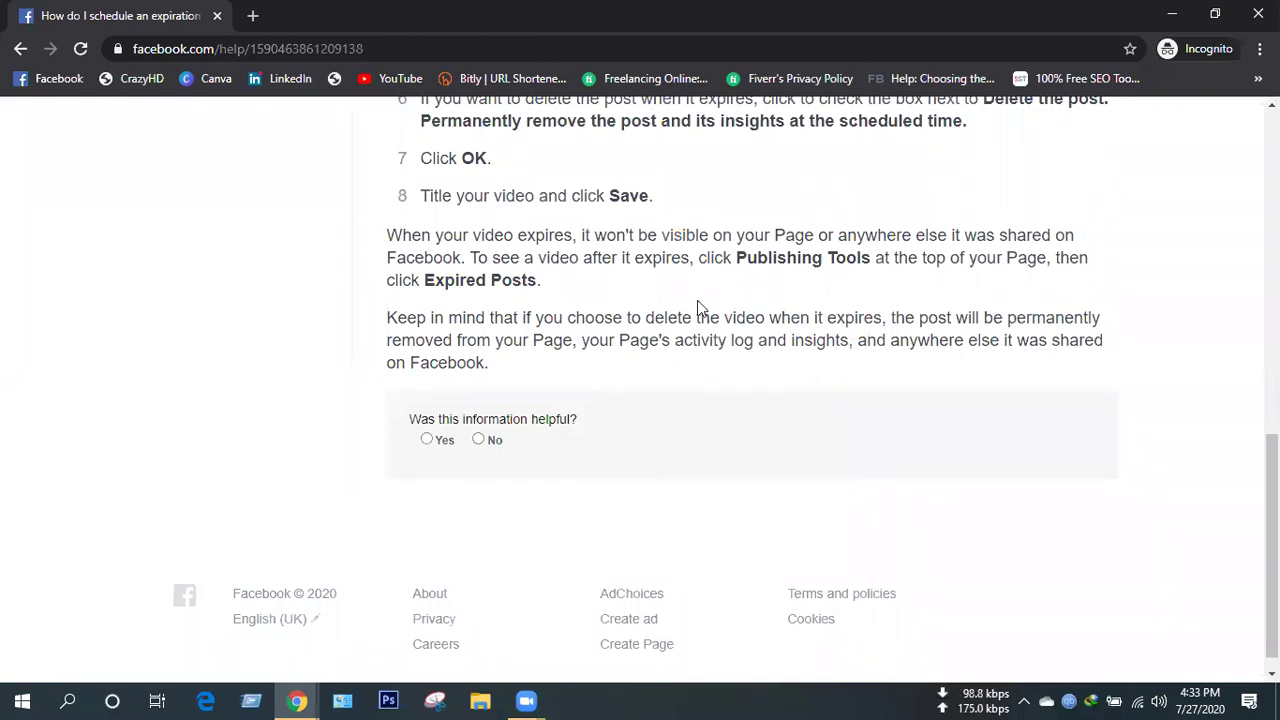
scroll(700, 290, up, 8)
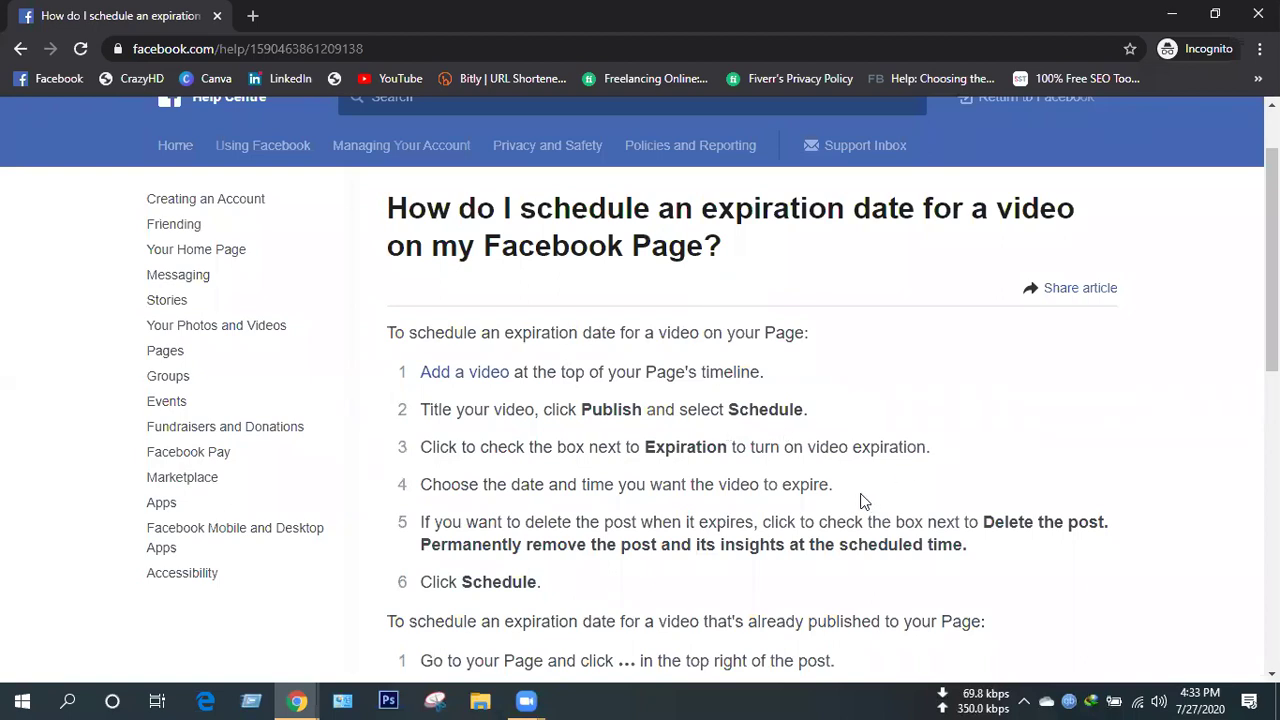
scroll(861, 495, down, 4)
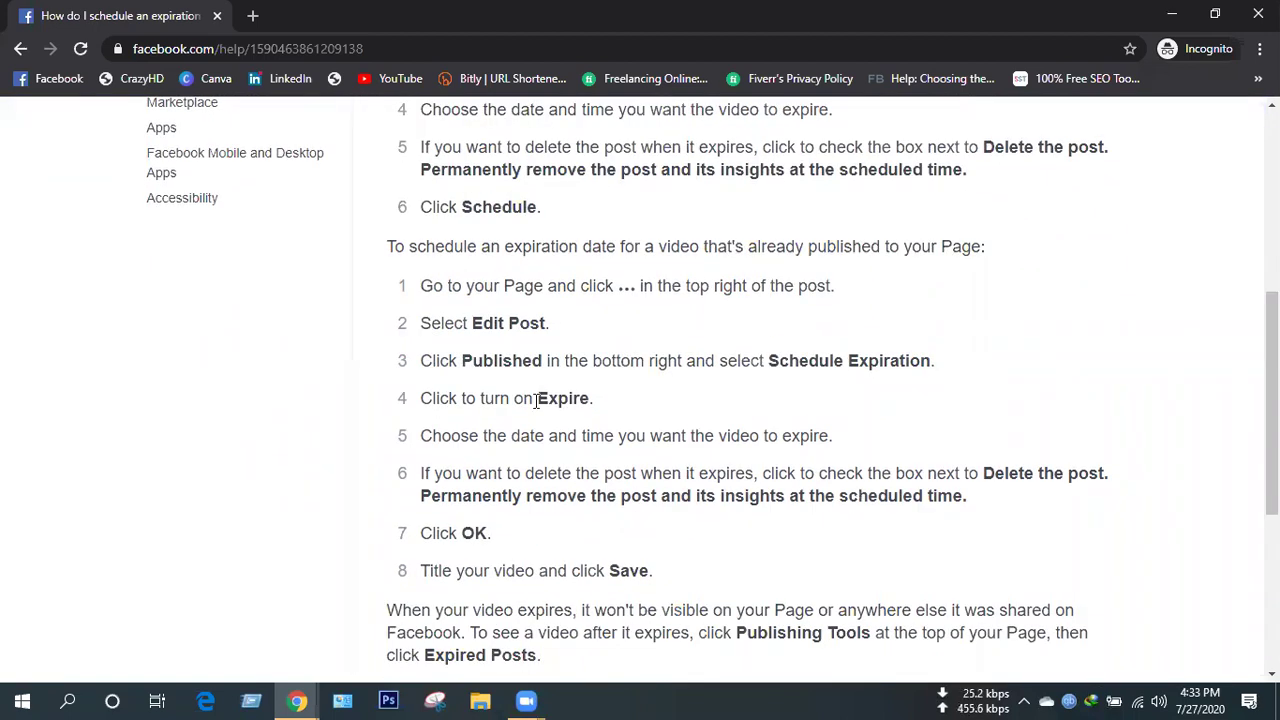
scroll(537, 400, up, 5)
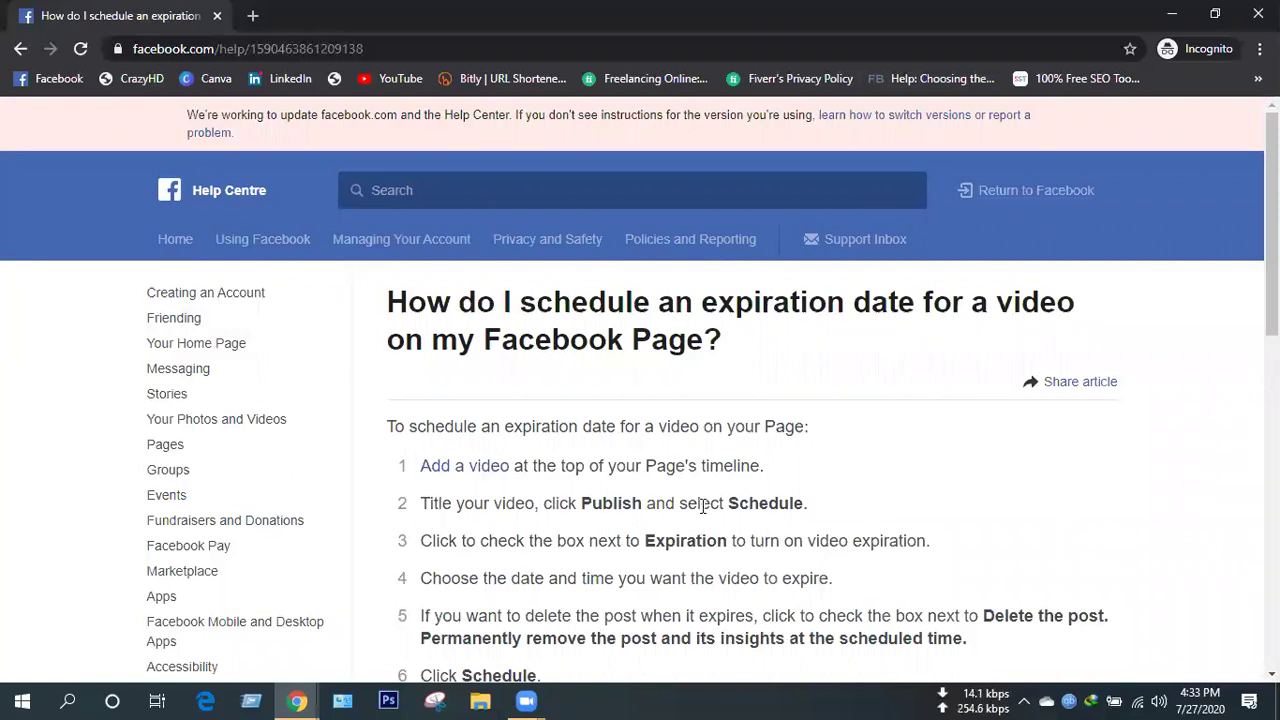
mouse_move(615, 248)
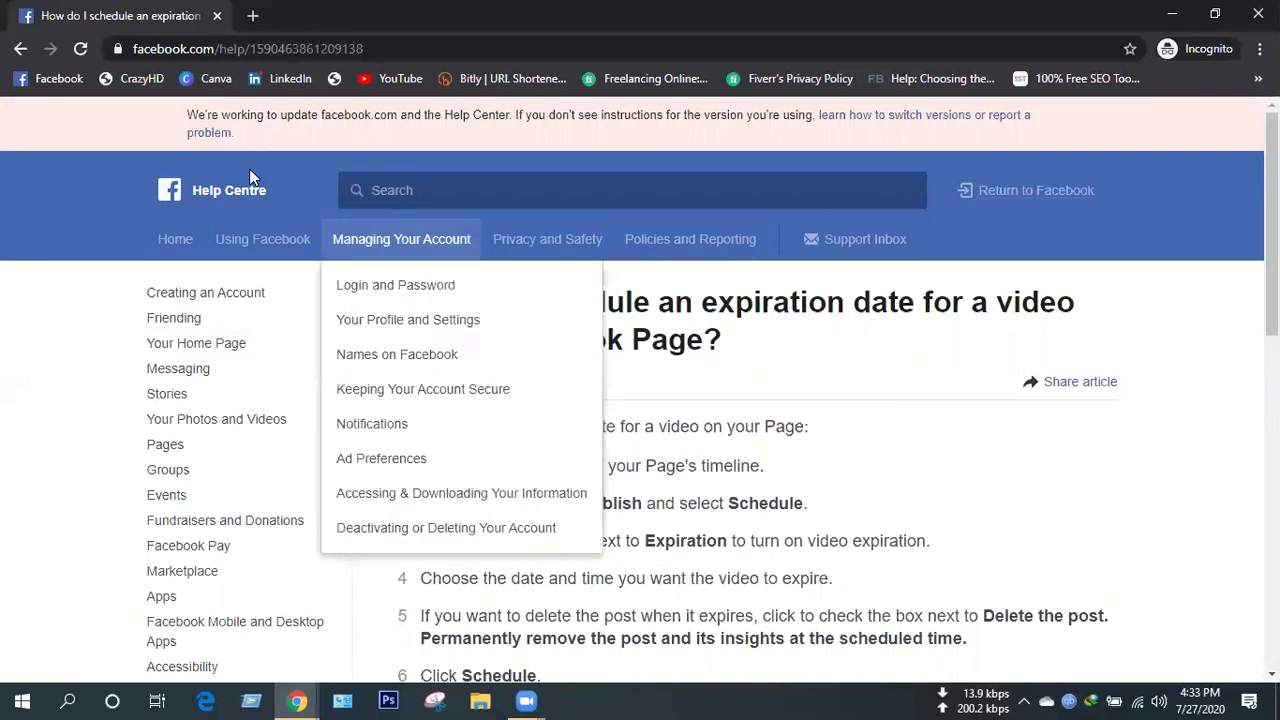
click(20, 50)
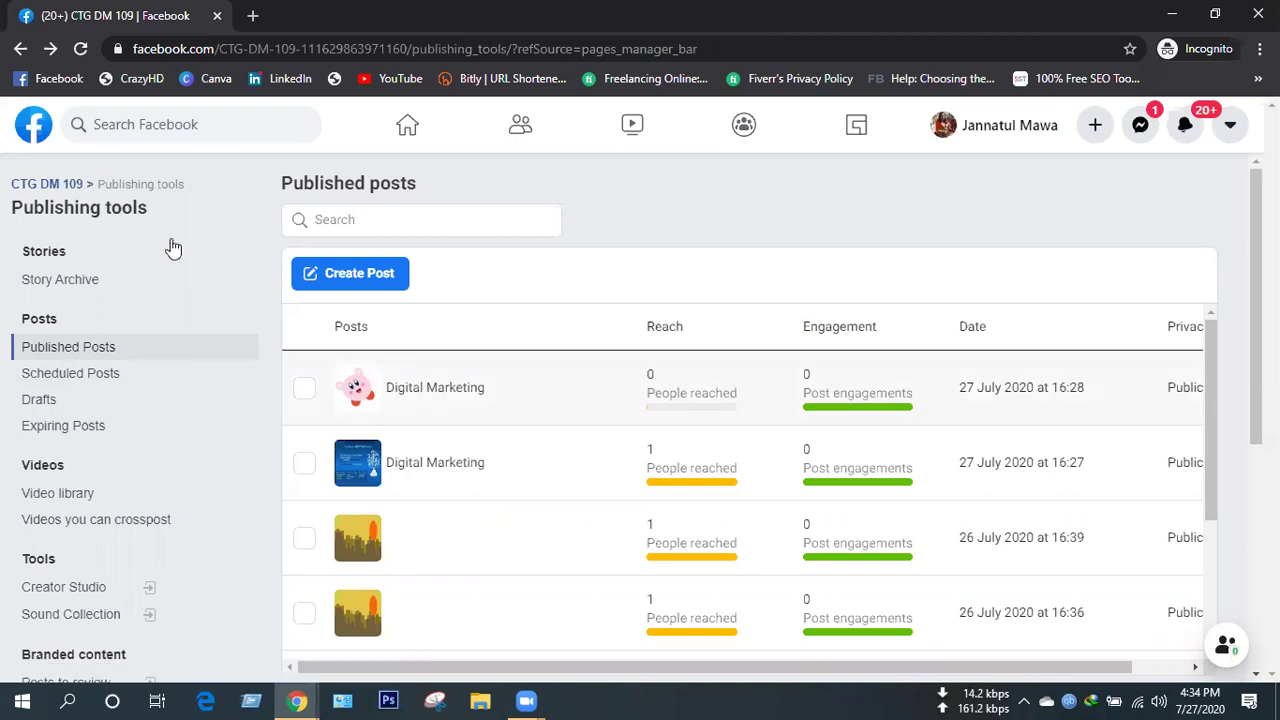
Open the page's Video library in Publishing Tools and look over the remaining video, tool and branded content sections.
click(60, 493)
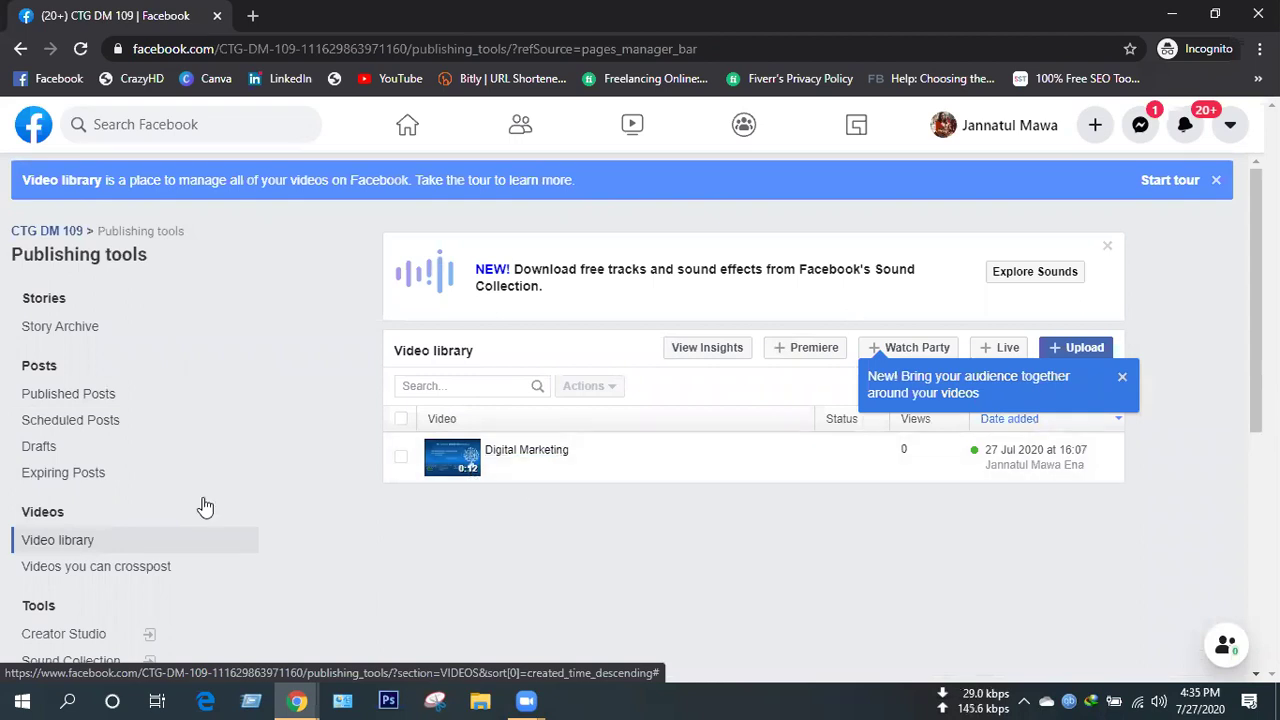
scroll(203, 506, down, 2)
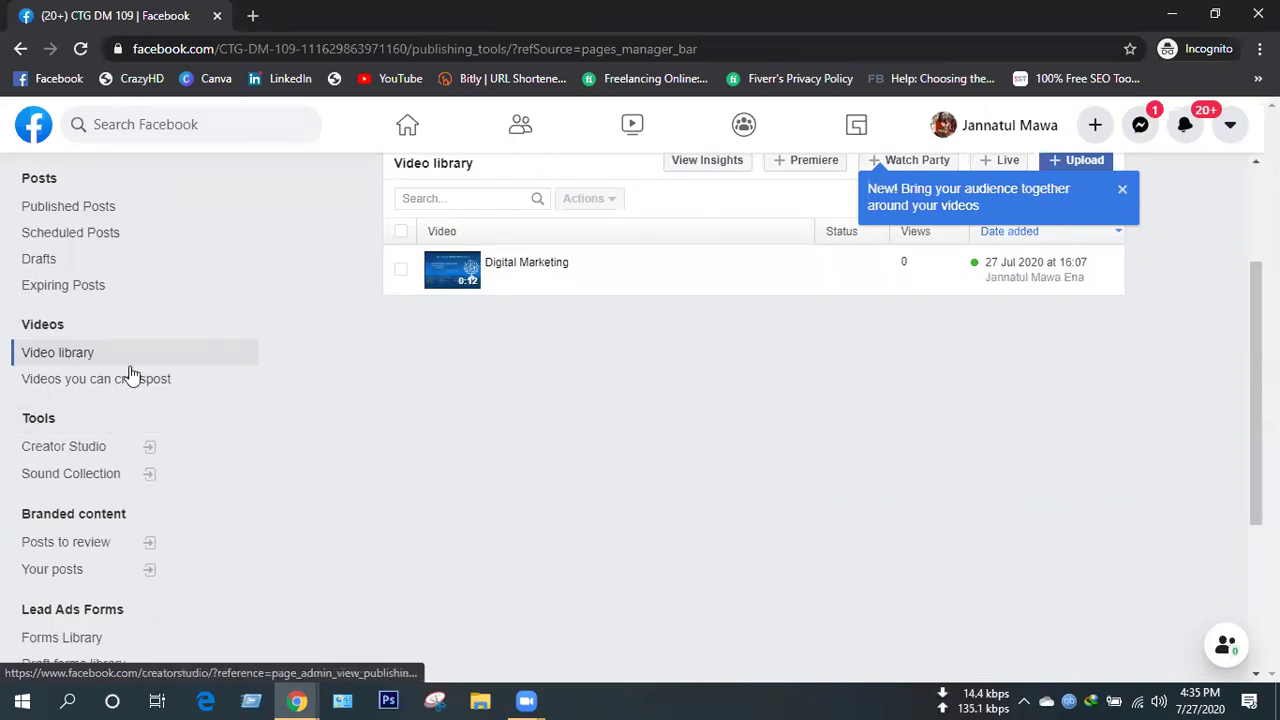
scroll(155, 435, up, 1)
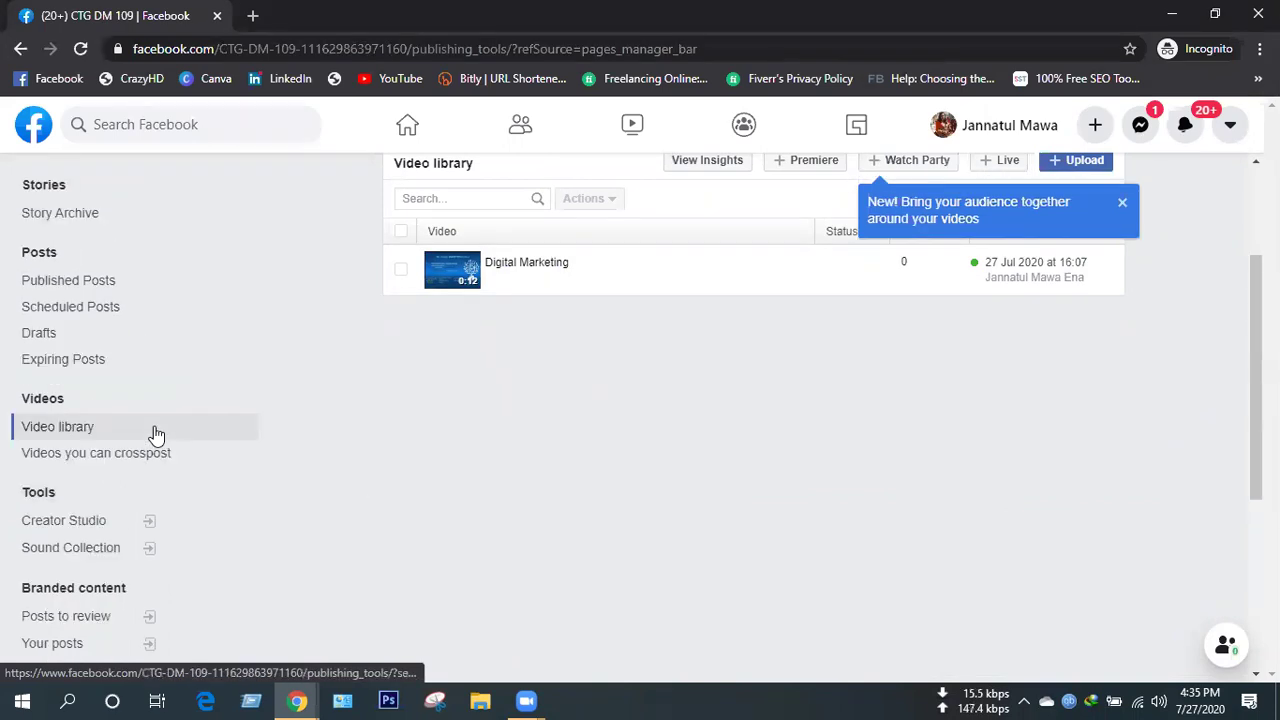
scroll(155, 435, down, 3)
scroll(155, 435, up, 3)
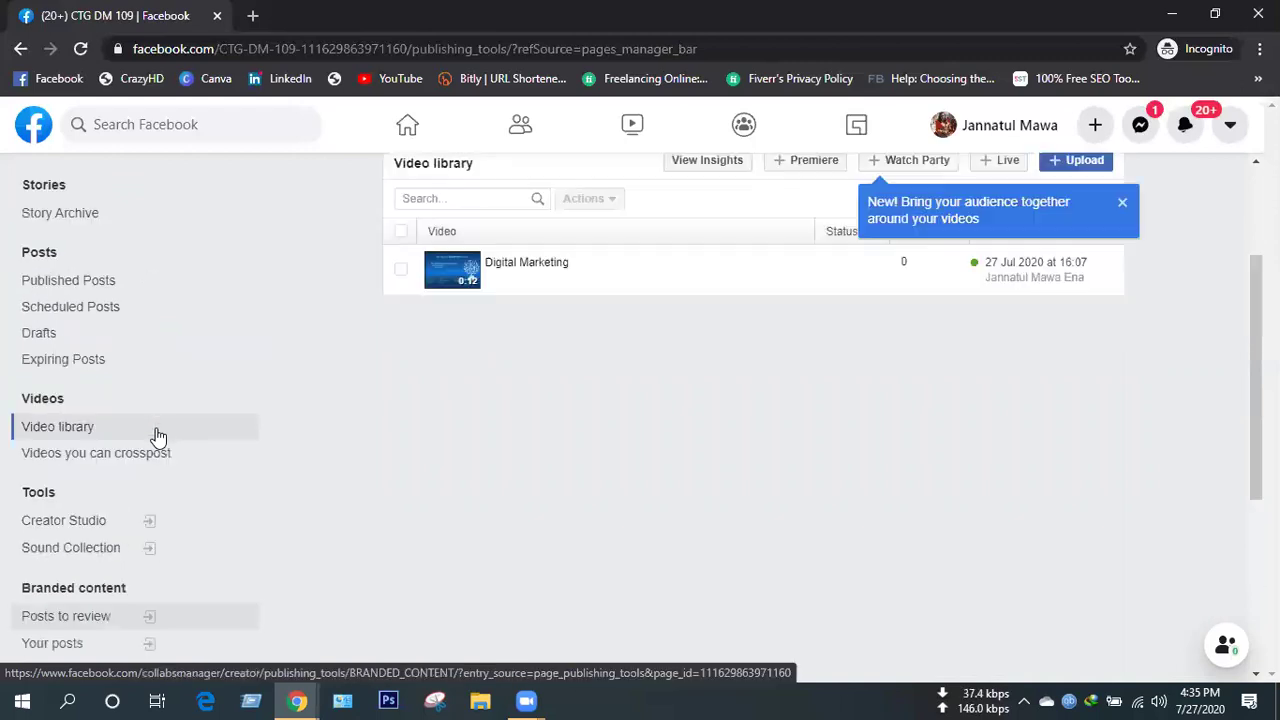
Open Creator Studio and view the list of pages available there, closing the page chooser without applying a new selection.
click(90, 521)
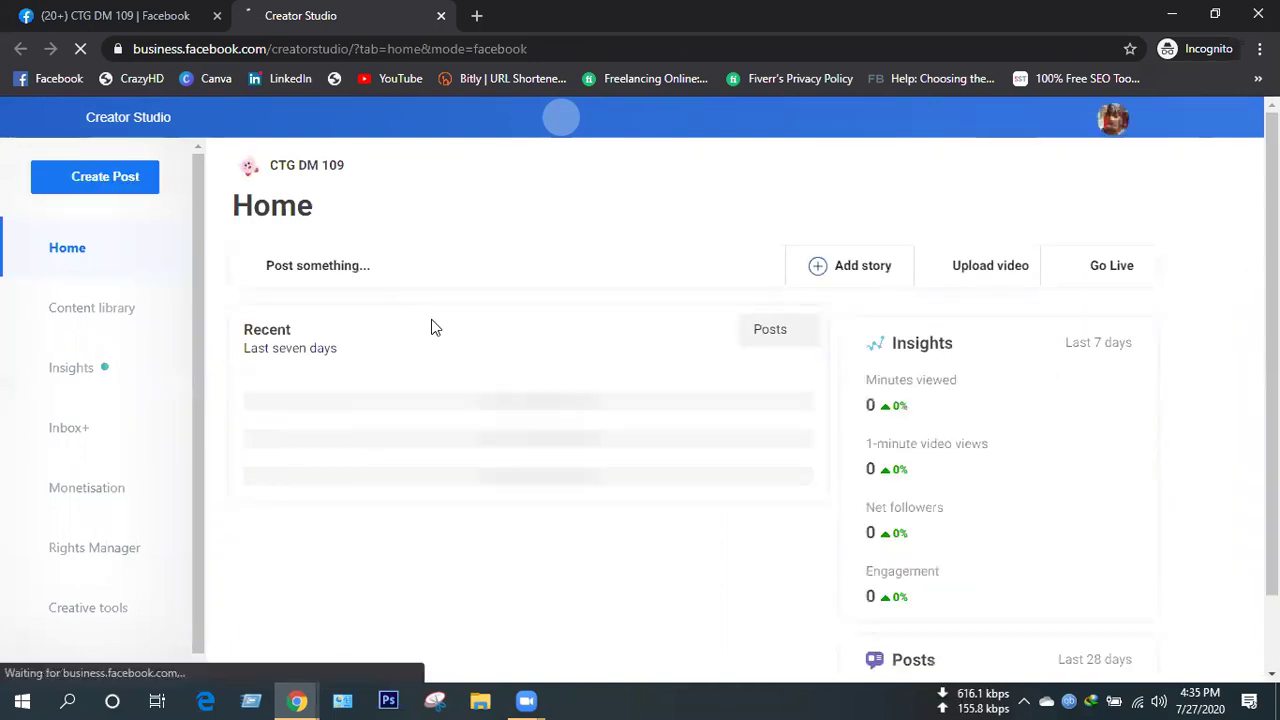
click(527, 275)
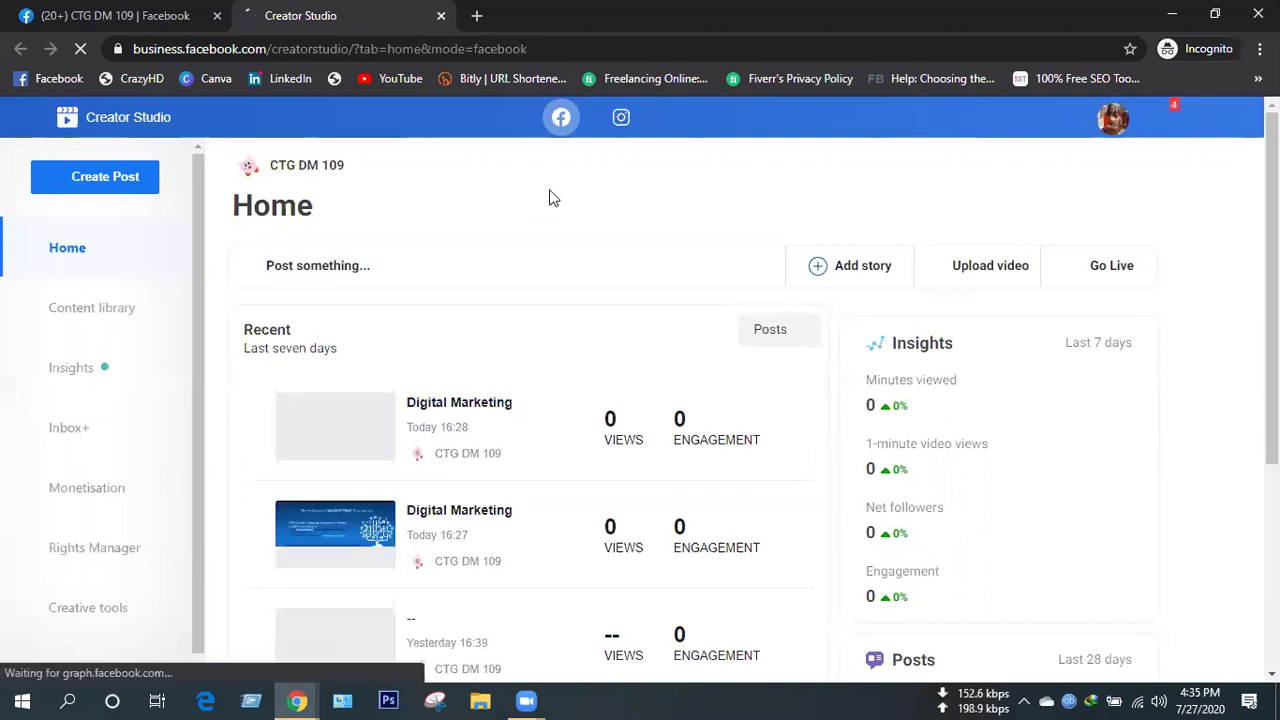
scroll(513, 477, down, 2)
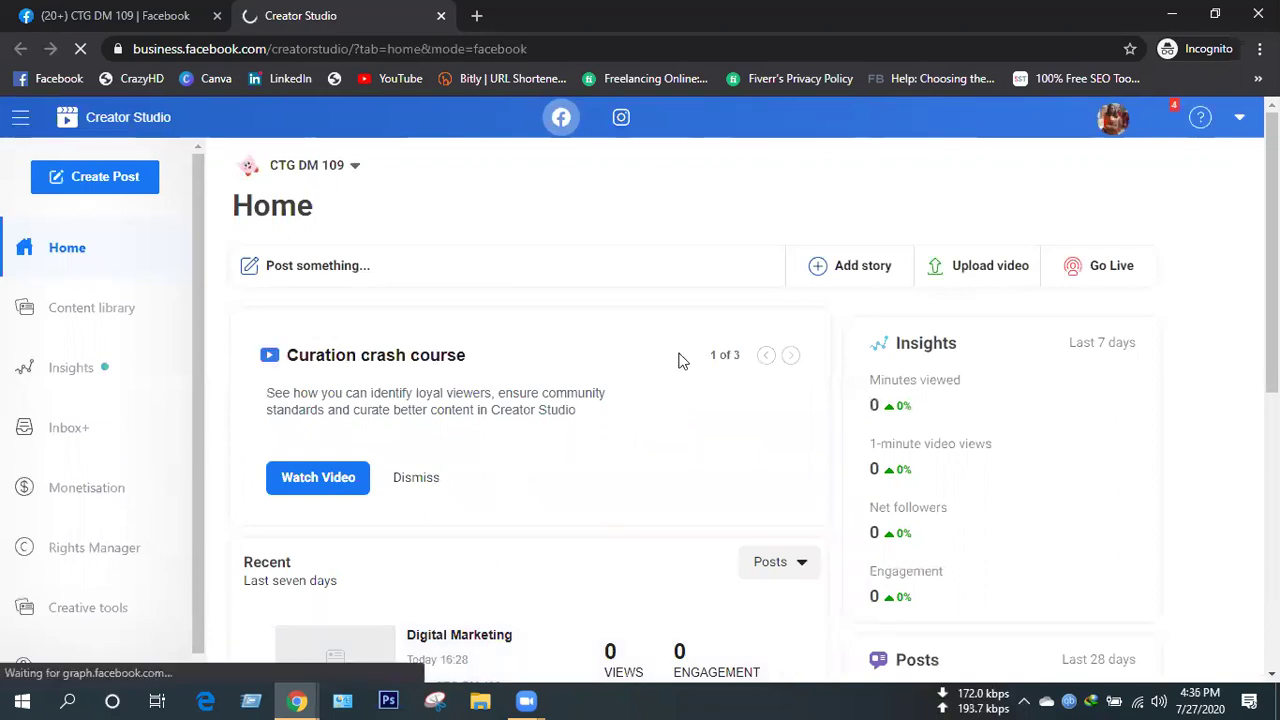
click(337, 169)
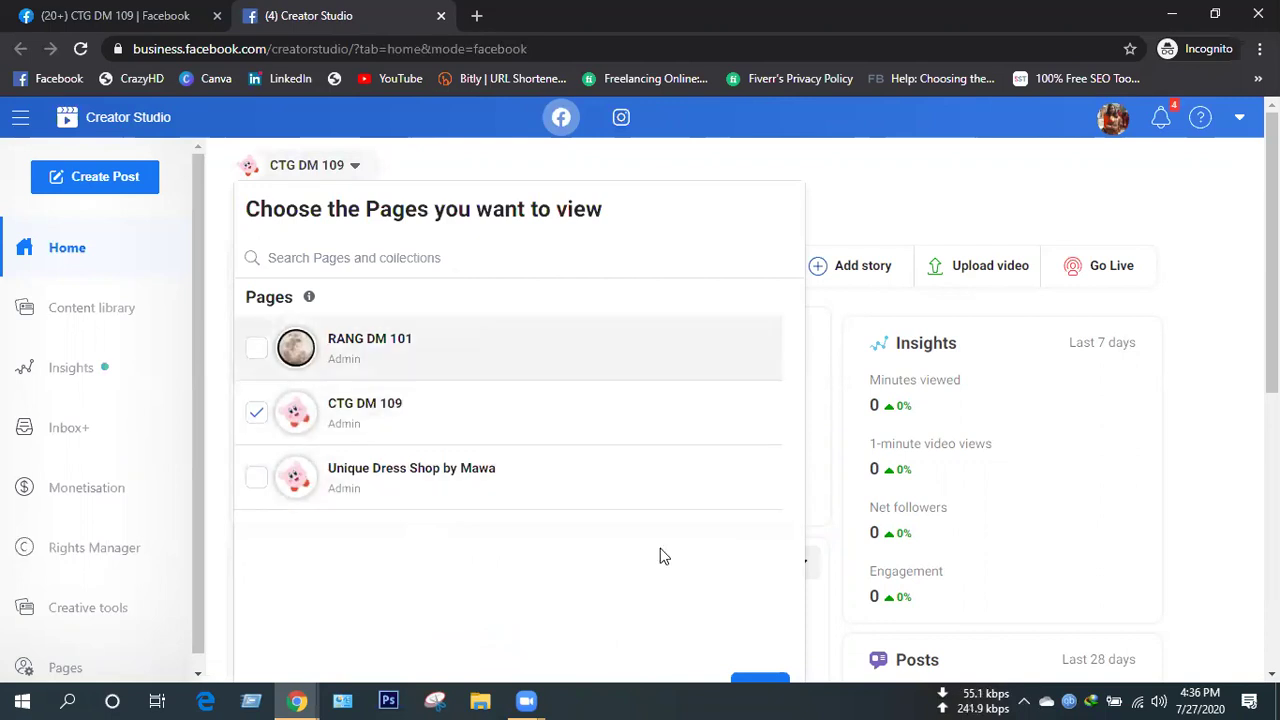
click(446, 428)
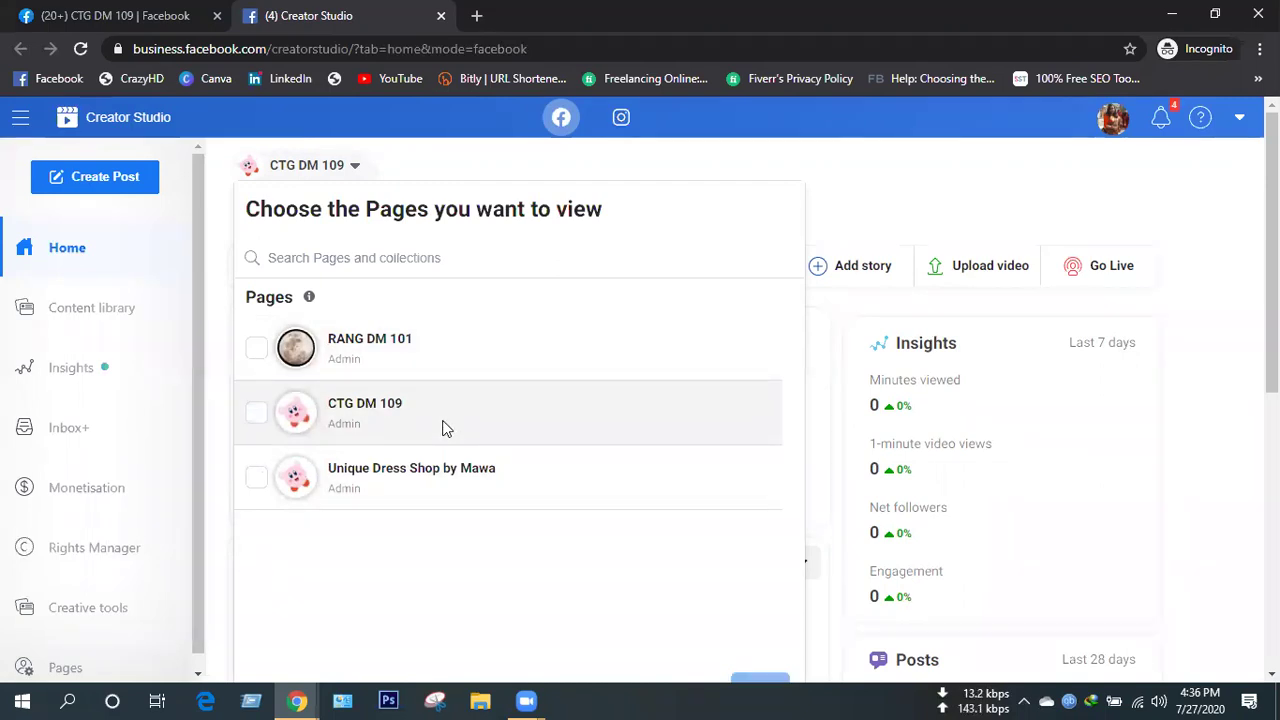
click(855, 212)
Look over the Creator Studio Home overview, including the recent posts, Insights and the scheduled, draft and expiring post summary.
scroll(869, 478, down, 3)
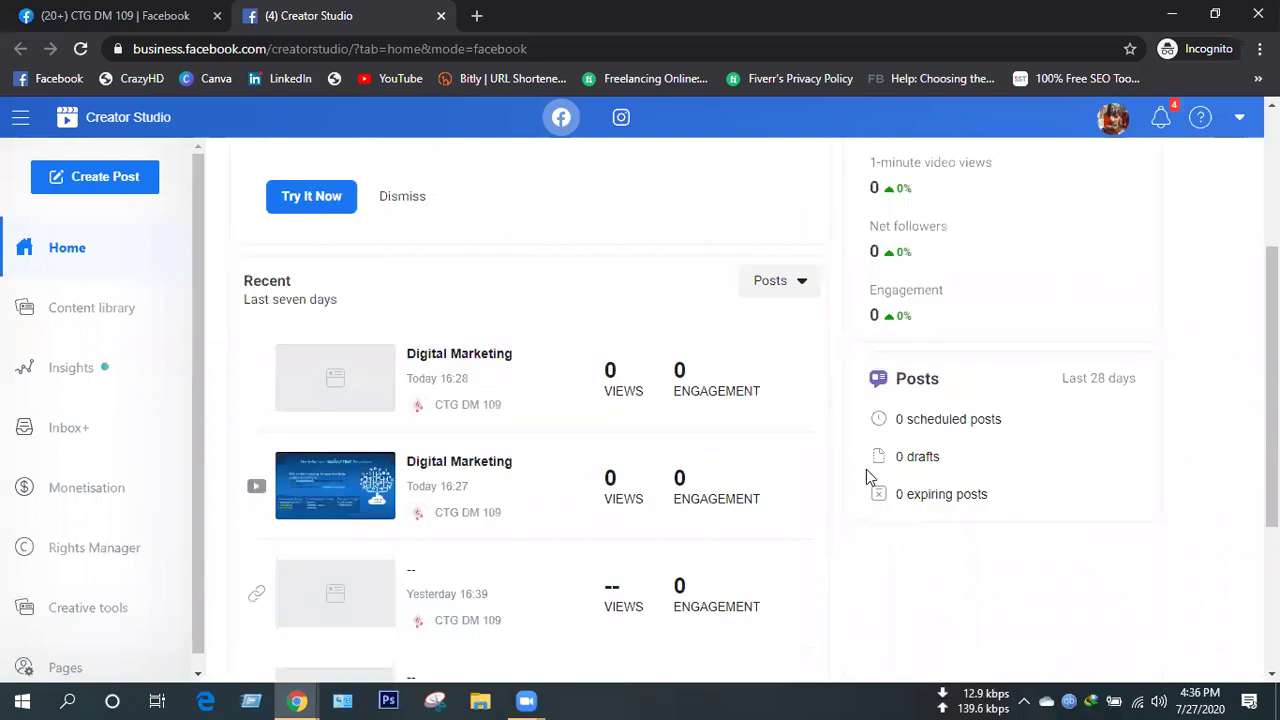
scroll(868, 478, down, 3)
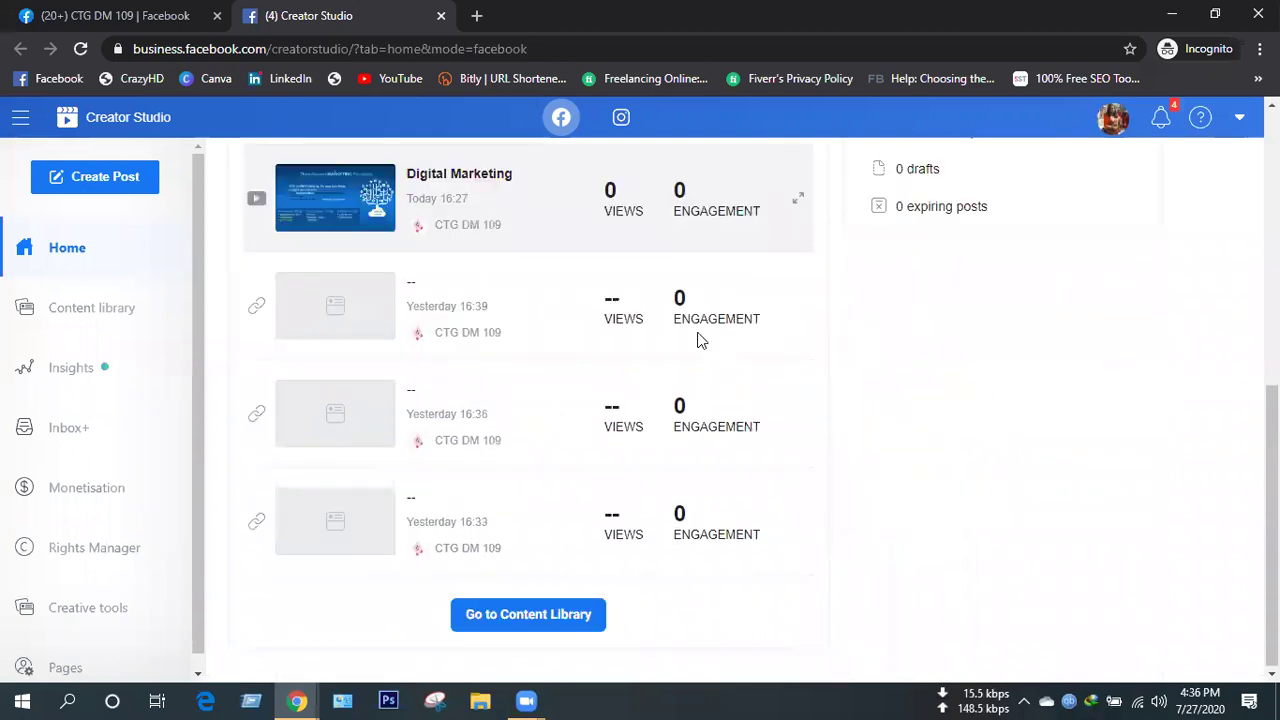
scroll(863, 569, up, 4)
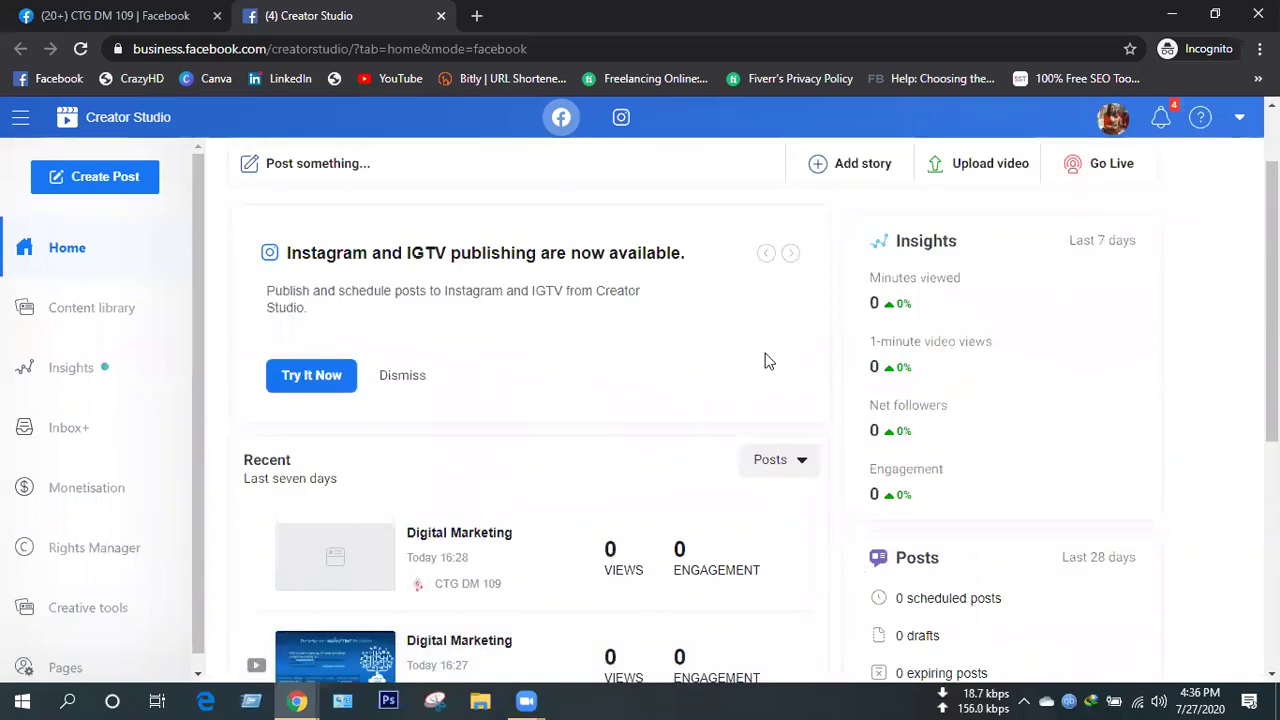
scroll(126, 177, up, 1)
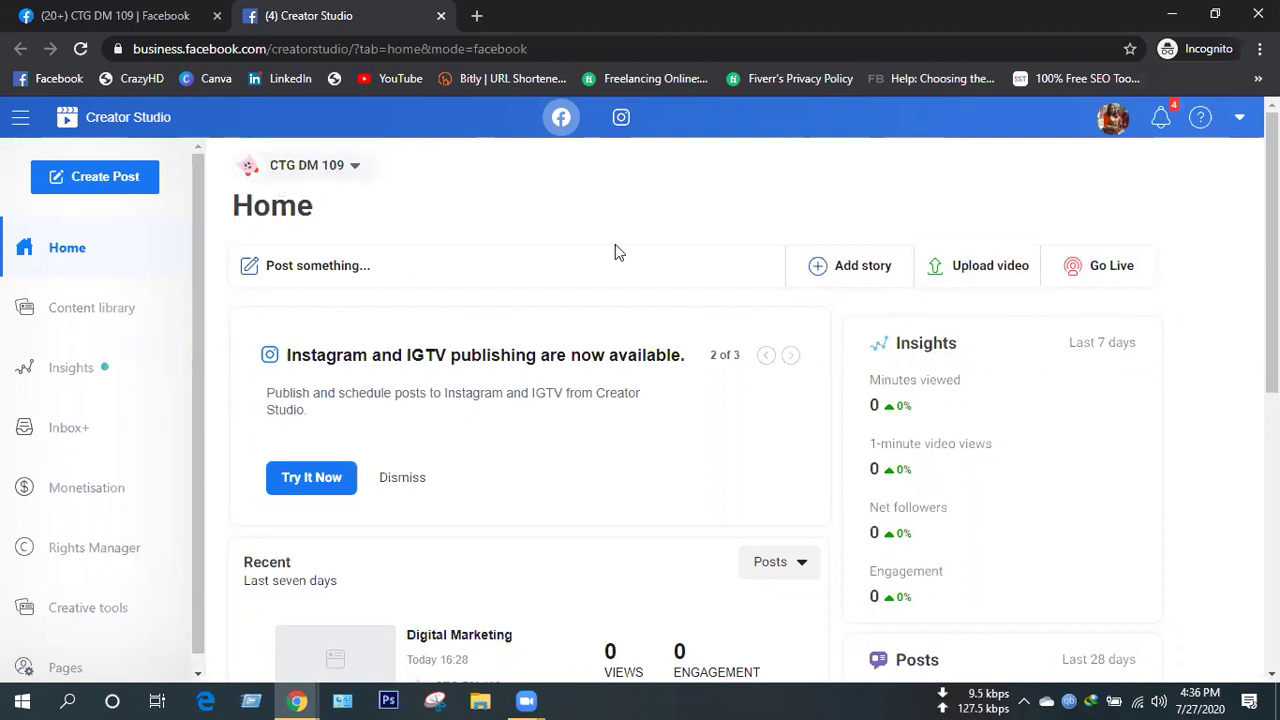
scroll(828, 228, down, 2)
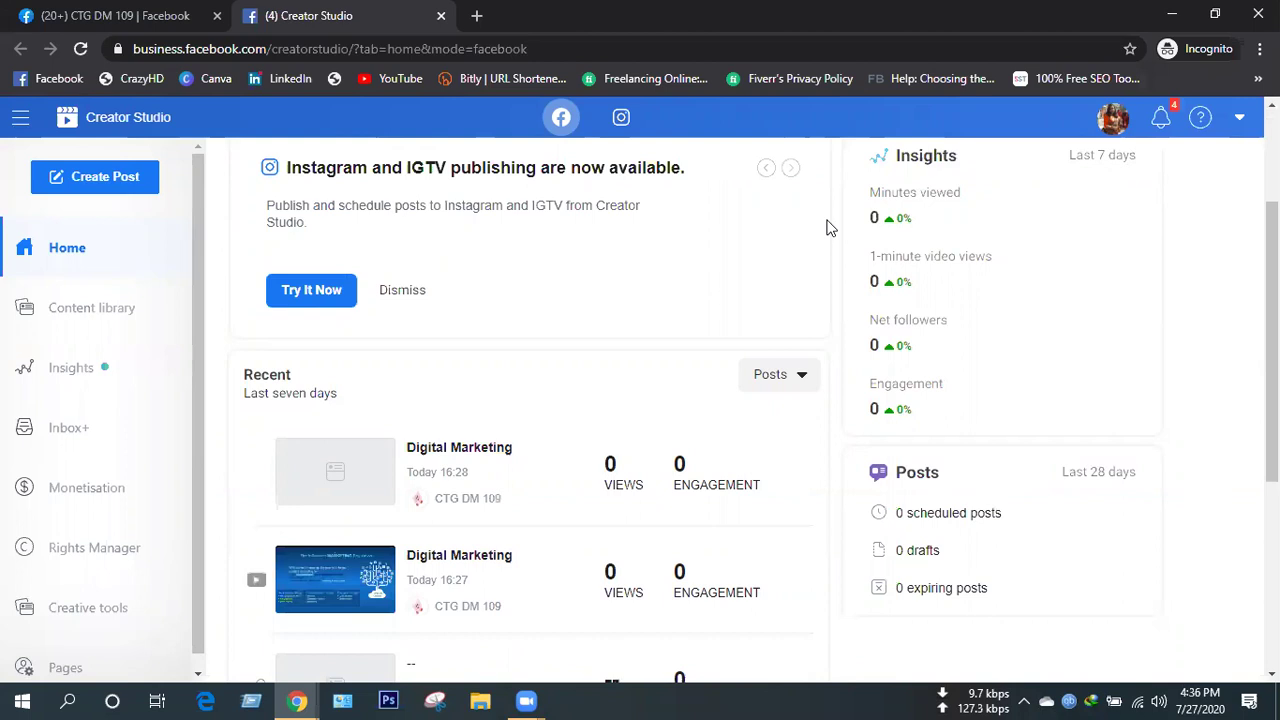
scroll(828, 228, up, 2)
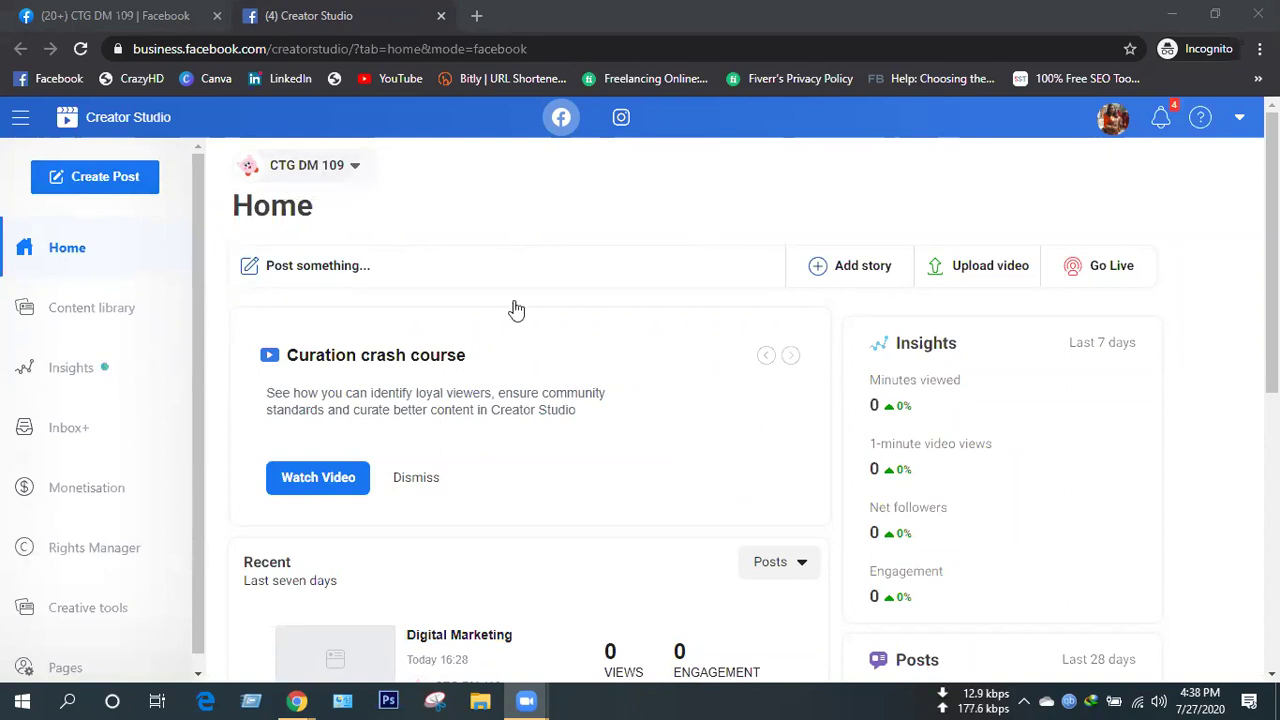
Open the Monetisation overview and compare the eligibility of RANG DM 101, the dress shop page and CTG DM 109.
click(98, 500)
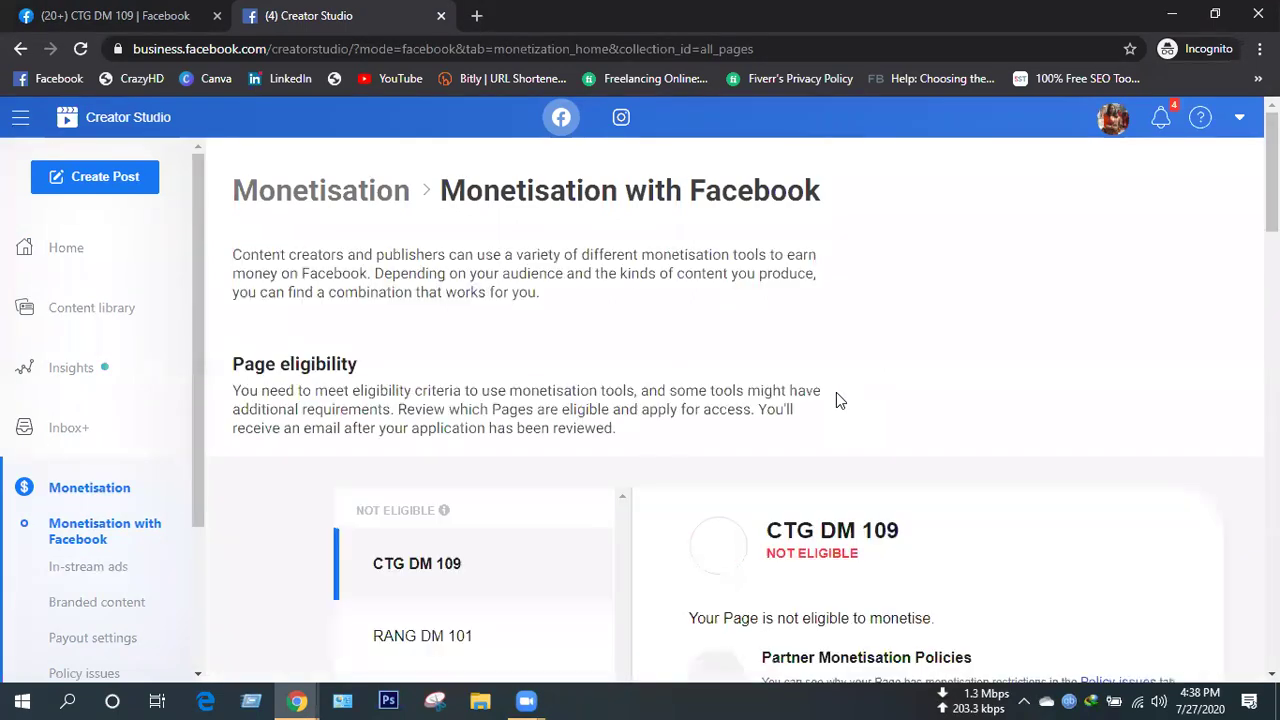
scroll(840, 400, down, 1)
scroll(838, 393, down, 2)
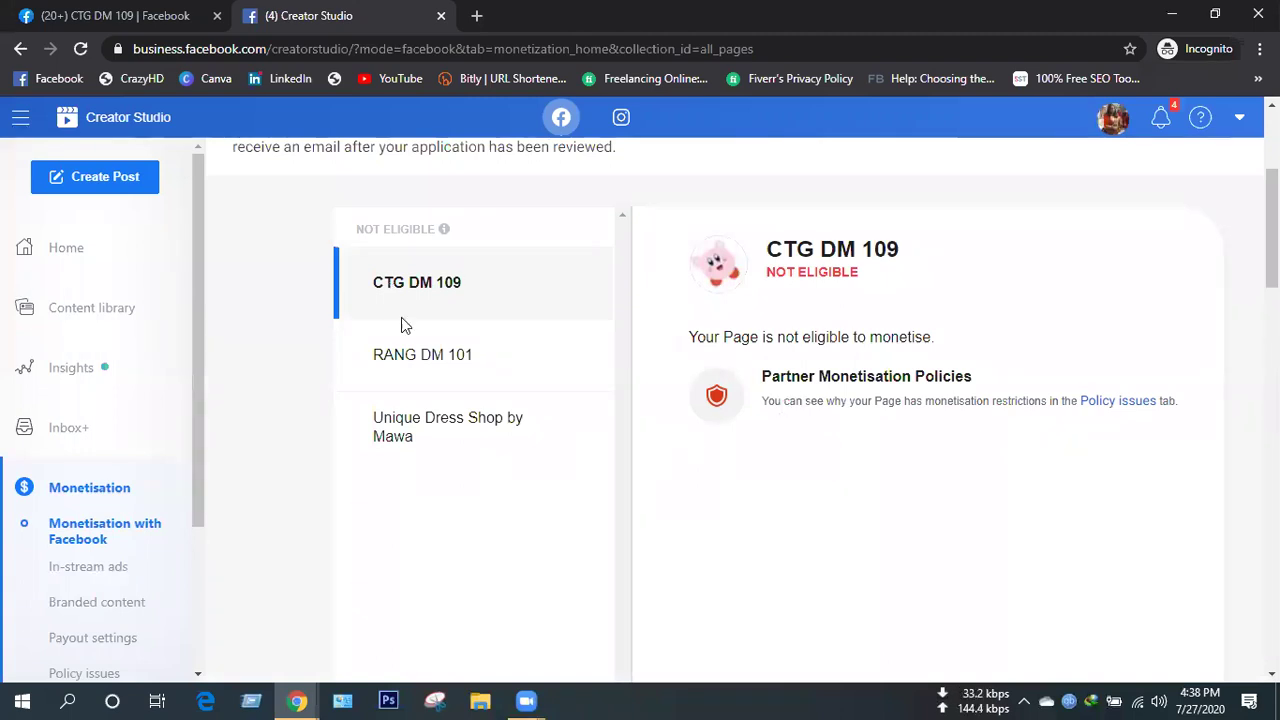
click(465, 366)
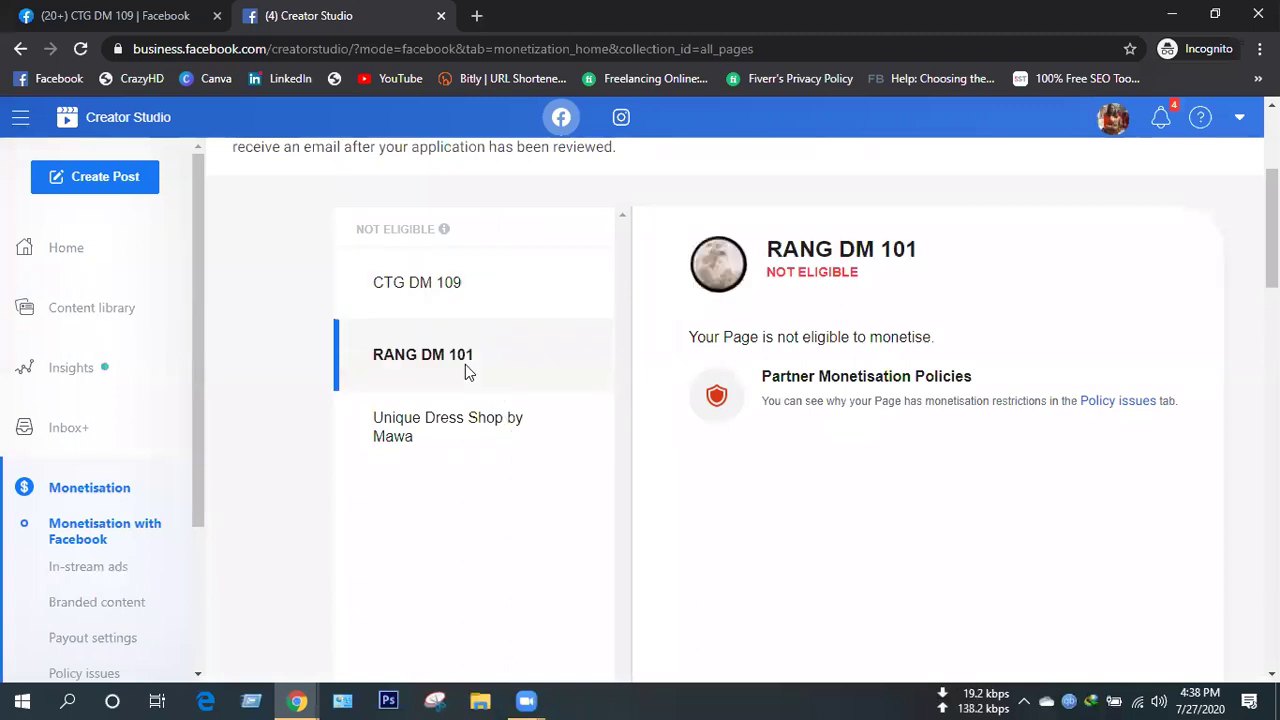
click(489, 436)
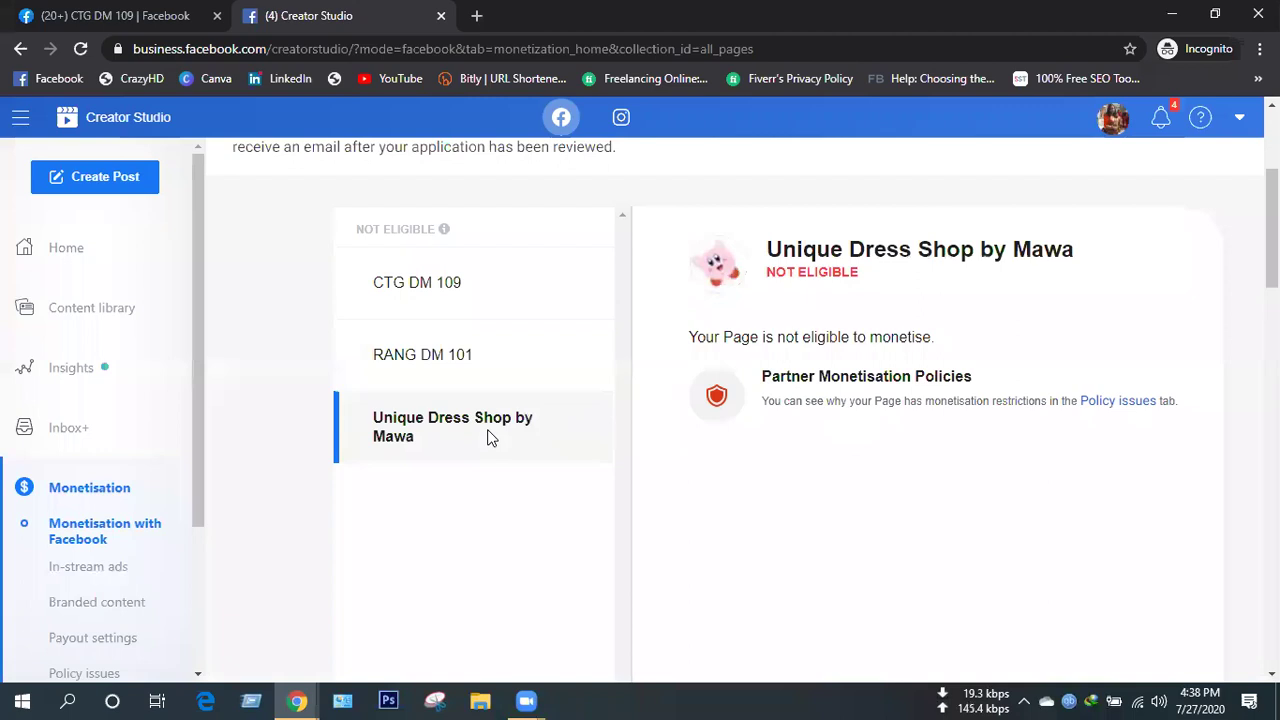
click(478, 300)
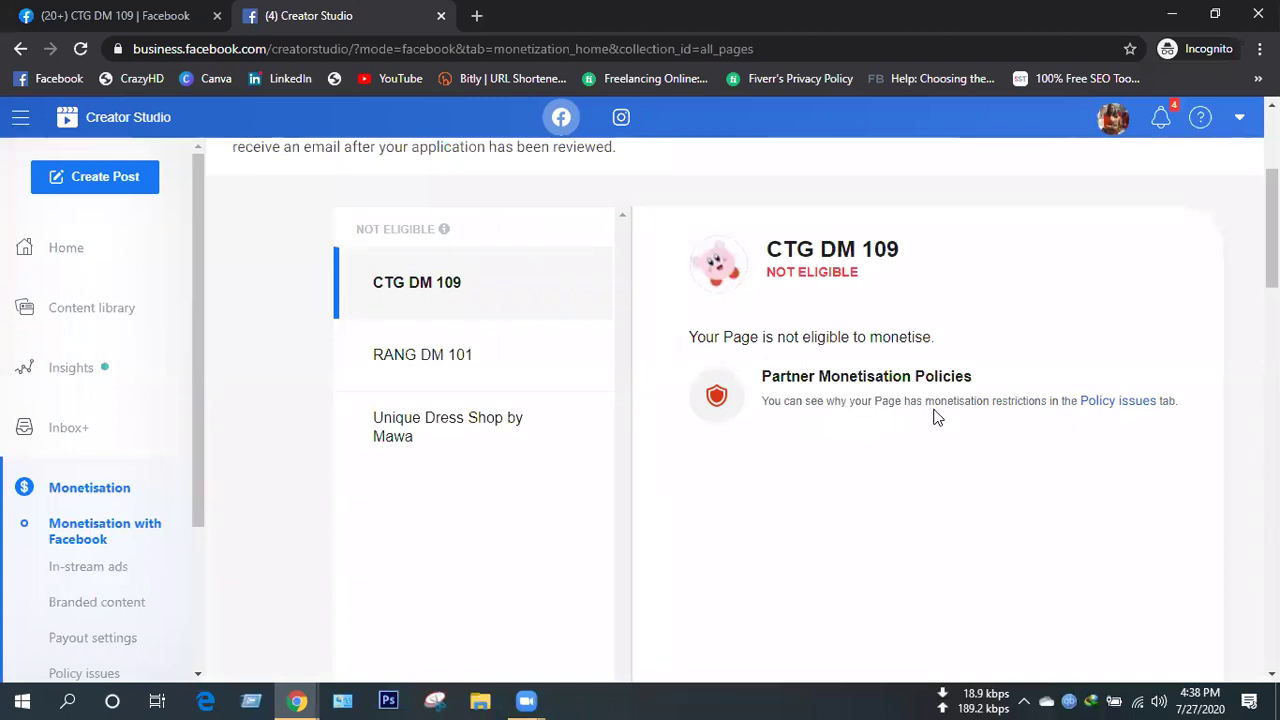
Open the Policy issues for CTG DM 109 and read its monetisation issues and recent breaches.
click(1120, 406)
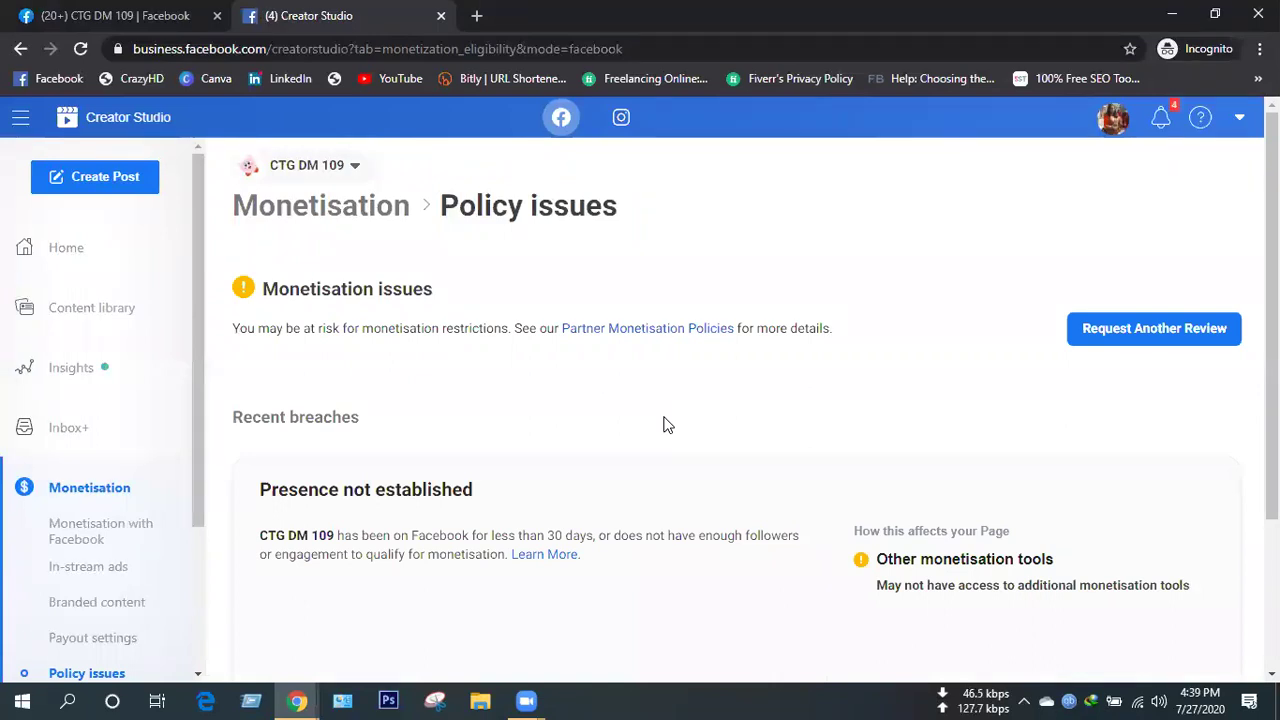
scroll(726, 434, down, 2)
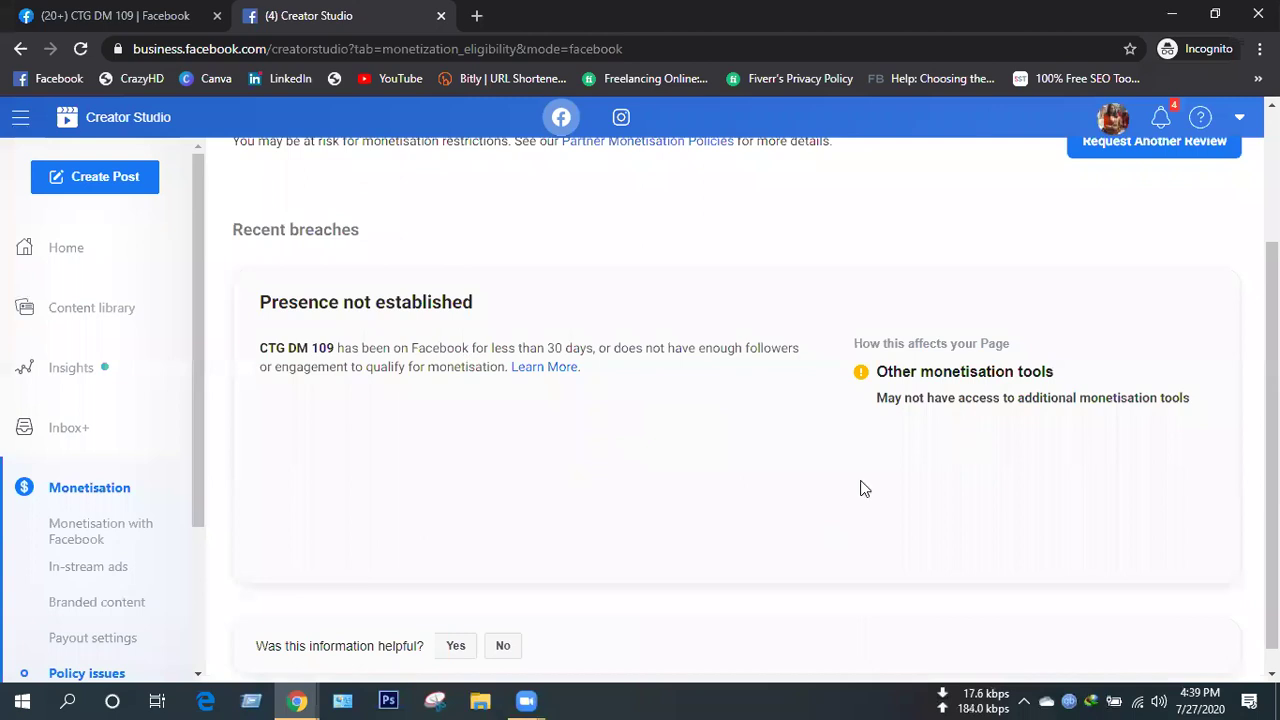
scroll(868, 480, up, 2)
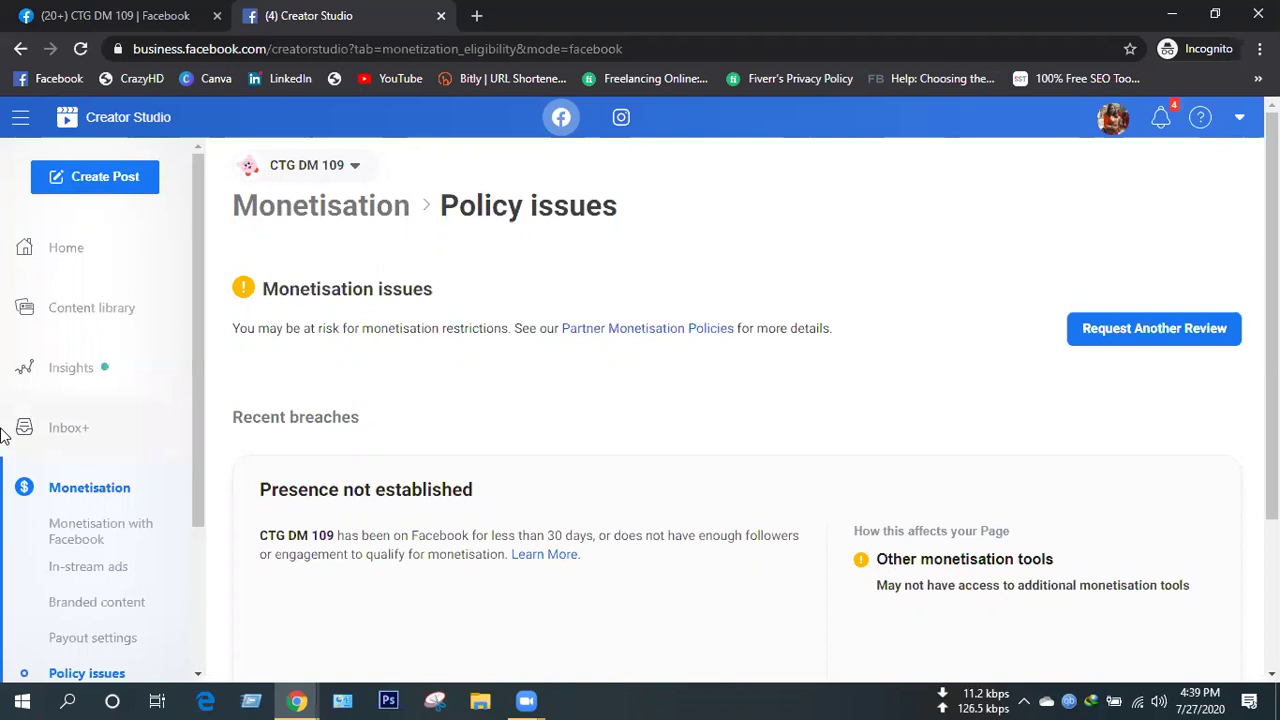
Go back to the Monetisation with Facebook overview, look through its page eligibility section and return to the page's Video library.
click(23, 50)
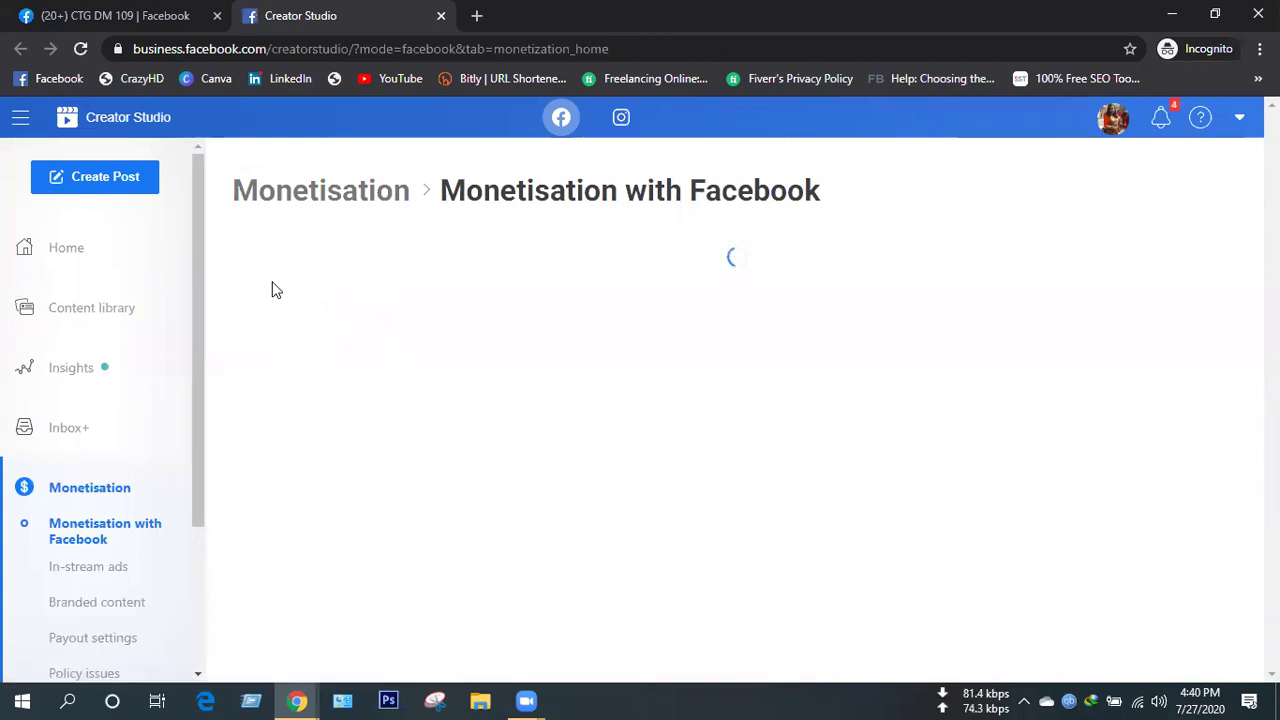
scroll(276, 290, down, 3)
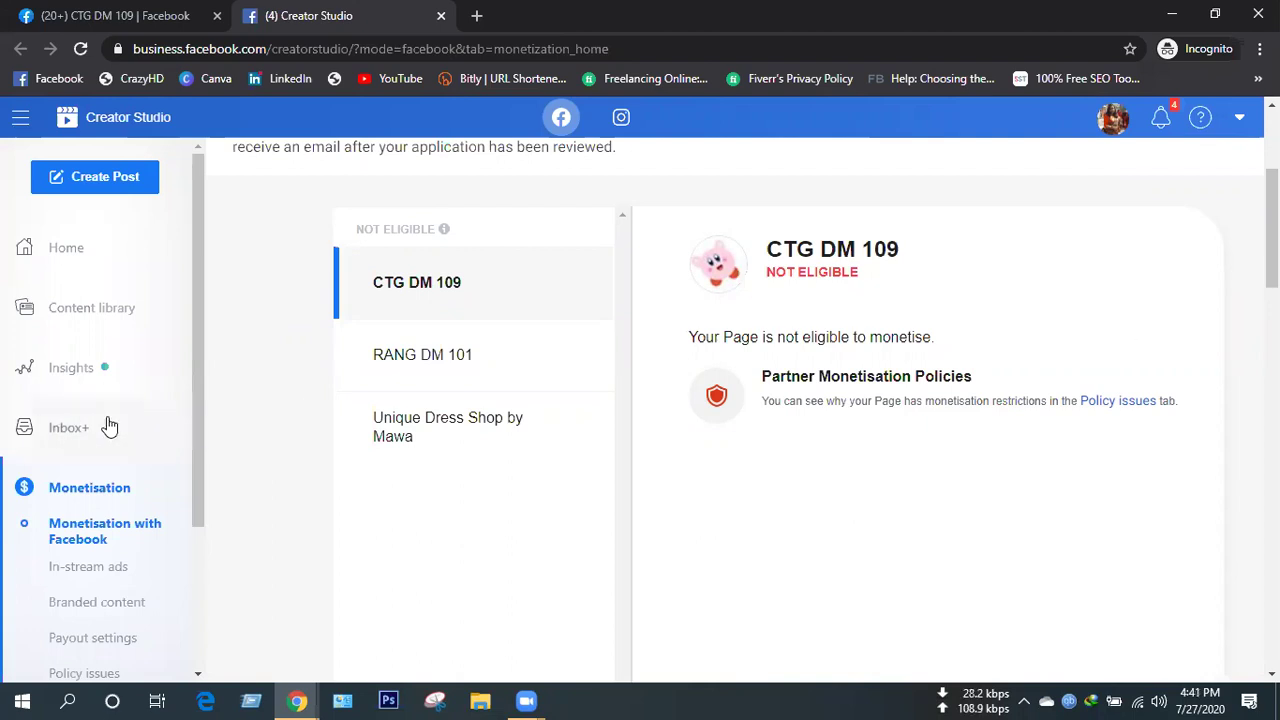
scroll(105, 440, down, 2)
scroll(120, 462, down, 3)
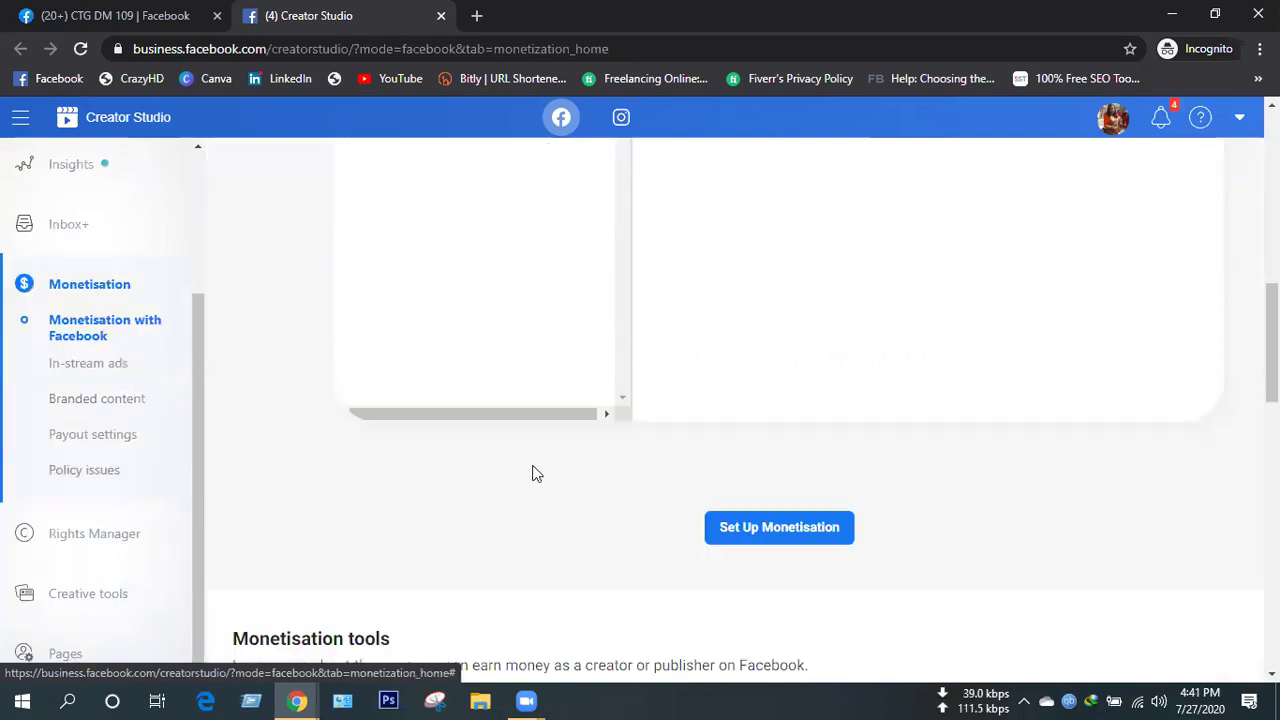
scroll(535, 473, up, 3)
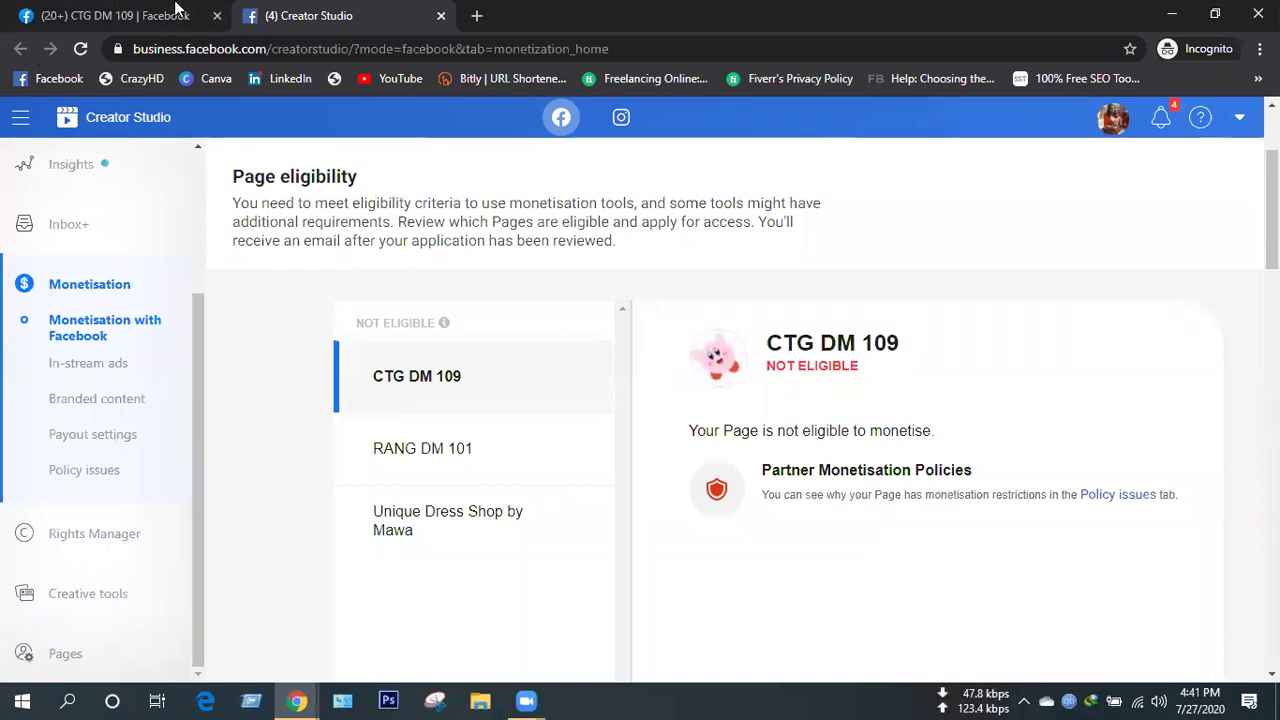
click(128, 8)
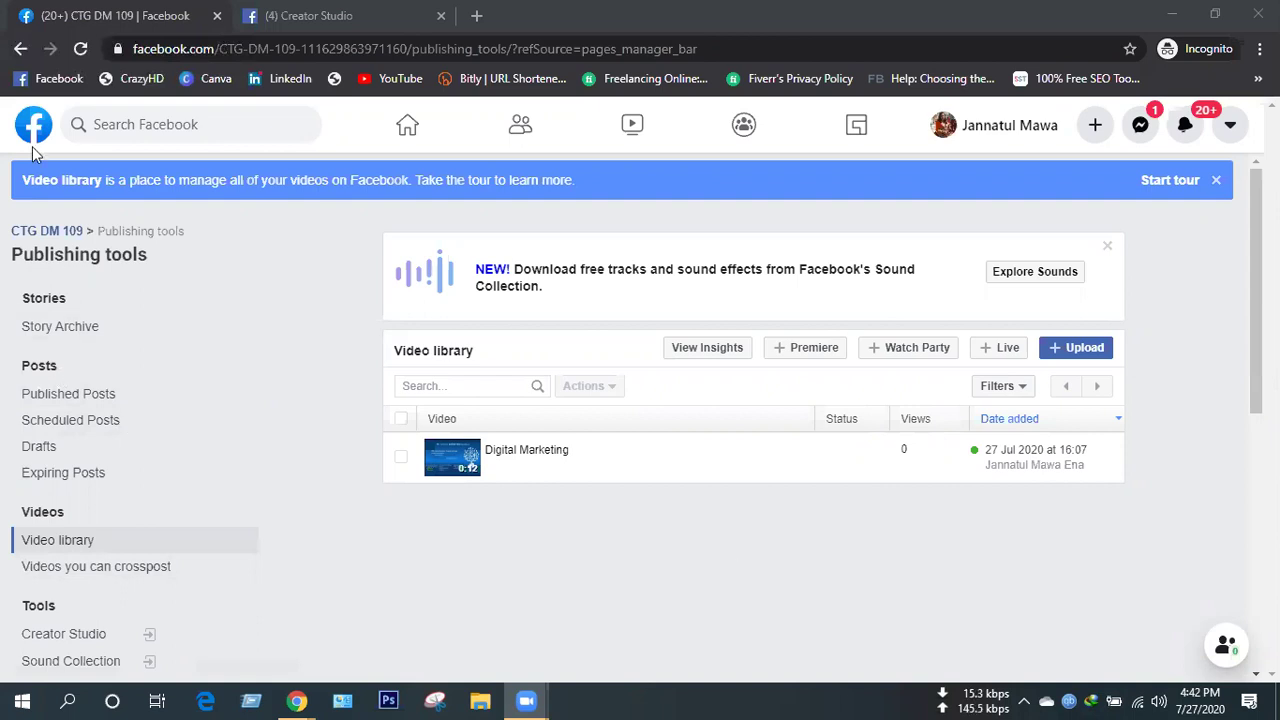
click(93, 8)
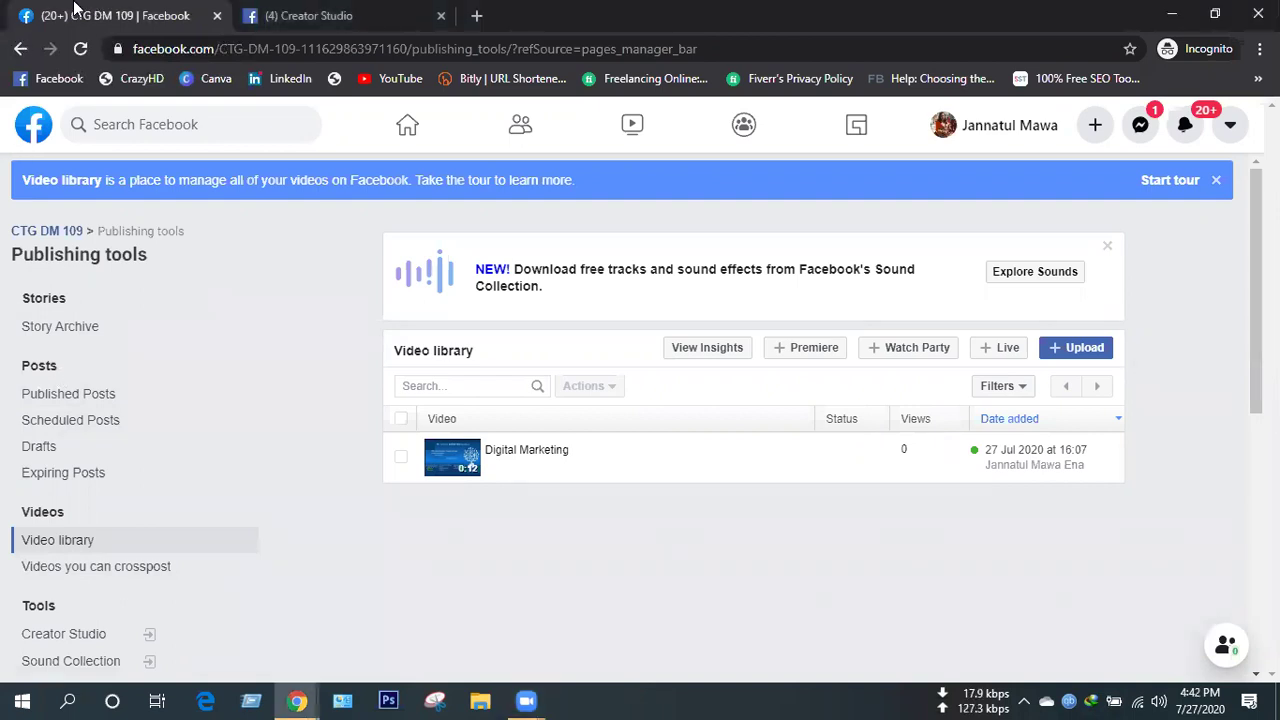